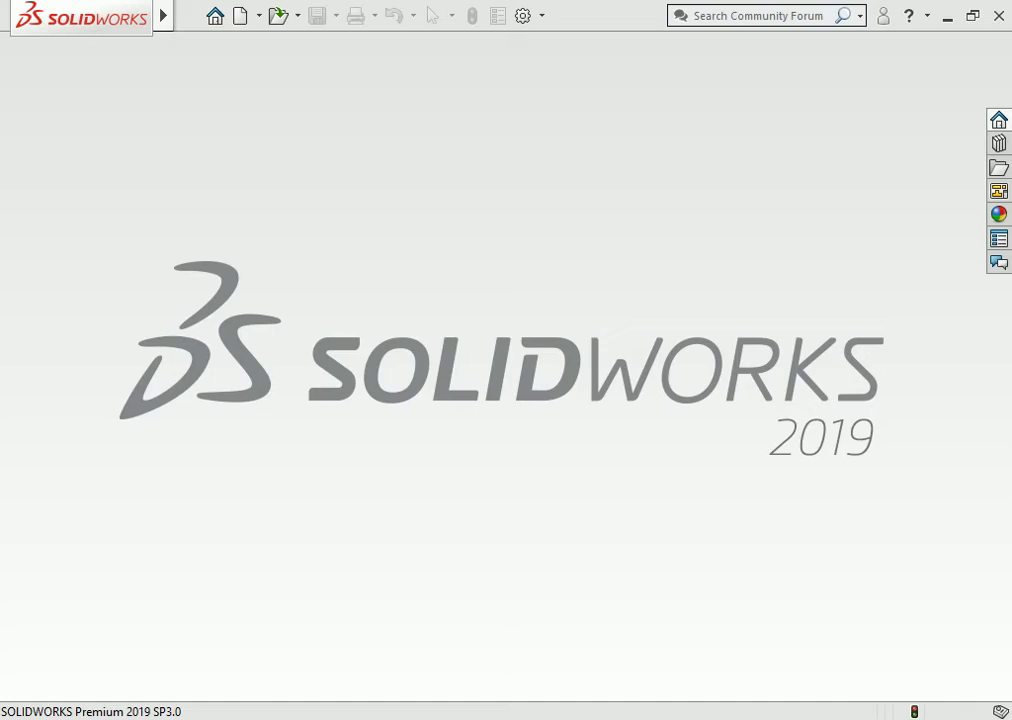
Create a new blank part document and select its Front Plane.
click(240, 15)
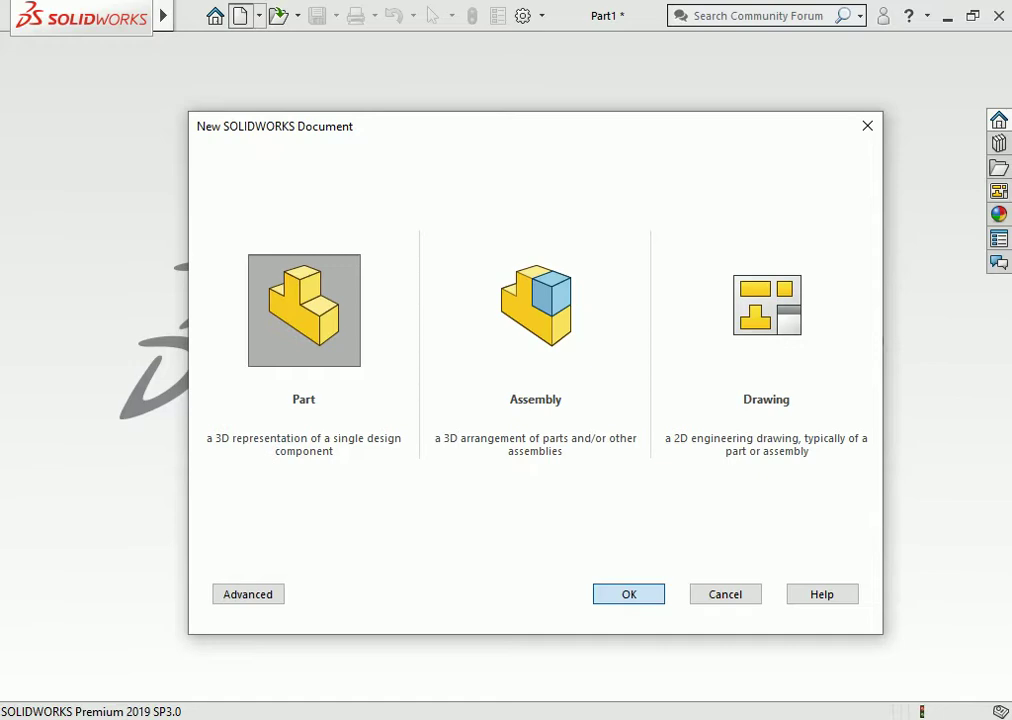
click(629, 594)
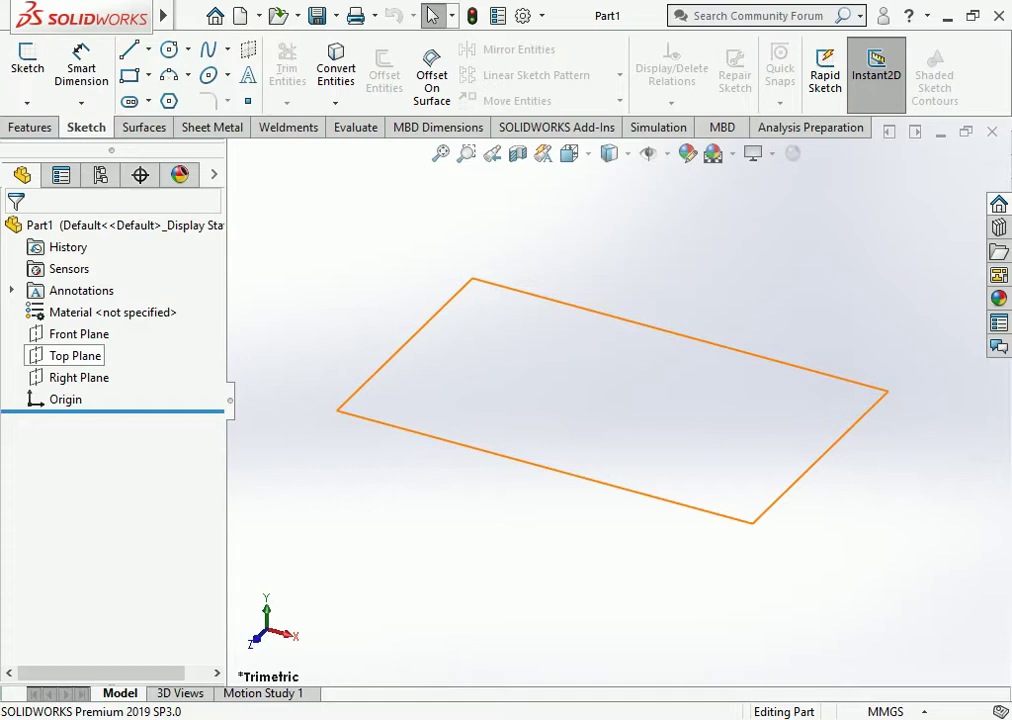
click(79, 334)
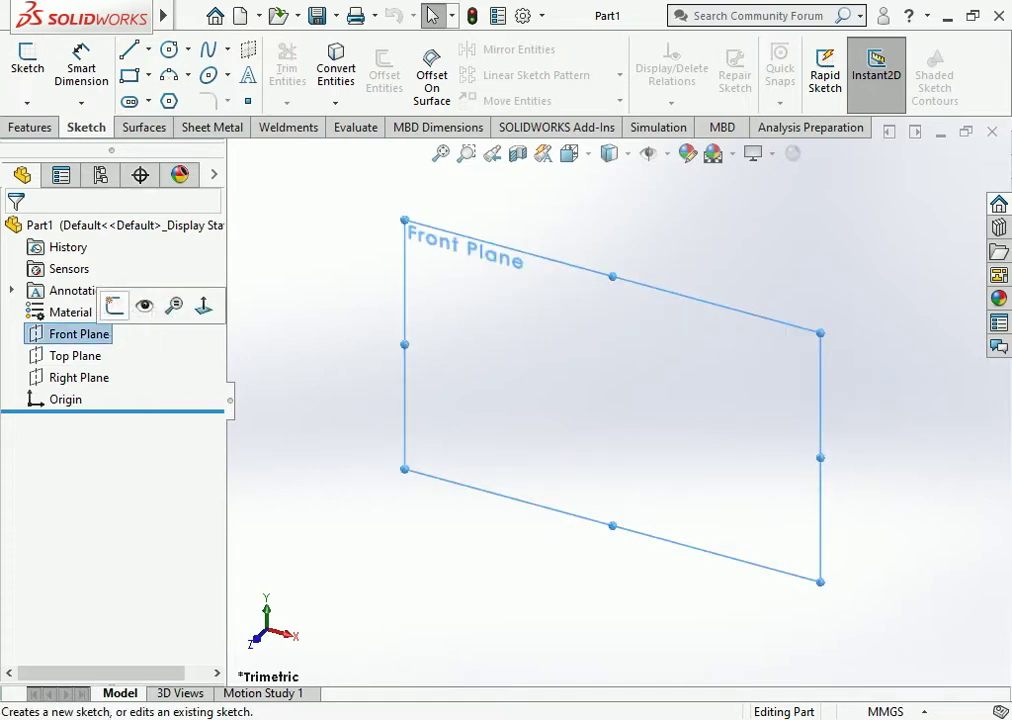
Start a Front Plane sketch with a vertical midpoint line through the origin and a top horizontal leg.
click(116, 301)
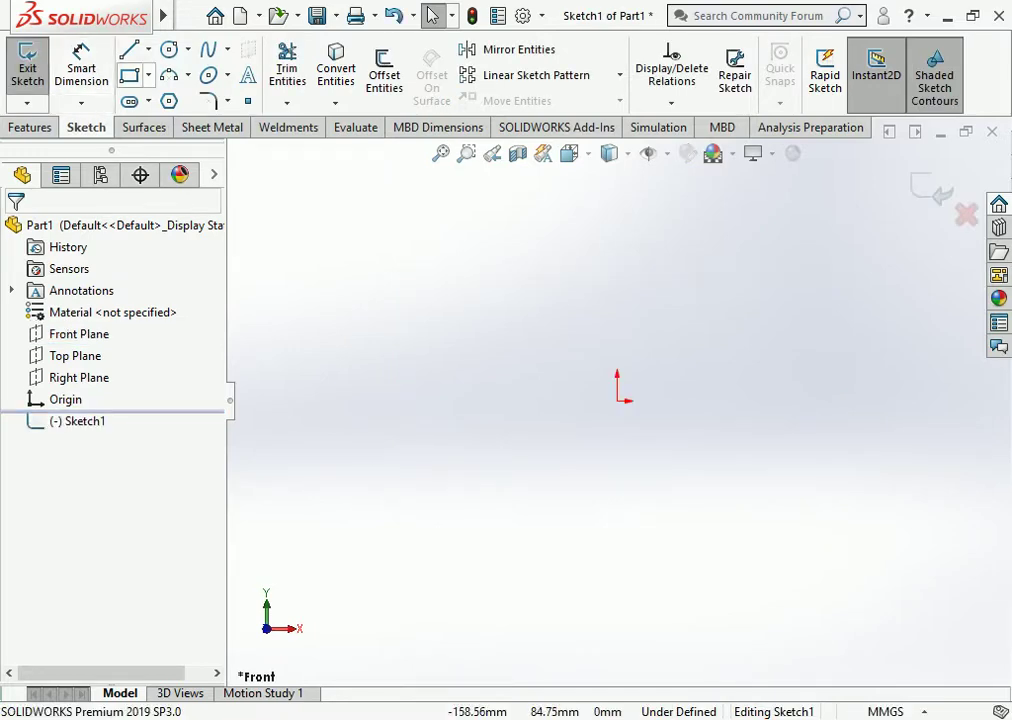
click(148, 49)
click(181, 119)
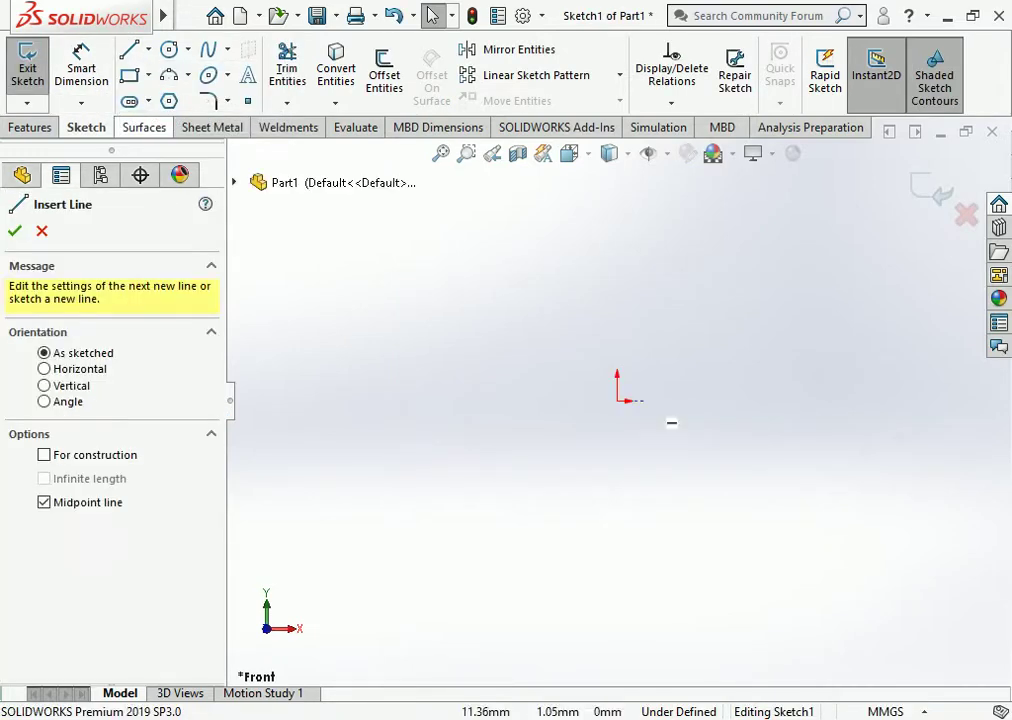
click(617, 400)
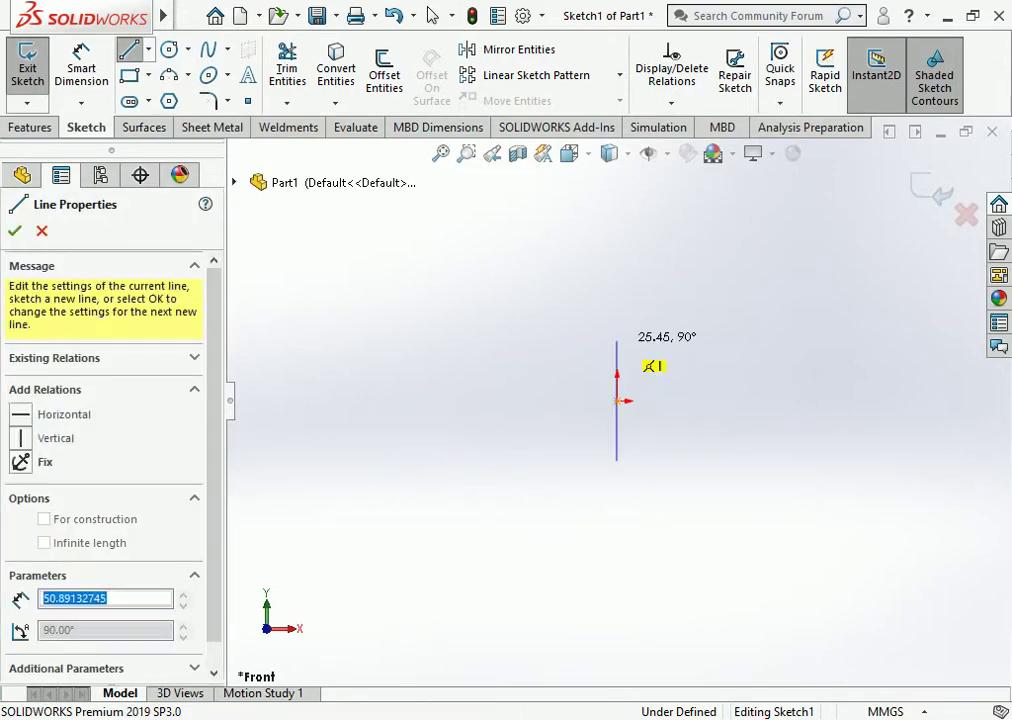
click(670, 341)
key(Escape)
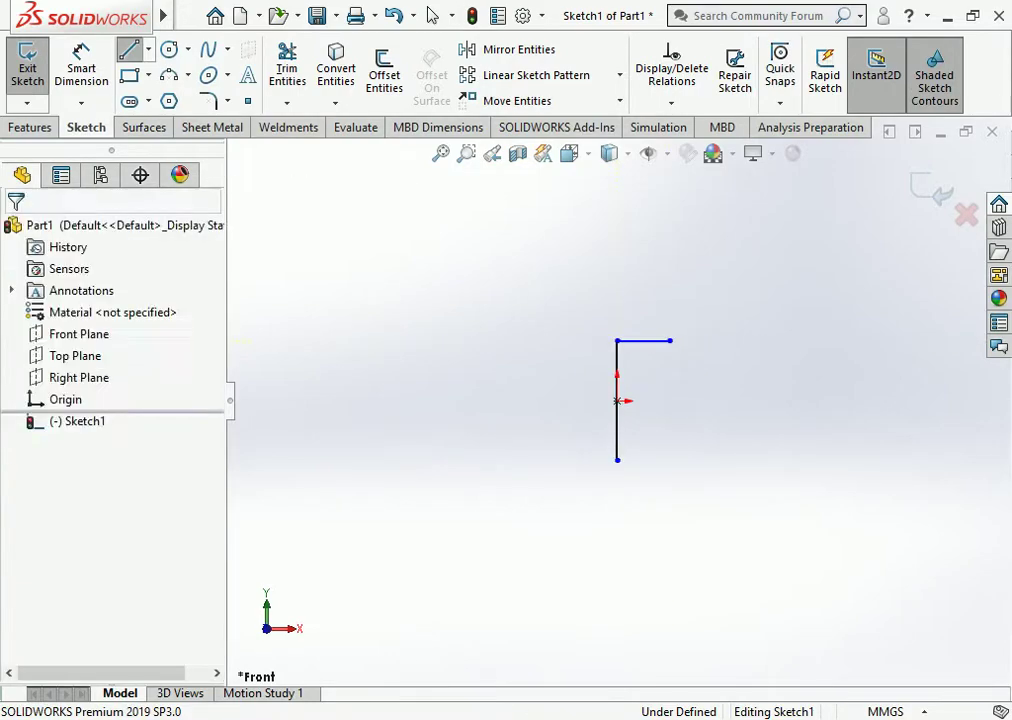
Add the bottom horizontal leg from the vertical line's lower end.
click(128, 49)
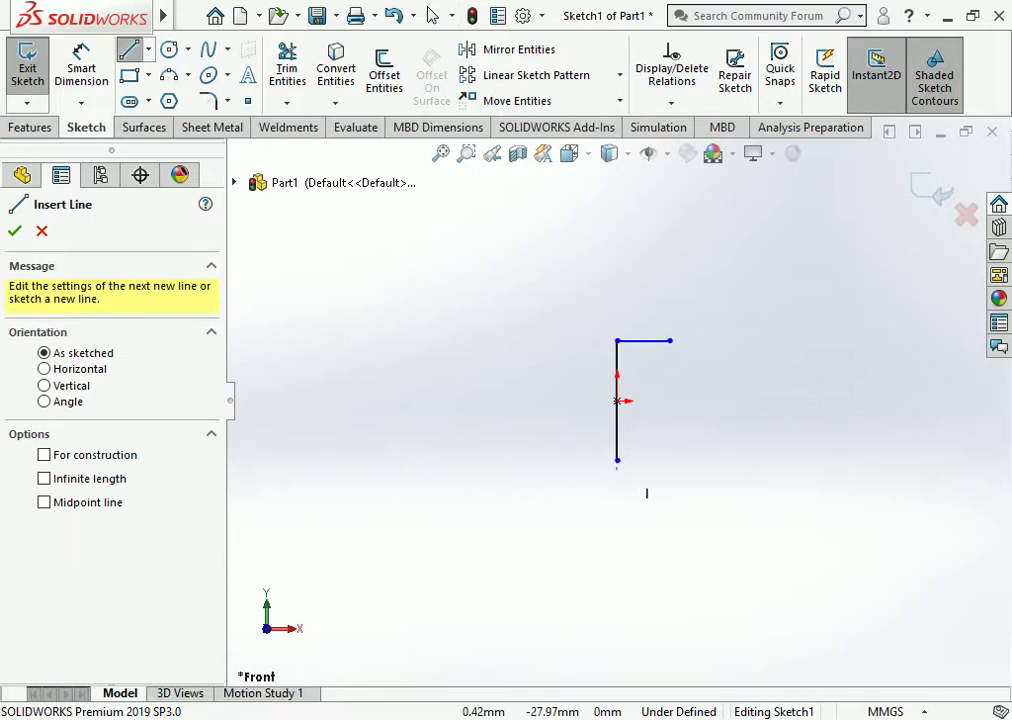
click(617, 460)
click(670, 460)
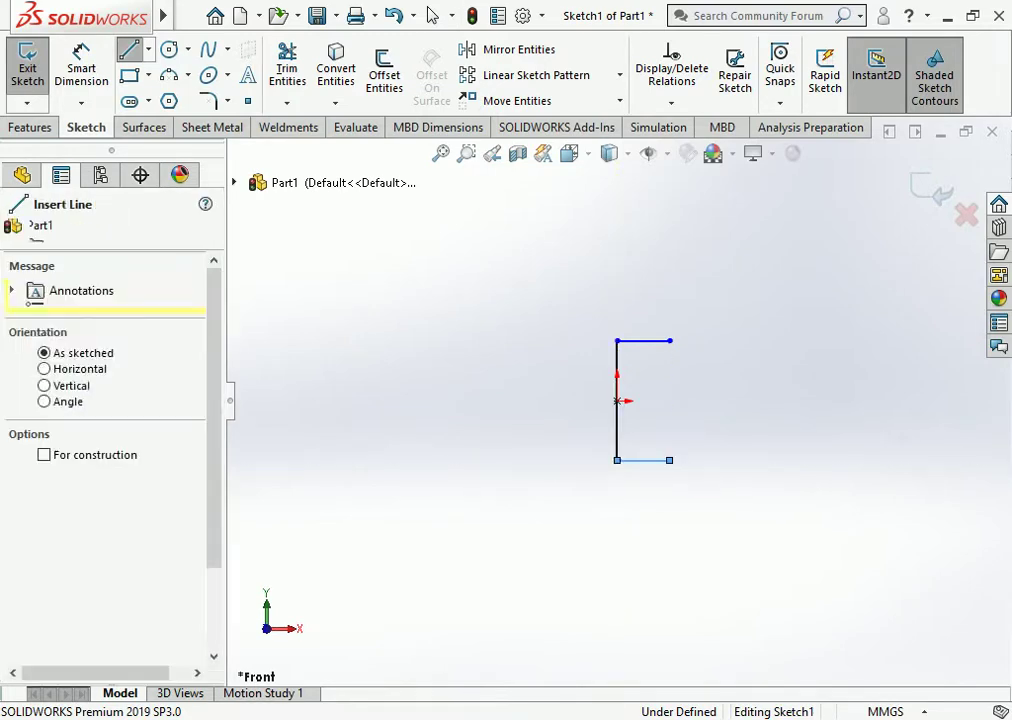
key(Escape)
click(81, 55)
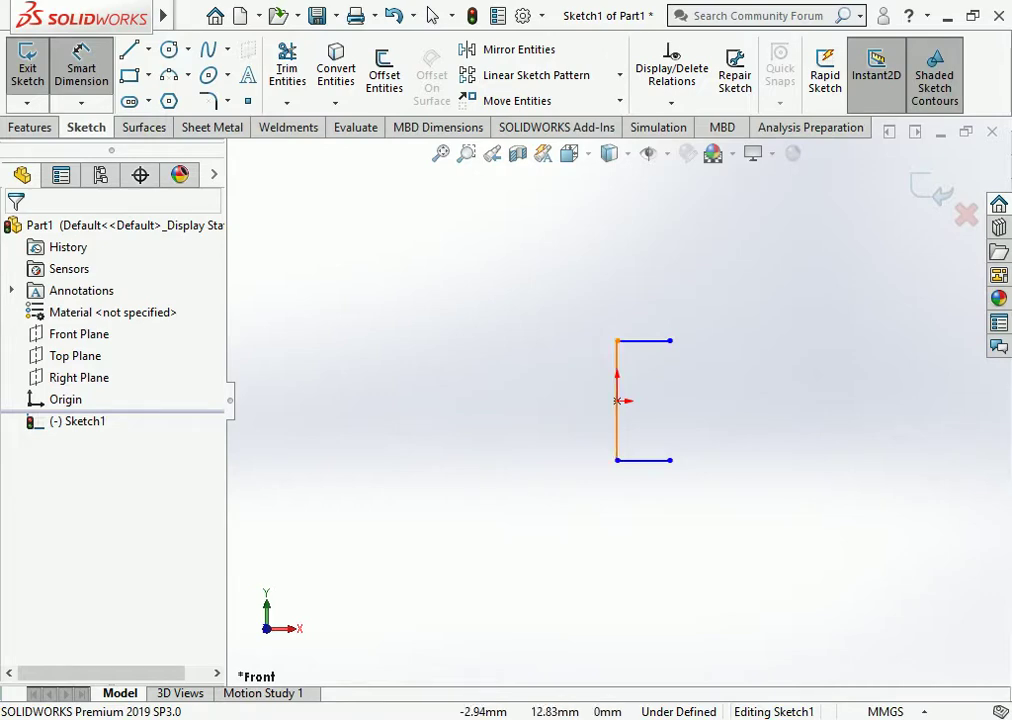
Dimension the vertical line to 100 mm.
click(617, 410)
click(583, 400)
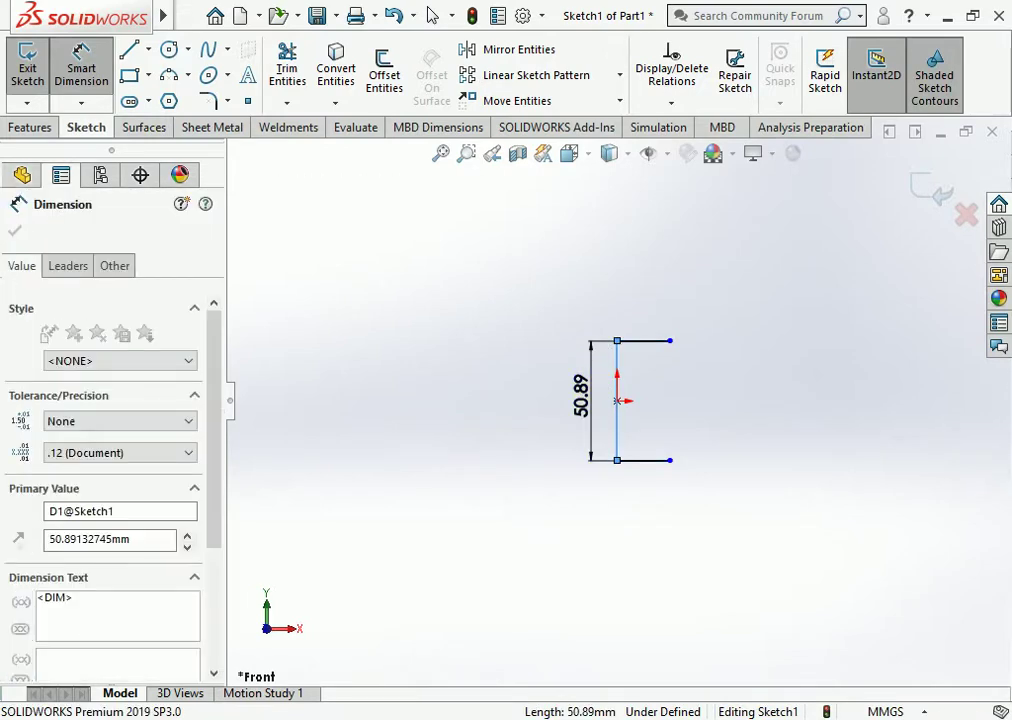
text(100)
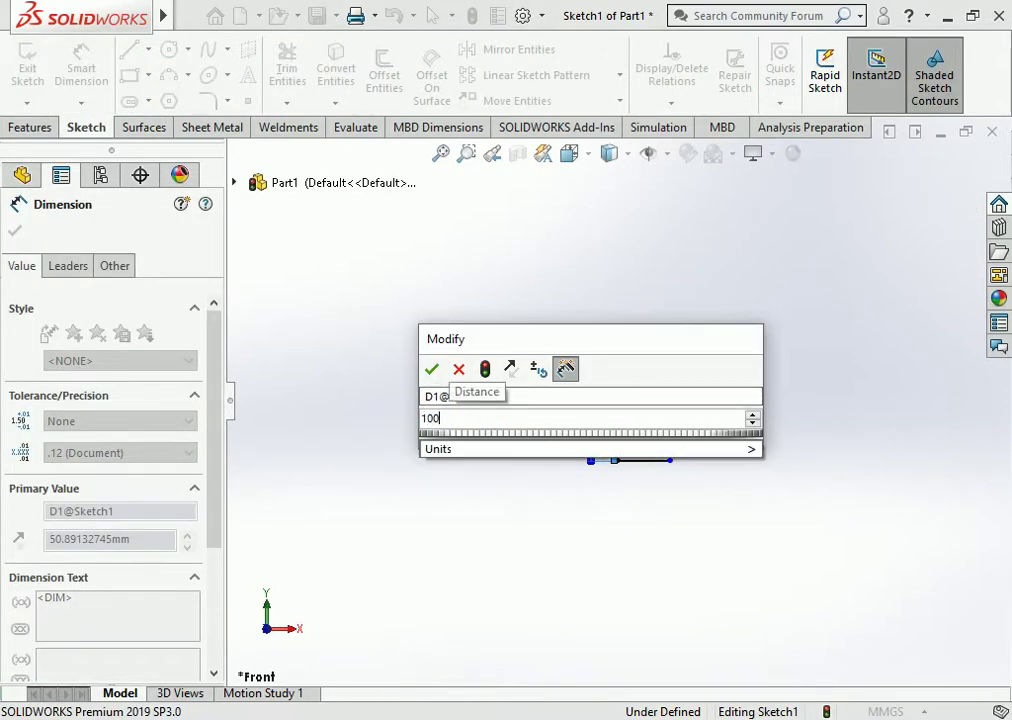
key(Return)
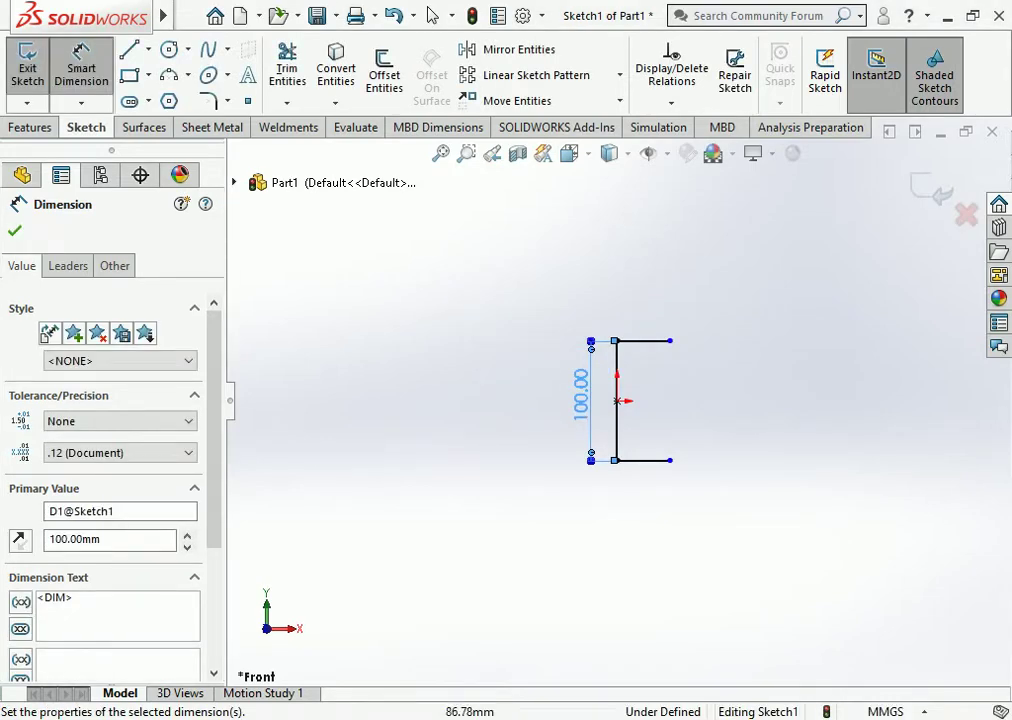
key(Escape)
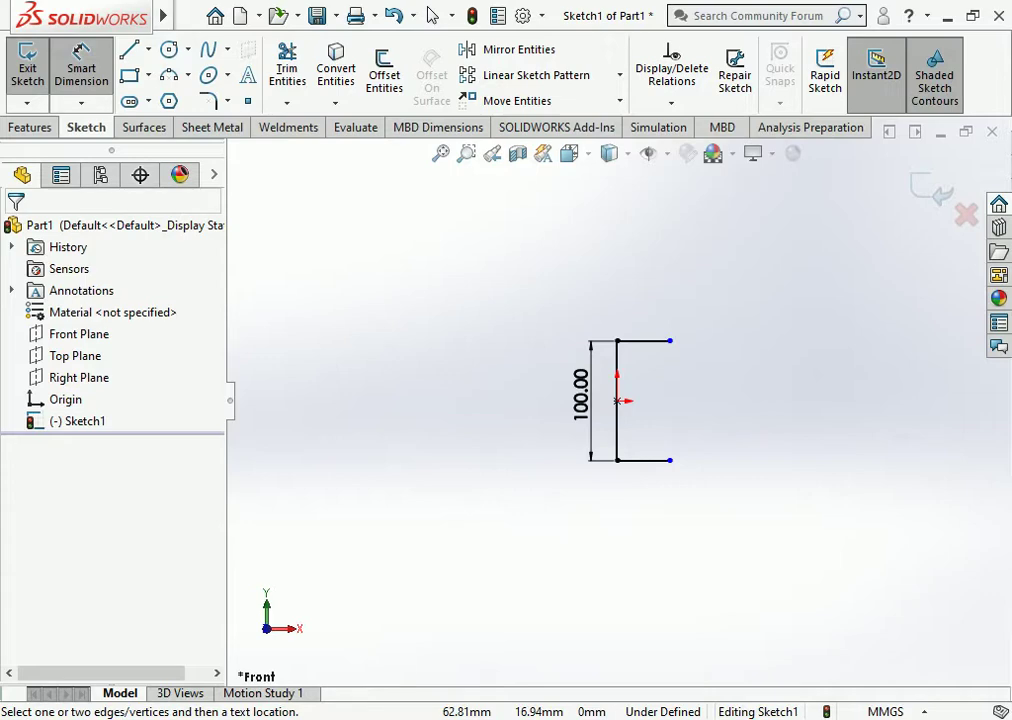
Dimension the top and bottom horizontal legs to 50 mm each.
click(644, 341)
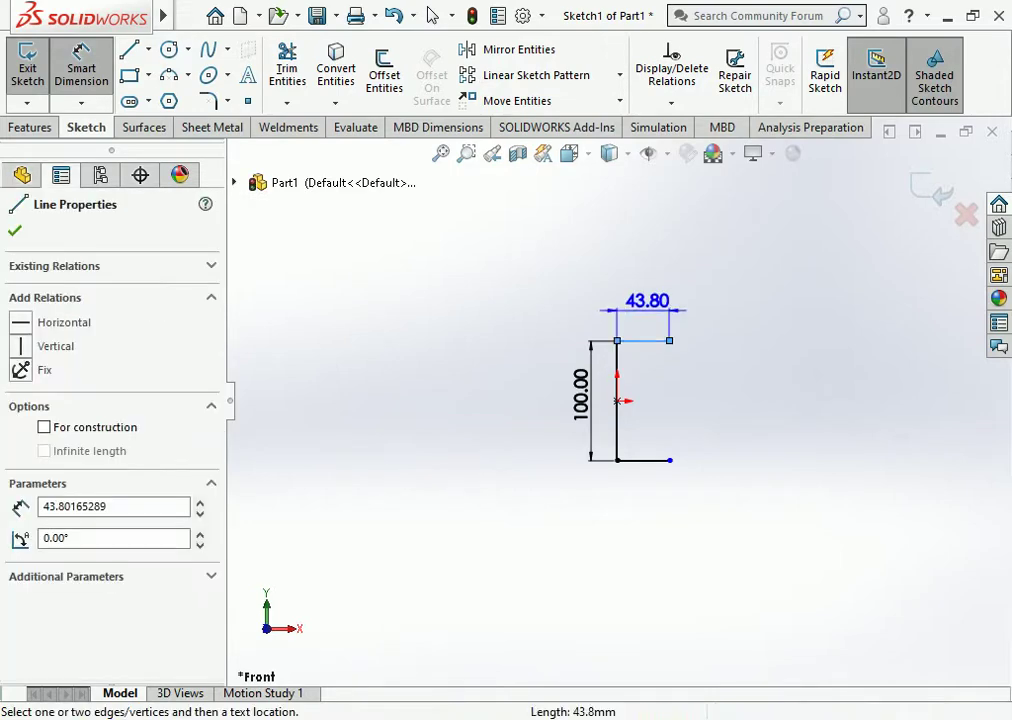
click(647, 302)
text(50)
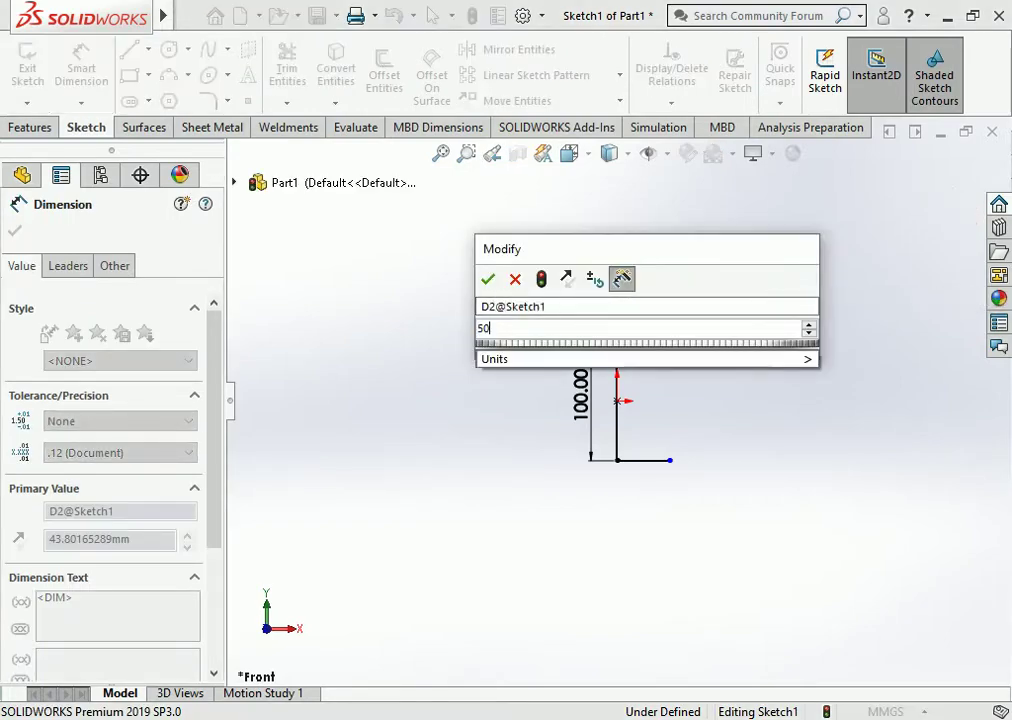
key(Return)
key(Escape)
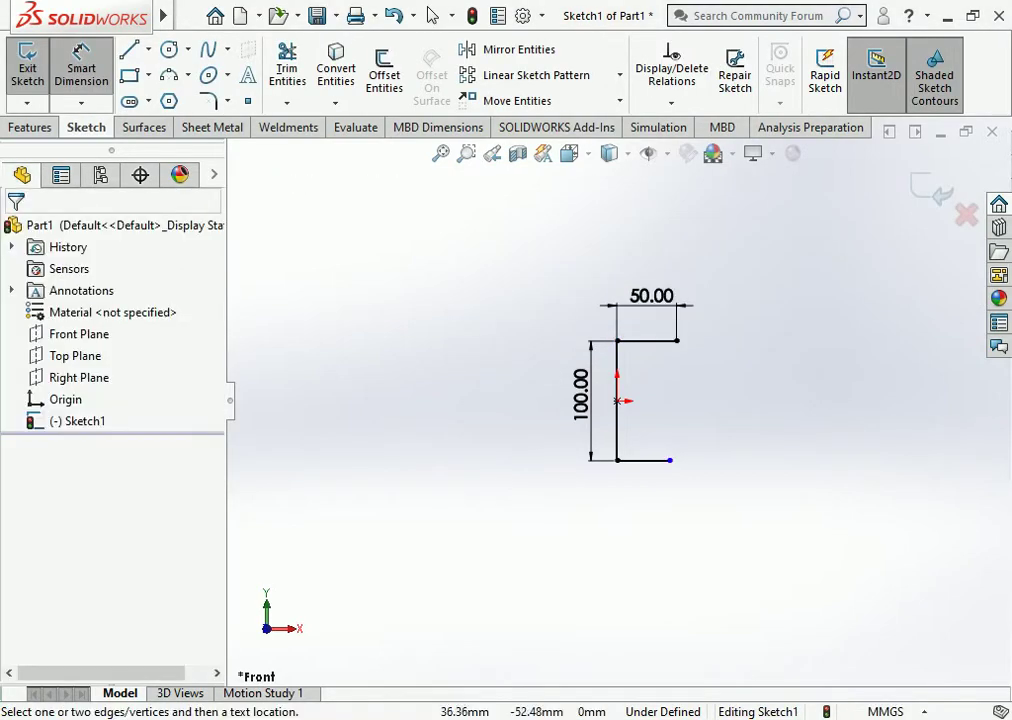
click(643, 460)
click(650, 508)
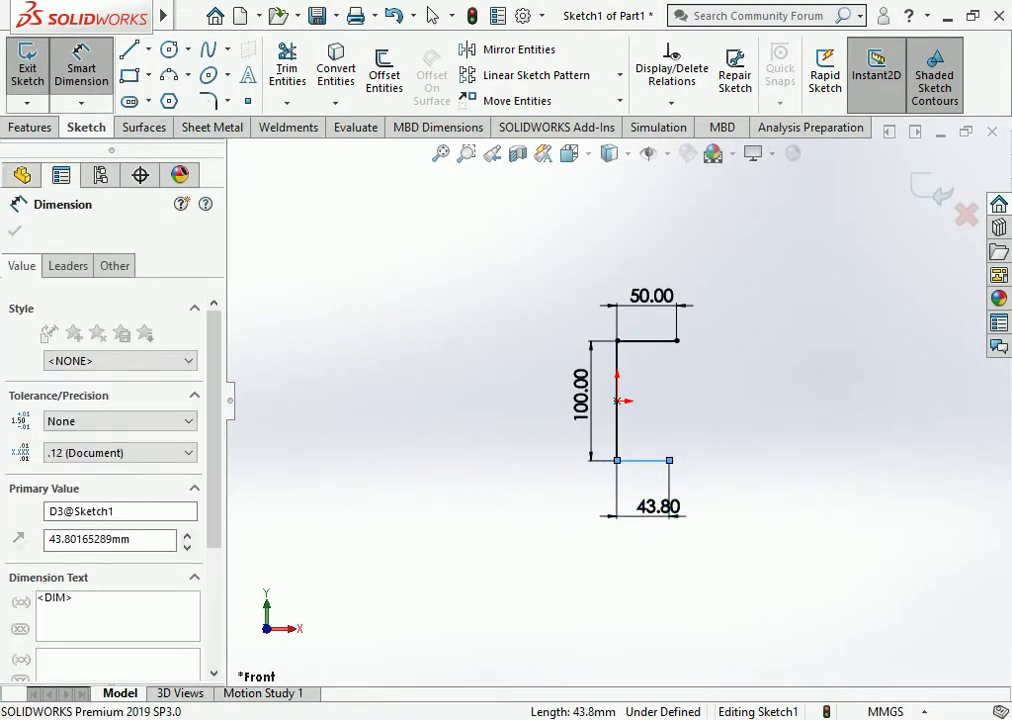
text(50)
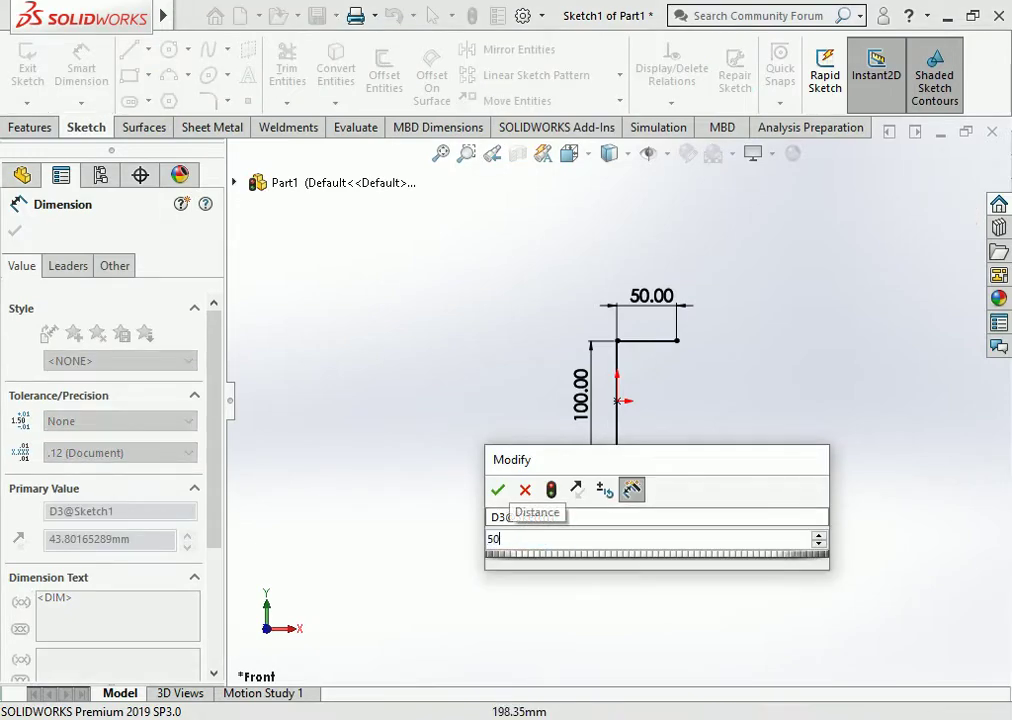
key(Return)
key(Escape)
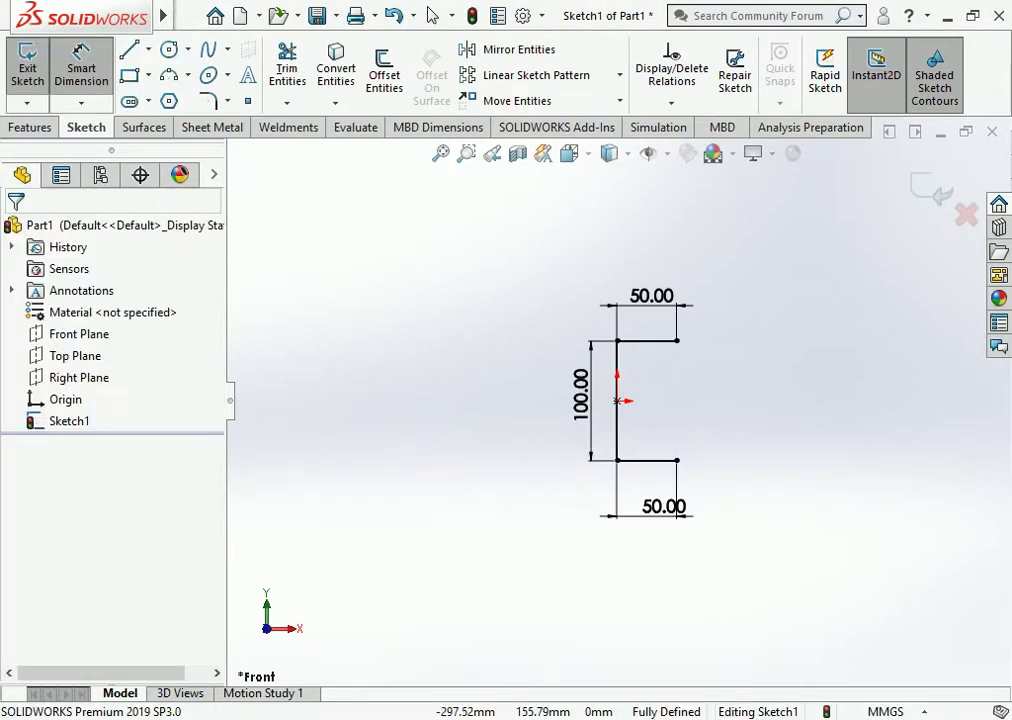
key(Escape)
Extrude the sketch as a thin feature, Mid Plane, 300 mm deep, forming the C-channel.
click(29, 127)
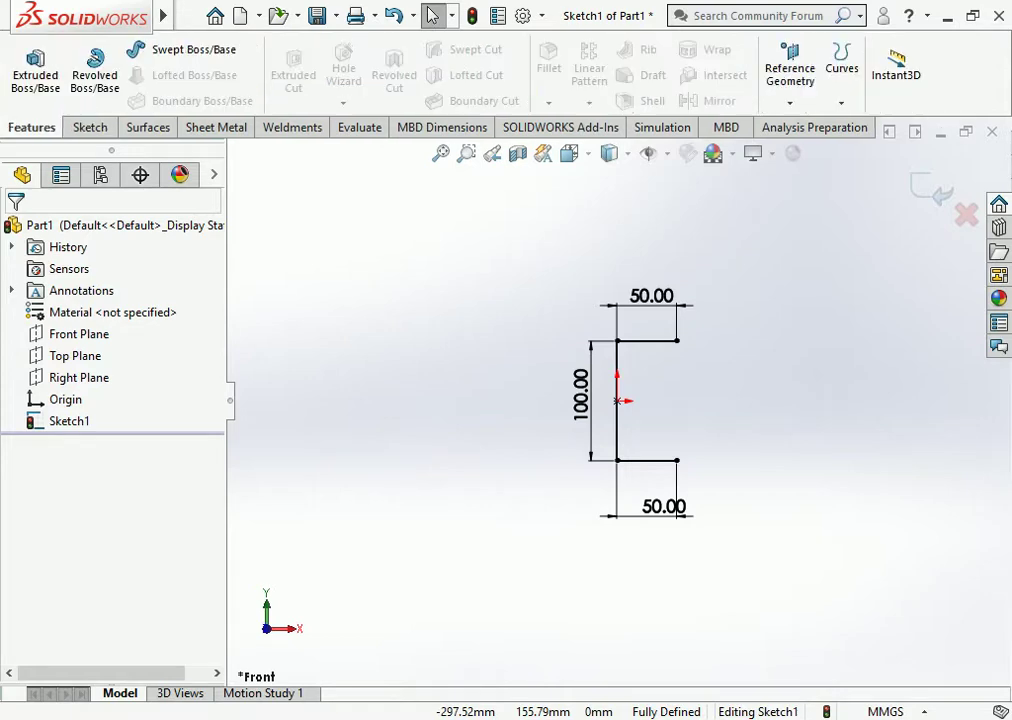
click(35, 65)
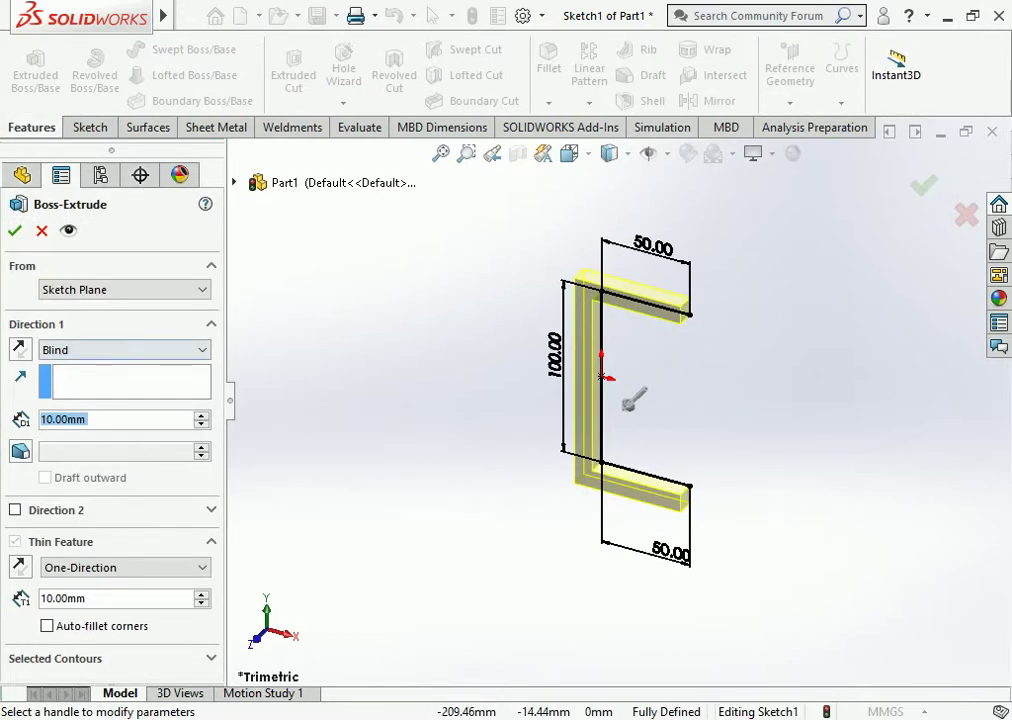
click(123, 349)
click(66, 432)
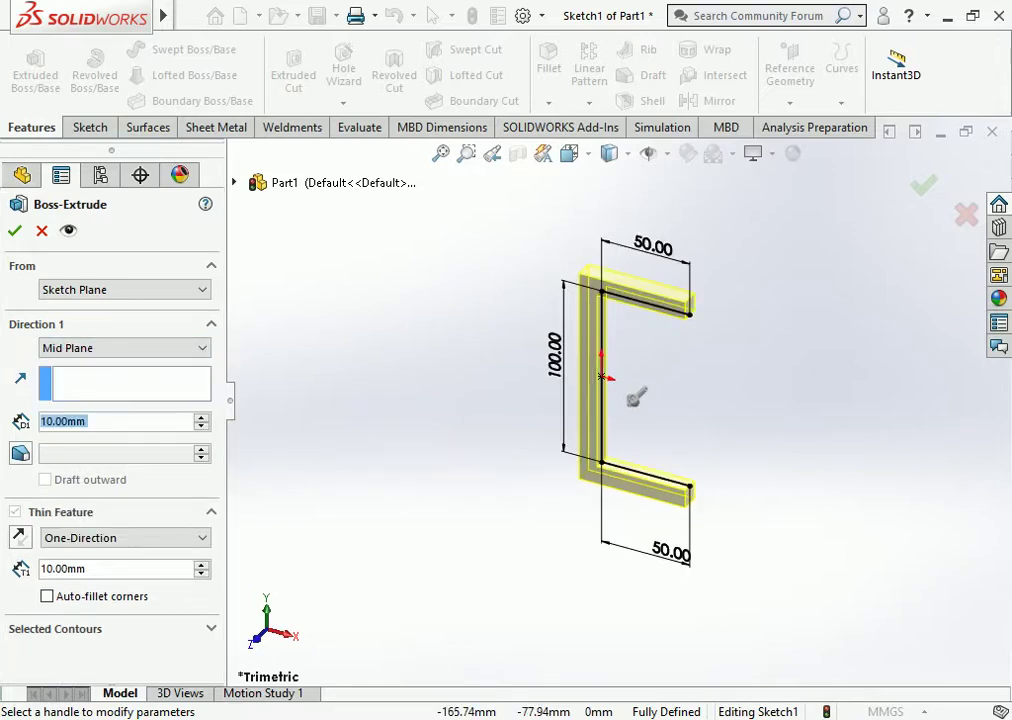
text(300)
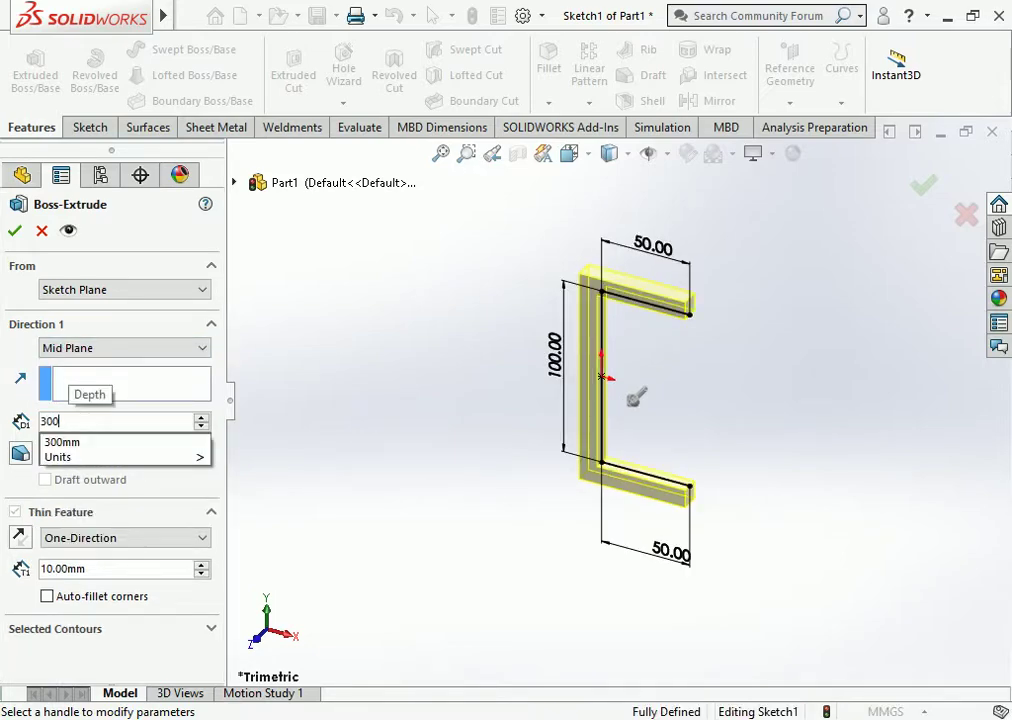
key(Return)
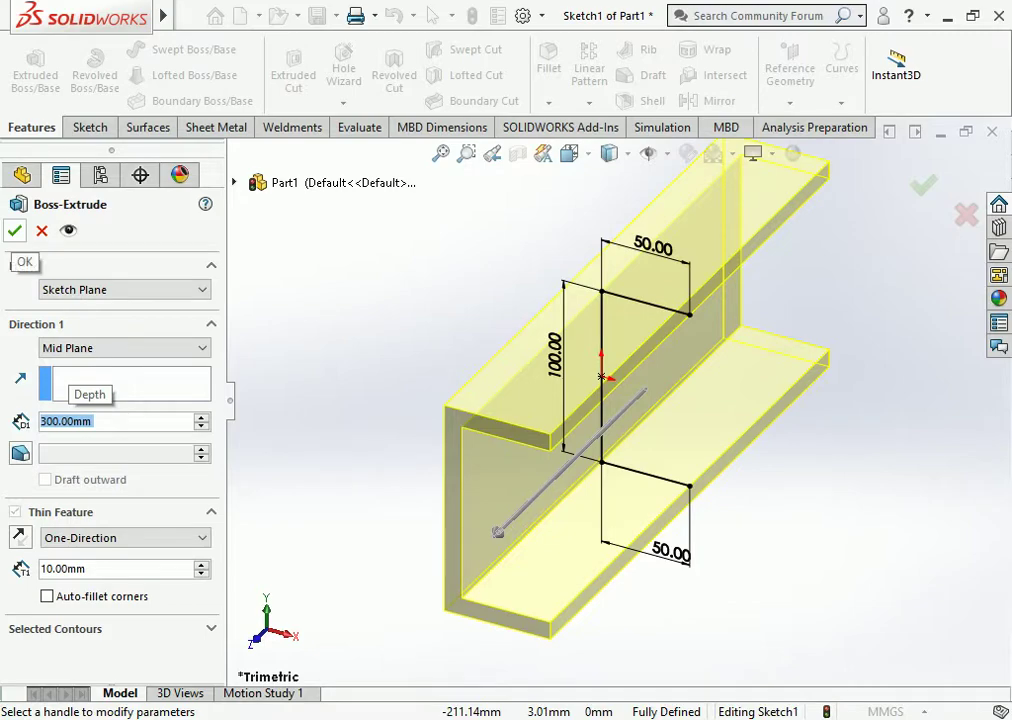
click(14, 230)
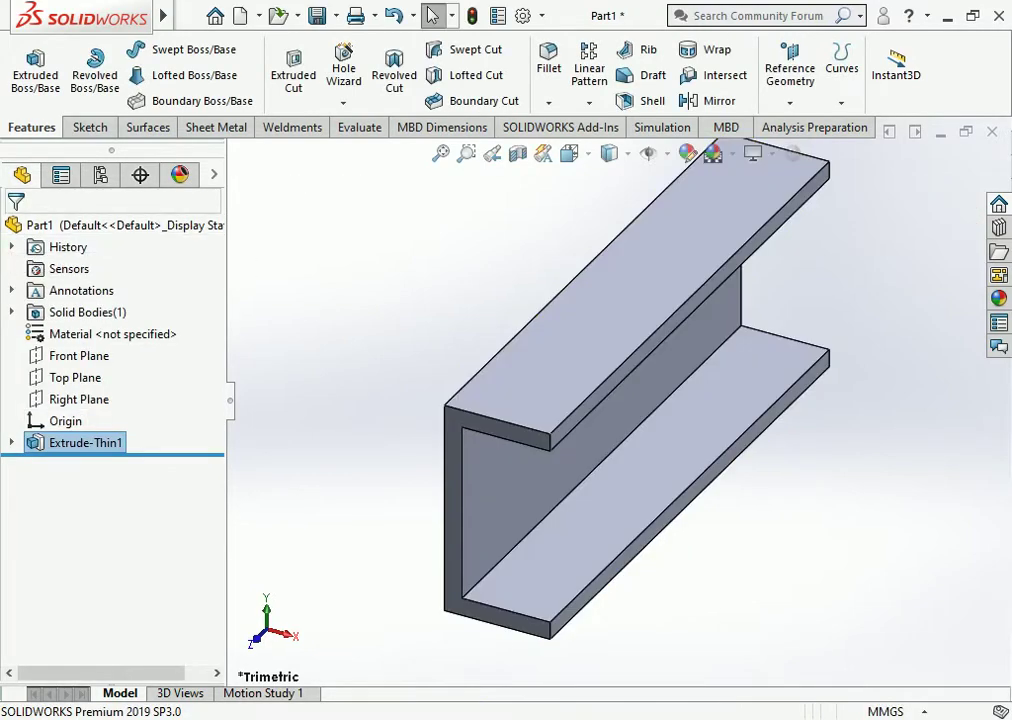
Edit Extrude-Thin1 to a 5.5 mm wall thickness, reversed toward the channel's inside.
right_click(95, 442)
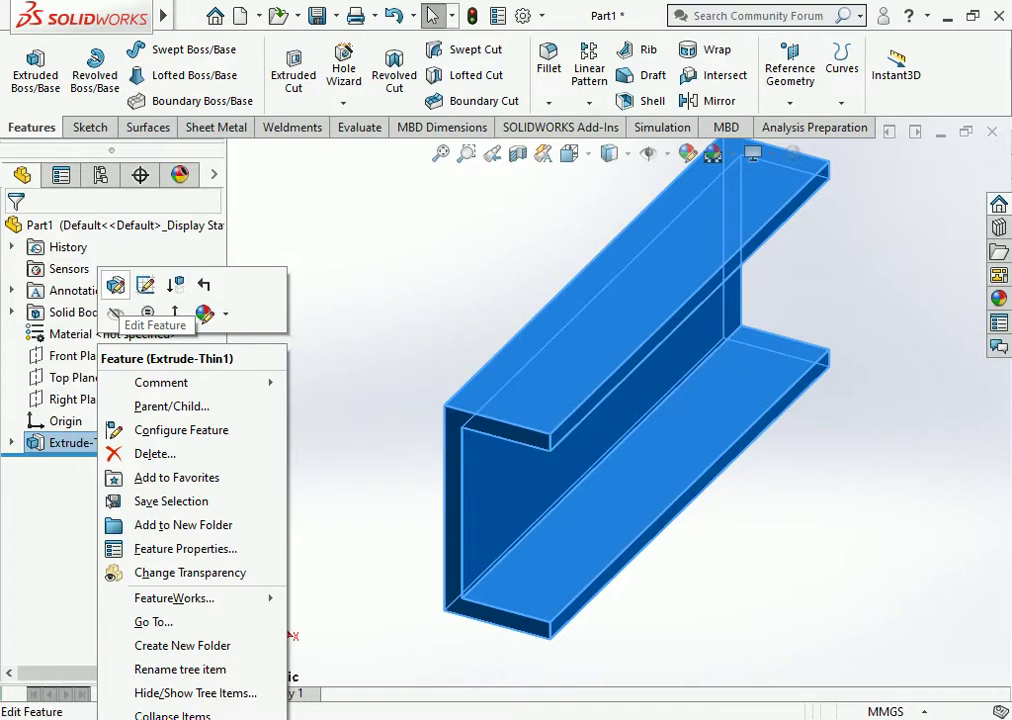
click(116, 285)
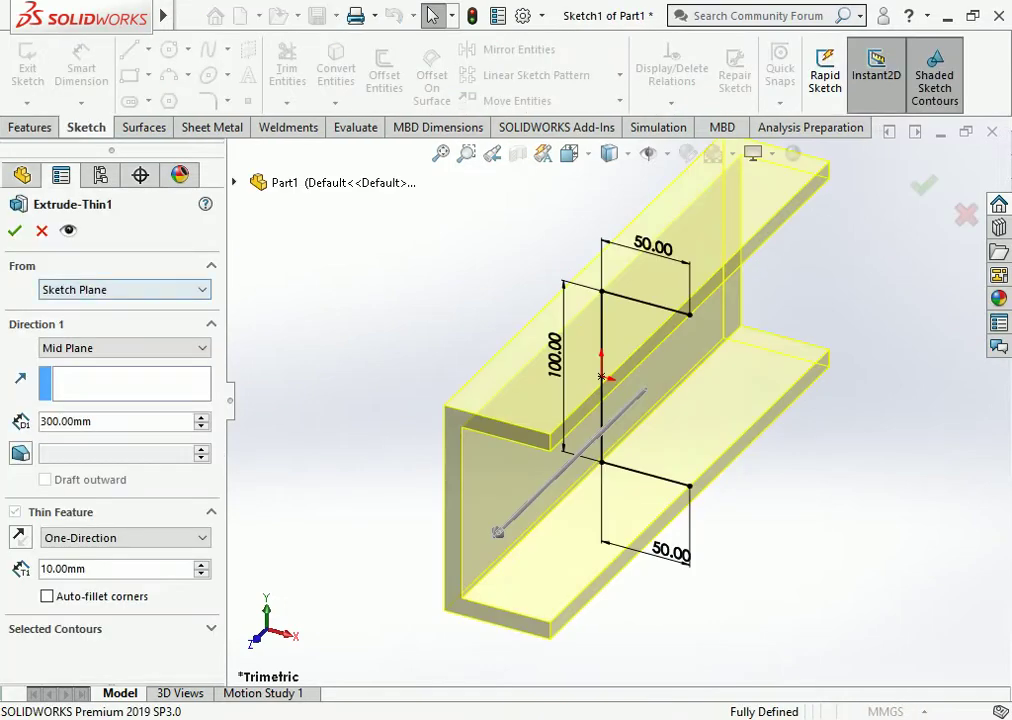
click(569, 153)
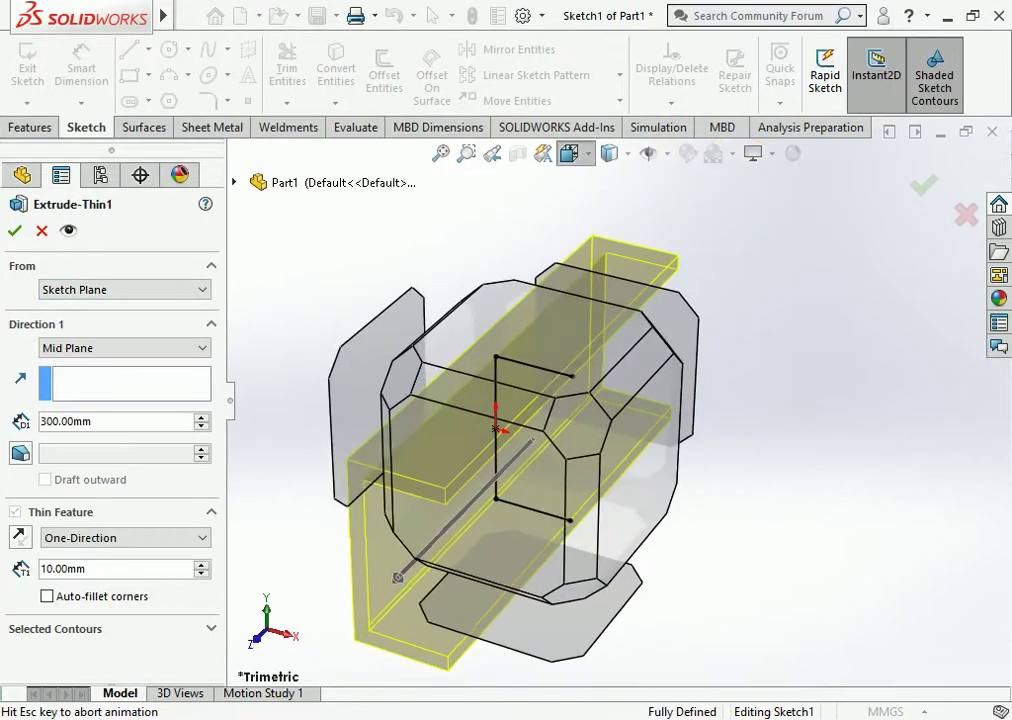
click(598, 236)
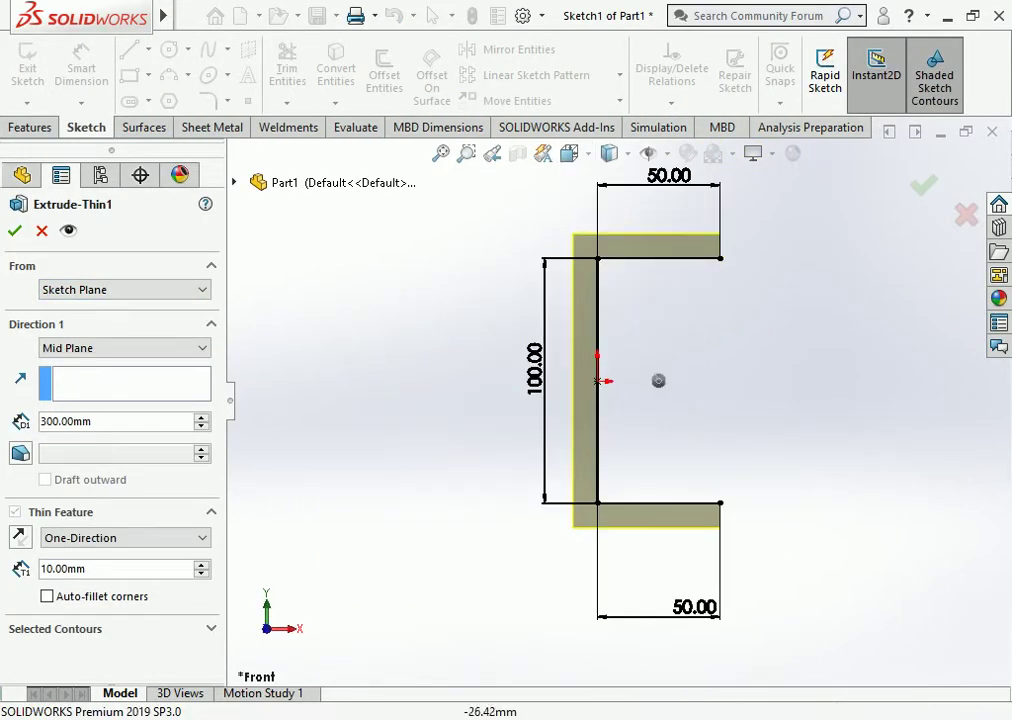
click(63, 568)
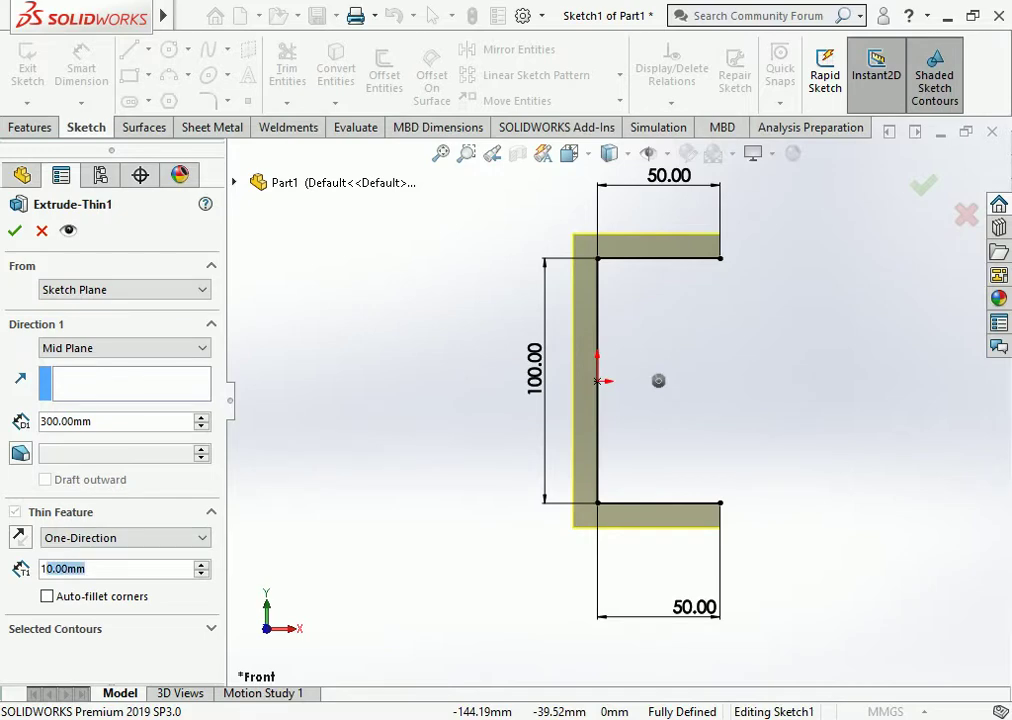
drag(44, 568, 40, 568)
text(5)
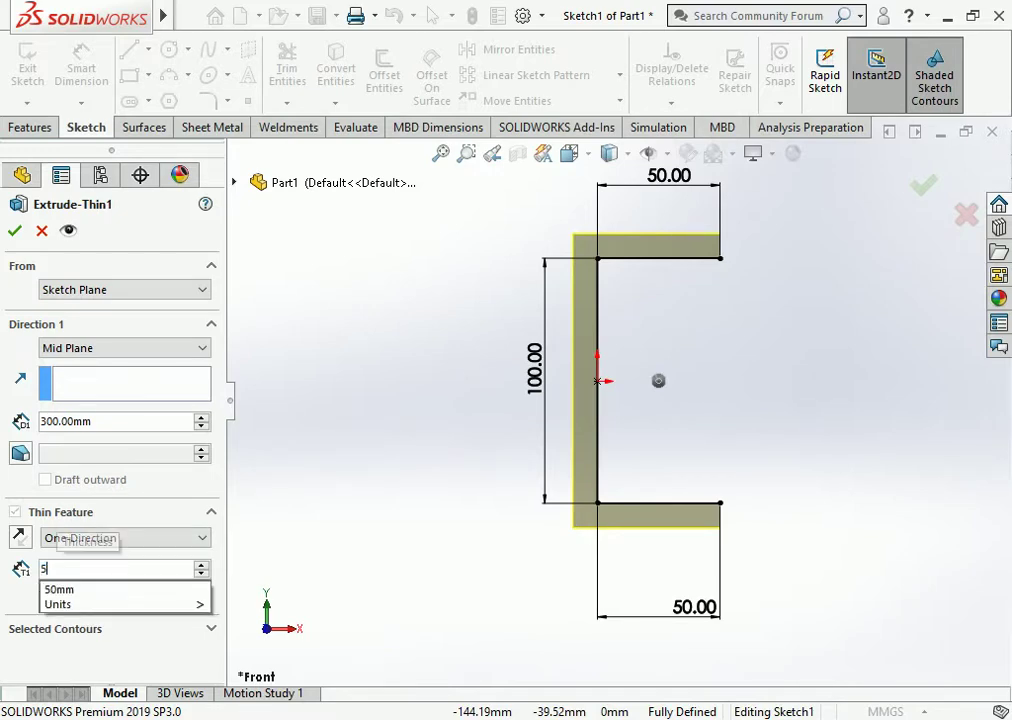
text(.5)
key(Return)
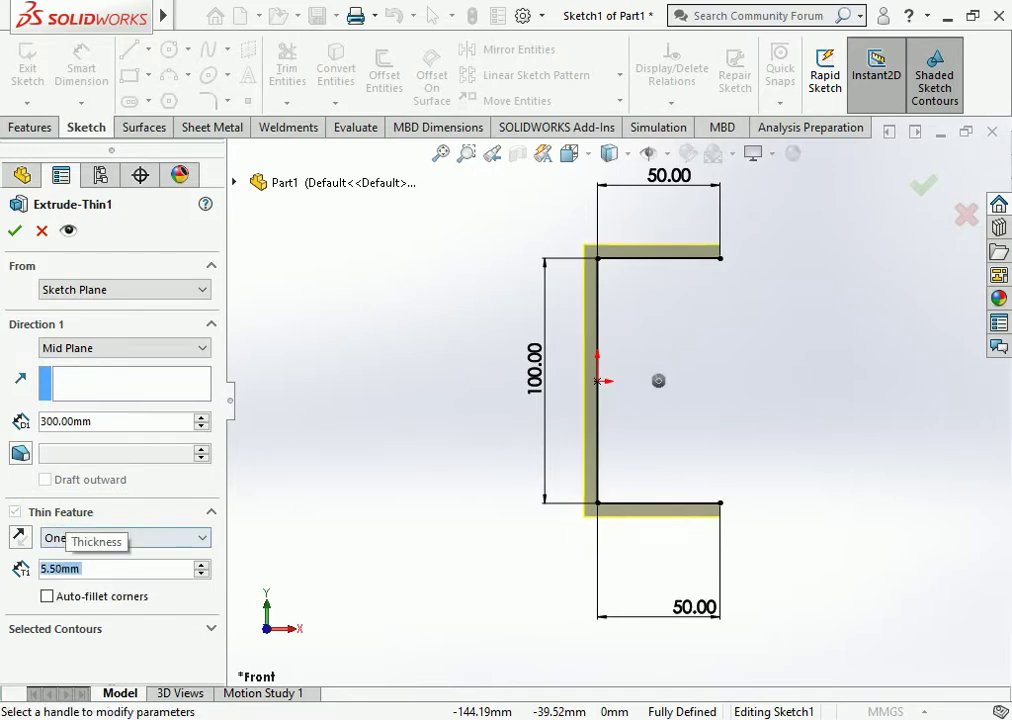
click(20, 537)
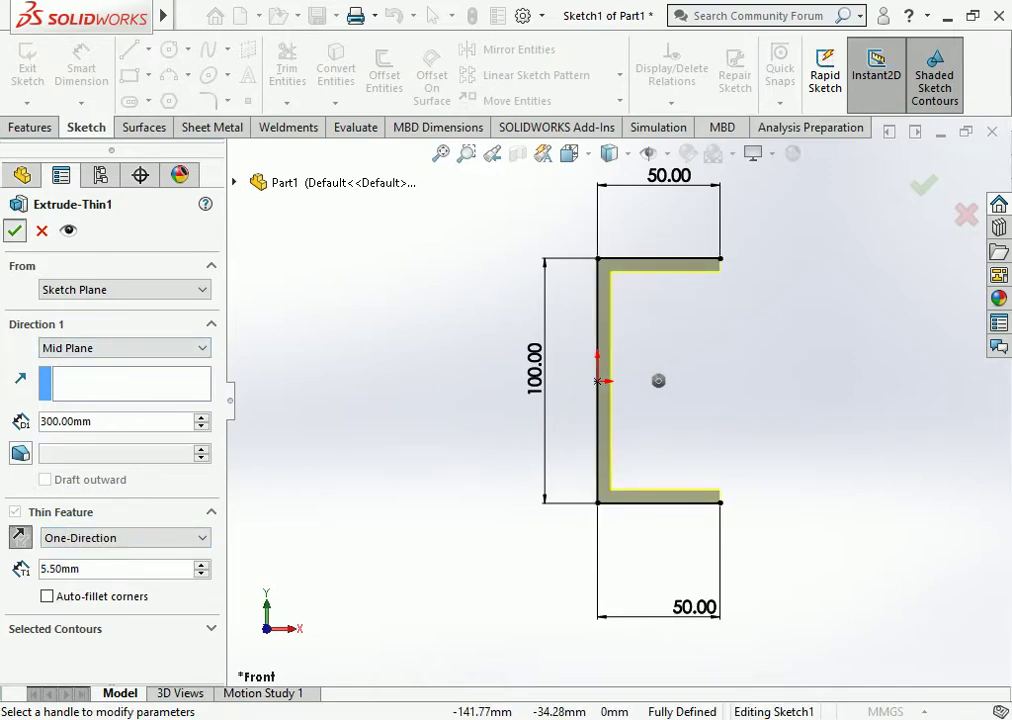
click(14, 230)
middle_drag(600, 400, 746, 399)
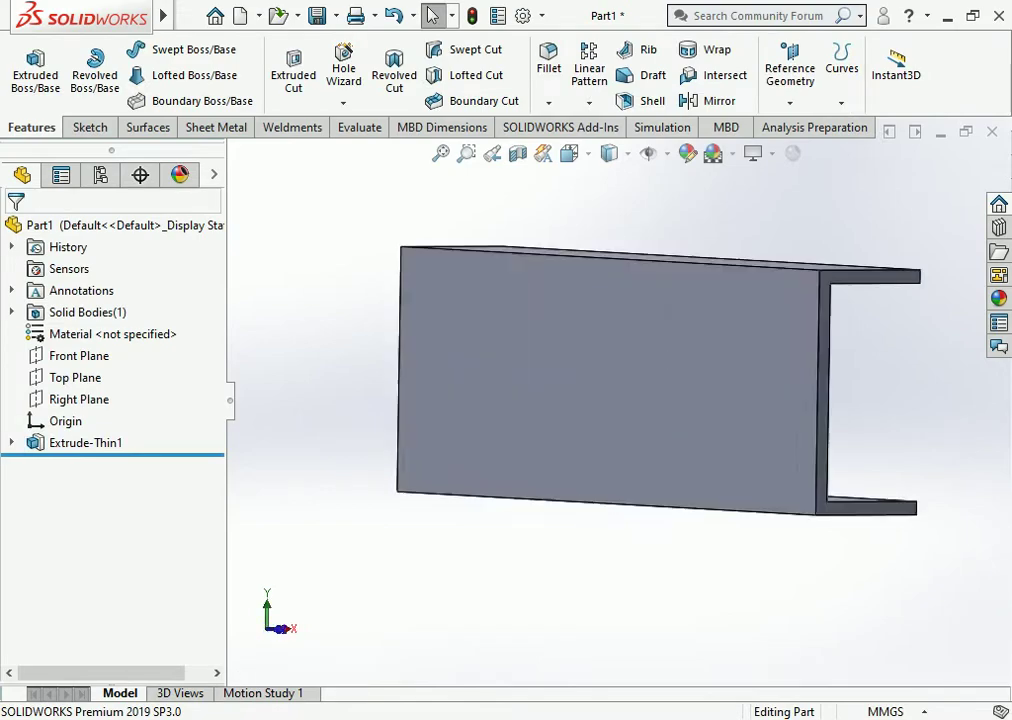
Sketch a horizontal centerline edge to edge across the channel's flat face in Left view.
click(746, 399)
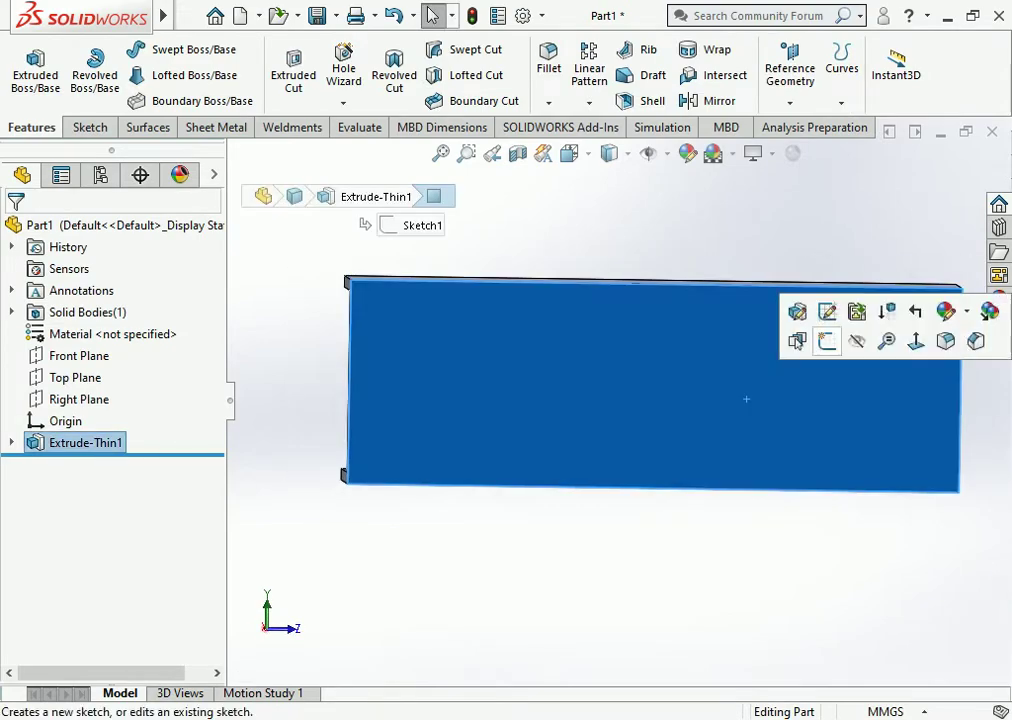
click(827, 311)
click(569, 153)
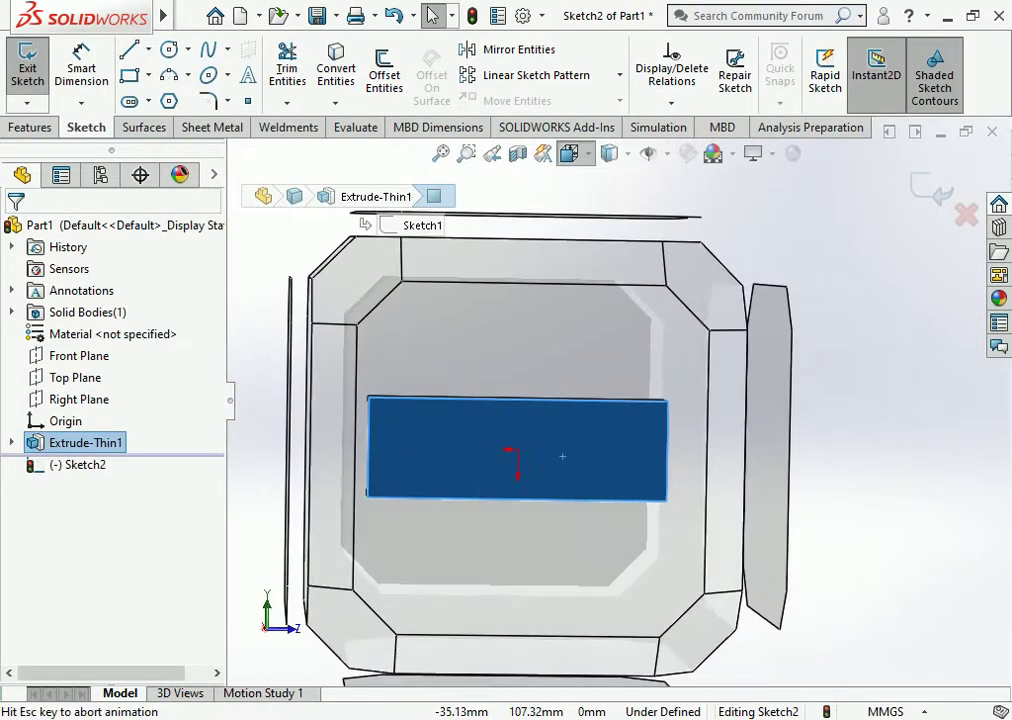
click(650, 208)
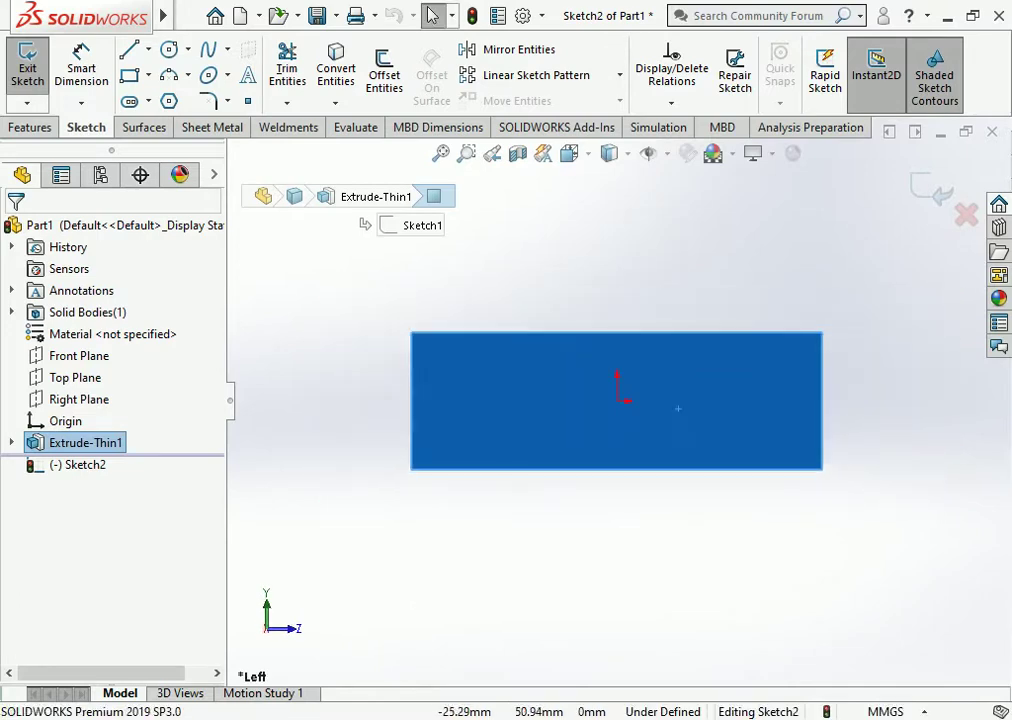
key(Escape)
click(148, 49)
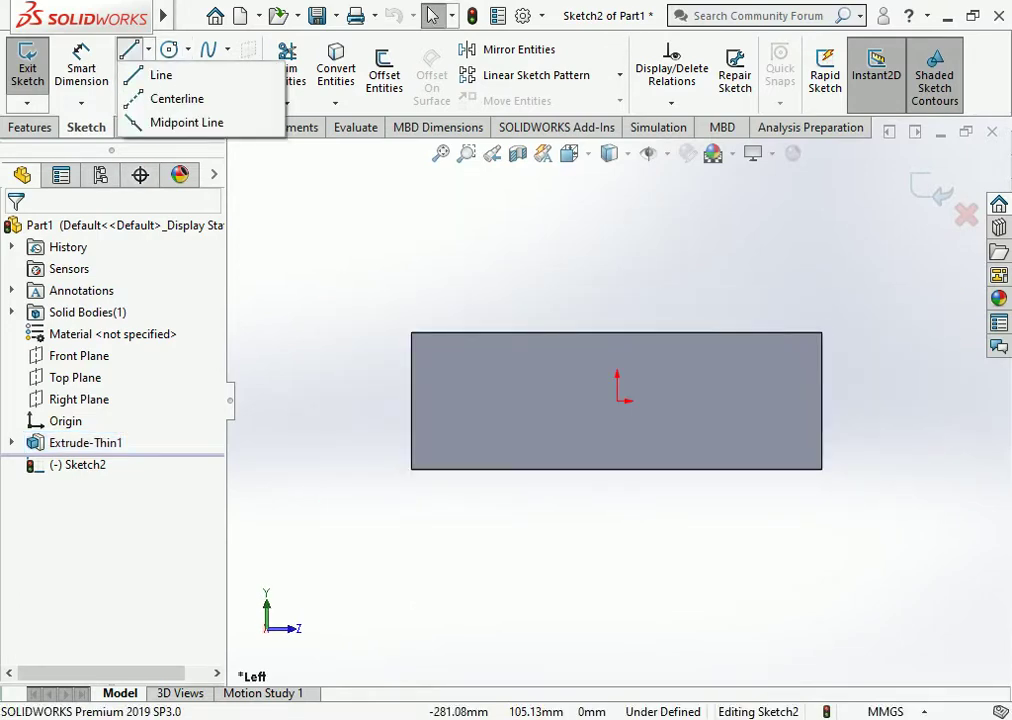
click(168, 99)
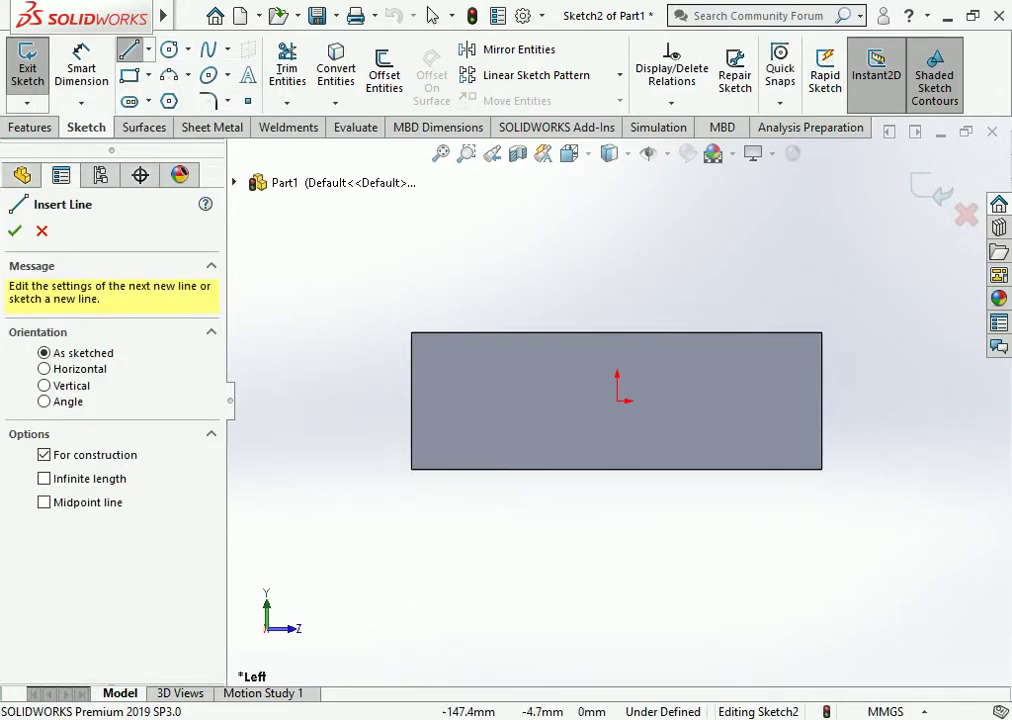
click(411, 401)
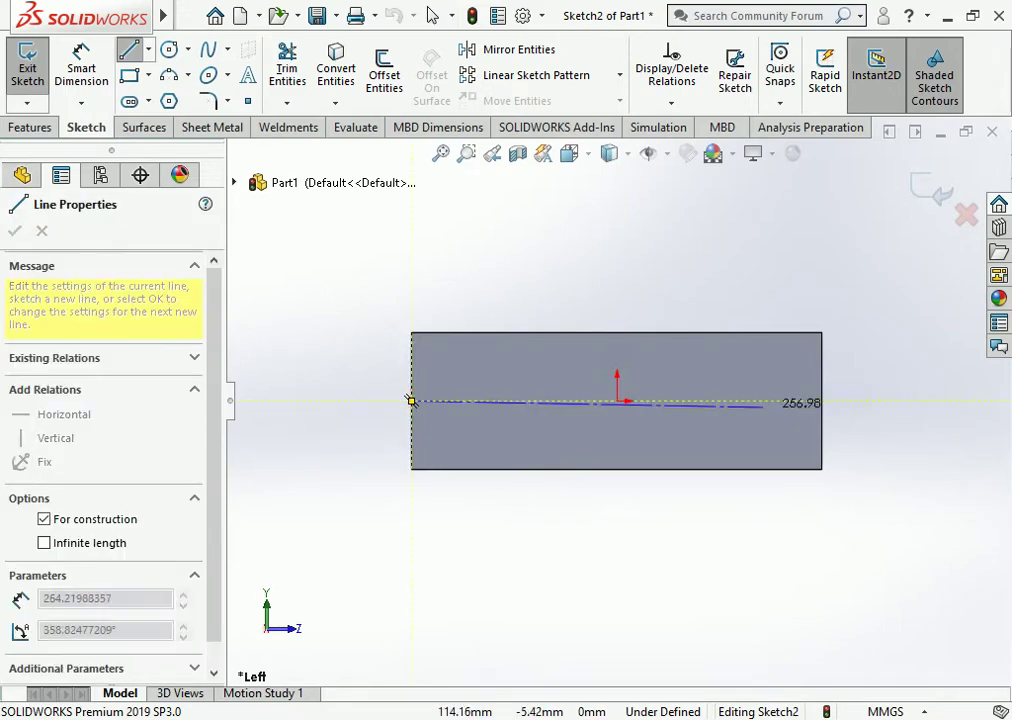
click(821, 401)
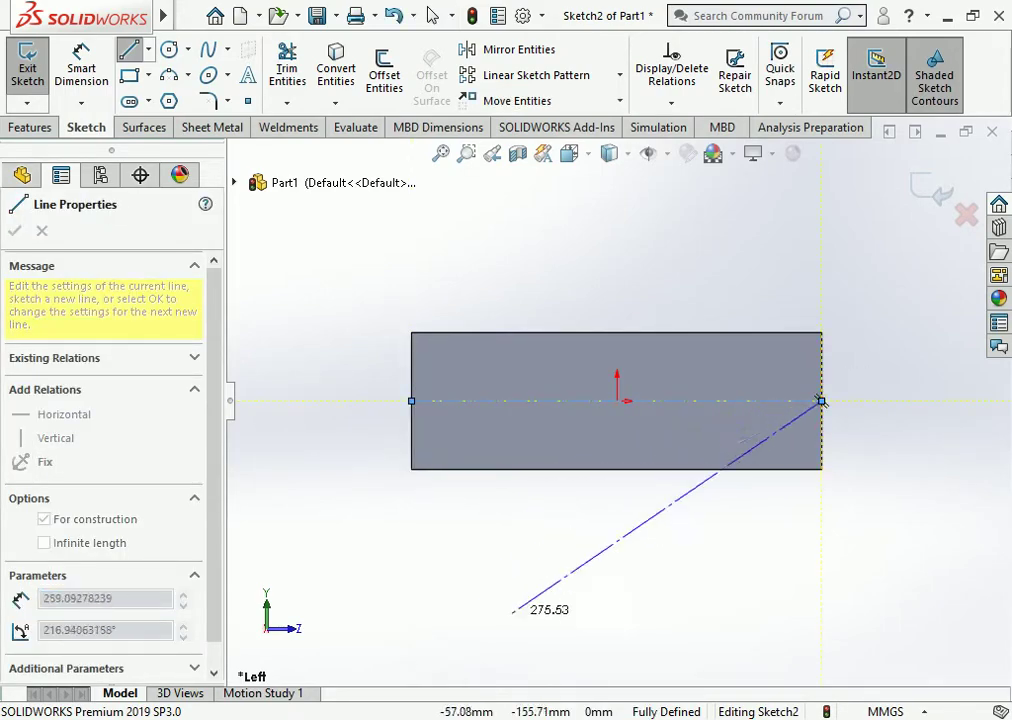
key(Escape)
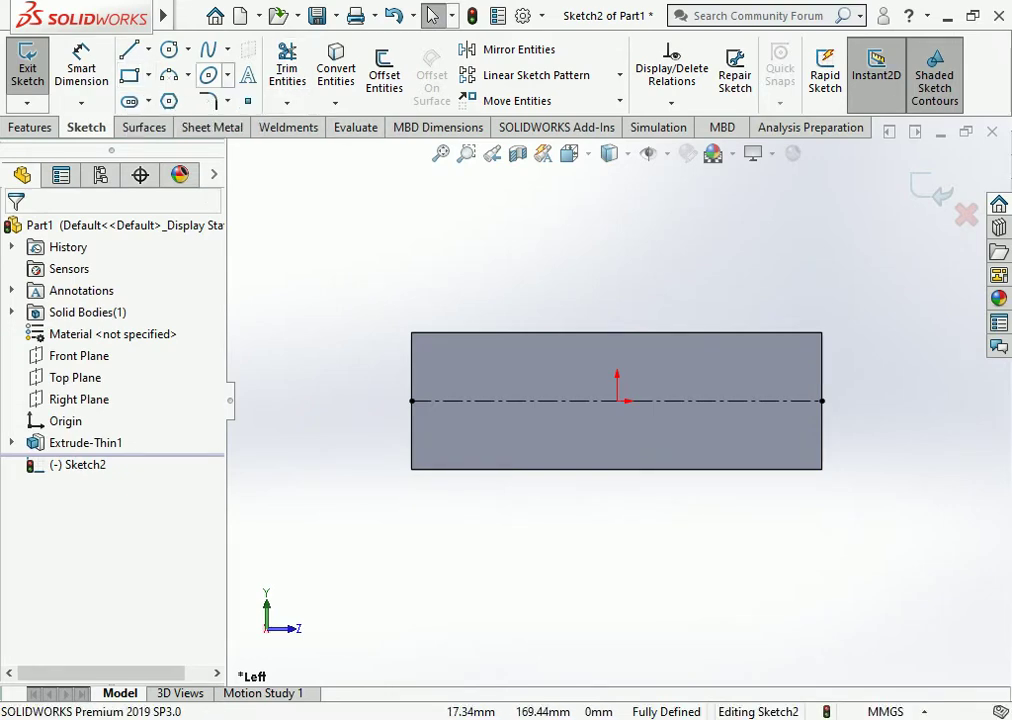
Draw a centerpoint straight slot on the centerline near the left end, dimensioned by overall length.
click(129, 101)
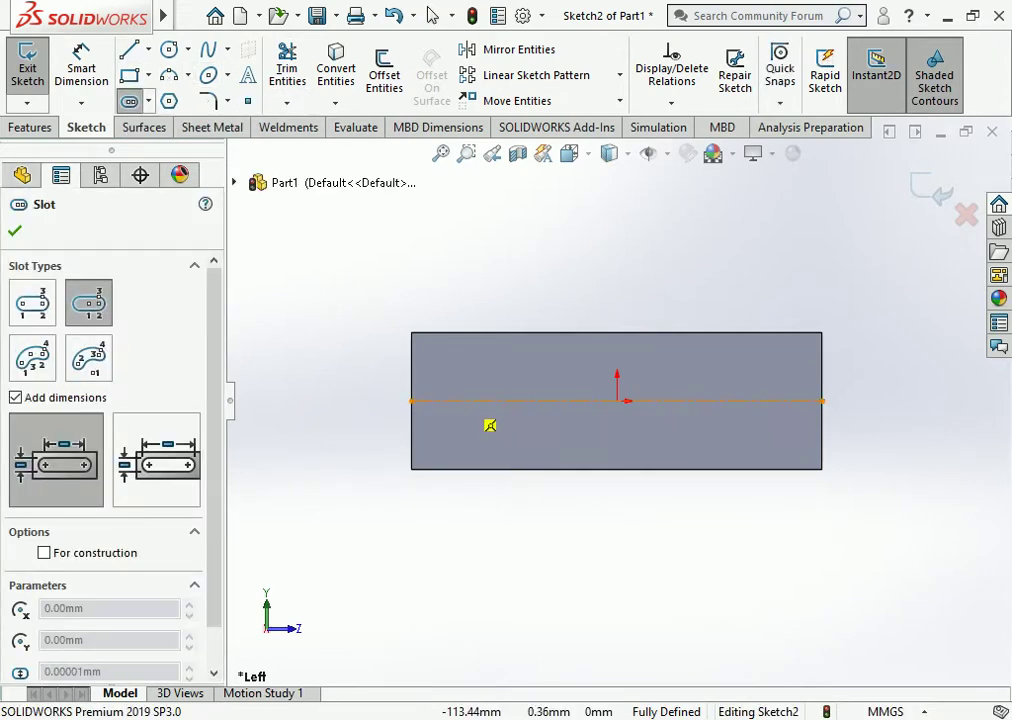
click(461, 401)
click(472, 401)
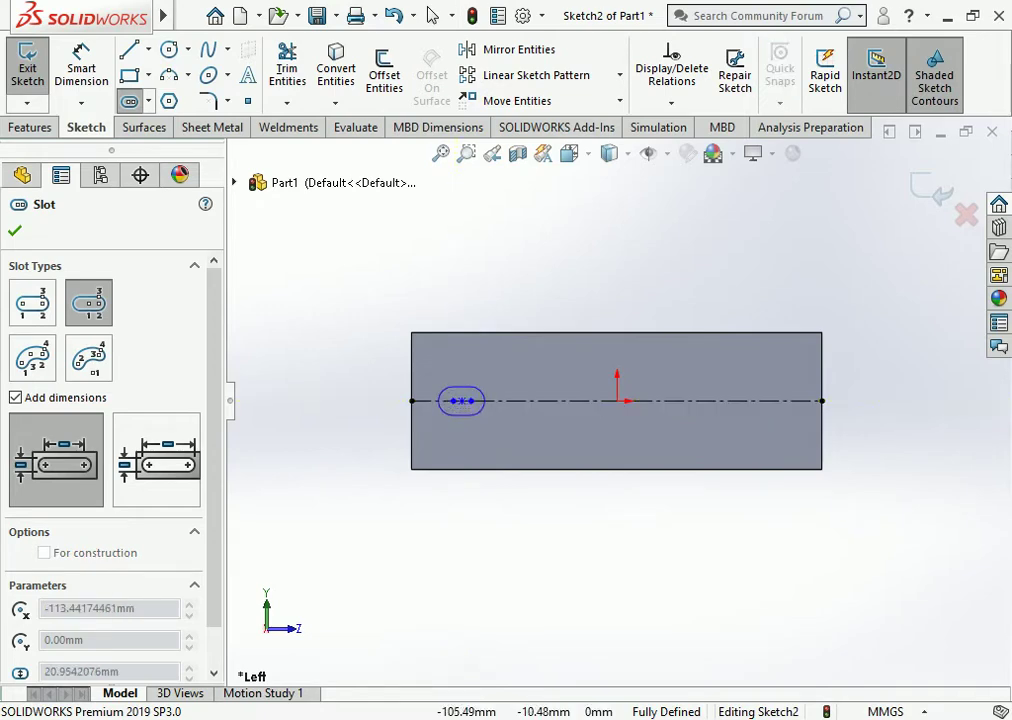
click(472, 415)
click(156, 460)
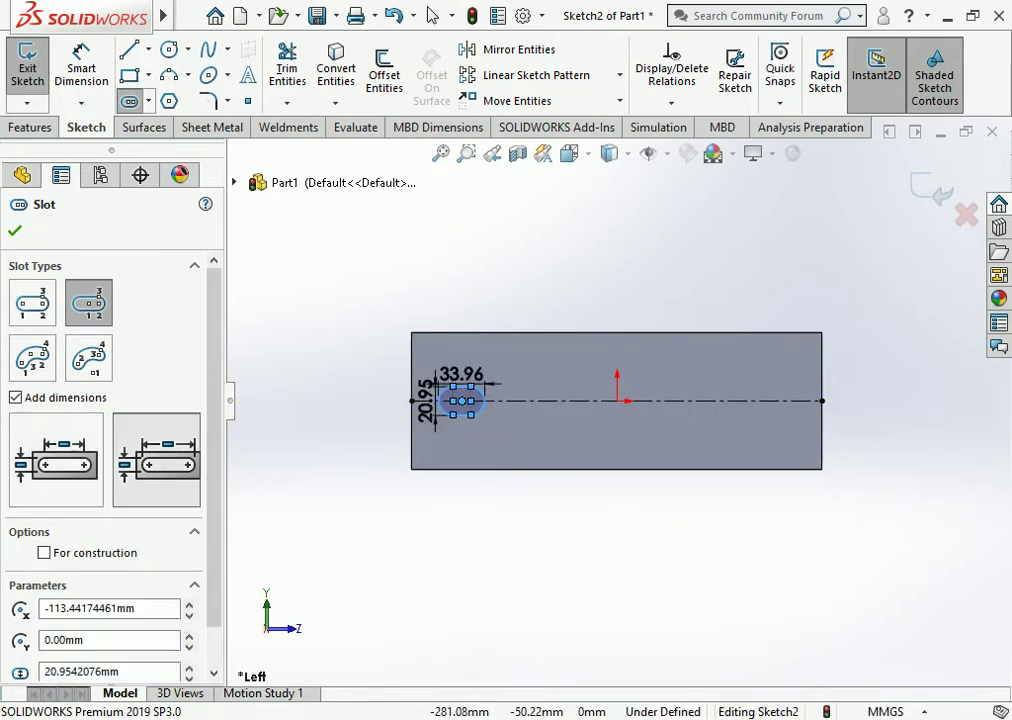
click(81, 55)
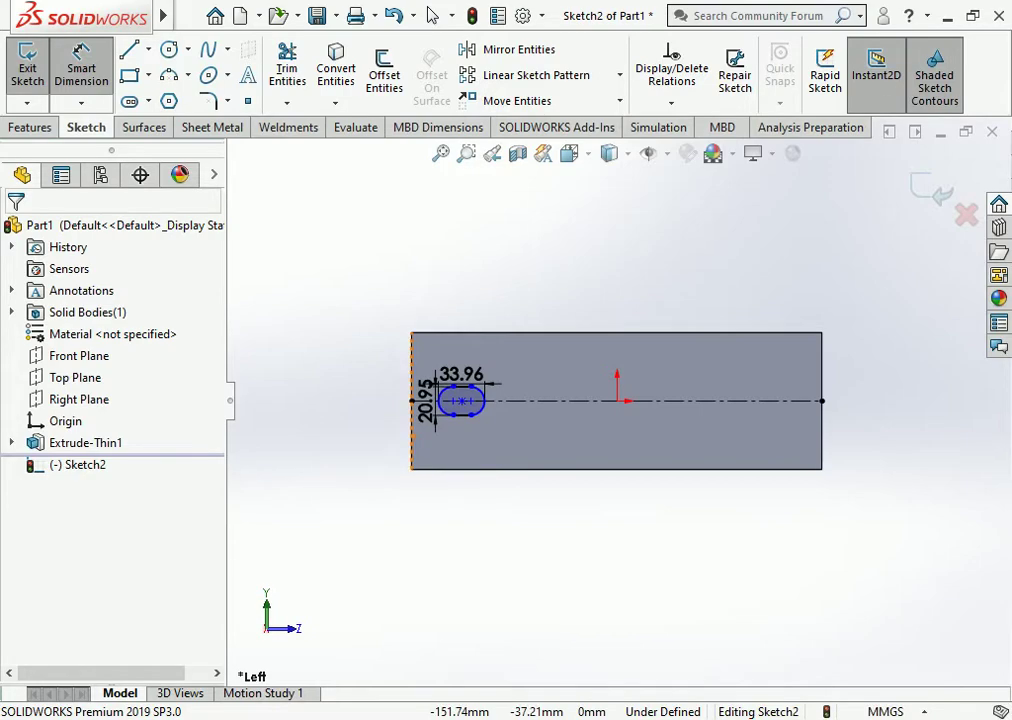
Dimension the slot centre 72 mm from the face's left edge.
click(411, 440)
click(462, 401)
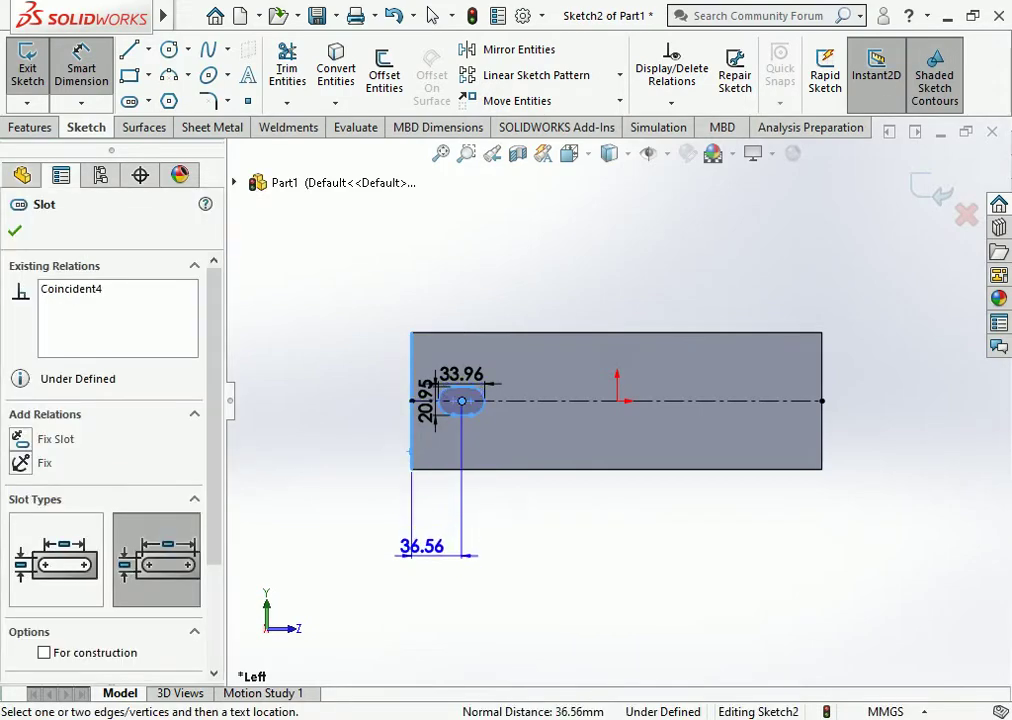
click(380, 532)
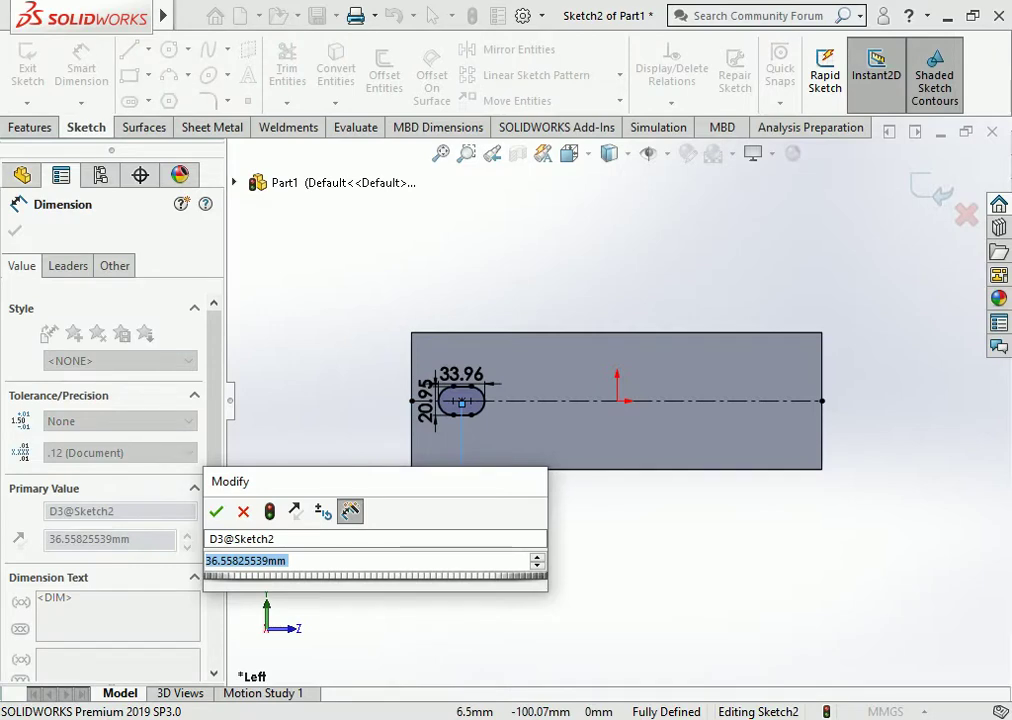
text(7)
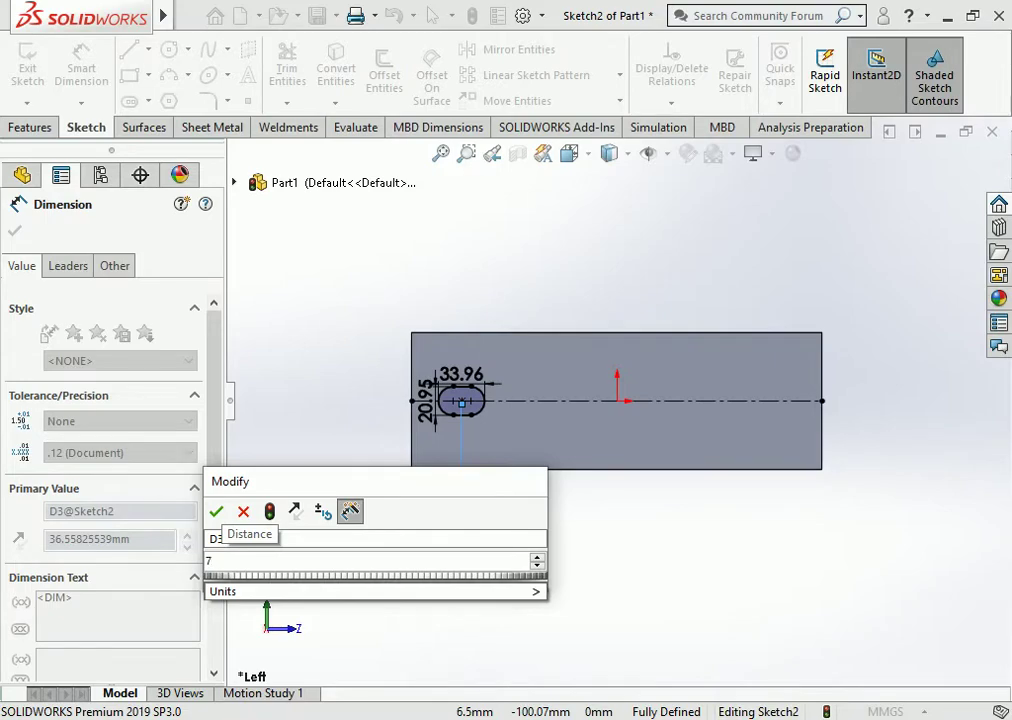
text(2)
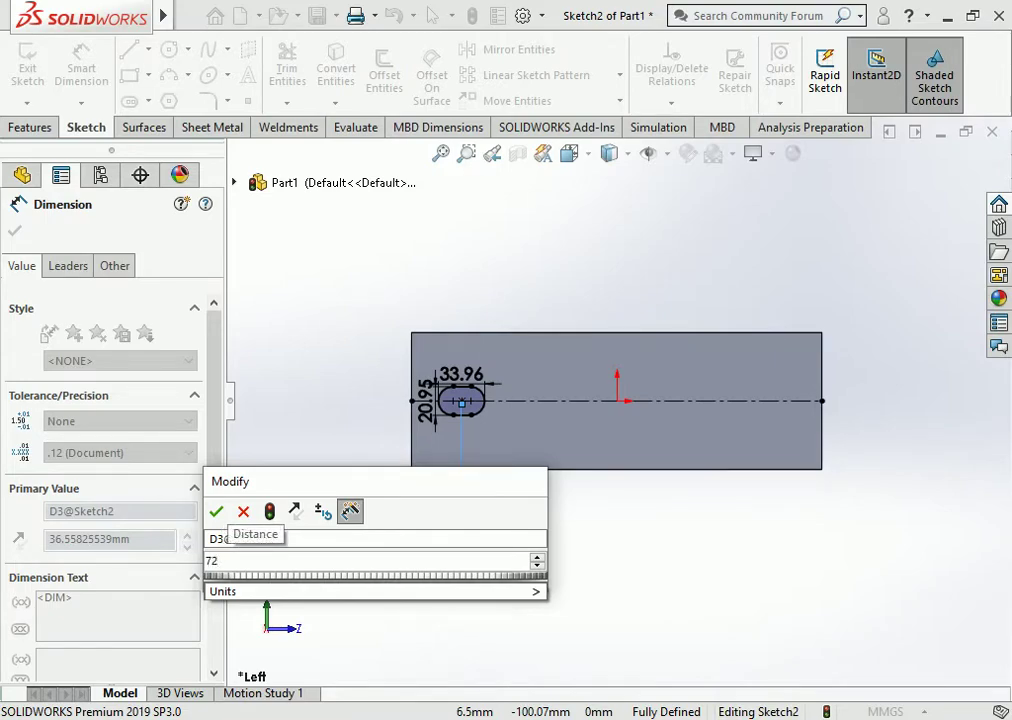
key(Return)
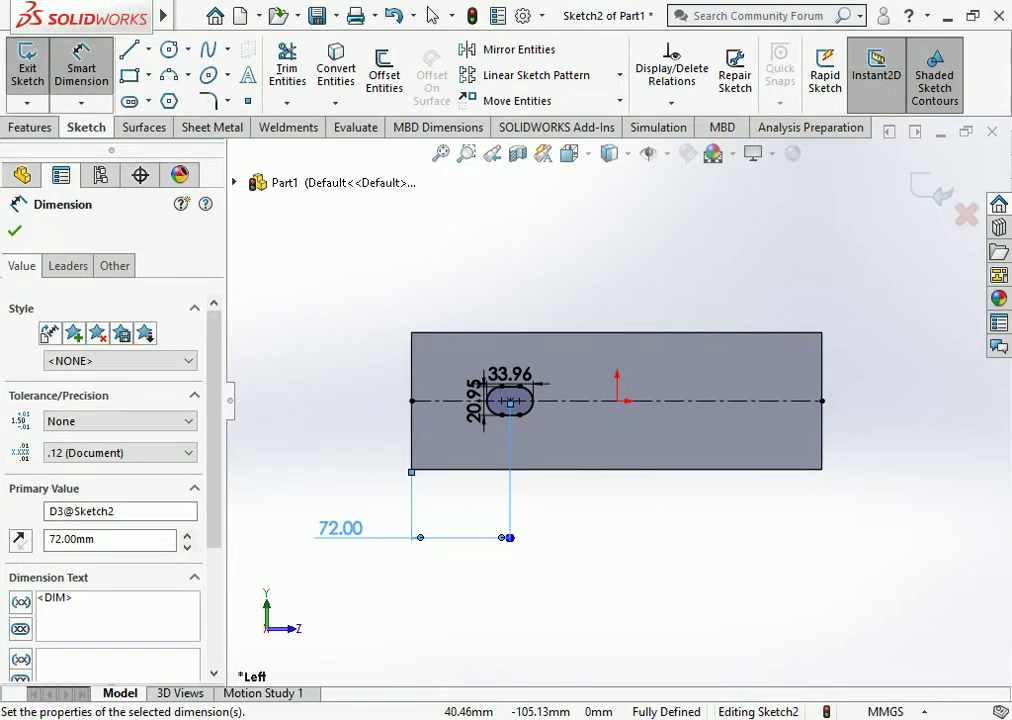
key(Escape)
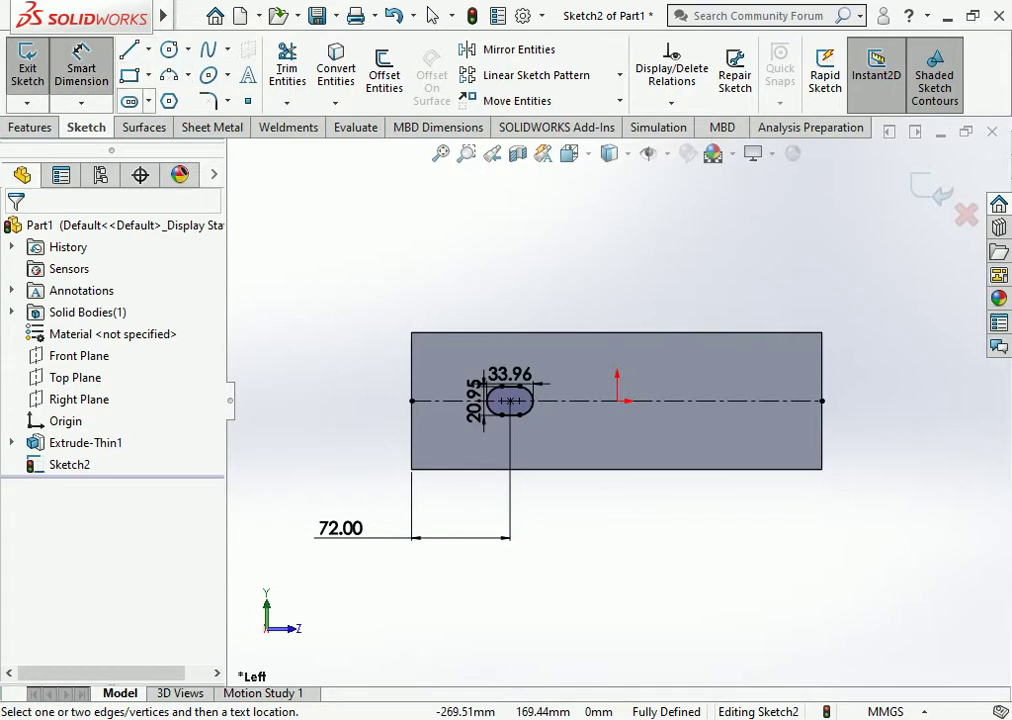
click(129, 101)
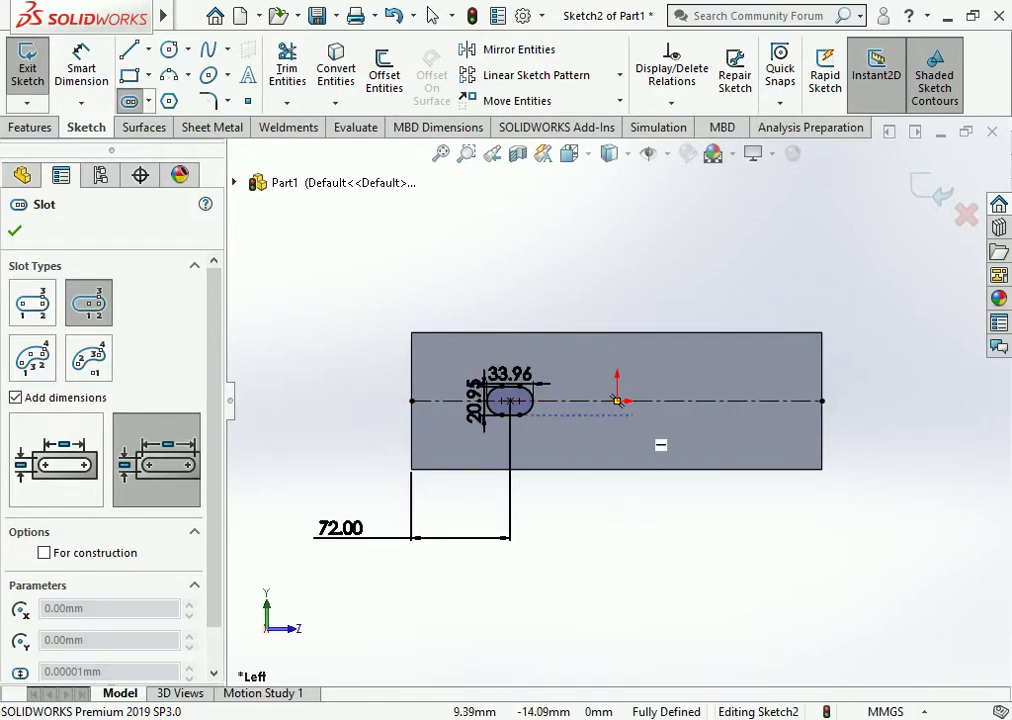
key(Escape)
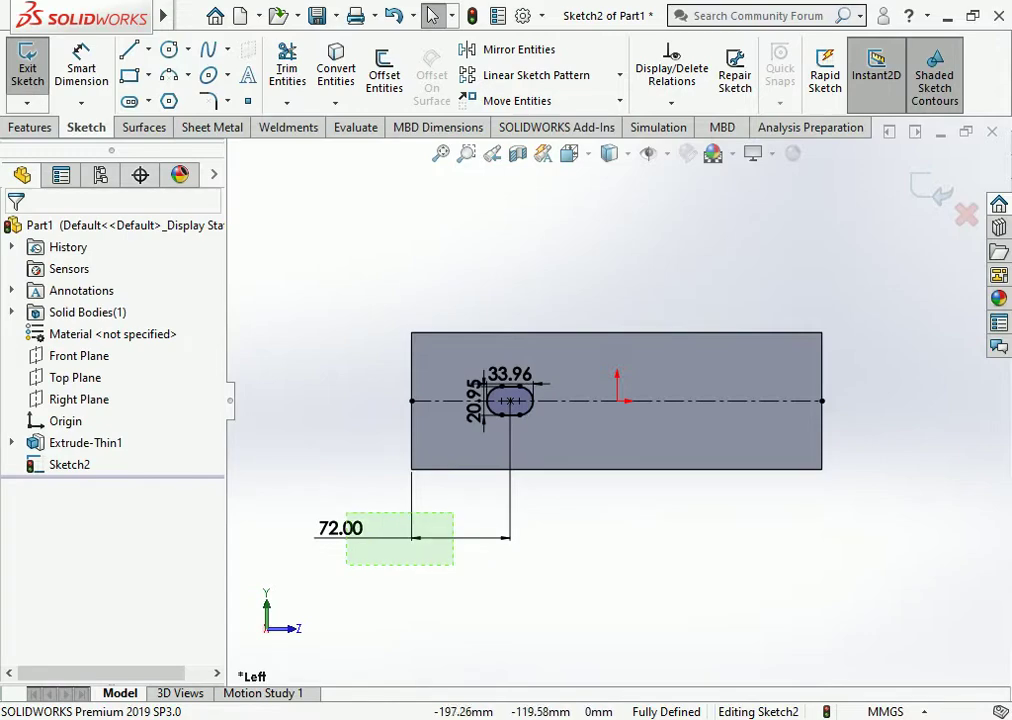
Replace the 72 mm edge dimension with a 155/2 (77.50 mm) slot-centre-to-origin dimension.
click(340, 528)
key(Delete)
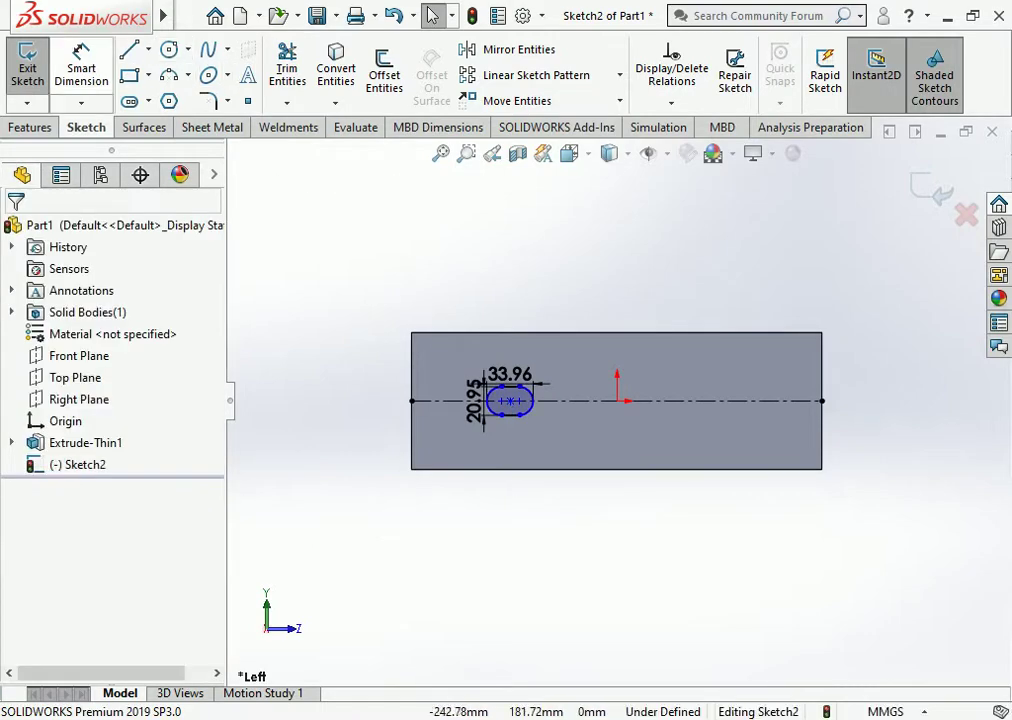
click(510, 401)
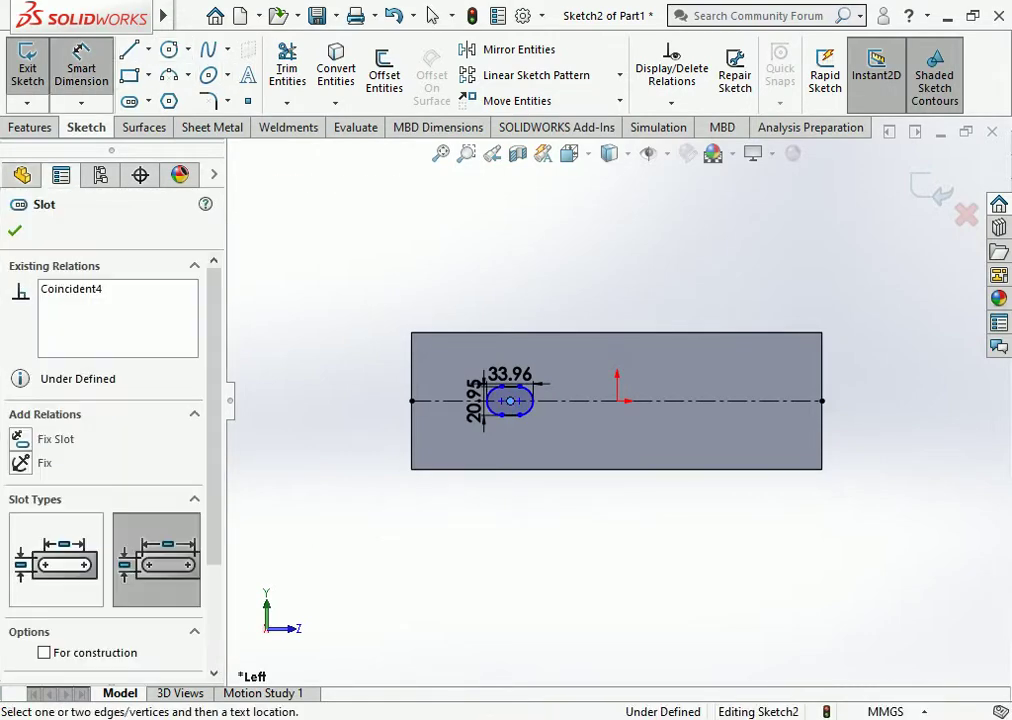
click(617, 400)
click(545, 550)
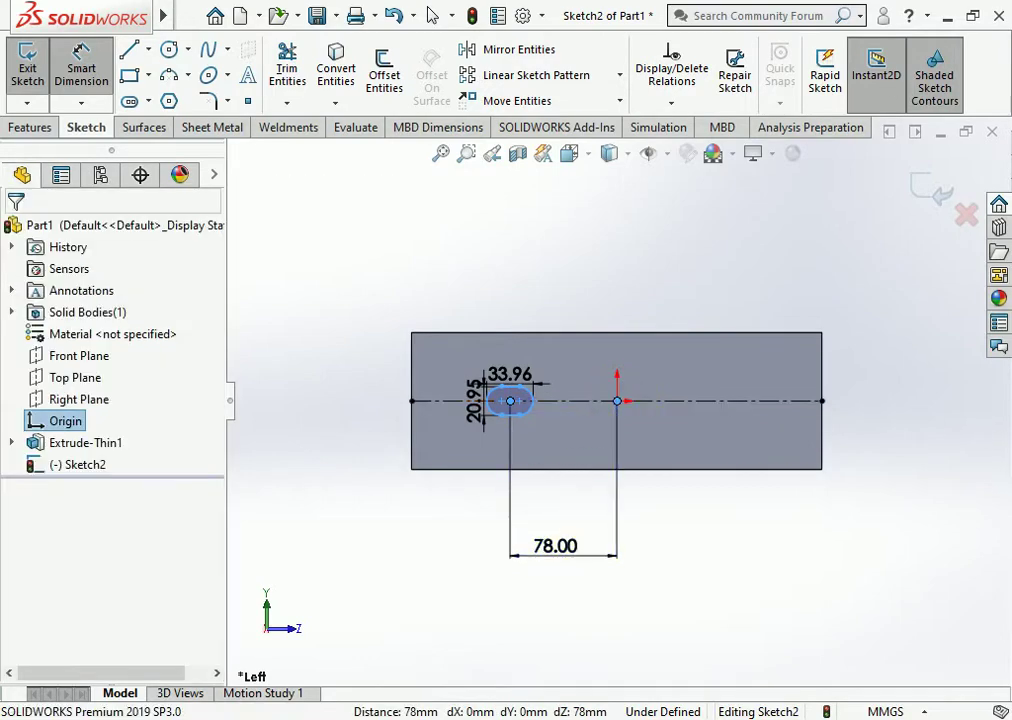
text(15)
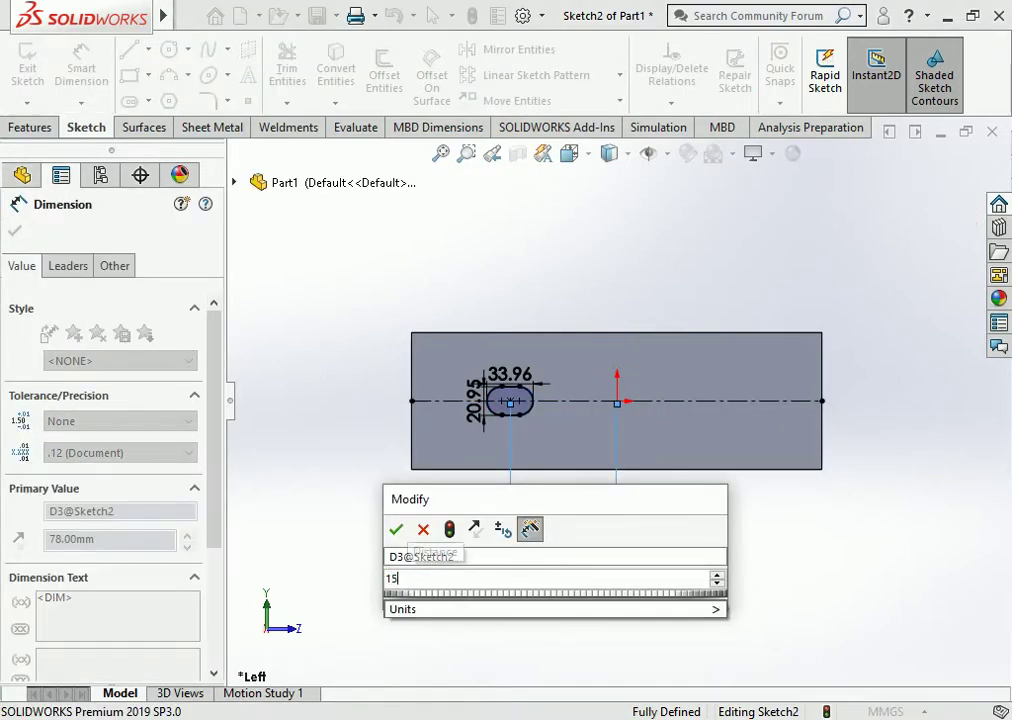
text(5)
text(/2)
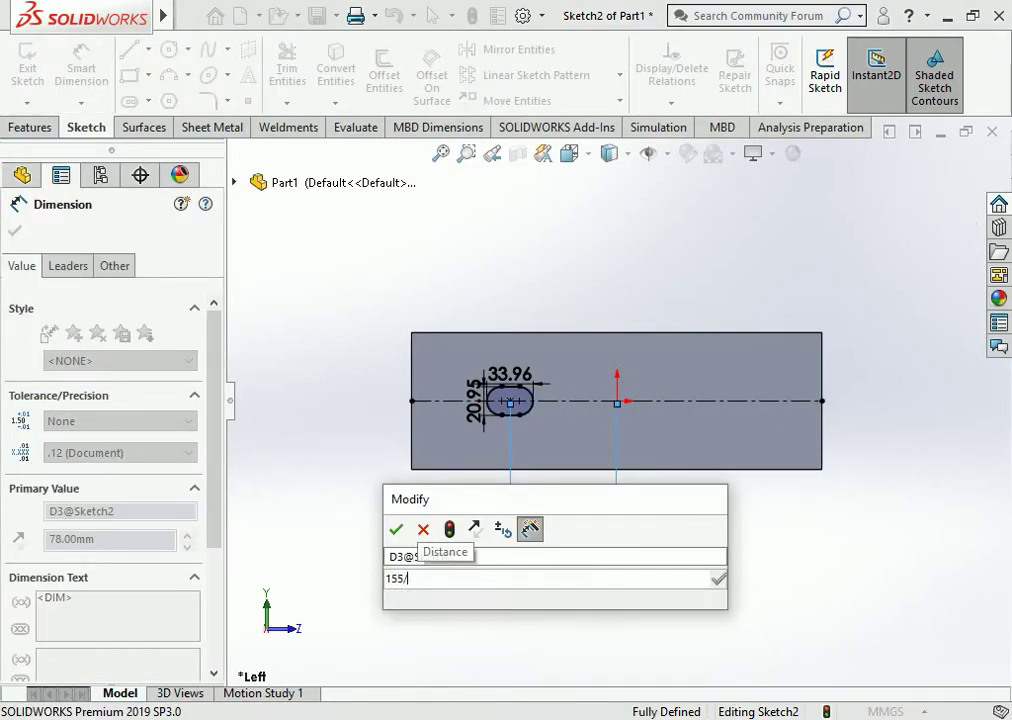
key(Return)
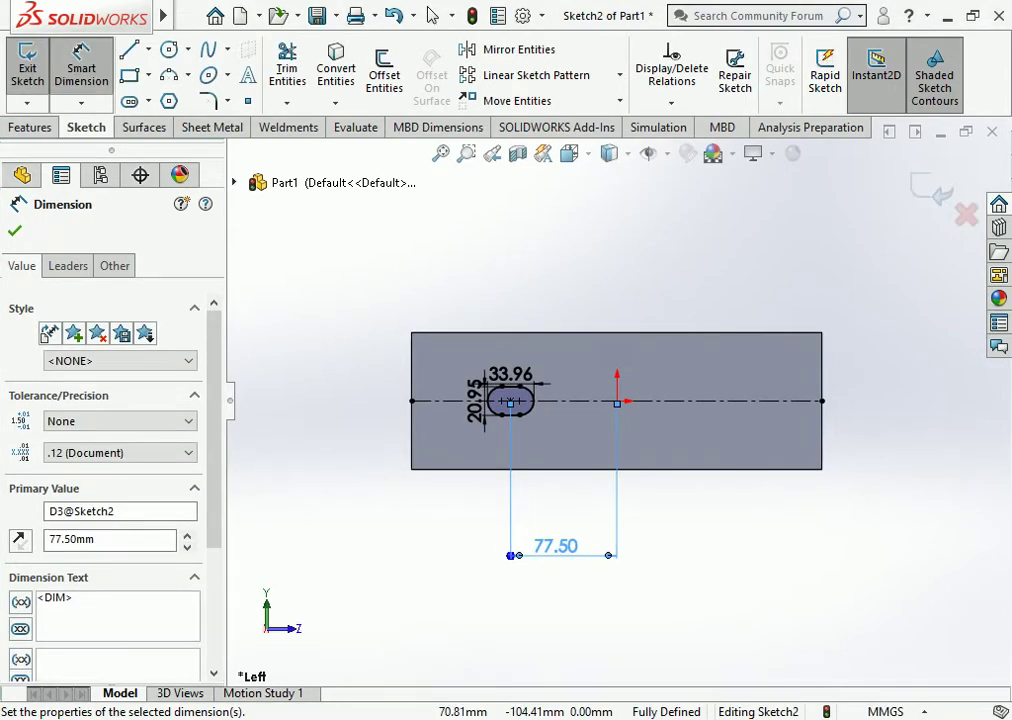
key(Escape)
scroll(506, 347, down, 2)
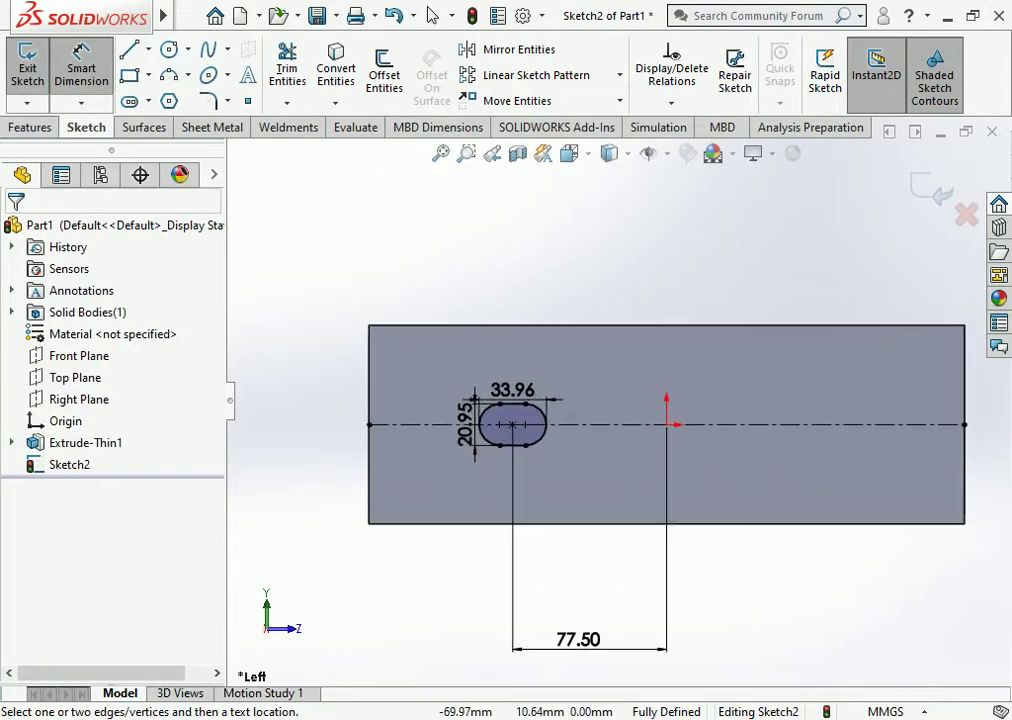
Change the slot dimensions to 20 mm wide and 40 mm long.
double_click(465, 424)
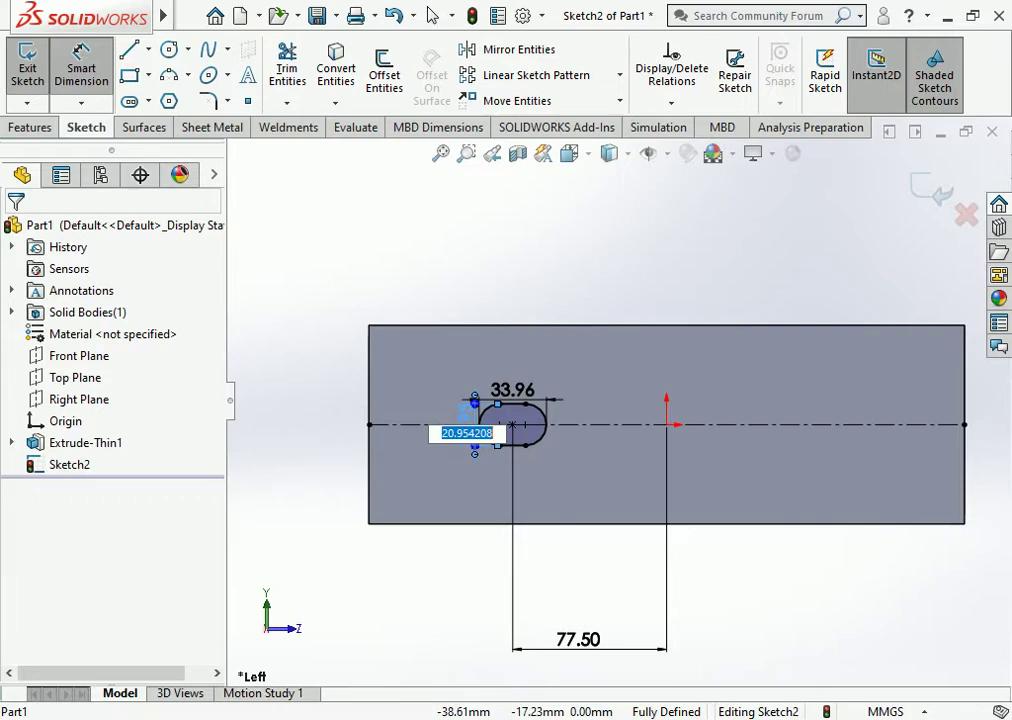
text(20)
key(Return)
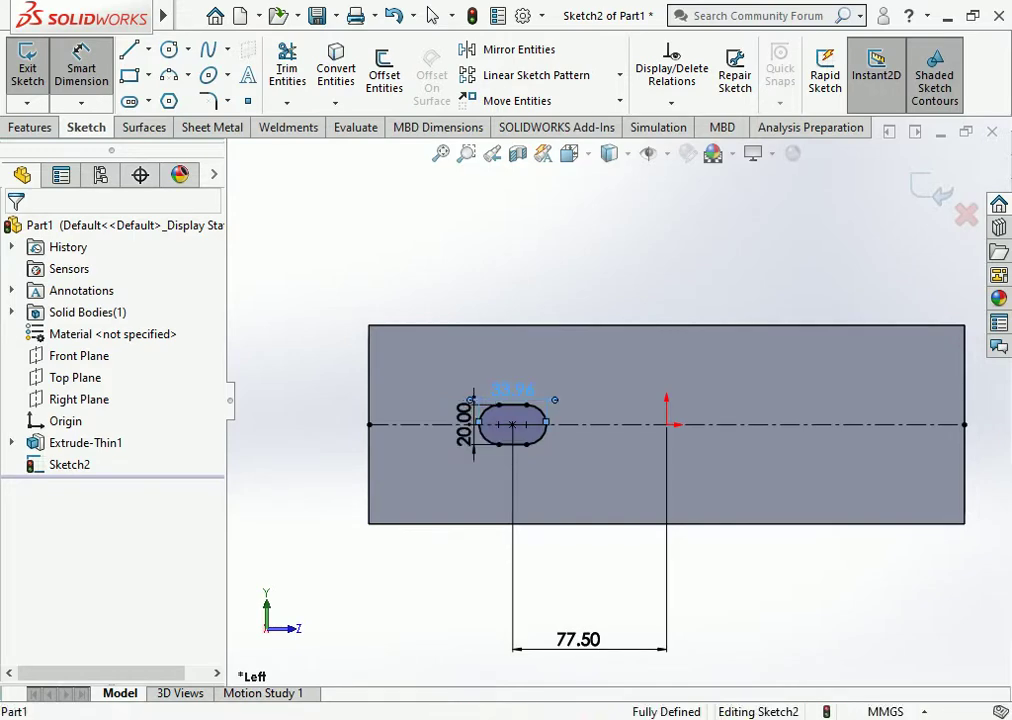
click(513, 389)
text(4)
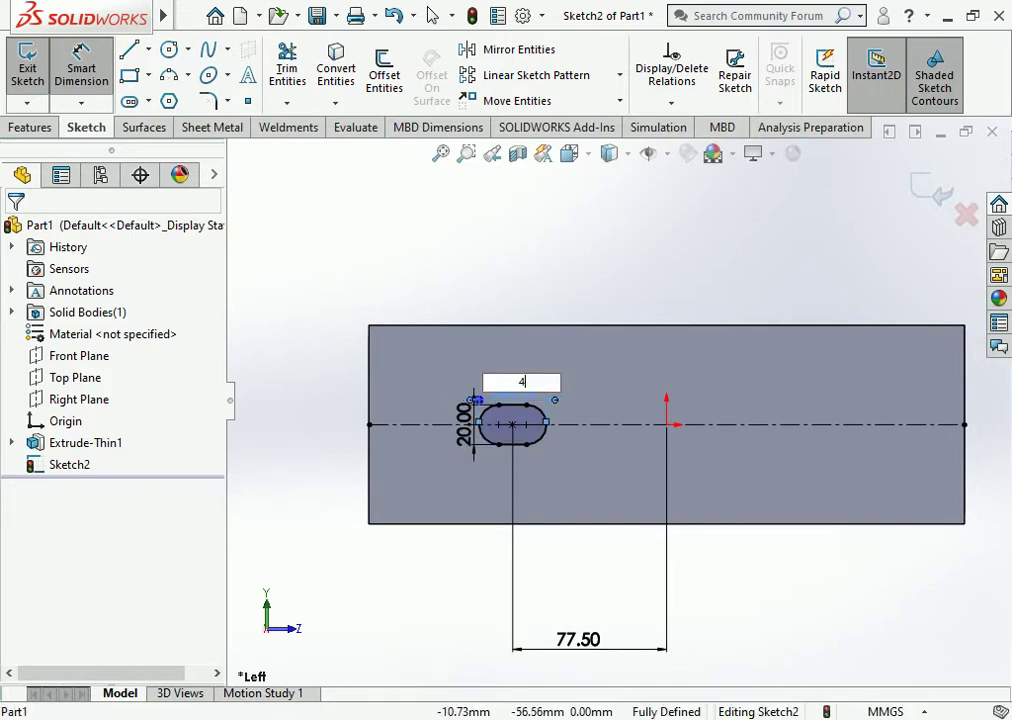
text(0)
key(Return)
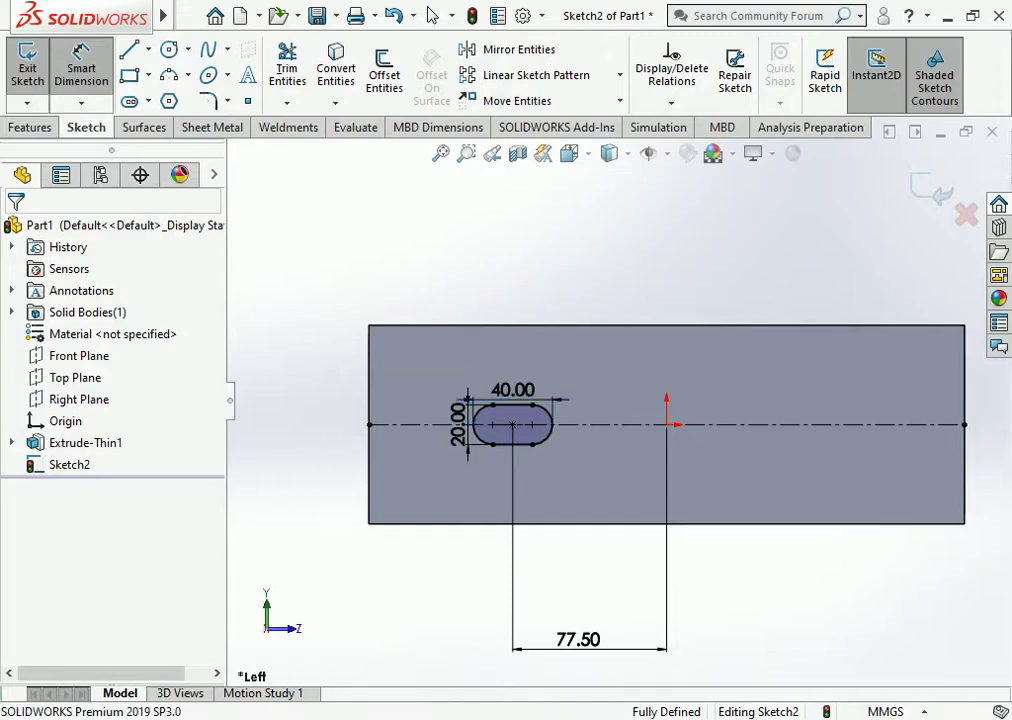
Nudge the 40.00 dimension slightly higher and close the dimension properties.
scroll(534, 332, down, 2)
click(432, 15)
drag(502, 420, 502, 411)
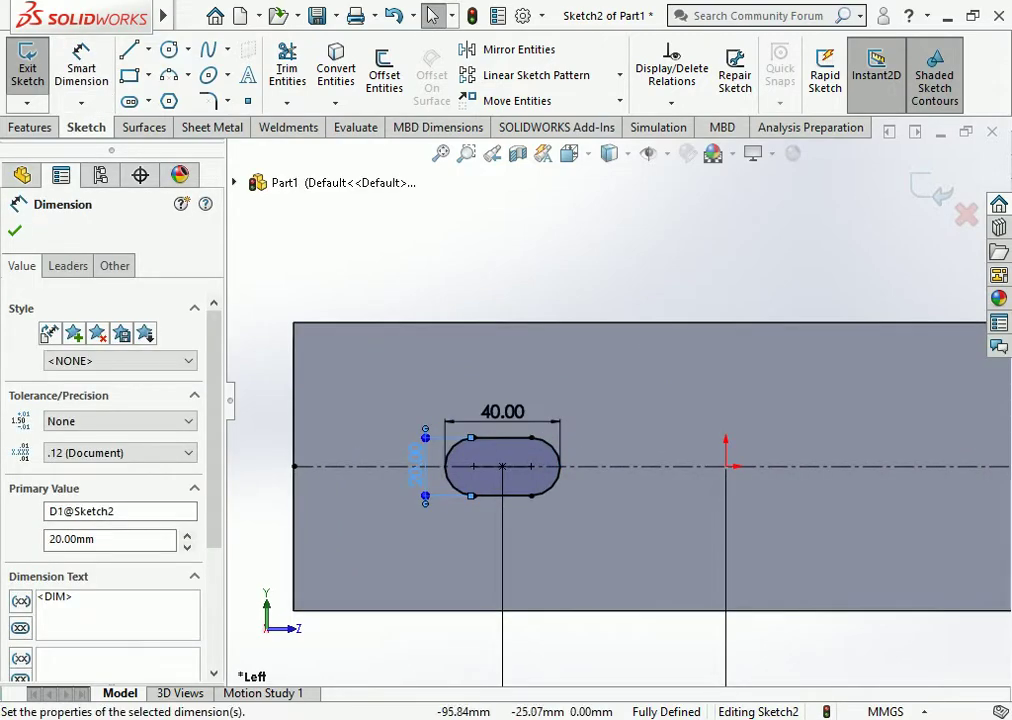
click(452, 540)
scroll(614, 401, up, 3)
scroll(736, 408, down, 1)
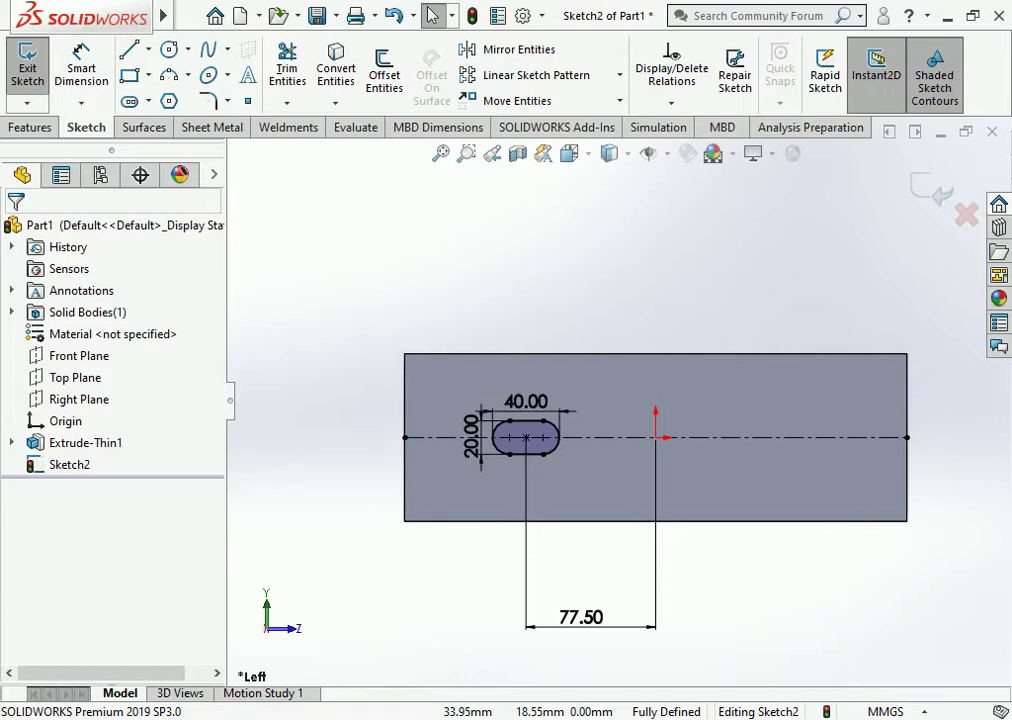
scroll(491, 408, up, 1)
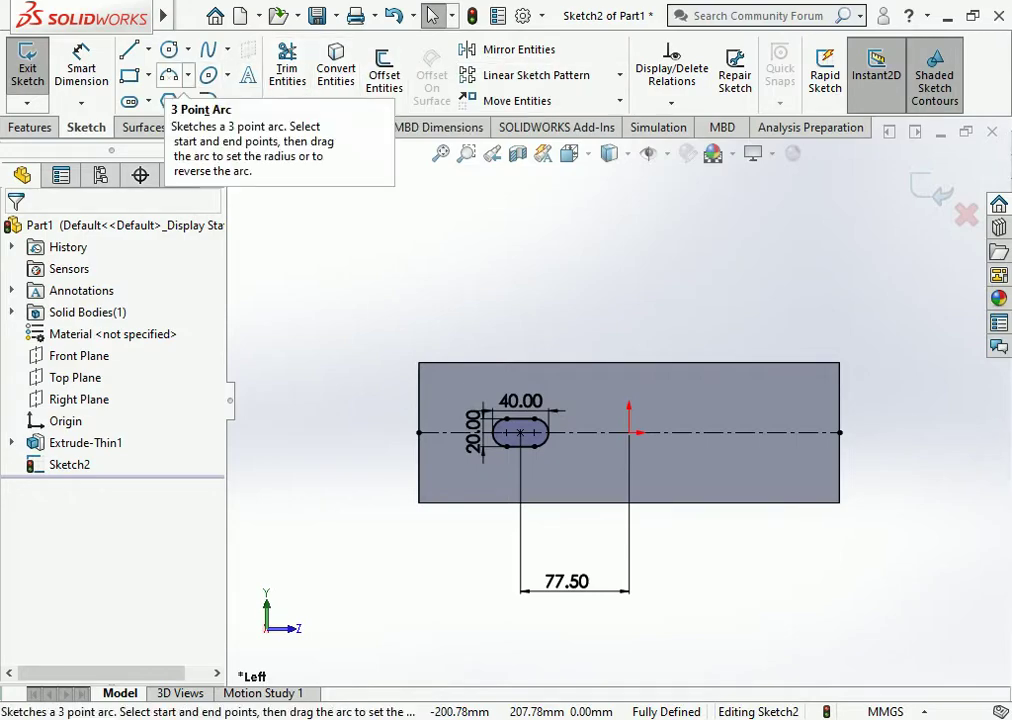
Draw a vertical construction centreline running up from the origin.
click(148, 49)
click(160, 99)
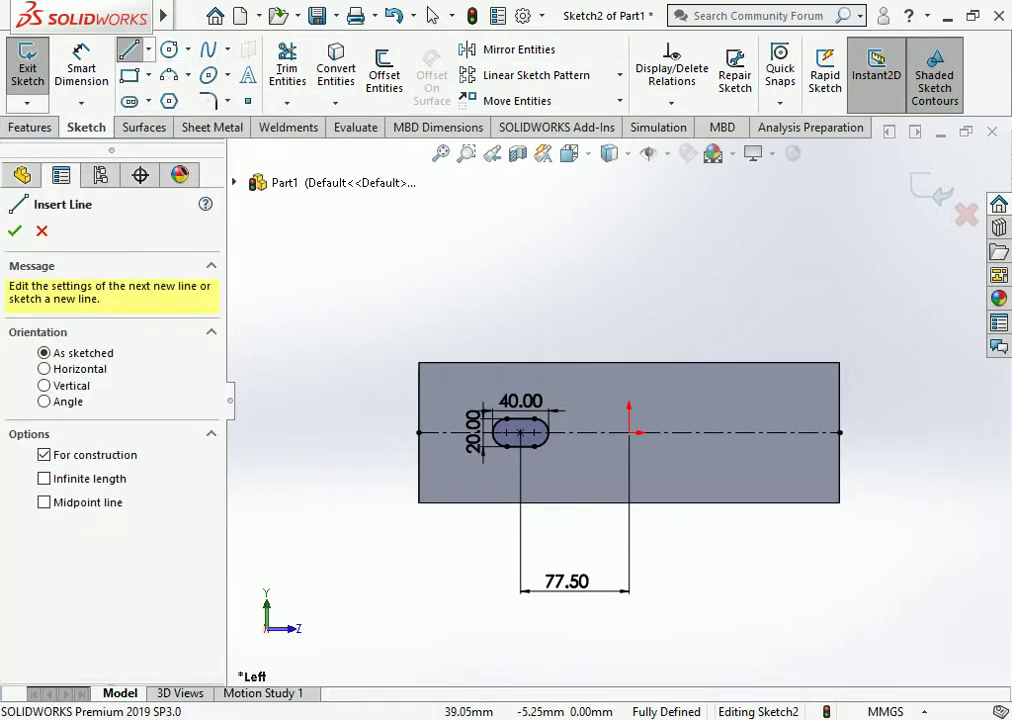
click(628, 432)
click(628, 325)
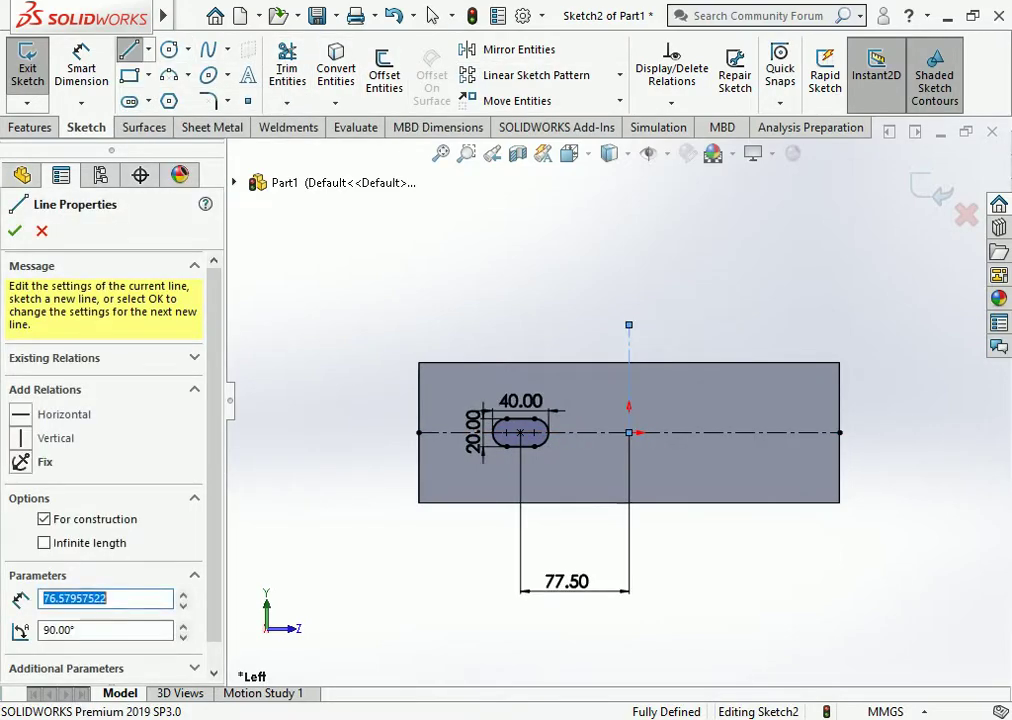
key(Escape)
Mirror Slot1 about the vertical centreline to create a matching slot on the right.
click(519, 49)
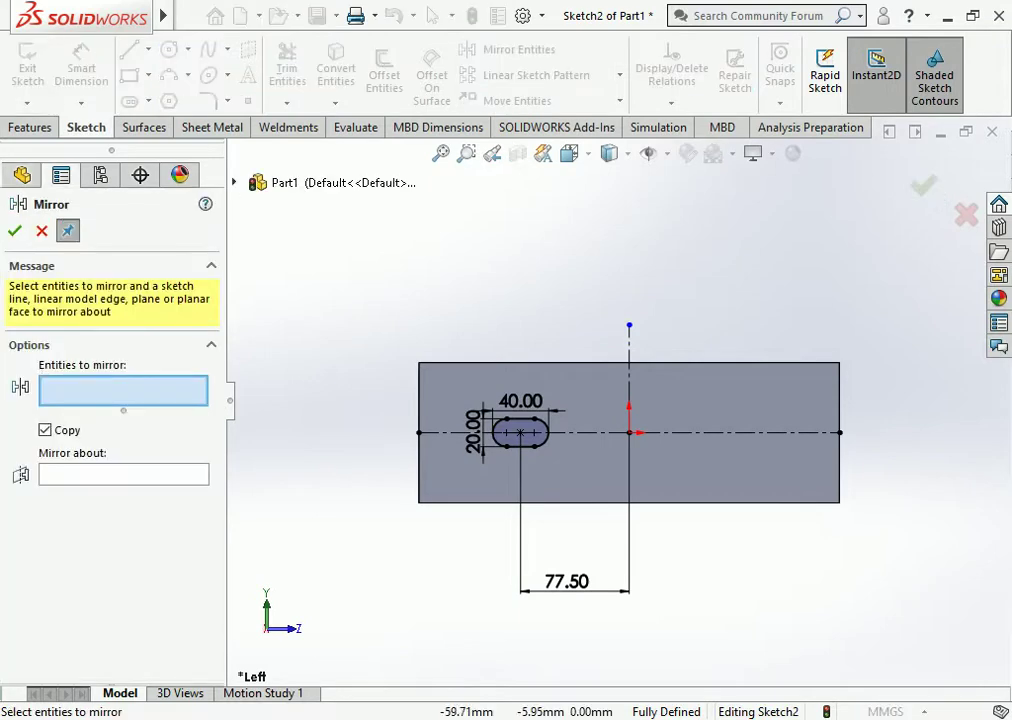
click(512, 432)
click(123, 475)
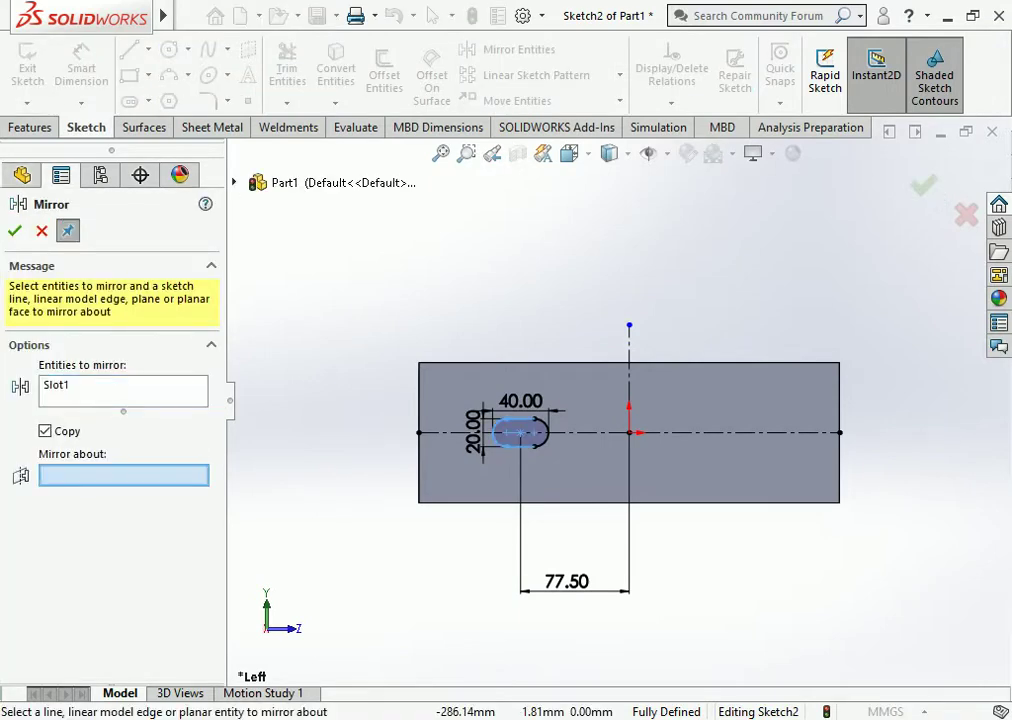
click(628, 390)
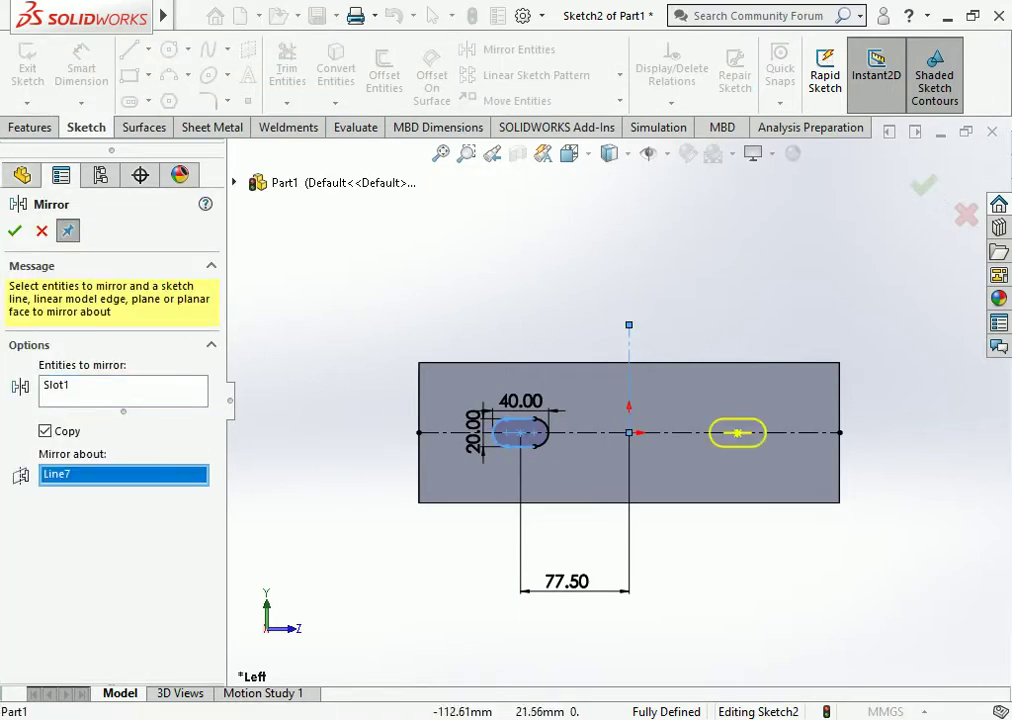
key(Return)
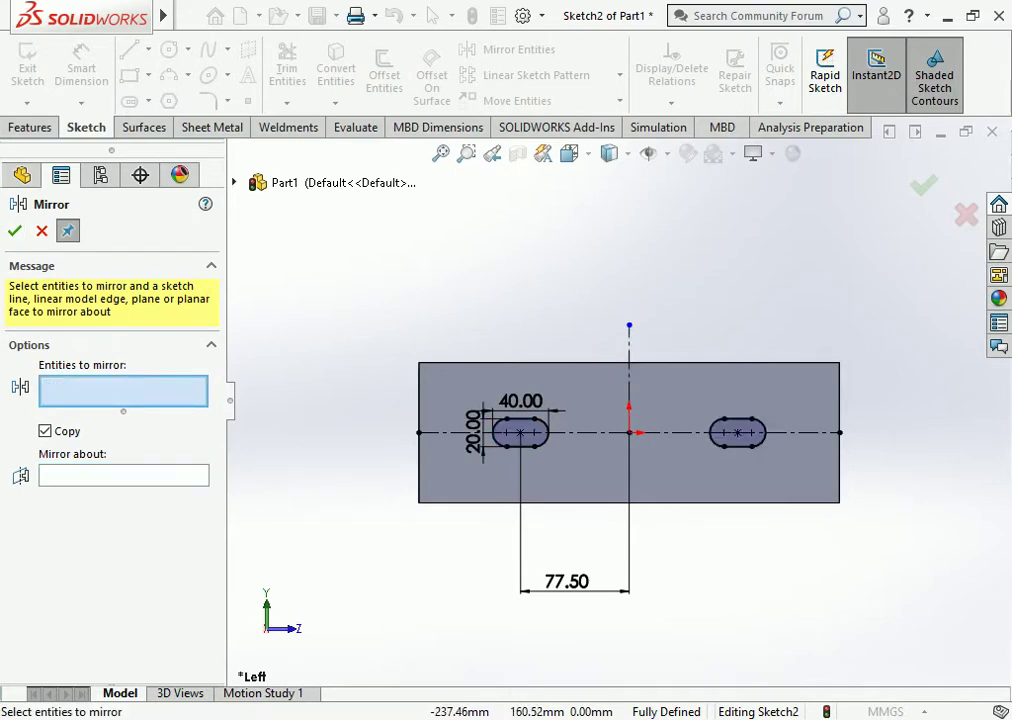
key(Escape)
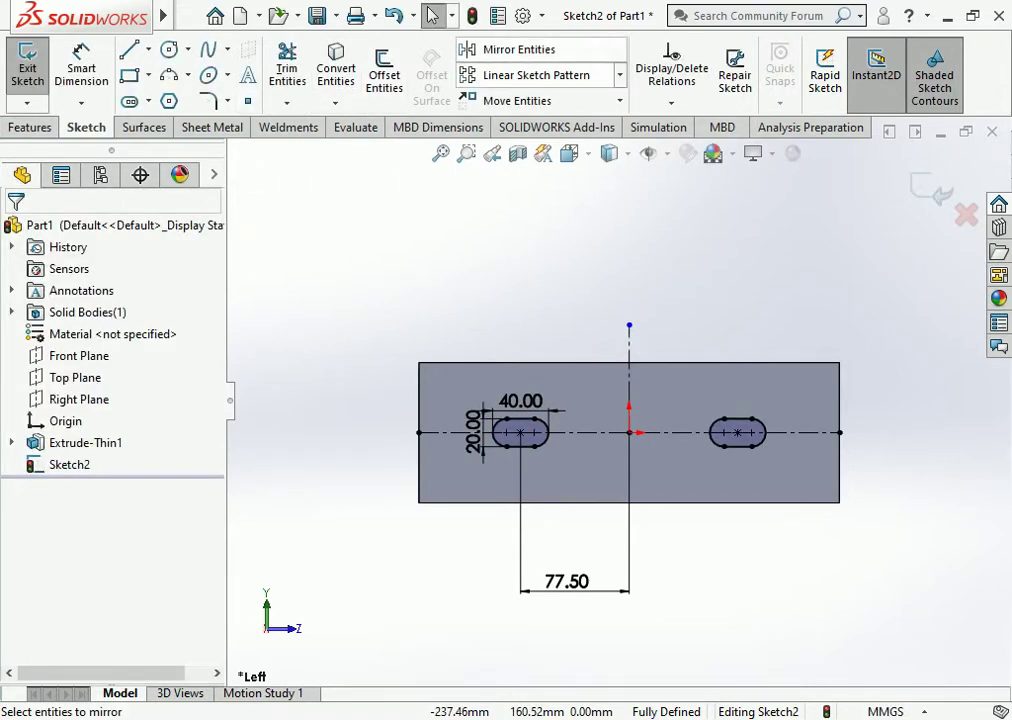
Extrude-cut both slots through the bracket web as Cut-Extrude1, then view it isometrically.
click(30, 127)
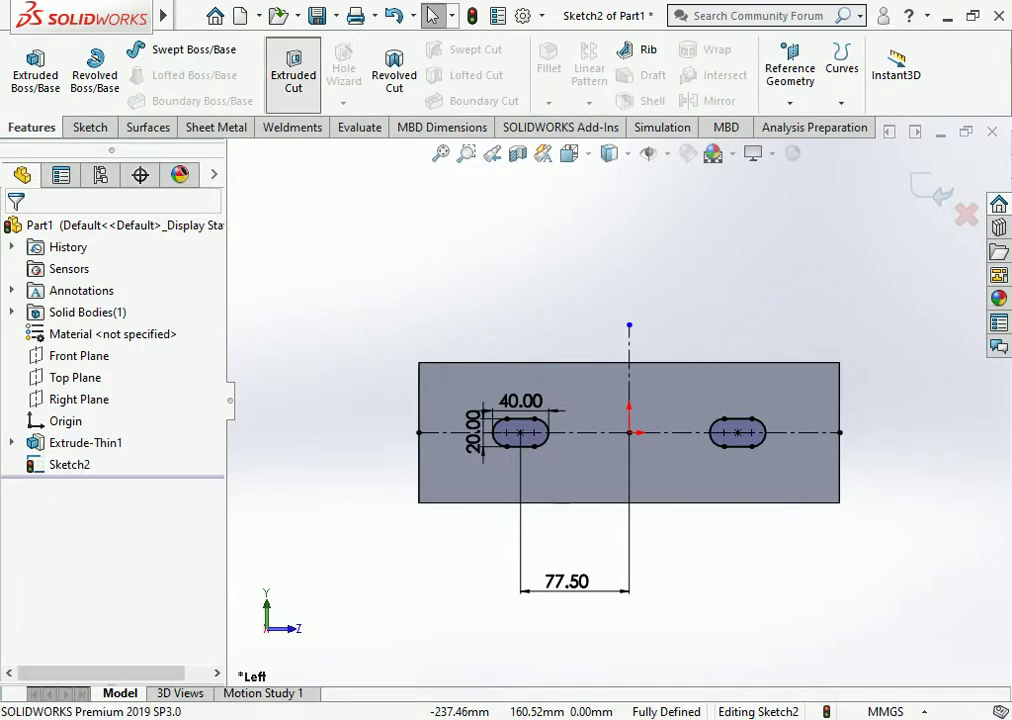
click(293, 70)
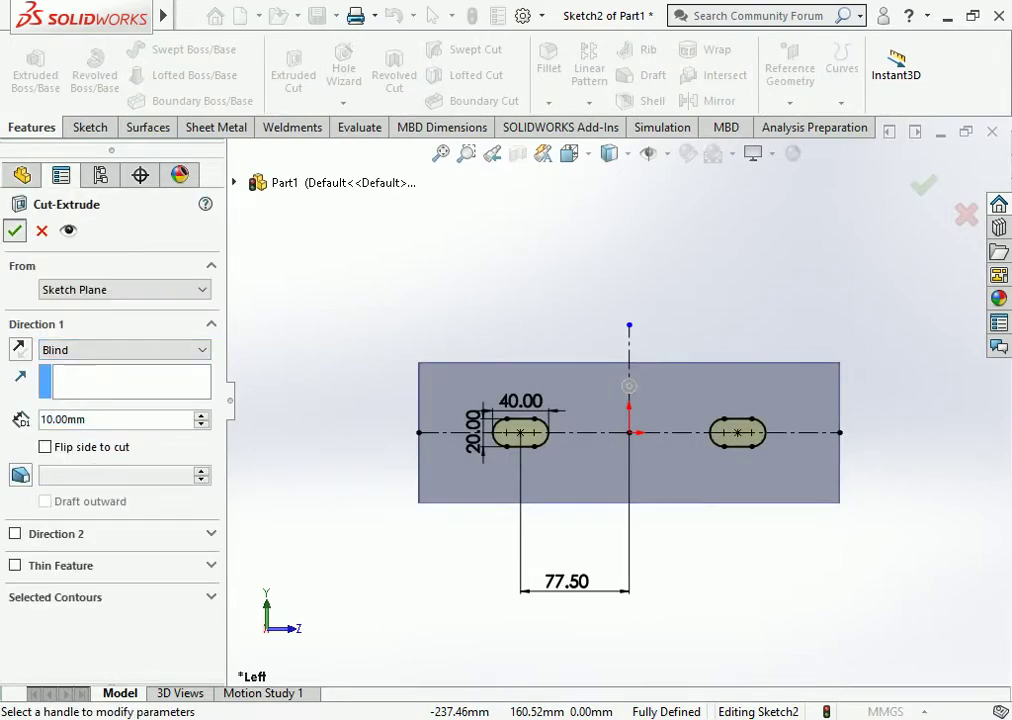
click(14, 230)
key(ctrl+7)
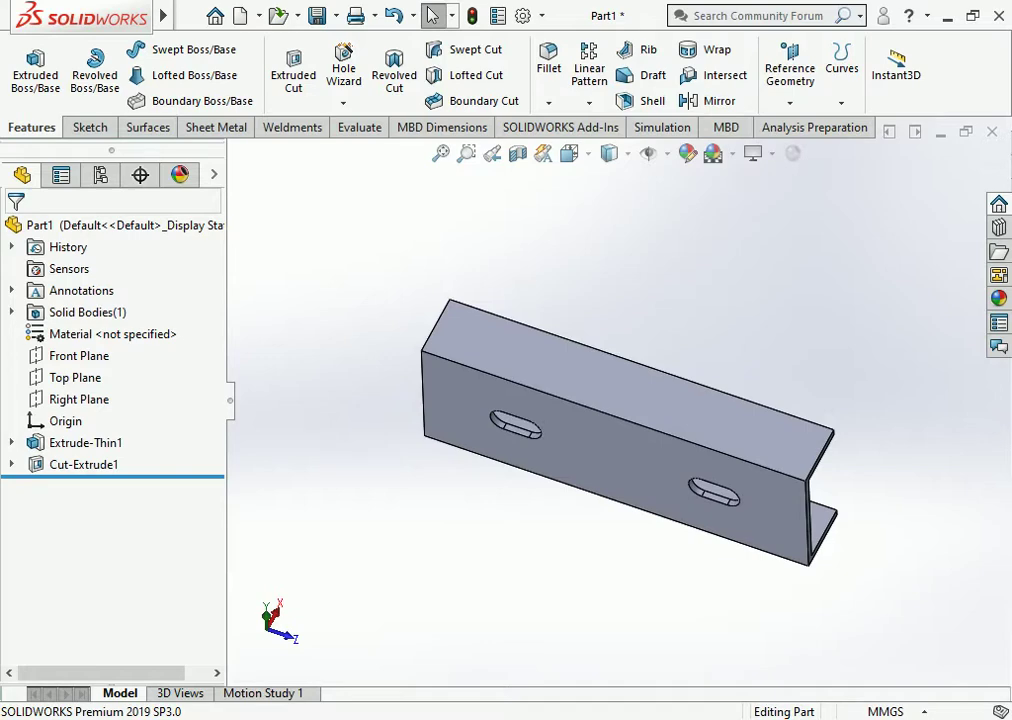
middle_drag(620, 430, 640, 440)
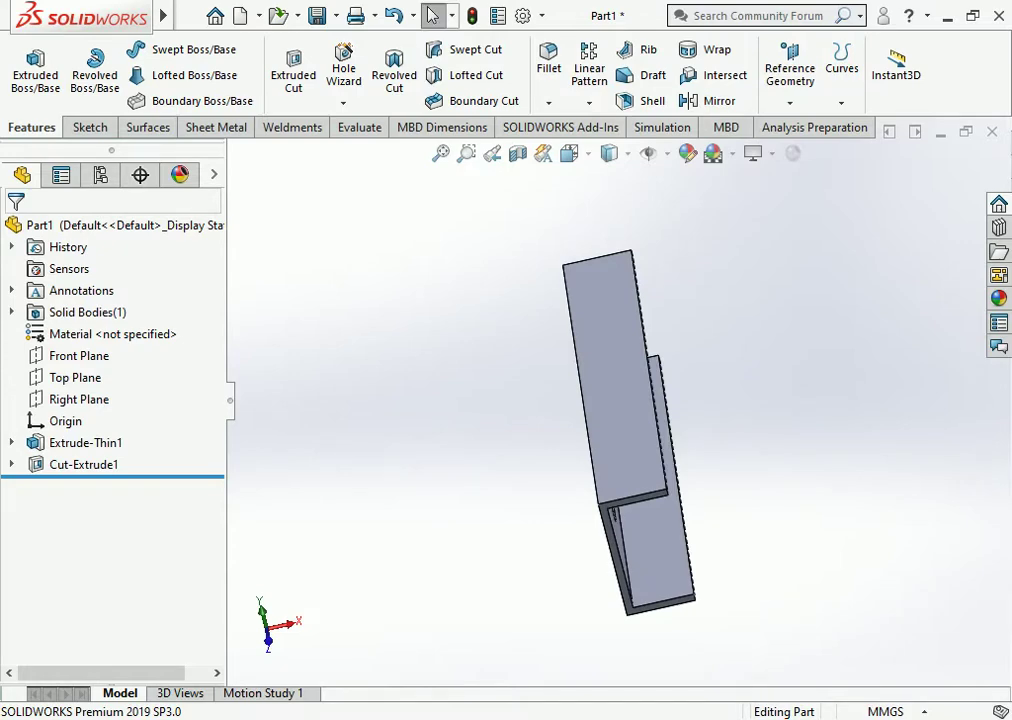
key(ctrl+7)
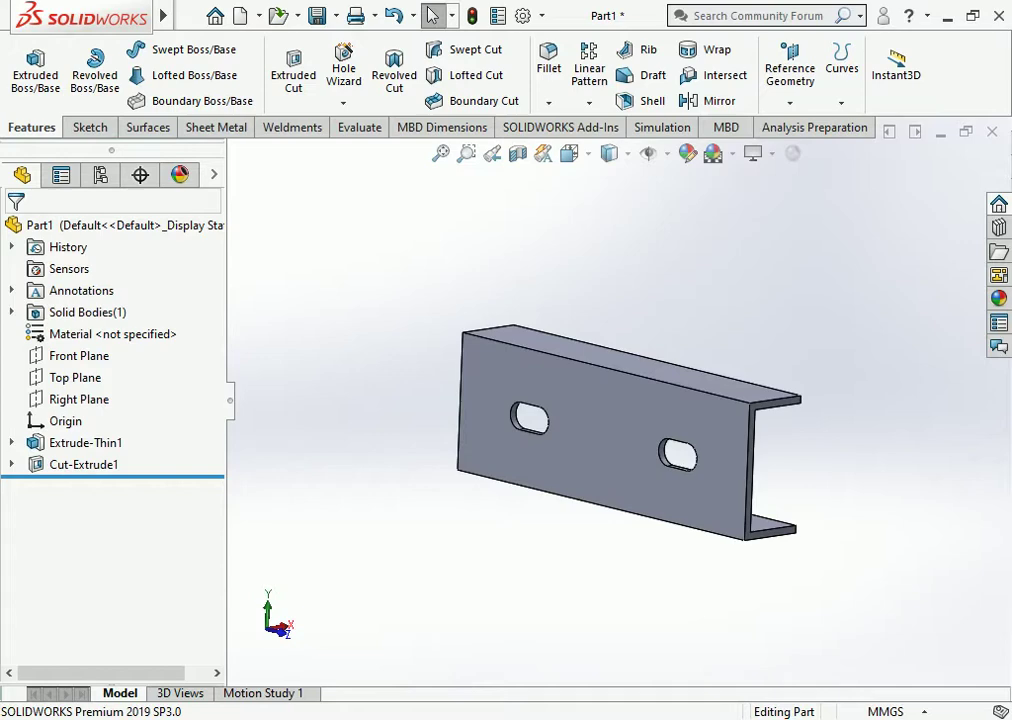
Edit the Cut-Extrude1 sketch, changing the slot to 18 mm wide and 44 mm long, and rebuild.
click(84, 464)
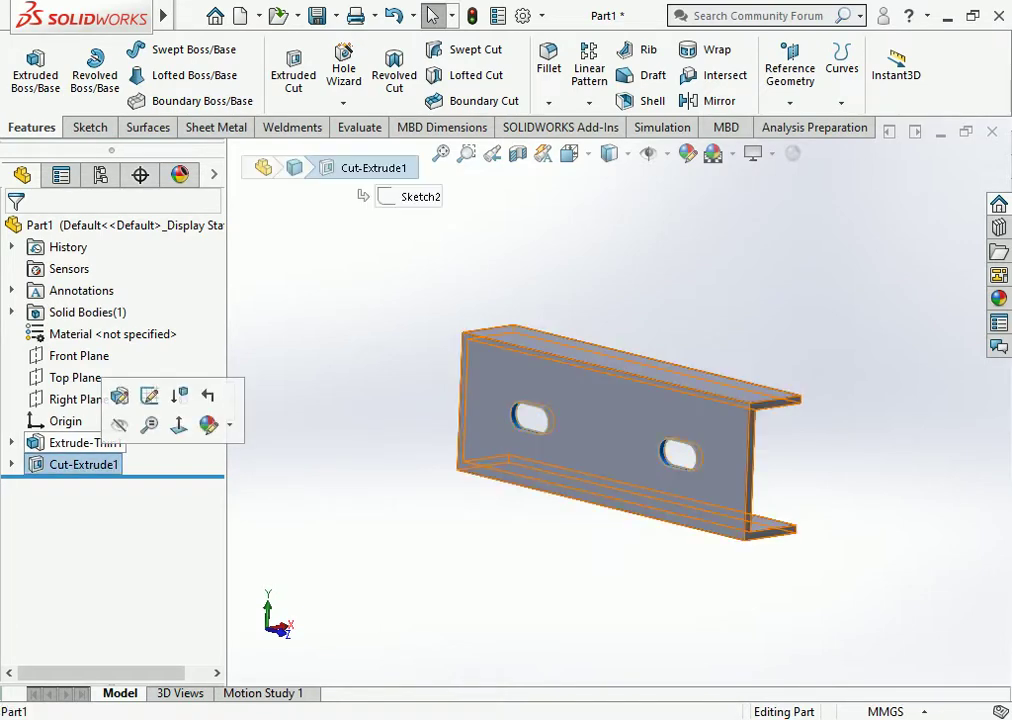
click(146, 396)
scroll(560, 414, down, 2)
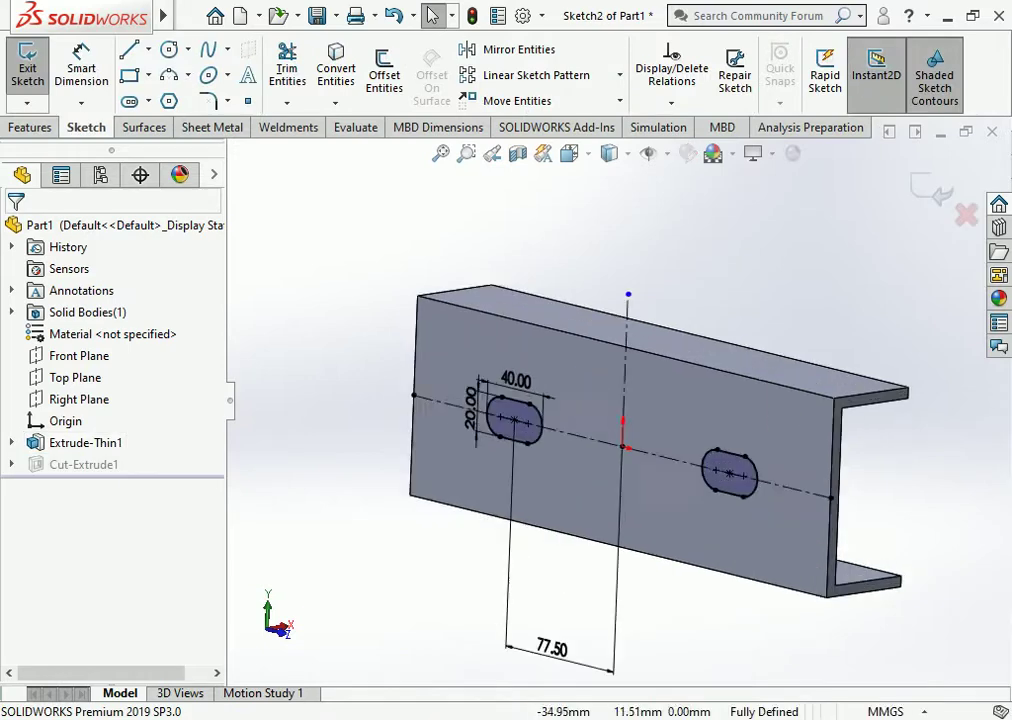
scroll(560, 414, down, 2)
double_click(460, 420)
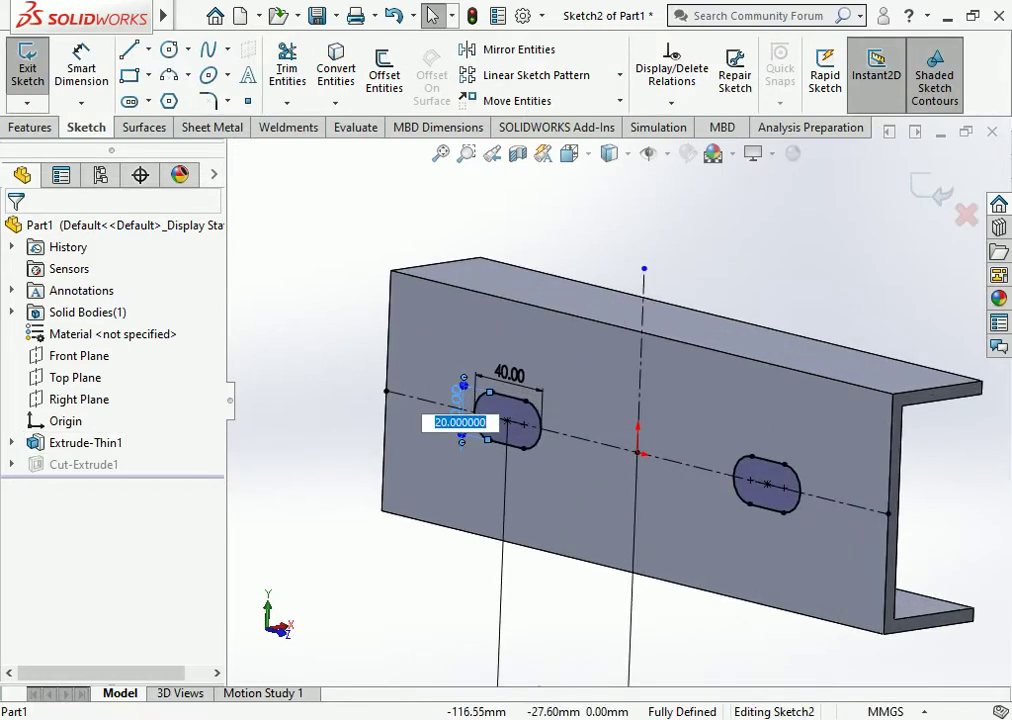
text(18)
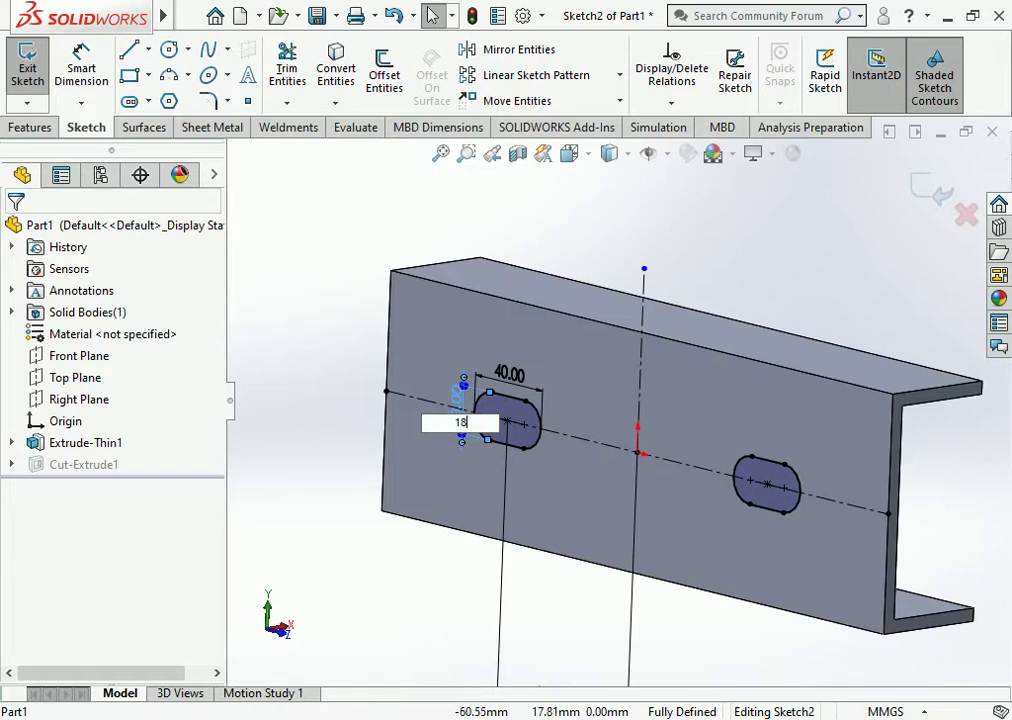
key(Return)
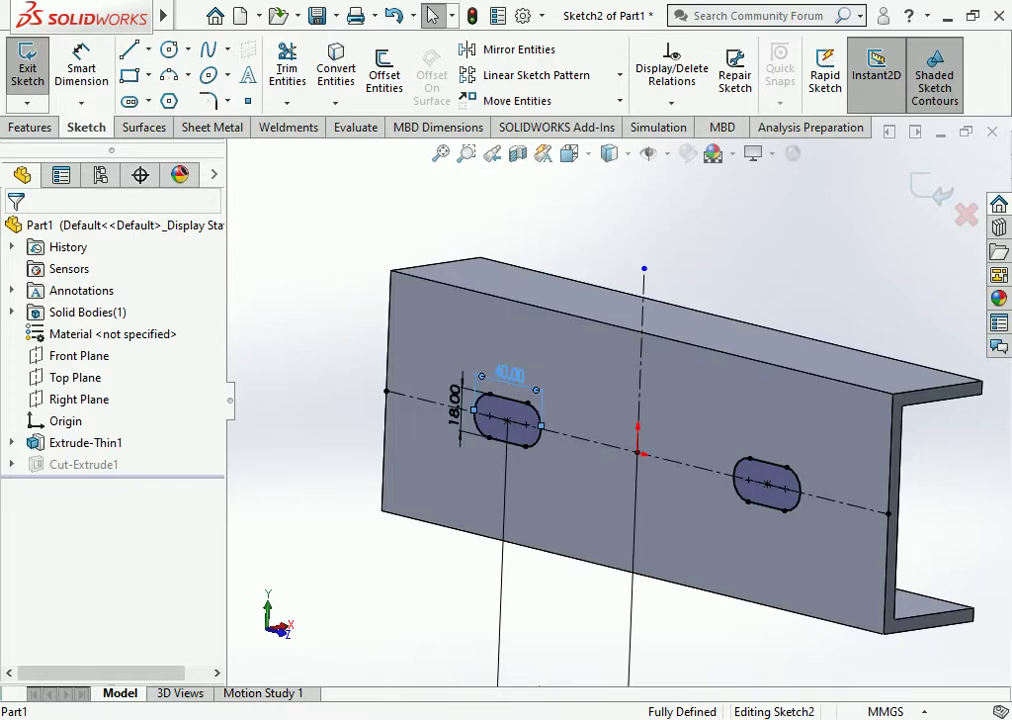
double_click(509, 374)
text(44)
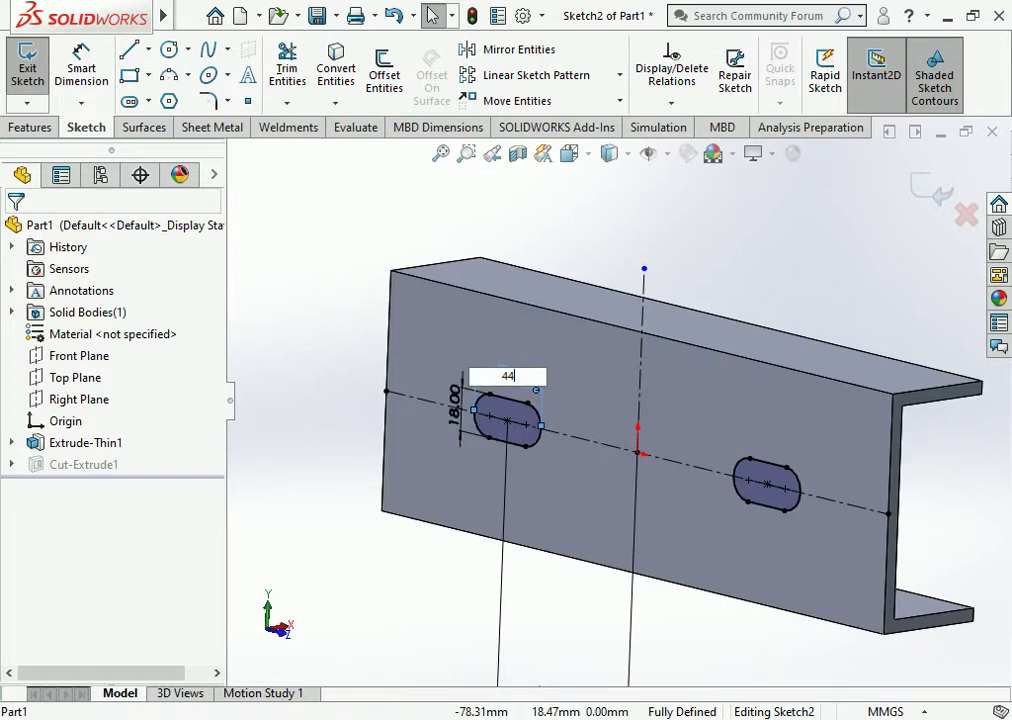
key(Return)
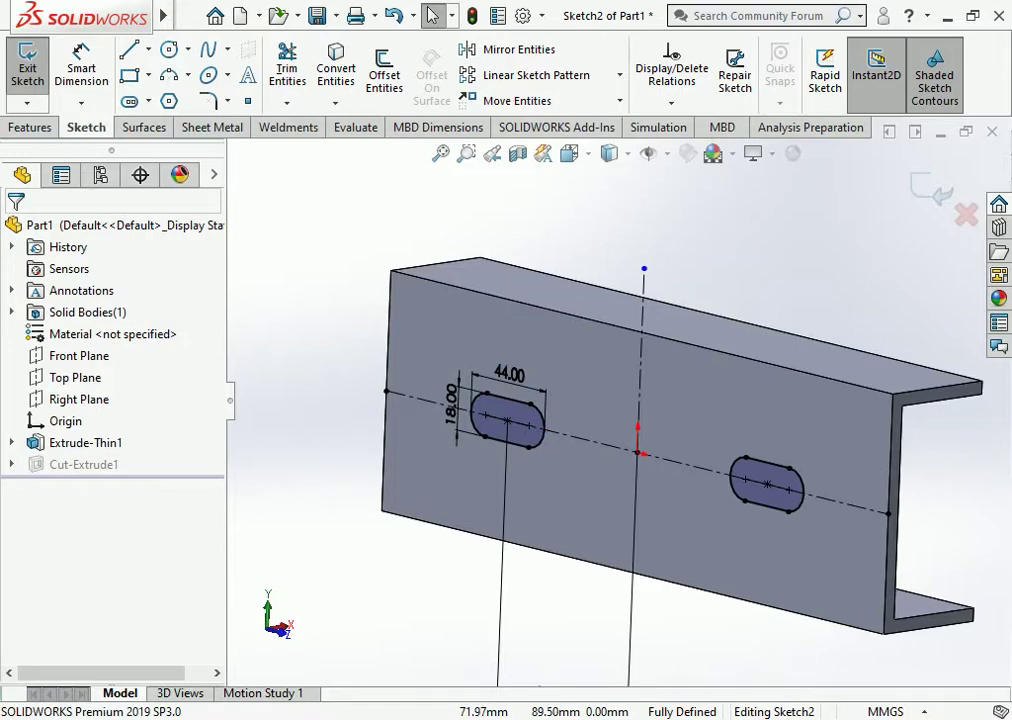
key(ctrl+b)
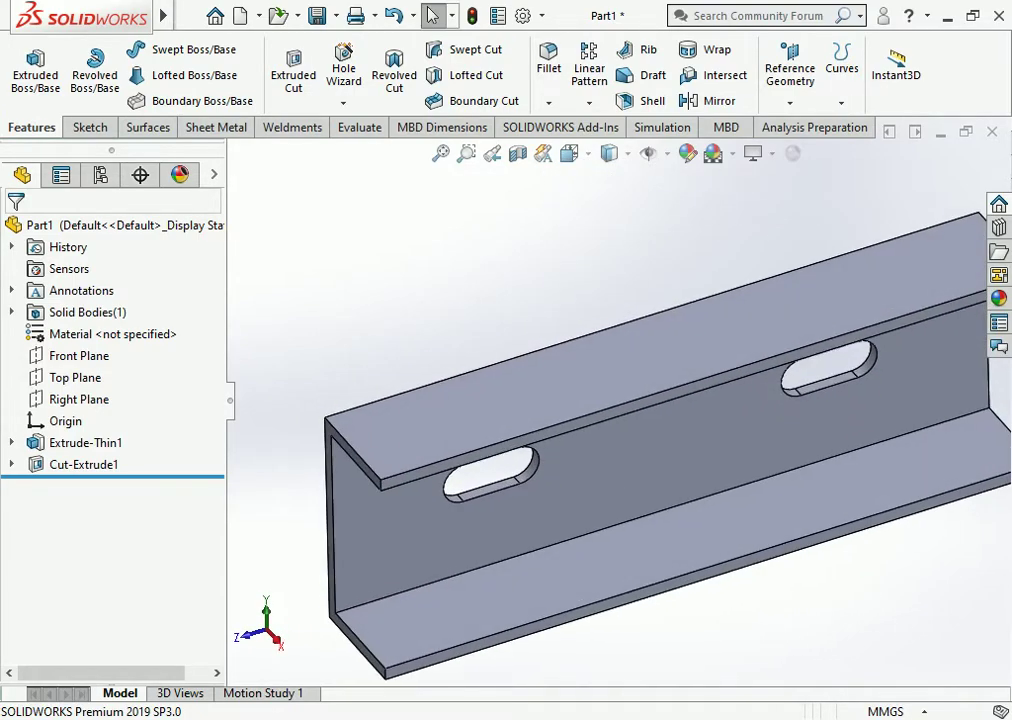
click(678, 529)
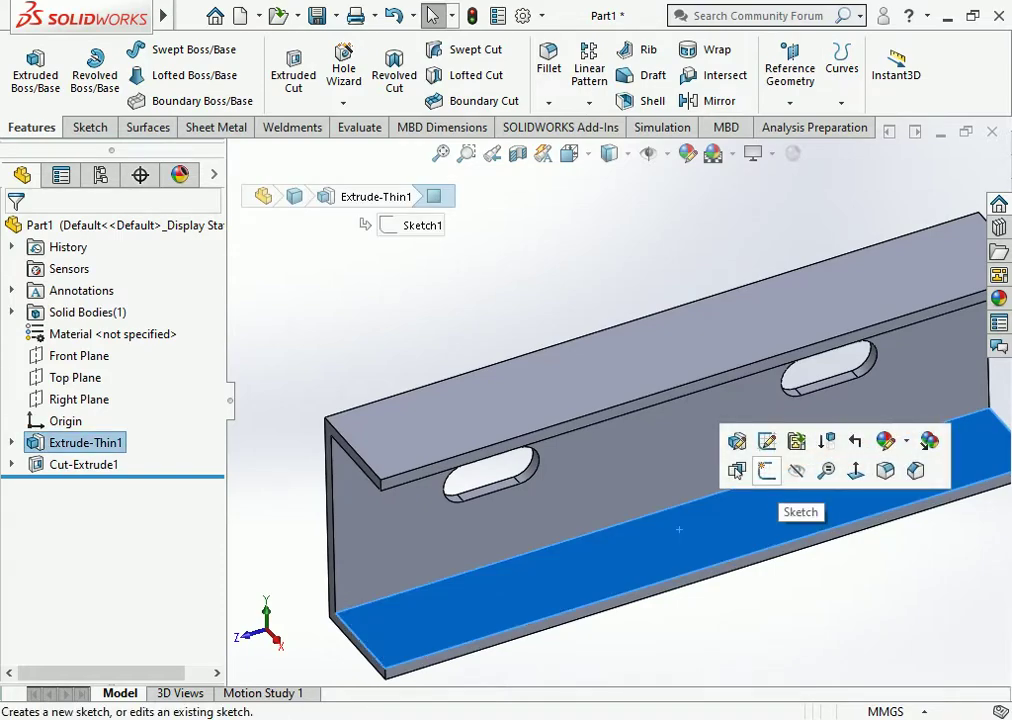
Start a sketch on the lower flange face with a corner-to-corner diagonal centerline.
click(766, 470)
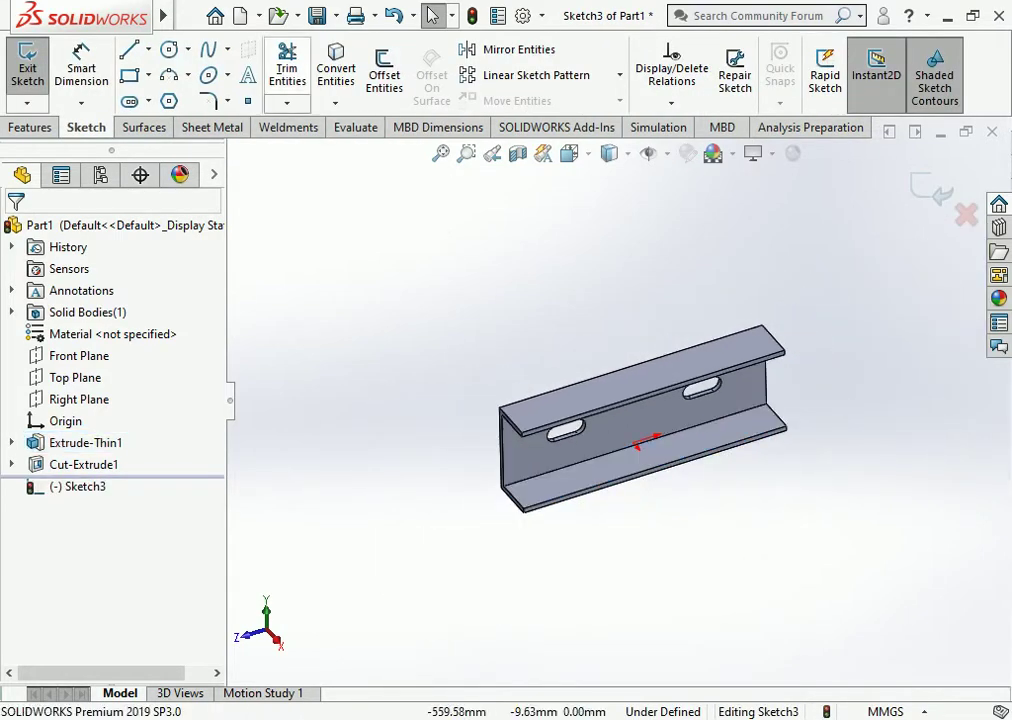
click(148, 49)
click(177, 98)
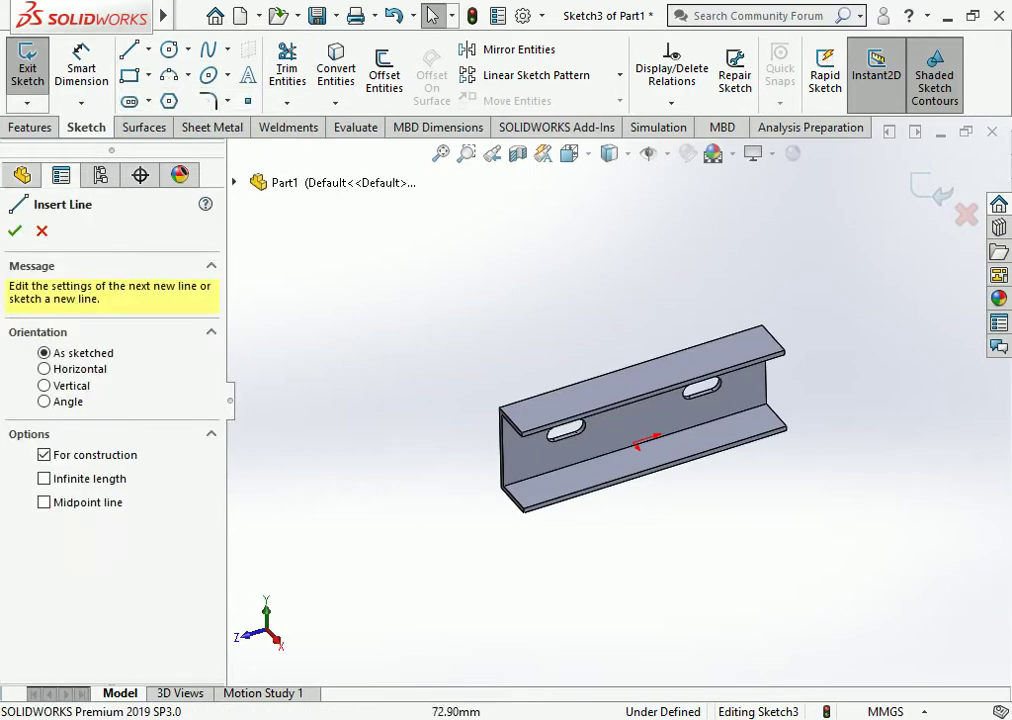
click(513, 497)
click(777, 413)
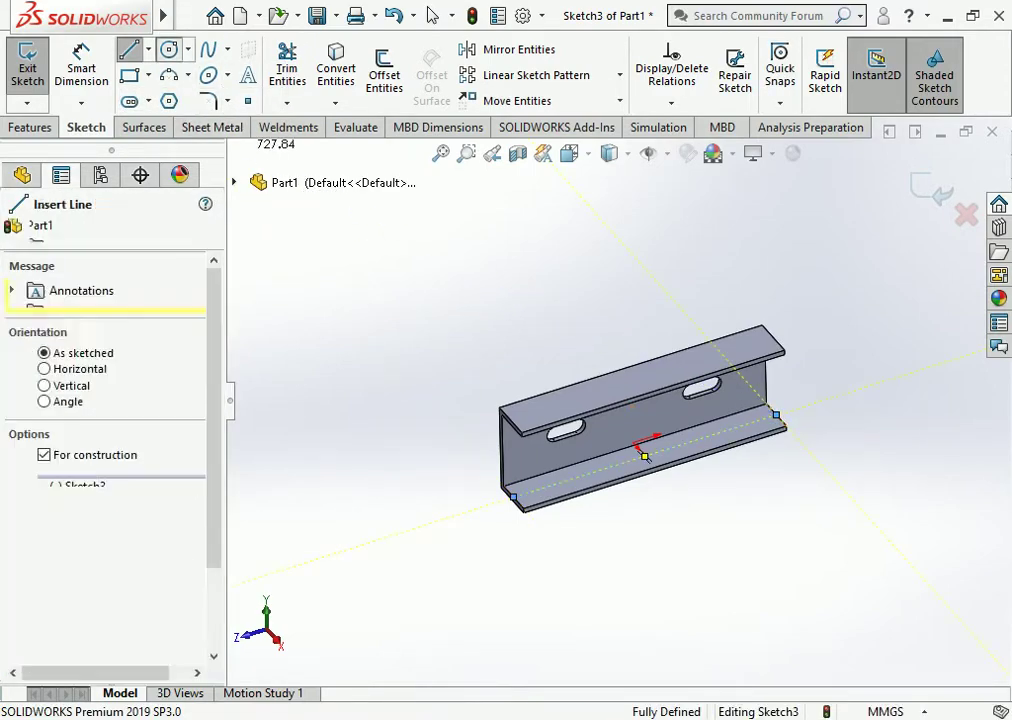
Draw a circle centred on the diagonal centerline's midpoint.
key(c)
scroll(626, 465, down, 2)
scroll(626, 465, down, 1)
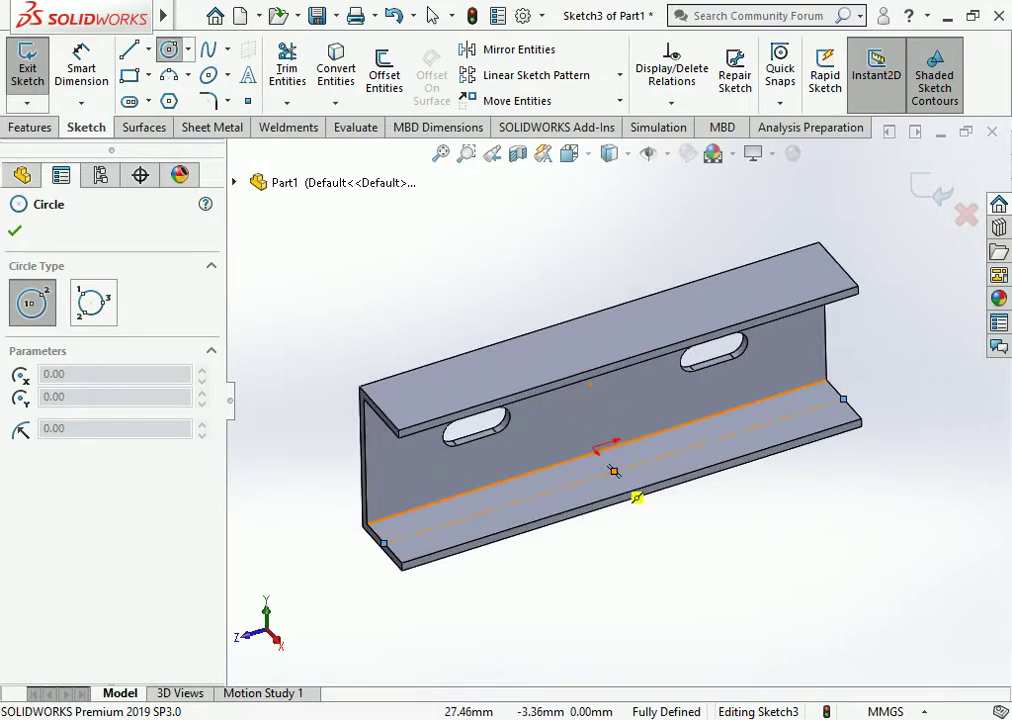
click(613, 471)
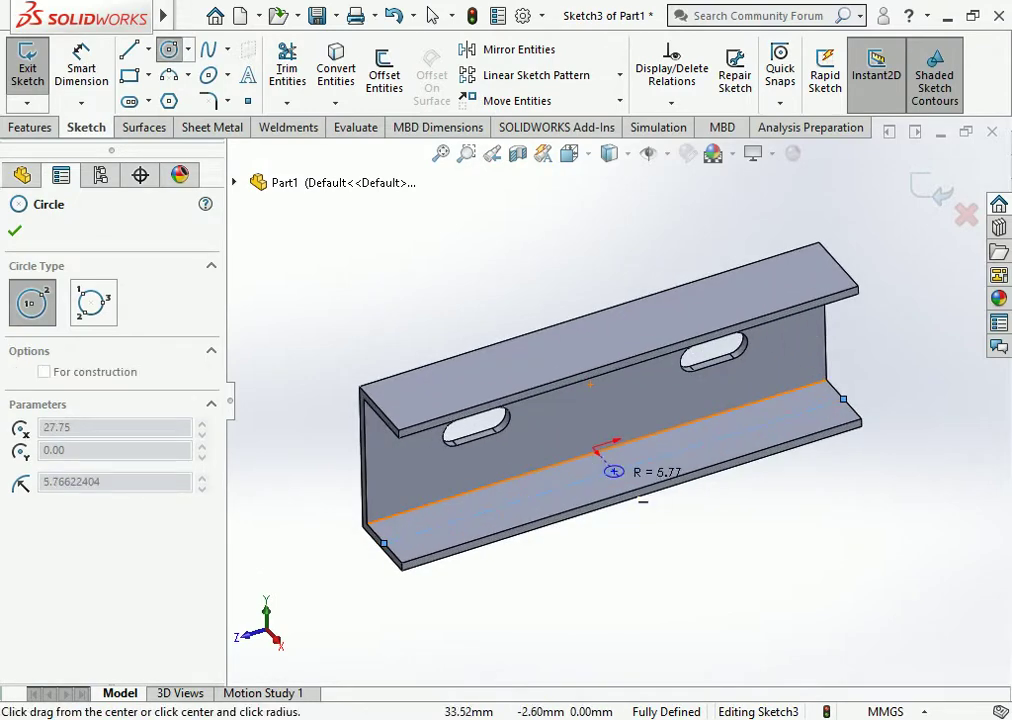
click(640, 498)
click(81, 62)
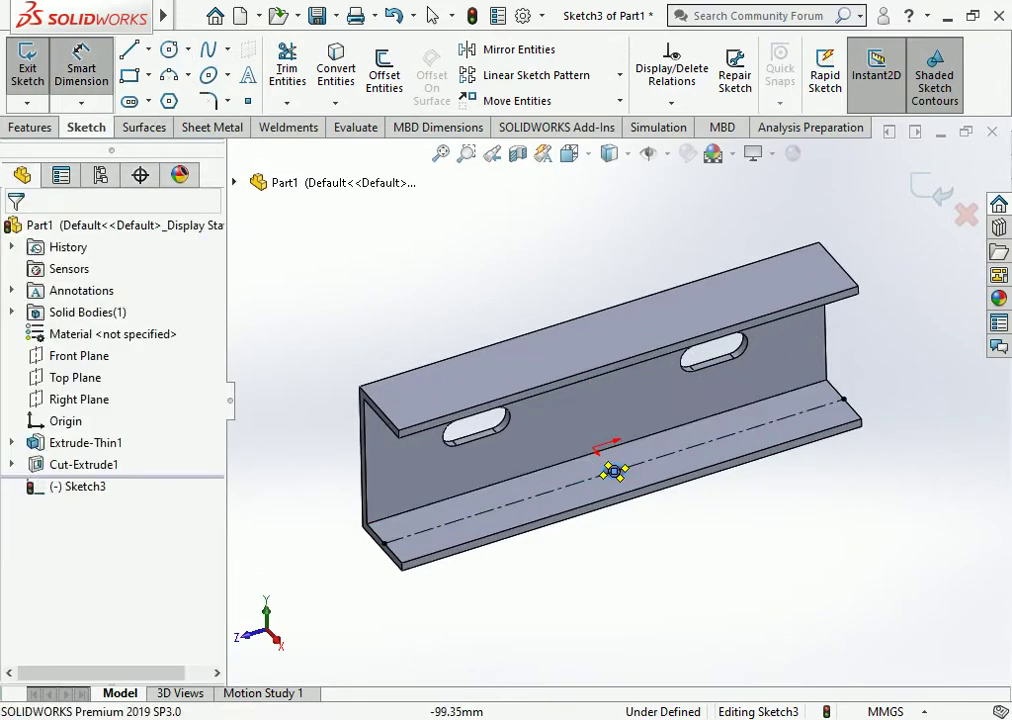
click(613, 471)
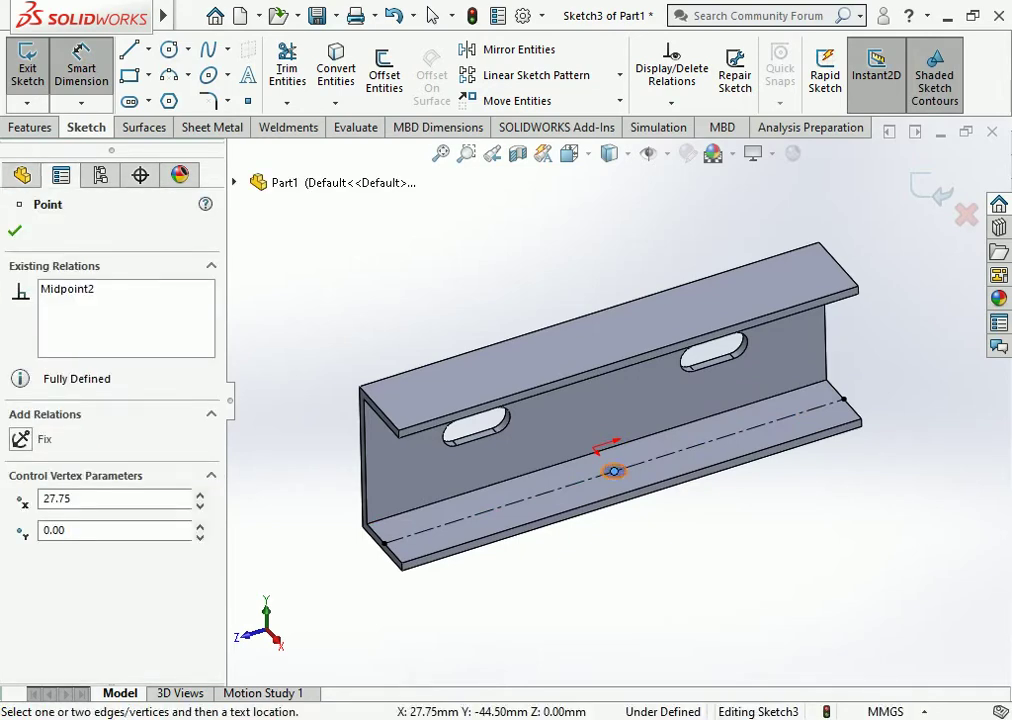
key(Escape)
key(Escape)
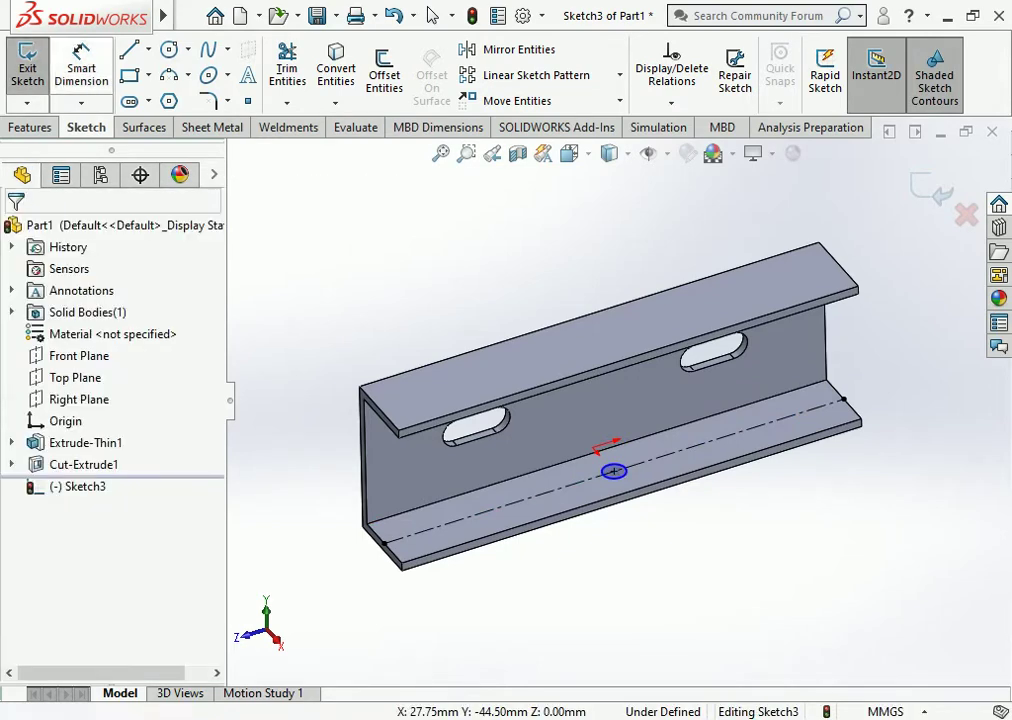
Dimension the circle's diameter to 22 mm.
click(81, 60)
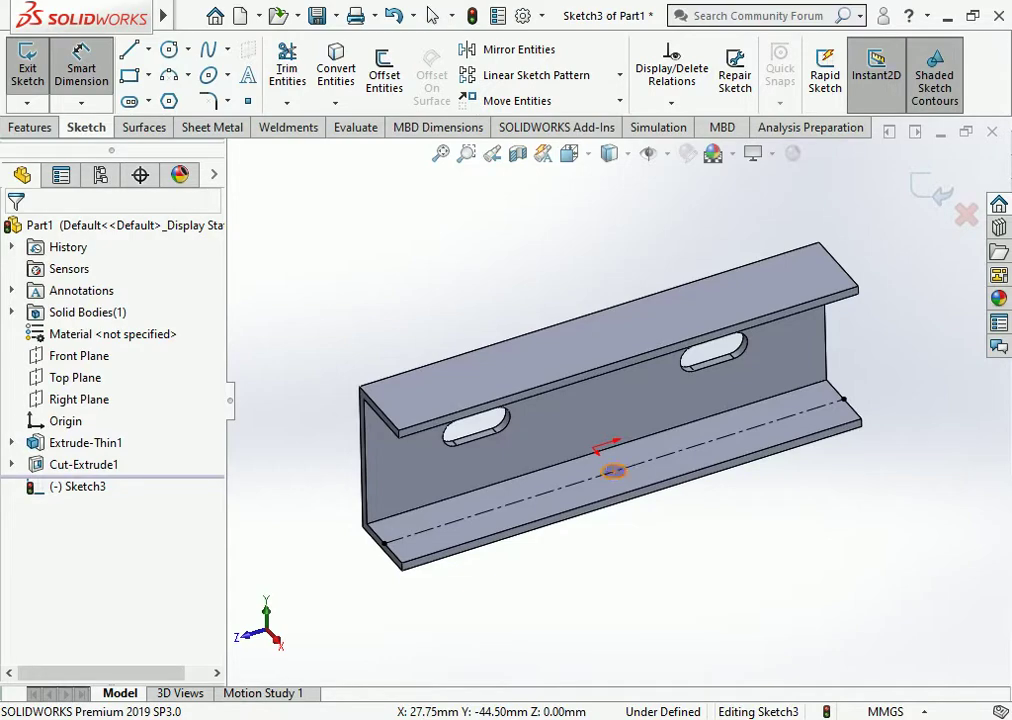
click(613, 470)
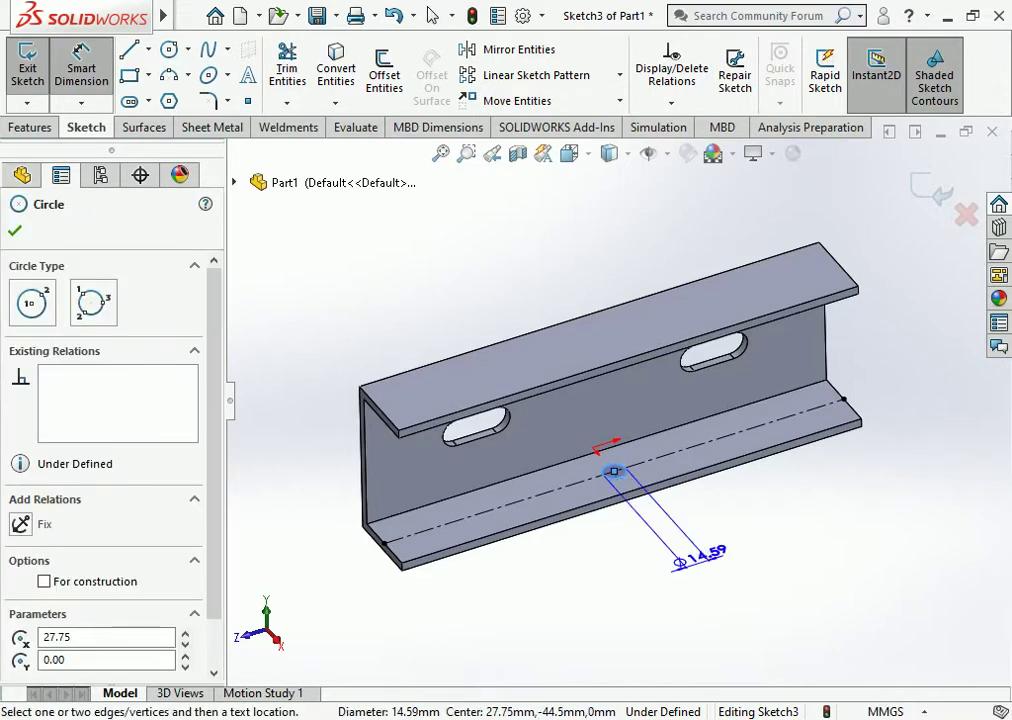
click(748, 530)
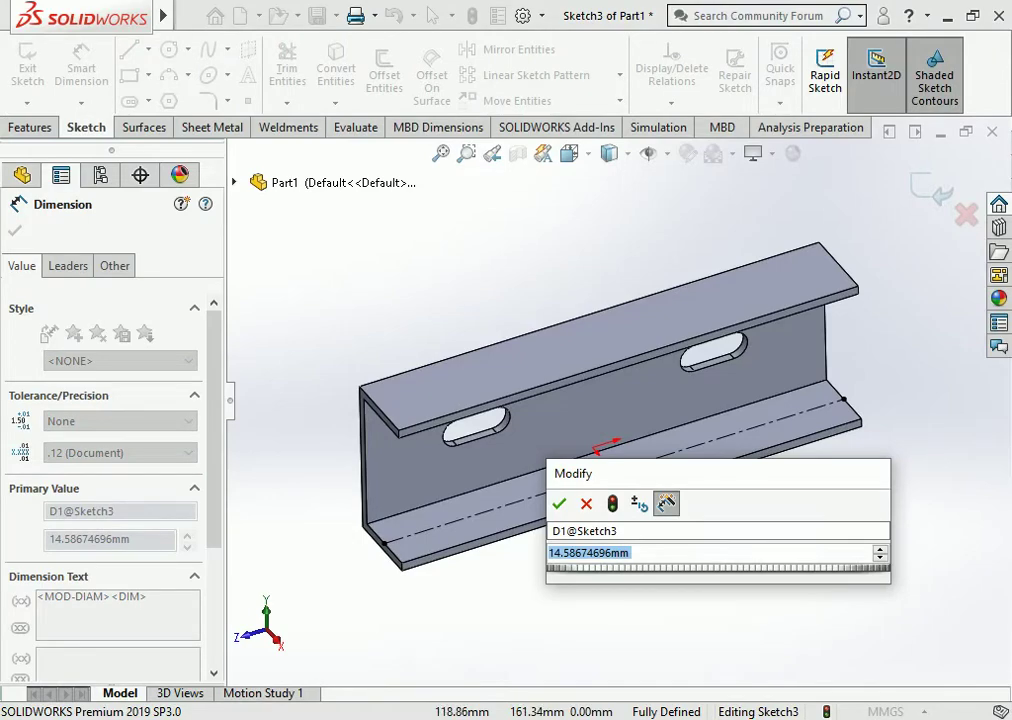
text(22)
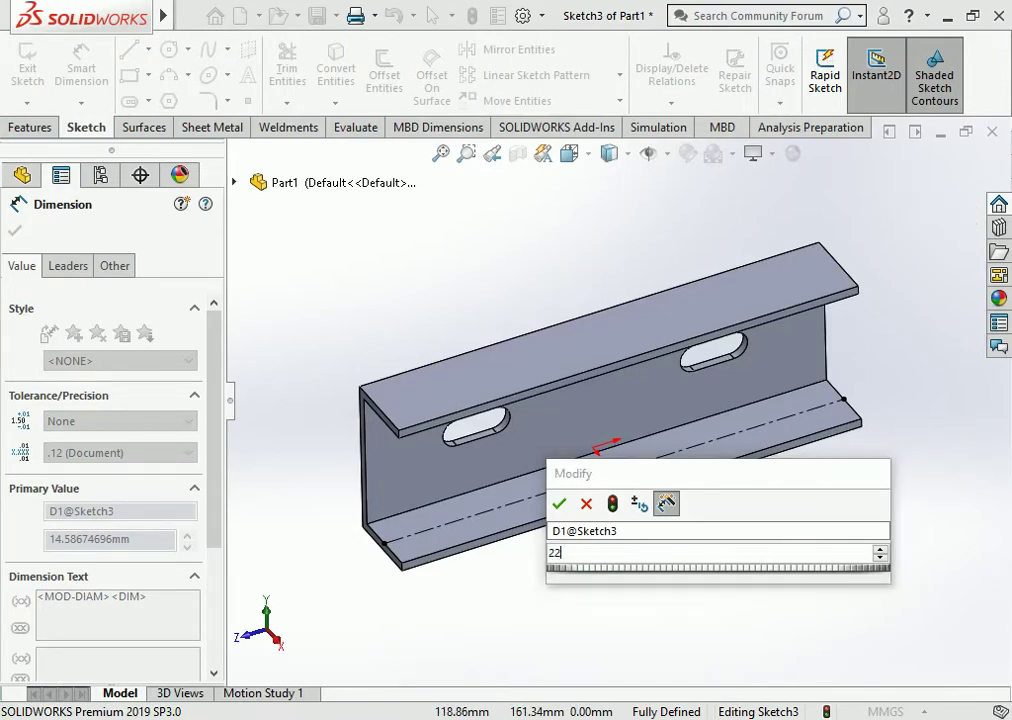
key(Return)
key(Escape)
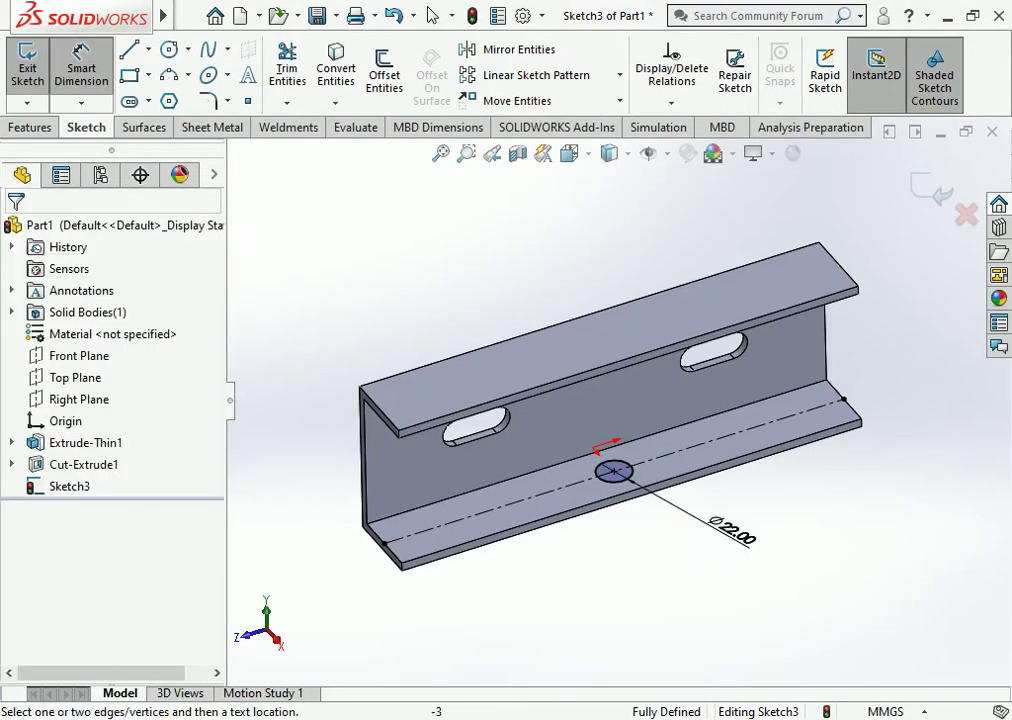
Cut the Ø22 circle Through All – Both directions as Cut-Extrude2.
click(31, 127)
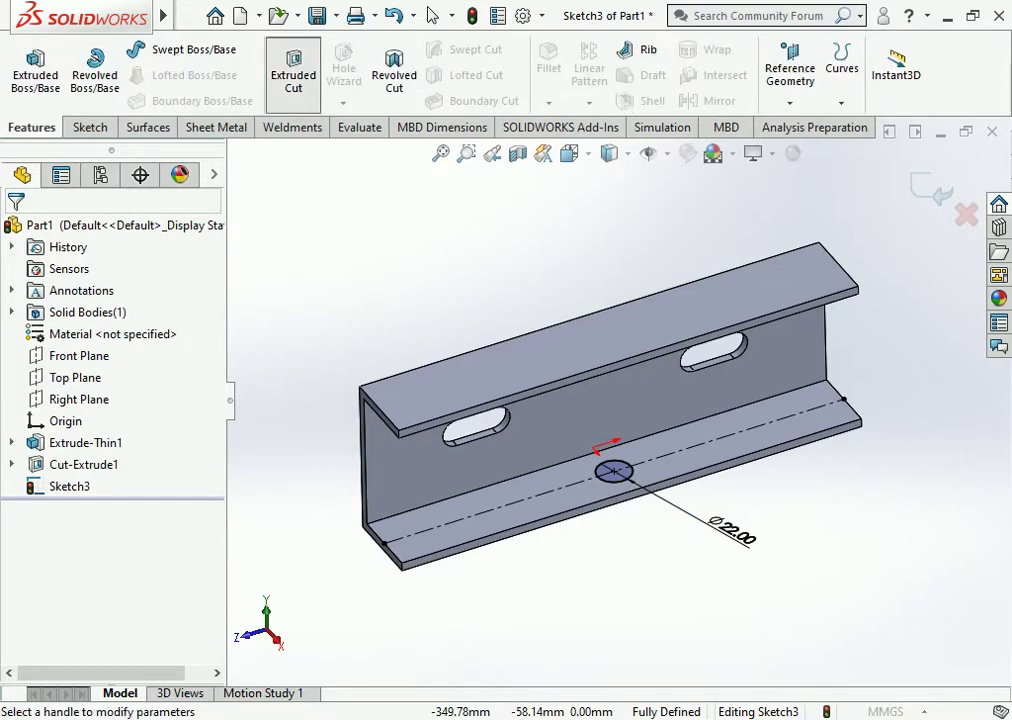
click(293, 70)
click(120, 349)
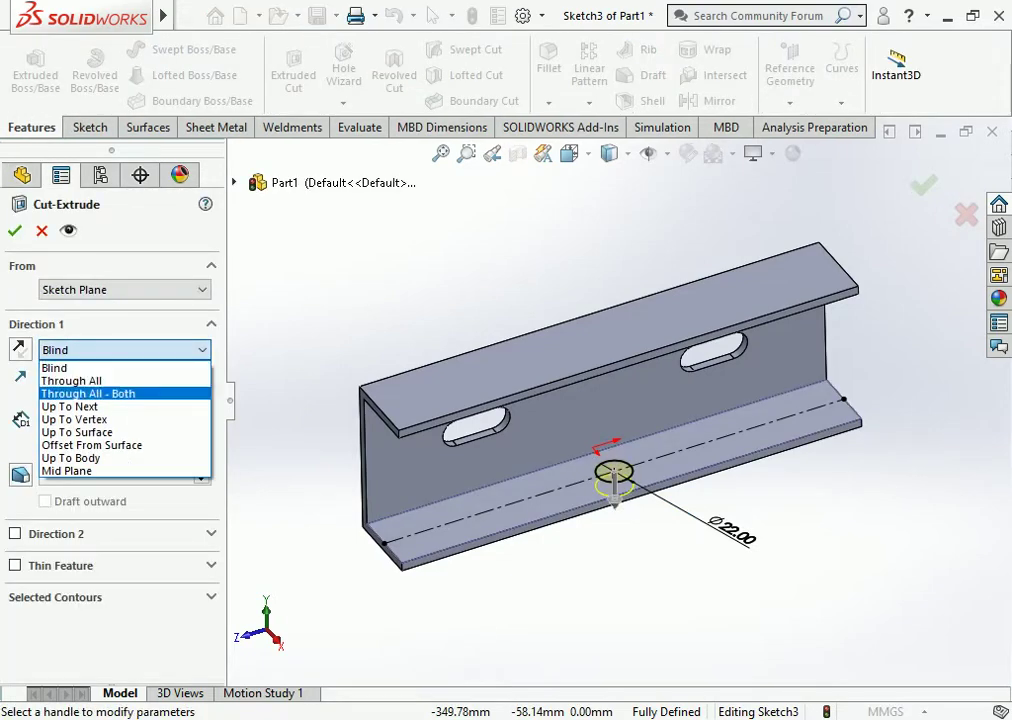
click(88, 393)
click(14, 230)
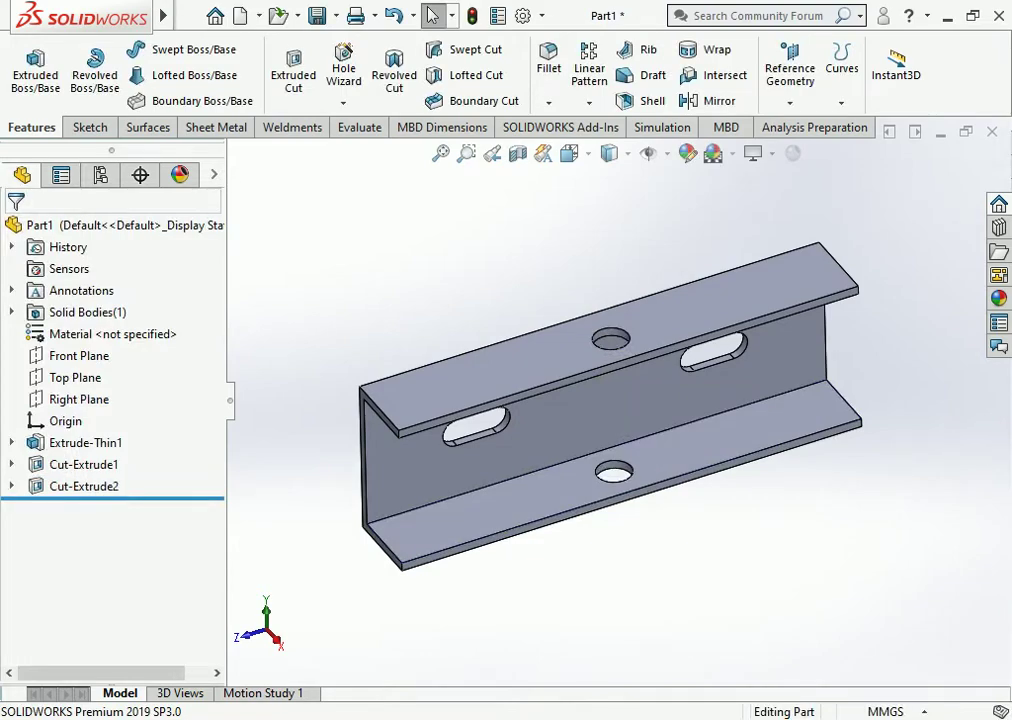
Rotate the part to inspect the new holes and slots, then return toward isometric.
key(Left)
key(Left)
key(Left)
key(Left)
key(Left)
key(Left)
key(Left)
key(Left)
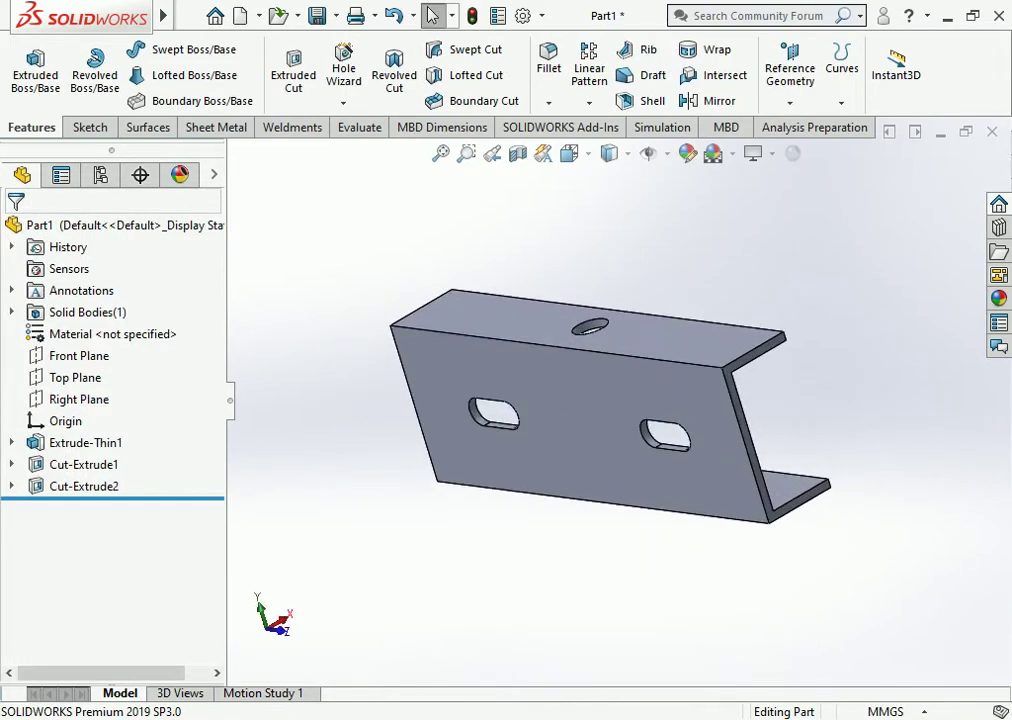
key(Up)
key(Up)
key(Up)
key(Up)
key(Left)
key(Left)
key(Up)
key(Up)
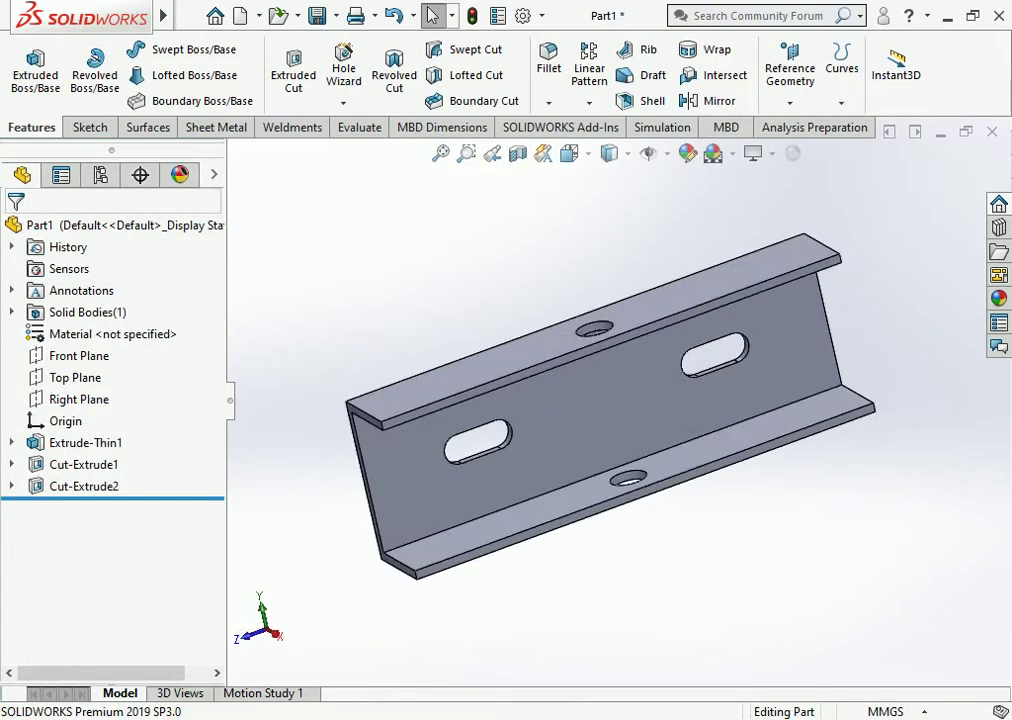
key(Left)
key(Left)
key(Left)
key(Left)
key(Down)
key(Down)
key(Left)
key(Left)
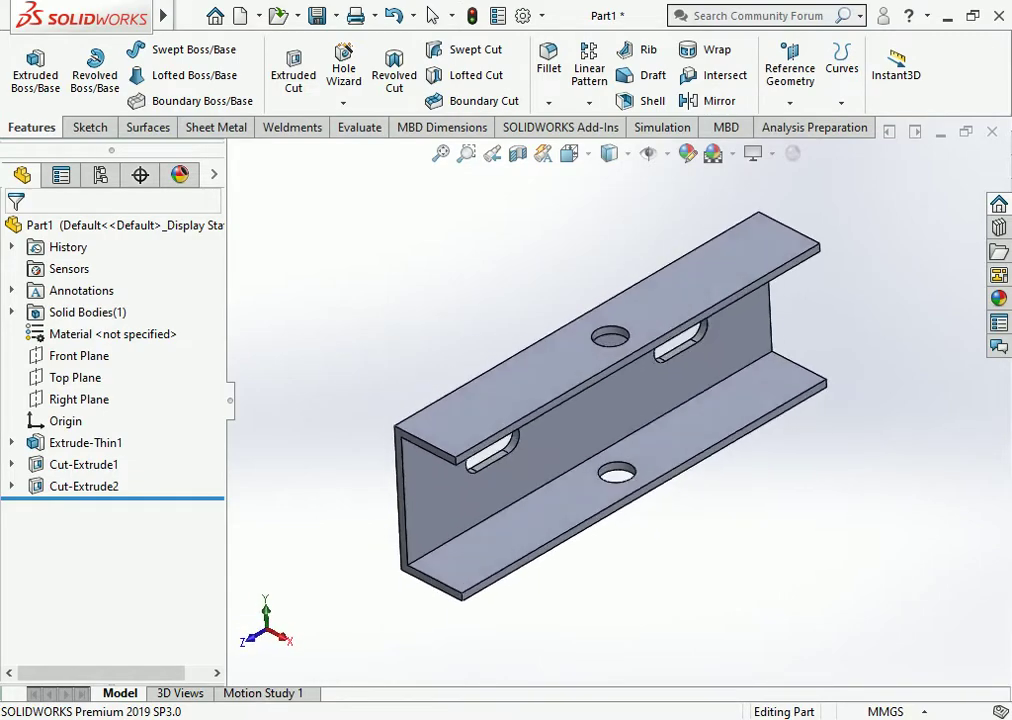
key(Right)
key(Right)
key(z)
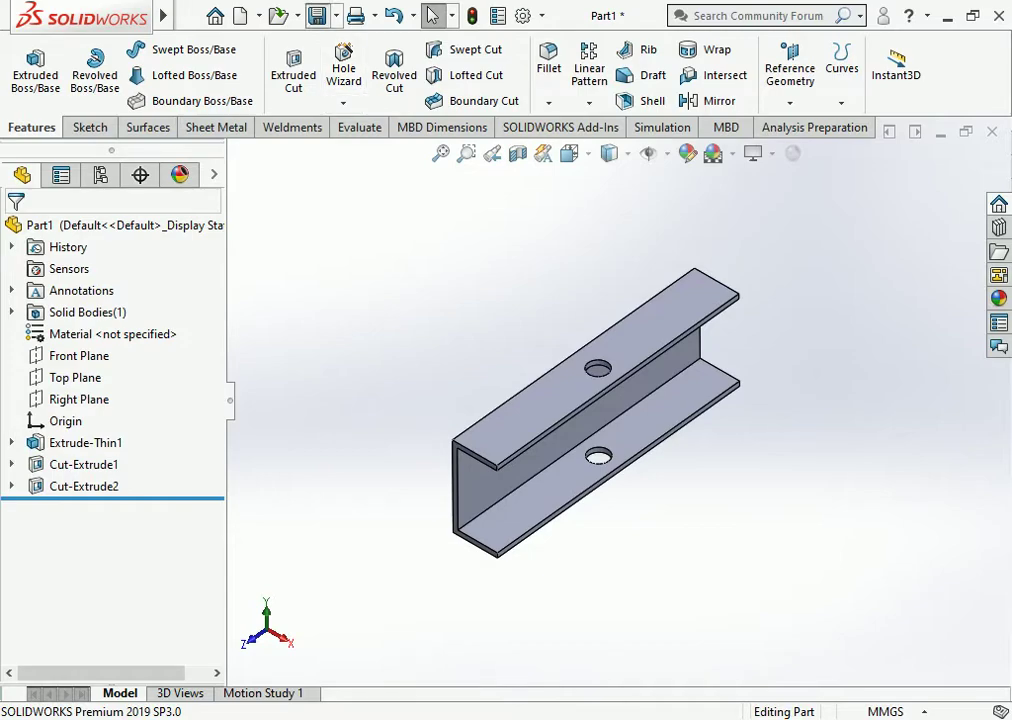
In Save As, create a new PART DETAIL folder inside 11M_SWAGED TUBULAR POLE.
click(317, 15)
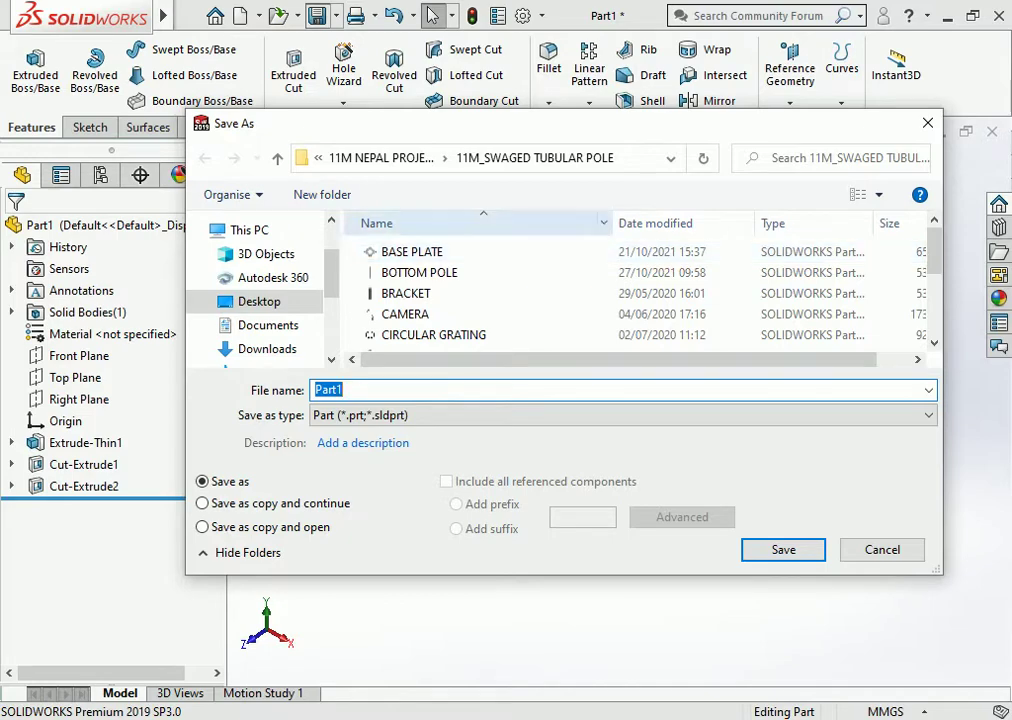
click(277, 157)
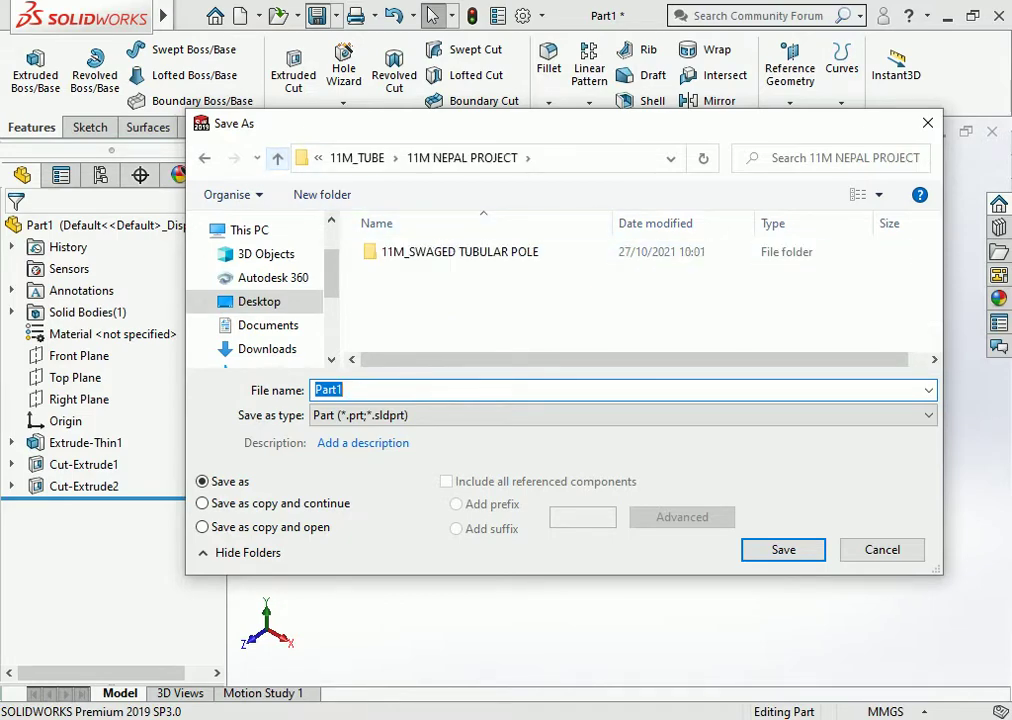
double_click(460, 251)
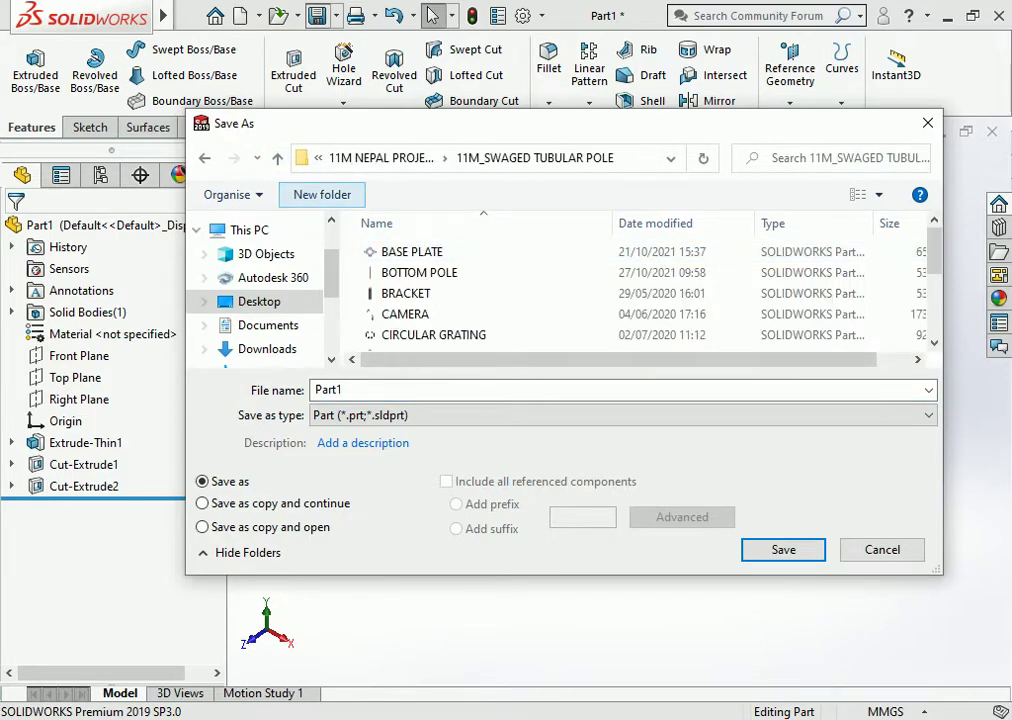
click(322, 194)
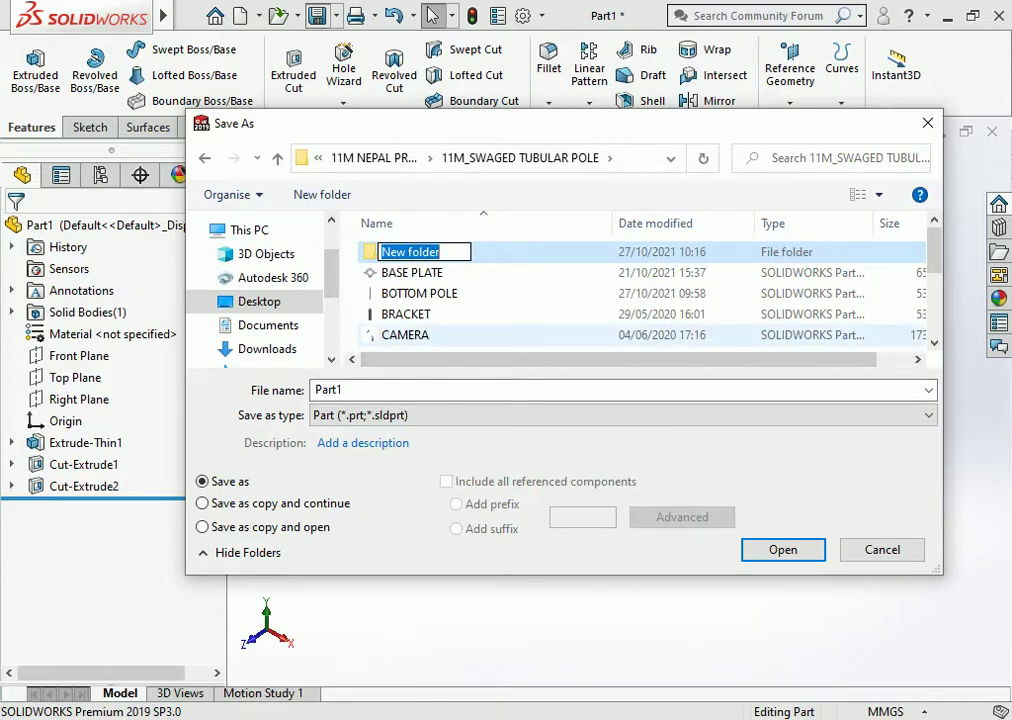
text(PART)
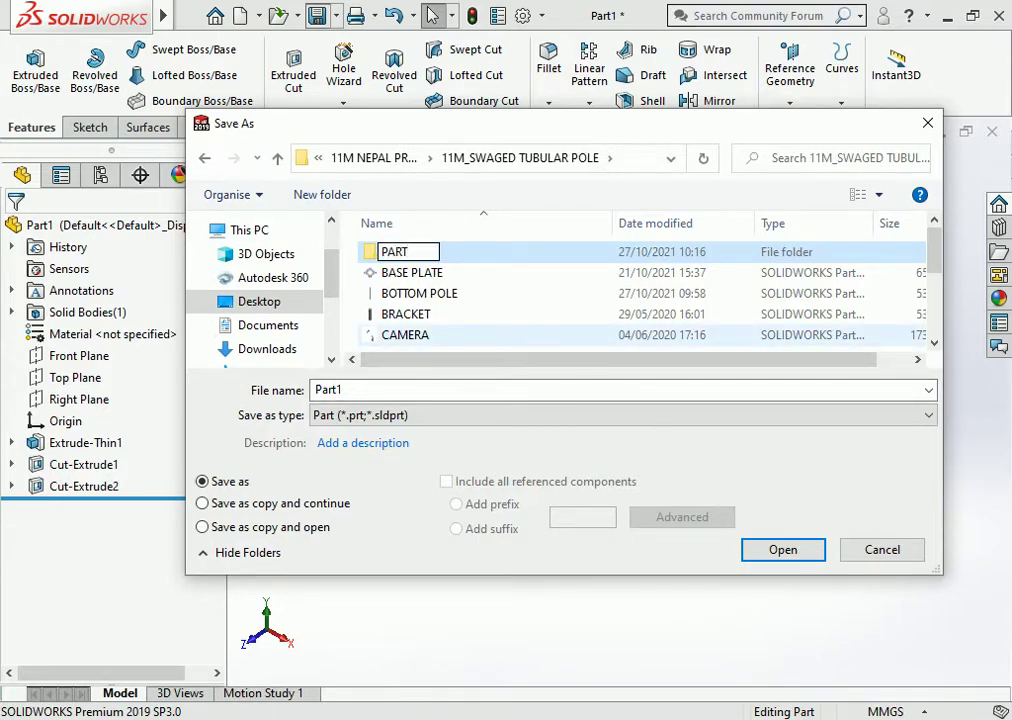
text( DETA)
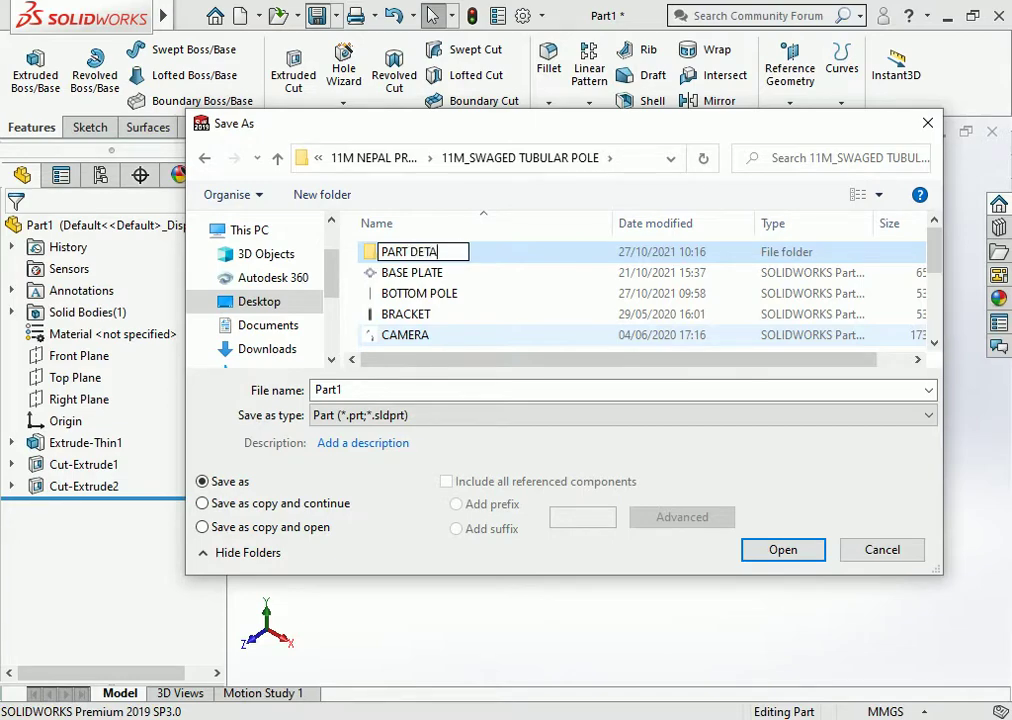
text(IL)
key(Return)
Save the part as C1 inside the PART DETAIL folder.
click(412, 252)
key(Return)
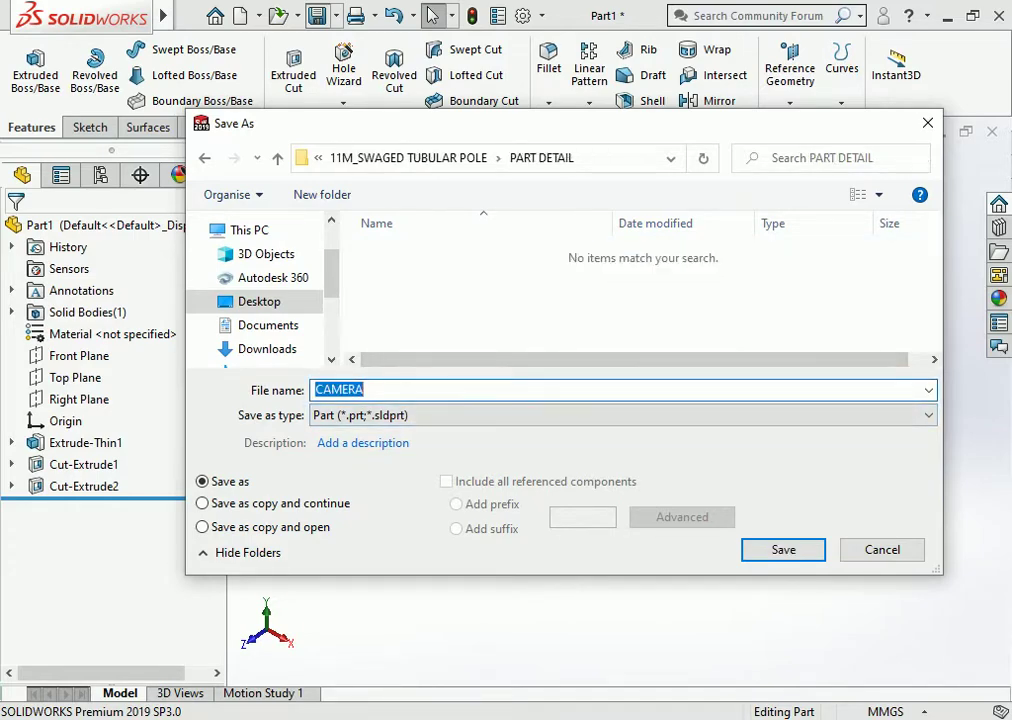
text(C1)
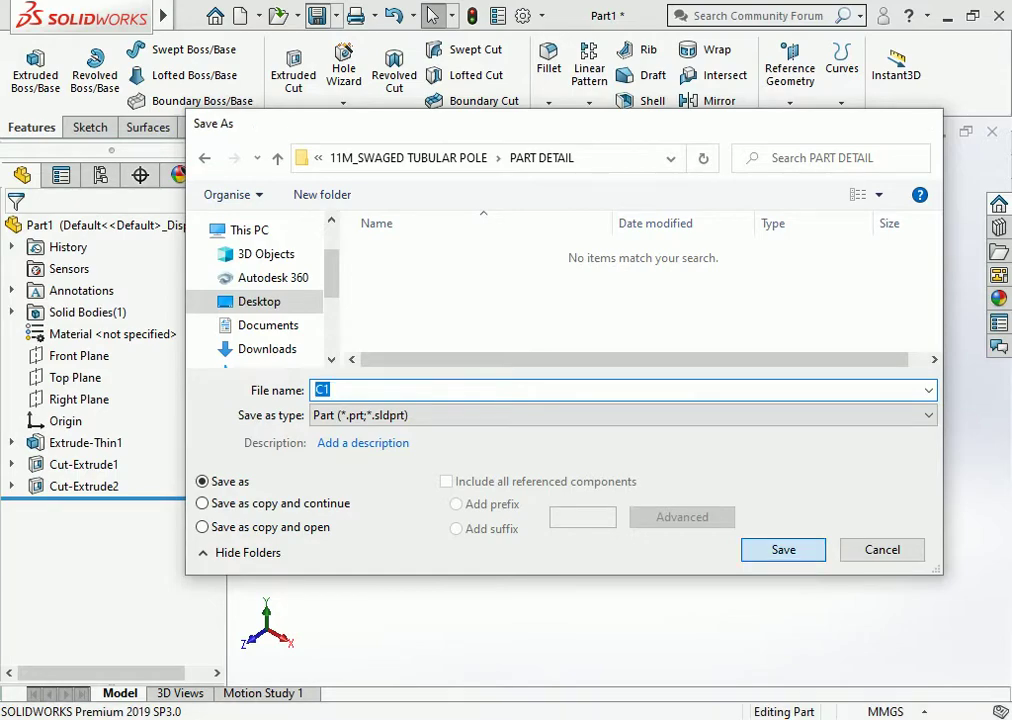
key(Return)
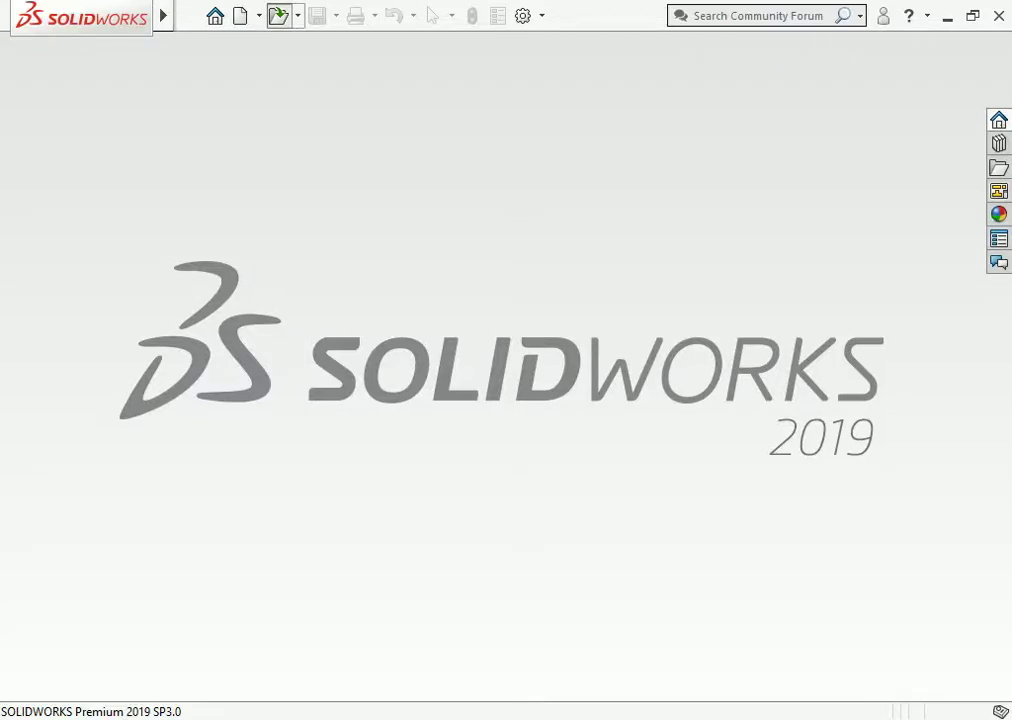
From the Open dialog, copy part C1 and paste a duplicate into PART DETAIL.
click(278, 15)
click(388, 204)
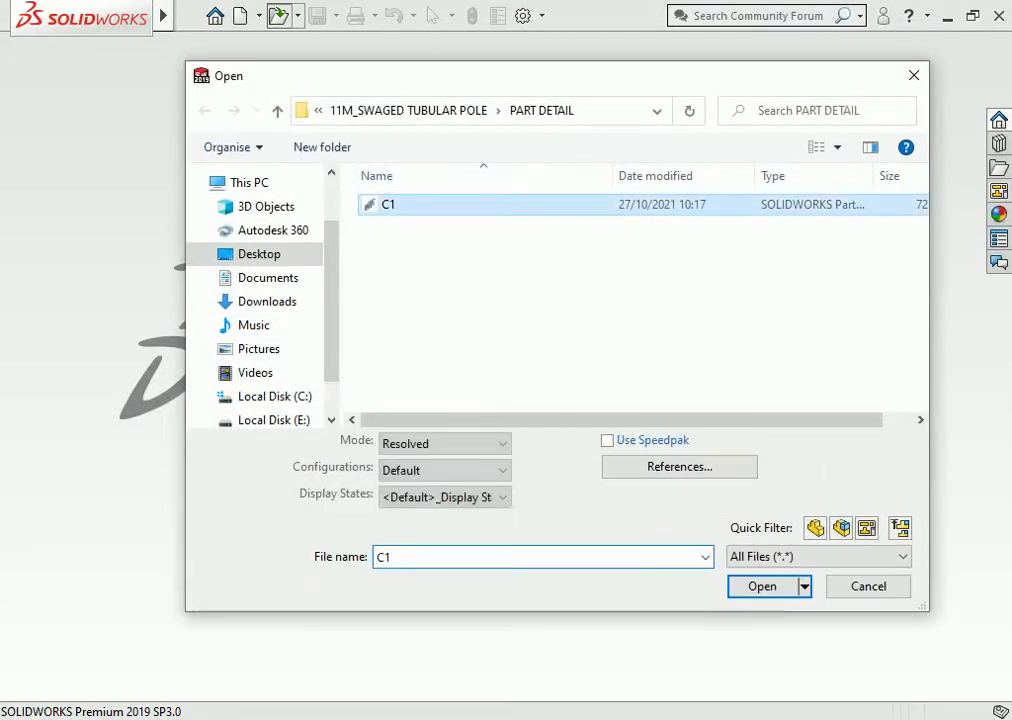
right_click(383, 209)
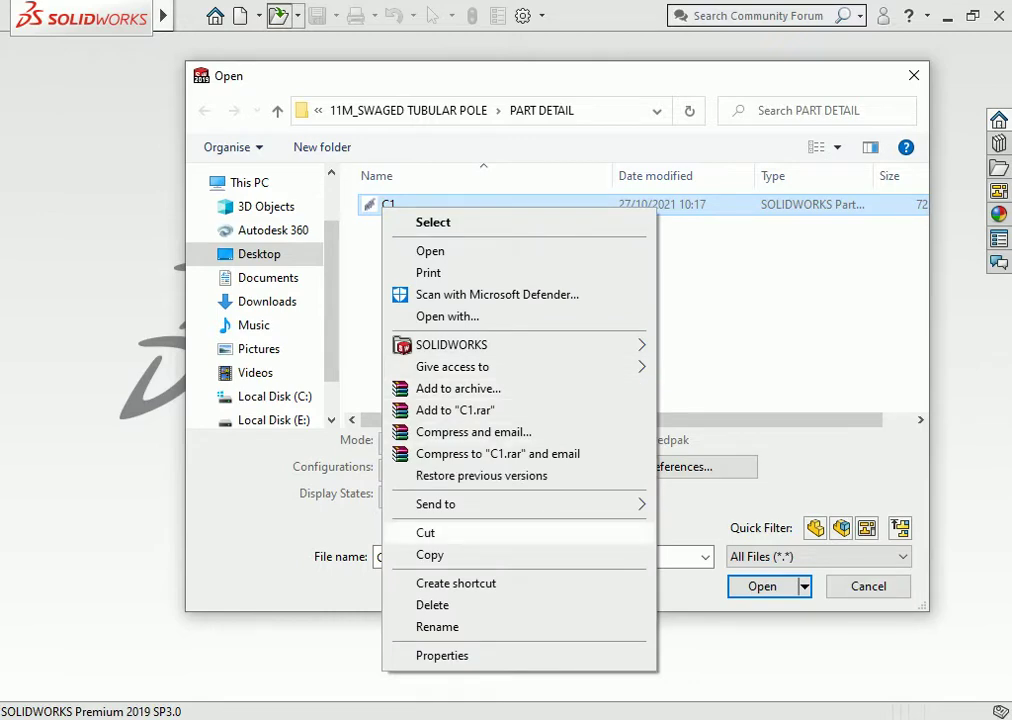
click(430, 554)
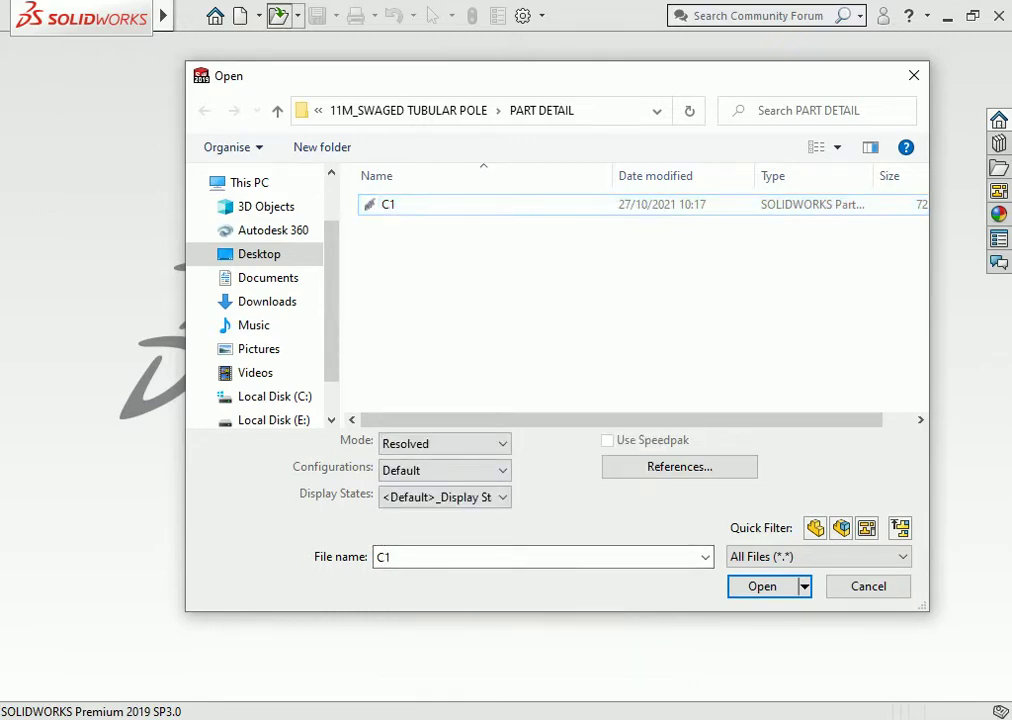
right_click(440, 289)
key(Escape)
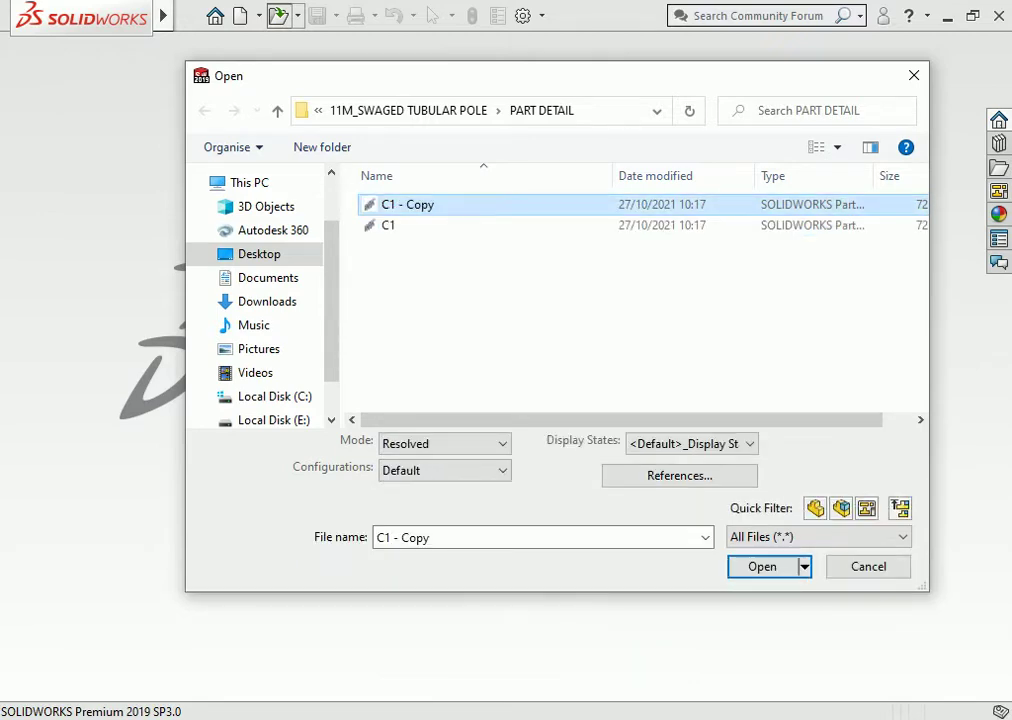
Rename the duplicate to C2 and open it.
right_click(420, 204)
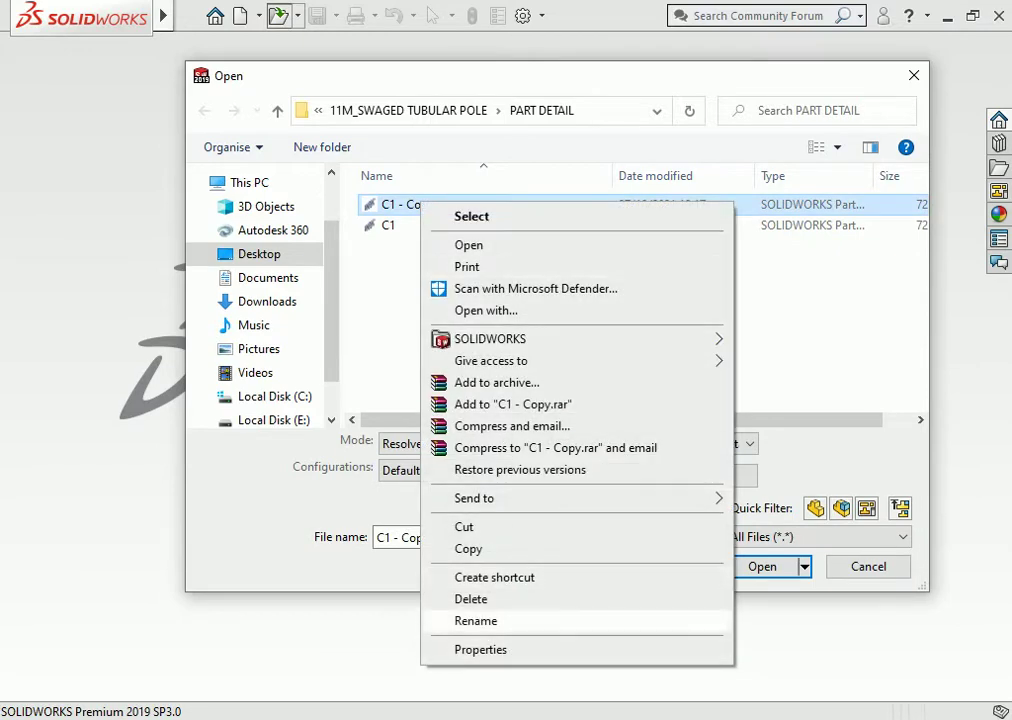
click(476, 620)
key(Home)
key(Right)
key(shift+End)
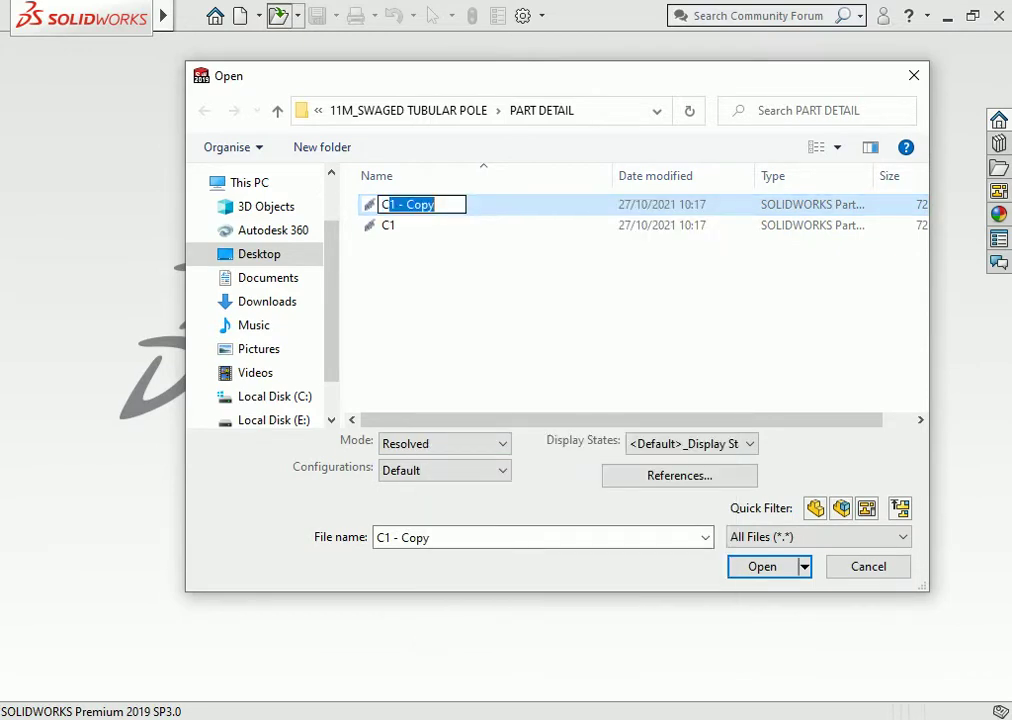
text(2)
key(Return)
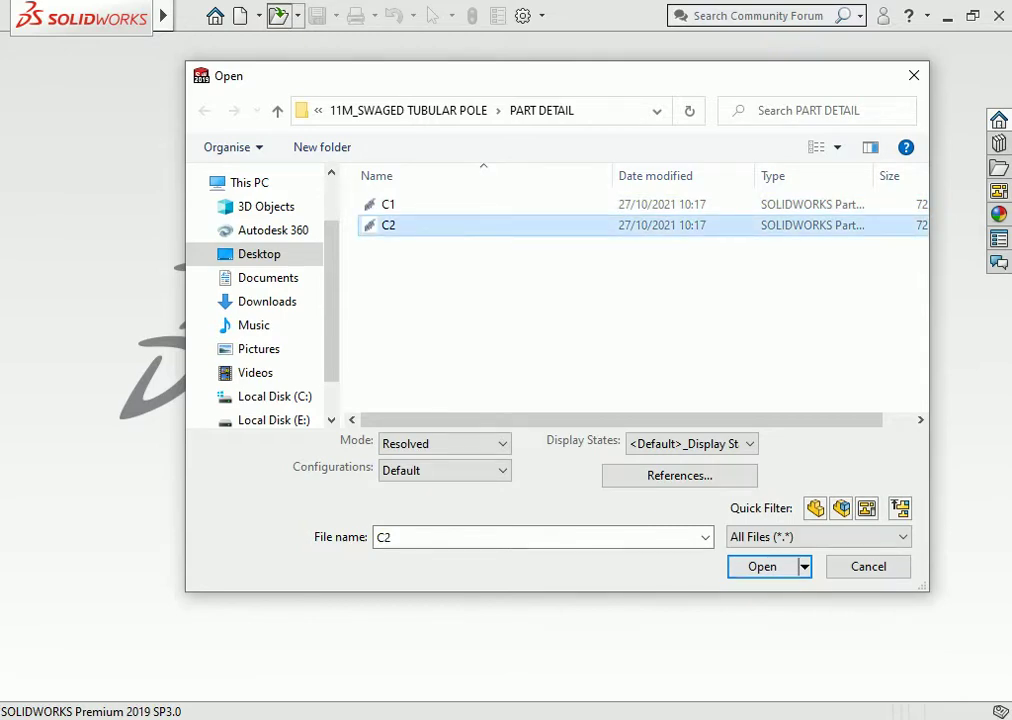
key(Return)
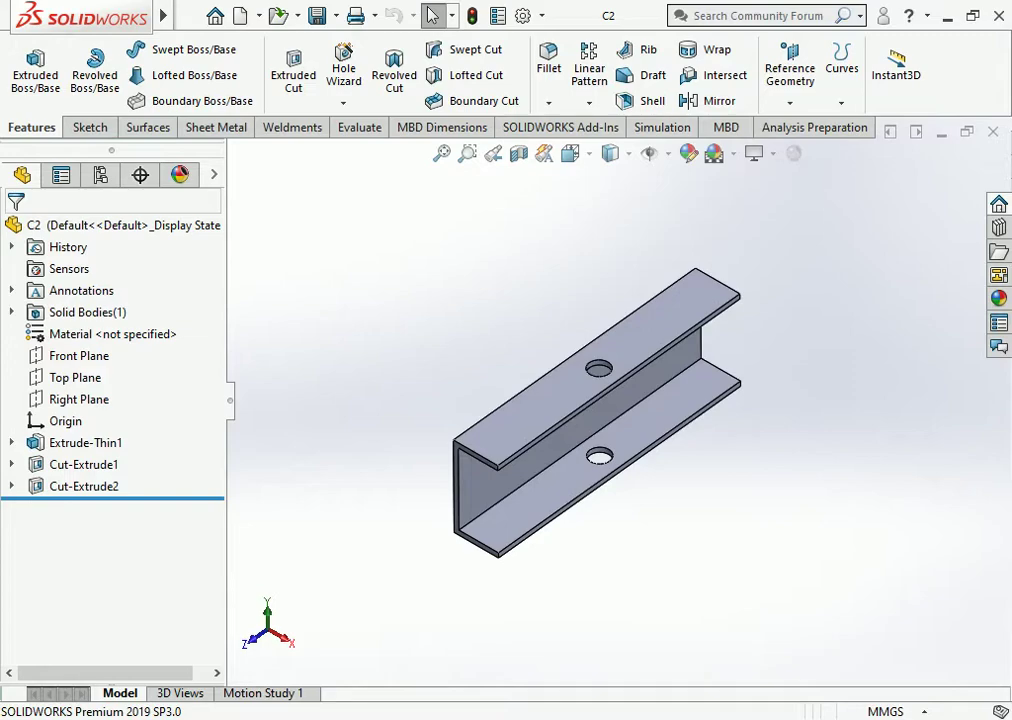
Delete the Cut-Extrude2 flange-hole feature from C2.
middle_drag(600, 420, 660, 400)
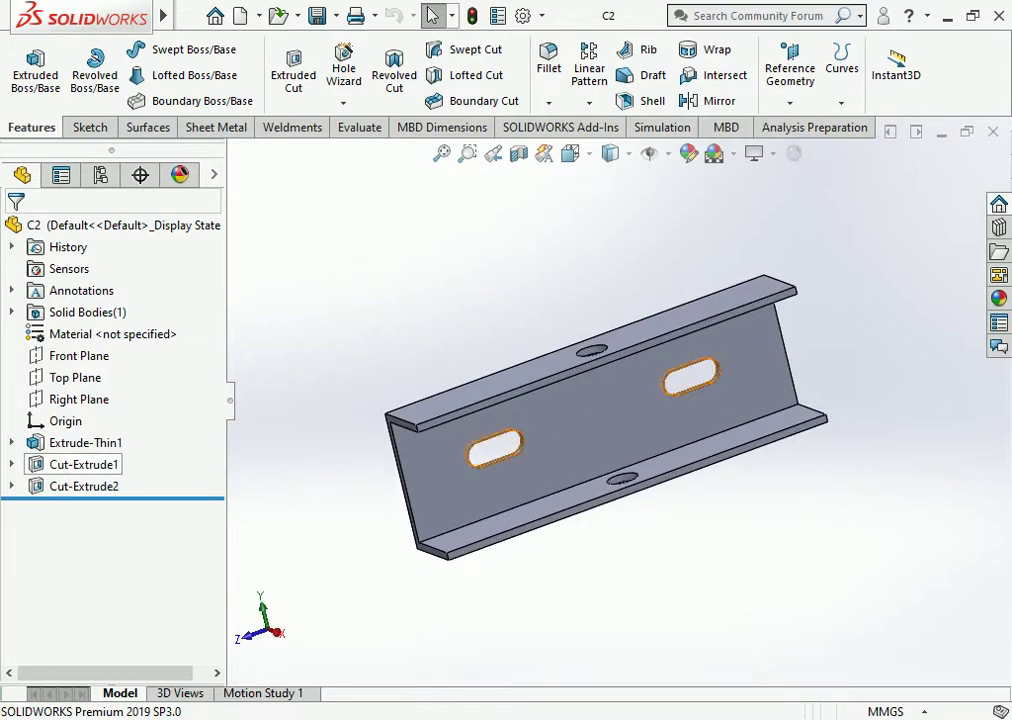
click(84, 486)
right_click(84, 486)
click(120, 452)
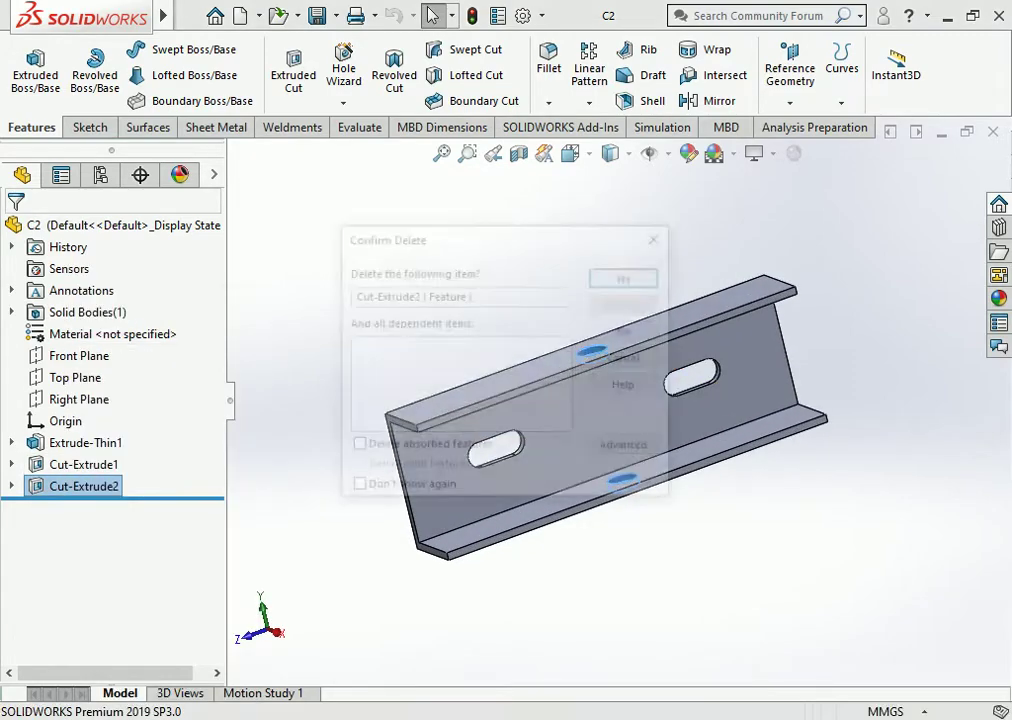
key(Return)
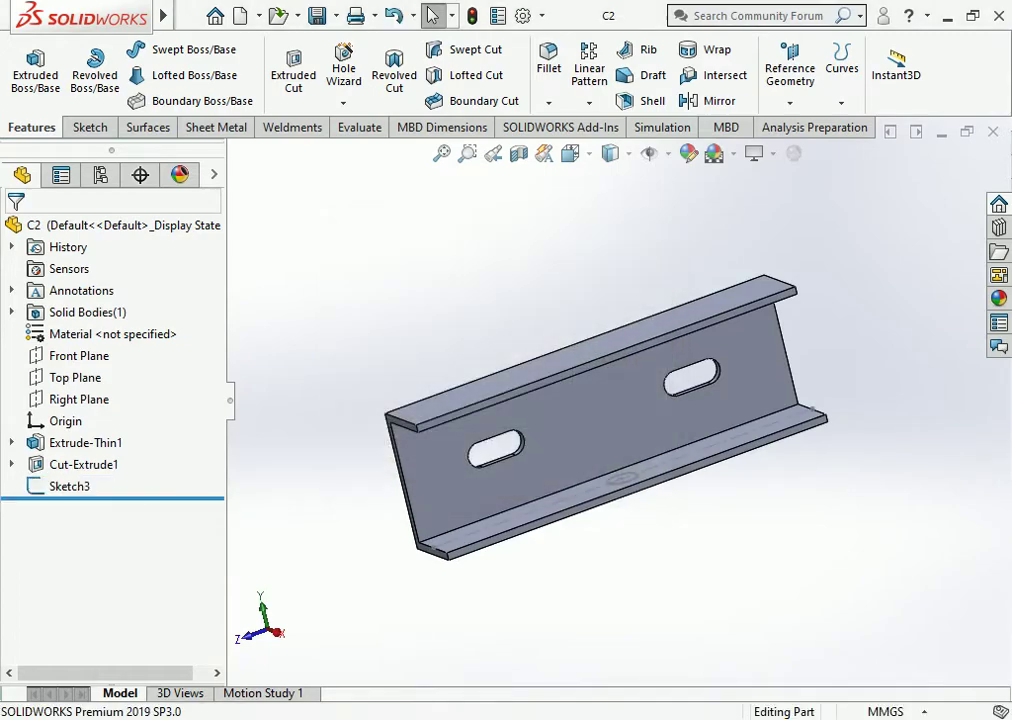
Delete the leftover Sketch3 and reopen Extrude-Thin1 for editing.
middle_drag(600, 420, 610, 460)
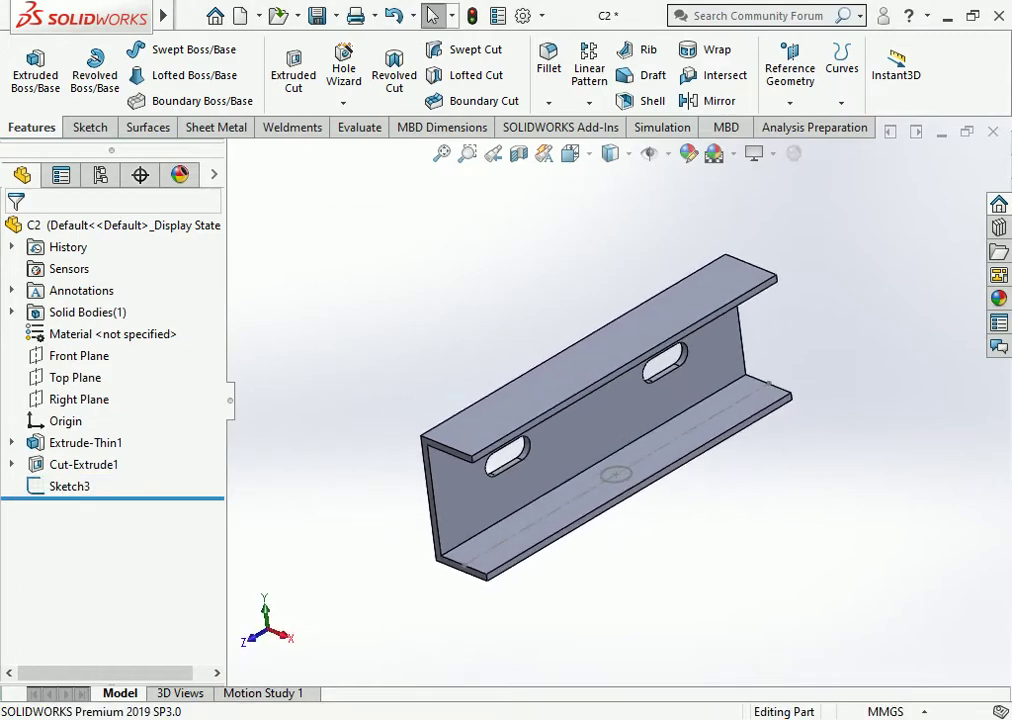
click(65, 486)
right_click(65, 486)
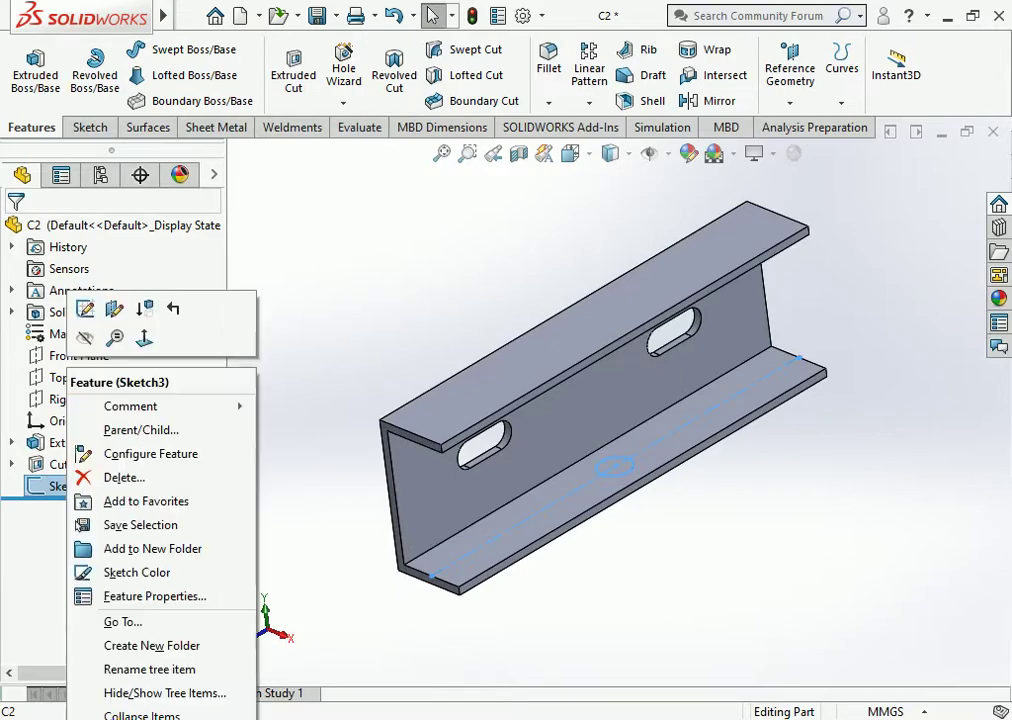
click(124, 477)
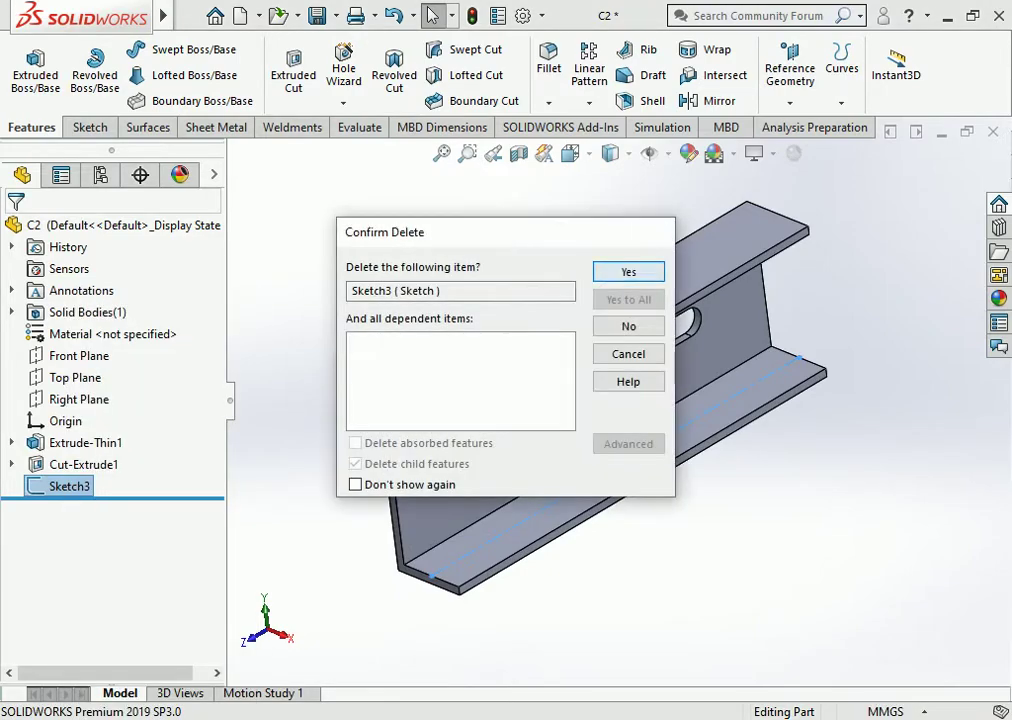
key(Return)
click(583, 398)
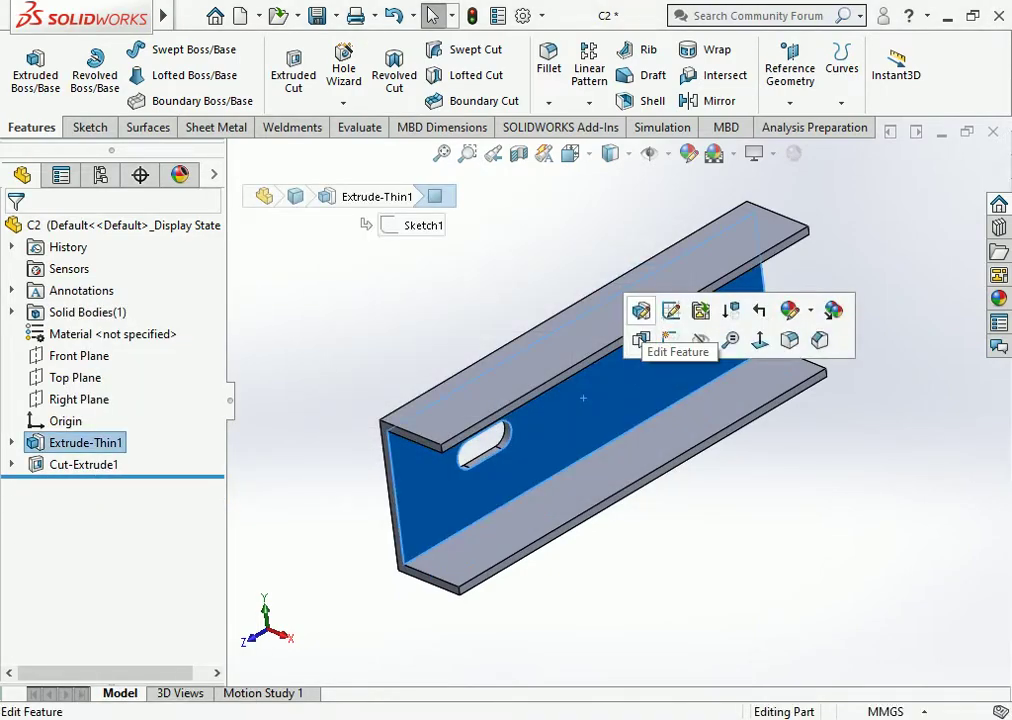
click(660, 338)
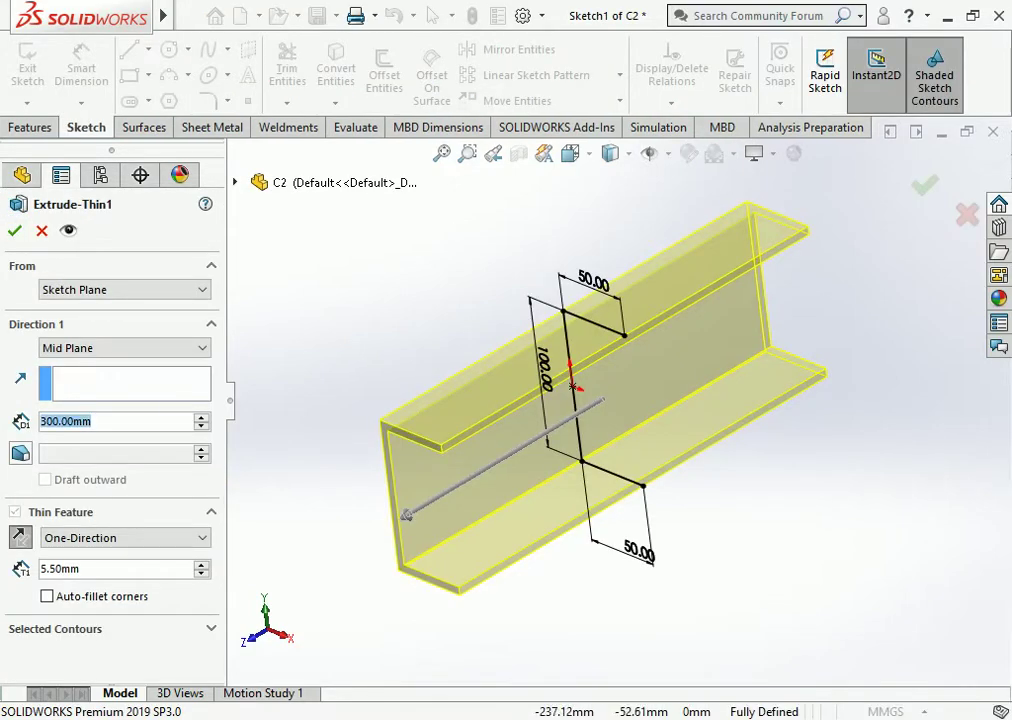
Change the Extrude-Thin1 depth from 300 mm to 1200 mm.
text(1200)
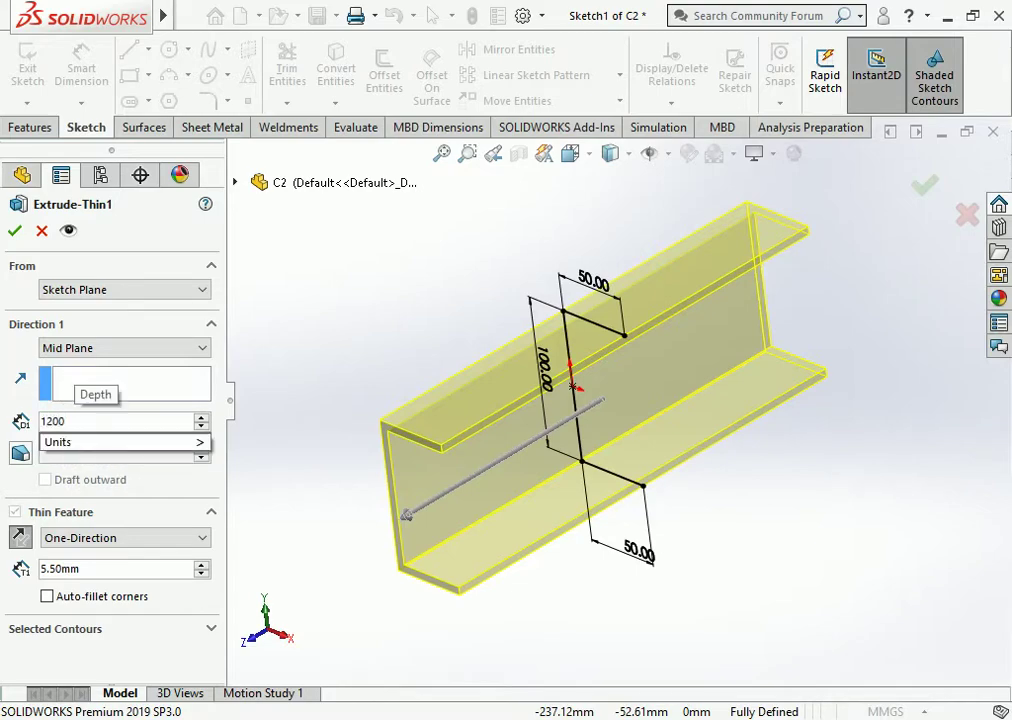
key(Return)
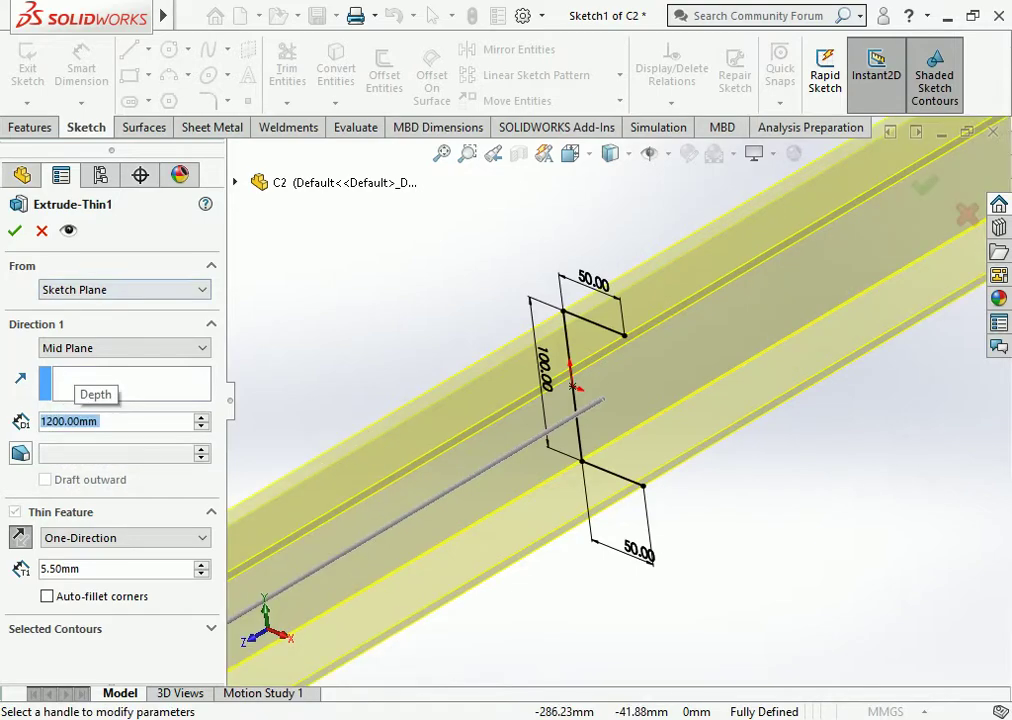
key(Return)
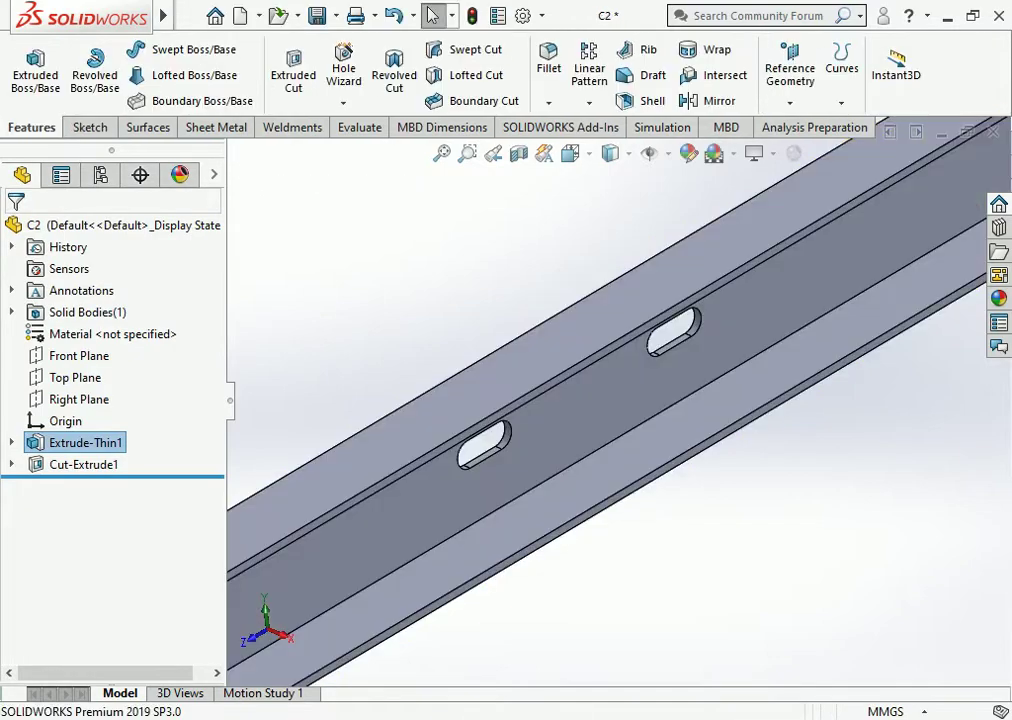
middle_drag(610, 400, 506, 309)
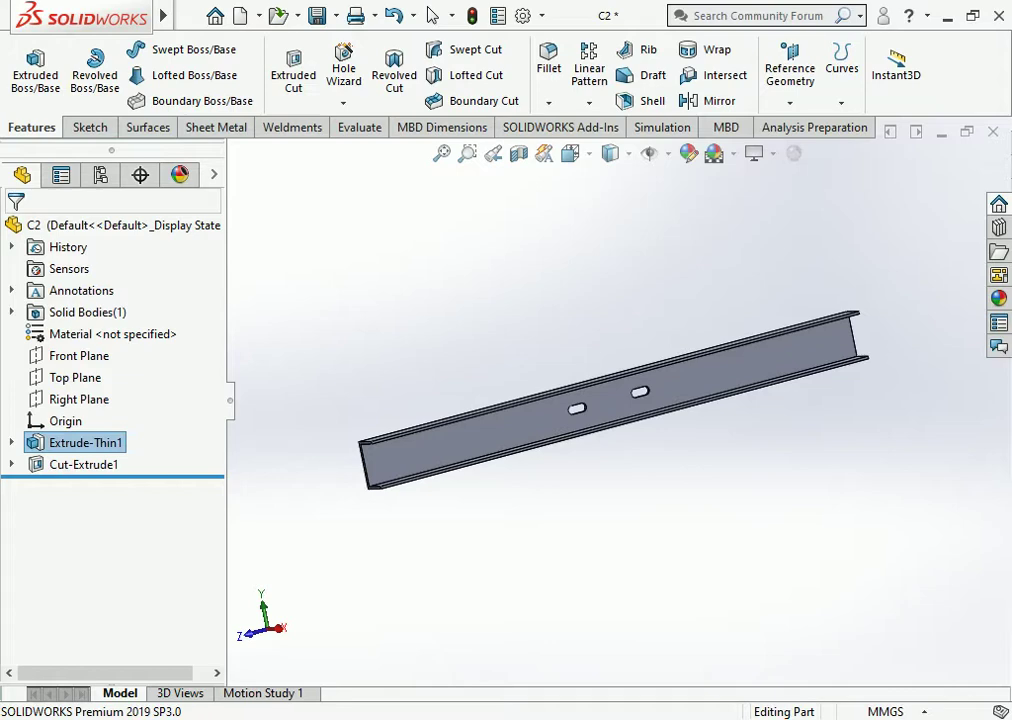
scroll(577, 408, down, 2)
scroll(577, 408, down, 2)
Start a new sketch on the channel's web face, viewed Normal To.
click(600, 400)
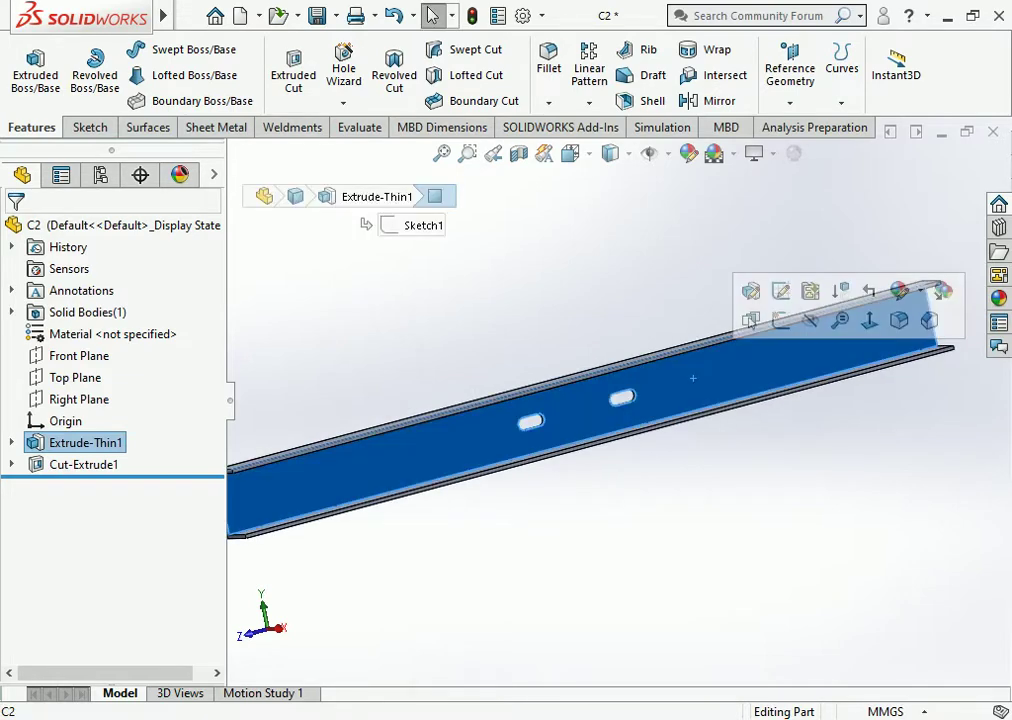
click(780, 320)
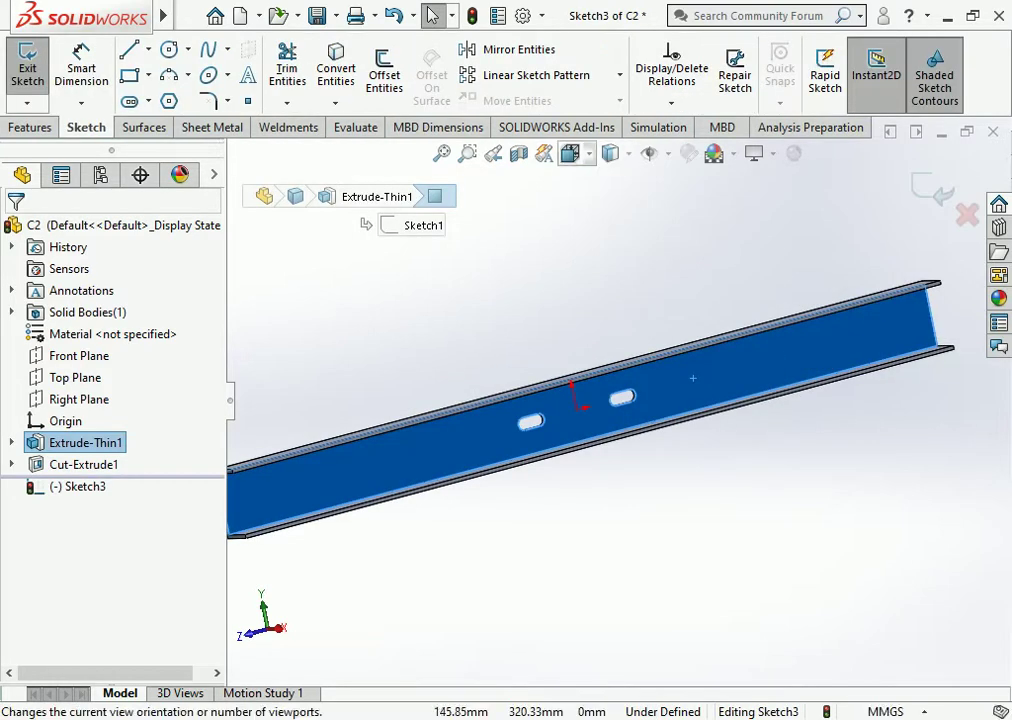
click(570, 153)
click(673, 176)
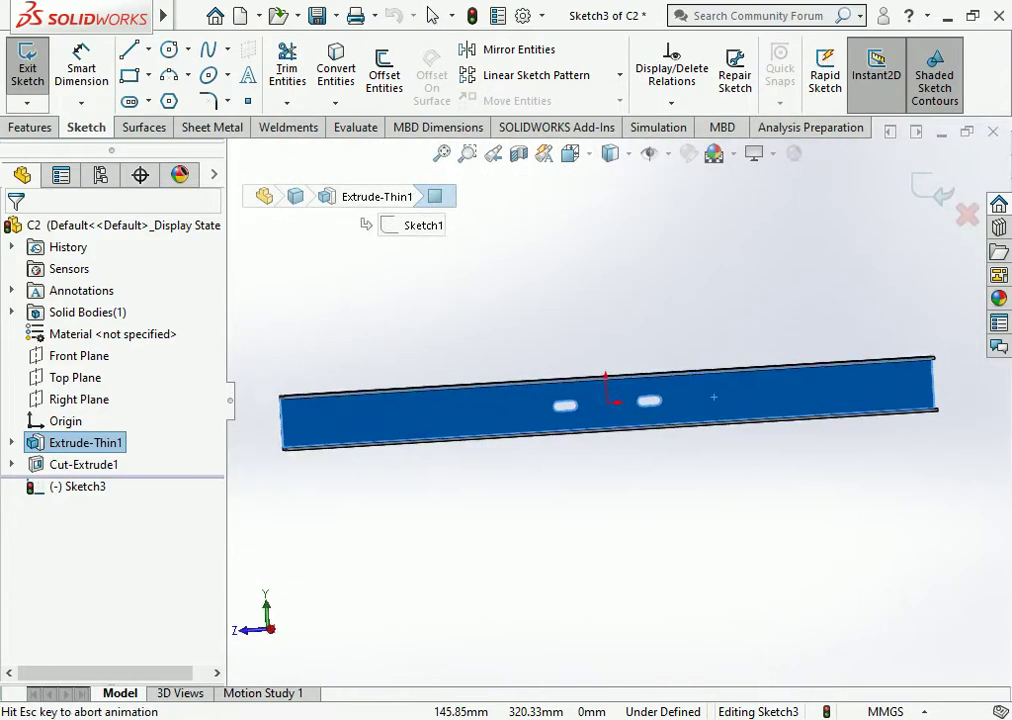
Draw a horizontal centerline across the web from the left edge to the right edge.
click(148, 49)
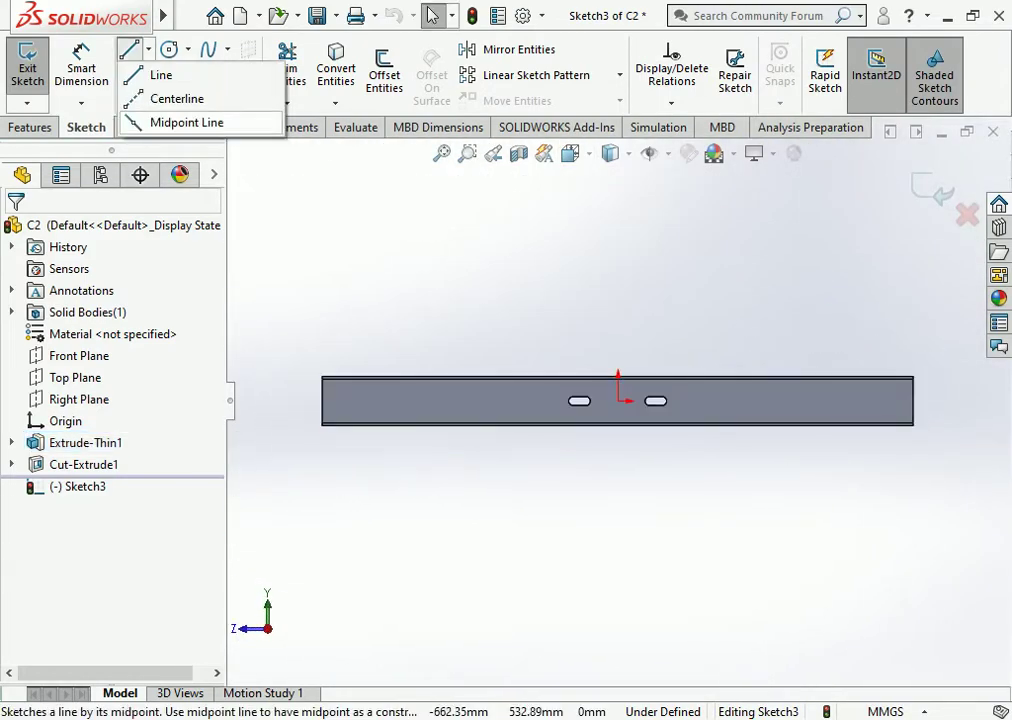
click(177, 98)
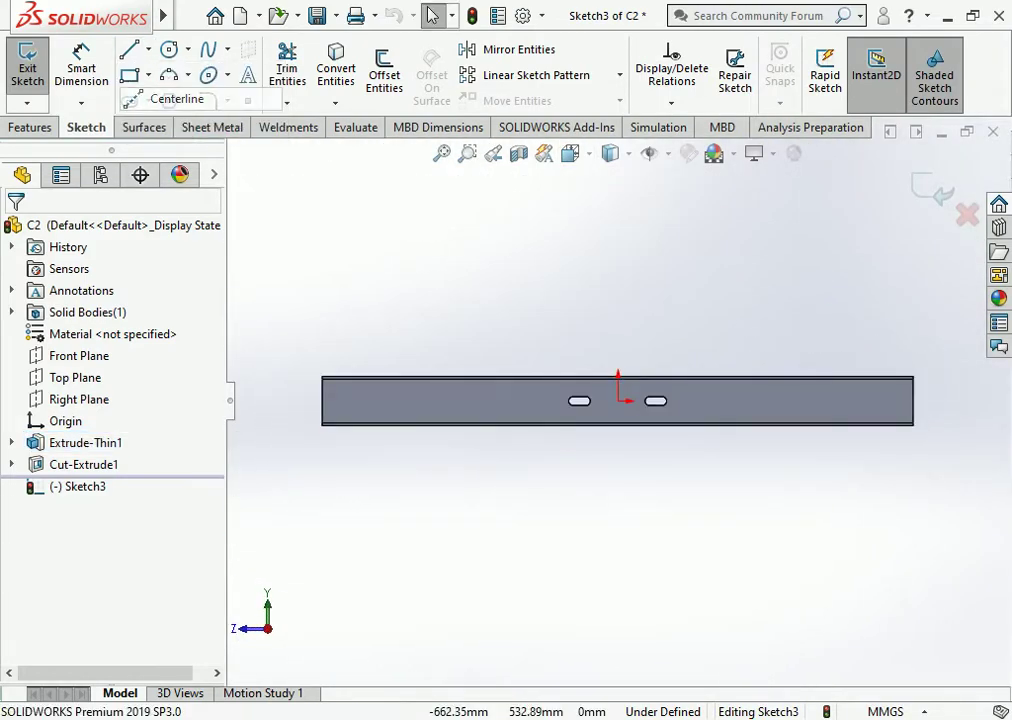
click(321, 401)
click(914, 402)
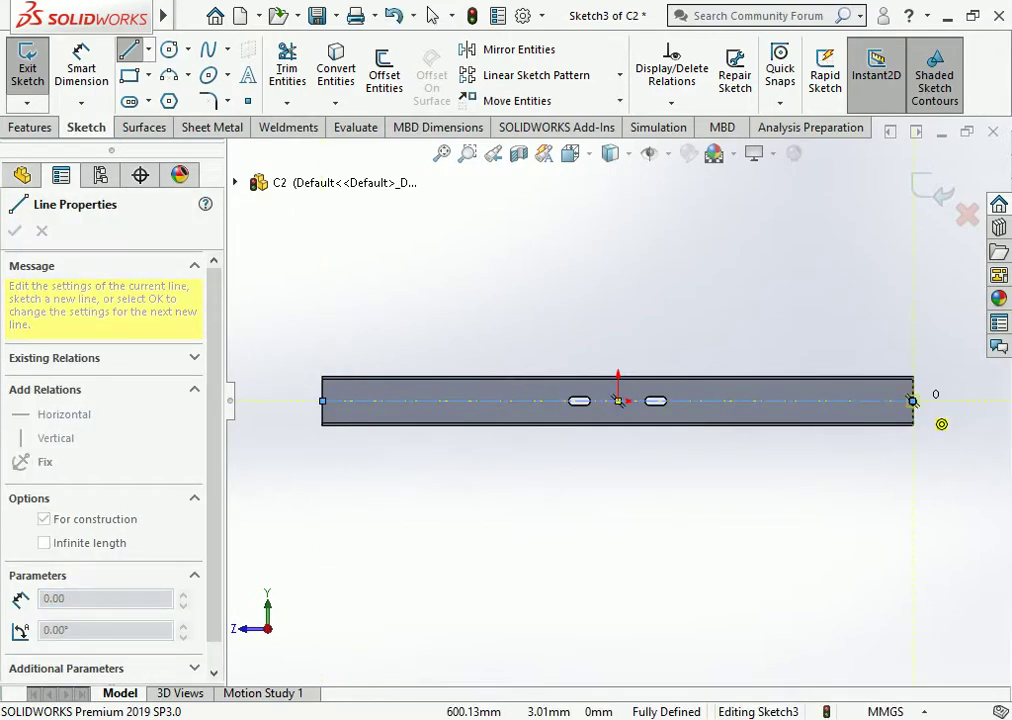
key(Escape)
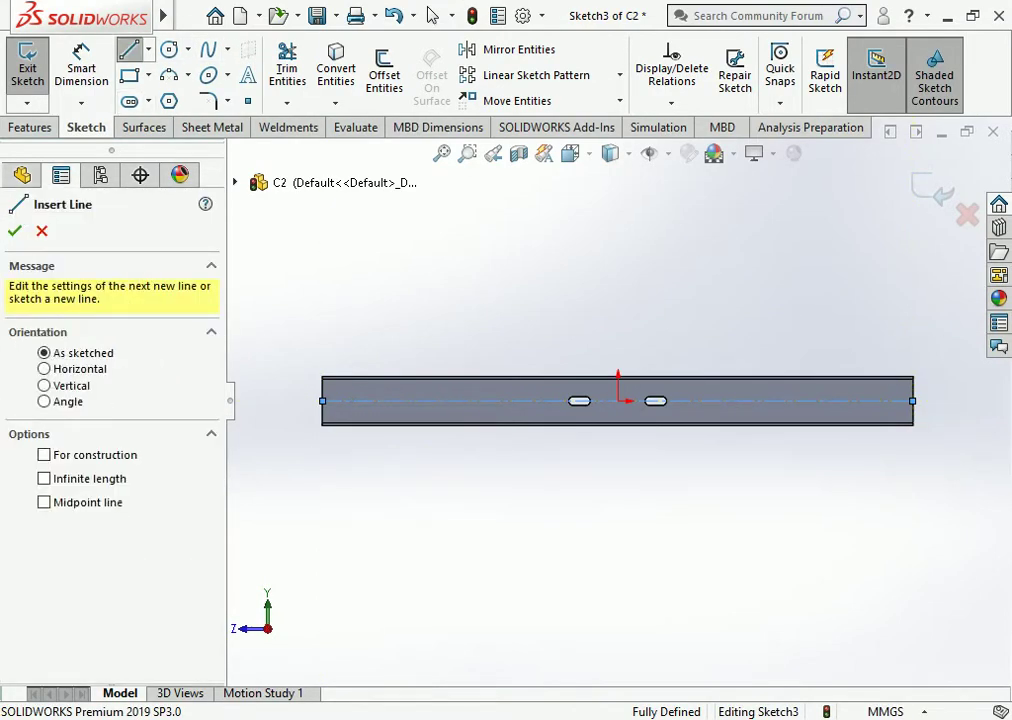
key(Escape)
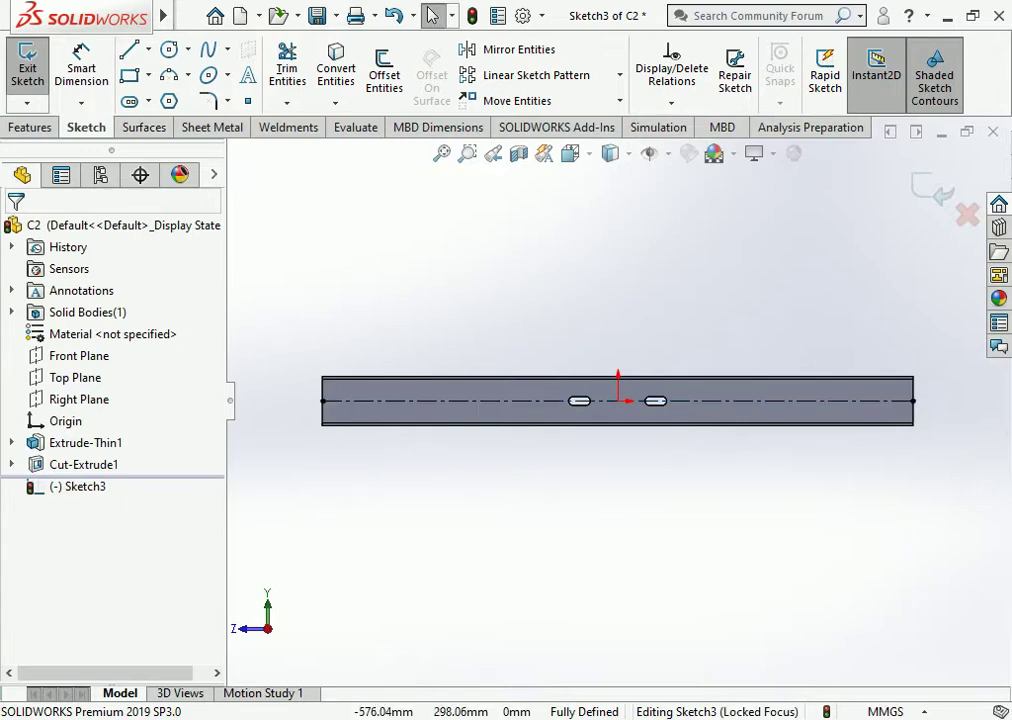
click(169, 49)
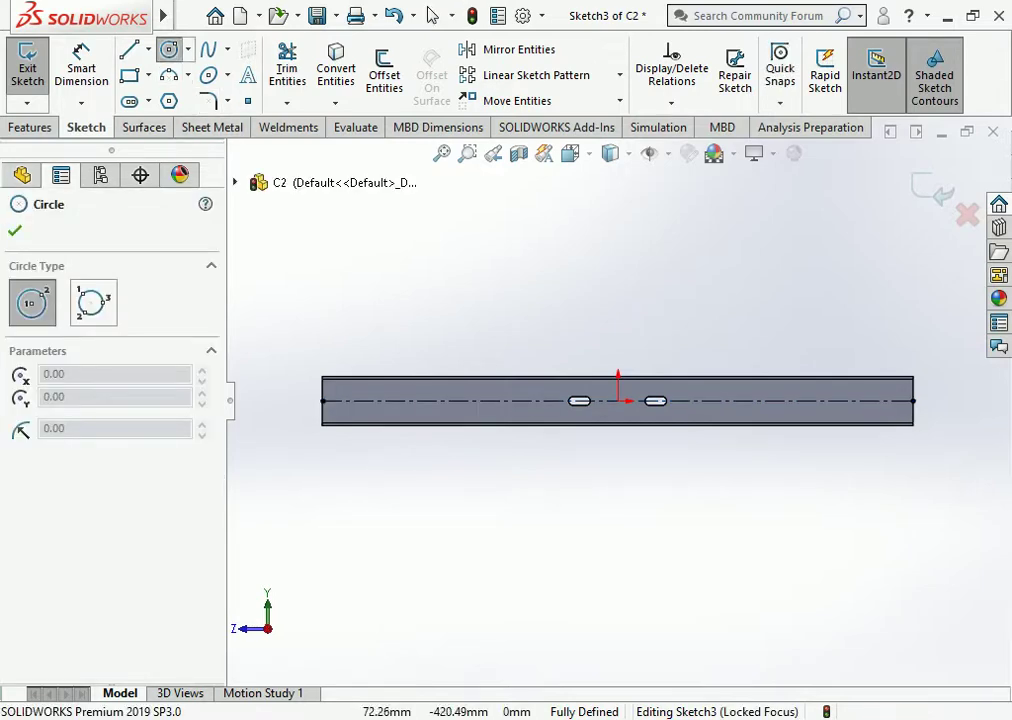
Draw a circle on the bar's centreline left of the slots and dimension its diameter 14 mm.
scroll(440, 440, down, 1)
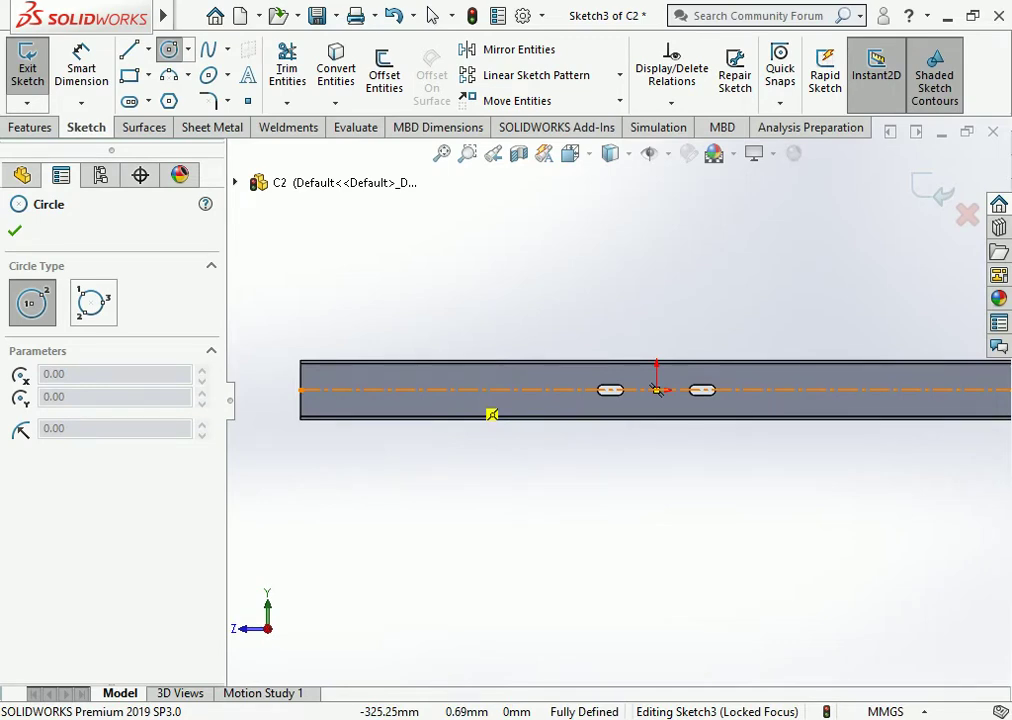
click(463, 390)
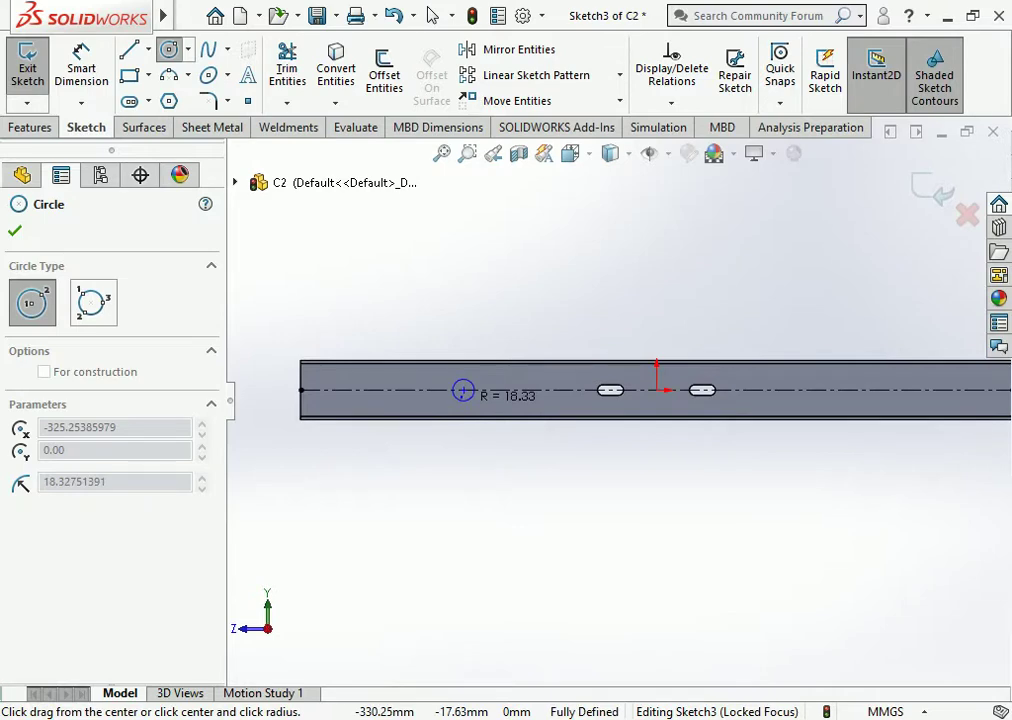
click(472, 383)
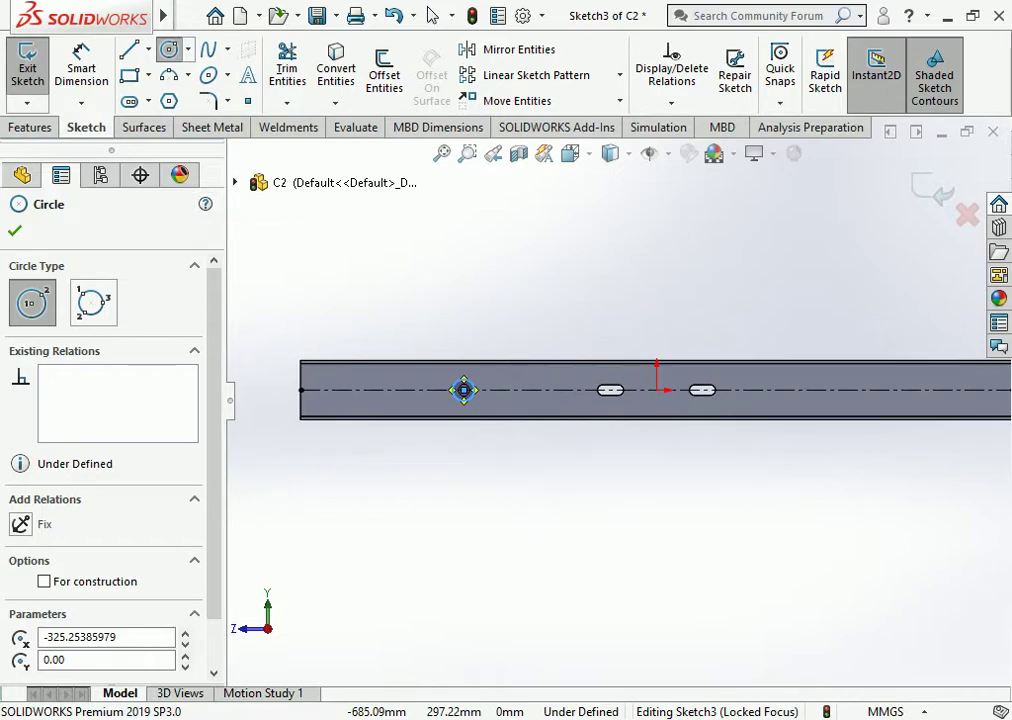
click(81, 62)
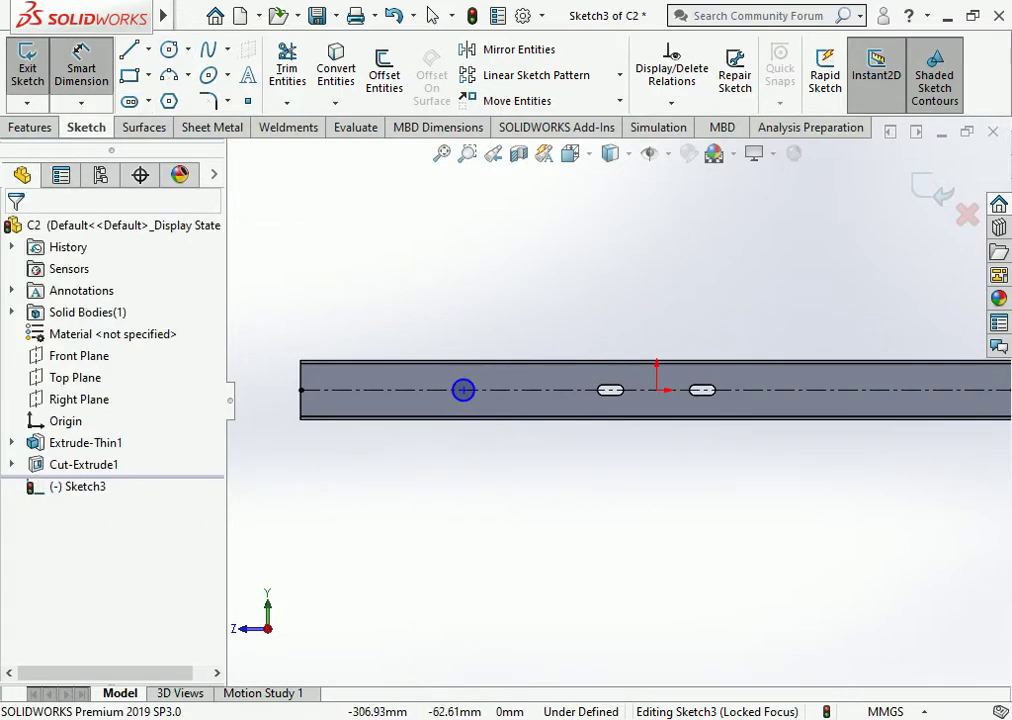
click(456, 381)
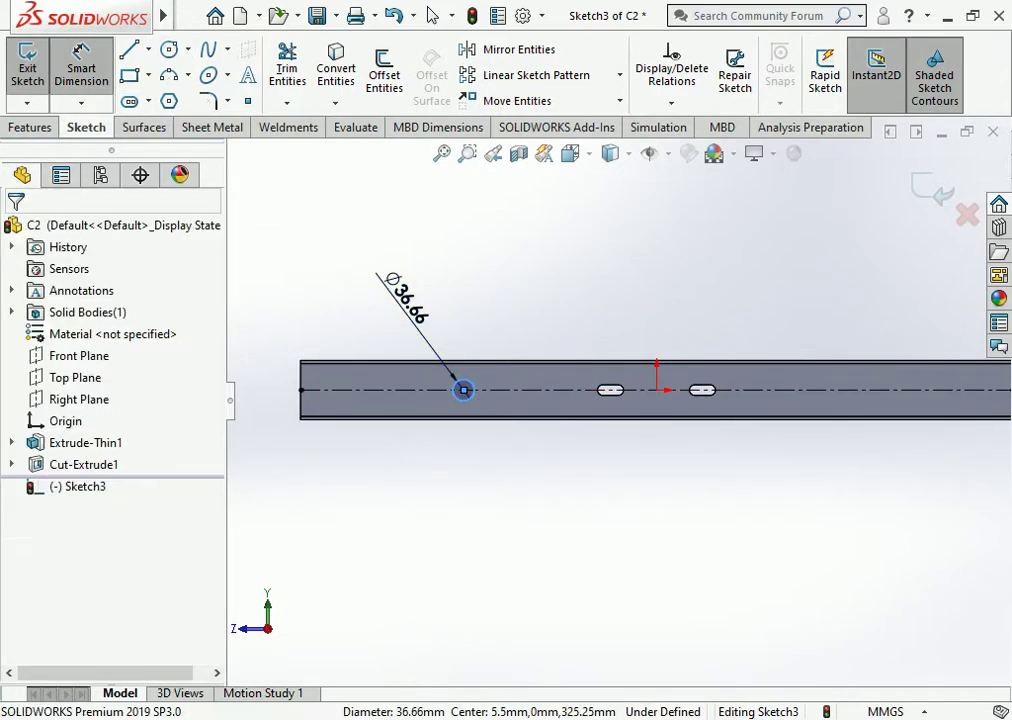
click(405, 302)
text(14)
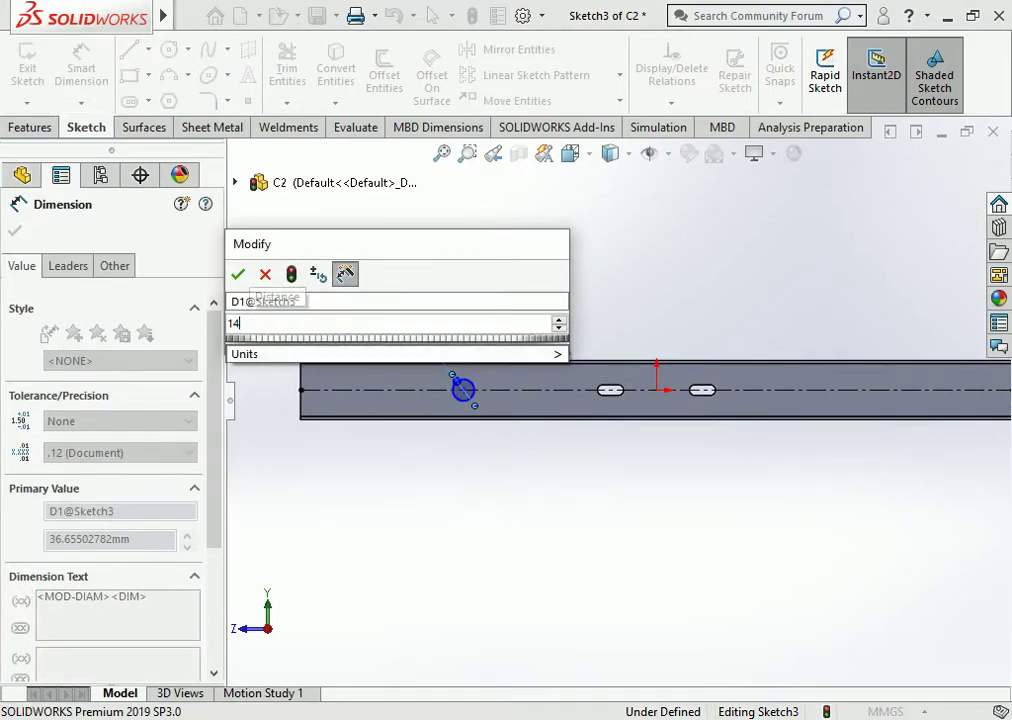
key(Return)
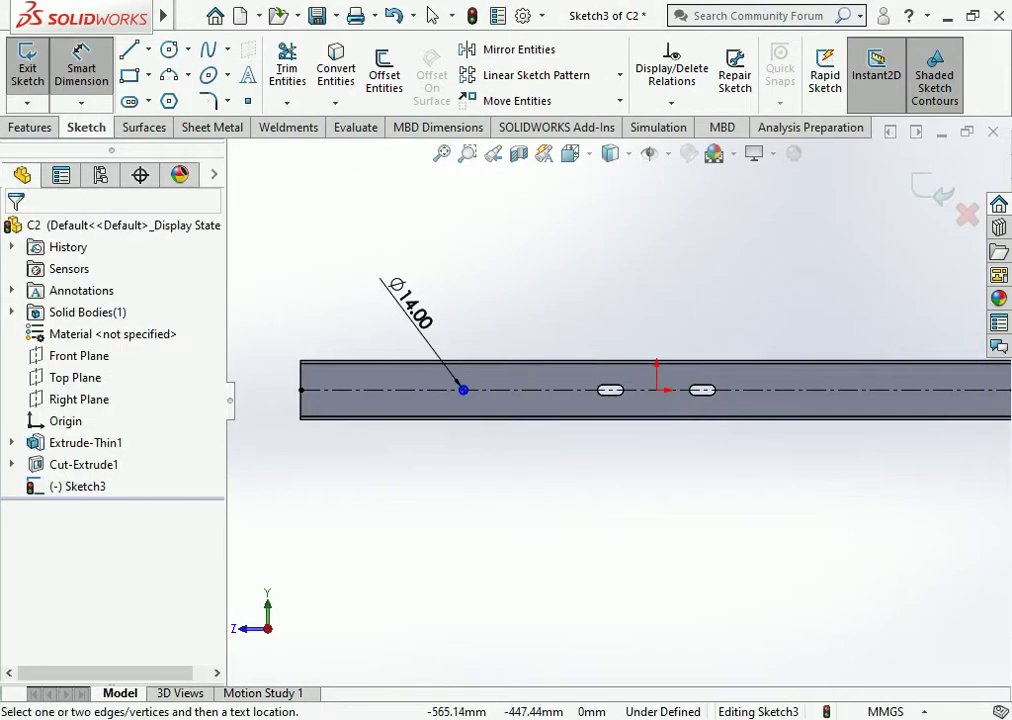
key(Escape)
key(XF86Calculator)
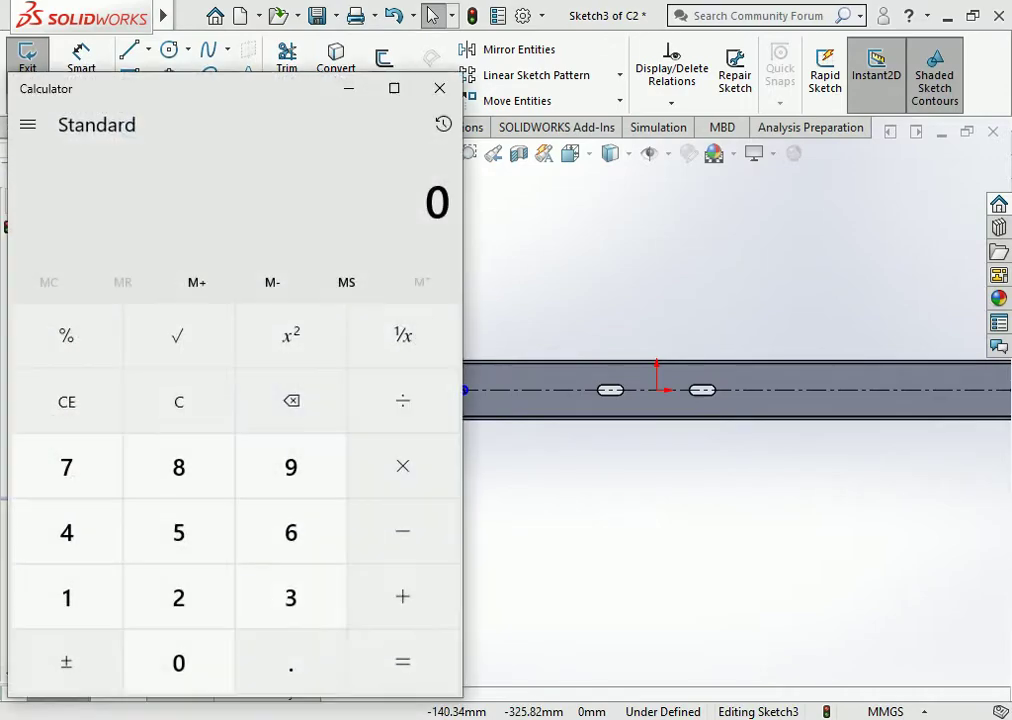
text(55)
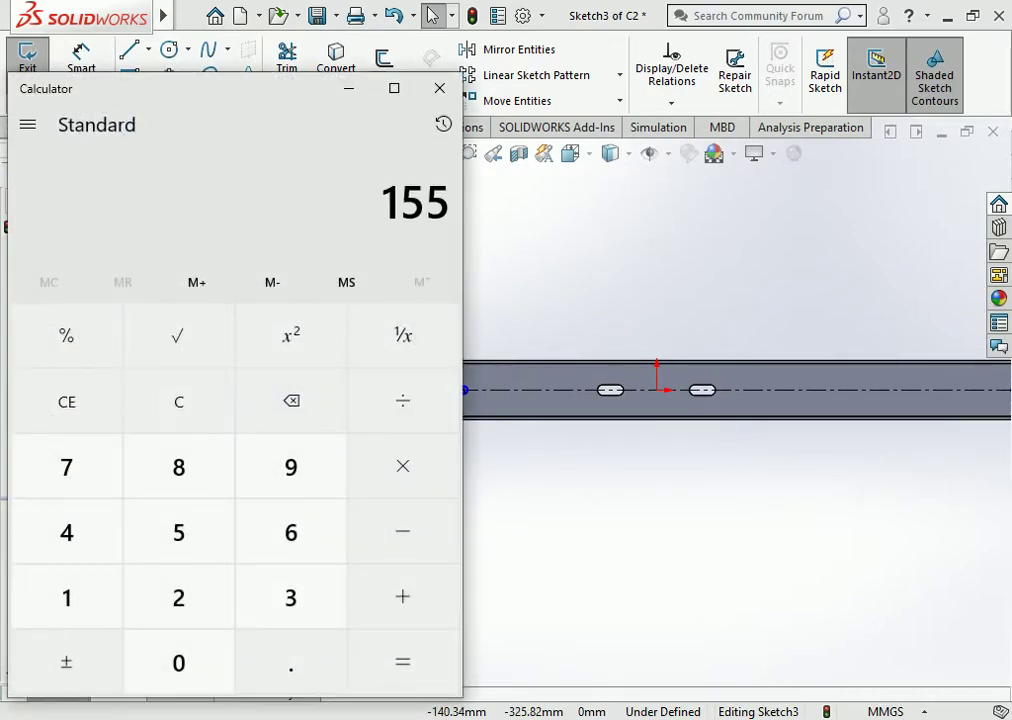
text(2)
key(Return)
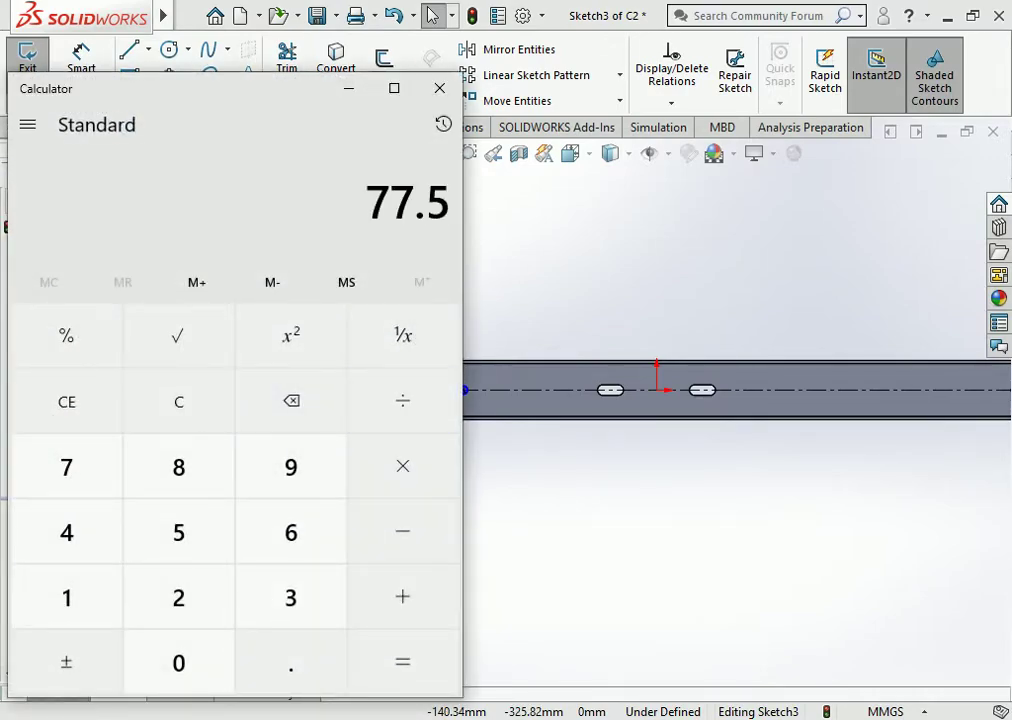
key(alt+F4)
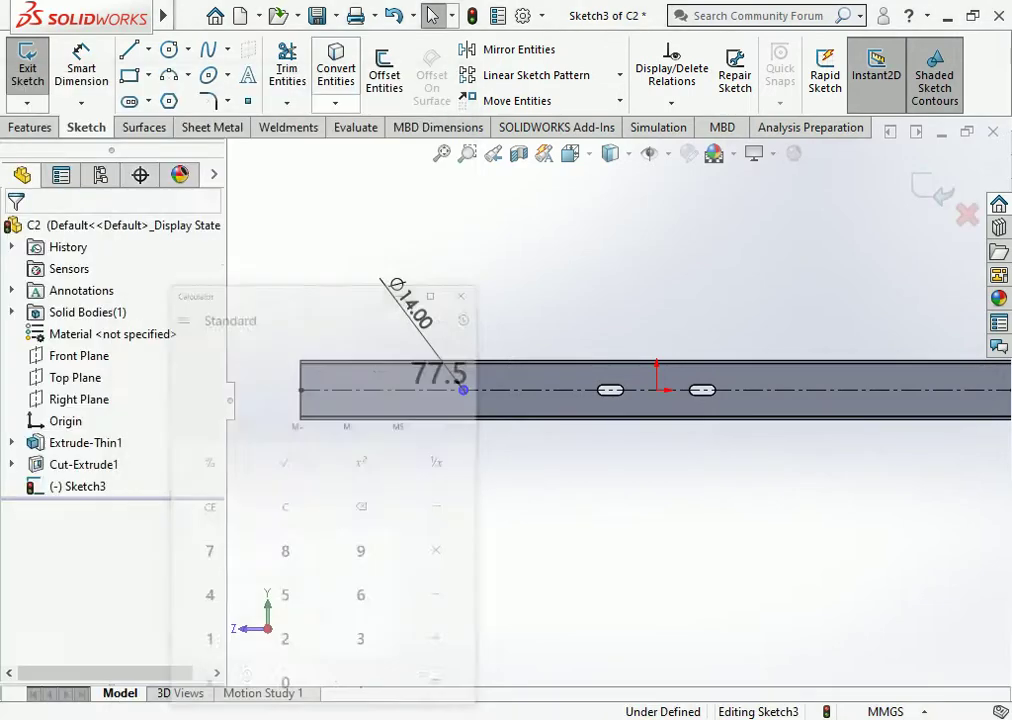
Dimension the circle centre 425.5 mm (77.5+348) horizontally from the origin, fully defining Sketch3.
click(81, 60)
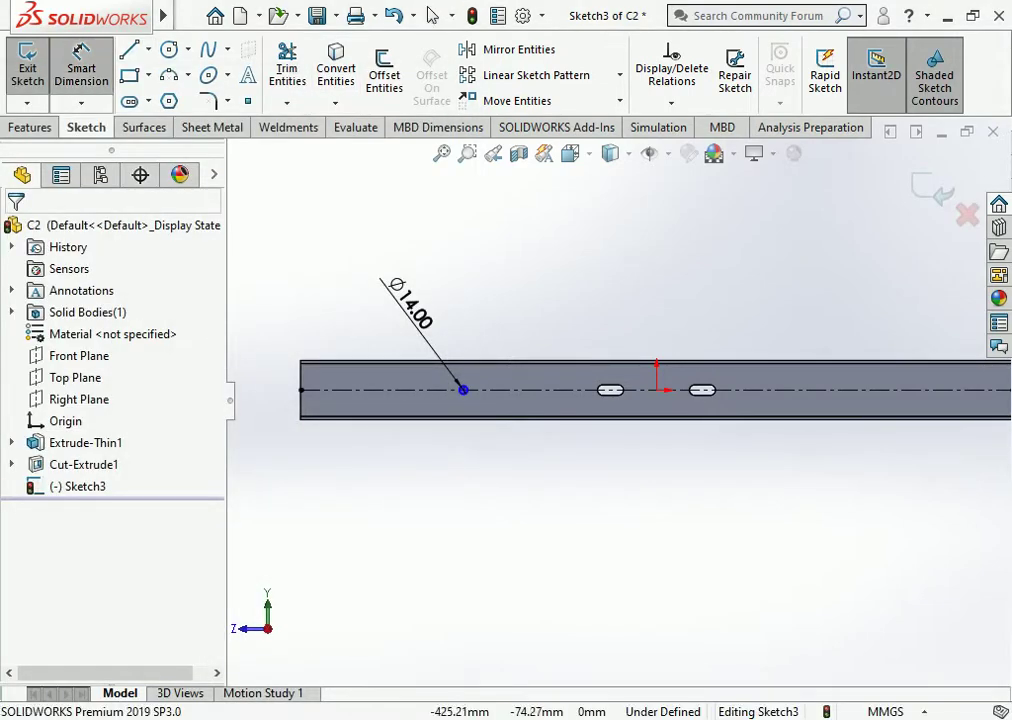
scroll(425, 491, down, 3)
click(490, 317)
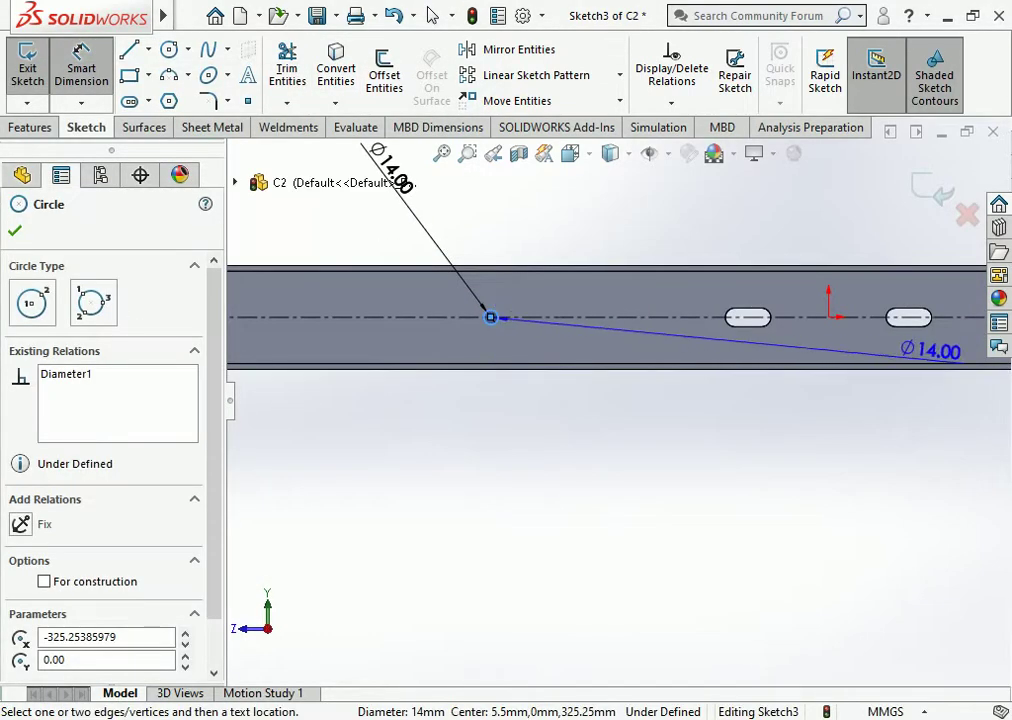
click(828, 317)
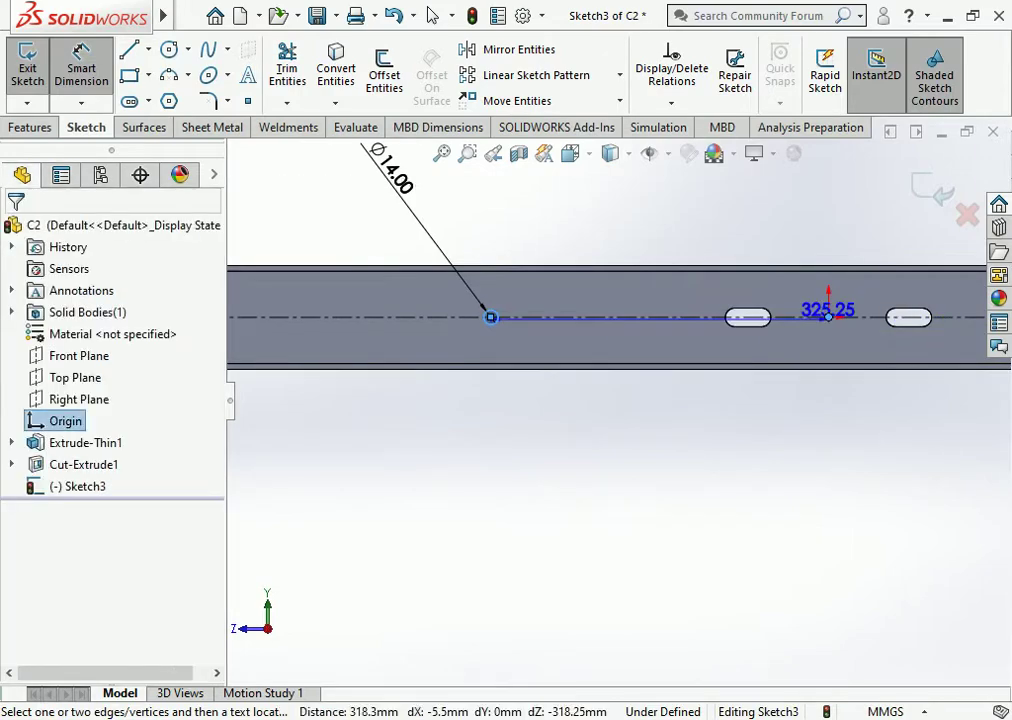
click(824, 483)
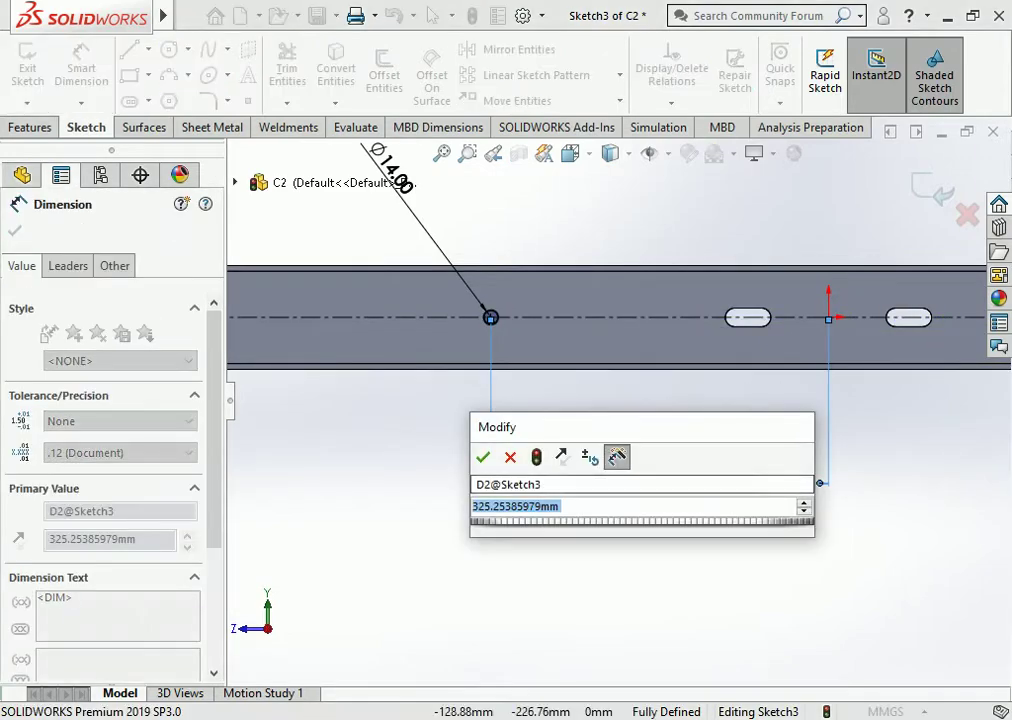
text(77.5)
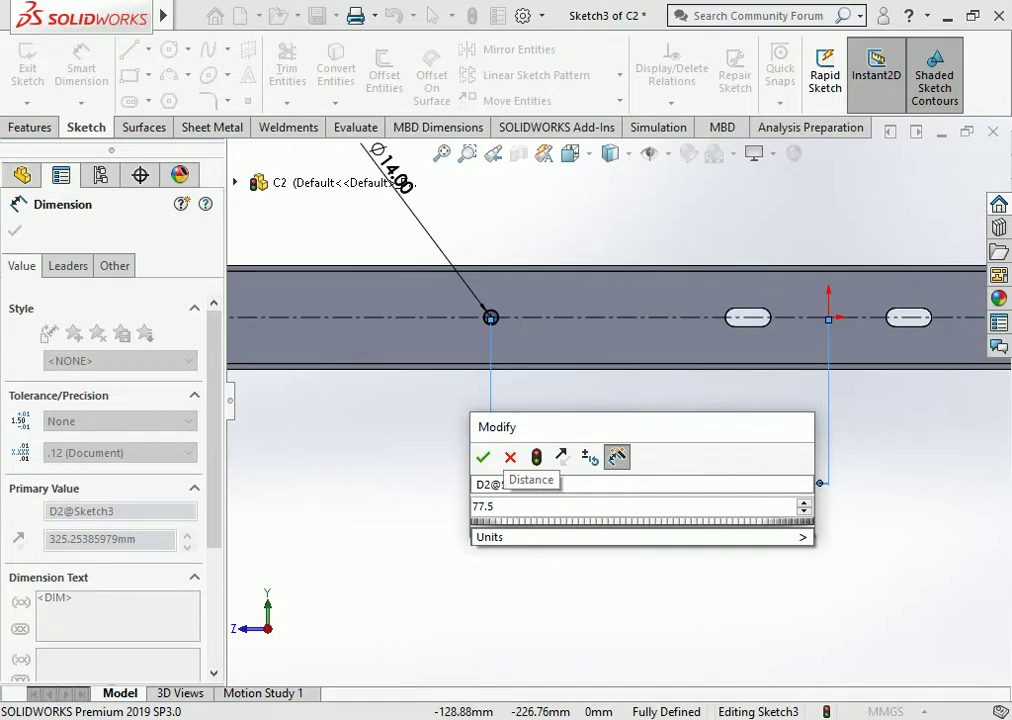
text(+)
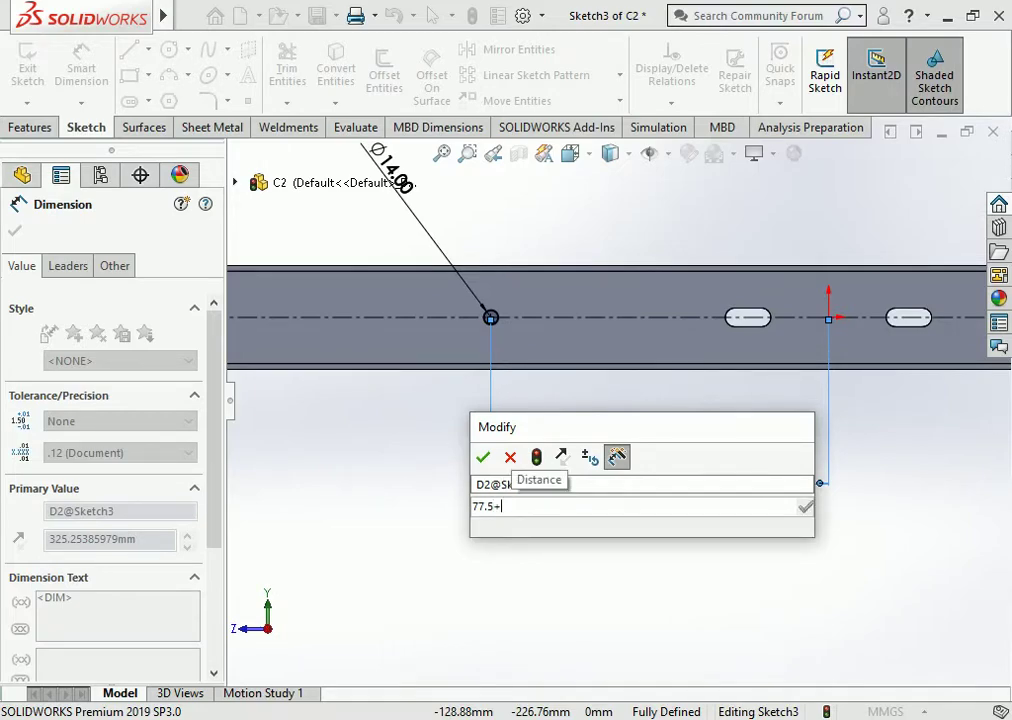
text(348)
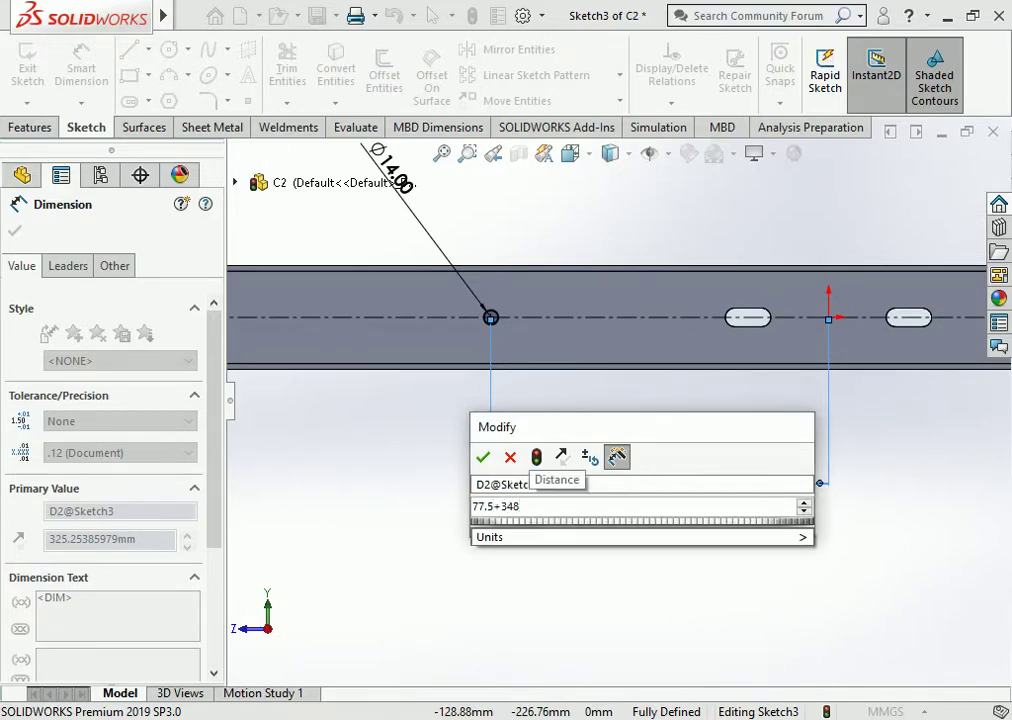
key(Return)
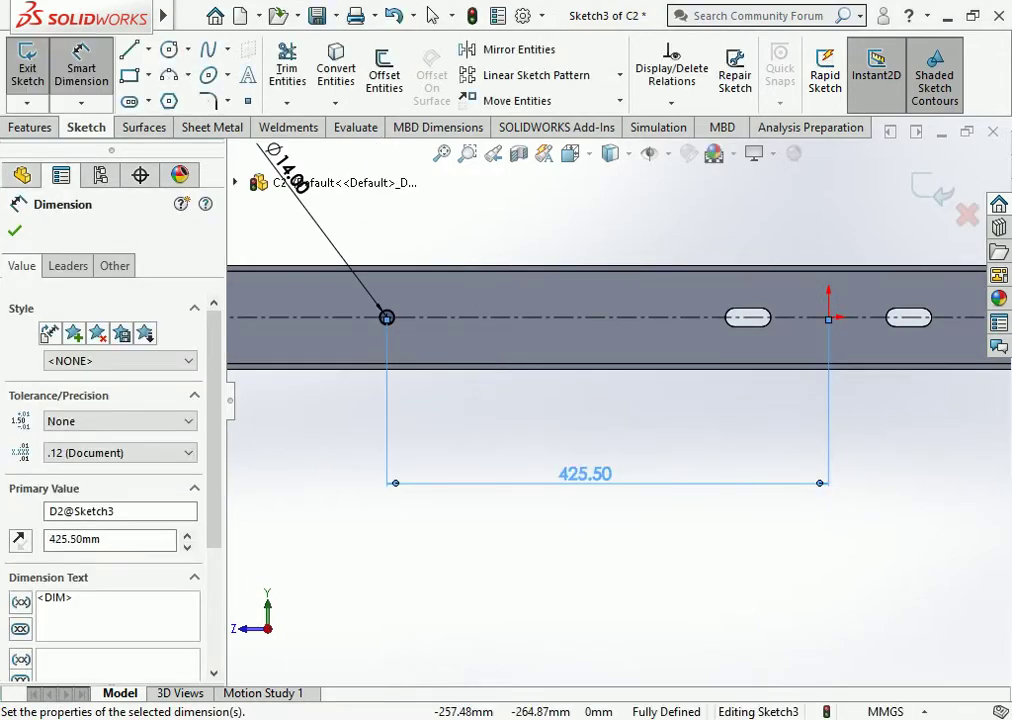
scroll(533, 413, up, 2)
scroll(533, 413, up, 1)
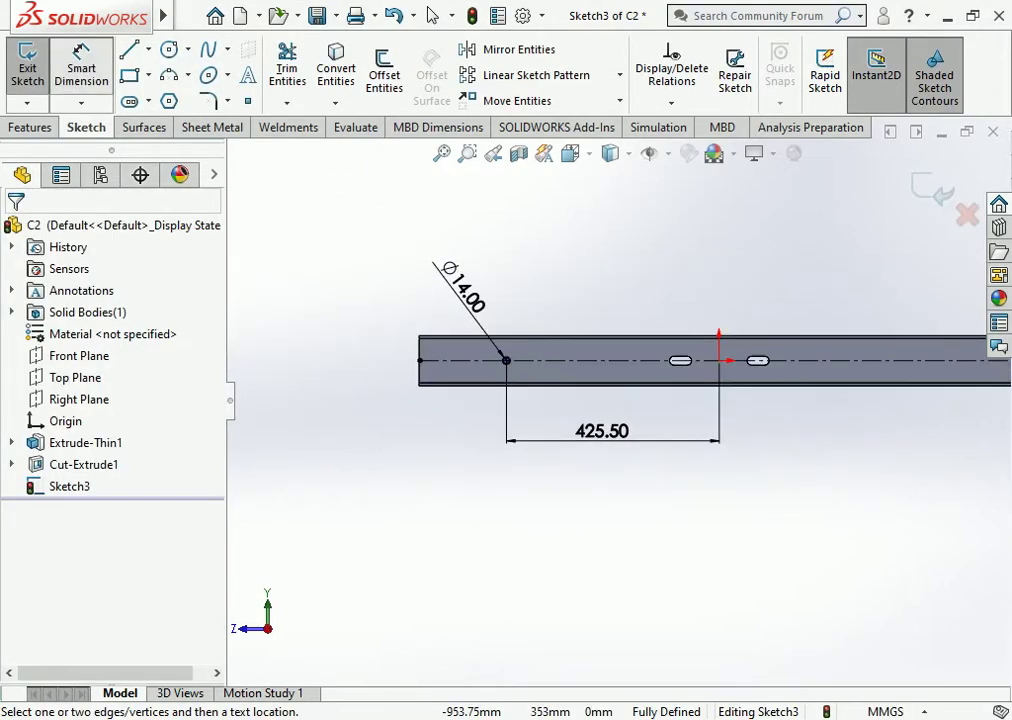
click(432, 15)
Begin mirroring the Ø14 circle, then cancel because no mirror line exists yet.
click(519, 49)
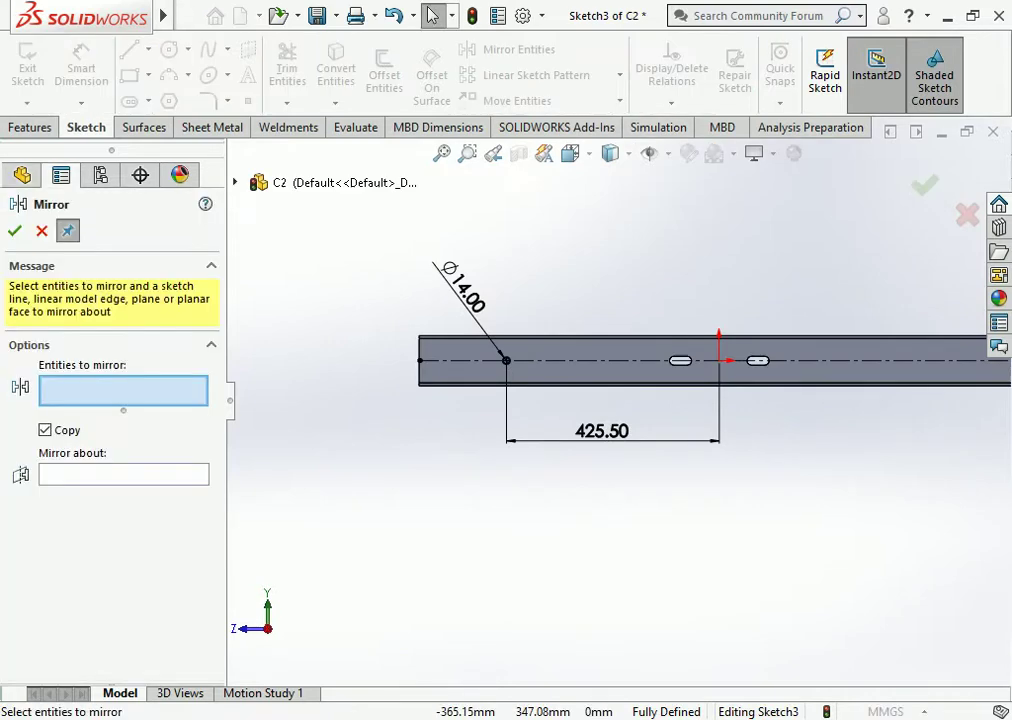
scroll(478, 364, down, 1)
scroll(478, 364, down, 2)
click(527, 356)
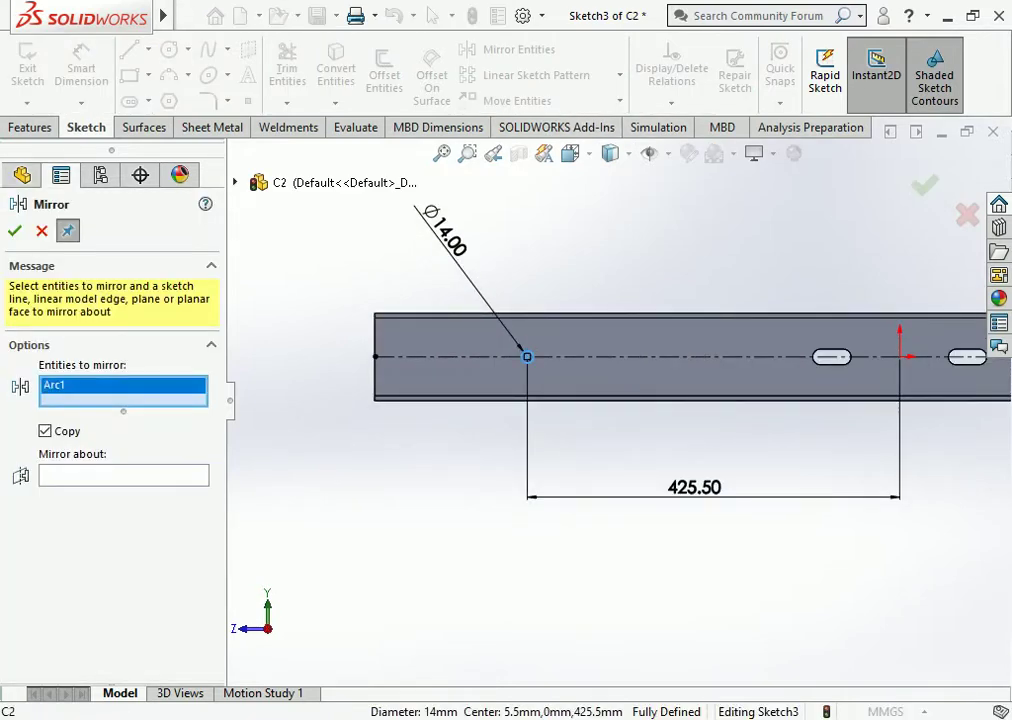
scroll(616, 400, up, 2)
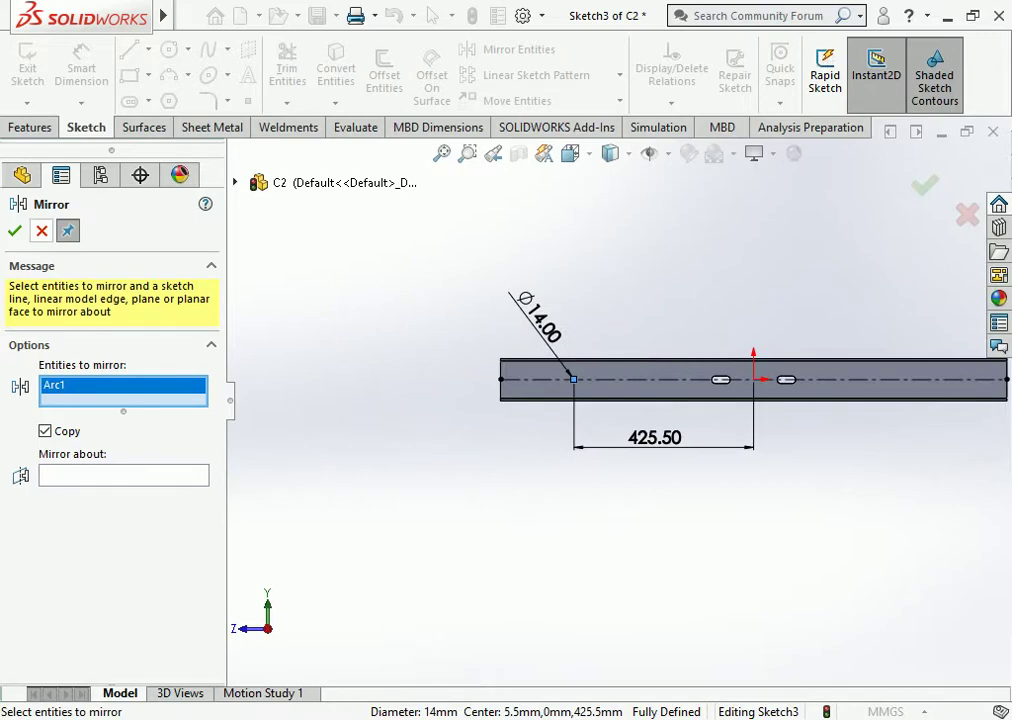
key(Escape)
Draw a vertical centreline upward from the origin.
click(148, 49)
click(158, 99)
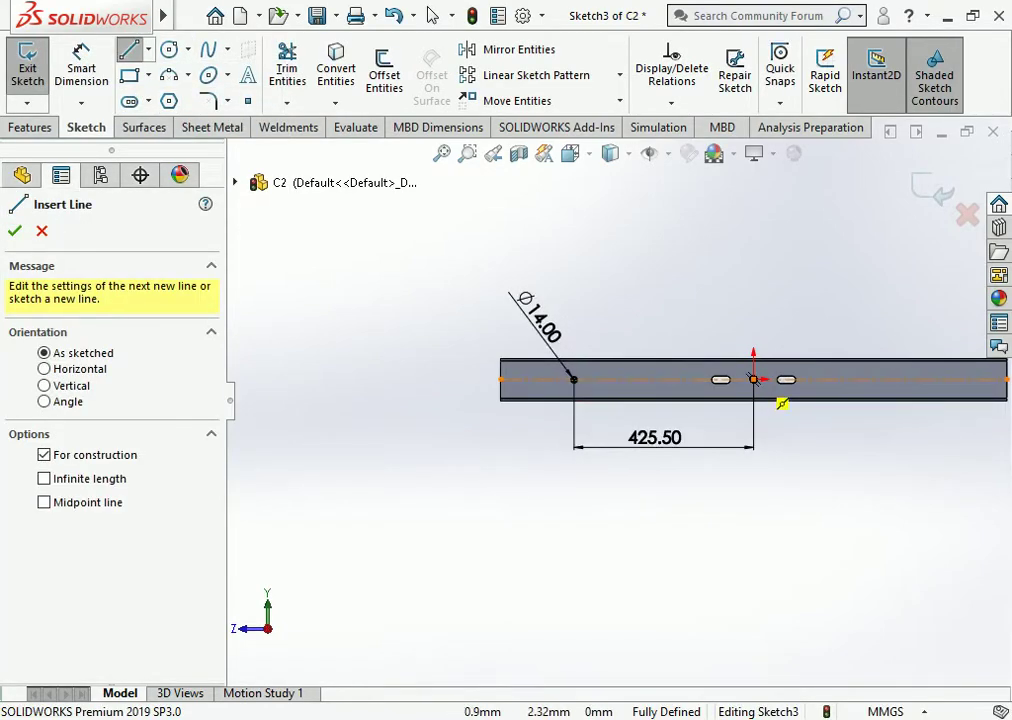
click(753, 400)
click(753, 327)
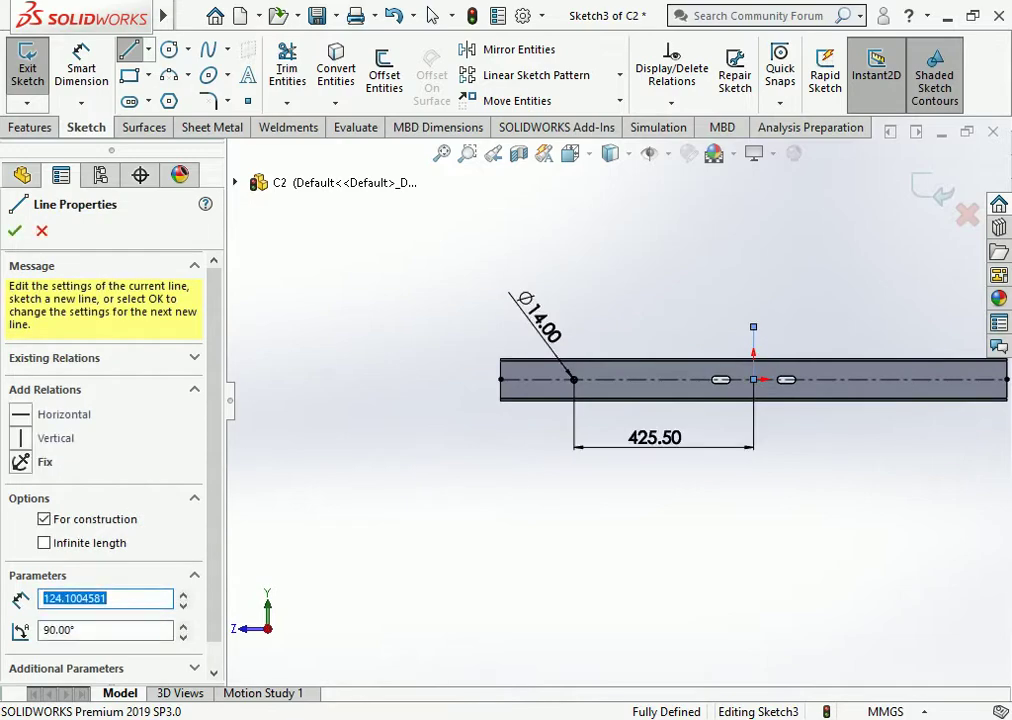
key(Escape)
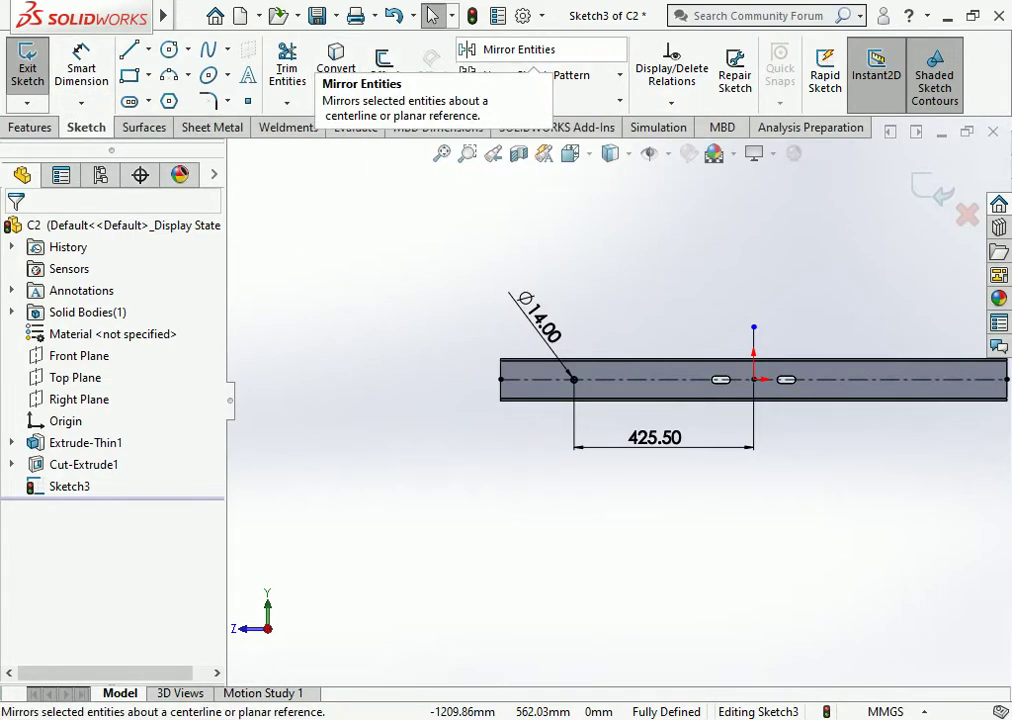
Mirror the Ø14 circle about the vertical centreline to the right of the origin.
click(505, 49)
scroll(564, 339, down, 3)
scroll(564, 339, down, 2)
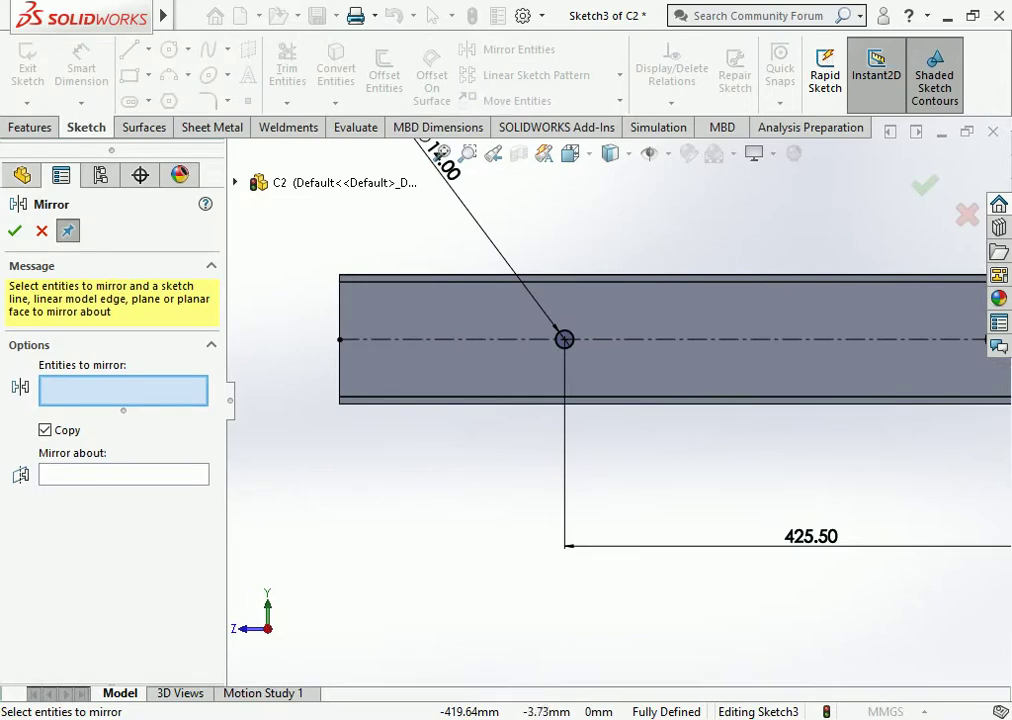
click(564, 339)
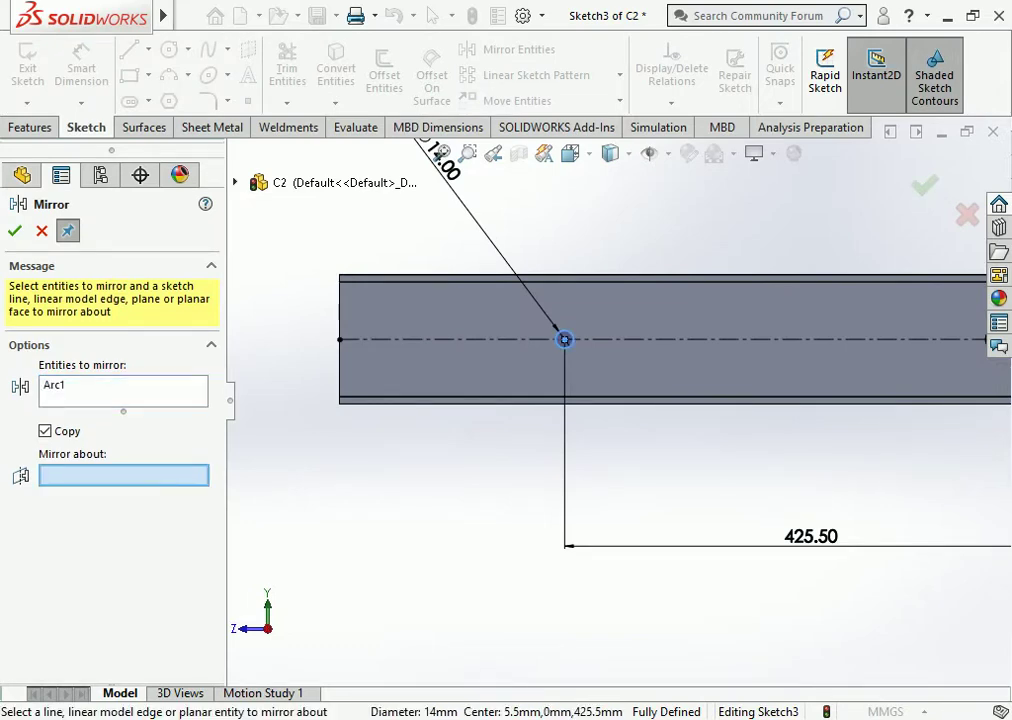
scroll(617, 399, up, 3)
click(617, 400)
scroll(617, 400, up, 2)
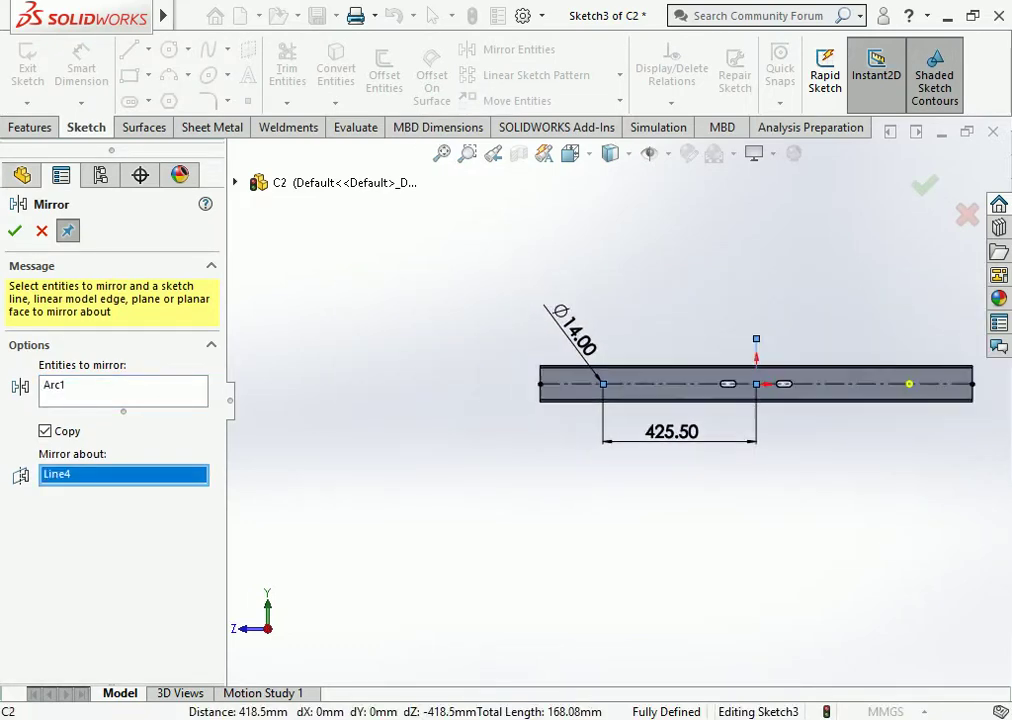
key(Return)
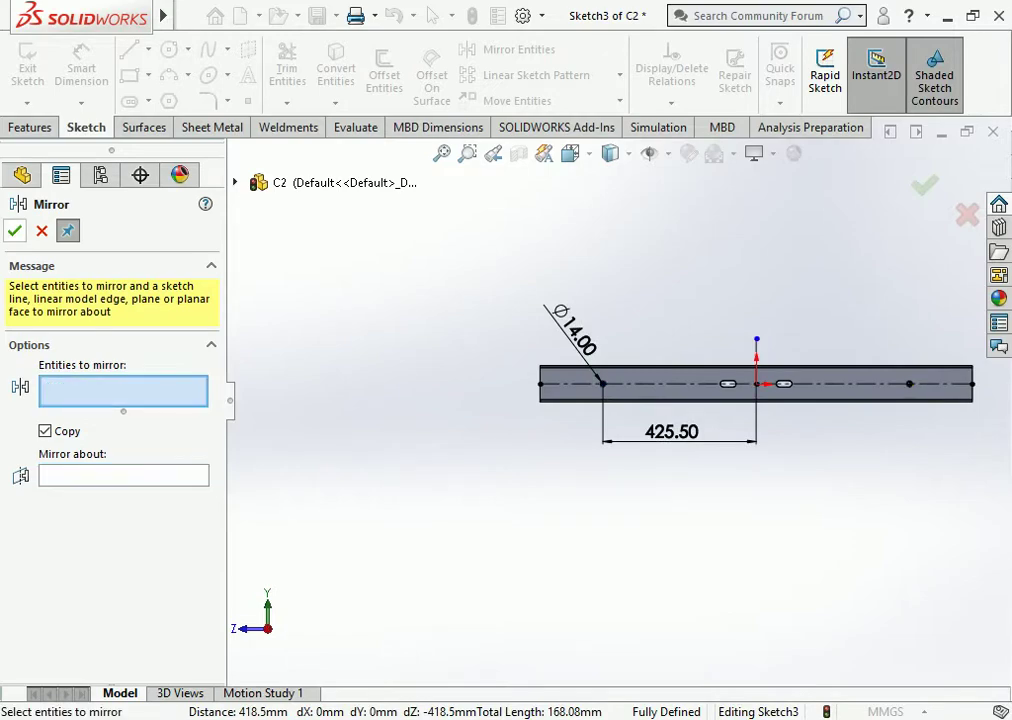
key(Escape)
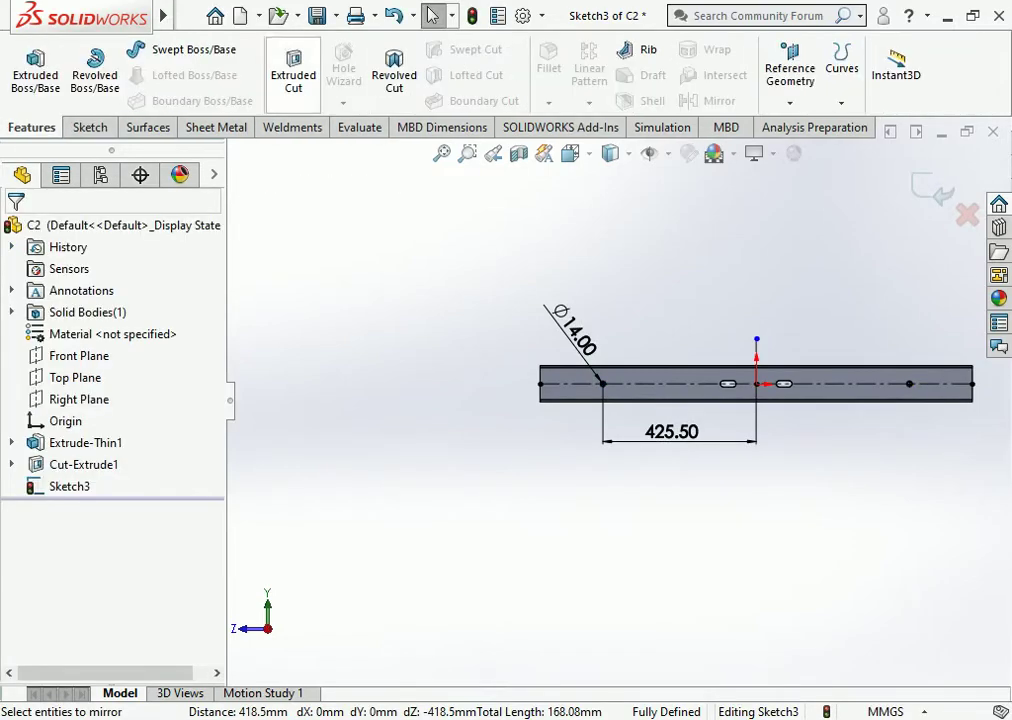
click(293, 75)
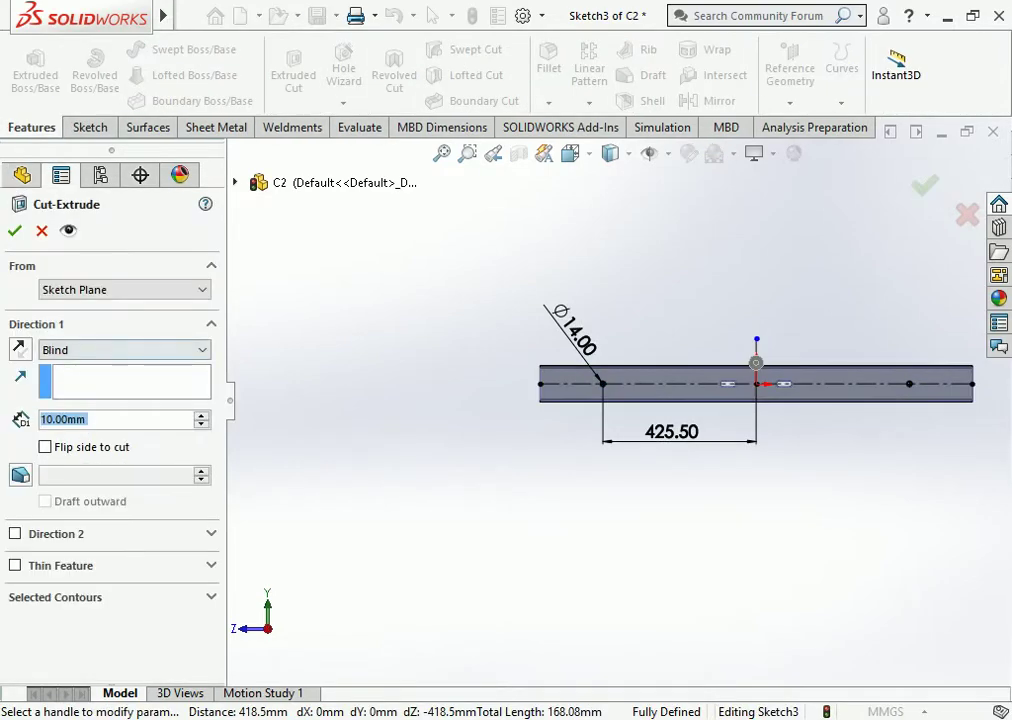
Cut the sketch Through All as Cut-Extrude2 and orbit to an oblique 3D view.
click(124, 349)
click(70, 378)
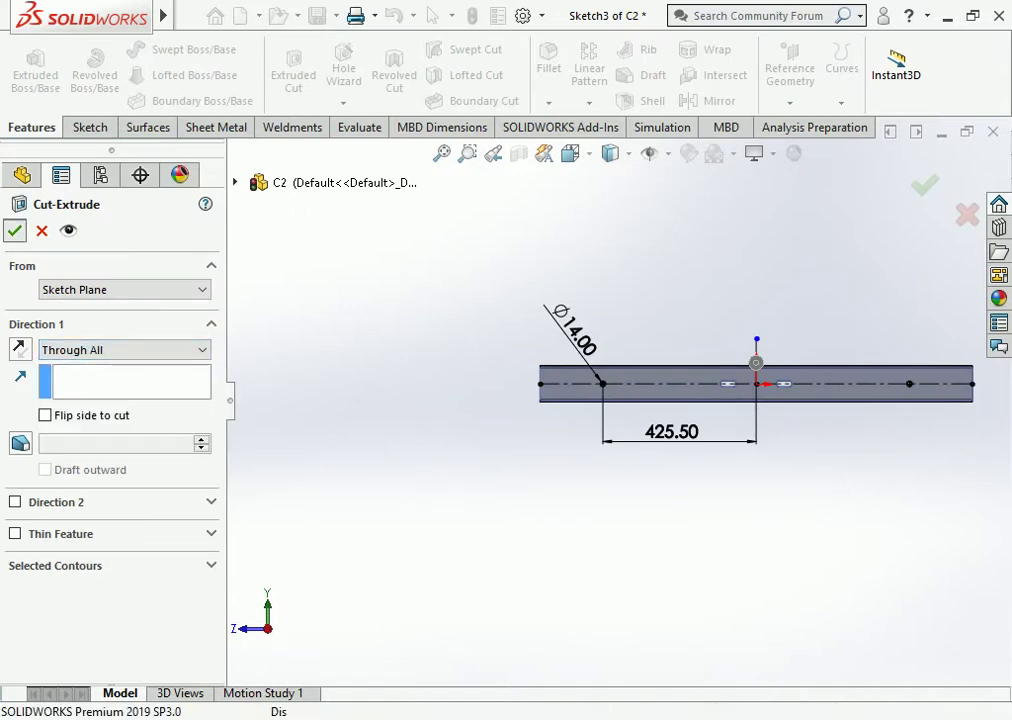
click(14, 230)
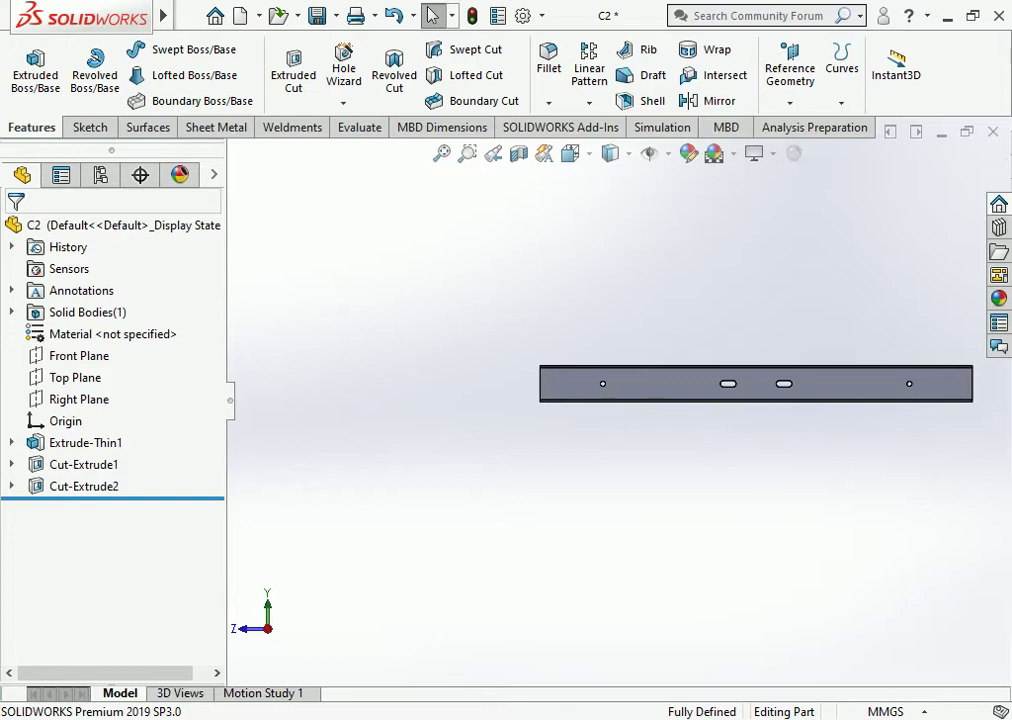
middle_drag(700, 420, 640, 460)
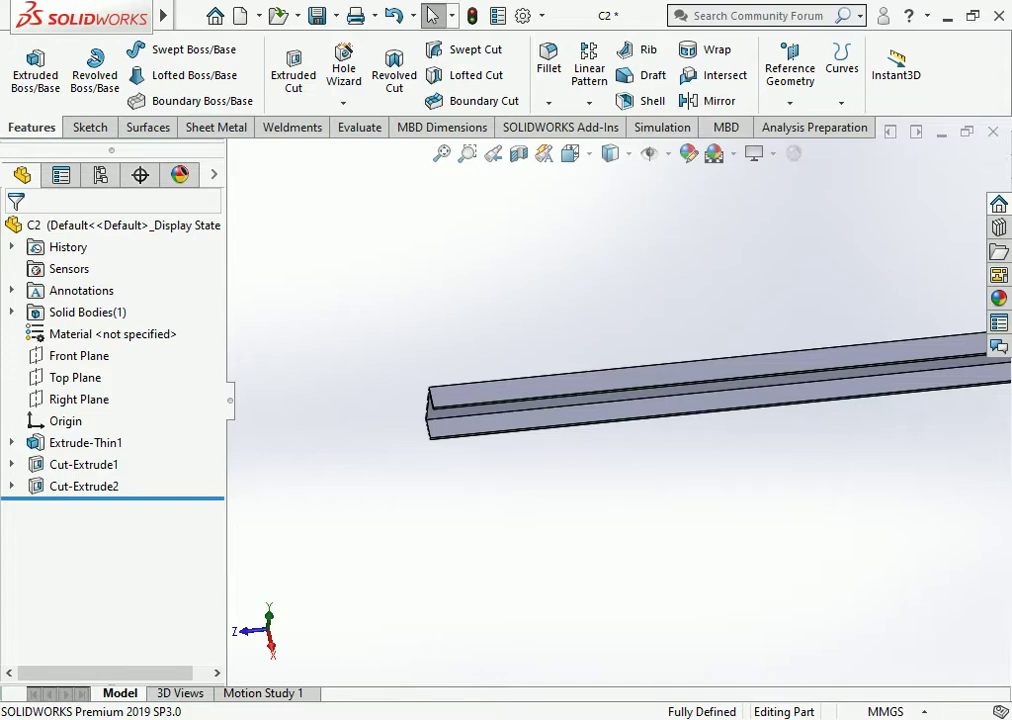
key(Up)
key(Up)
key(Up)
key(Up)
key(Up)
key(Up)
key(Up)
key(Up)
key(Up)
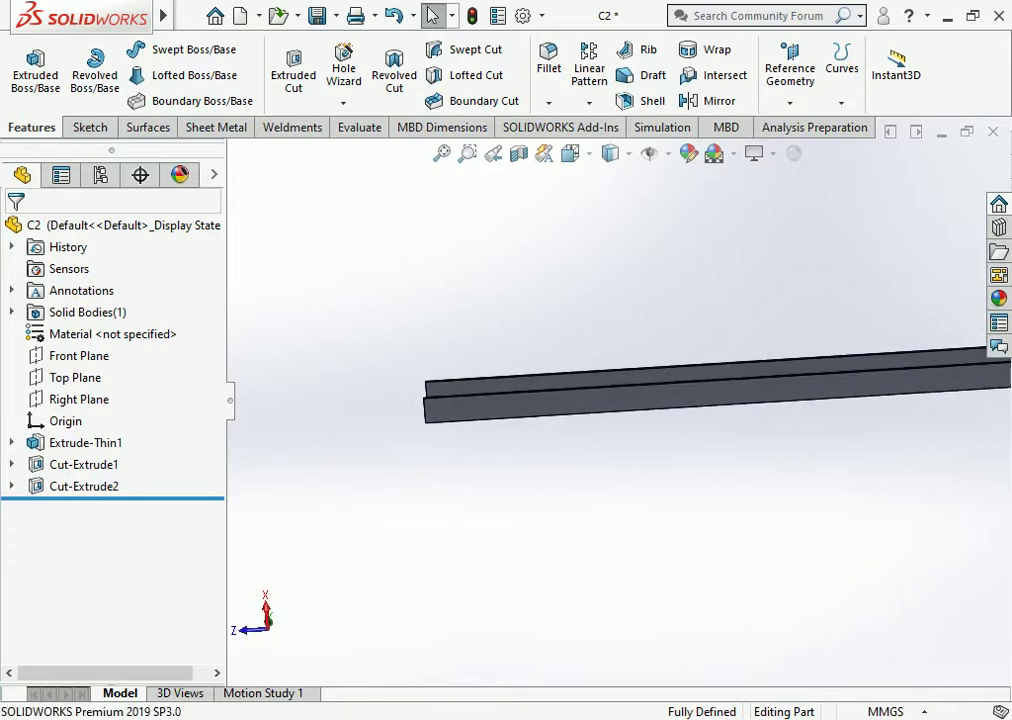
click(690, 378)
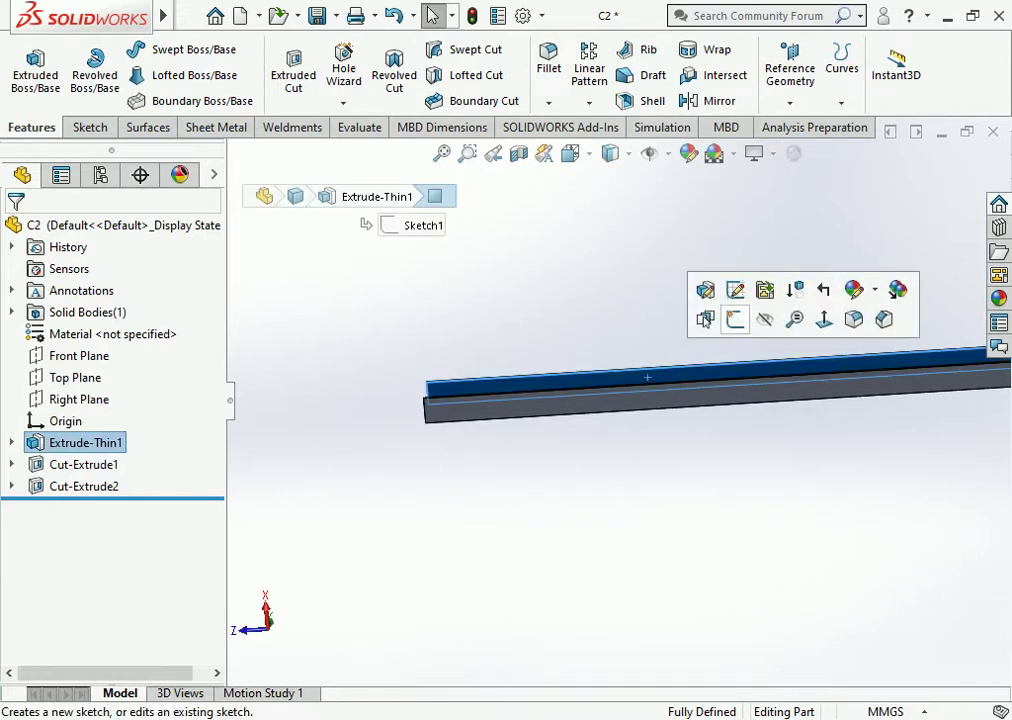
Start a sketch on the top face and draw a centerline along the bar.
click(704, 318)
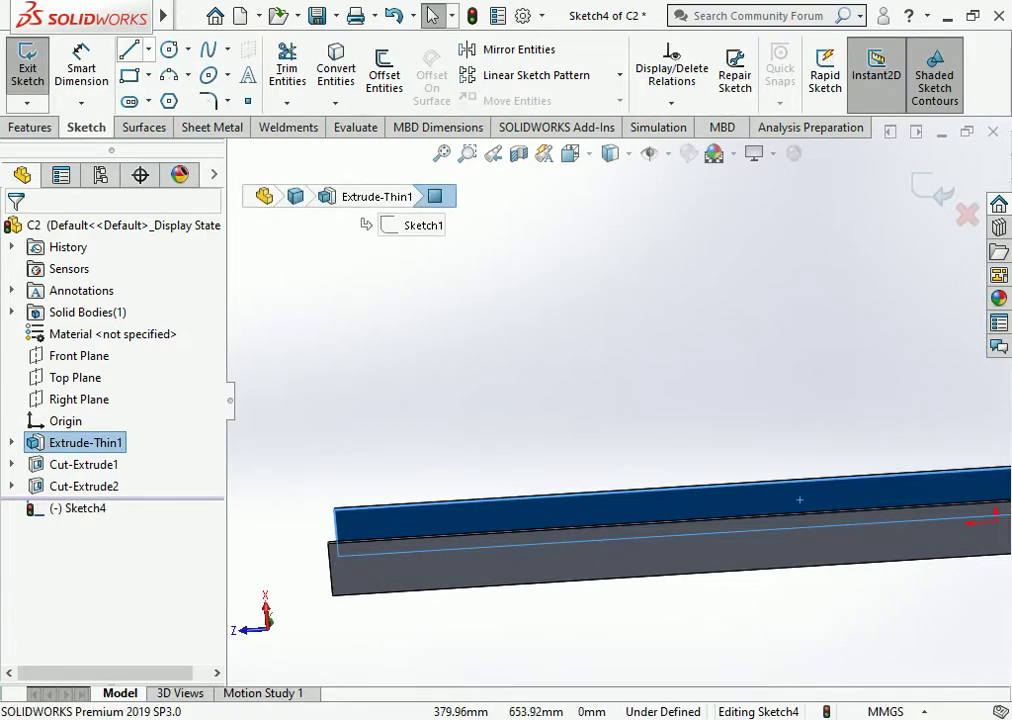
click(148, 49)
click(170, 97)
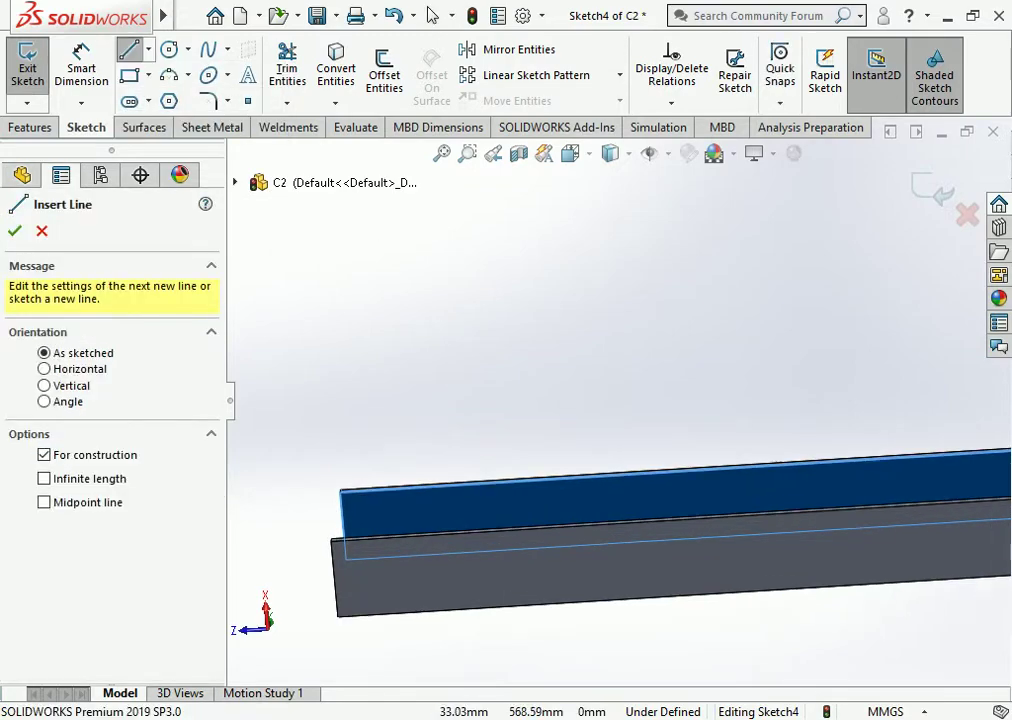
click(370, 553)
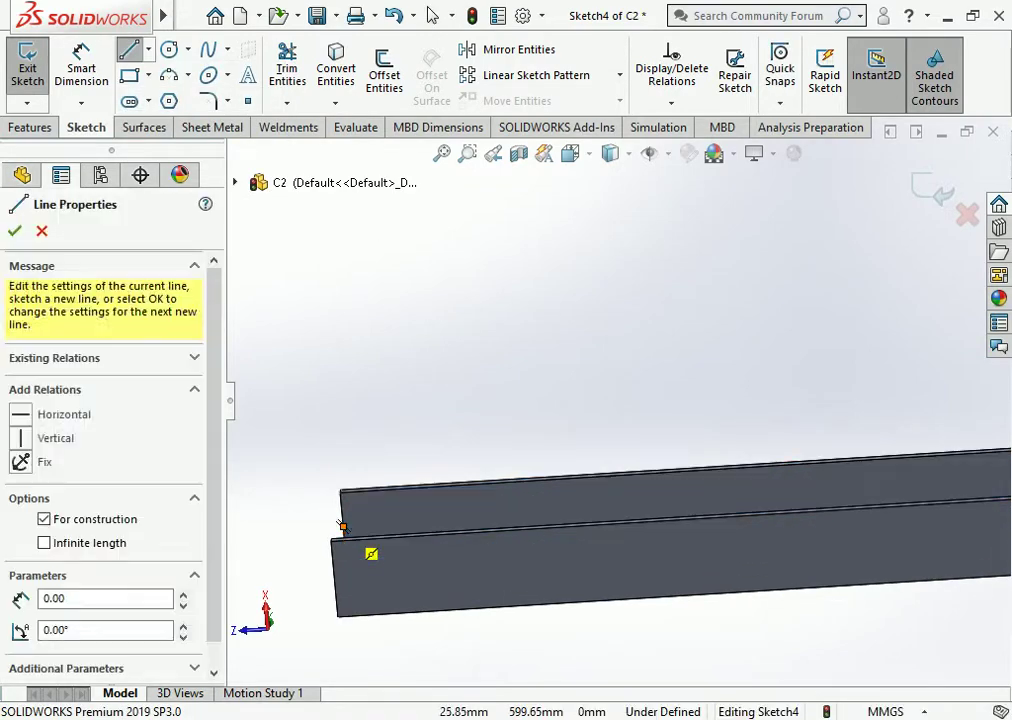
scroll(780, 470, up, 2)
scroll(875, 432, up, 3)
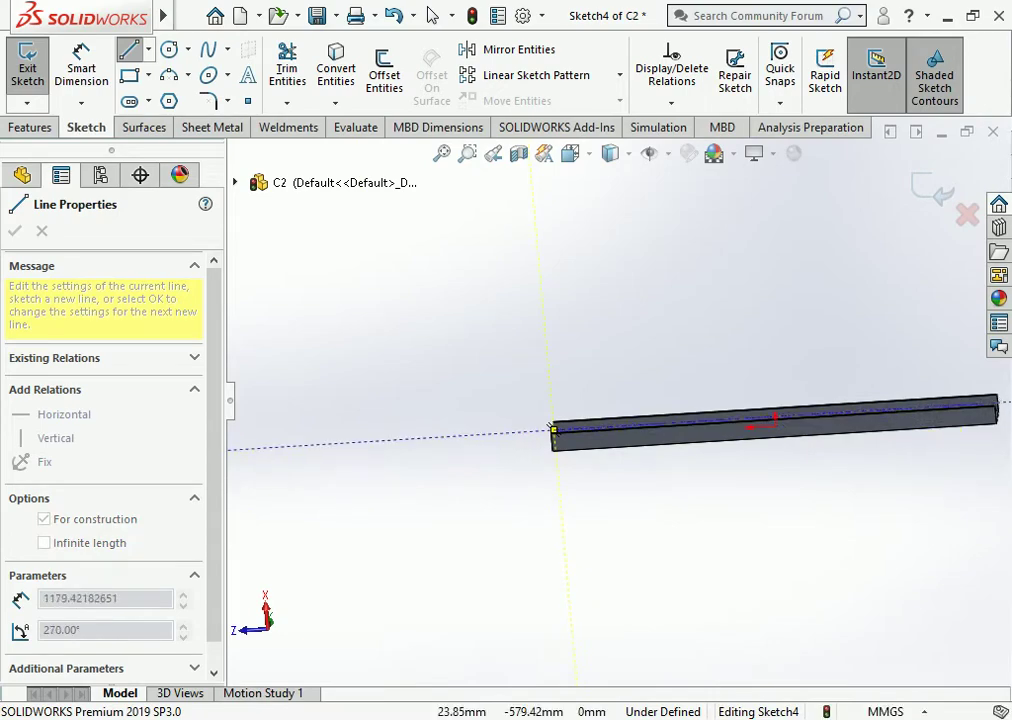
scroll(925, 402, down, 4)
click(934, 401)
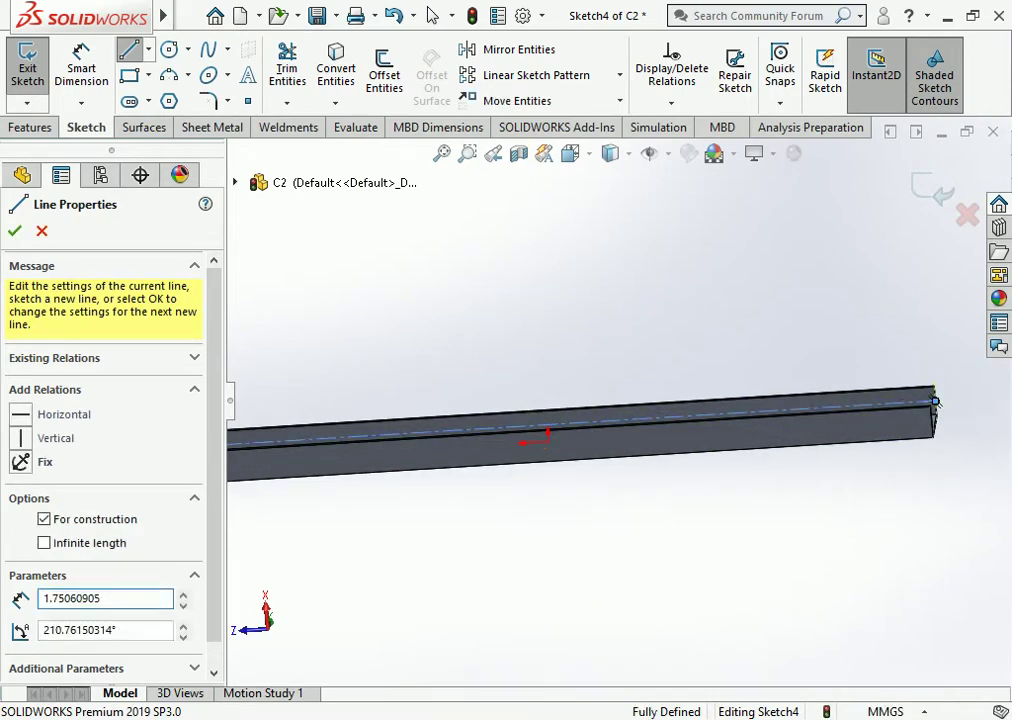
key(Escape)
Draw a circle centred on the centerline near the bar's left end.
click(169, 49)
scroll(517, 451, up, 4)
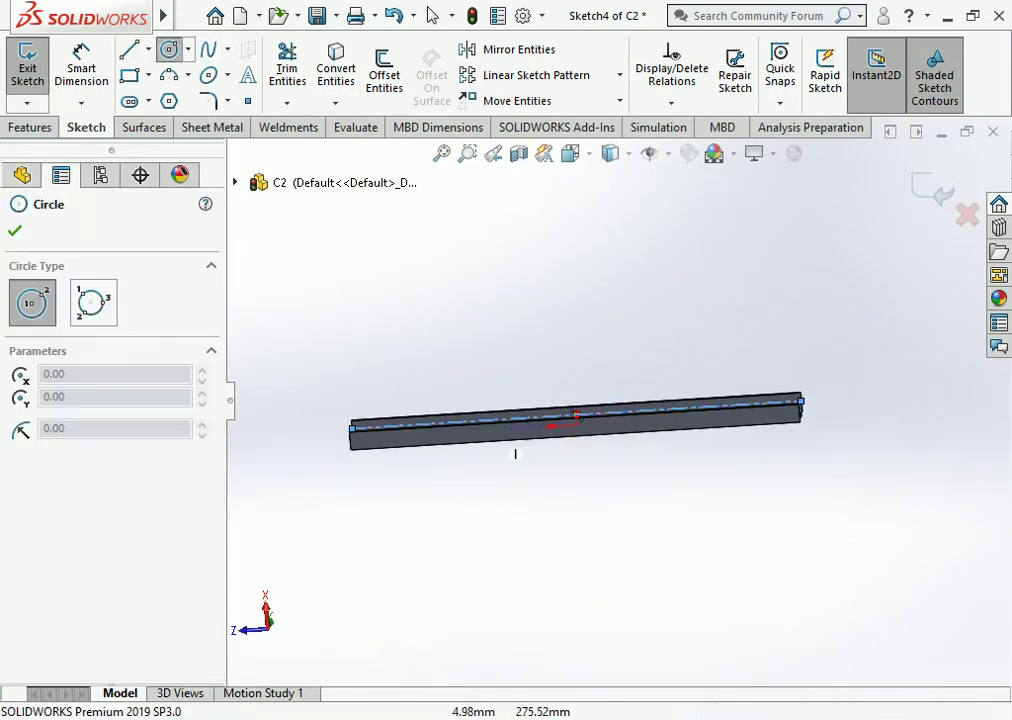
scroll(332, 437, down, 4)
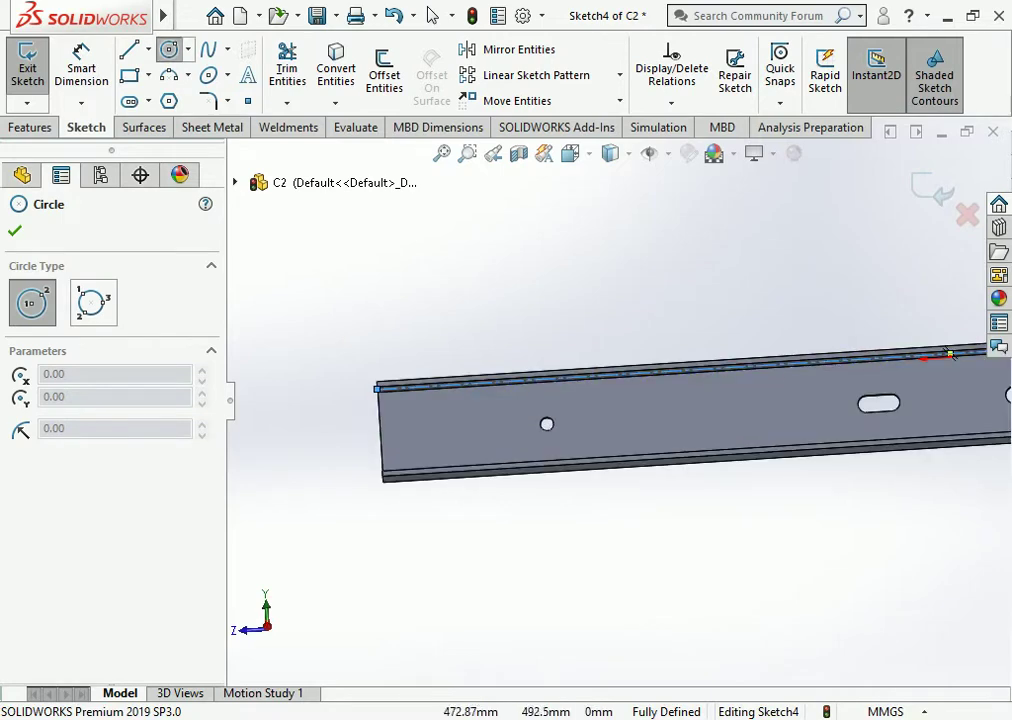
scroll(381, 370, down, 4)
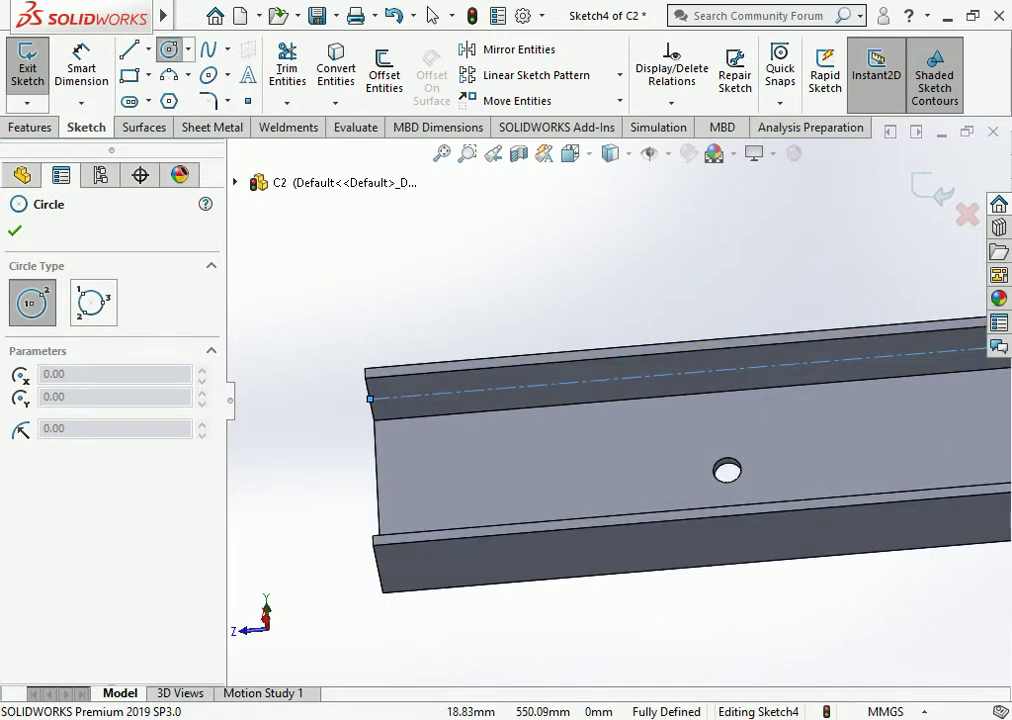
click(467, 392)
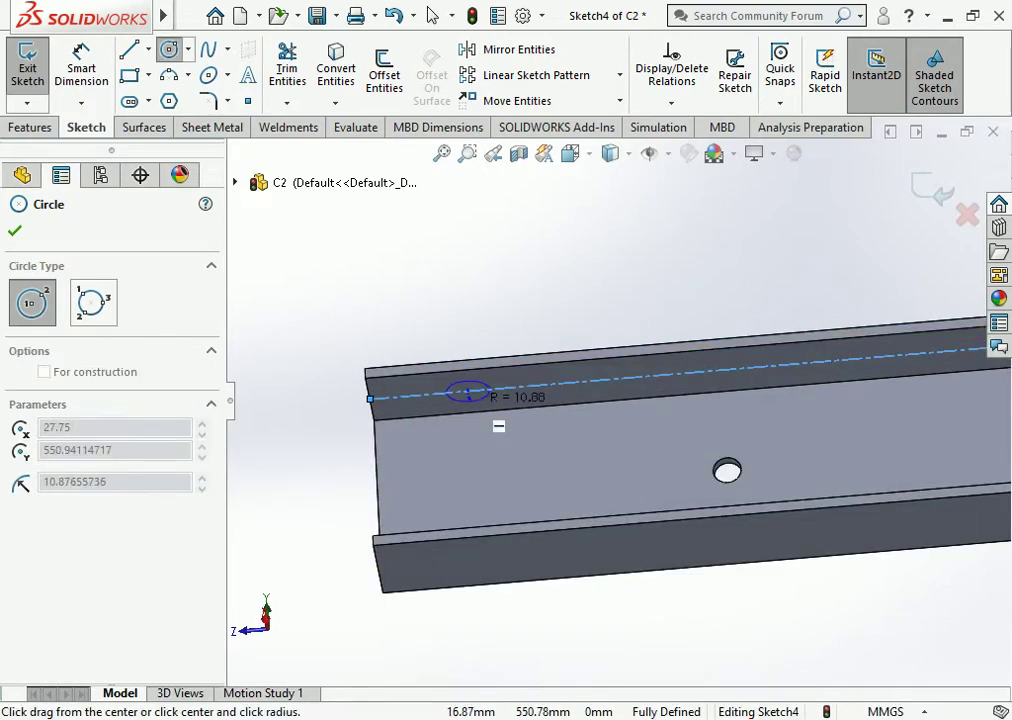
click(490, 391)
Dimension the circle Ø22 and its centre 50 mm from the left end.
click(81, 65)
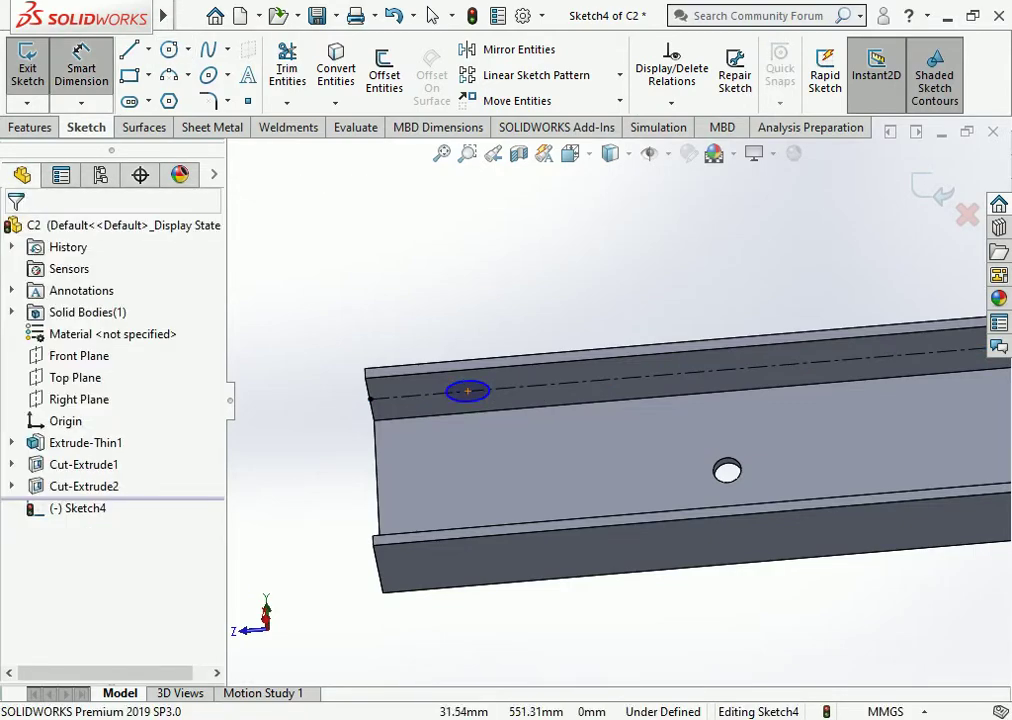
click(467, 391)
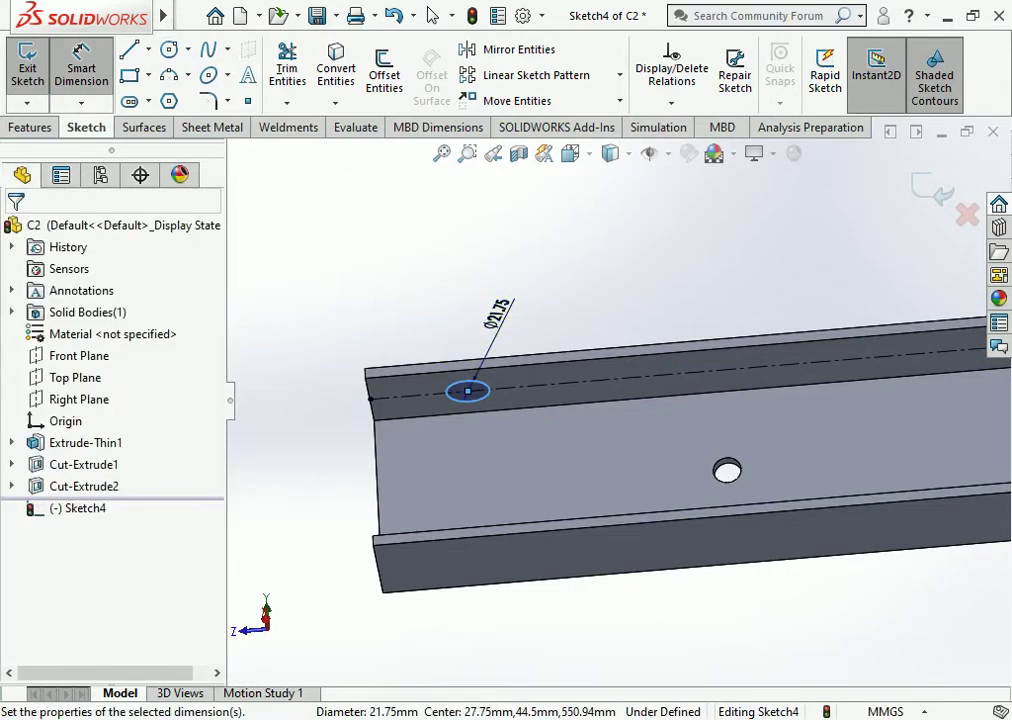
click(470, 316)
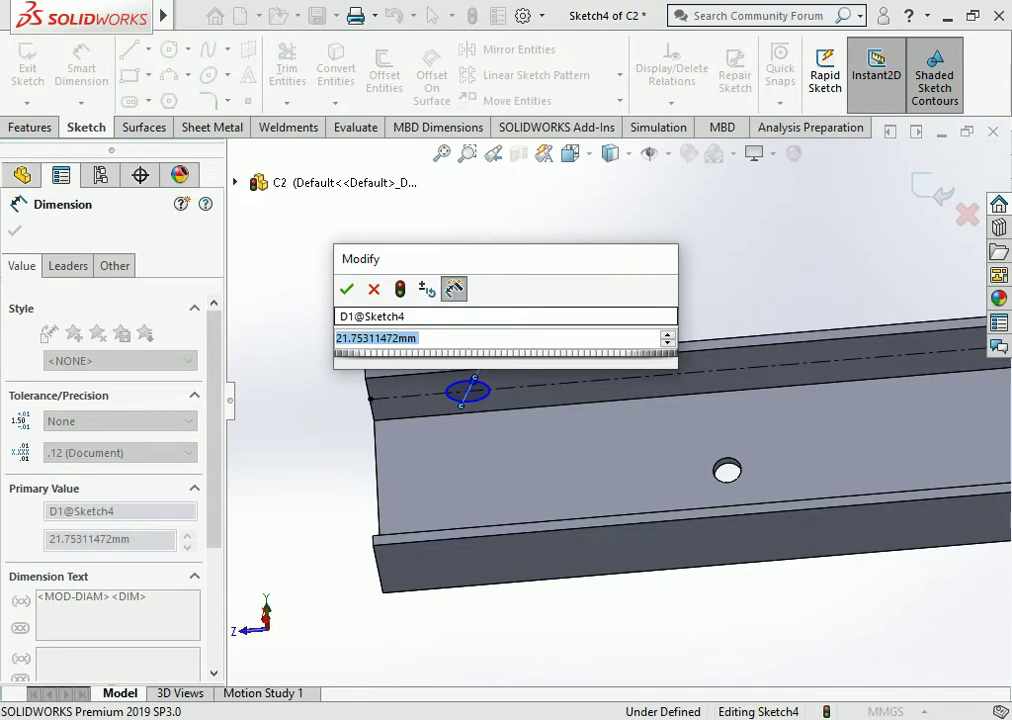
text(22)
key(Return)
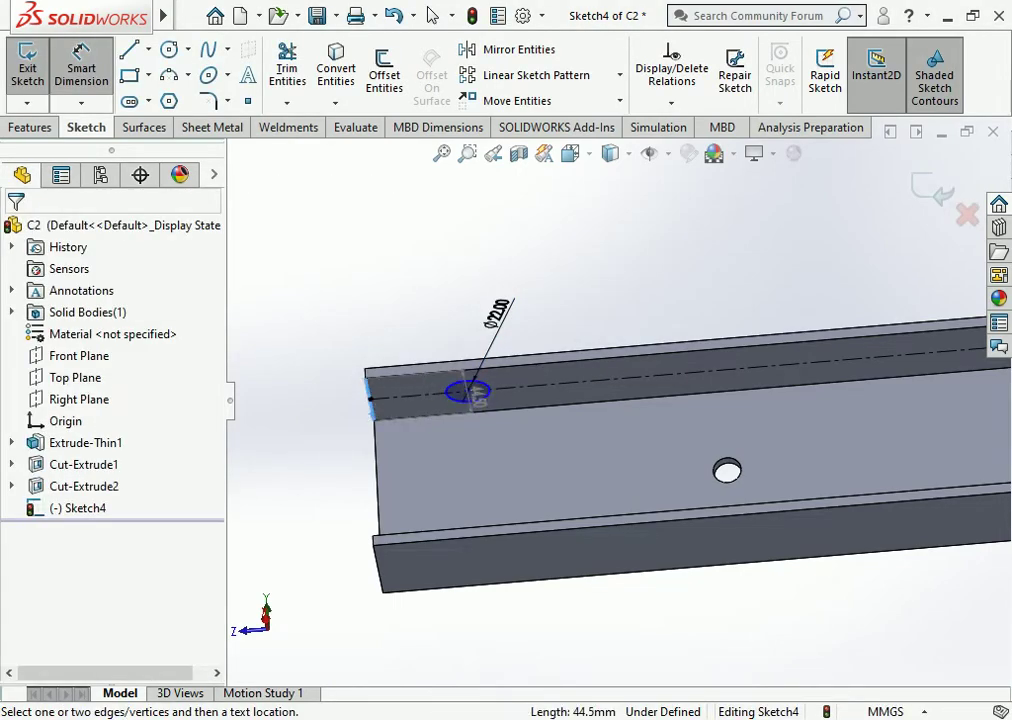
click(470, 391)
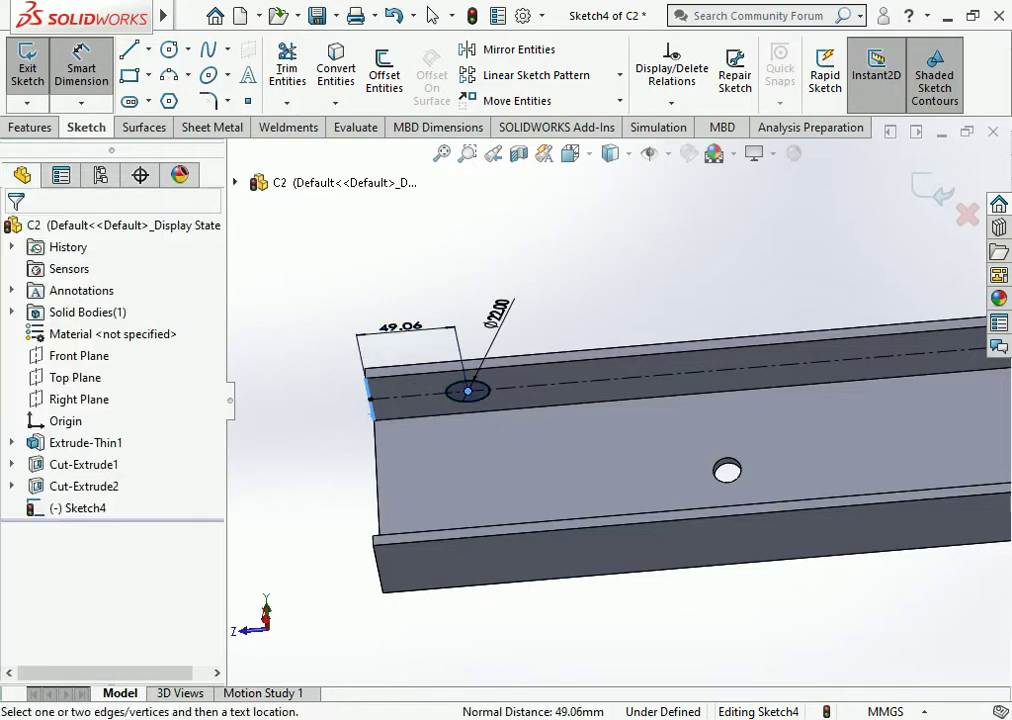
click(410, 335)
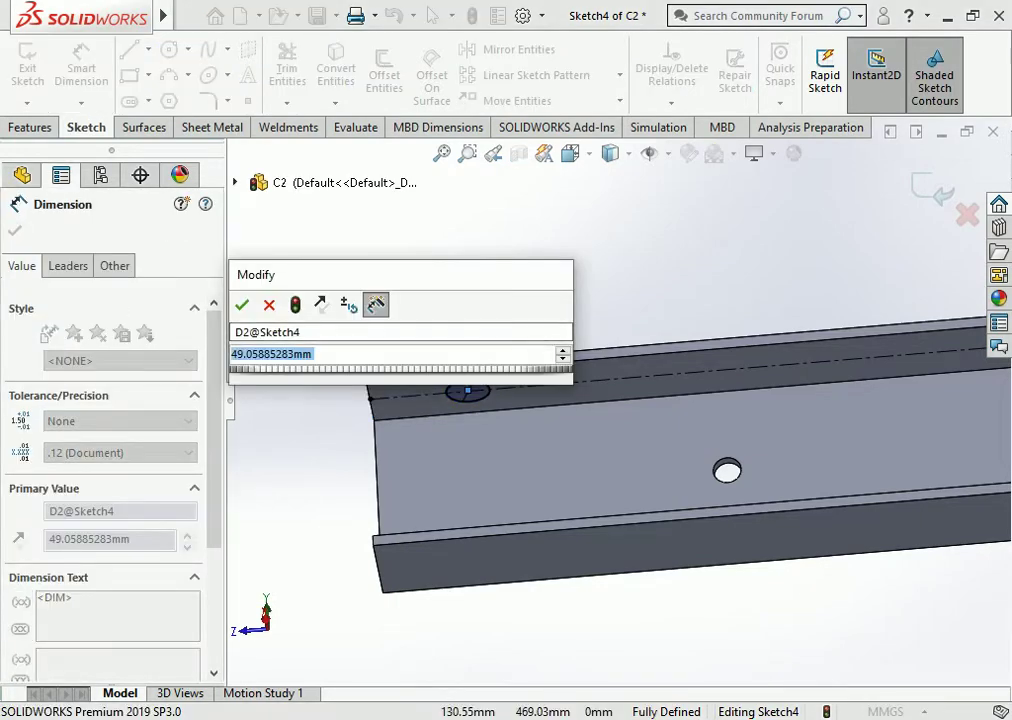
text(50)
key(Return)
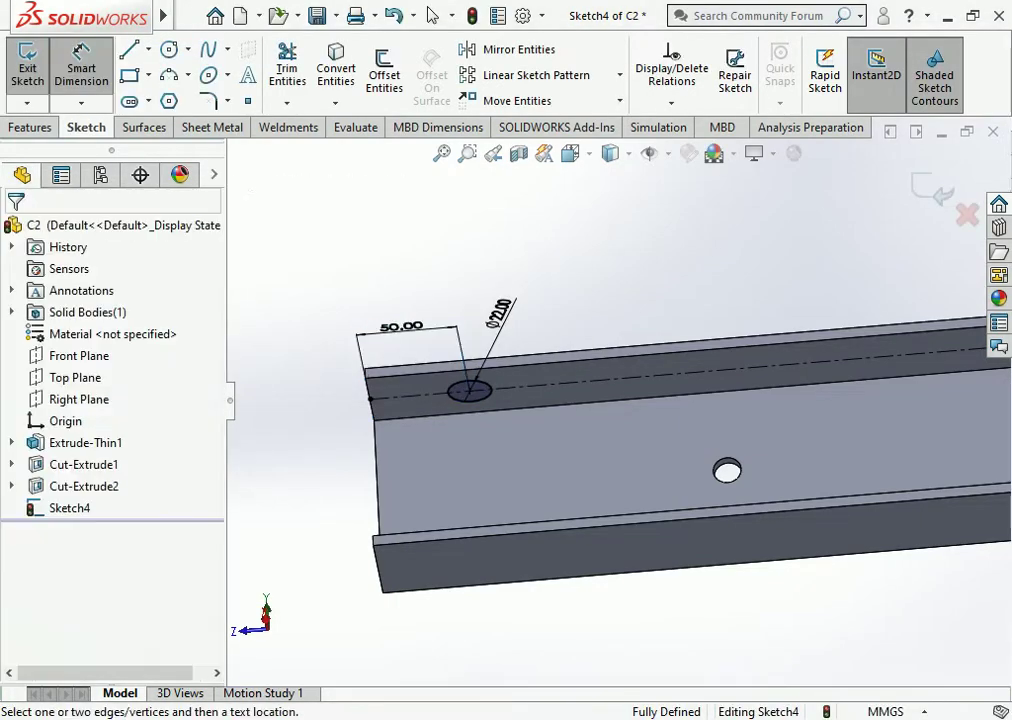
scroll(531, 400, up, 3)
mouse_move(531, 400)
middle_down()
mouse_move(576, 401)
mouse_move(480, 415)
middle_up()
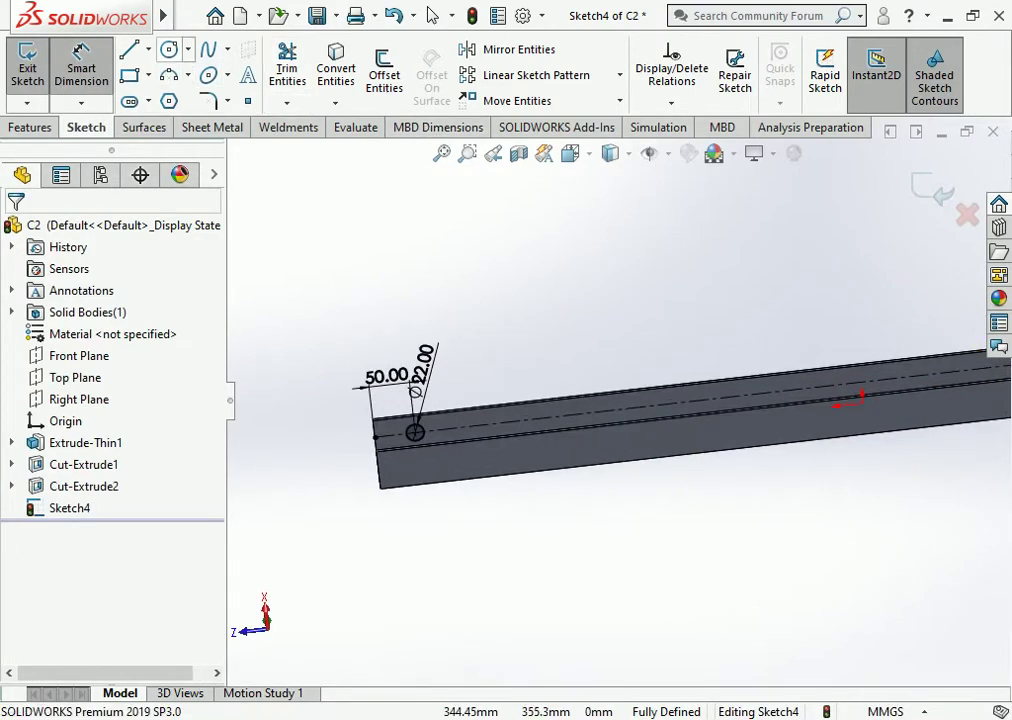
Draw a short vertical centerline at the middle of the flange.
click(148, 49)
click(170, 99)
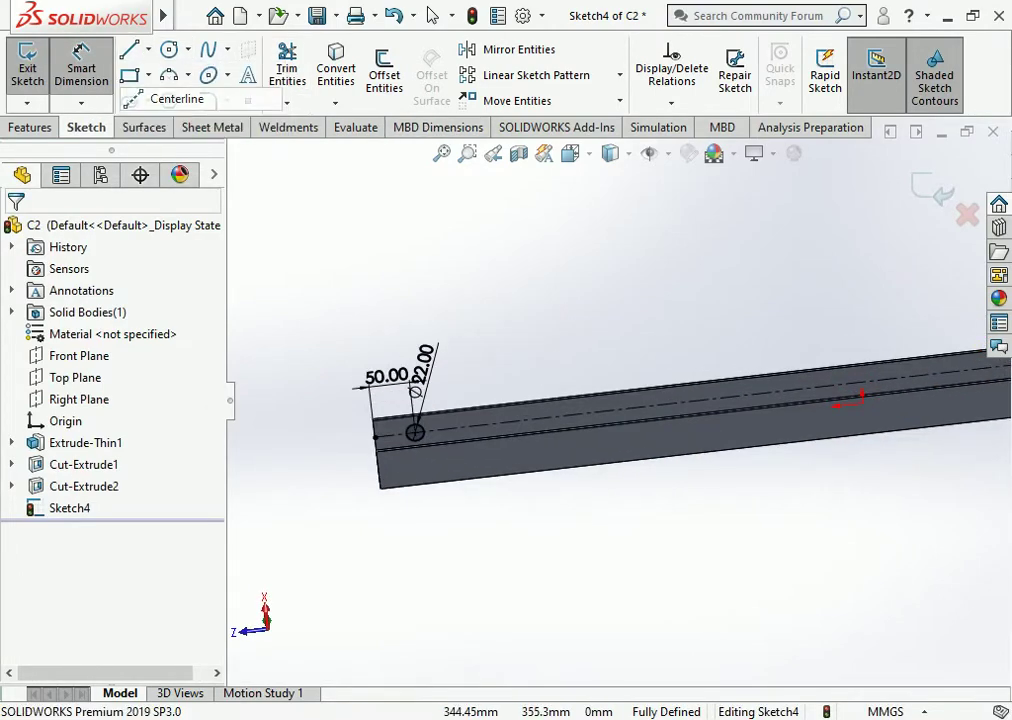
click(861, 382)
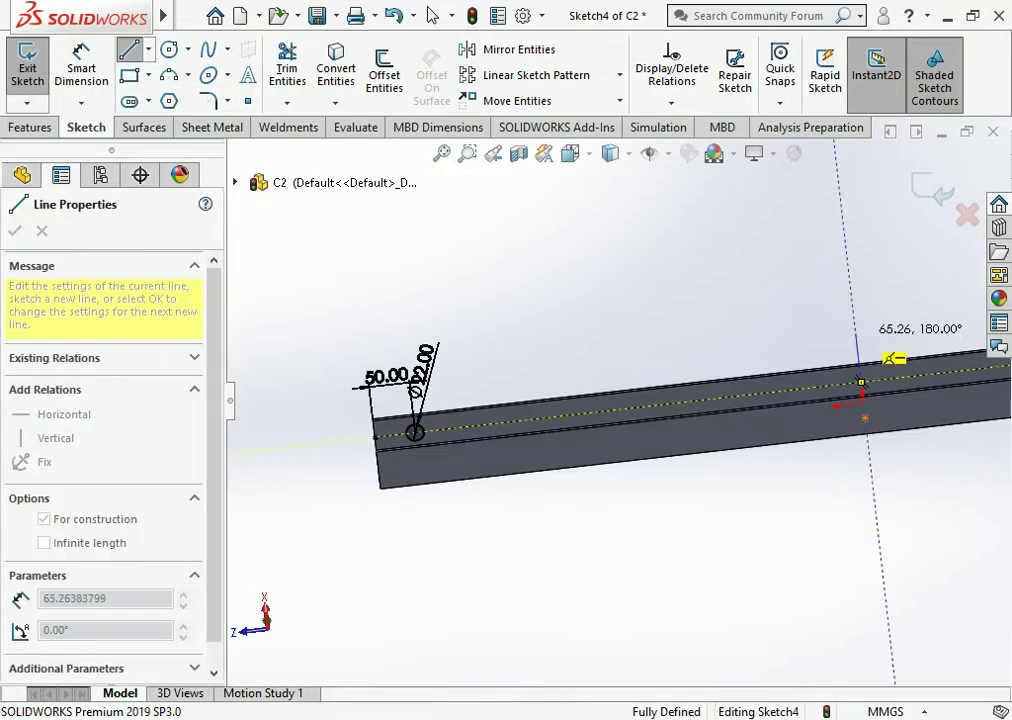
key(Escape)
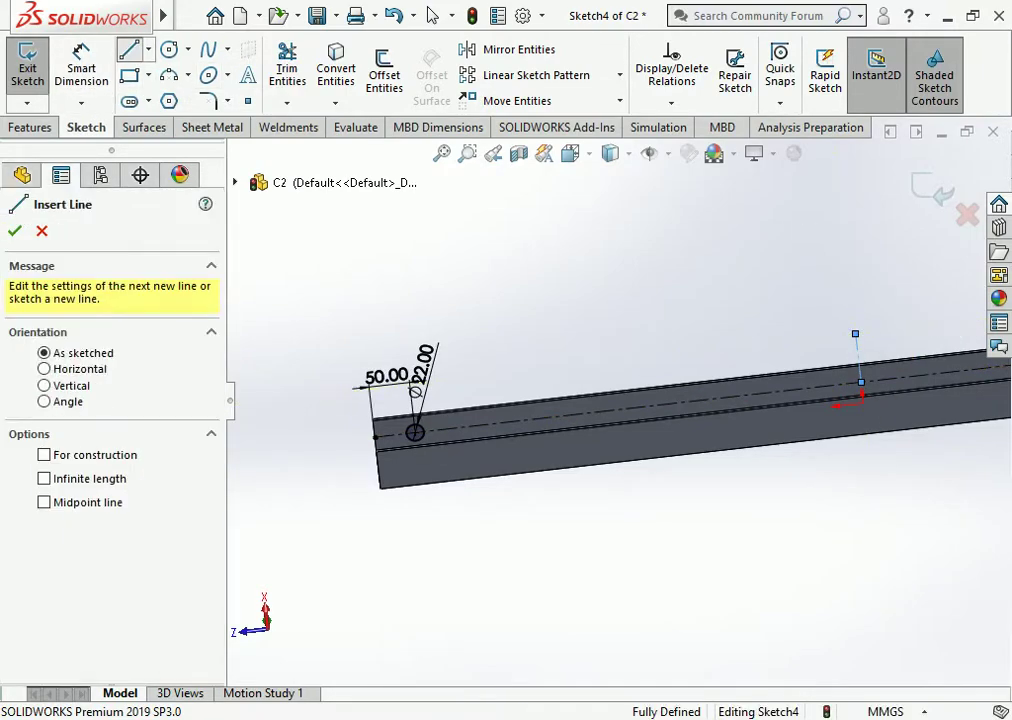
key(Escape)
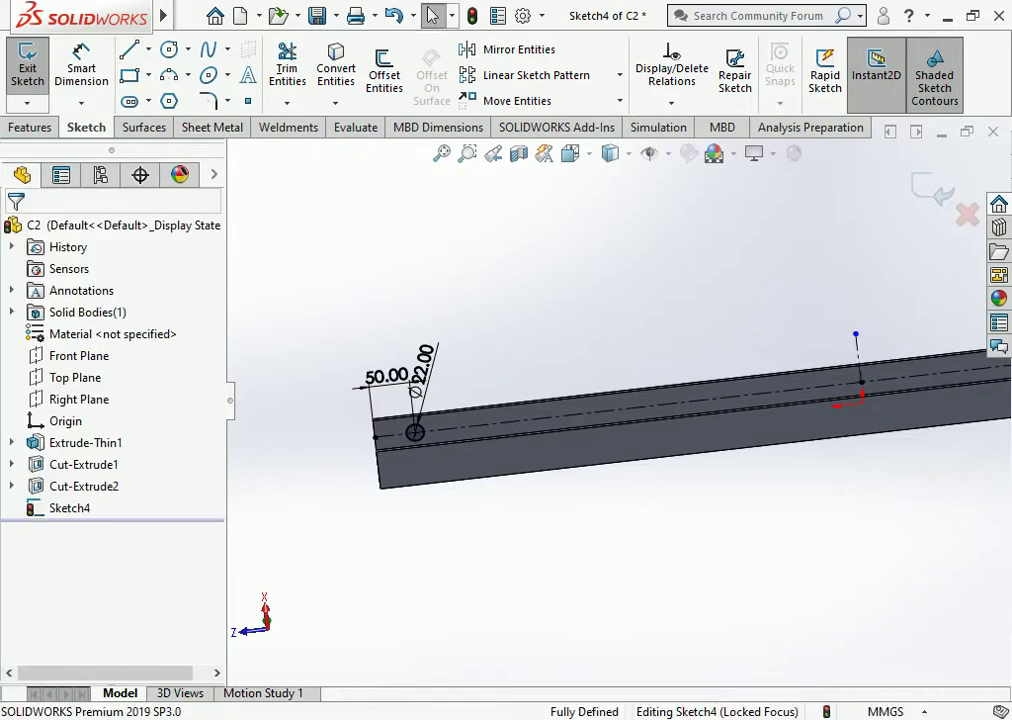
Mirror the Ø22 circle about the vertical centerline to the opposite end.
click(510, 49)
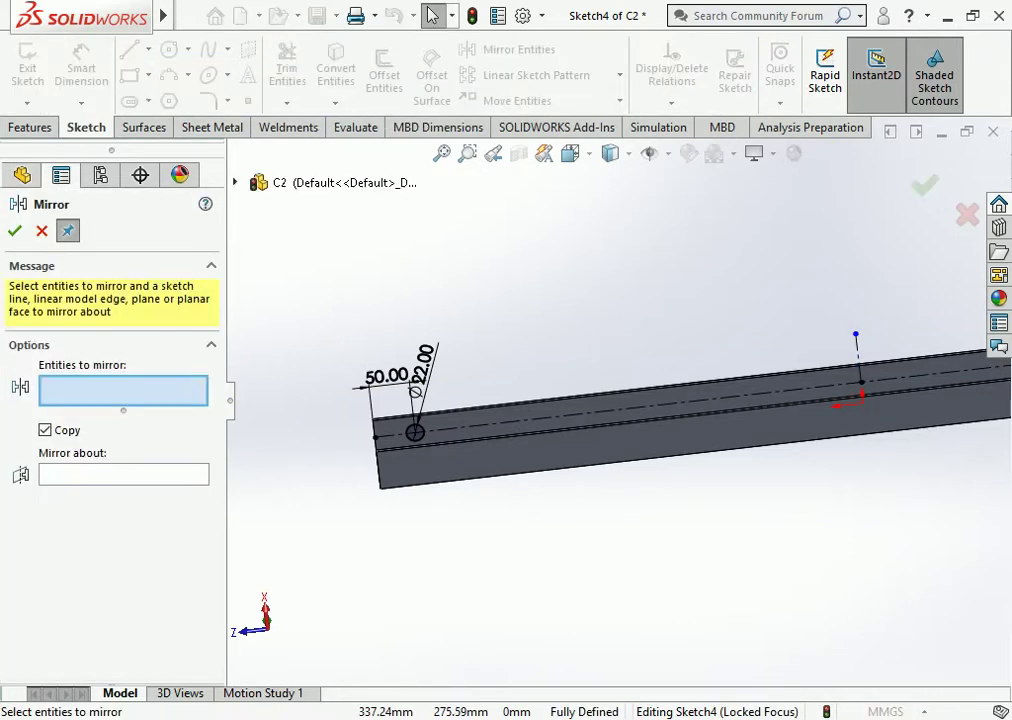
click(415, 432)
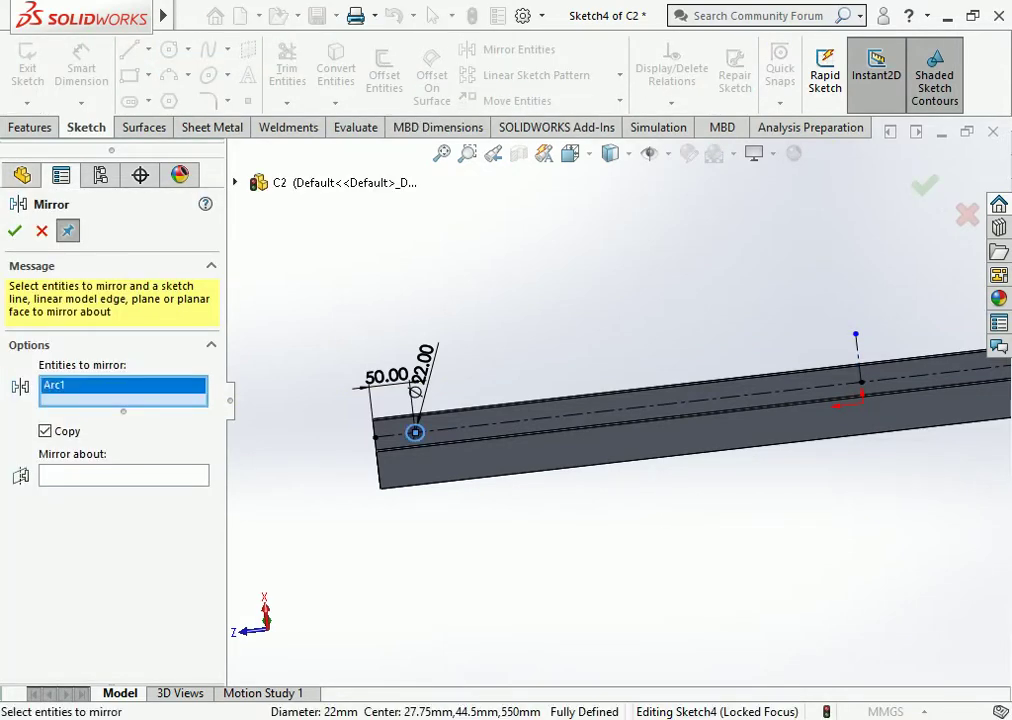
click(123, 475)
click(858, 357)
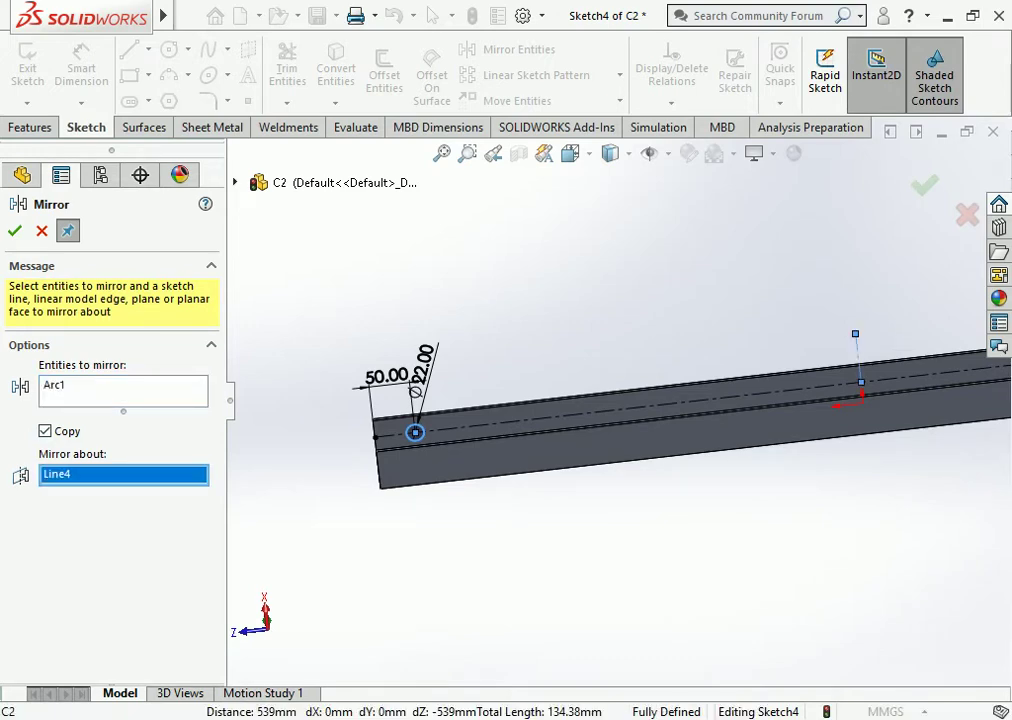
key(Return)
scroll(633, 462, up, 3)
scroll(633, 462, up, 2)
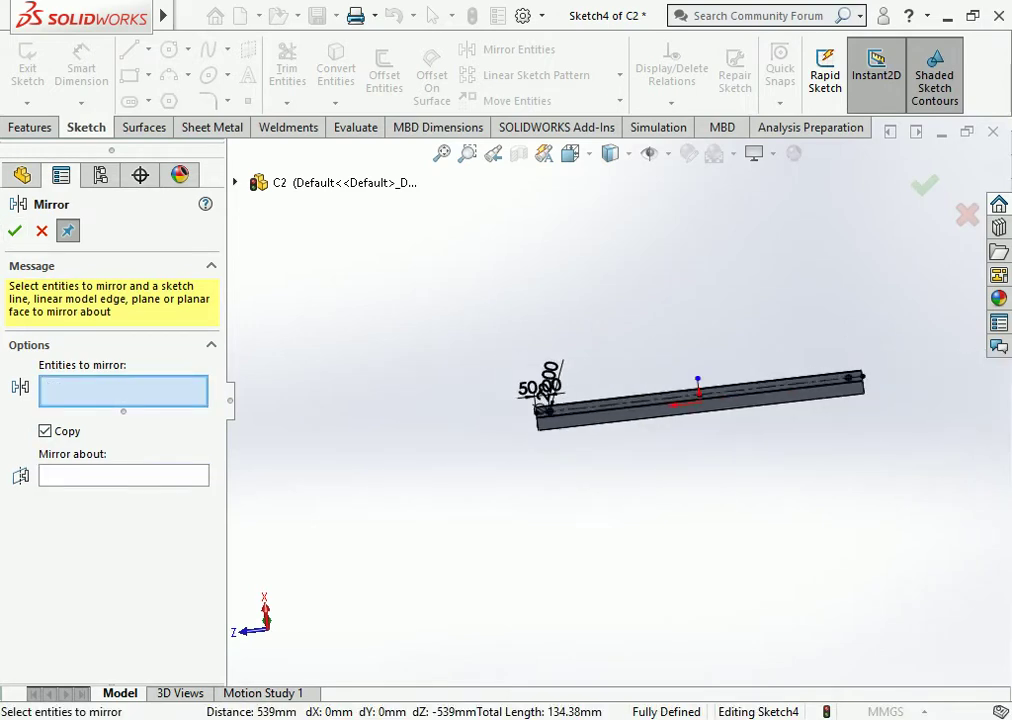
scroll(633, 462, down, 1)
key(Escape)
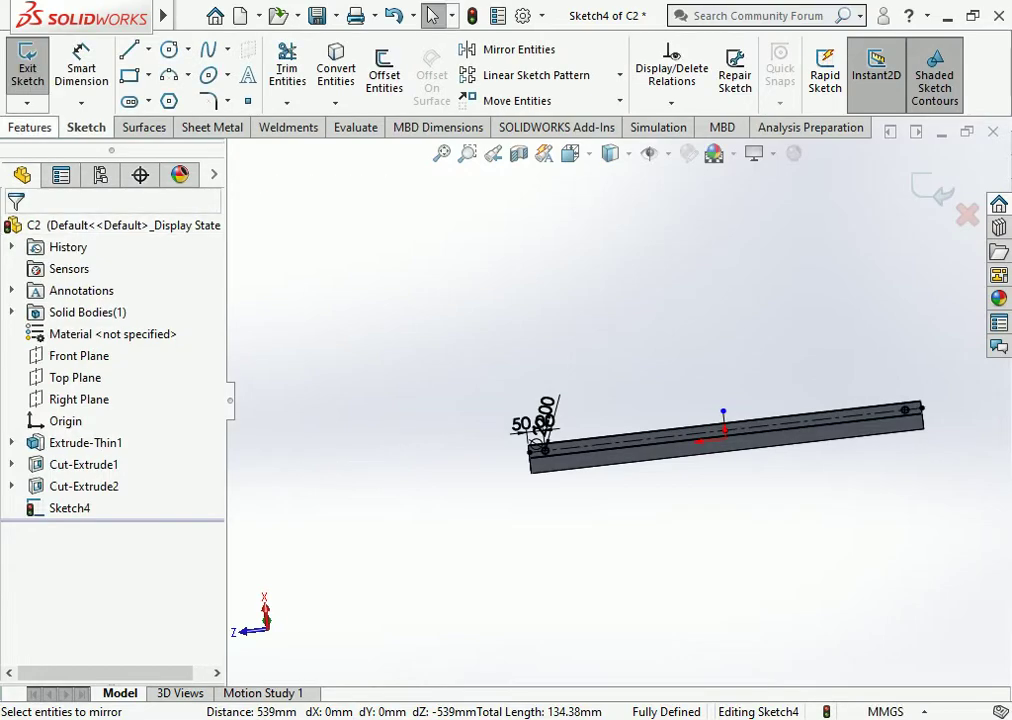
Cut the Ø22 holes Through All - Both as Cut-Extrude3, then save C2.
click(30, 127)
click(293, 72)
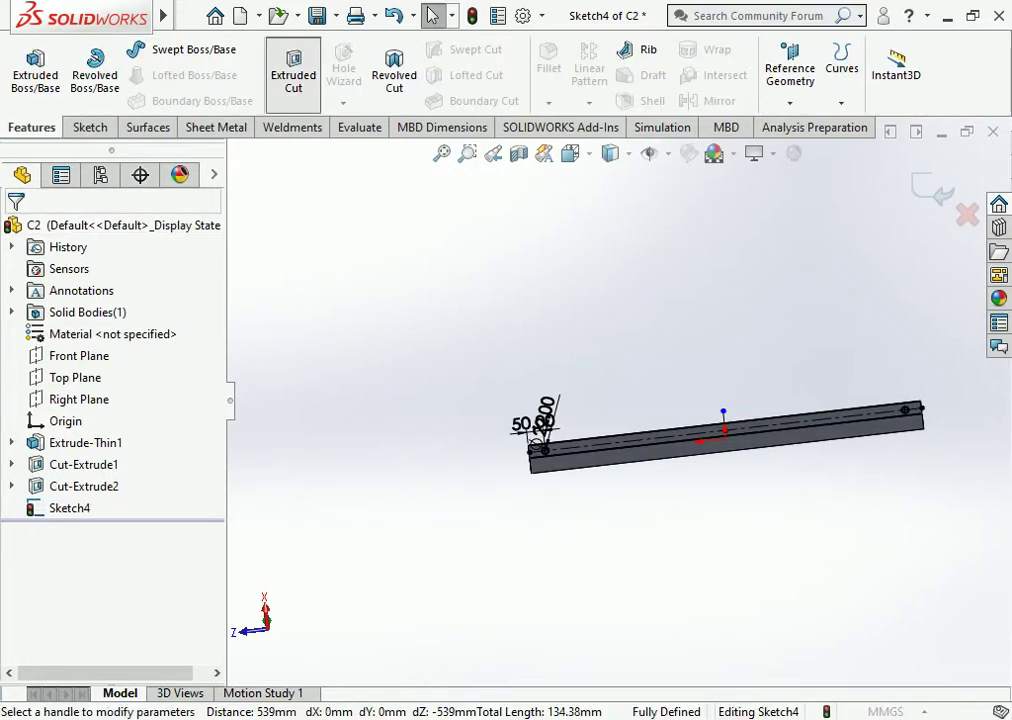
click(124, 349)
click(70, 406)
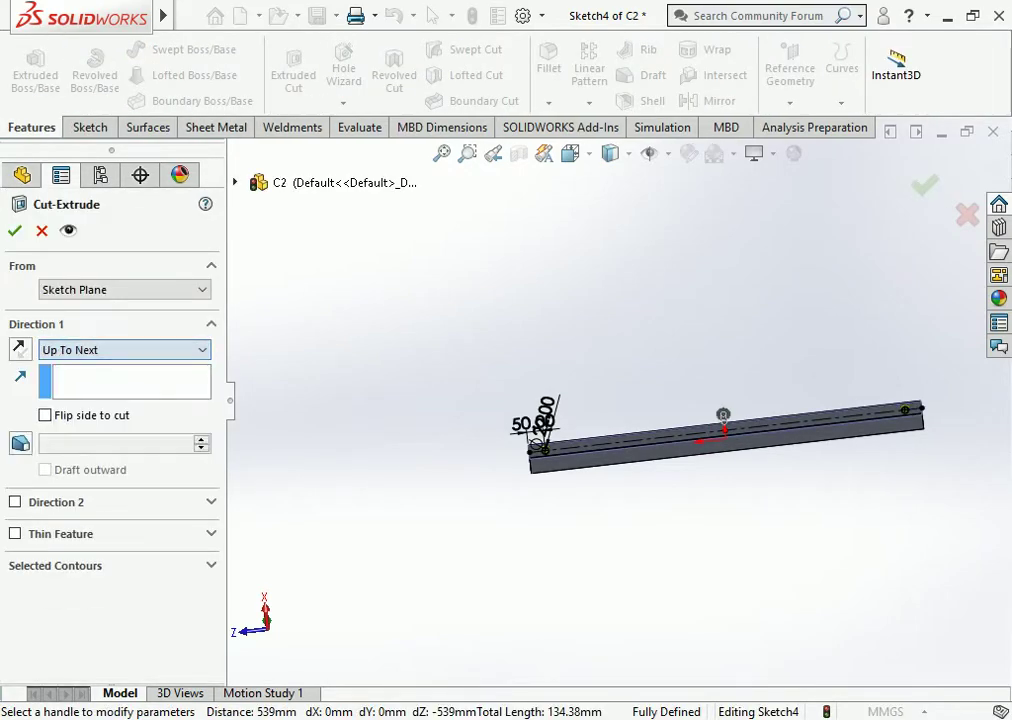
click(124, 349)
click(80, 391)
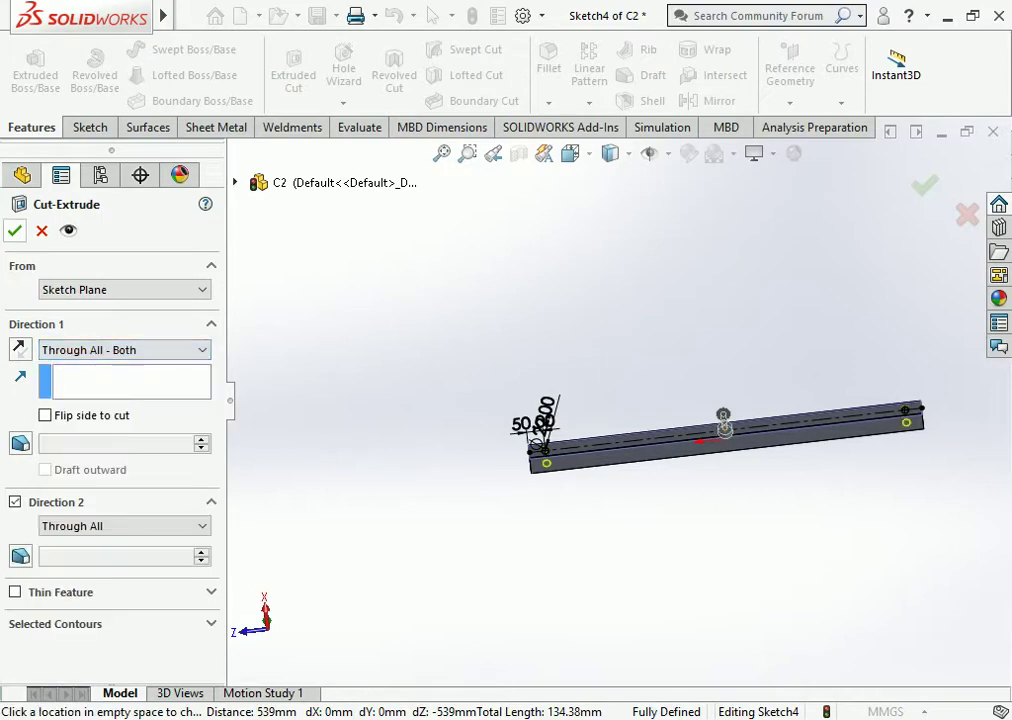
key(Return)
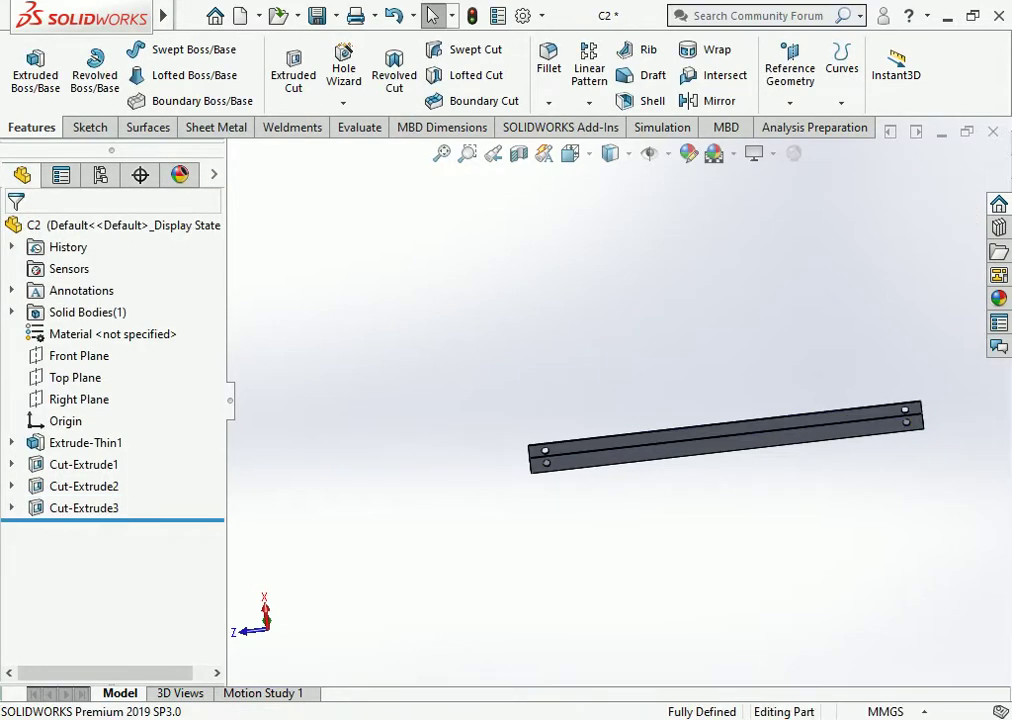
middle_drag(720, 435, 680, 460)
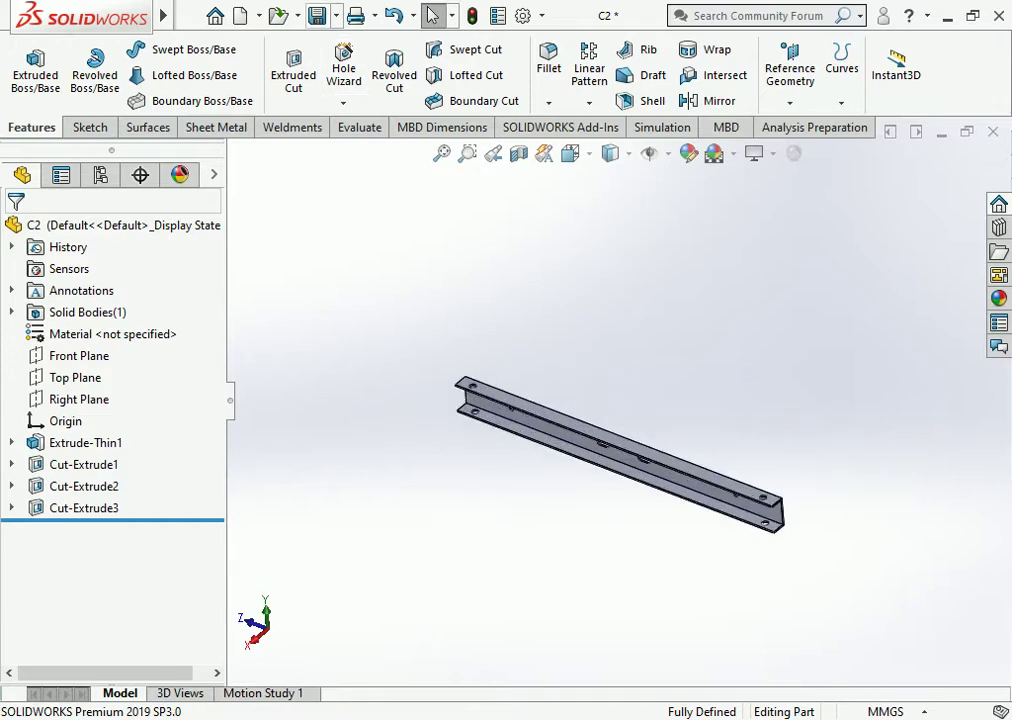
click(317, 15)
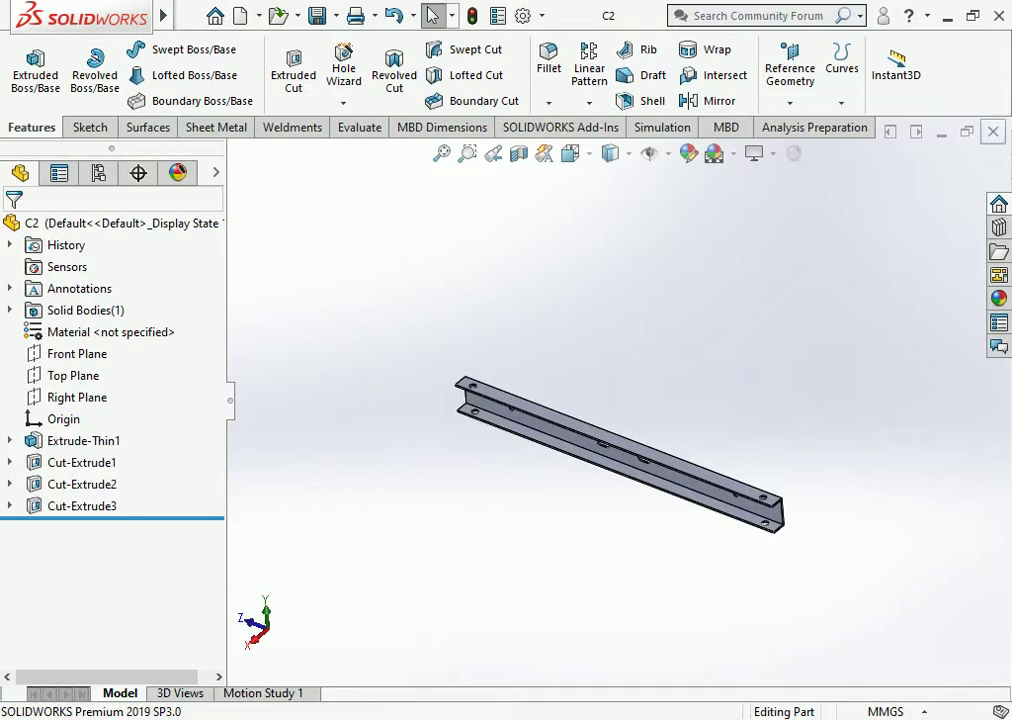
Close C2, create a new part, and start a sketch on the Top Plane.
key(ctrl+w)
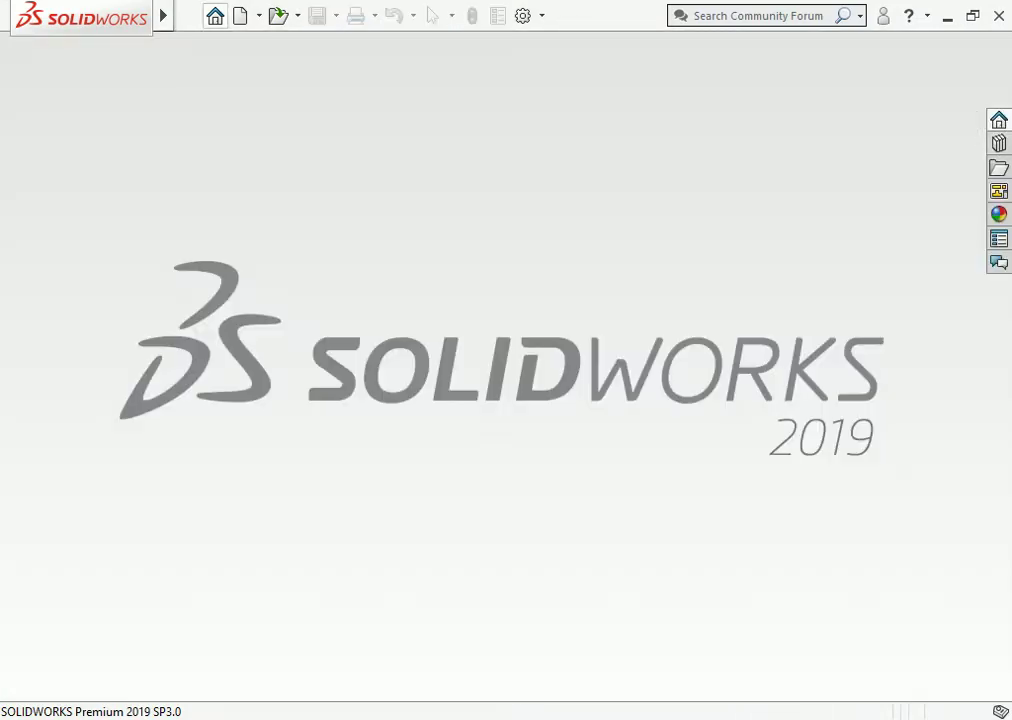
key(ctrl+n)
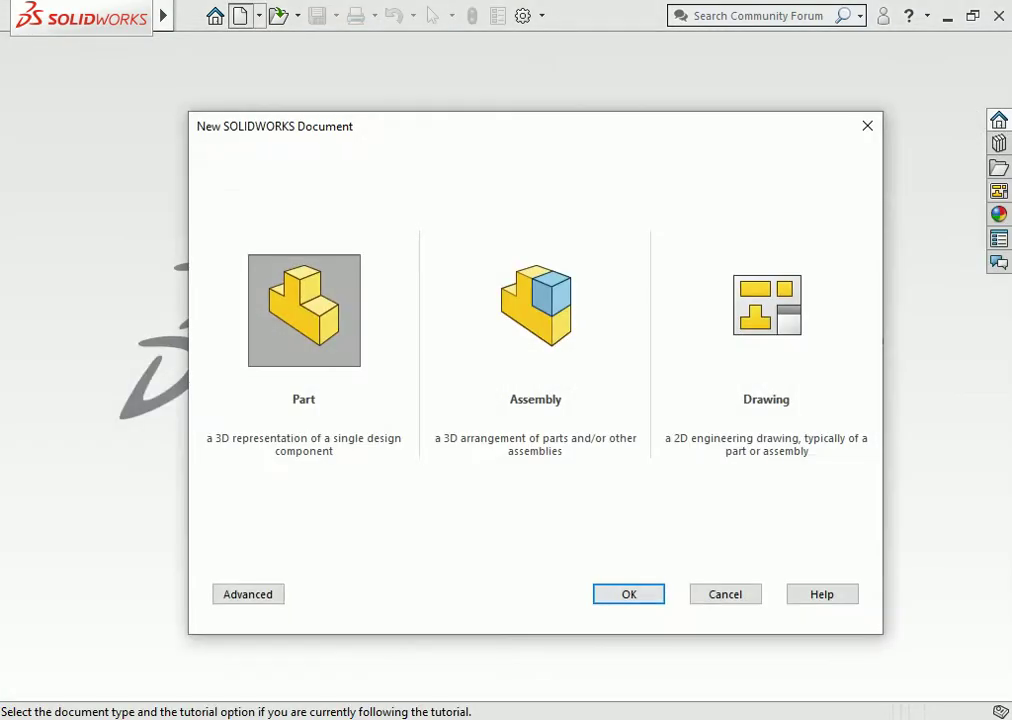
key(Return)
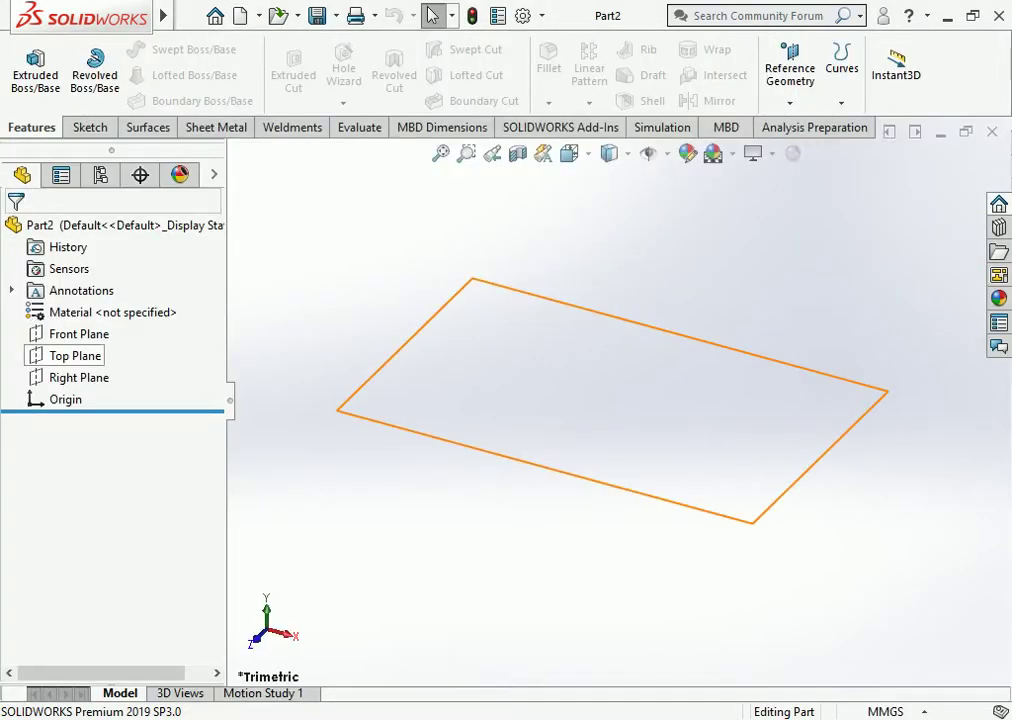
click(75, 355)
click(129, 314)
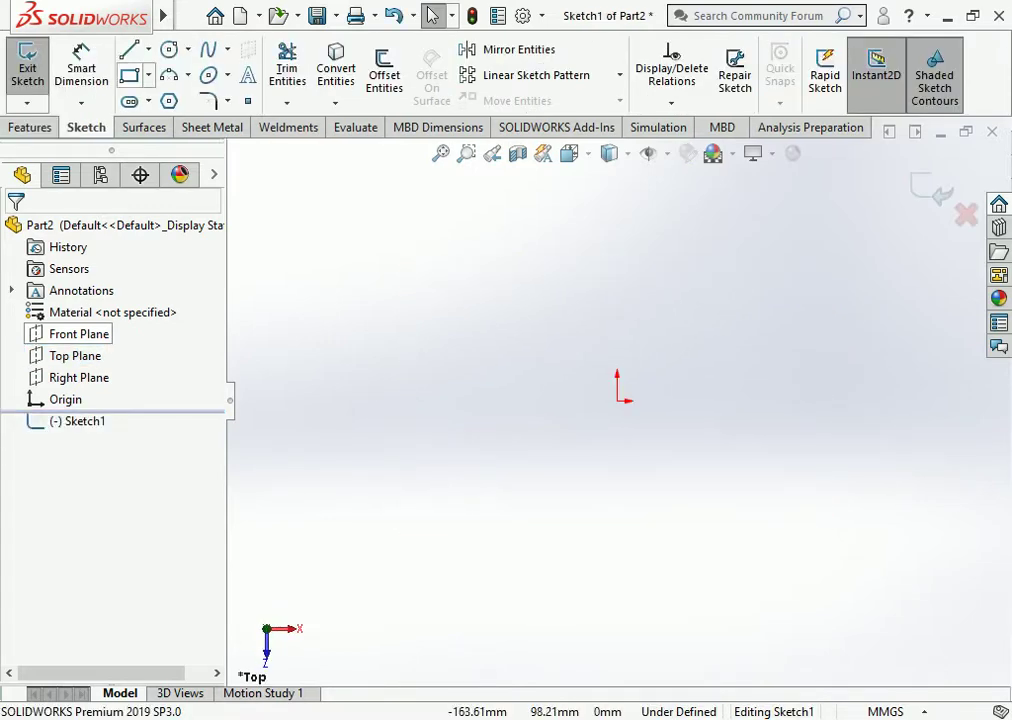
Draw a centre rectangle anchored at the origin.
click(617, 400)
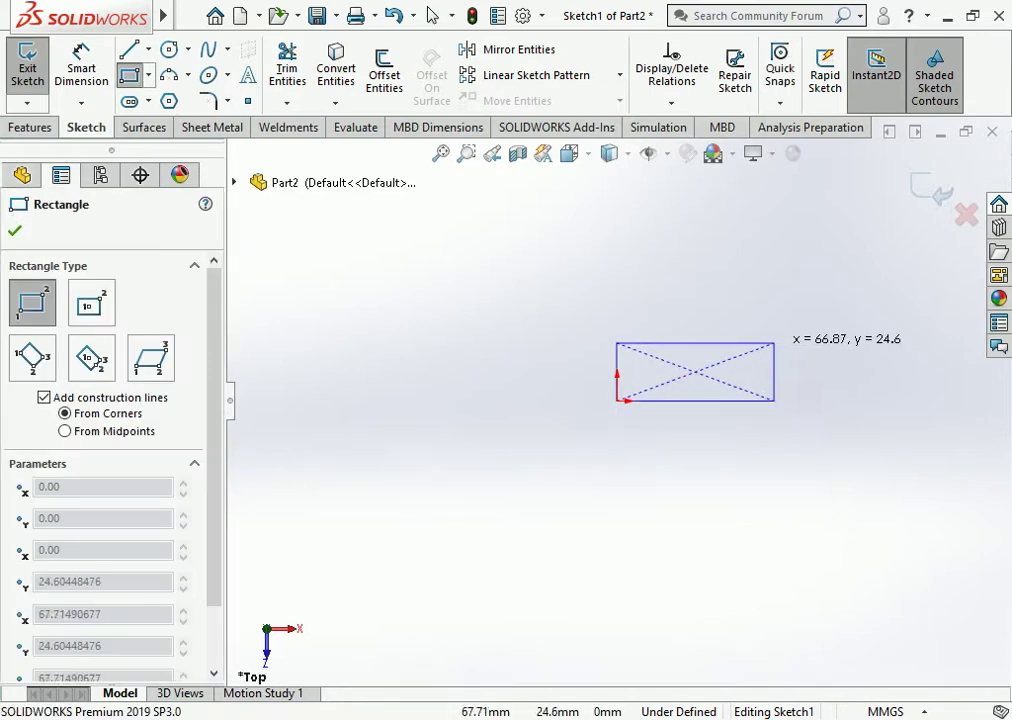
click(91, 303)
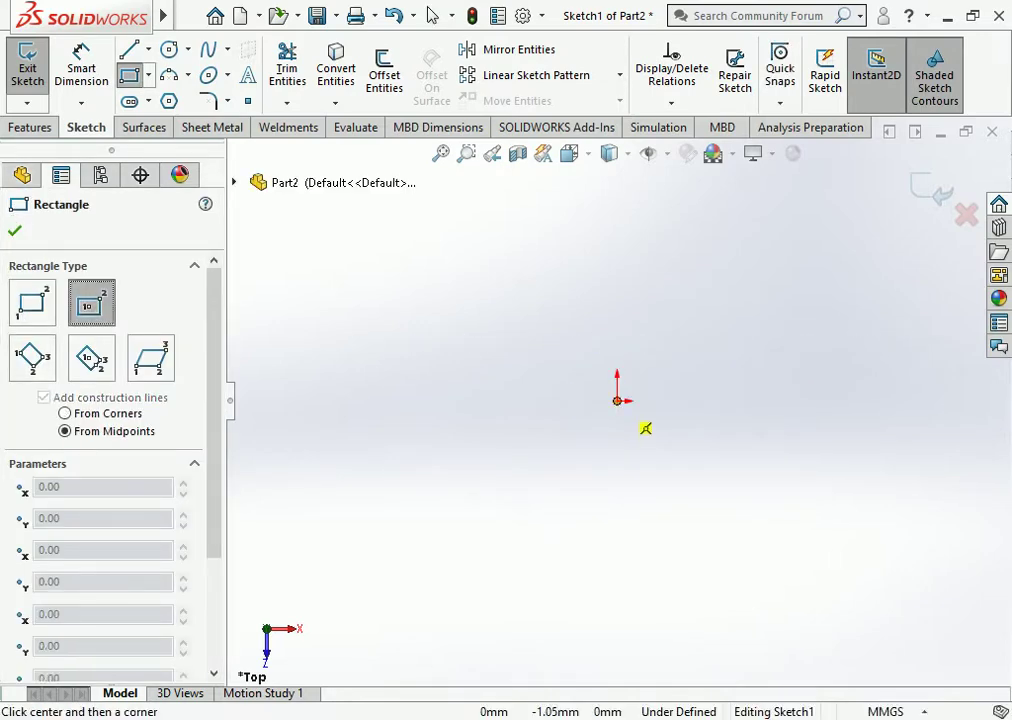
click(617, 400)
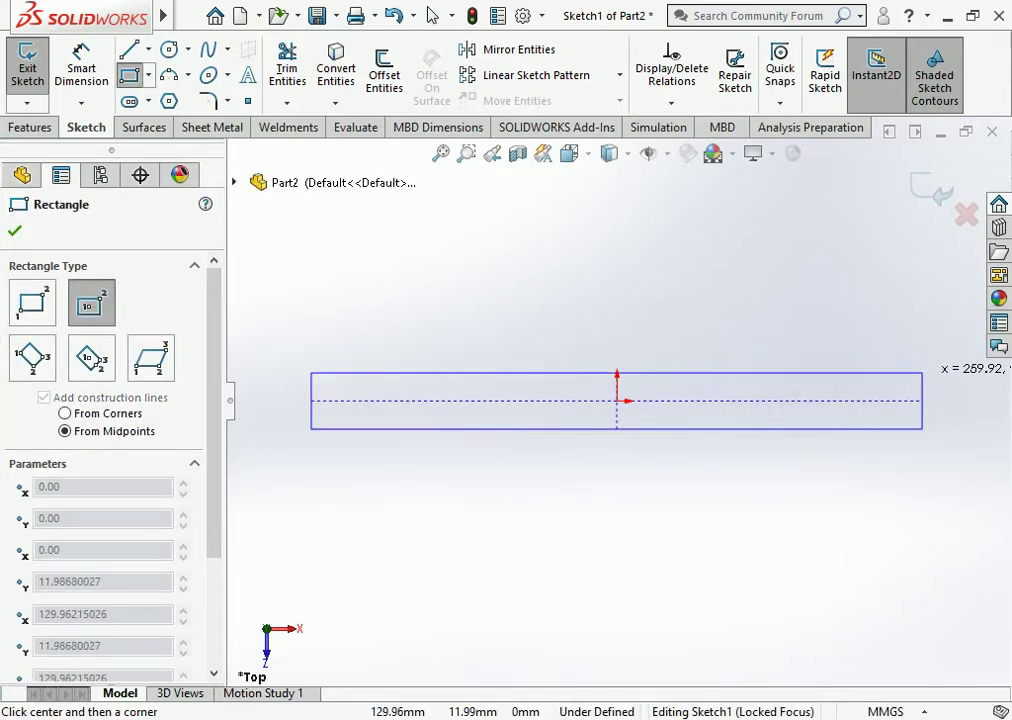
click(922, 373)
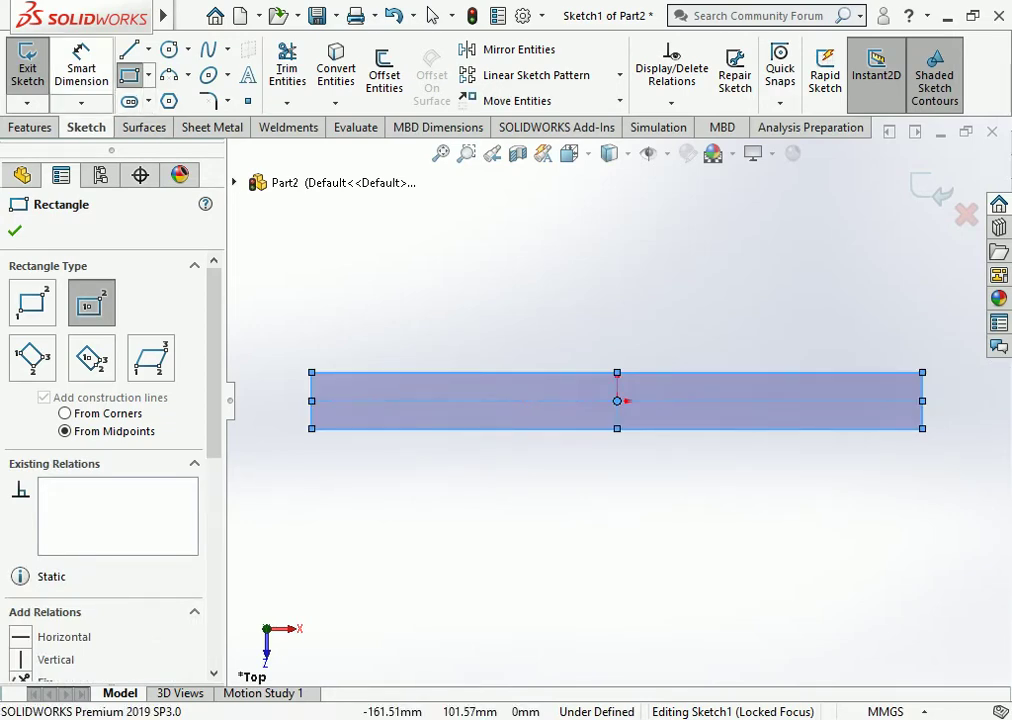
Dimension the rectangle 660 mm long and 40 mm high.
click(81, 60)
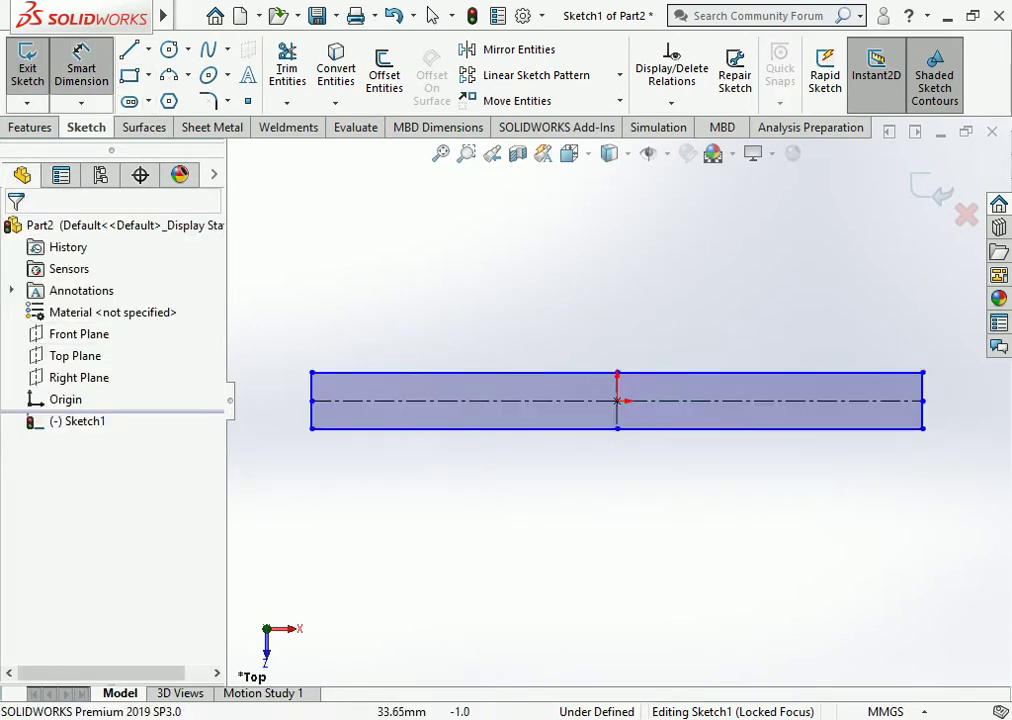
click(669, 373)
click(630, 326)
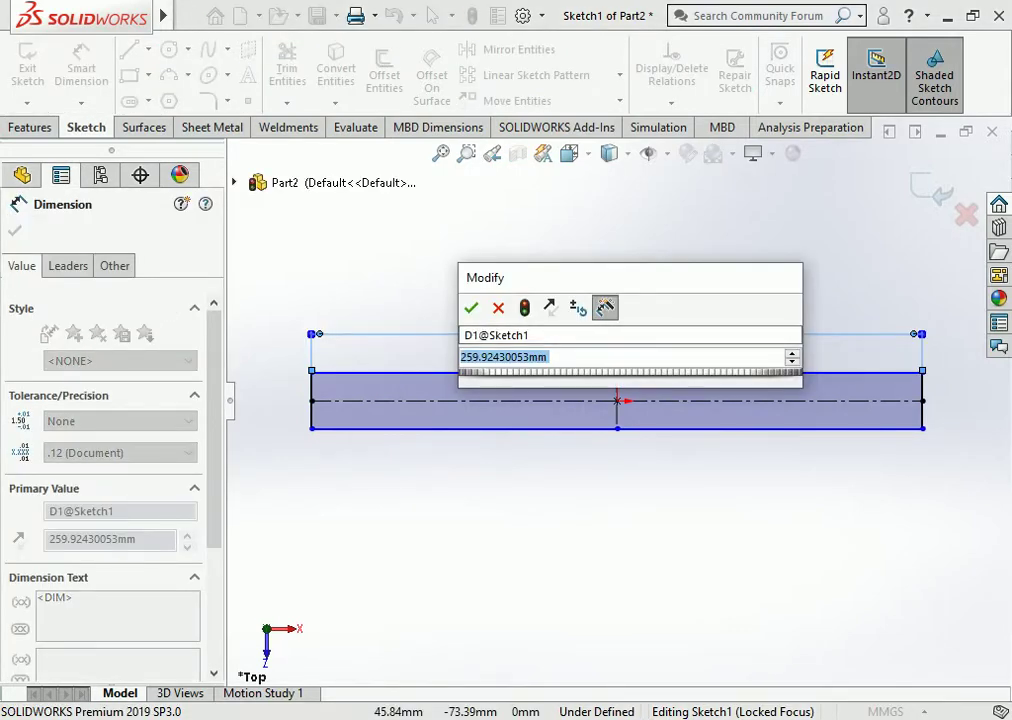
text(66)
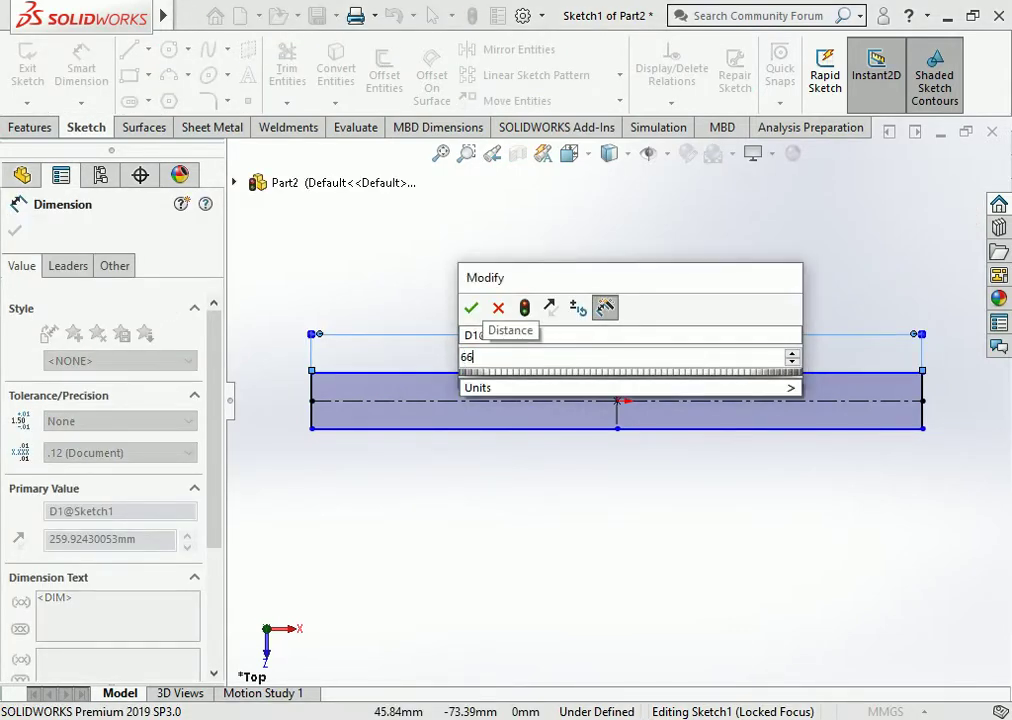
text(0)
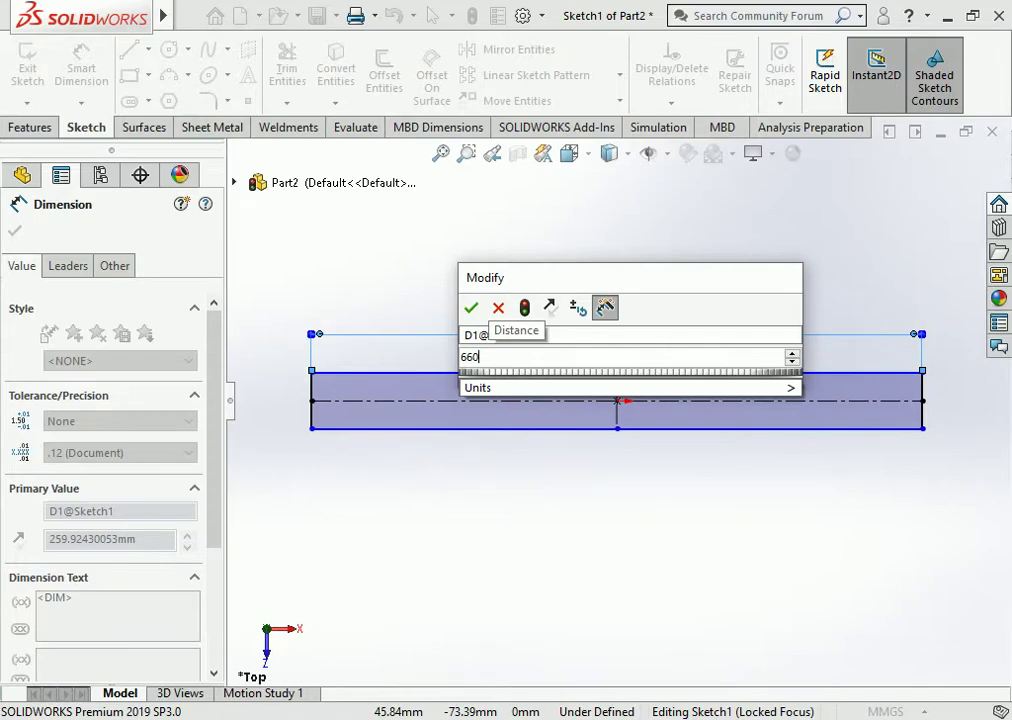
key(Return)
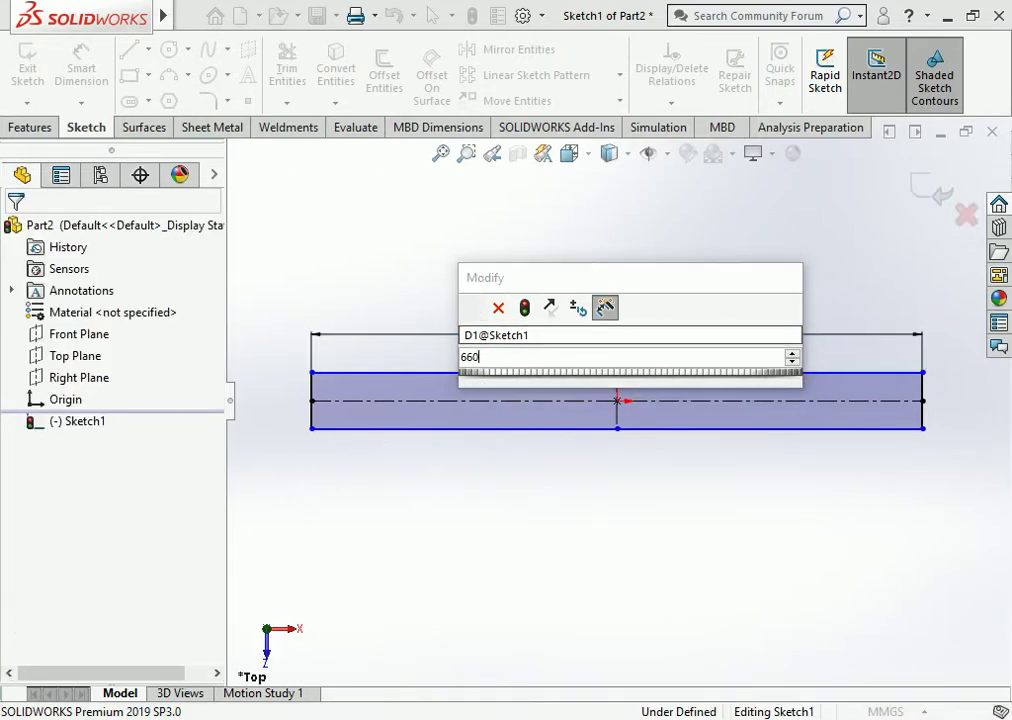
click(311, 400)
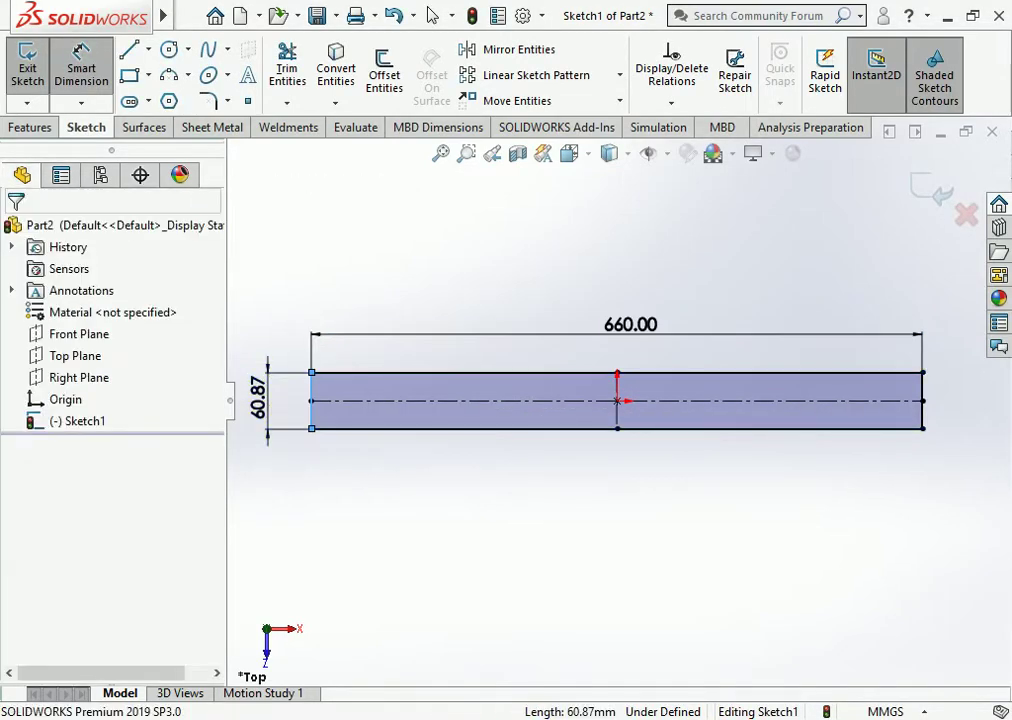
click(260, 398)
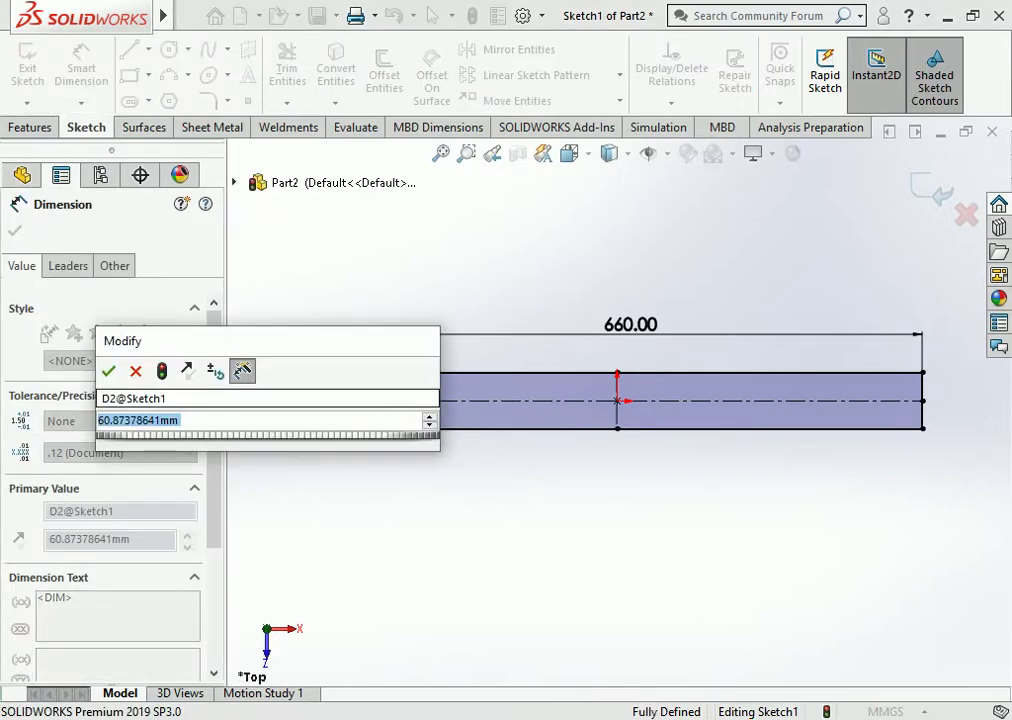
text(40)
key(Return)
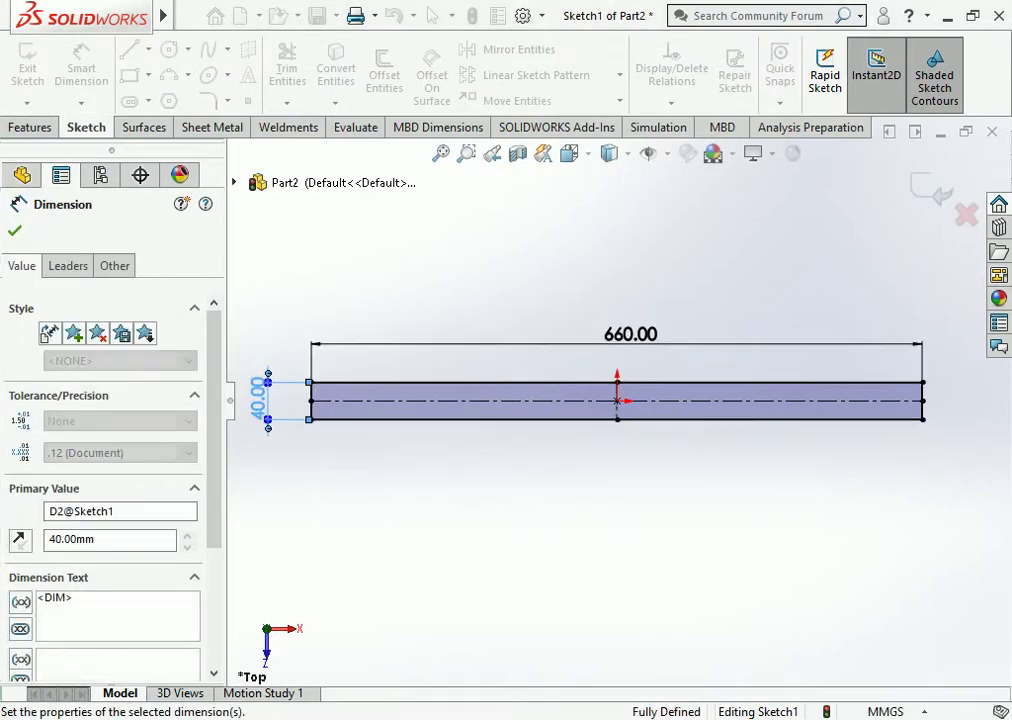
key(Escape)
Move the 660.00 dimension slightly higher and finish dimensioning.
scroll(510, 520, up, 3)
scroll(657, 353, down, 3)
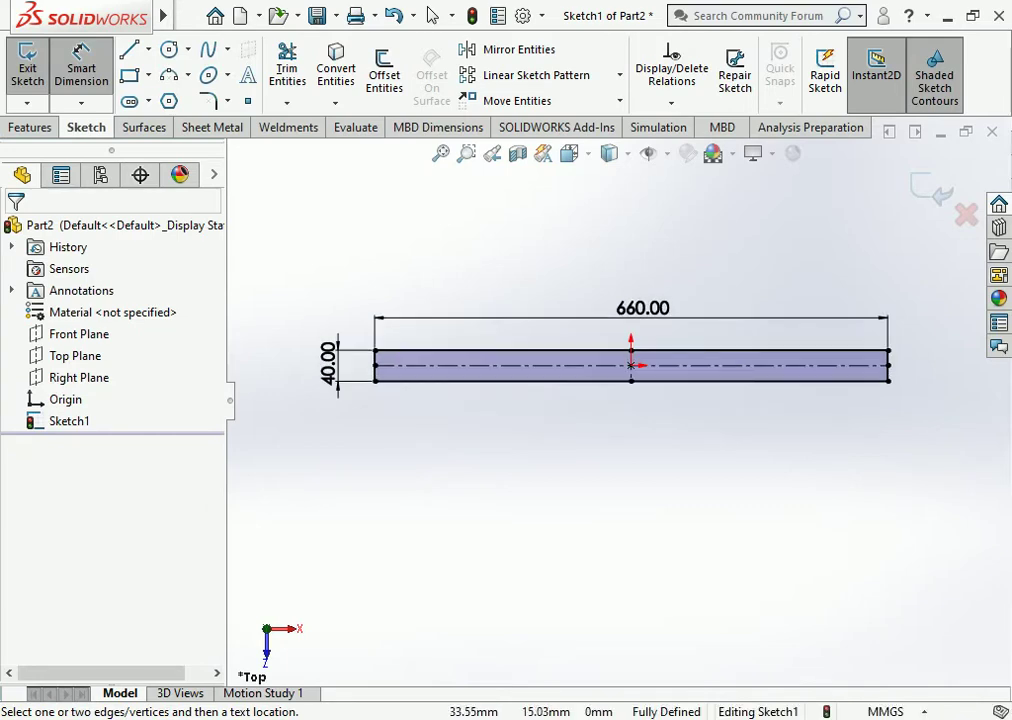
scroll(656, 331, down, 1)
drag(642, 309, 642, 297)
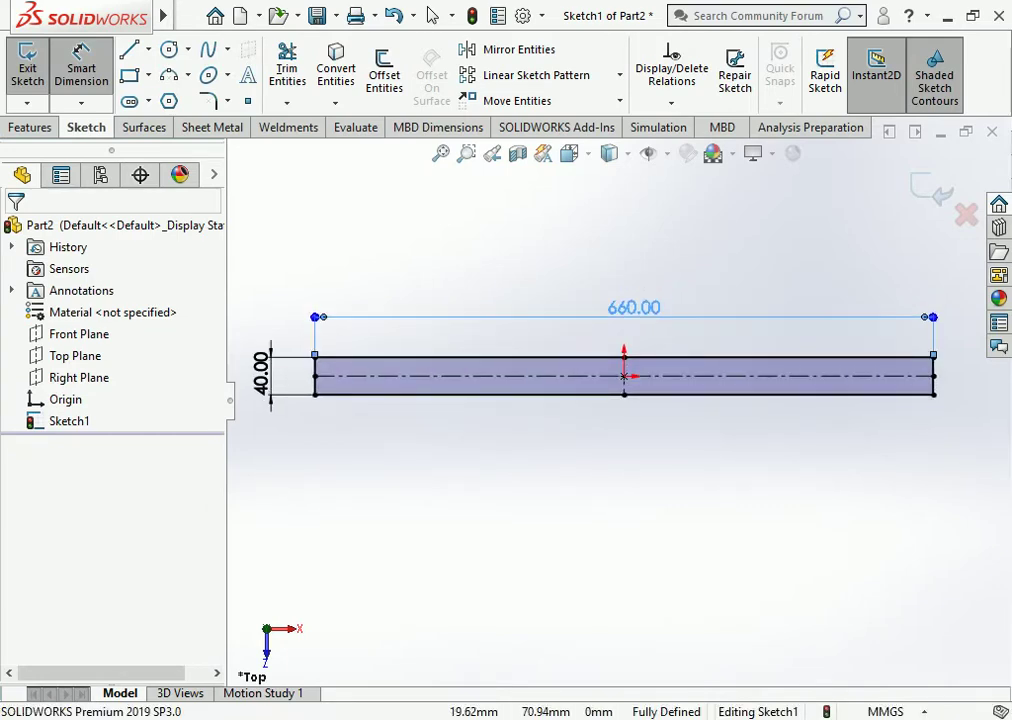
key(Escape)
scroll(655, 425, down, 1)
scroll(640, 420, up, 1)
scroll(418, 360, down, 1)
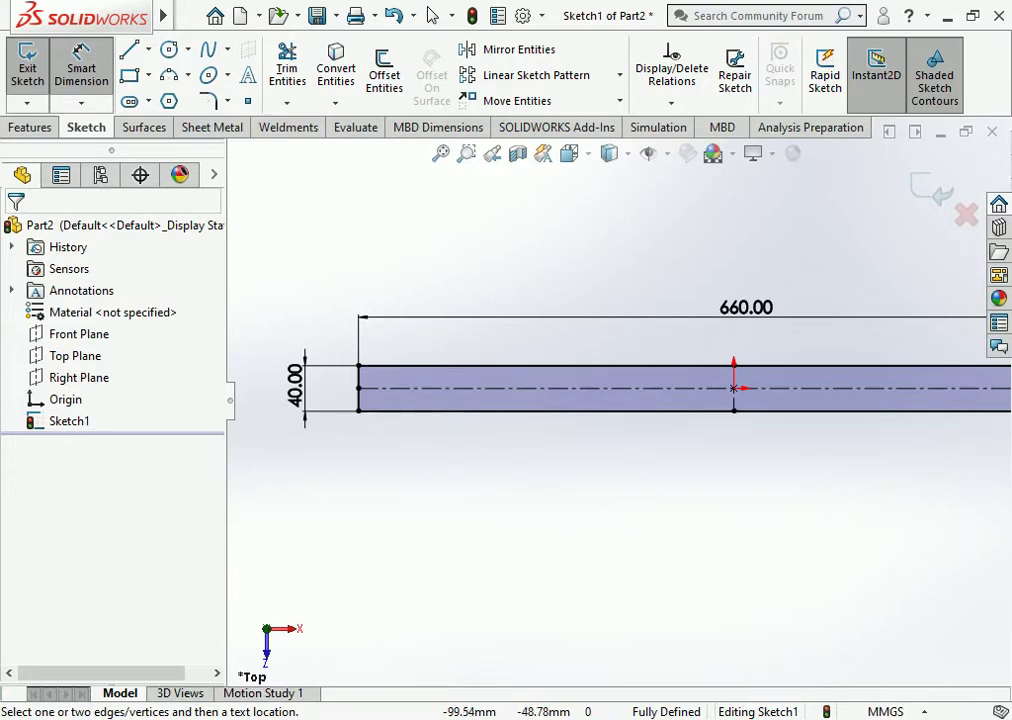
scroll(642, 440, up, 2)
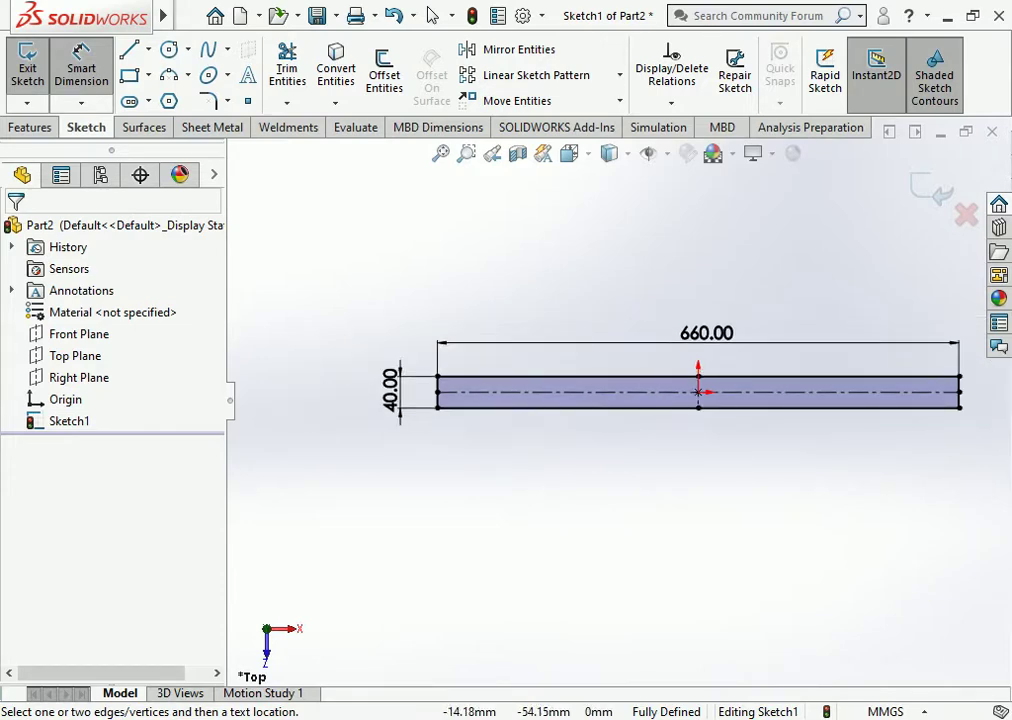
scroll(694, 433, up, 1)
scroll(820, 400, down, 2)
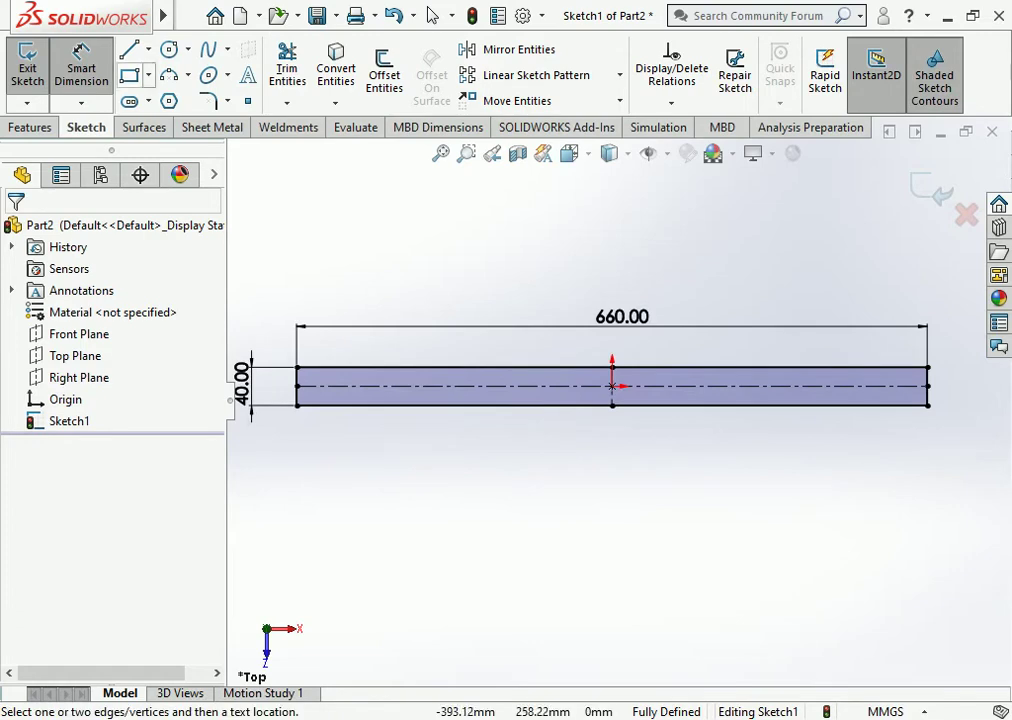
key(Escape)
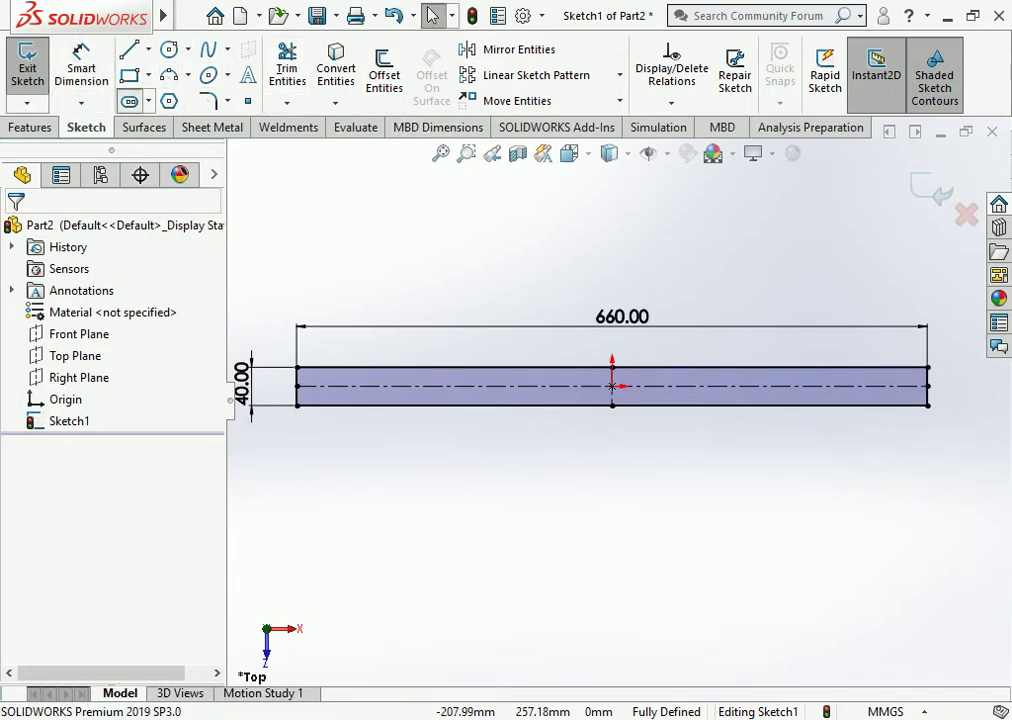
Draw a straight slot on the centreline near the bar's right end.
click(130, 101)
scroll(927, 410, down, 2)
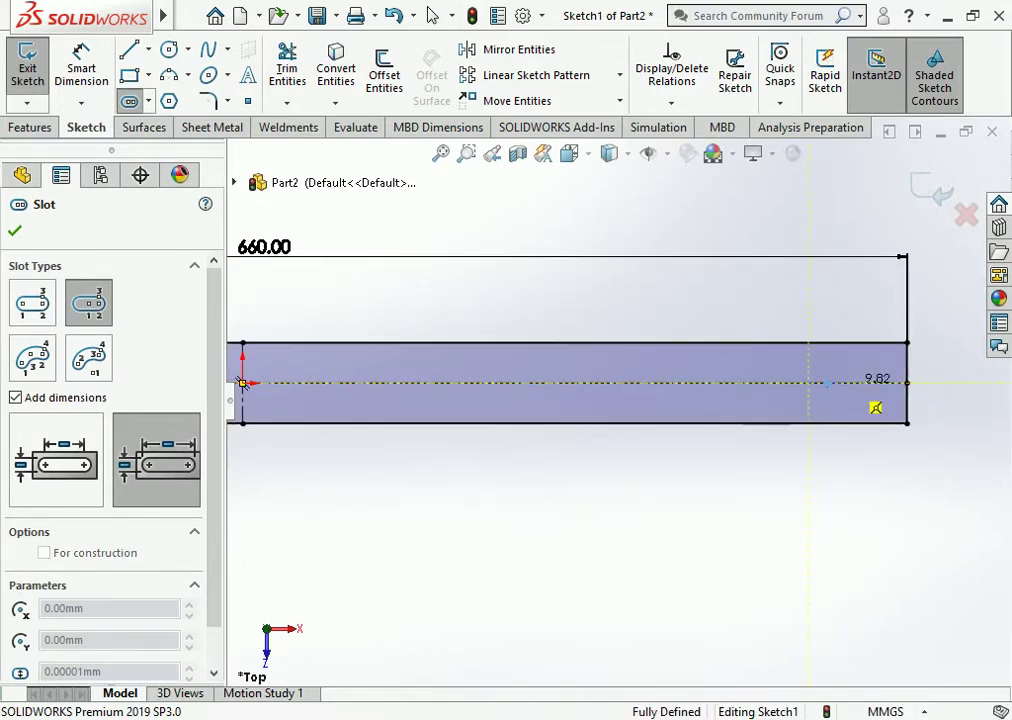
click(848, 383)
click(862, 390)
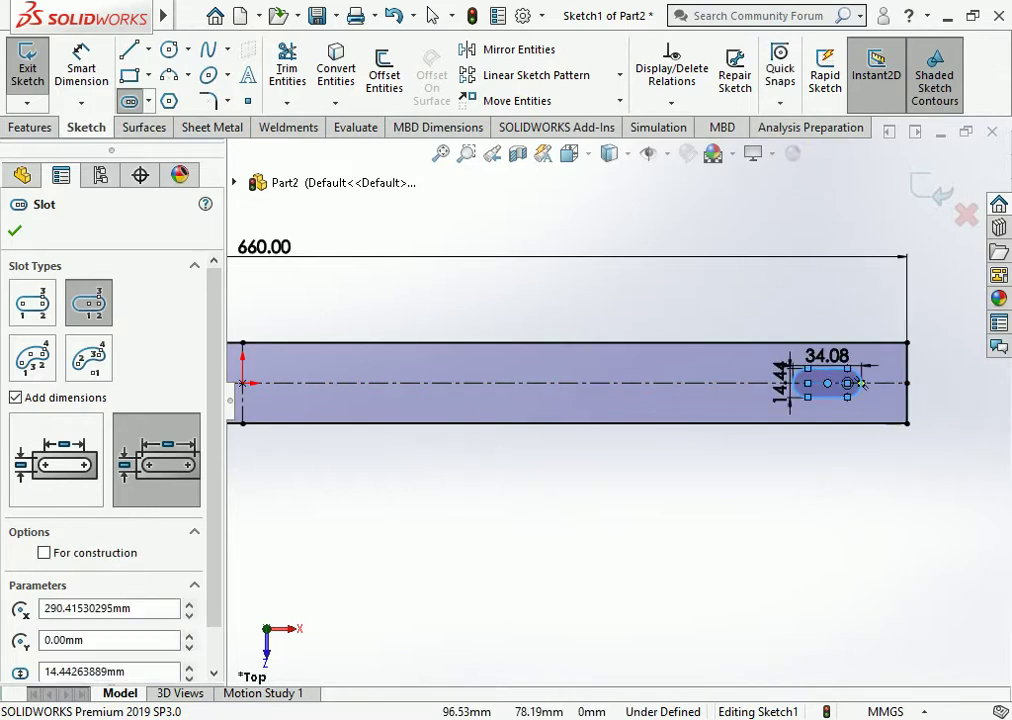
click(82, 55)
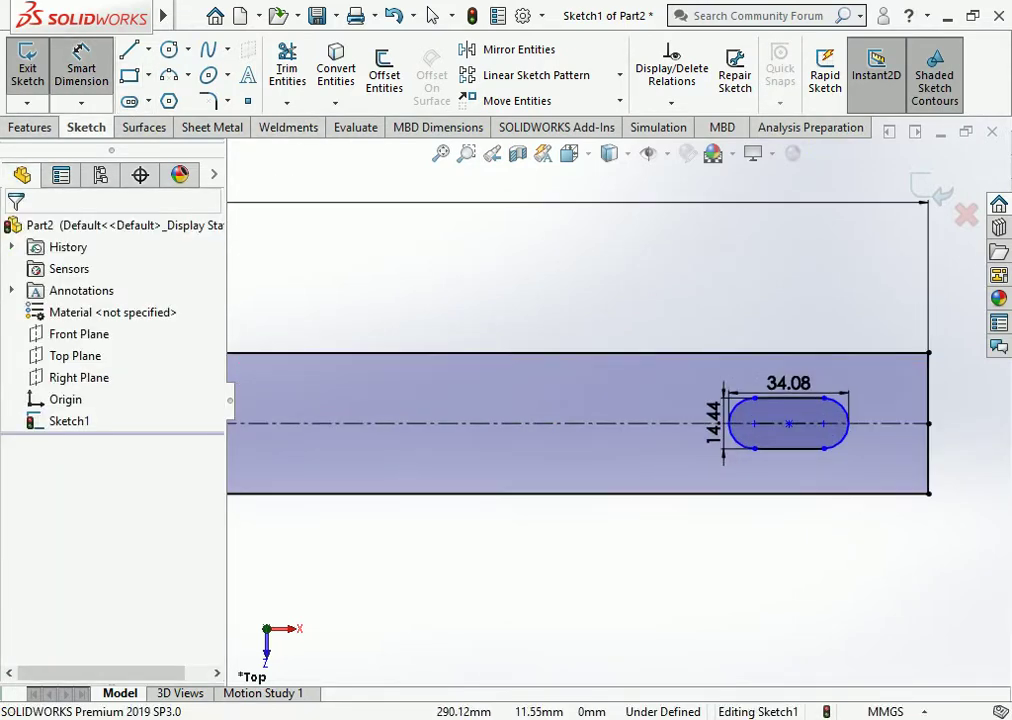
drag(788, 383, 788, 325)
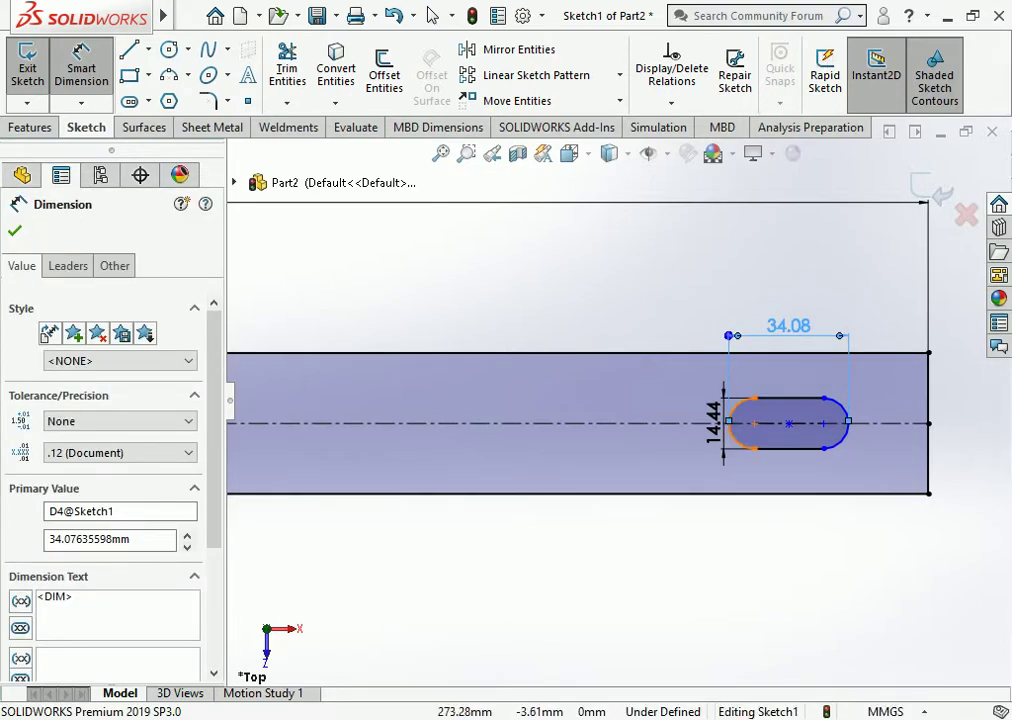
Dimension the slot to 18 mm width and 44 mm length.
double_click(712, 418)
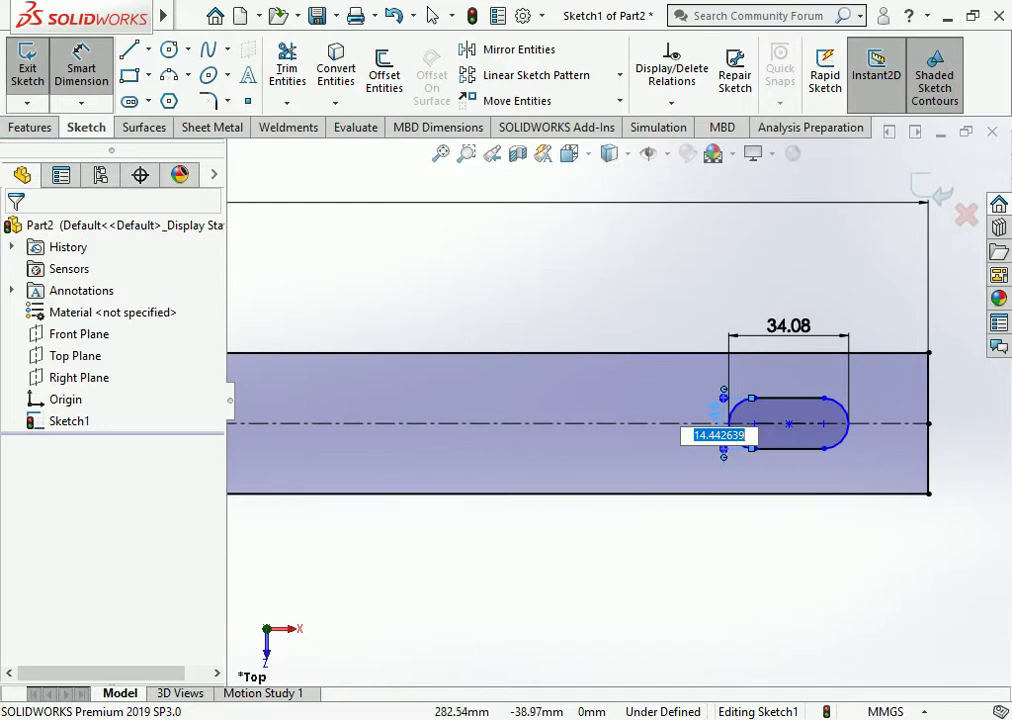
text(18)
key(Return)
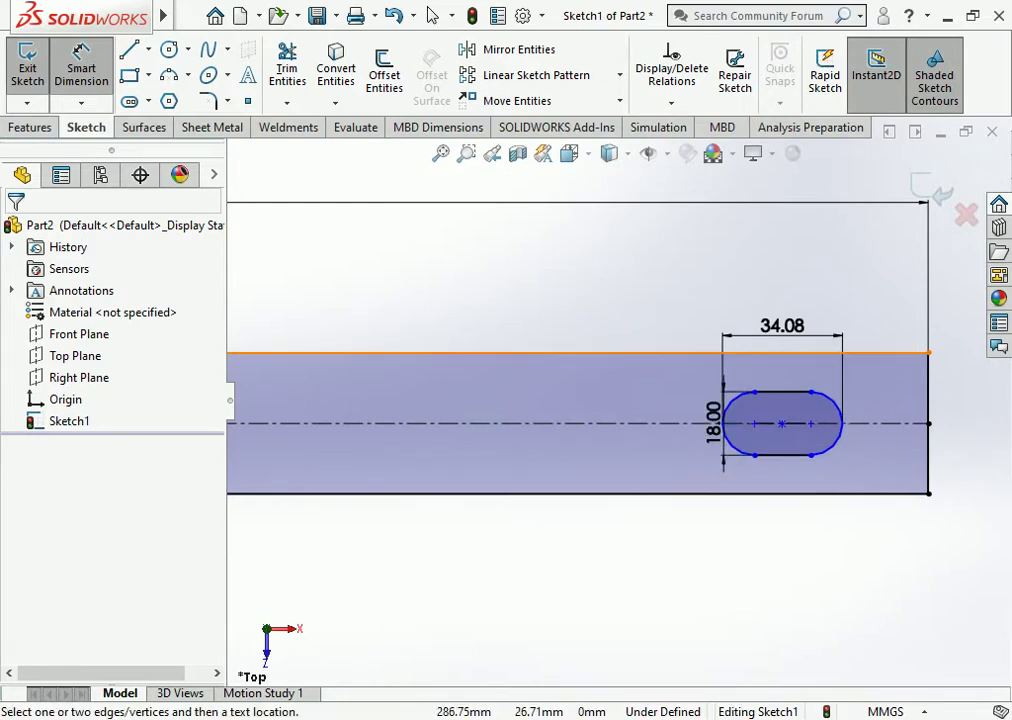
double_click(782, 326)
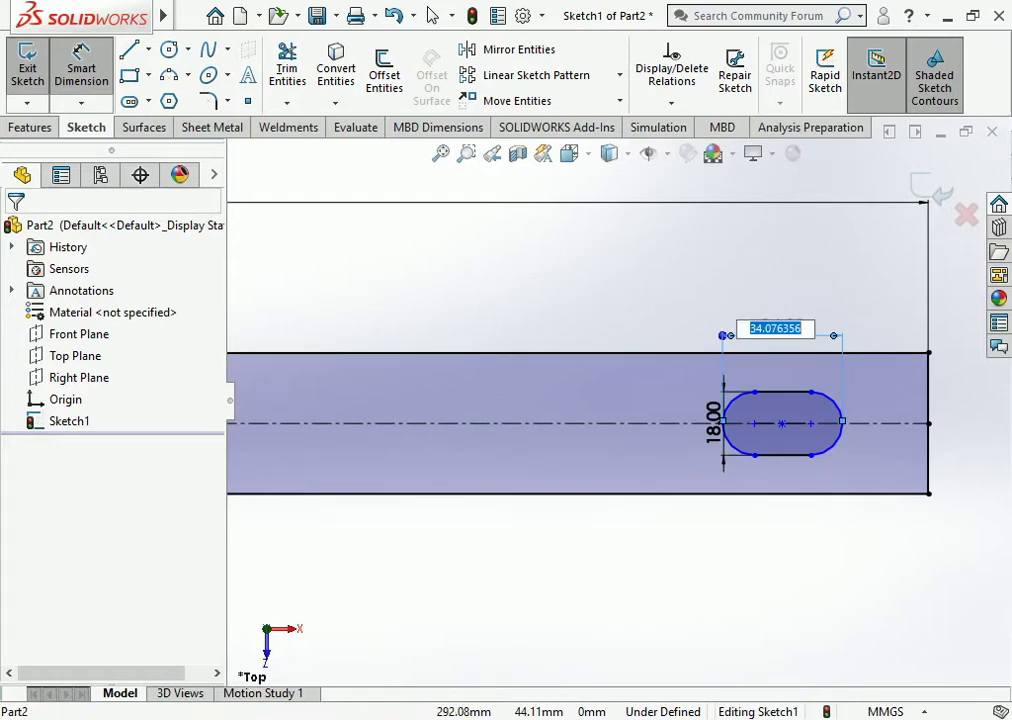
text(44)
key(Return)
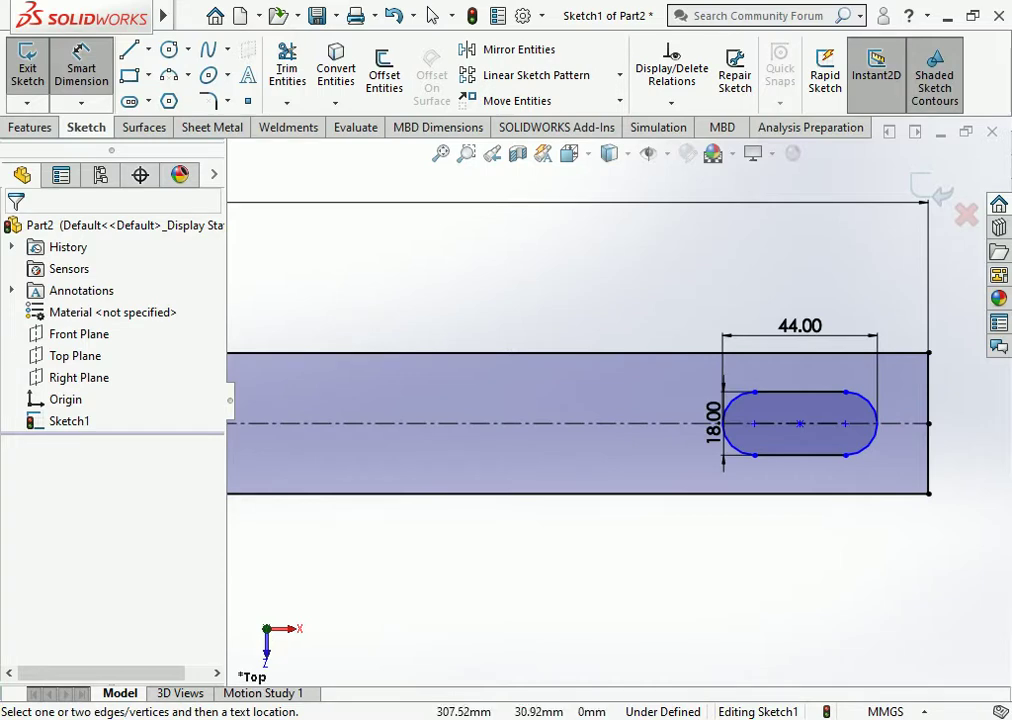
Locate the slot centre 50 mm from the bar's right end.
click(799, 423)
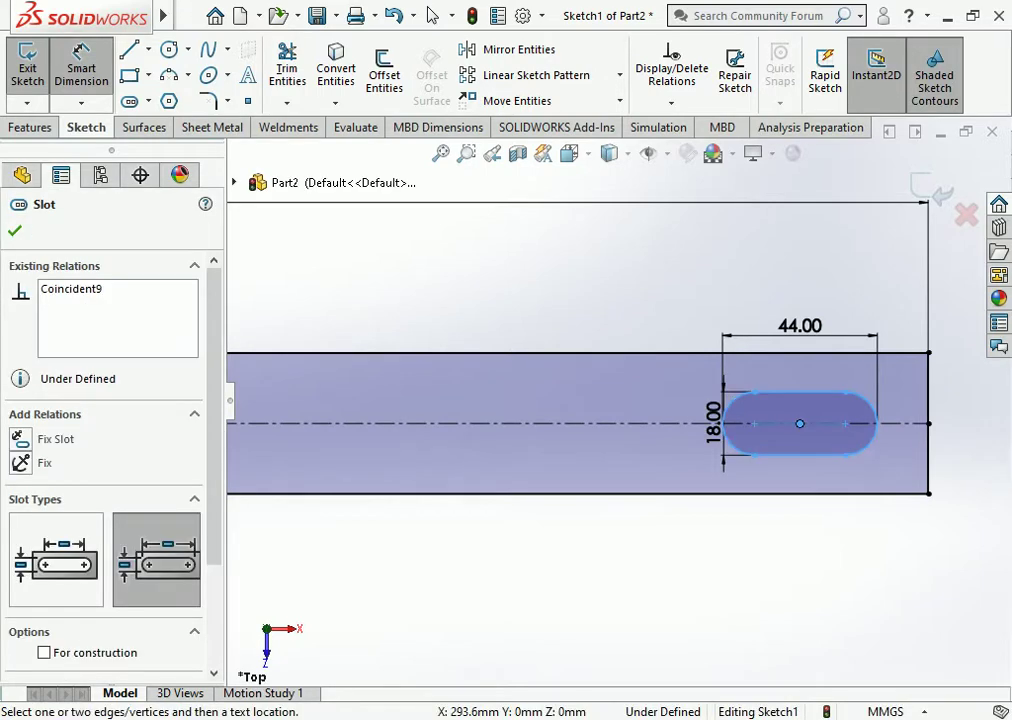
click(929, 424)
click(870, 575)
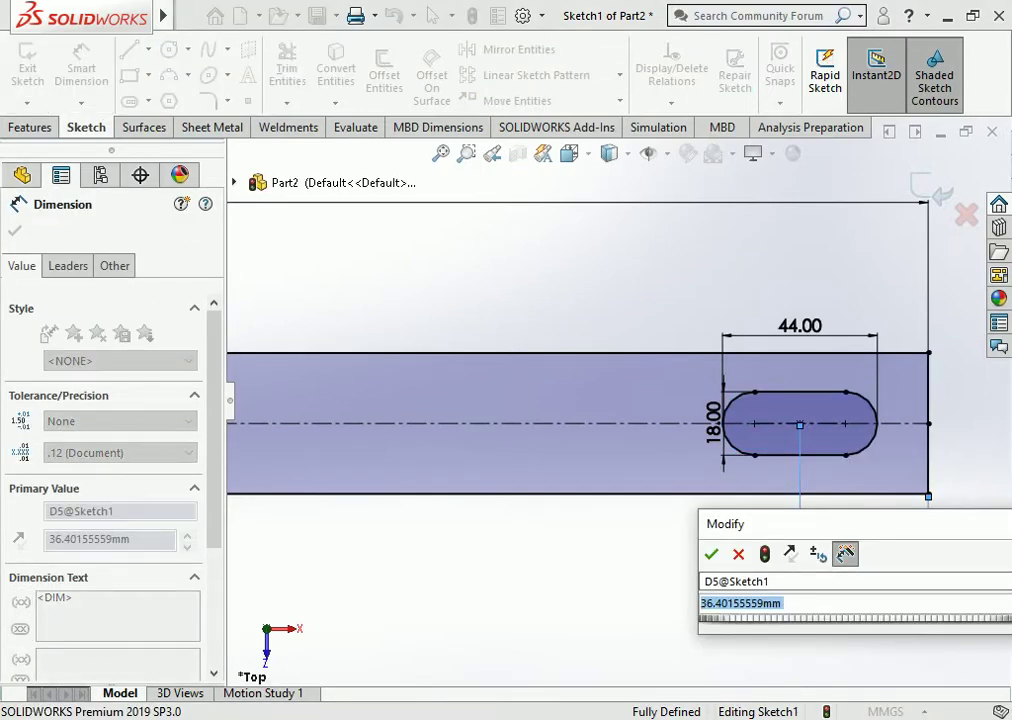
text(50)
key(Return)
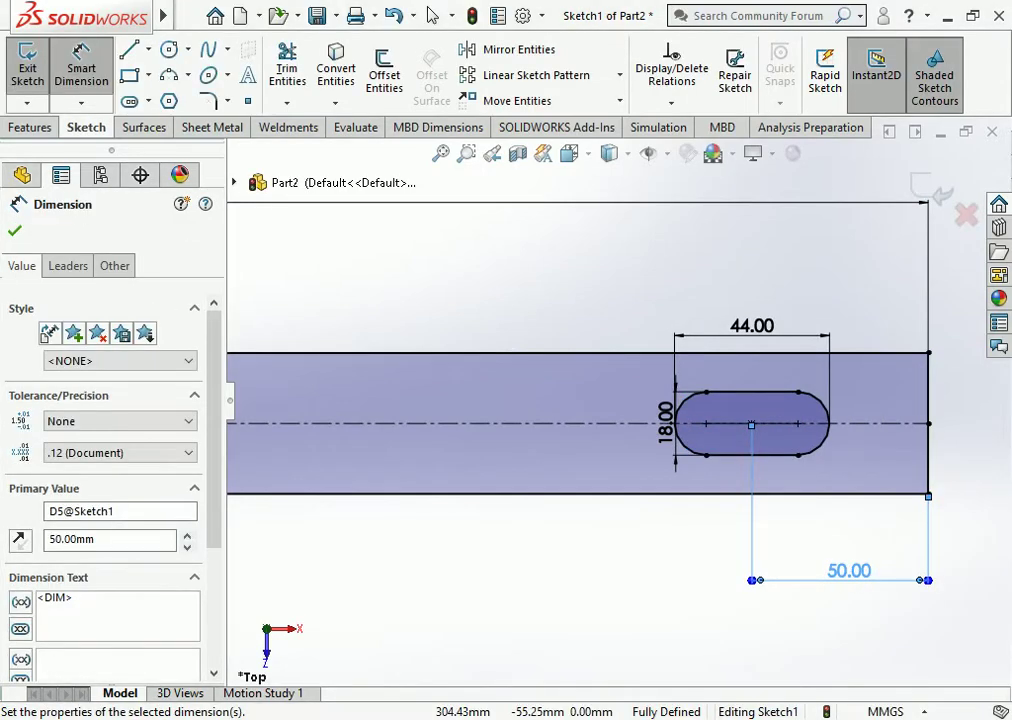
key(Escape)
scroll(670, 423, up, 2)
scroll(640, 410, up, 1)
scroll(610, 400, up, 5)
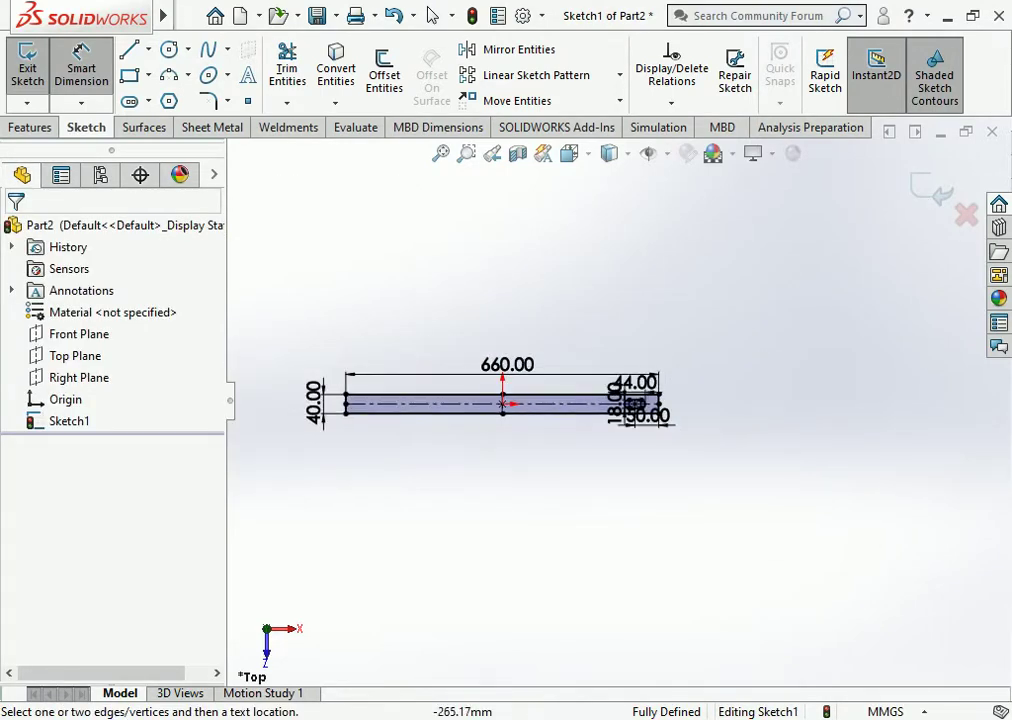
scroll(276, 376, down, 3)
Draw a circle on the centreline near the bar's left end.
click(169, 49)
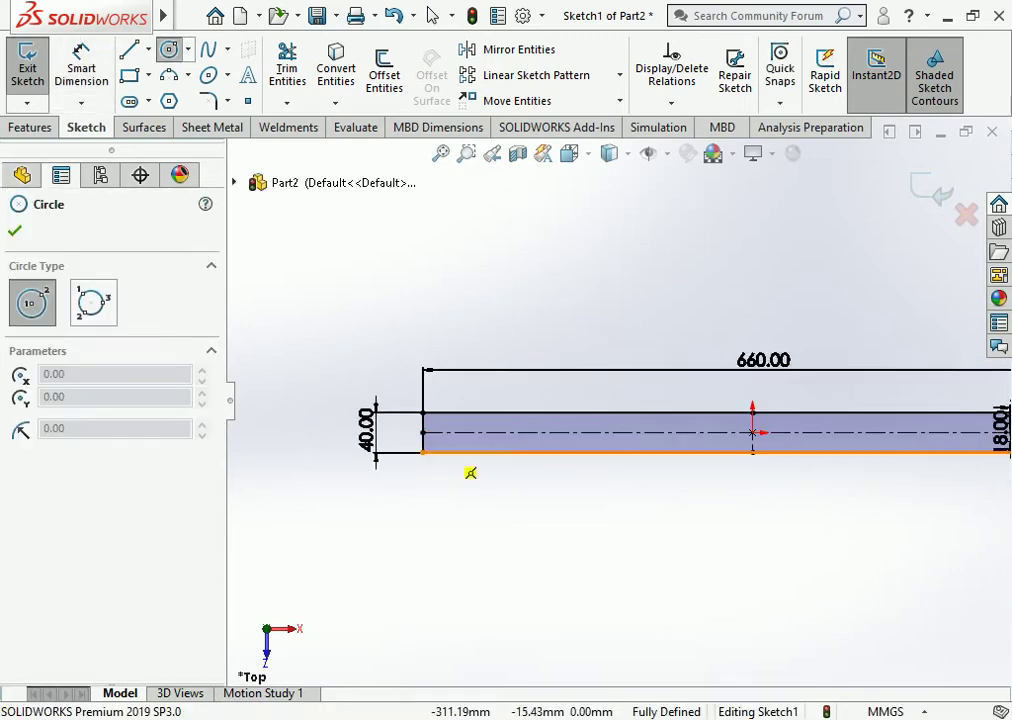
scroll(490, 445, down, 3)
click(499, 401)
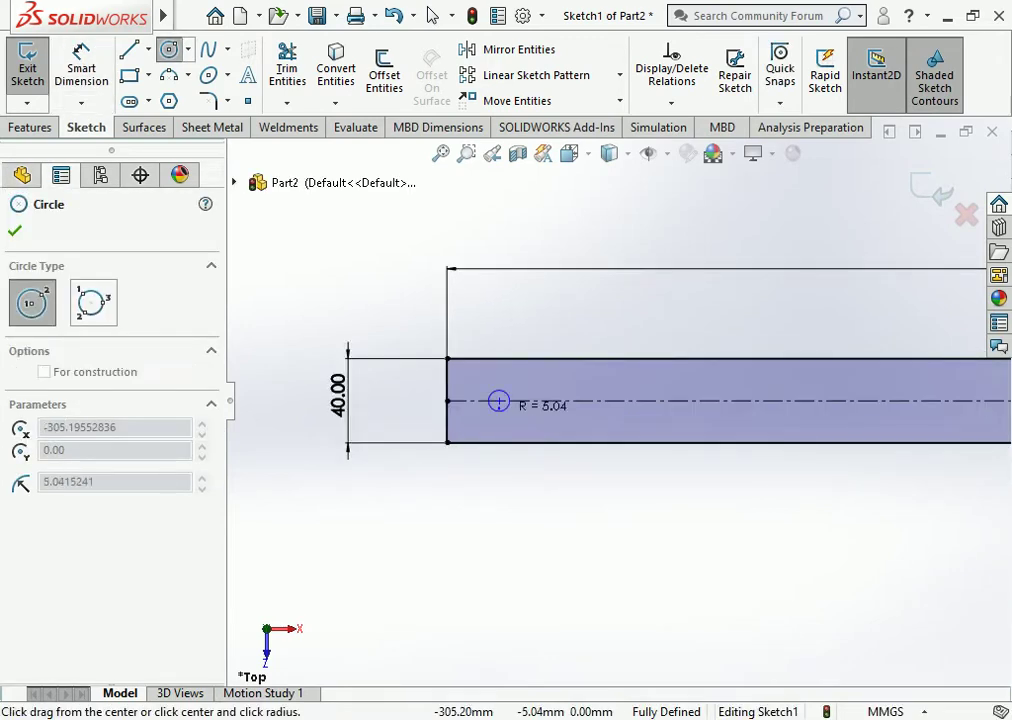
click(500, 401)
Dimension the circle's diameter to 14 mm.
key(d)
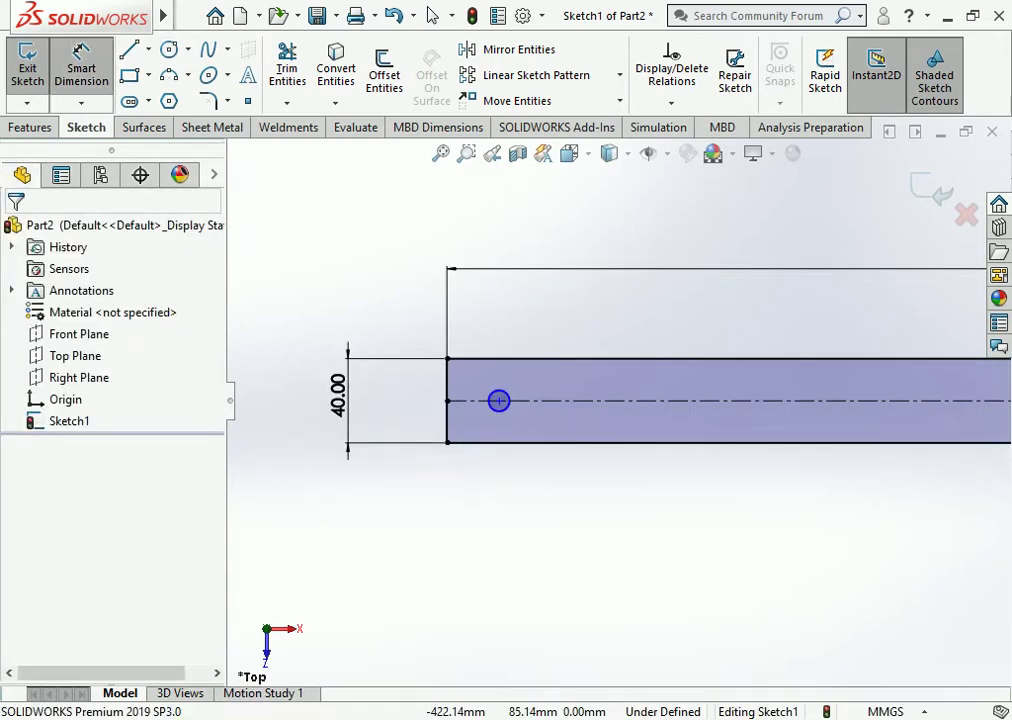
click(499, 401)
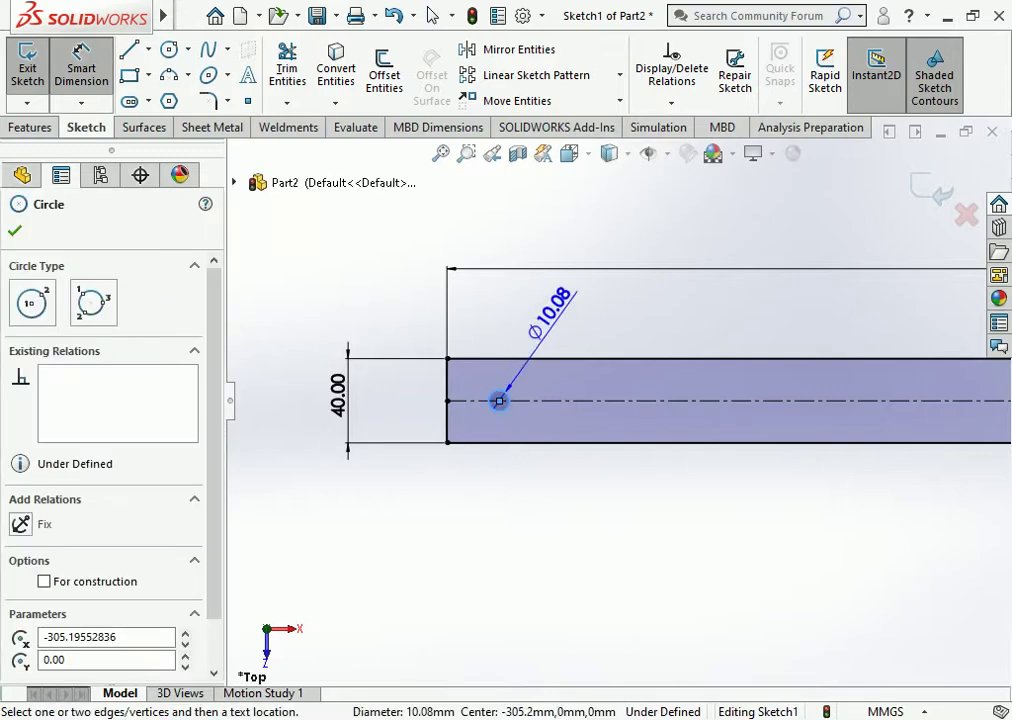
click(547, 263)
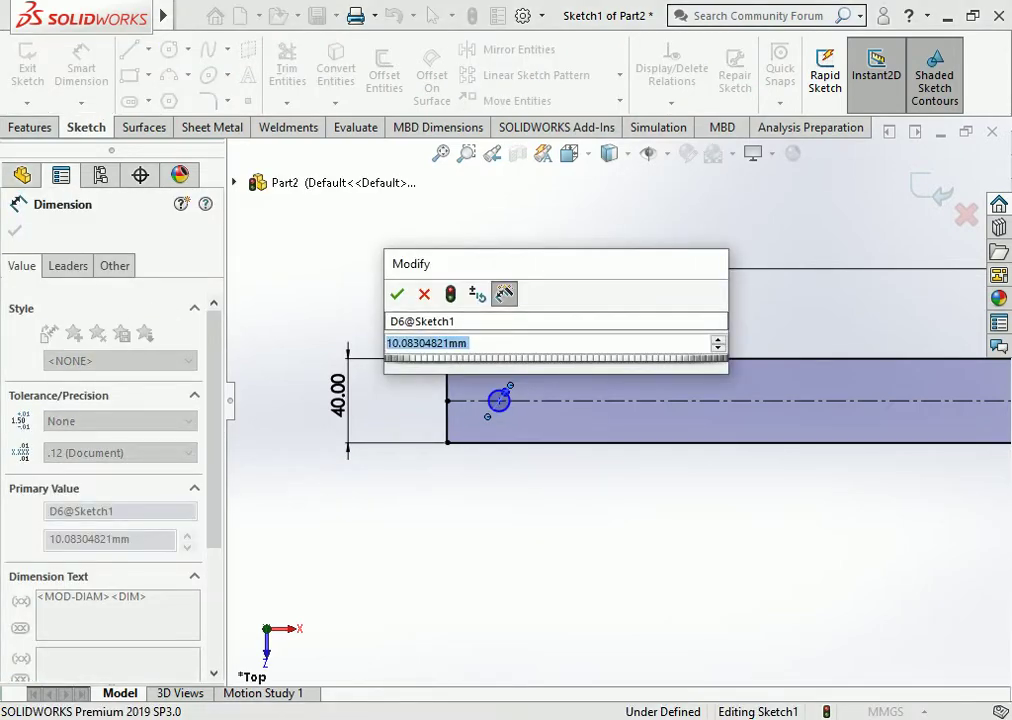
text(14)
key(Return)
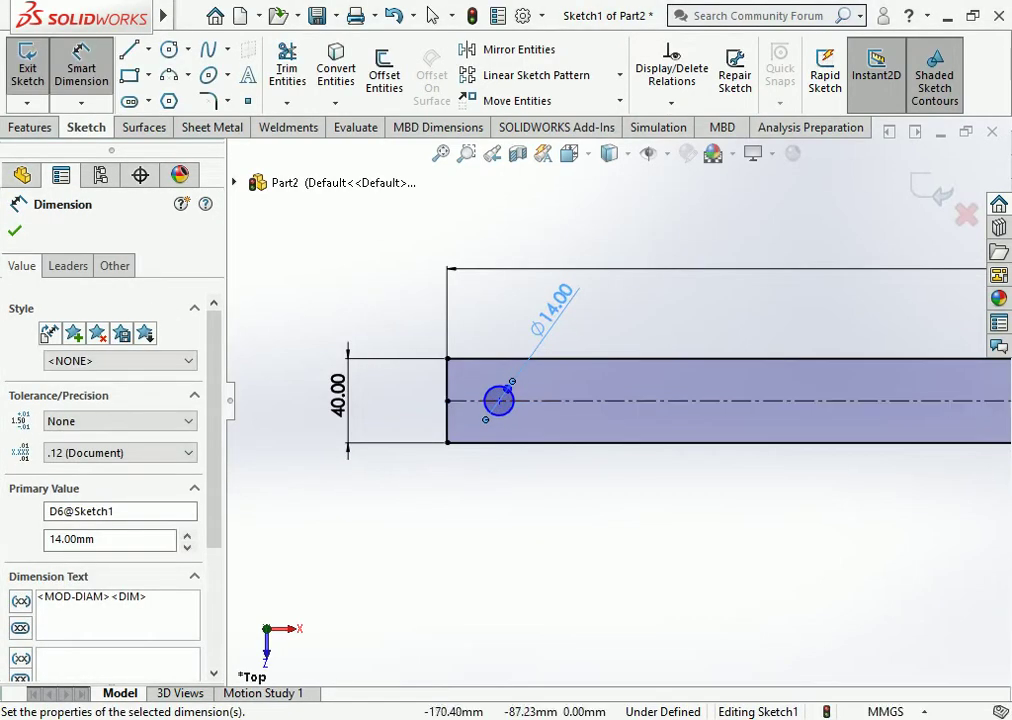
key(Escape)
Locate the hole centre 50 mm from the bar's left end, fully defining the sketch.
click(447, 405)
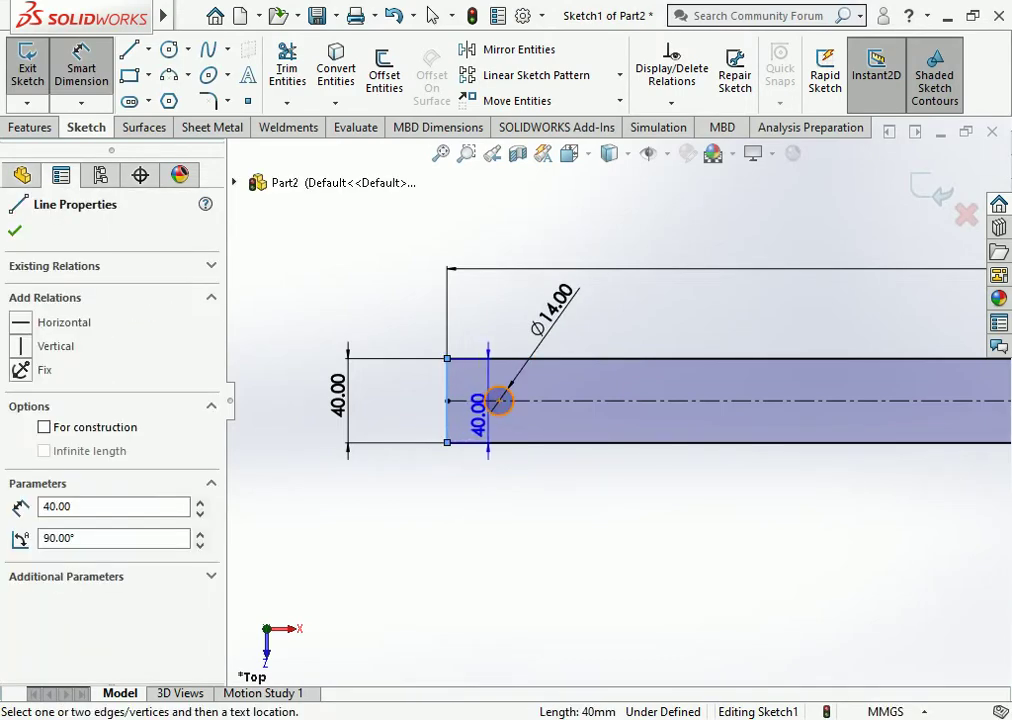
click(499, 401)
click(476, 511)
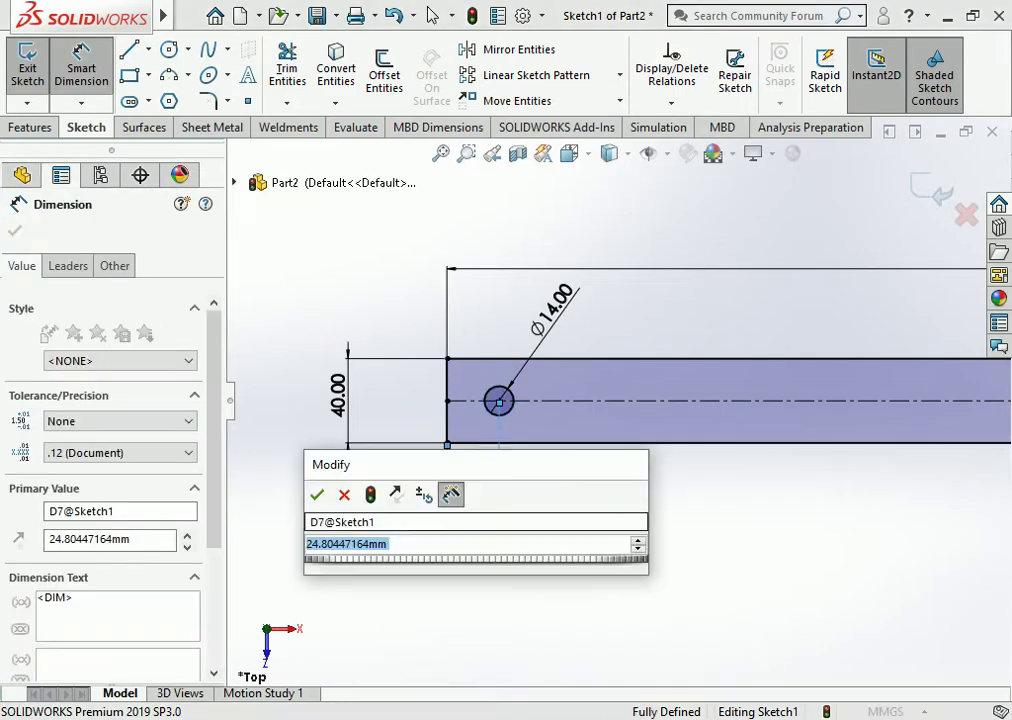
text(0)
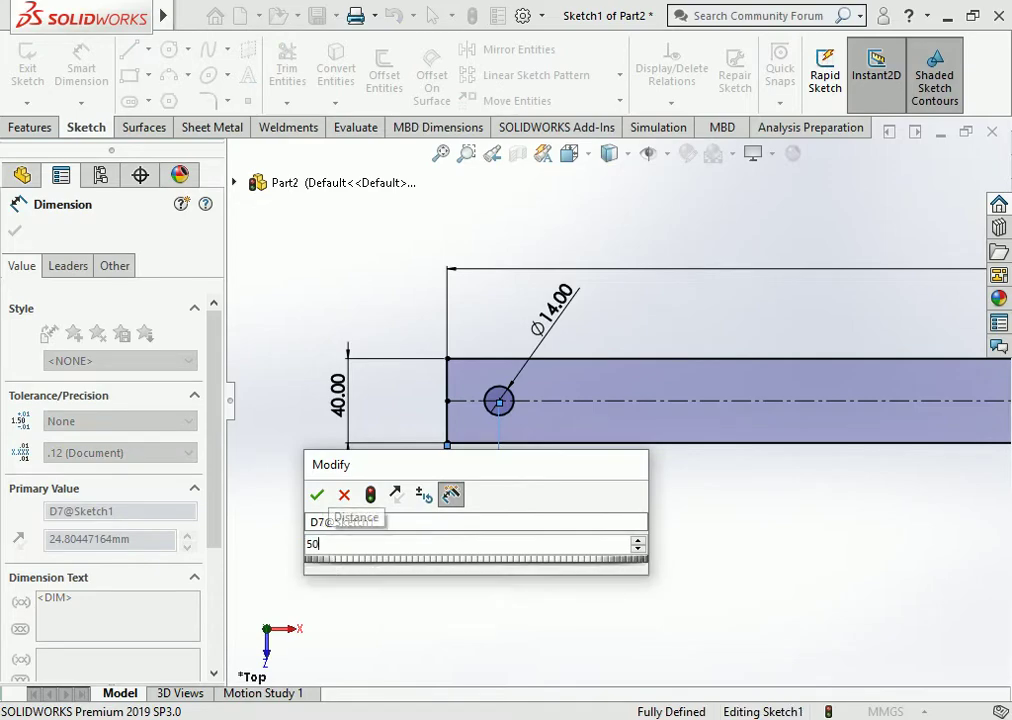
key(Return)
key(Escape)
key(f)
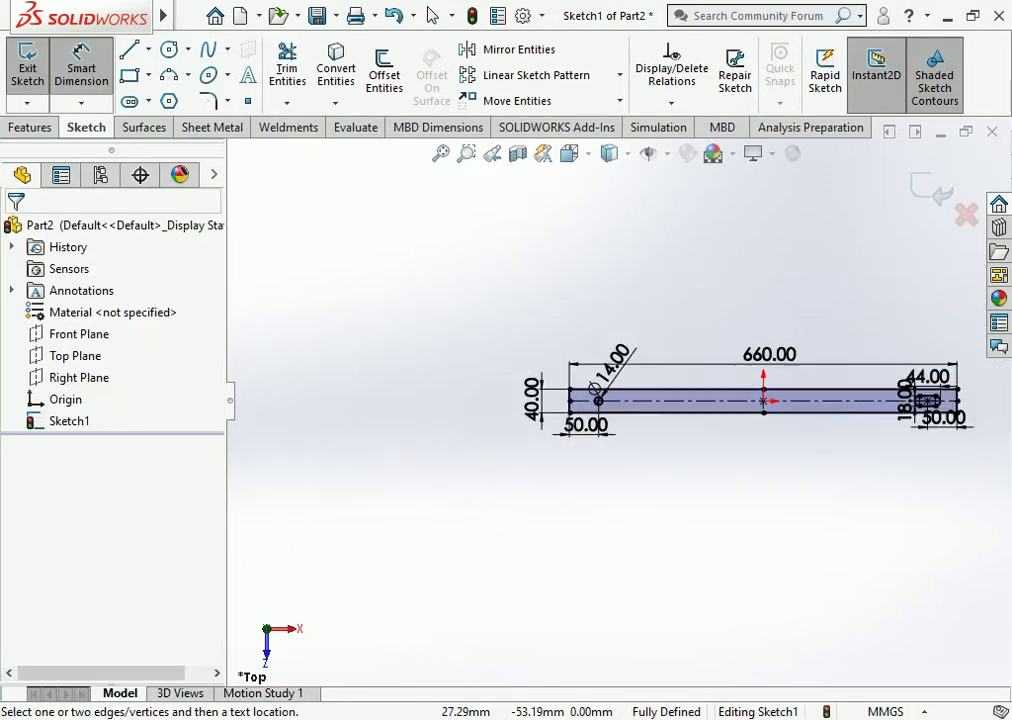
scroll(600, 395, up, 2)
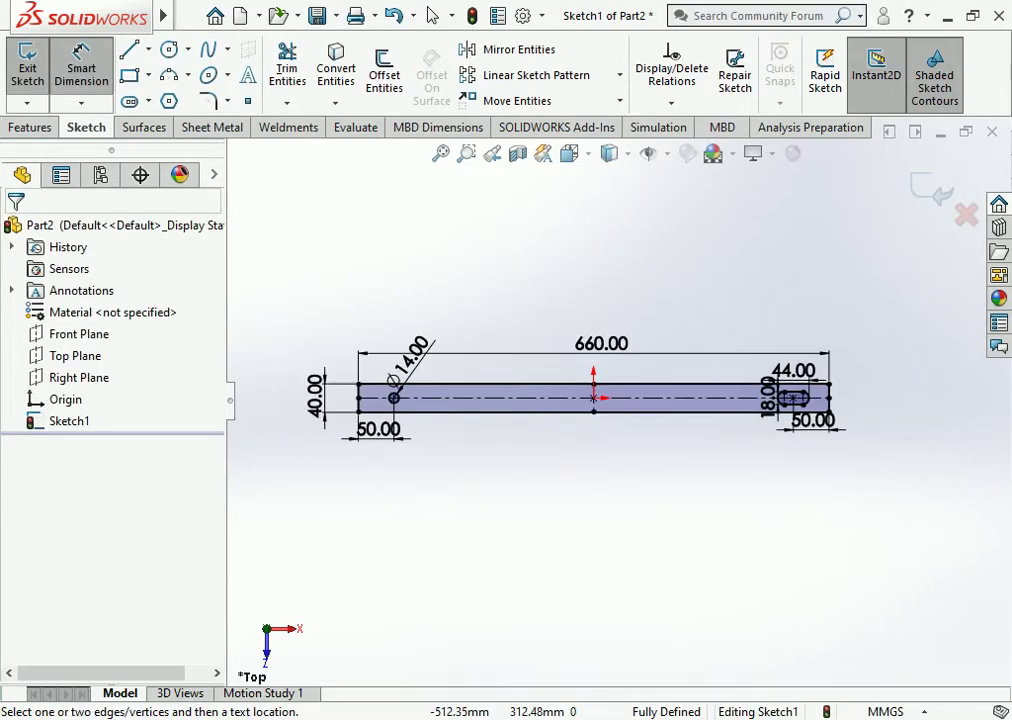
click(81, 60)
Extrude Sketch1 6 mm with Extruded Boss/Base to create Boss-Extrude1.
click(29, 127)
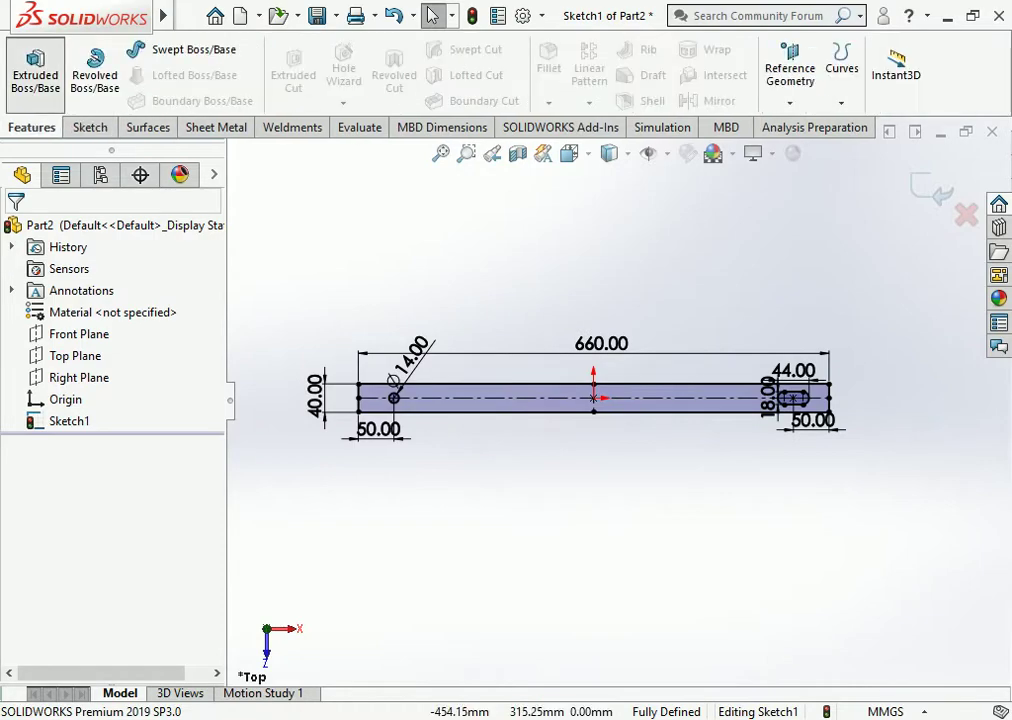
click(35, 65)
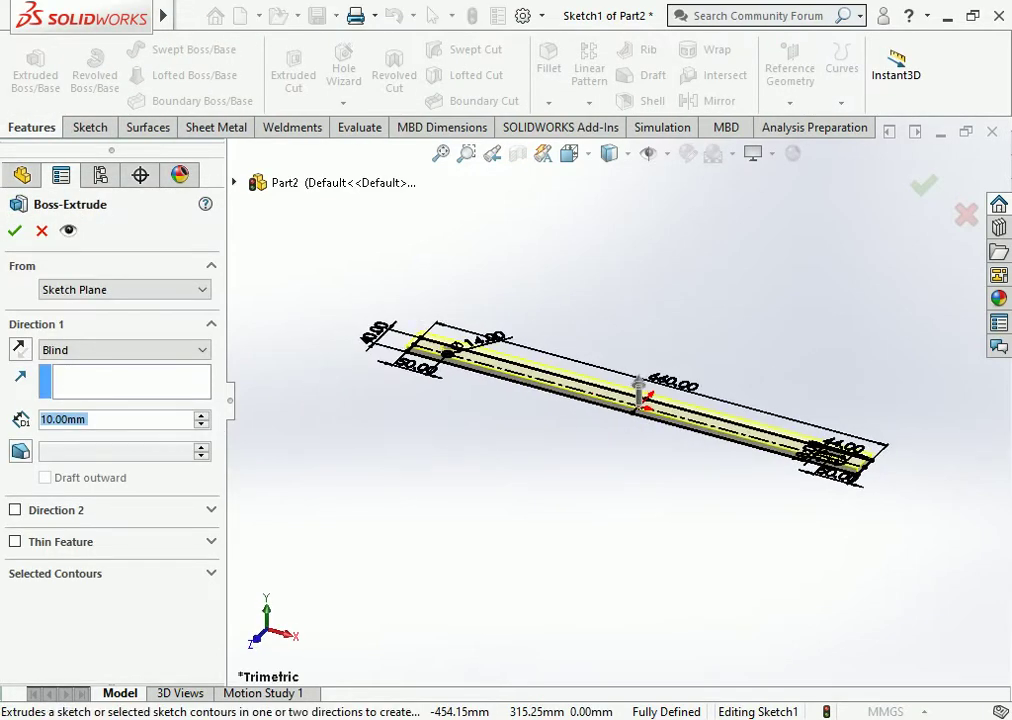
text(6)
key(Return)
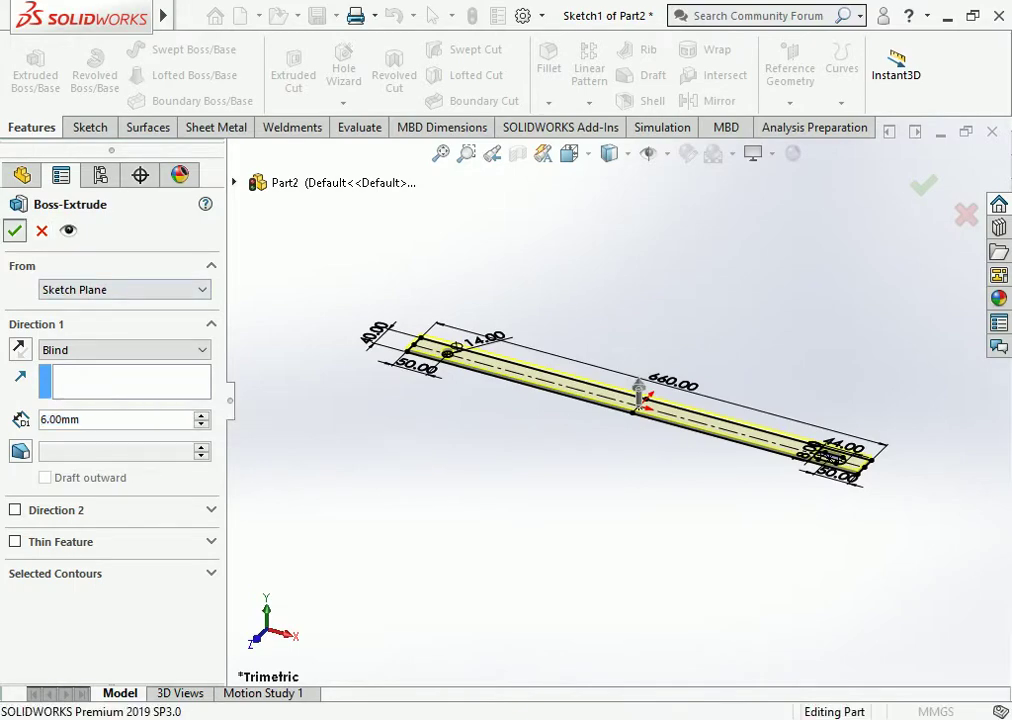
click(15, 230)
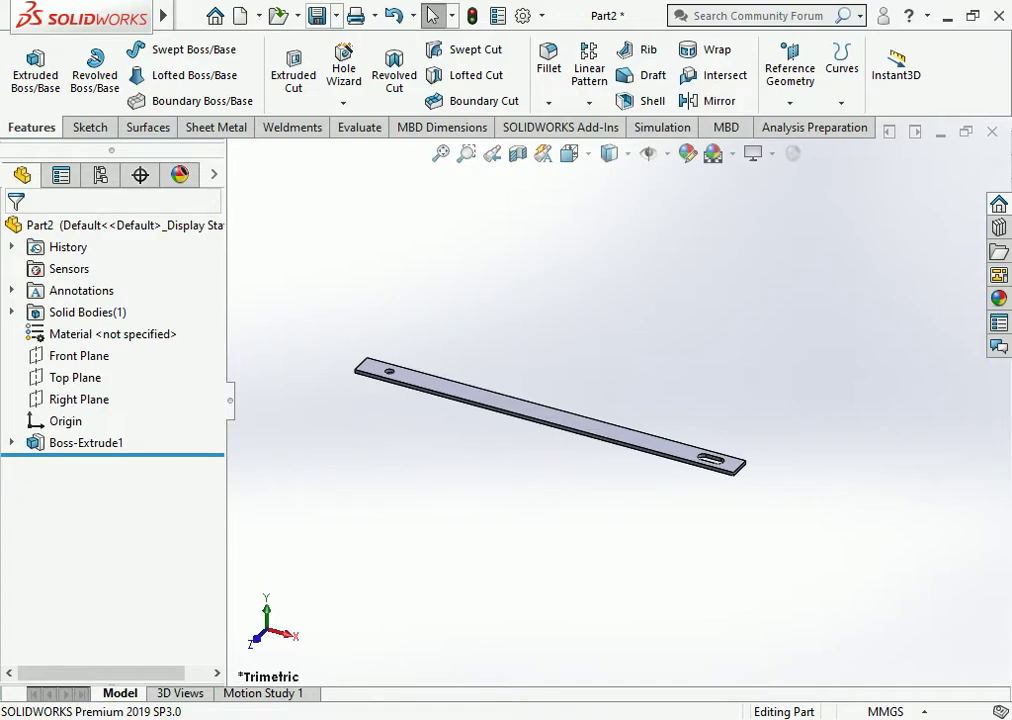
Save the part as FLAT BRACING and close it.
click(318, 16)
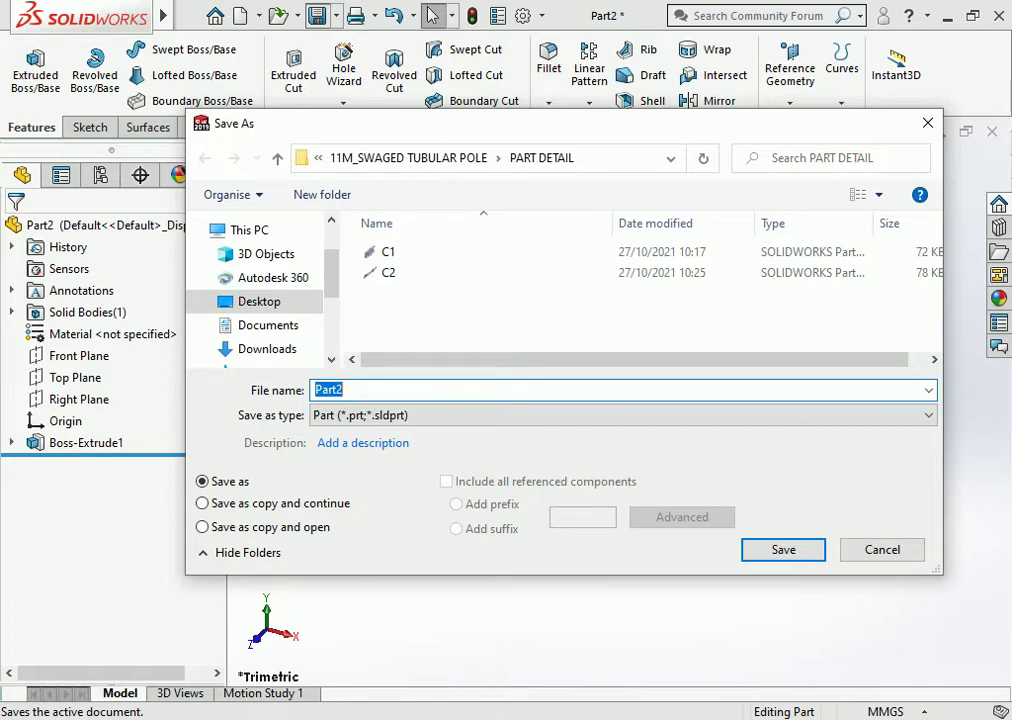
text(F)
text(BRACING)
key(Return)
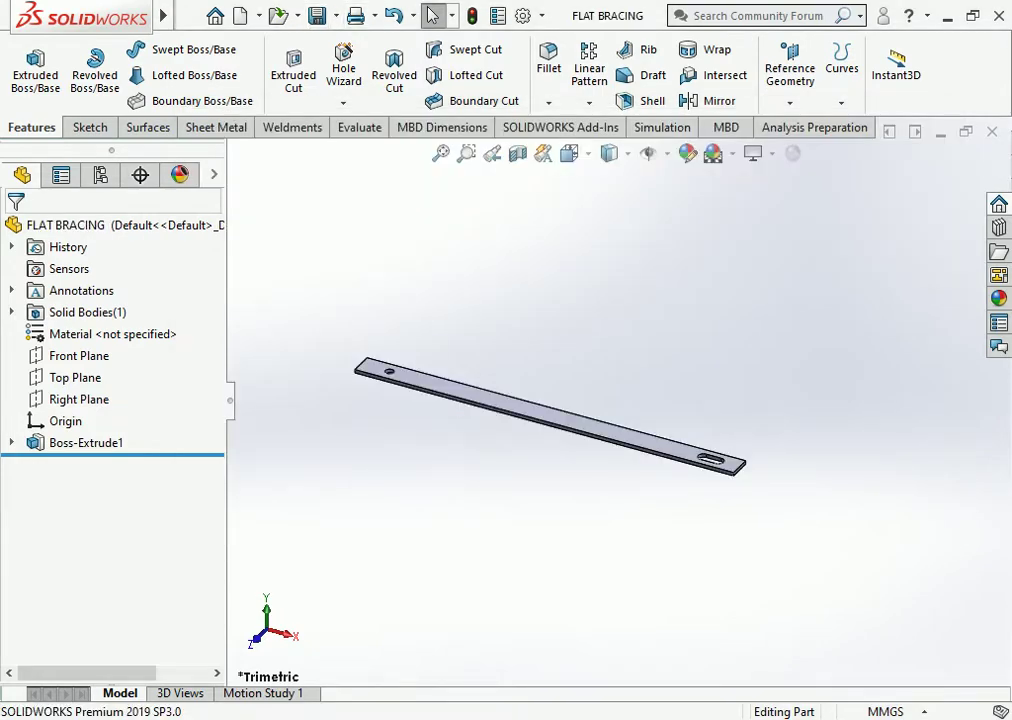
key(ctrl+w)
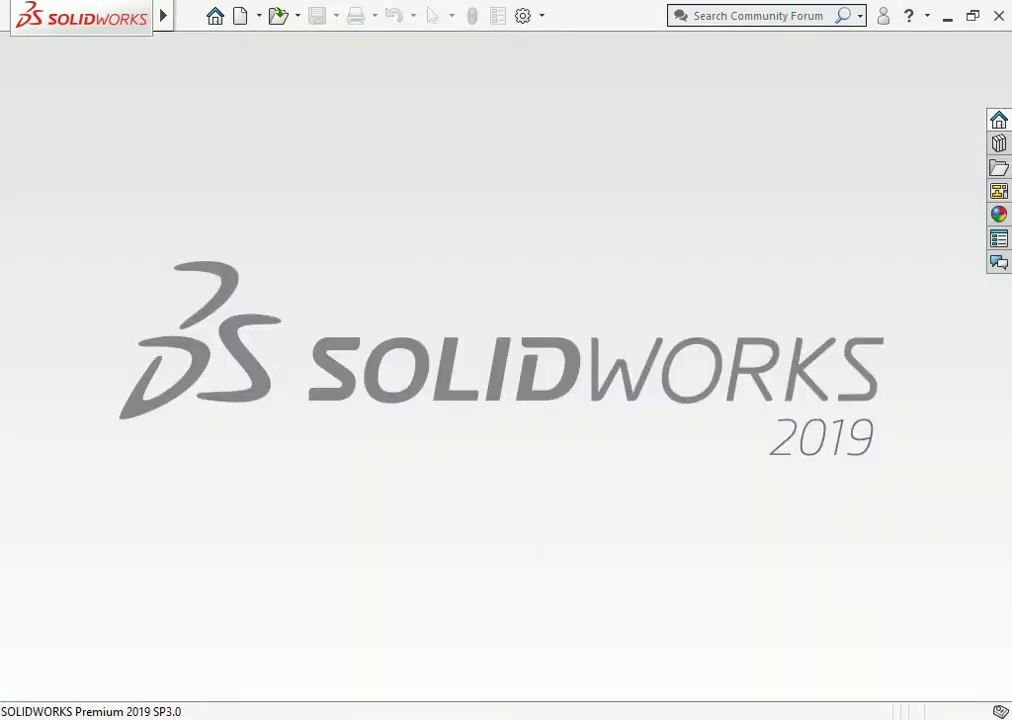
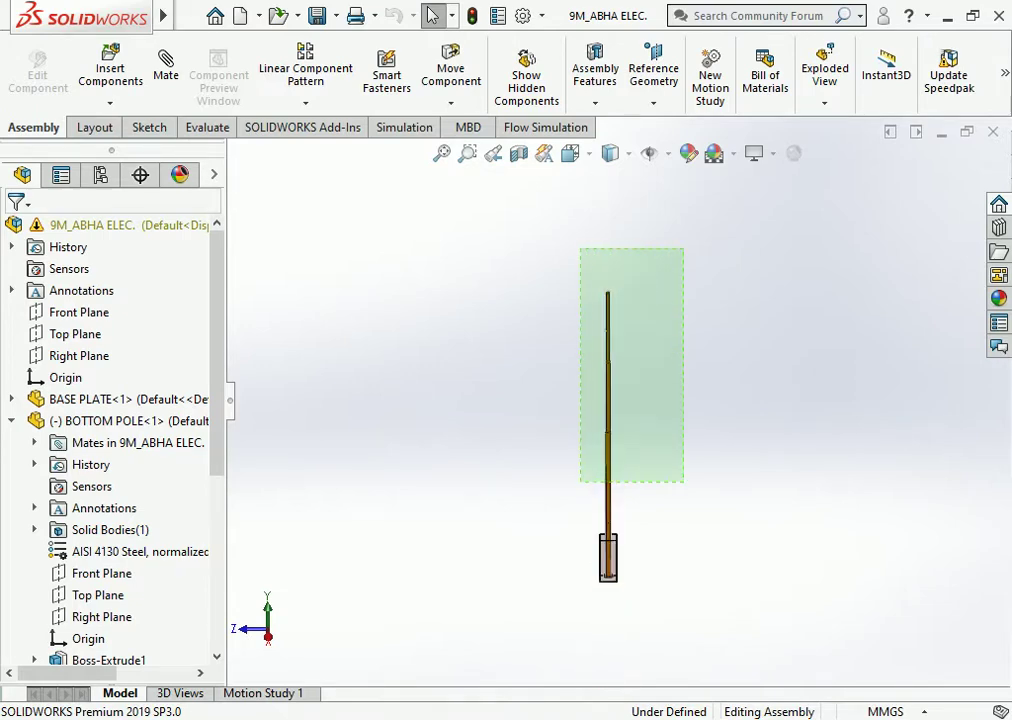
Remove the orange appearance from the bottom pole section.
click(601, 420)
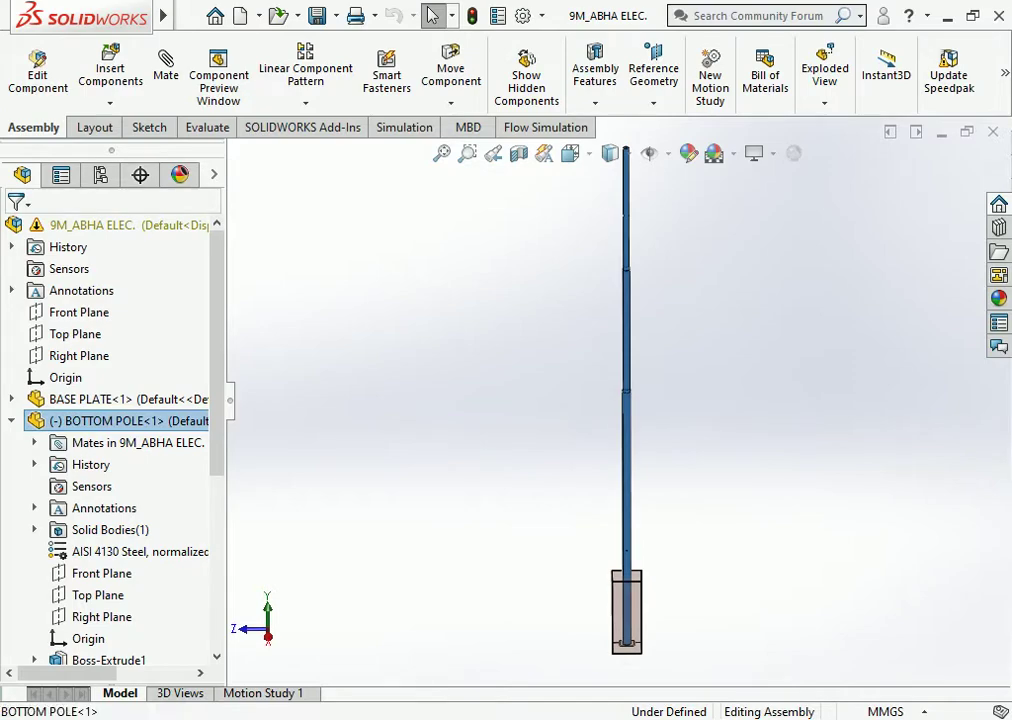
right_click(626, 400)
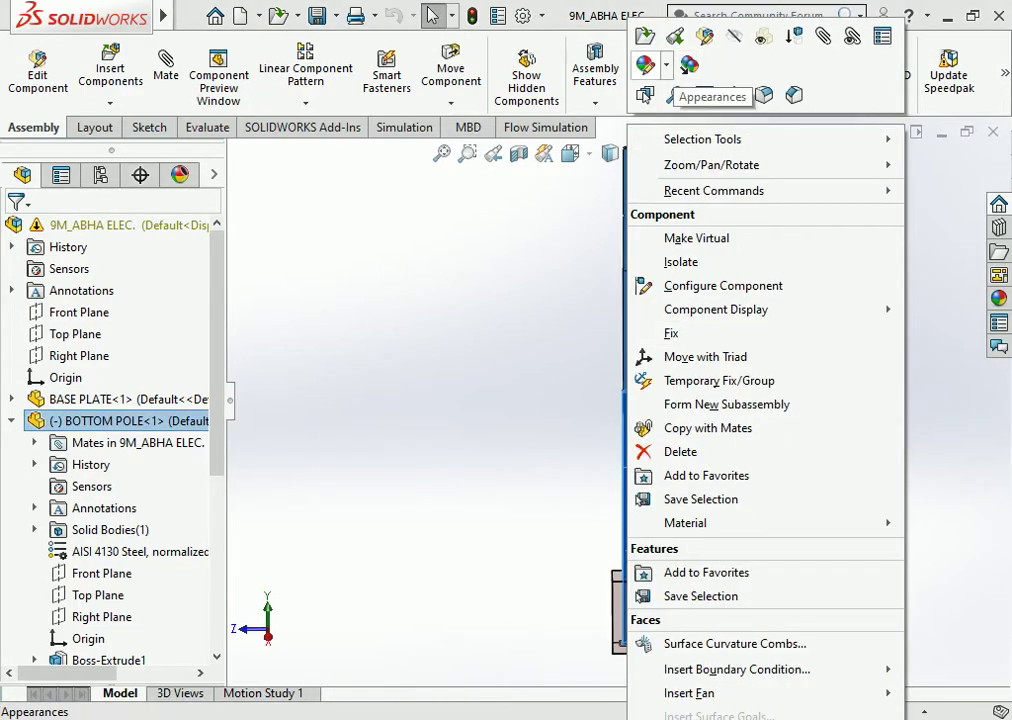
click(645, 65)
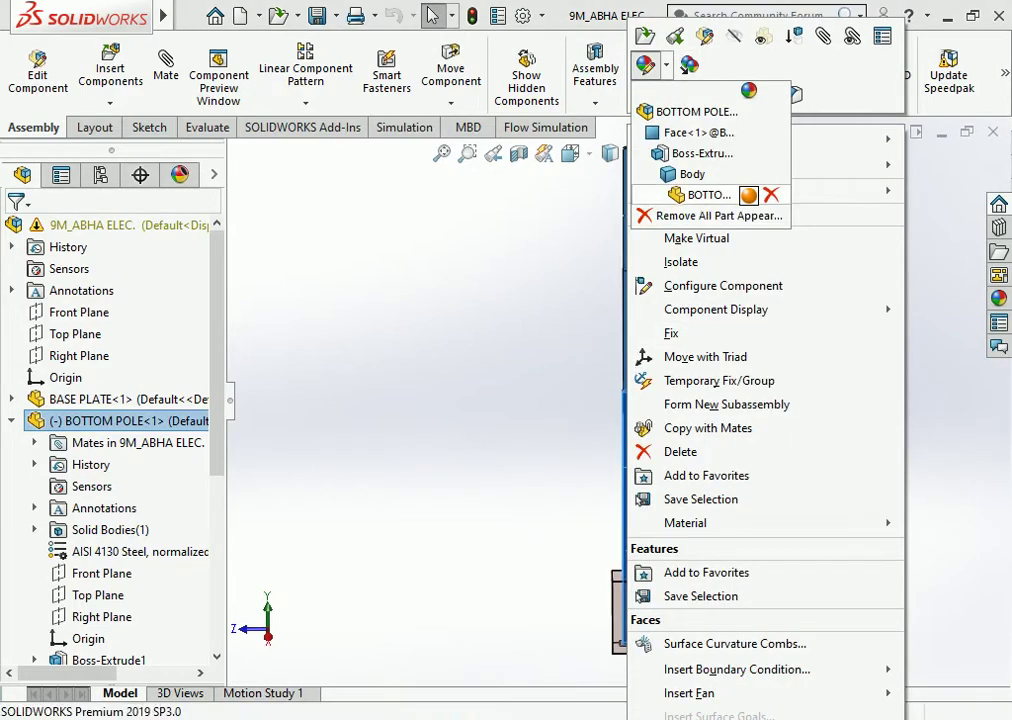
key(Escape)
scroll(560, 500, up, 2)
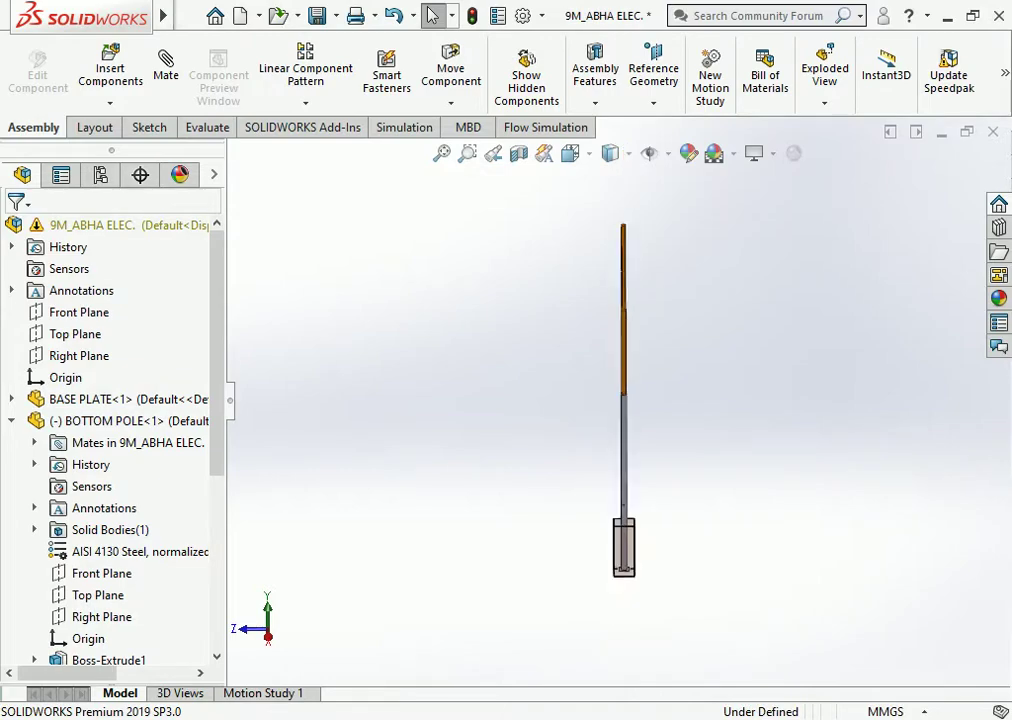
Remove the orange appearance from the top pole section.
click(611, 330)
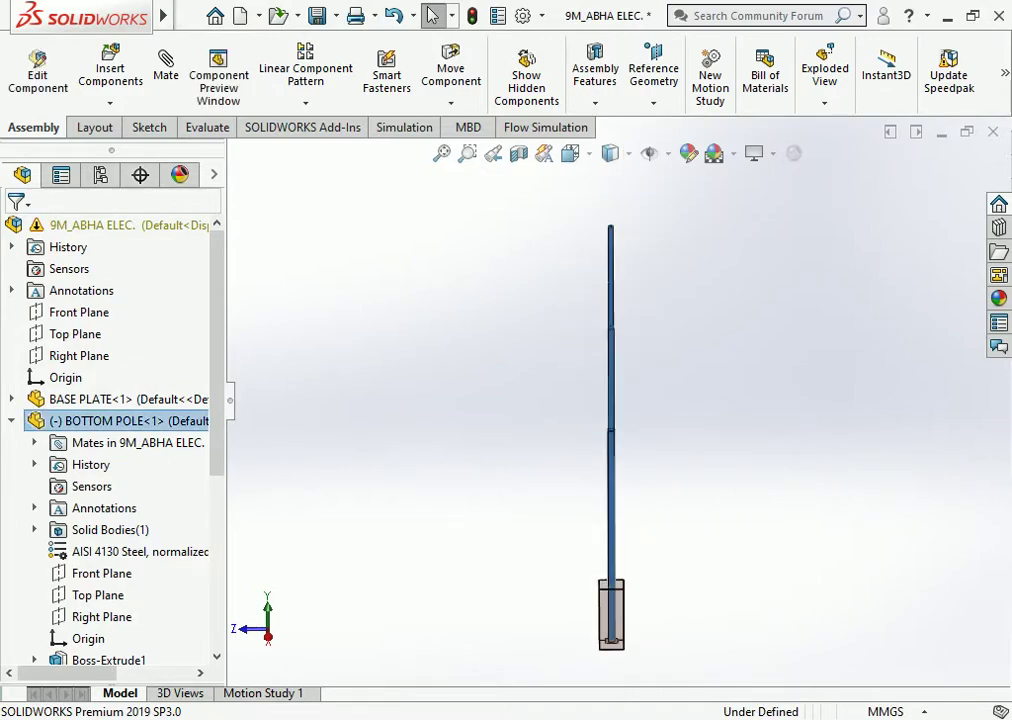
right_click(611, 330)
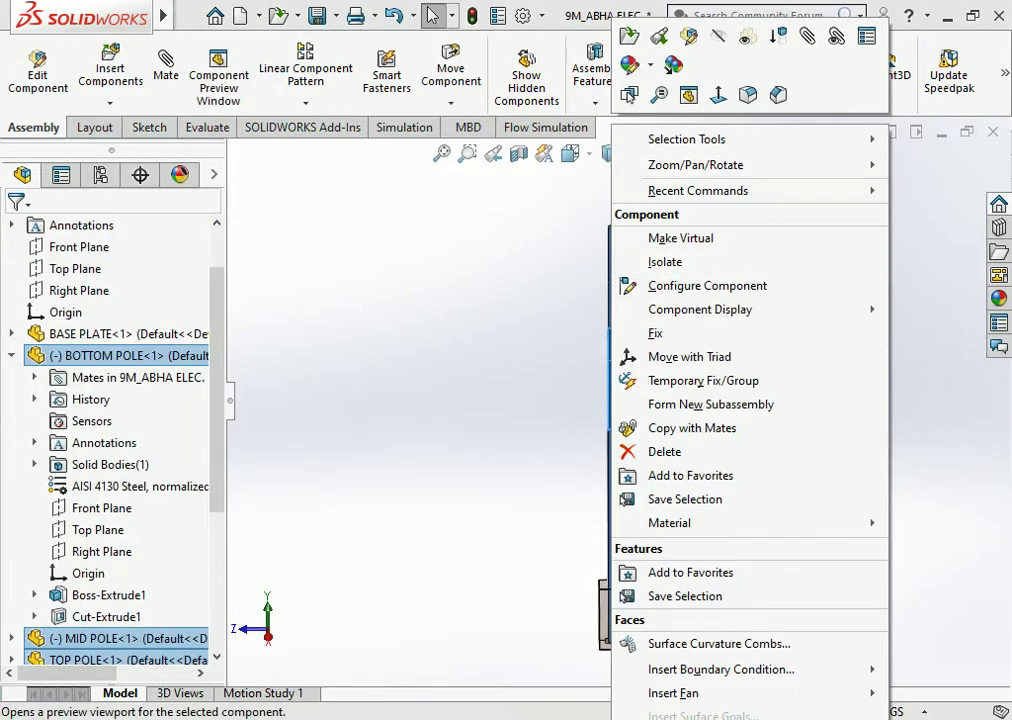
click(629, 65)
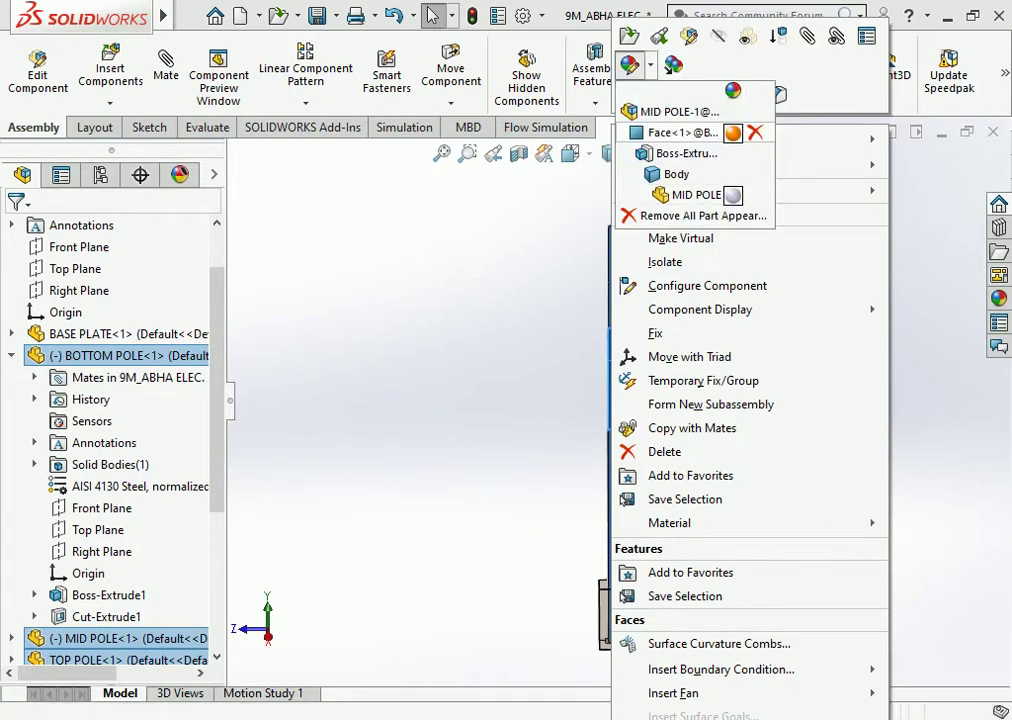
key(Escape)
click(611, 330)
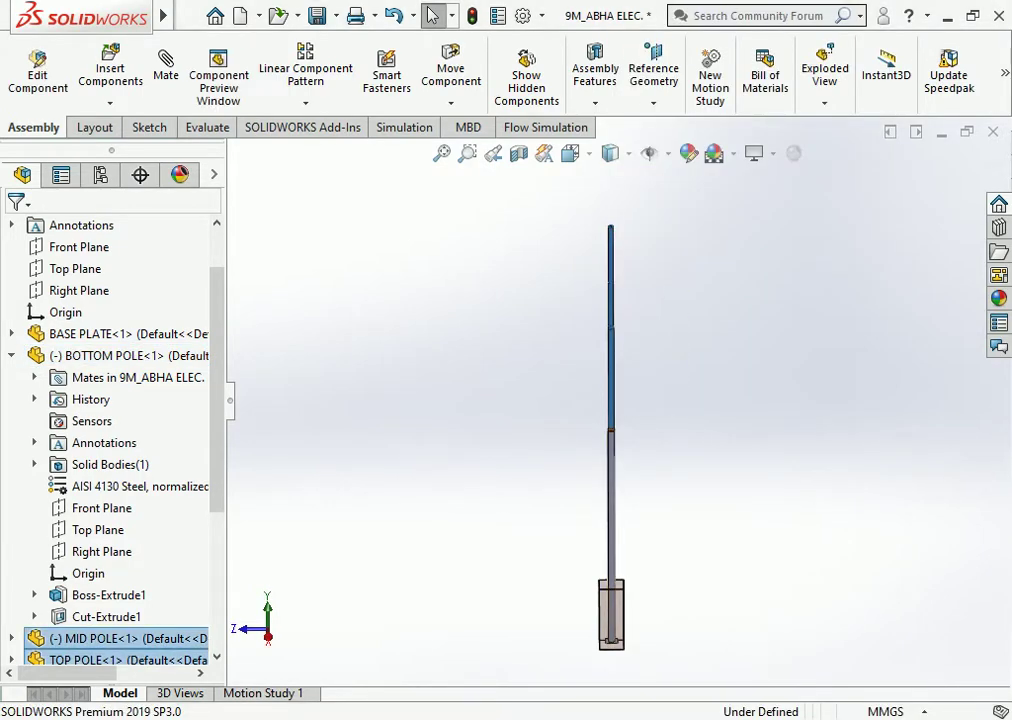
right_click(611, 330)
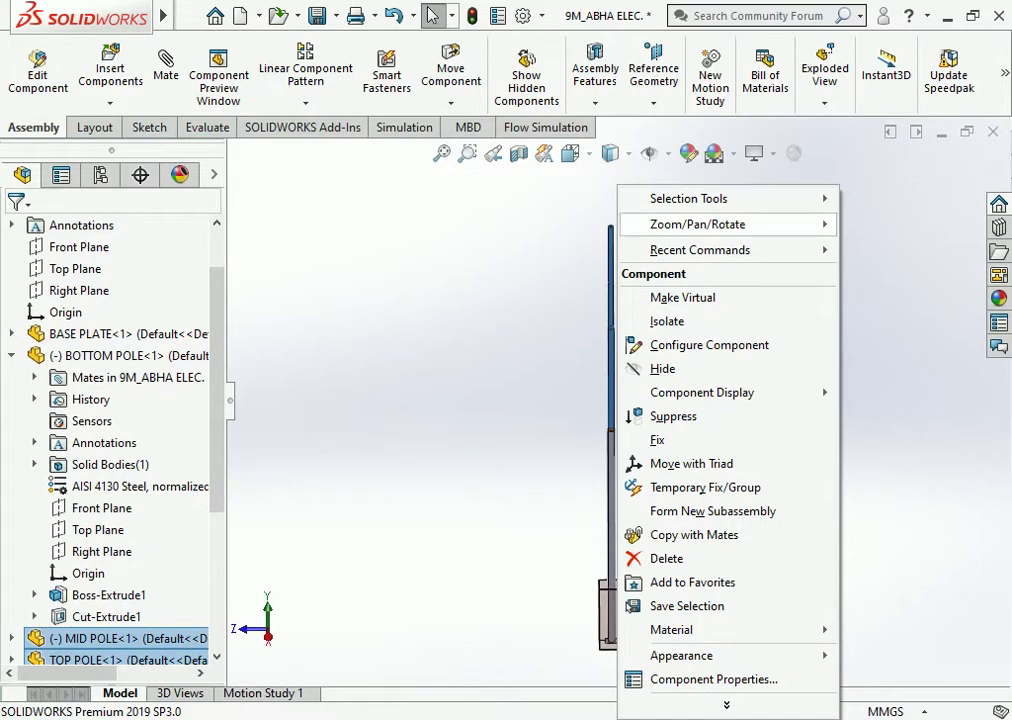
right_click(612, 200)
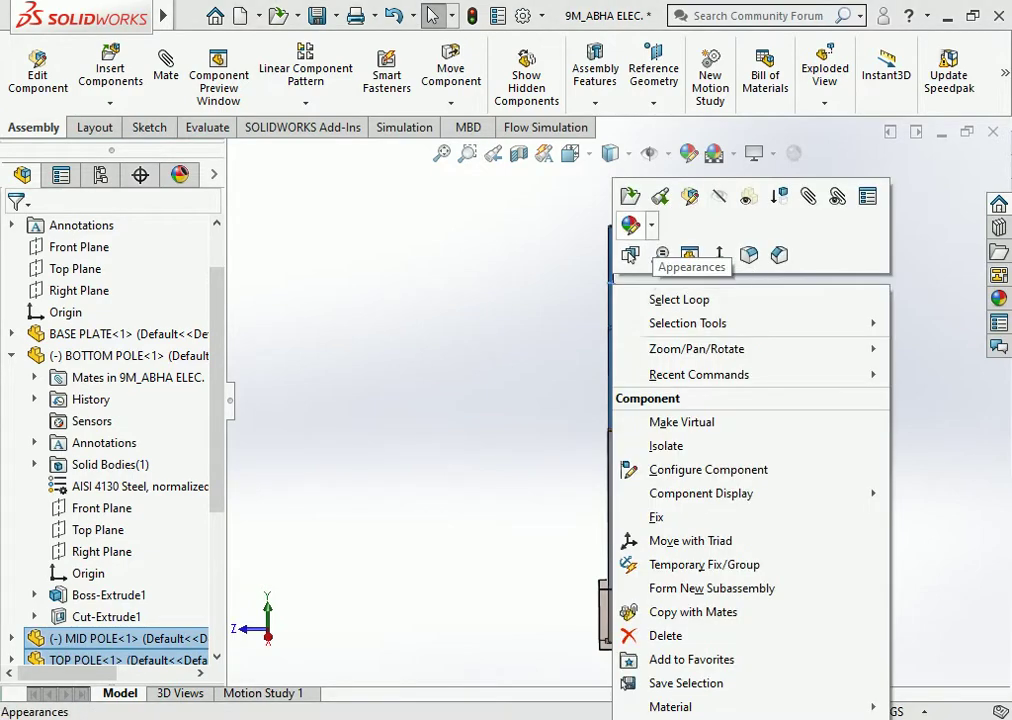
click(651, 226)
key(Escape)
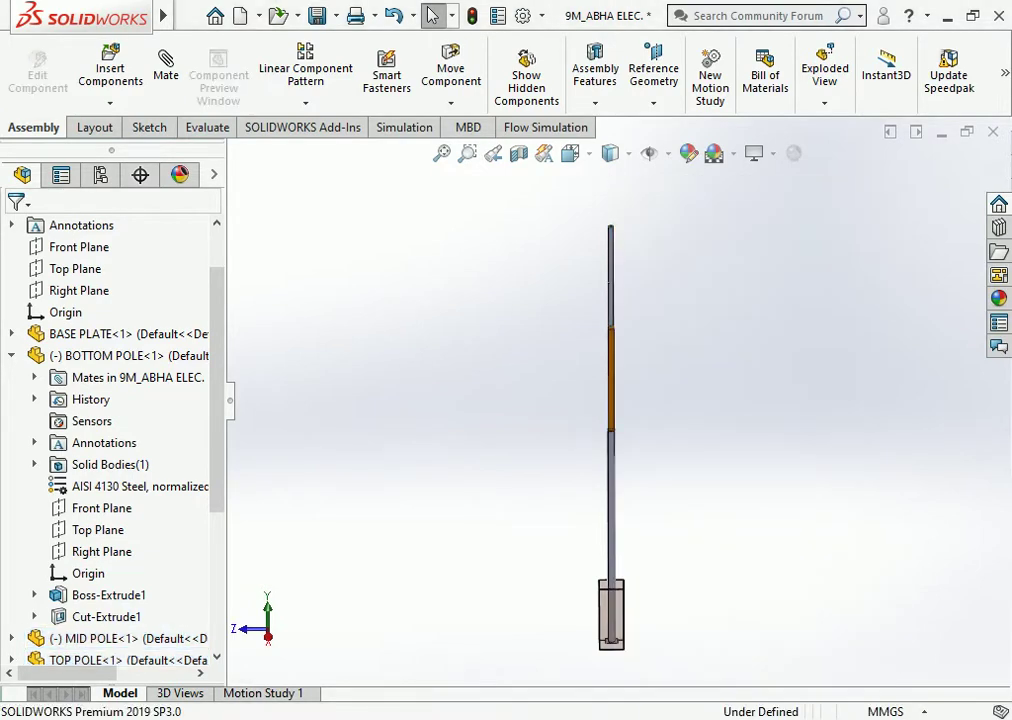
Remove the orange appearance from MID POLE and zoom out to the whole grey pole.
click(611, 280)
right_click(611, 280)
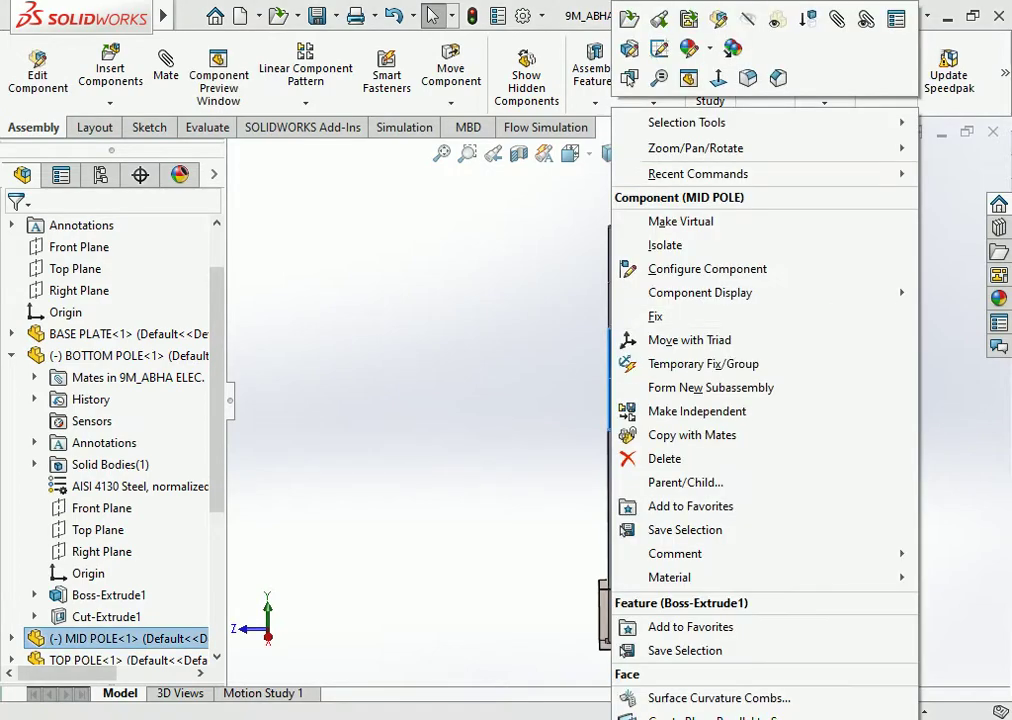
click(709, 50)
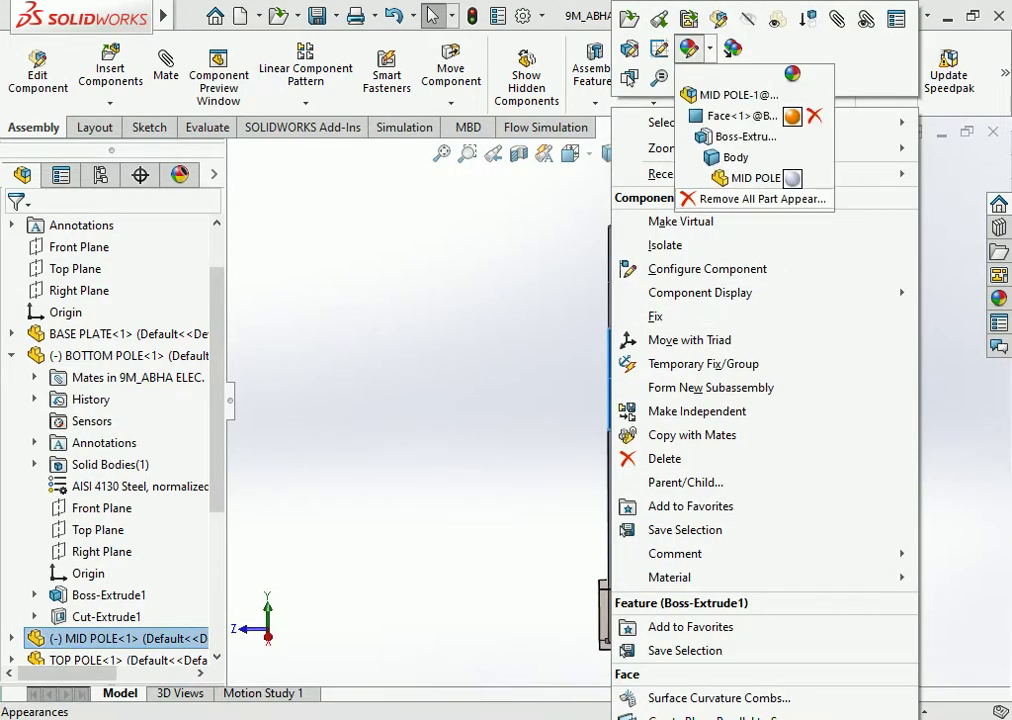
key(Escape)
key(z)
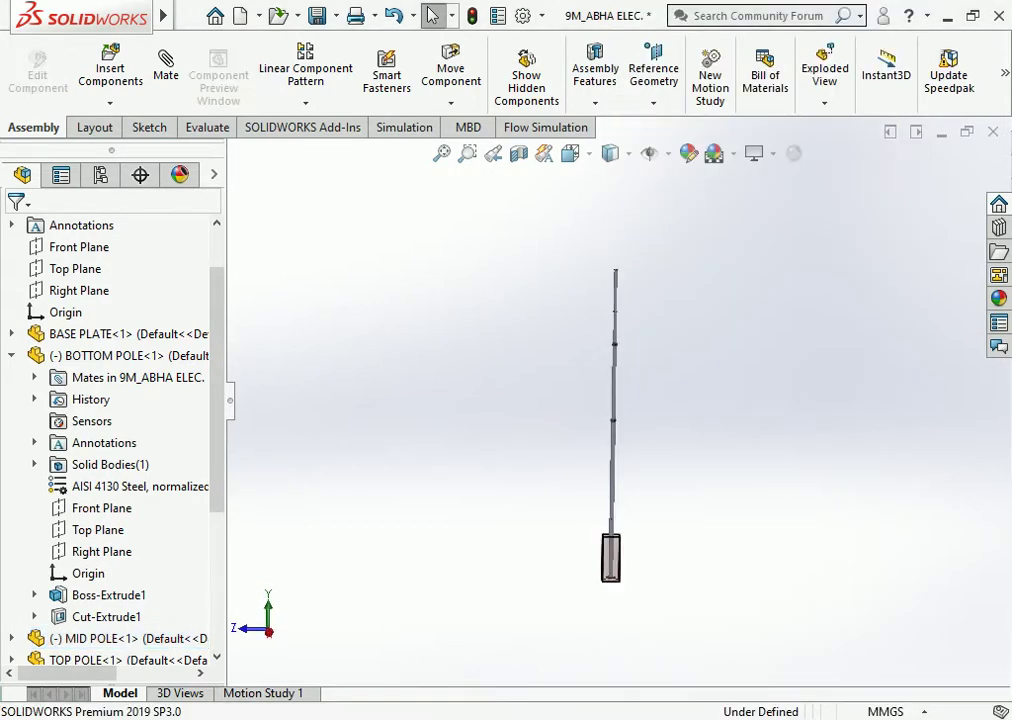
Save the pole assembly and all modified files.
key(ctrl+s)
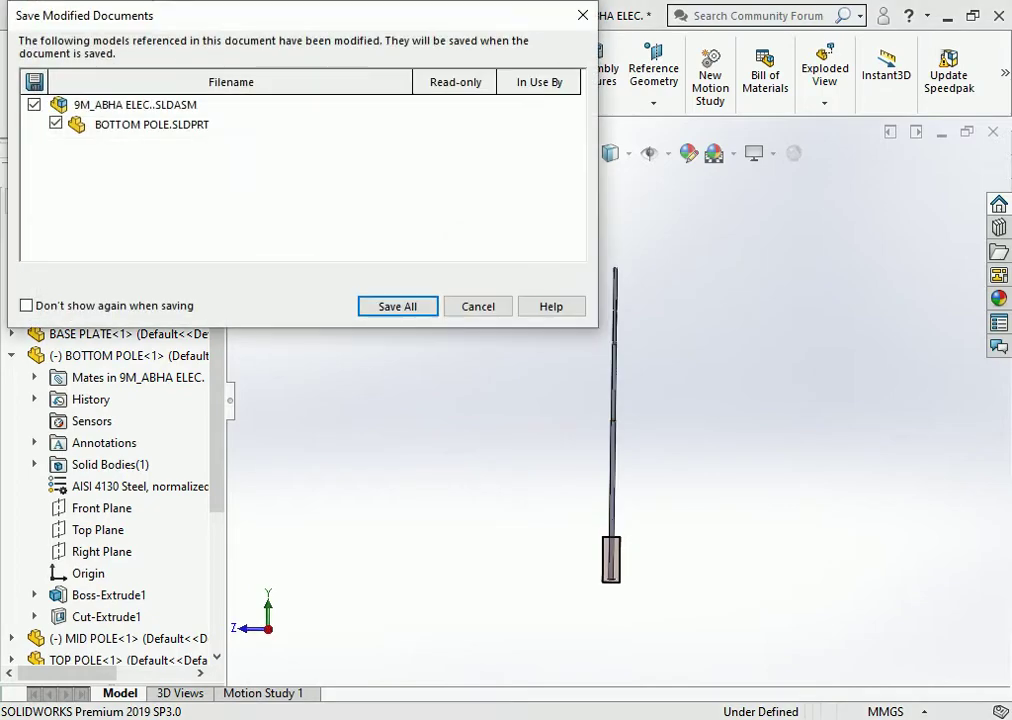
key(Return)
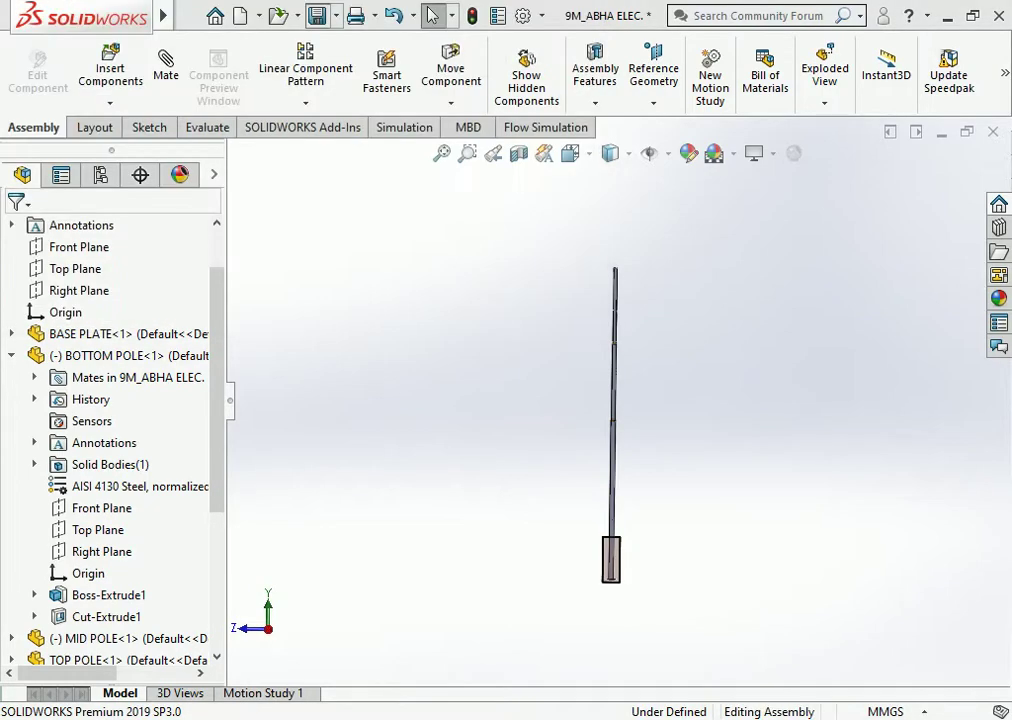
key(Left)
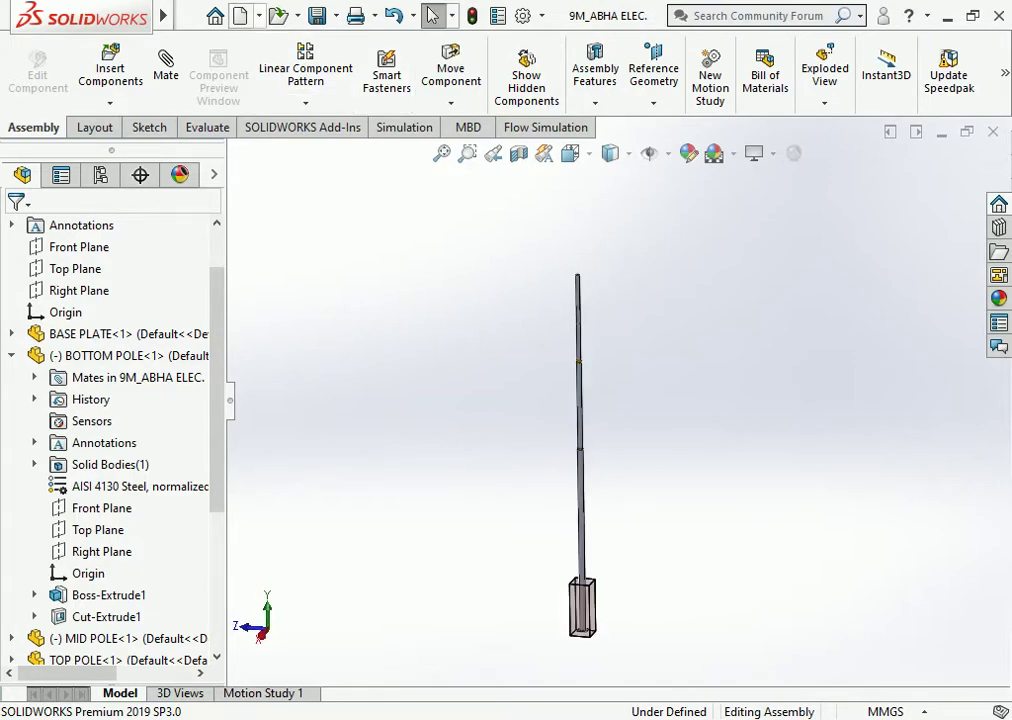
Create a new part document, Part3.
click(240, 15)
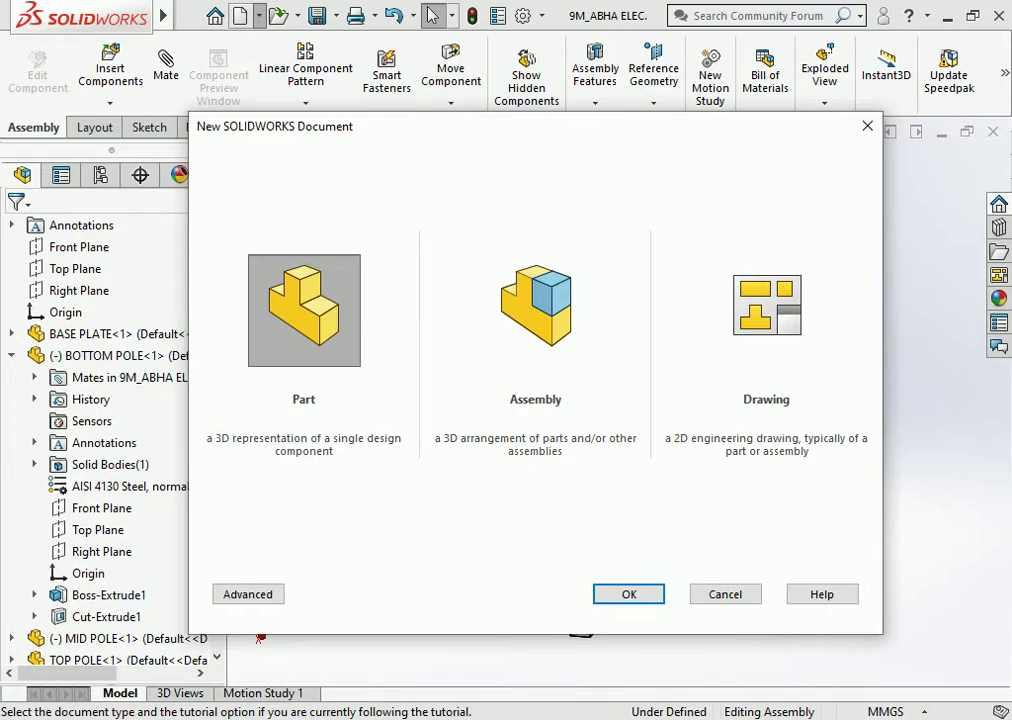
key(Escape)
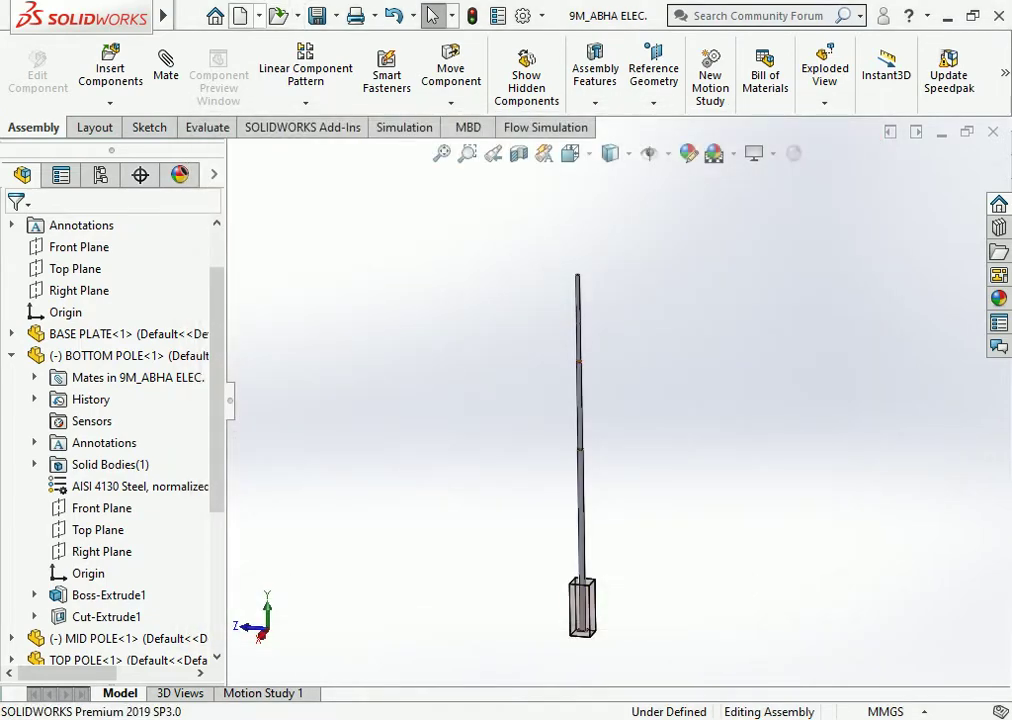
click(240, 15)
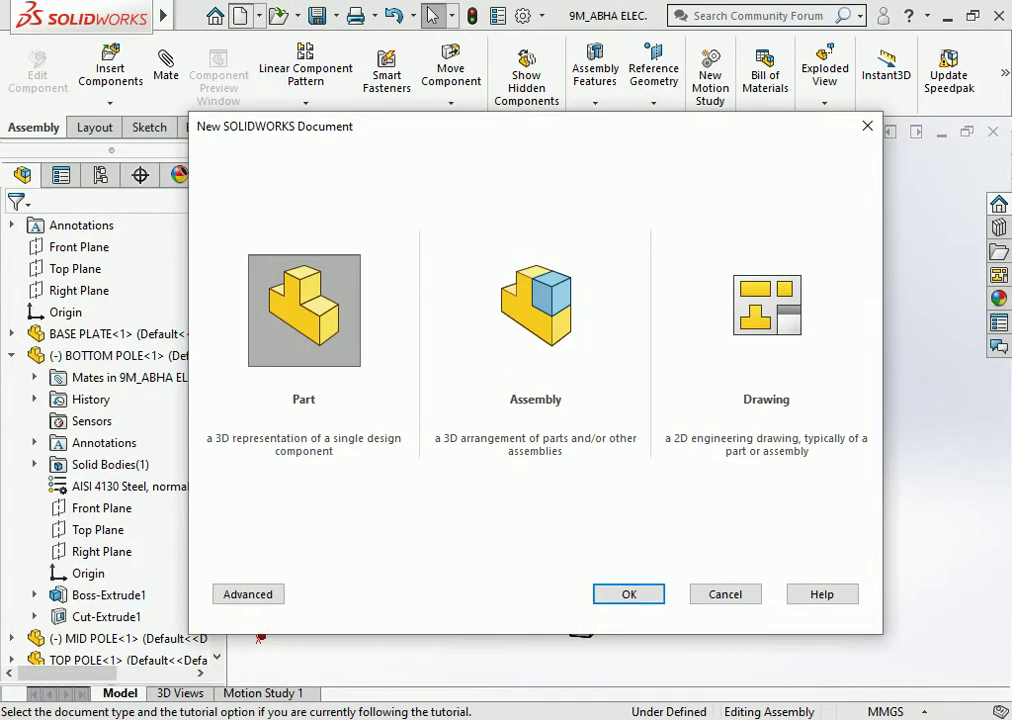
key(Return)
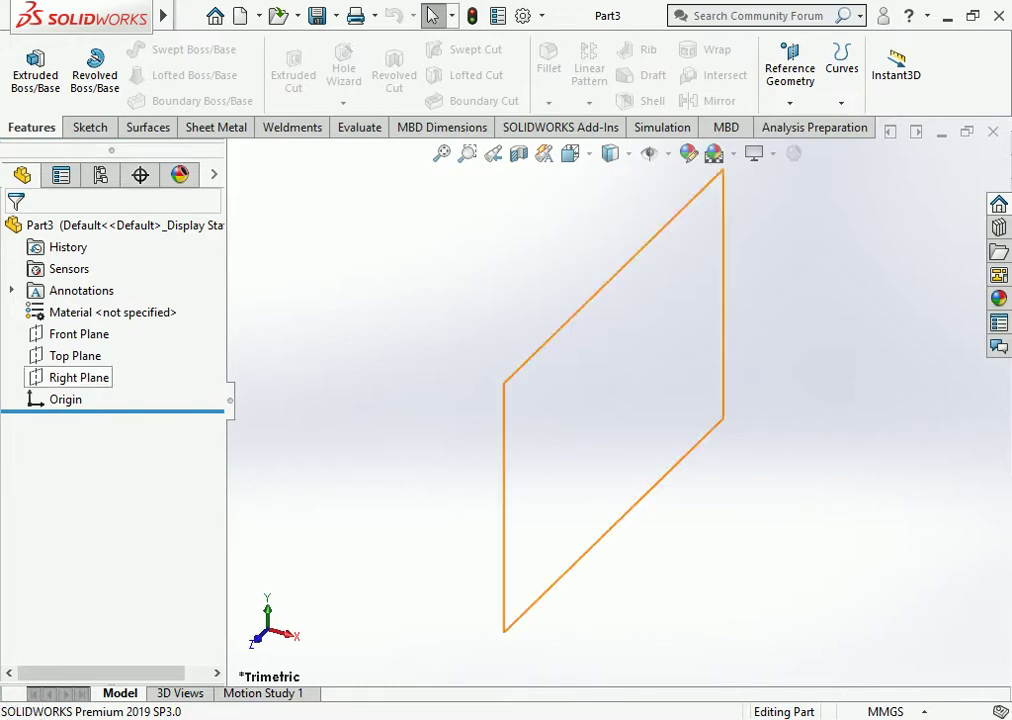
Sketch a circle centred at the origin on the Top Plane.
click(75, 355)
click(110, 327)
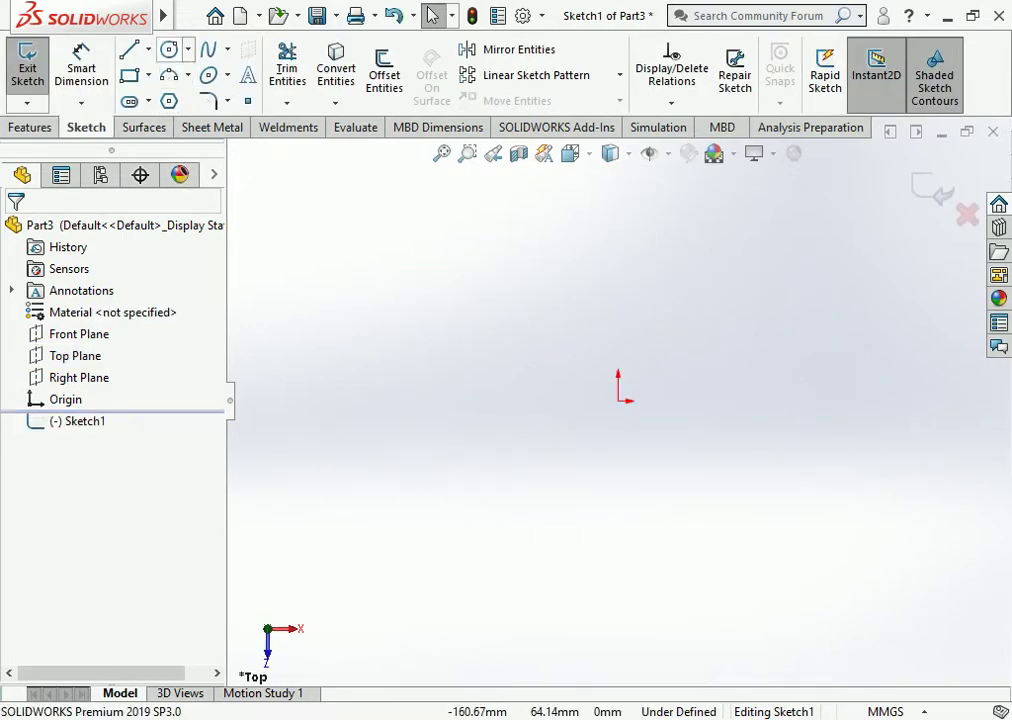
click(169, 49)
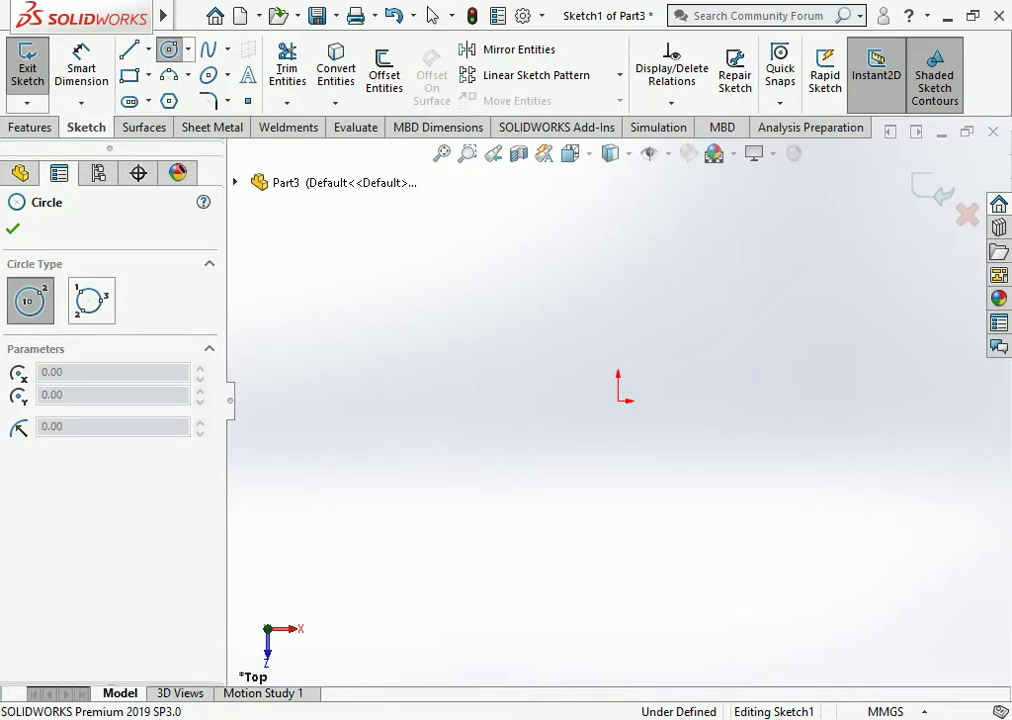
click(619, 400)
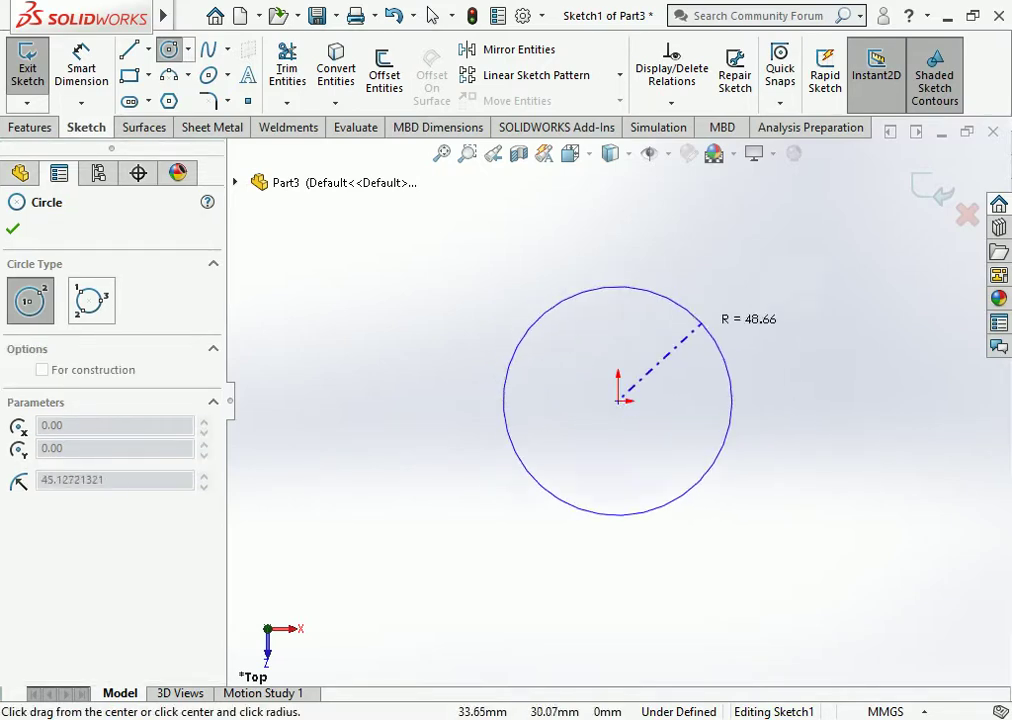
click(700, 307)
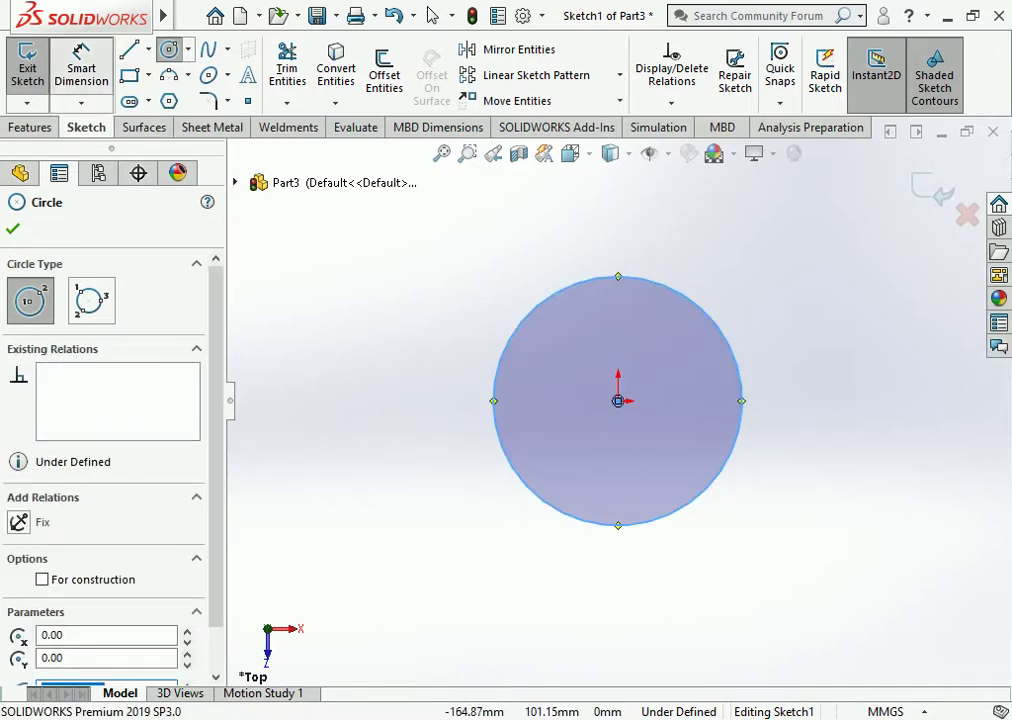
Dimension the circle's diameter to 115 mm.
click(81, 62)
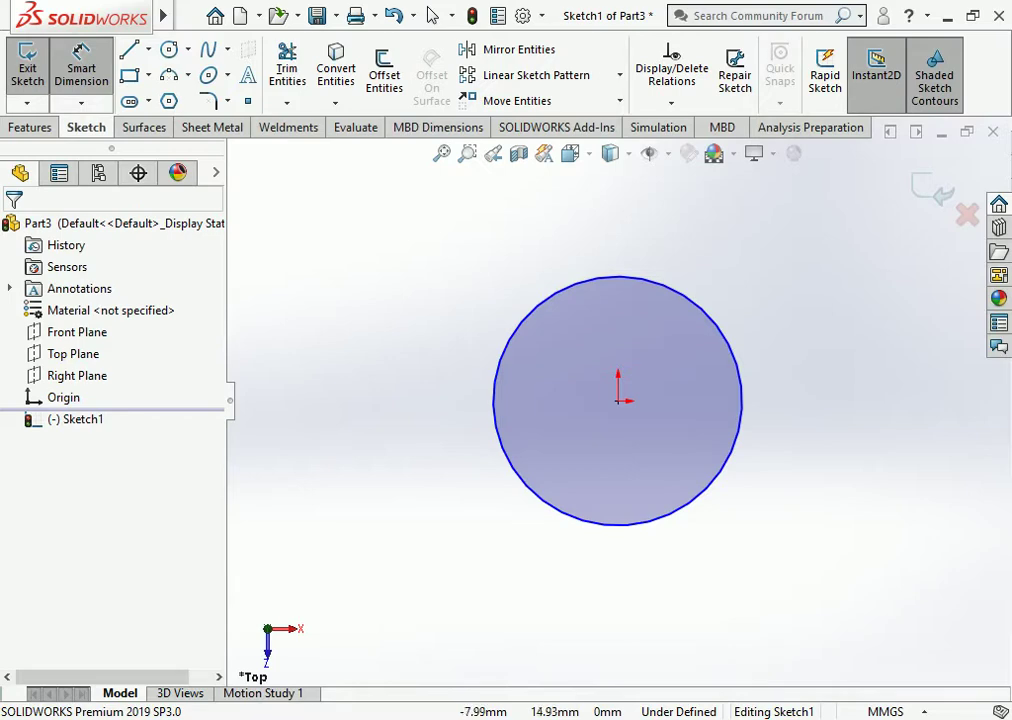
click(742, 390)
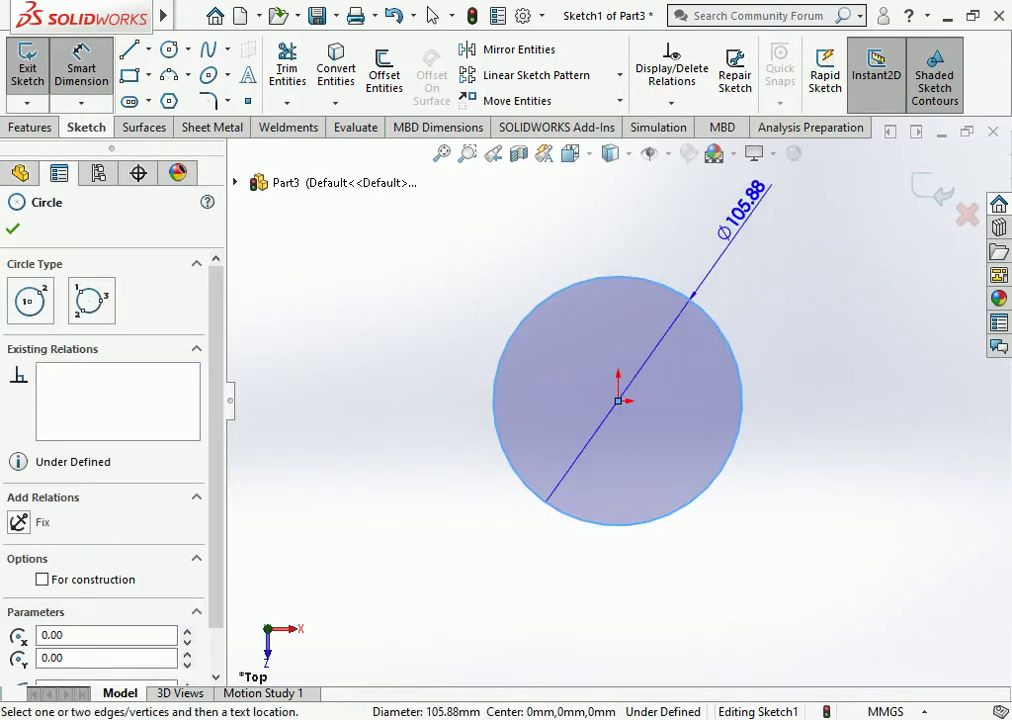
click(732, 213)
text(115)
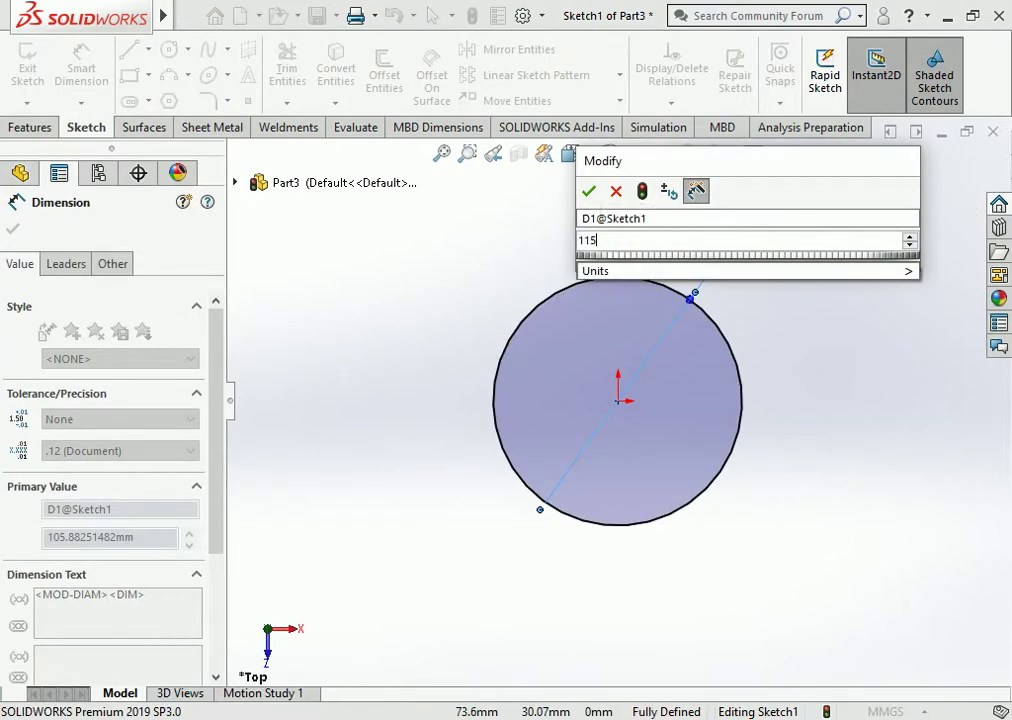
key(Return)
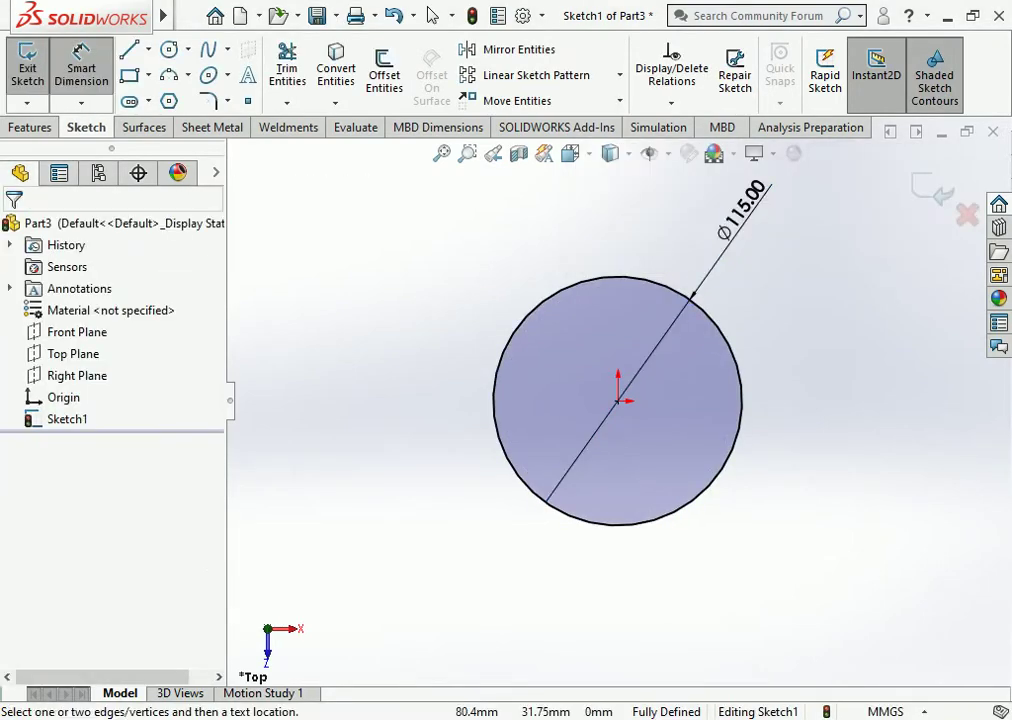
key(Escape)
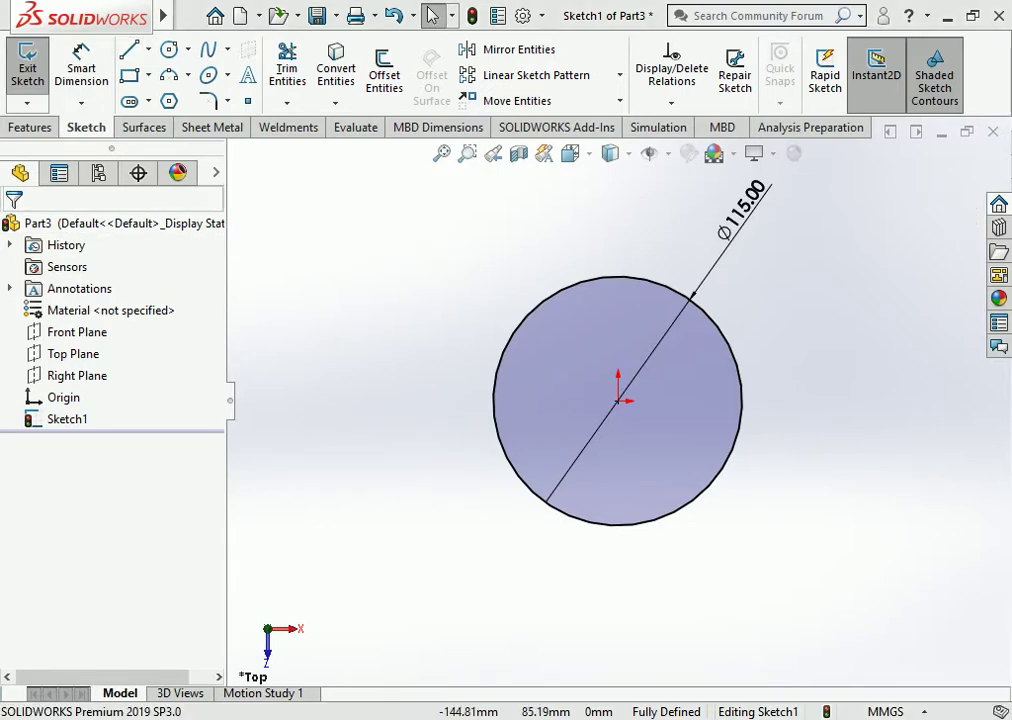
Draw a vertical line down from the circle's left quadrant with a horizontal leg running left.
click(128, 50)
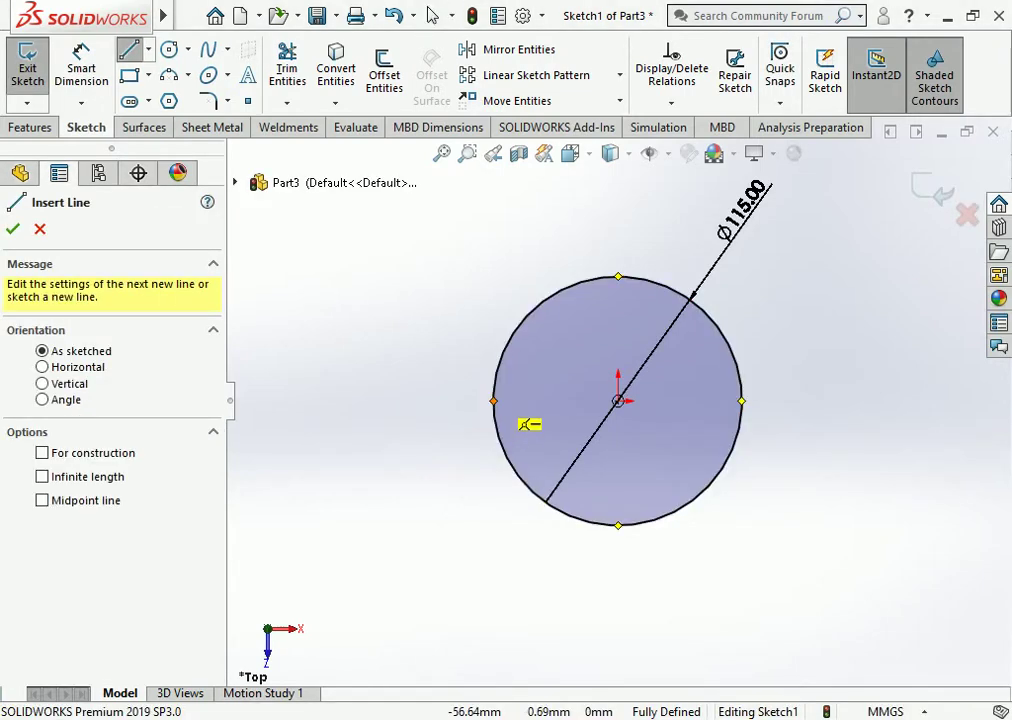
click(493, 400)
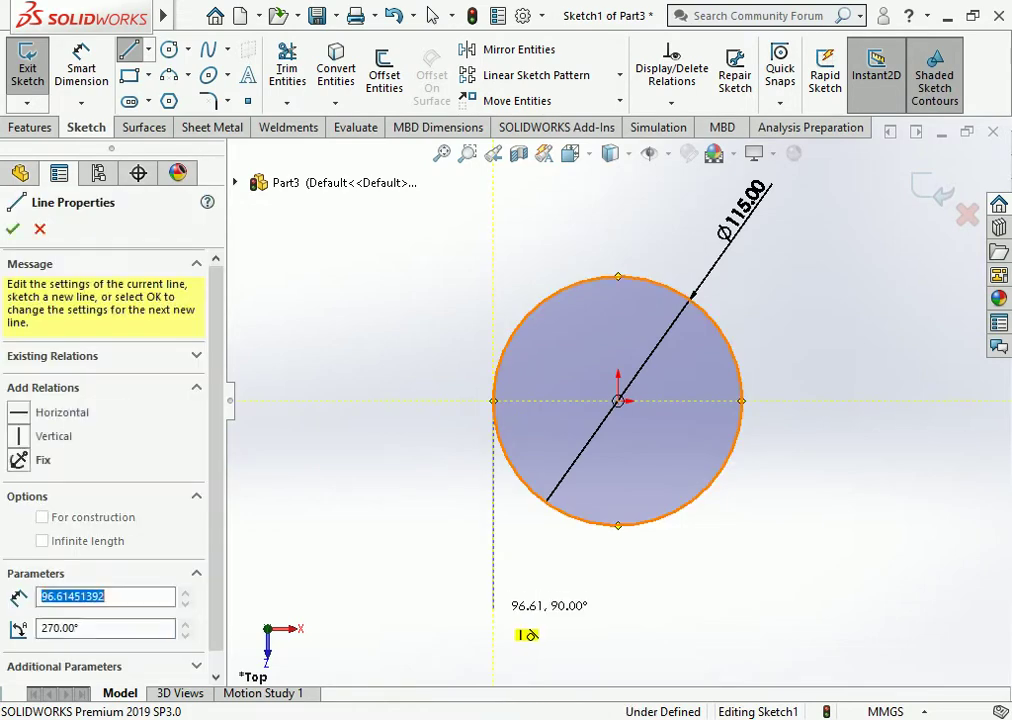
click(493, 609)
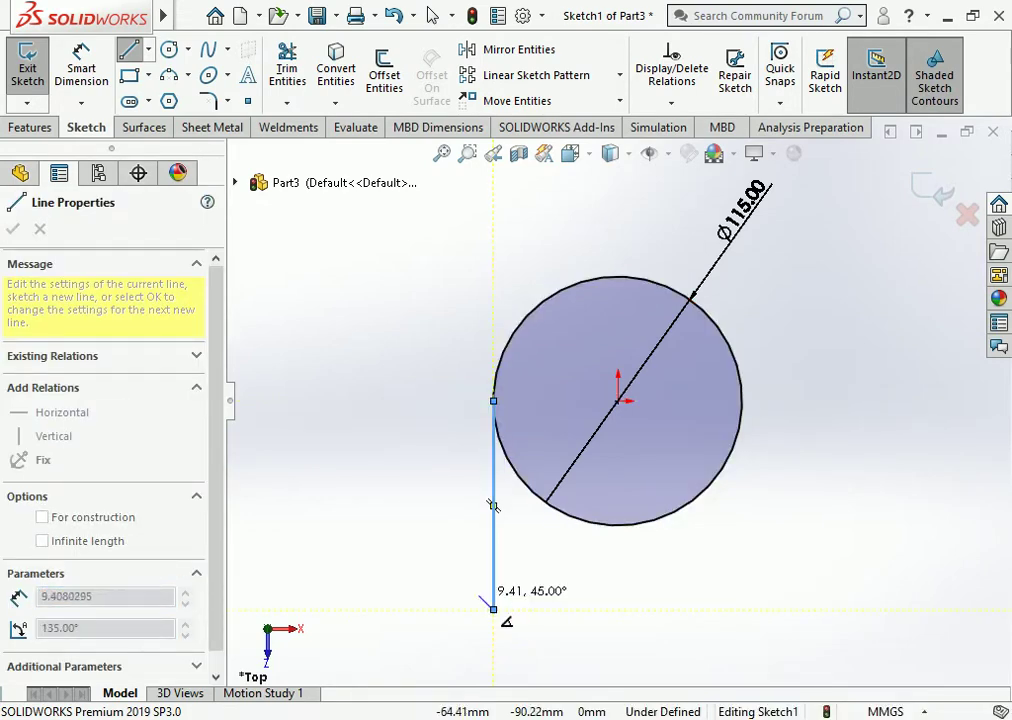
click(384, 609)
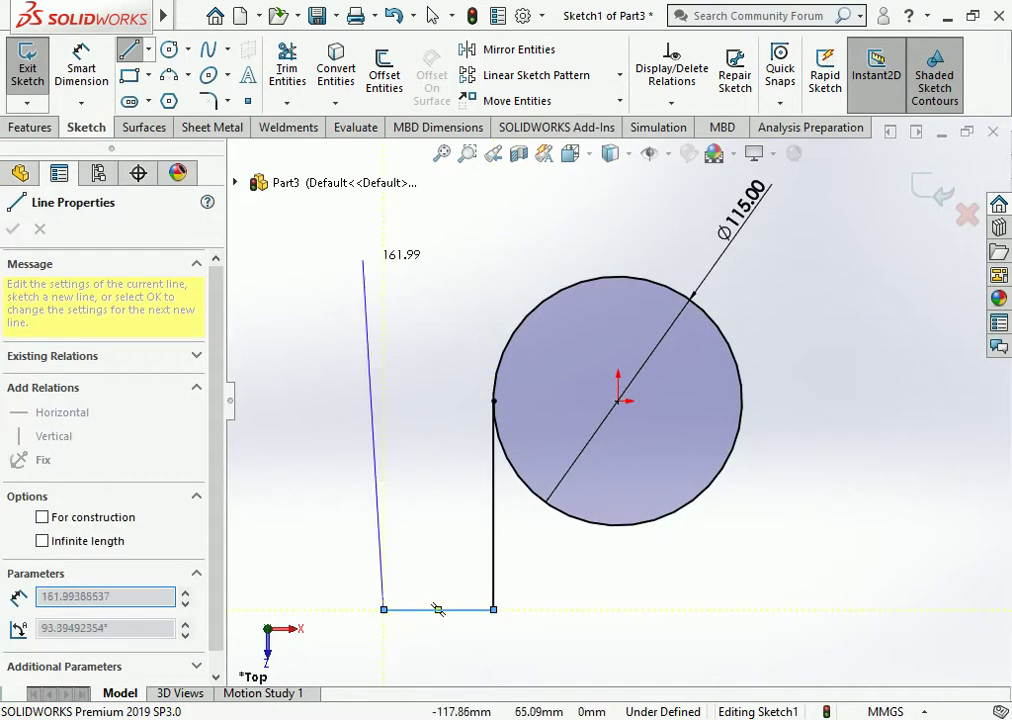
key(Escape)
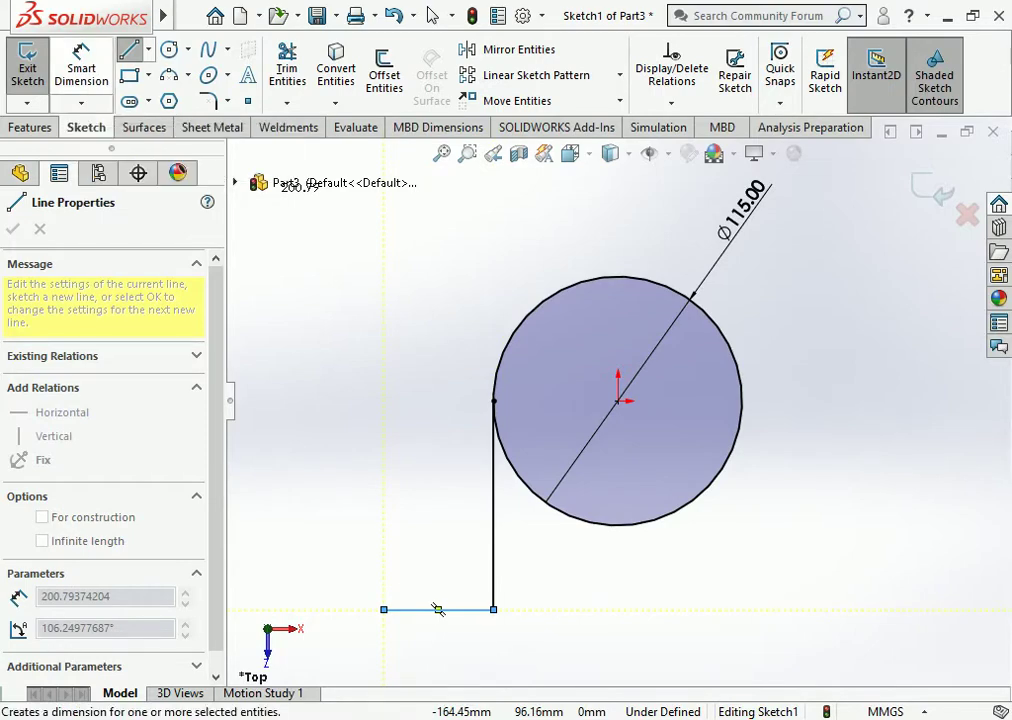
Place a sketch point at the top of the circle.
click(81, 68)
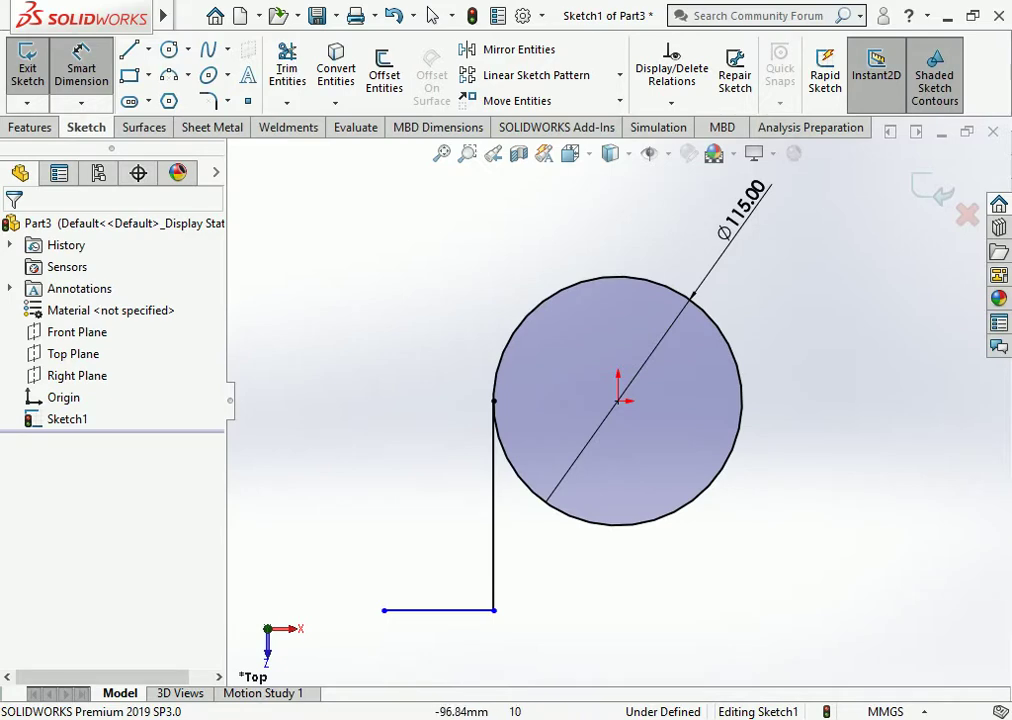
click(247, 101)
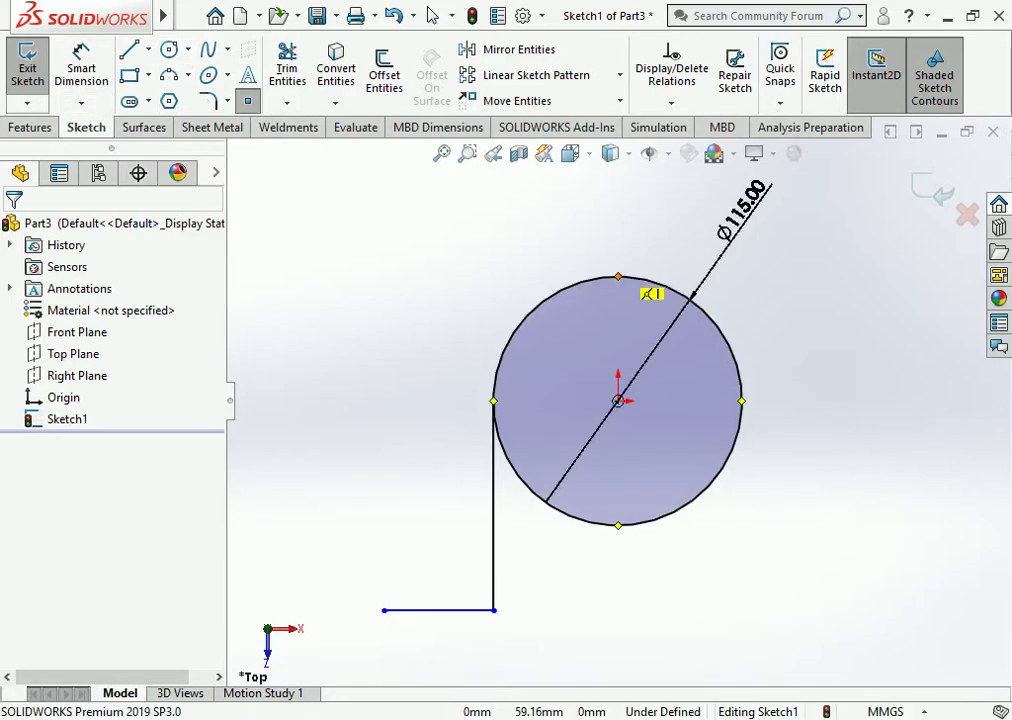
click(630, 281)
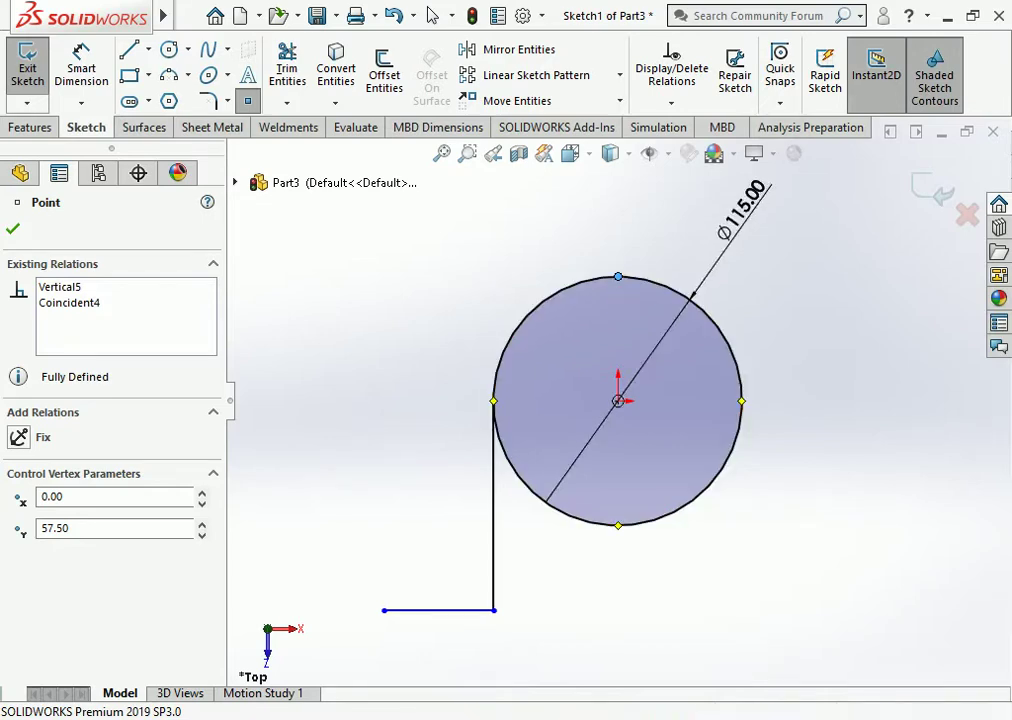
click(432, 15)
Dimension the height from the circle's top point to the bottom leg as 101 mm.
click(81, 55)
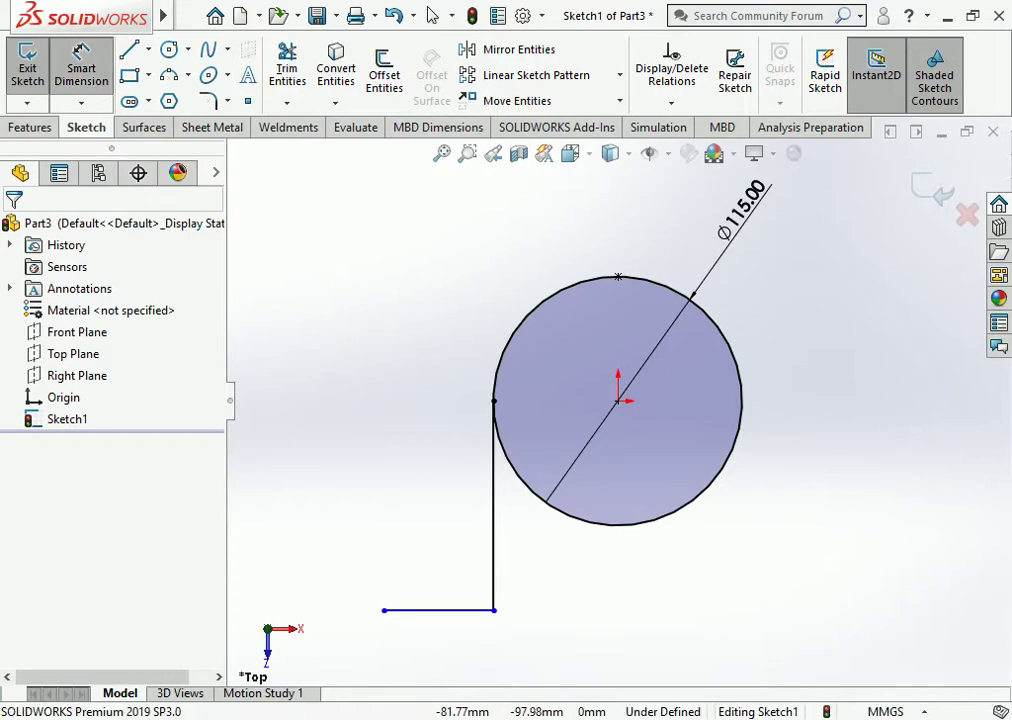
click(438, 609)
click(618, 276)
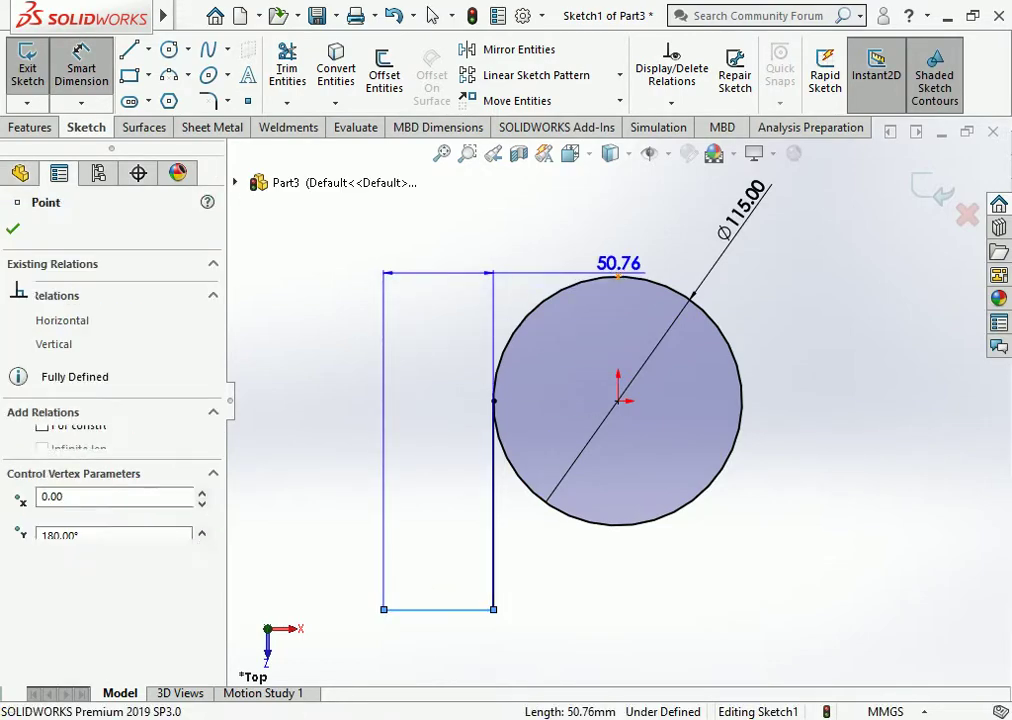
click(316, 390)
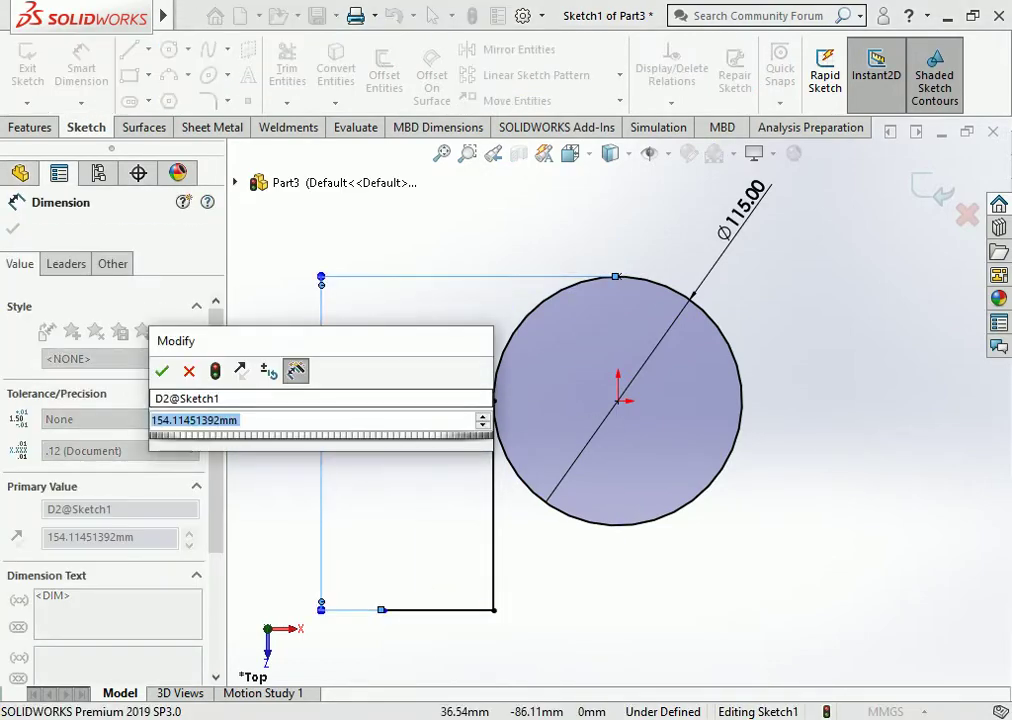
text(101)
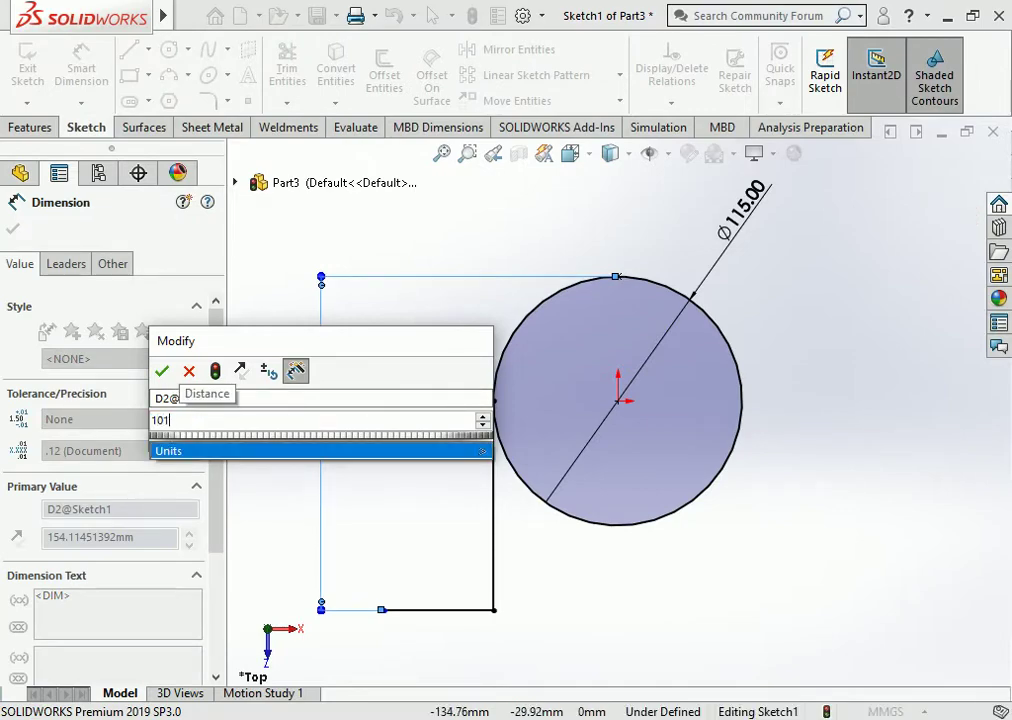
key(Return)
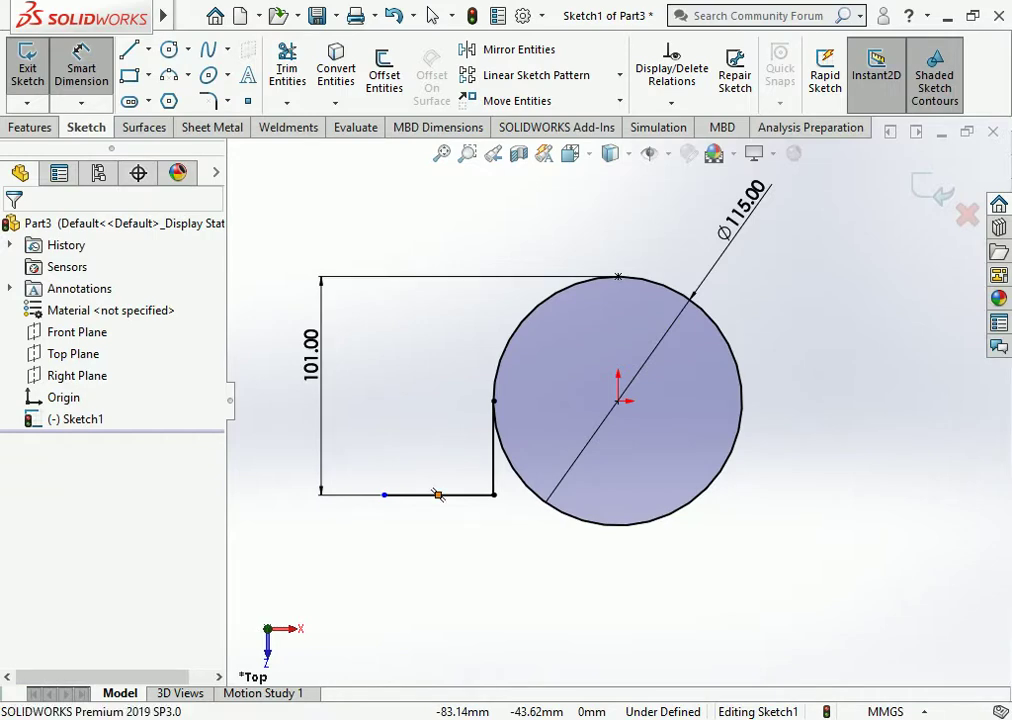
Dimension the horizontal leg length to 50 mm.
click(438, 495)
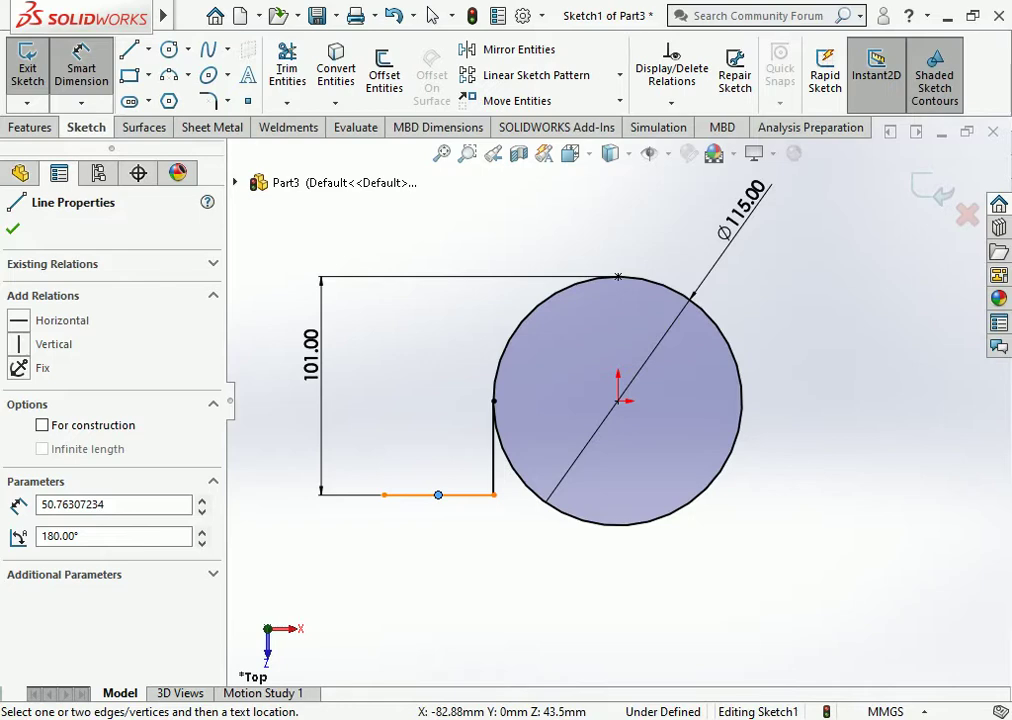
key(Escape)
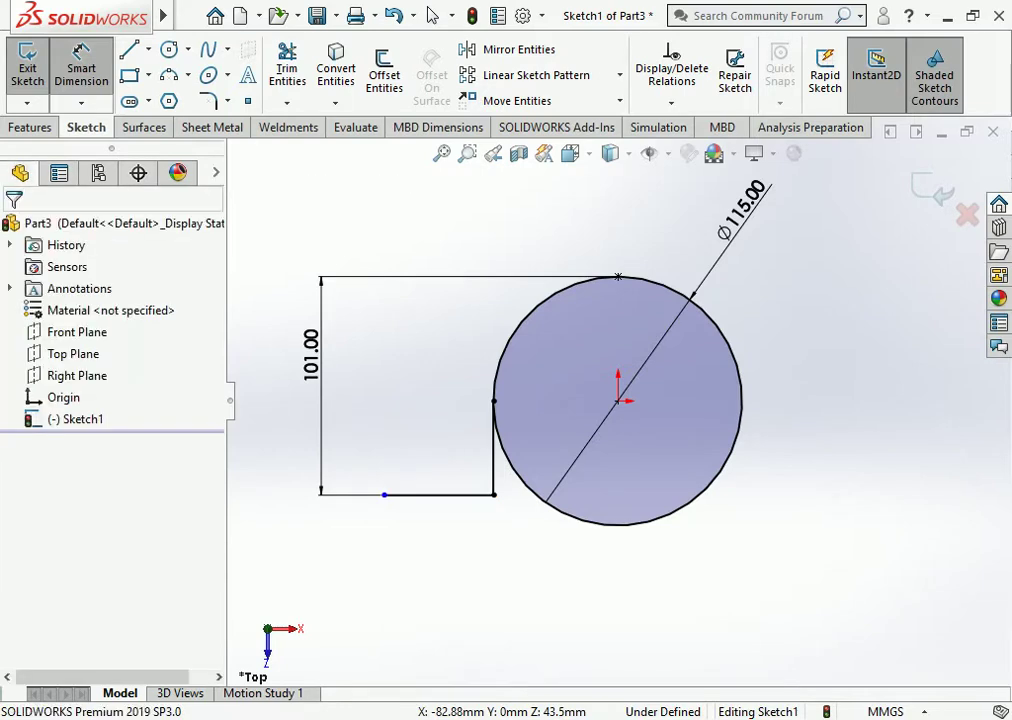
click(420, 494)
click(411, 462)
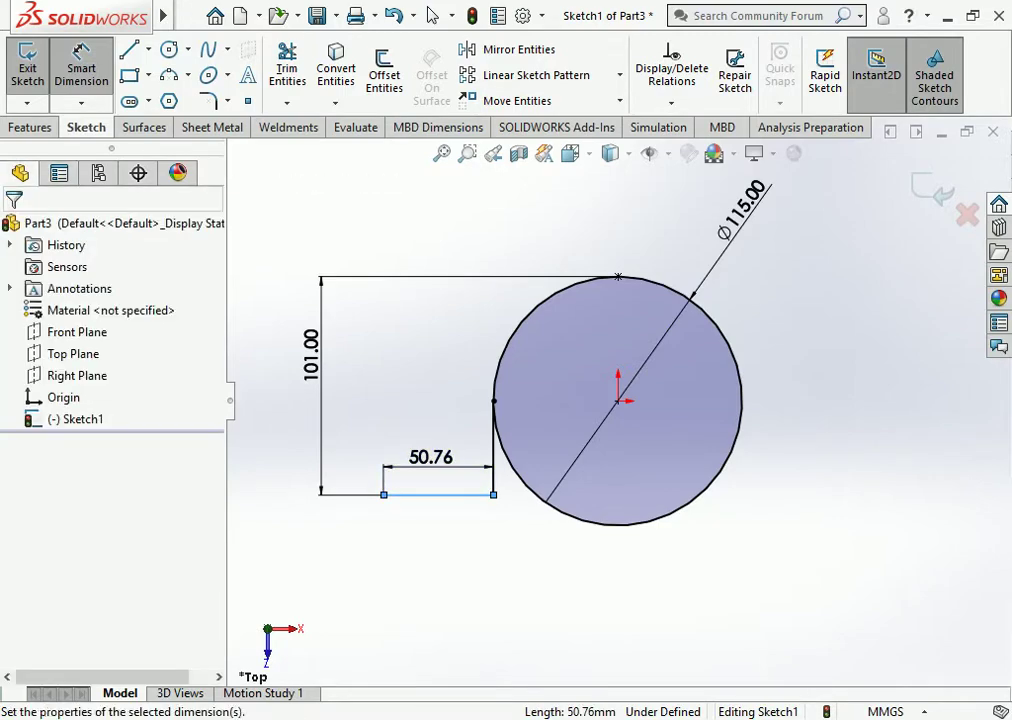
text(50)
key(Return)
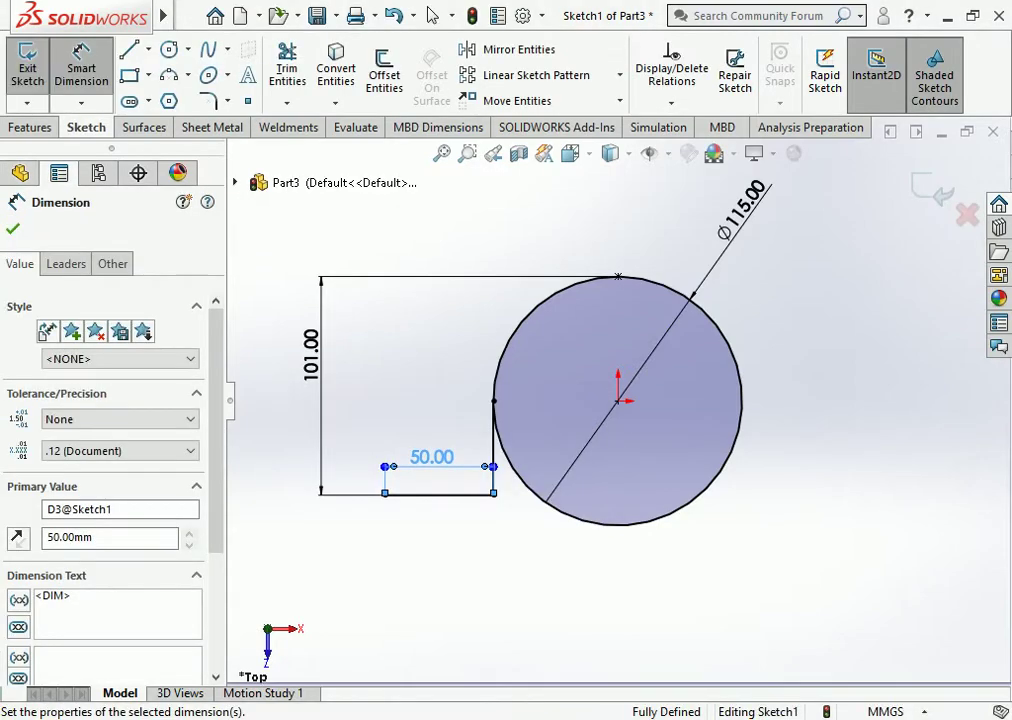
key(Escape)
key(Escape)
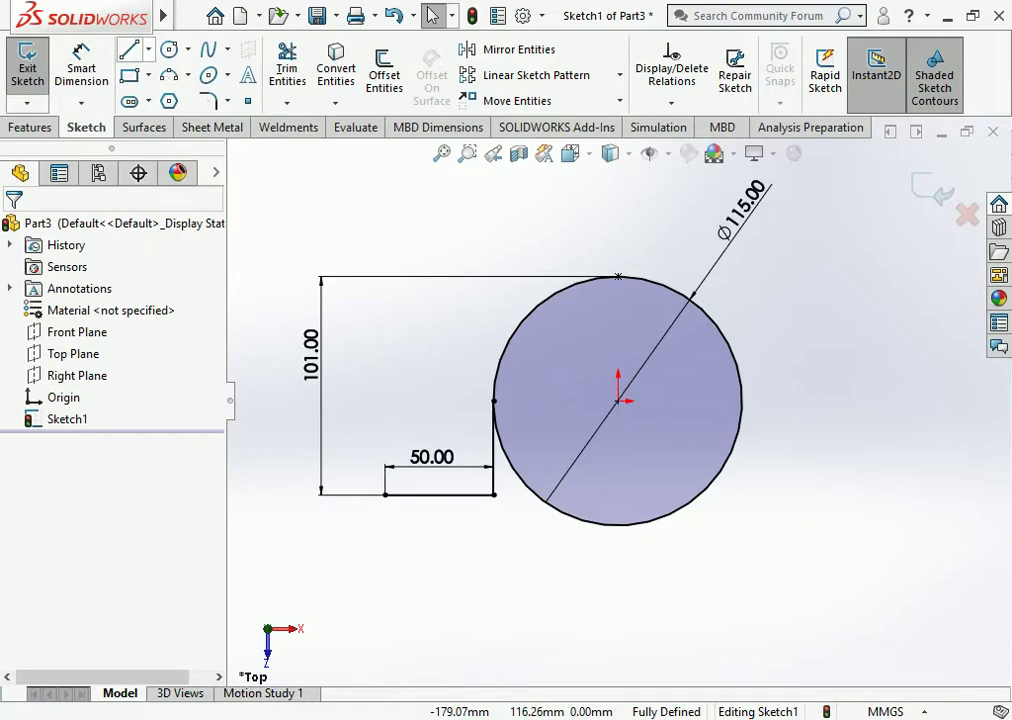
Draw a vertical centerline upward from the circle's top point.
click(148, 49)
click(177, 98)
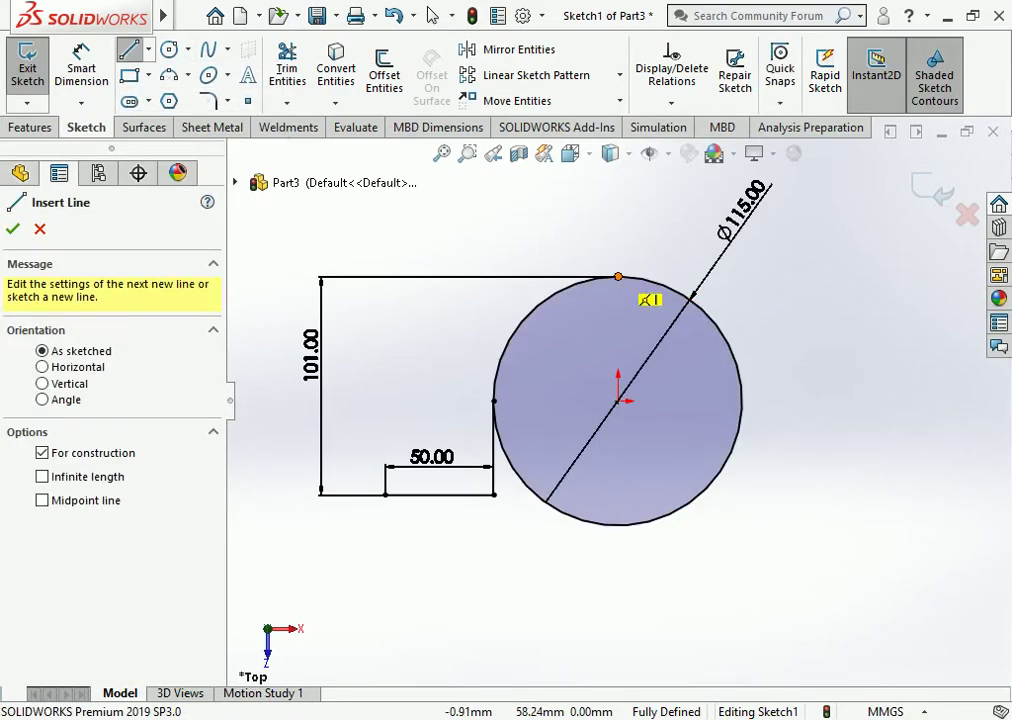
click(618, 276)
click(618, 232)
key(Escape)
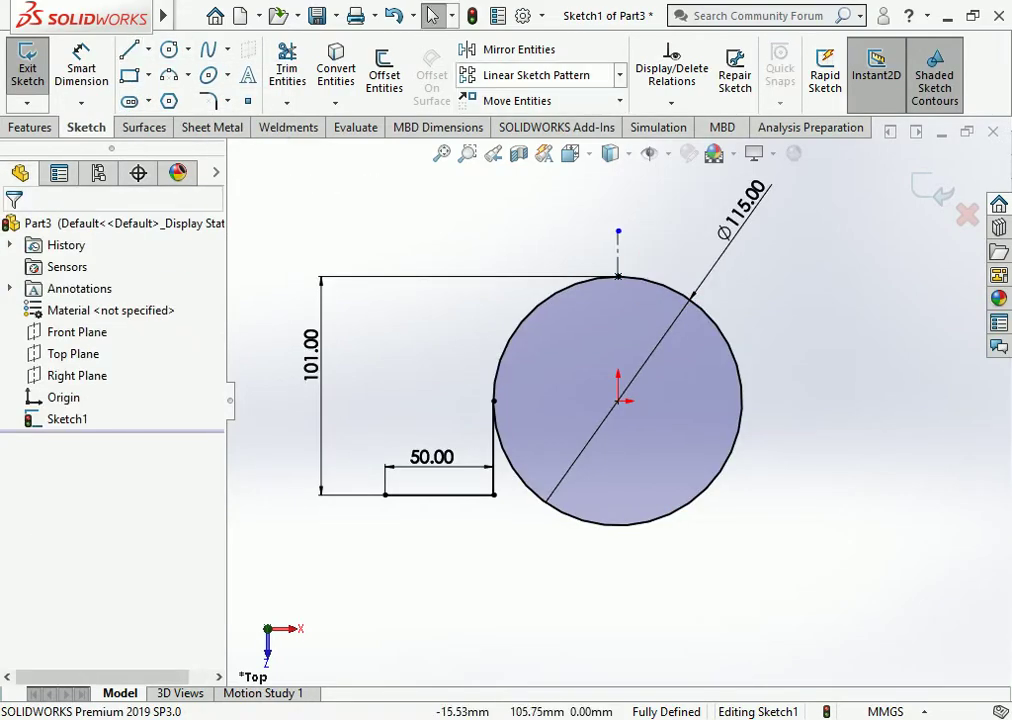
Mirror the 50 mm leg and vertical line about the centerline to the right side.
click(520, 49)
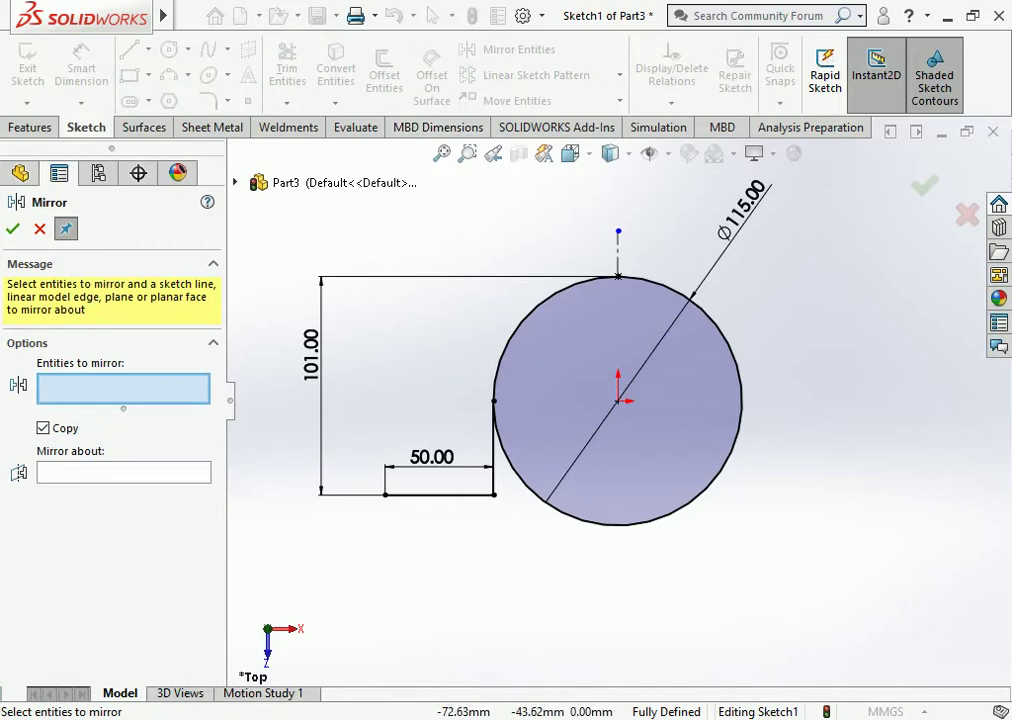
click(440, 494)
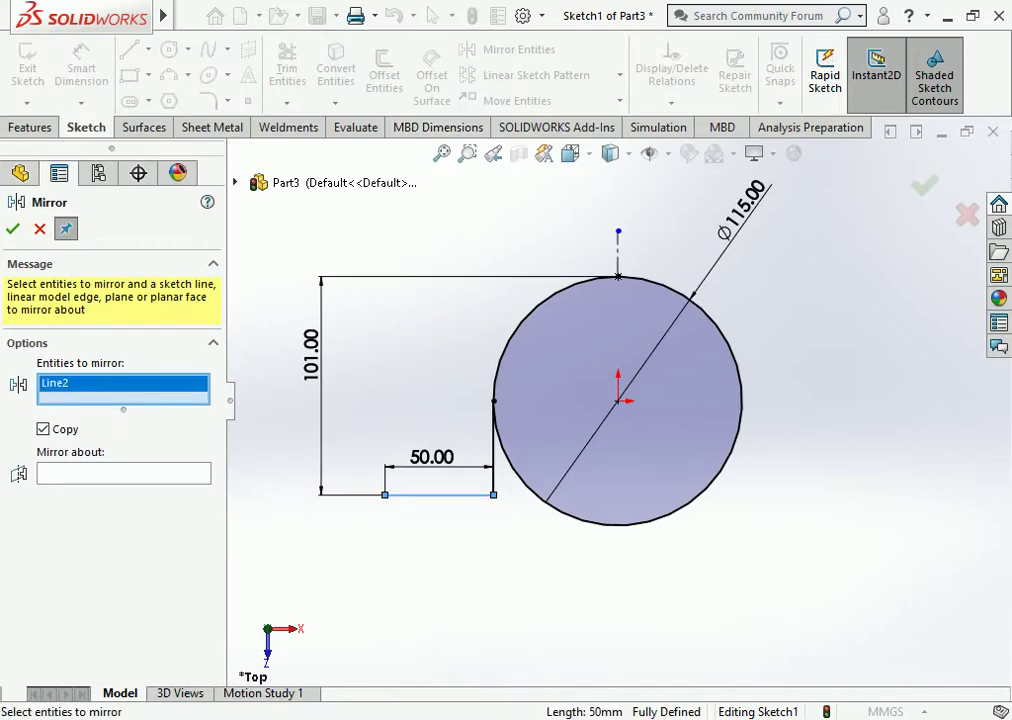
click(123, 473)
click(795, 494)
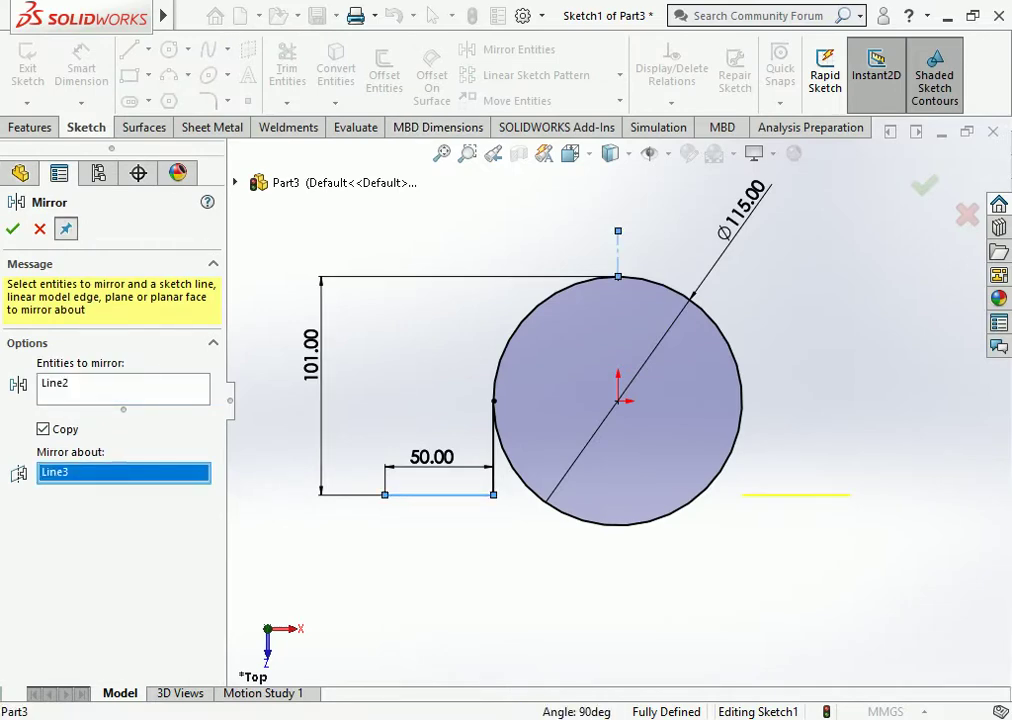
click(123, 389)
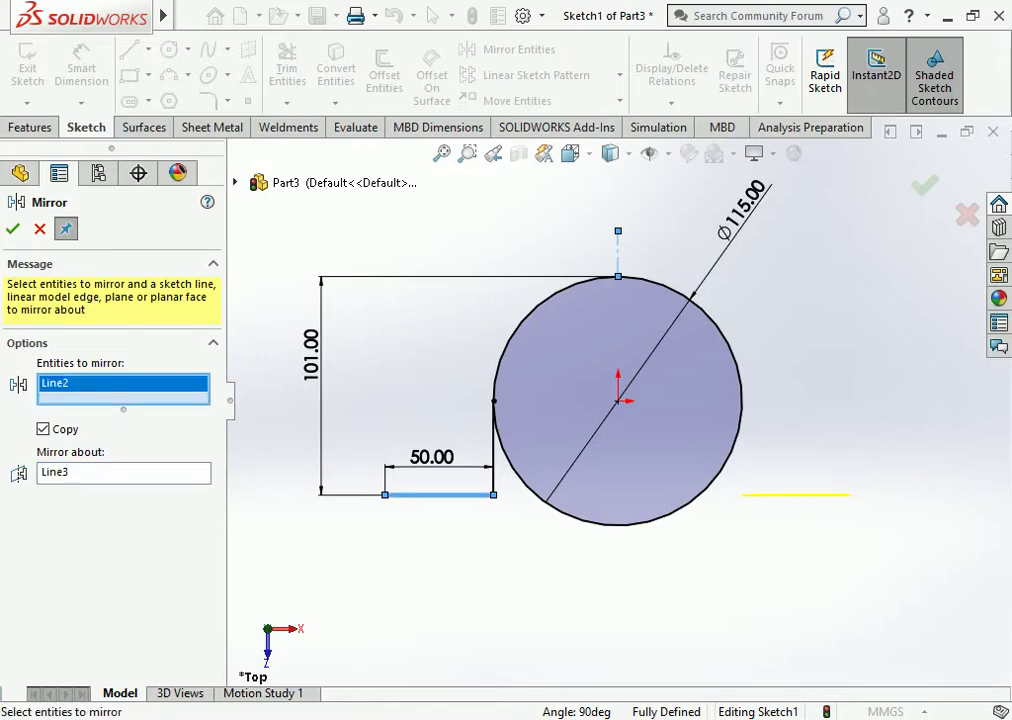
click(493, 448)
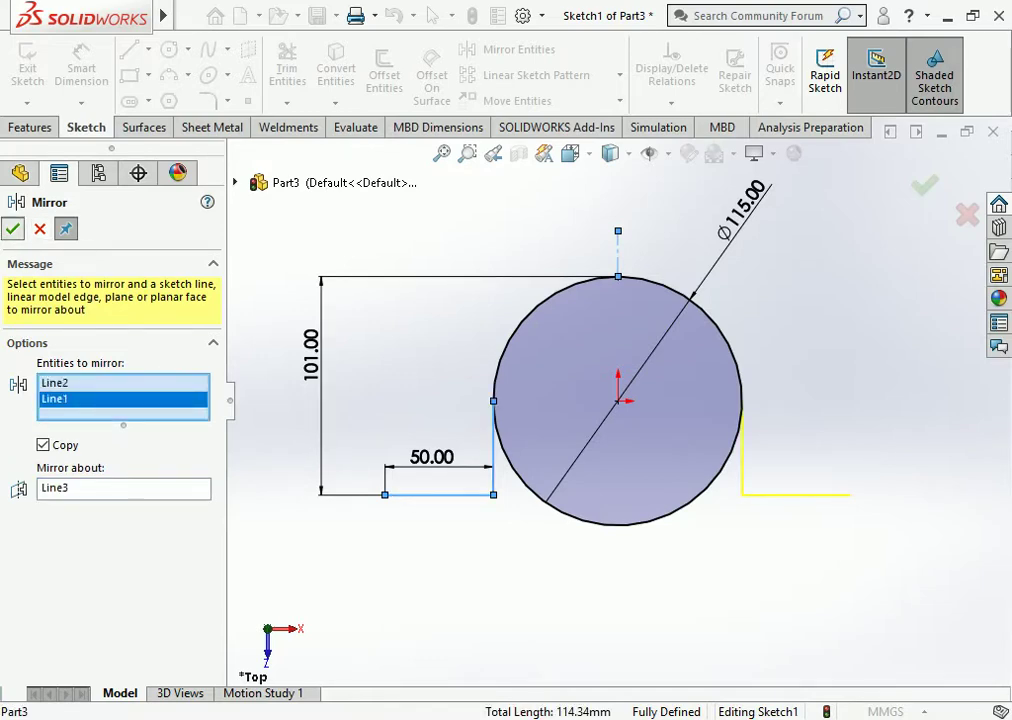
key(Return)
key(Escape)
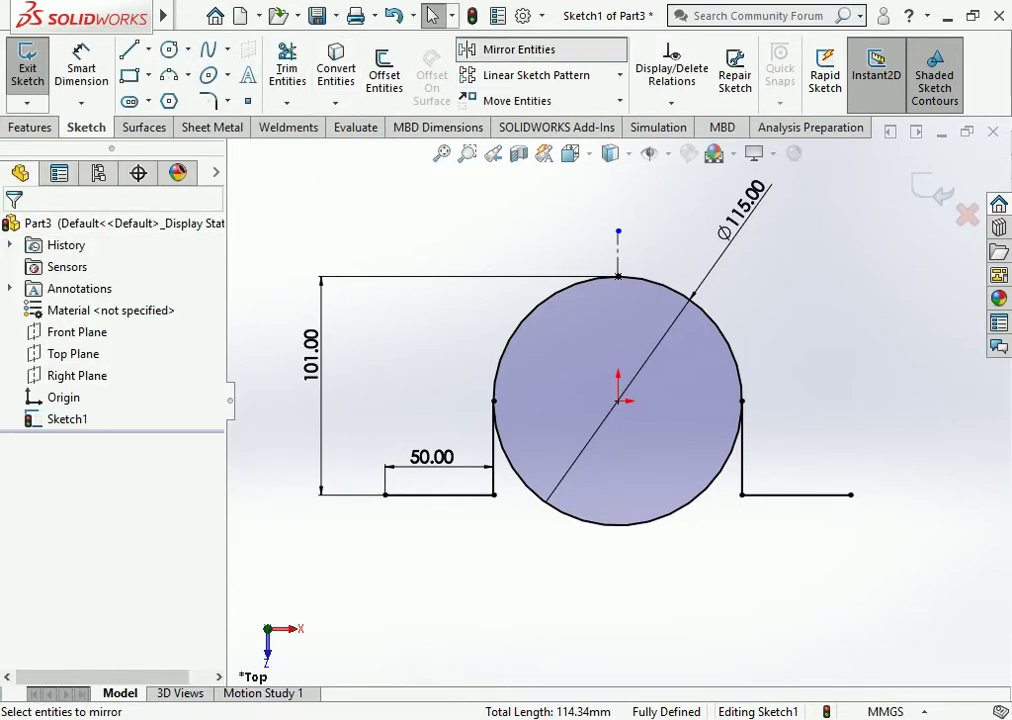
Trim away the circle's lower arc to leave the arched clamp profile.
click(287, 68)
drag(670, 482, 645, 522)
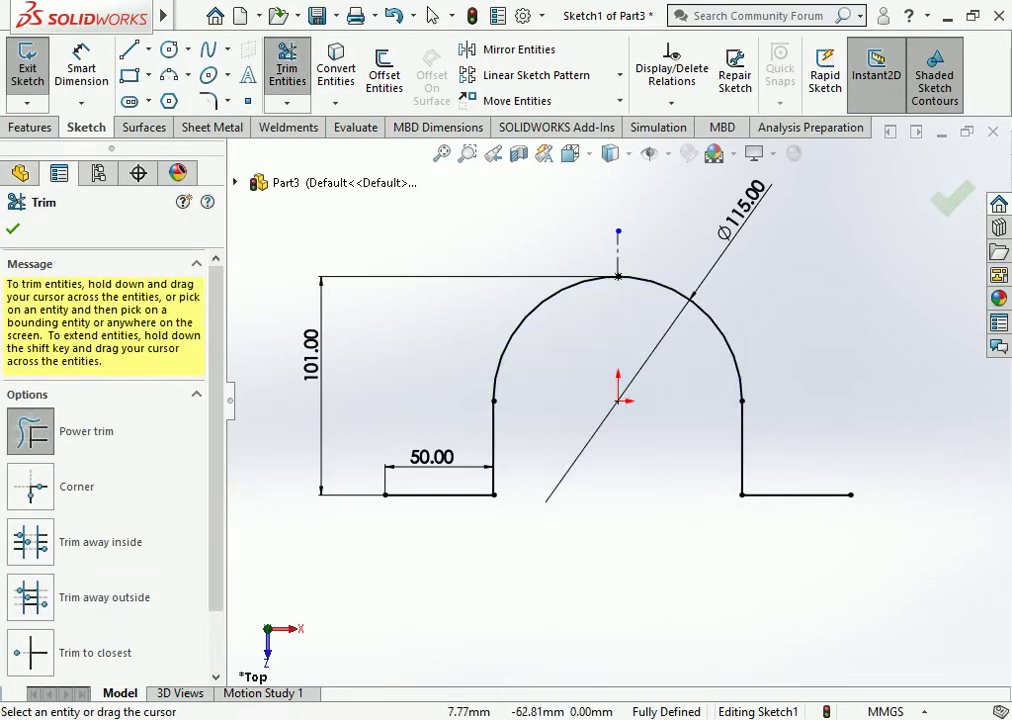
click(13, 229)
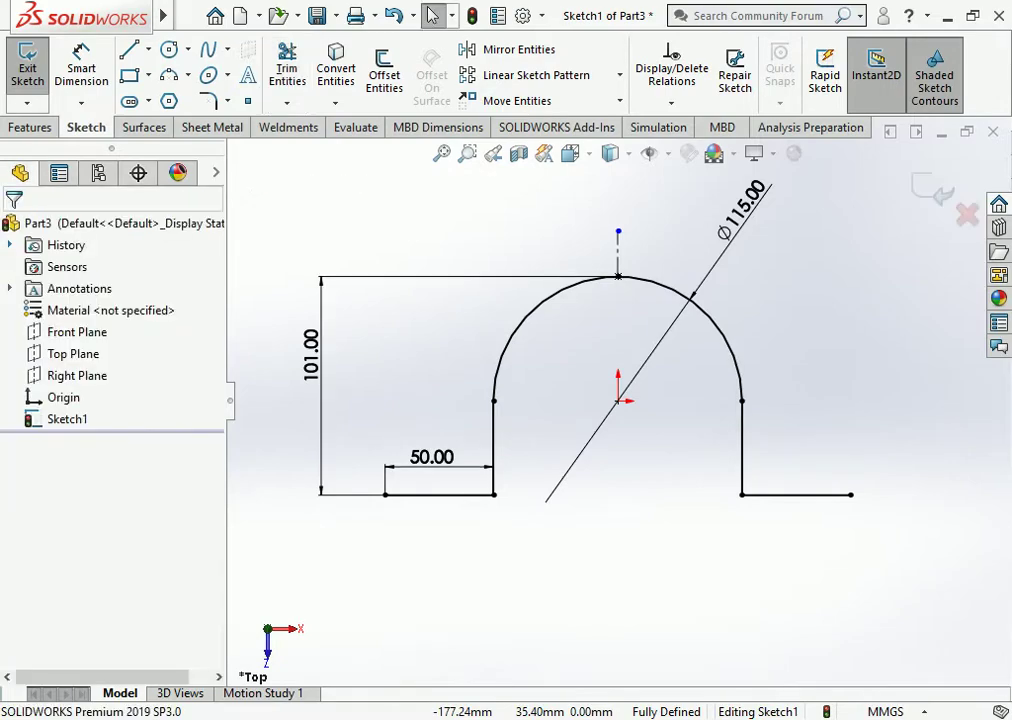
click(30, 127)
click(35, 68)
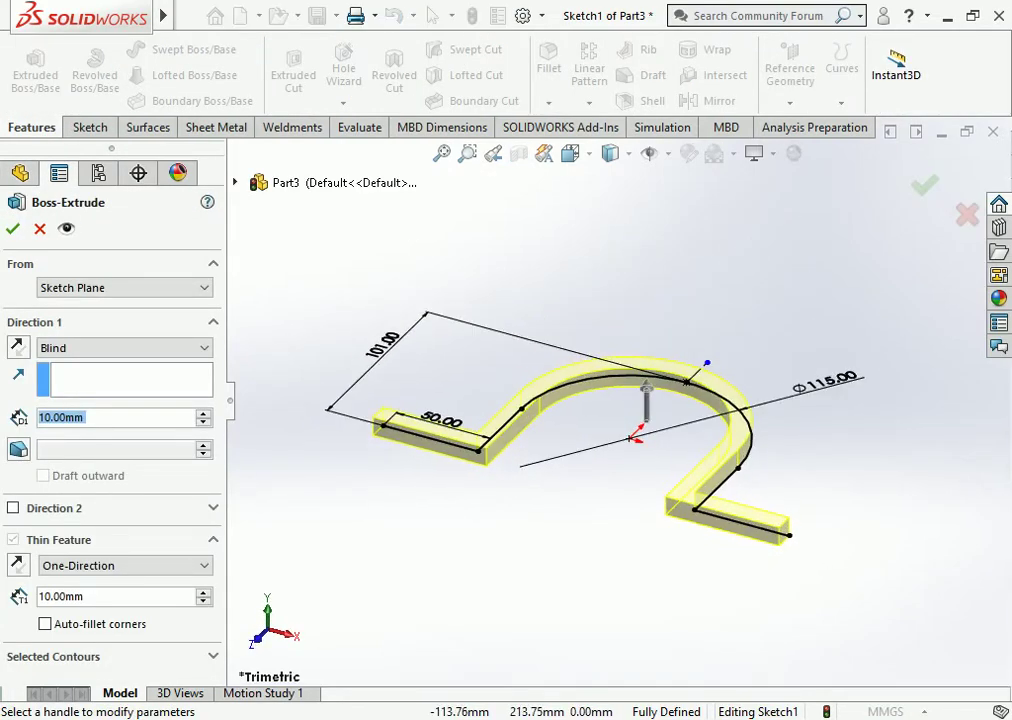
Set the extrusion to Mid Plane with a 50 mm depth, viewed from the top.
click(575, 155)
click(678, 206)
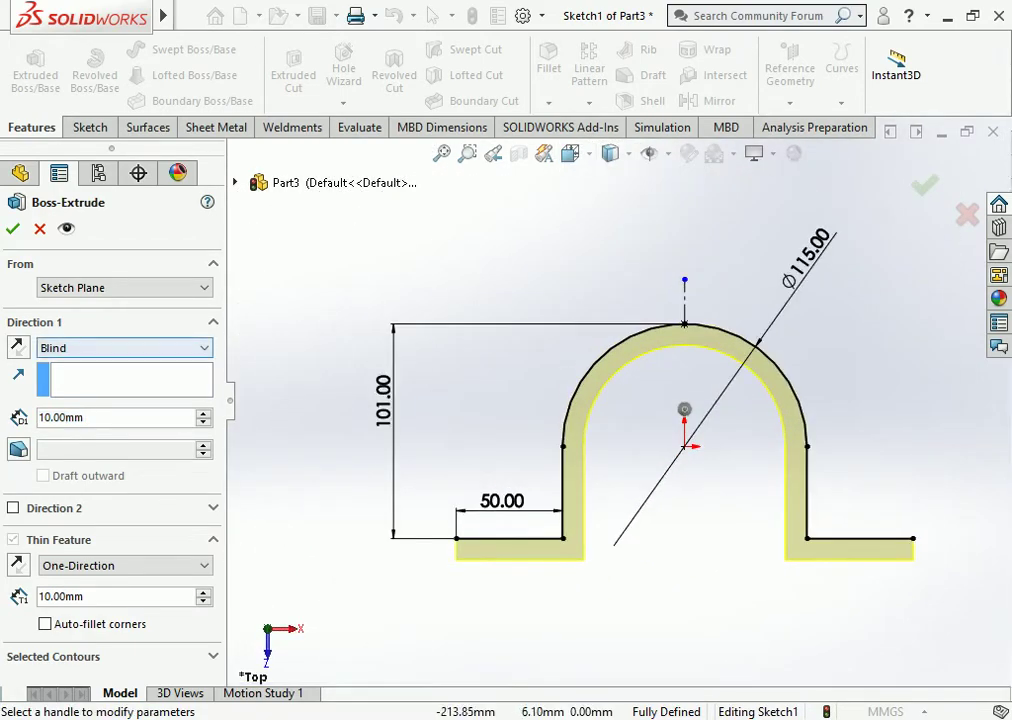
click(120, 347)
click(64, 430)
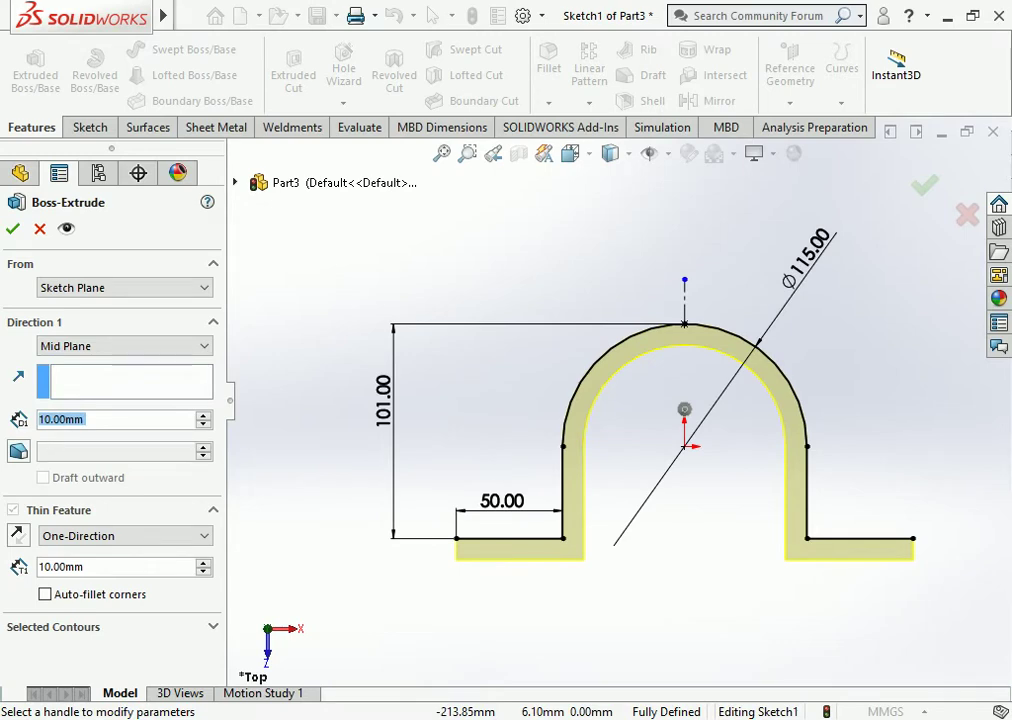
text(5)
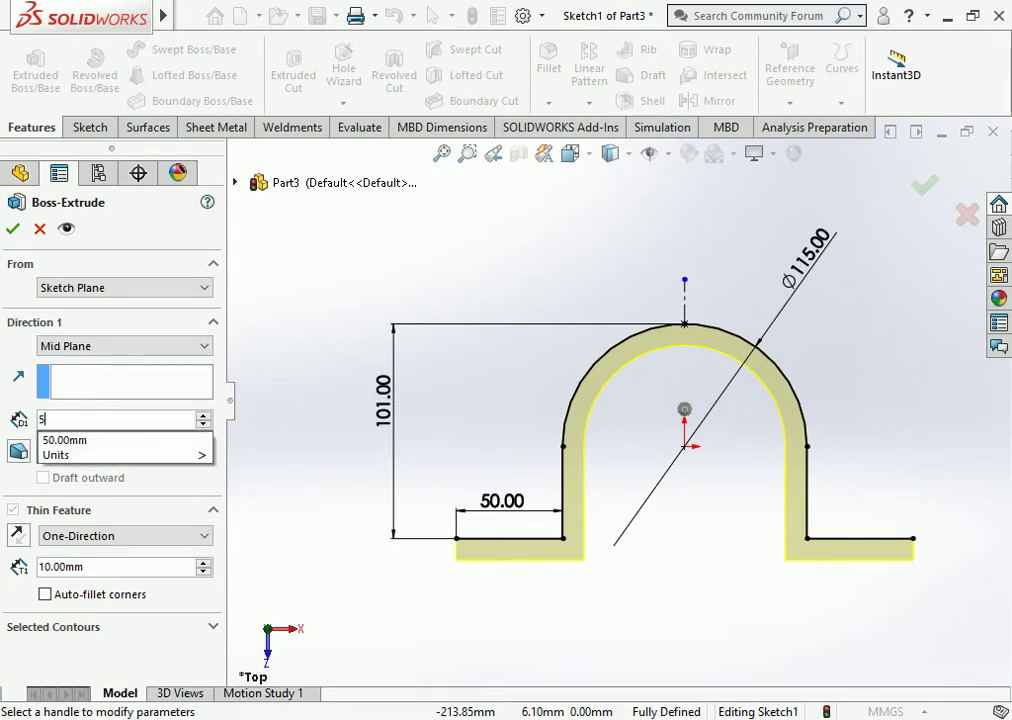
text(0)
key(Return)
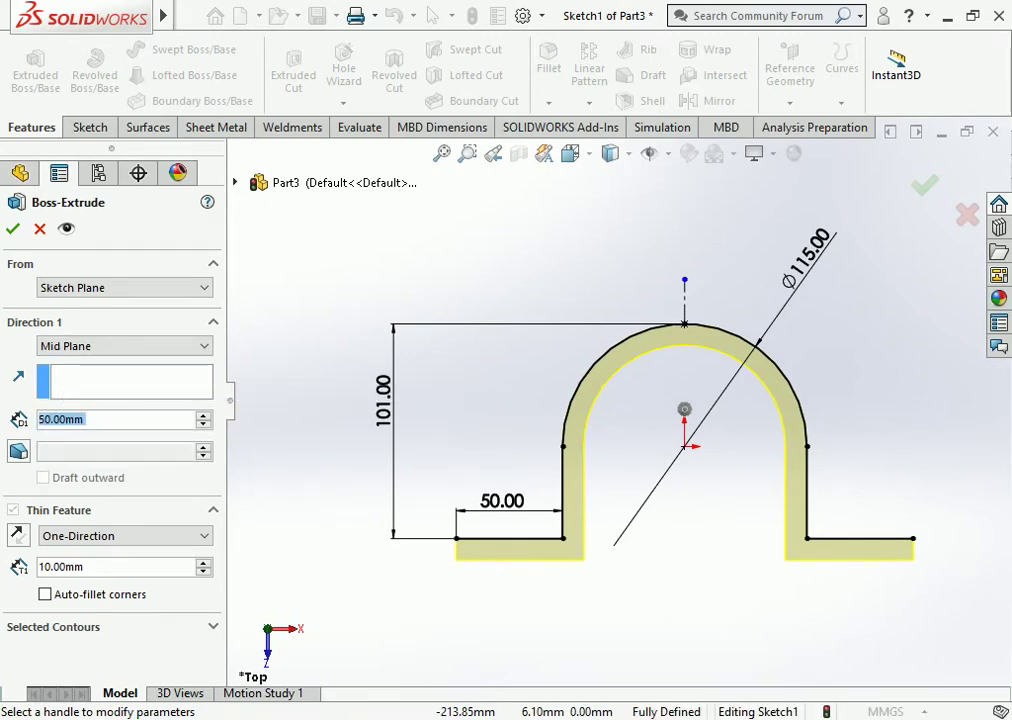
Make it a 6 mm thin feature with walls flipped outside the profile, and accept.
click(60, 567)
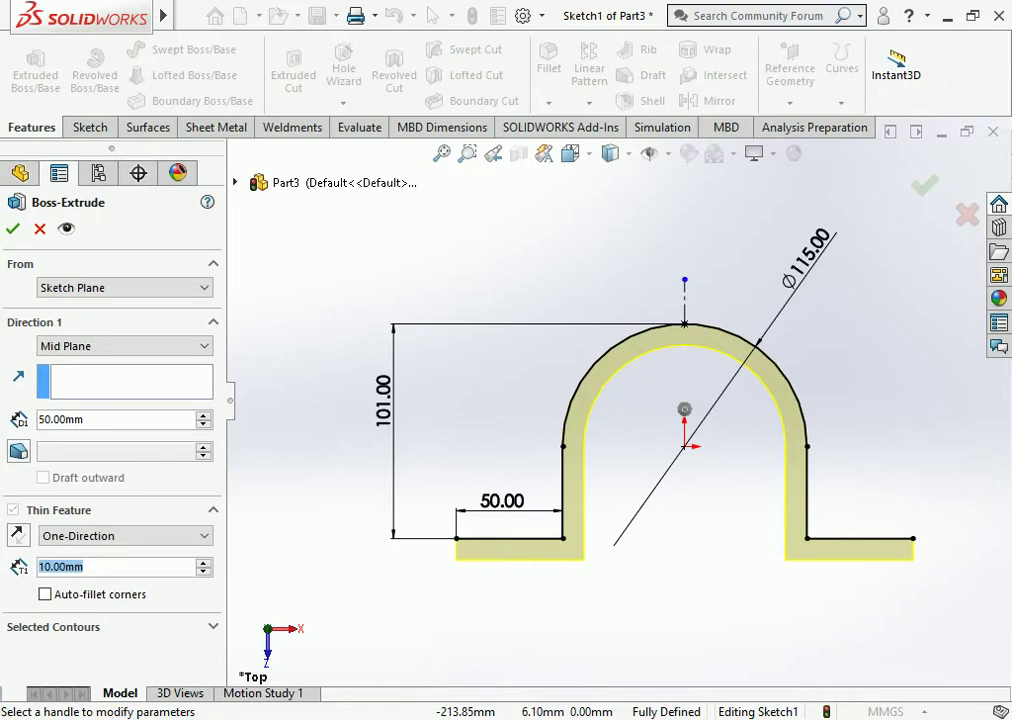
text(6)
key(Return)
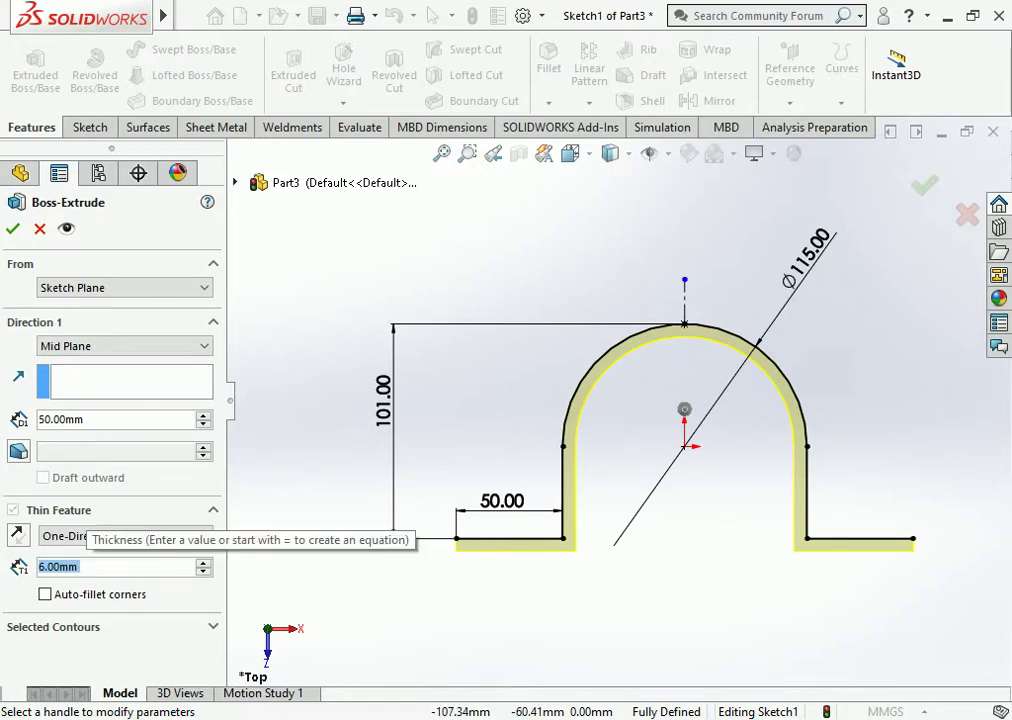
click(18, 535)
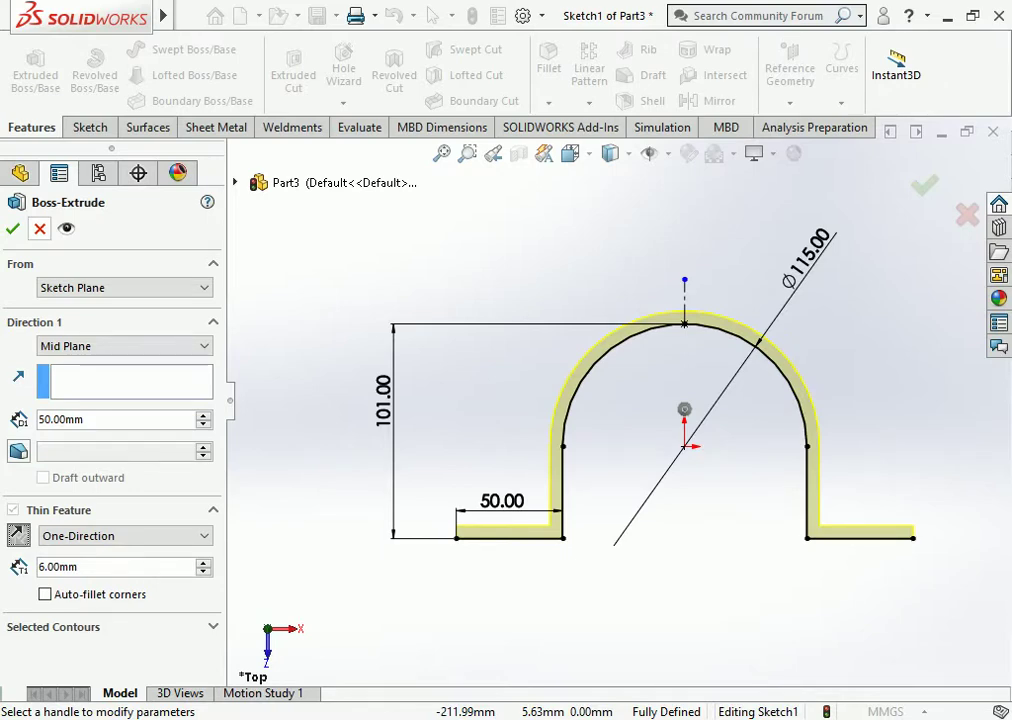
click(13, 228)
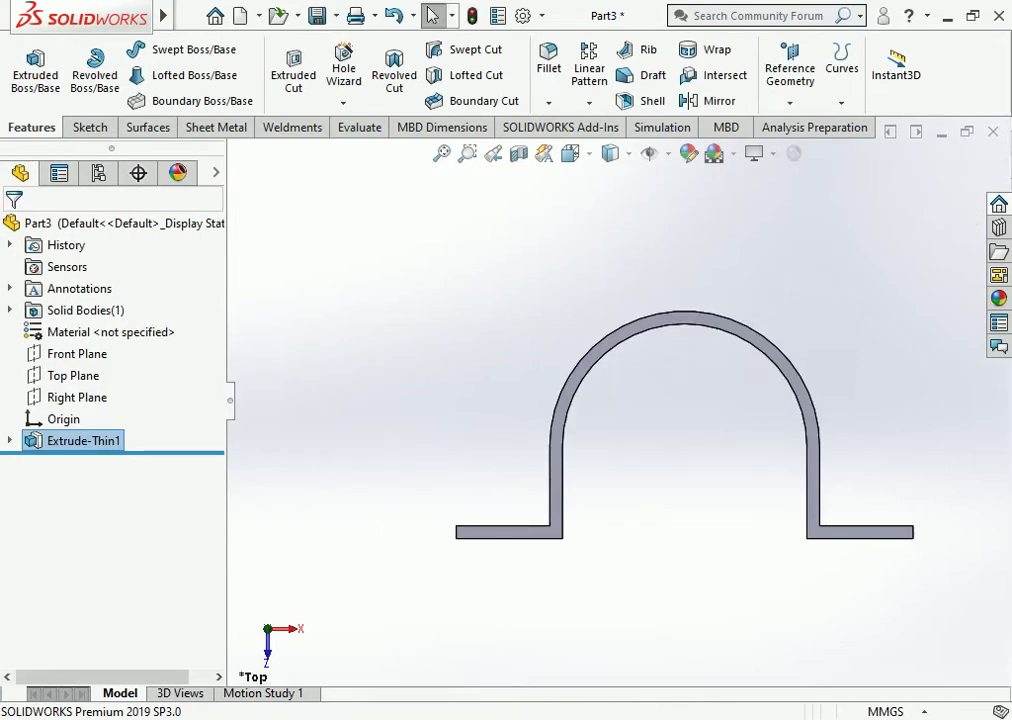
Edit the clamp sketch's 101 mm height to 101+6 (107 mm) and rebuild the part.
click(556, 490)
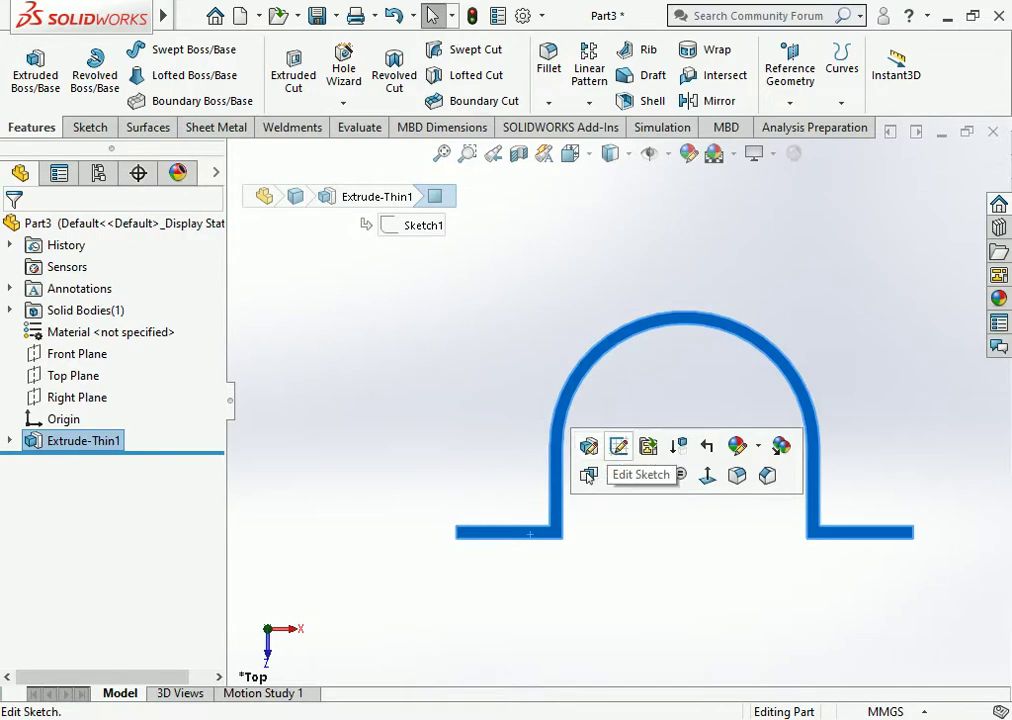
click(600, 475)
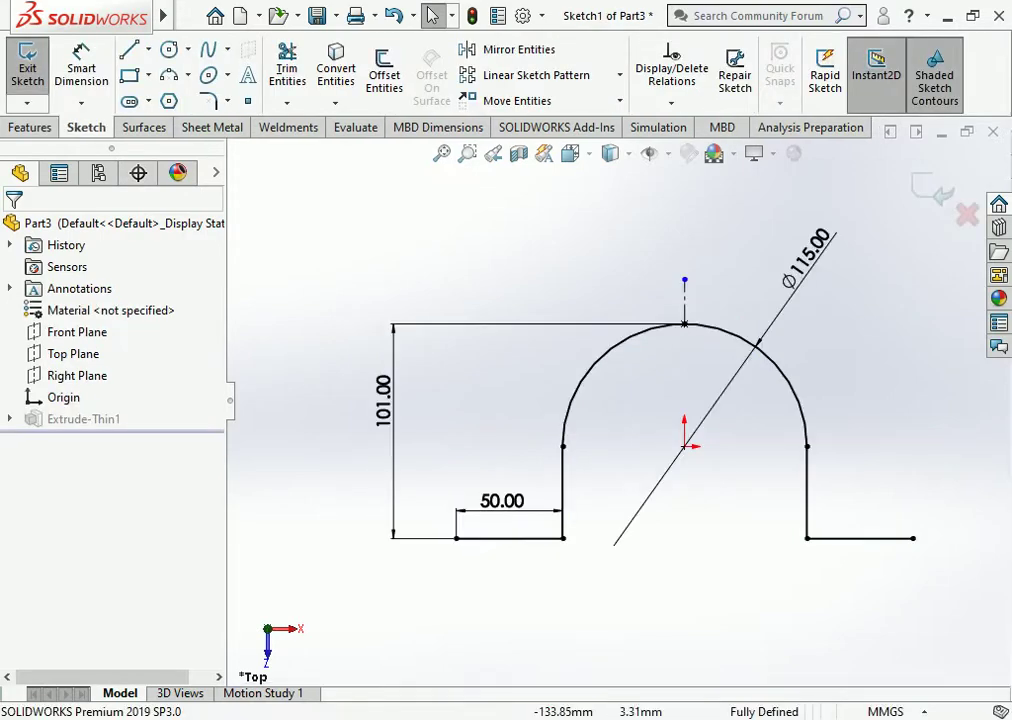
double_click(383, 400)
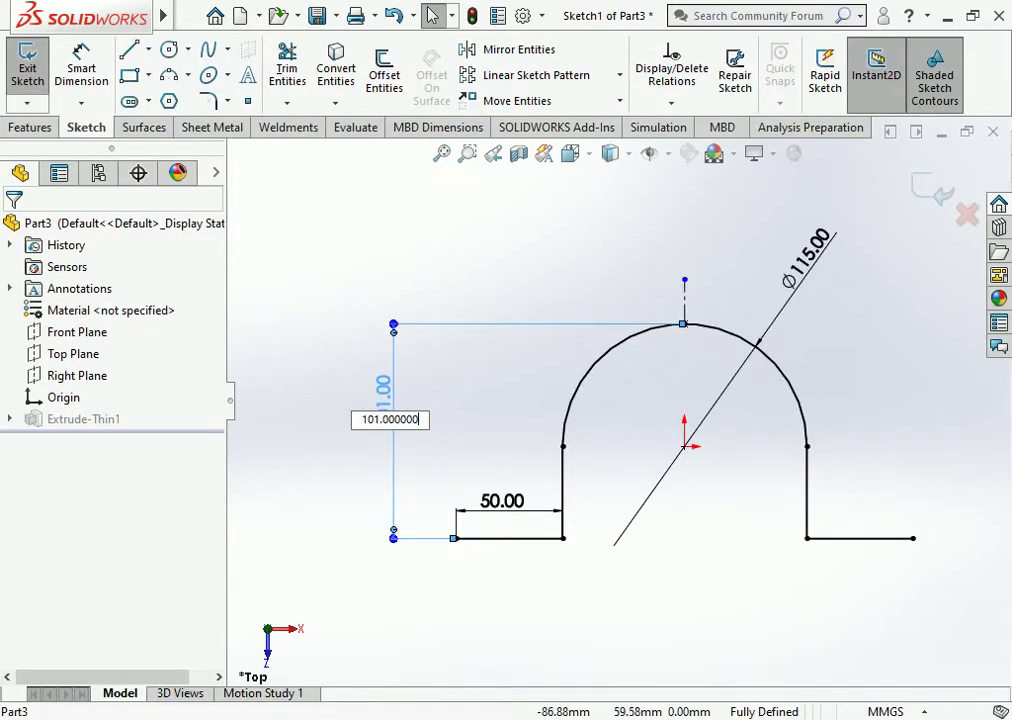
text(+)
text(6)
key(Return)
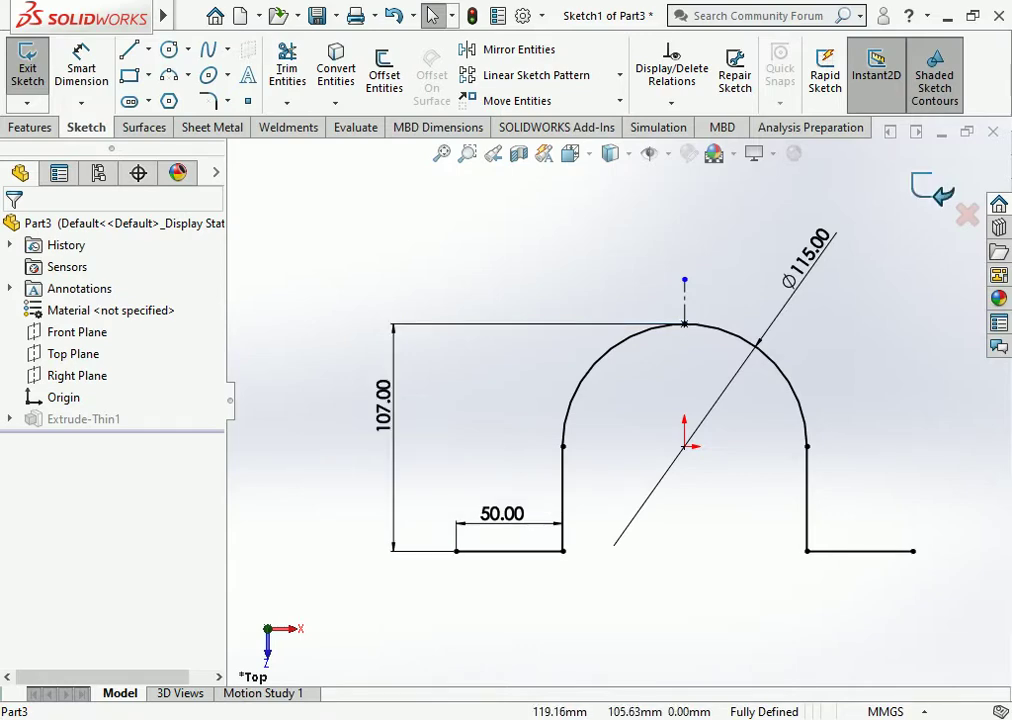
key(ctrl+b)
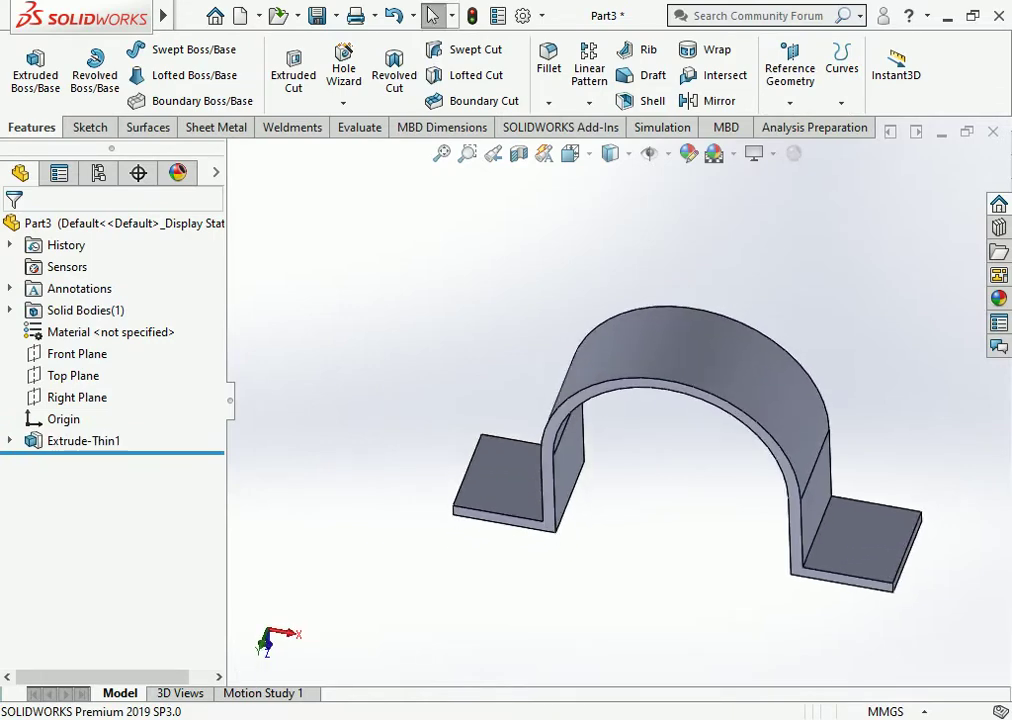
Start a sketch on the left flange face, view it normal, and draw a centerline across it.
click(850, 540)
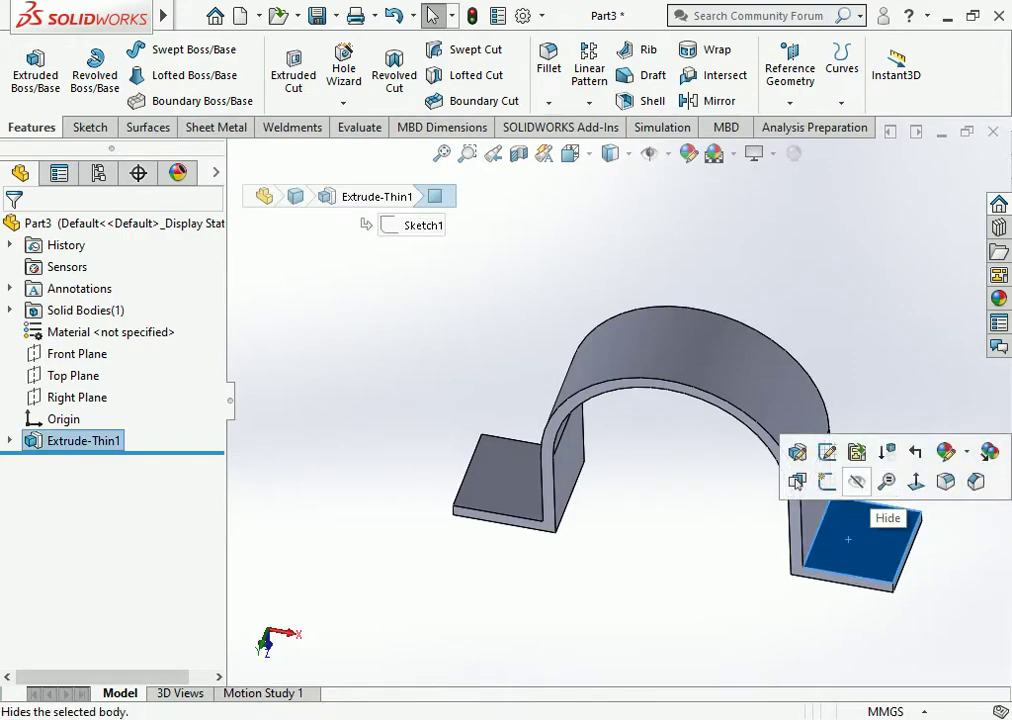
click(826, 482)
click(571, 154)
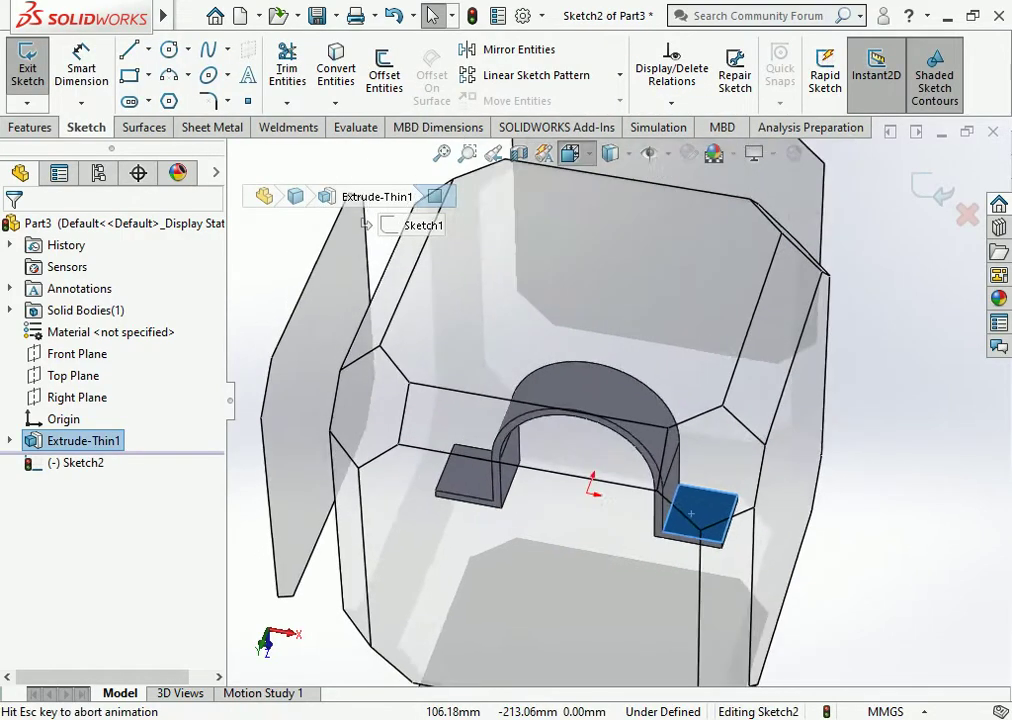
click(673, 180)
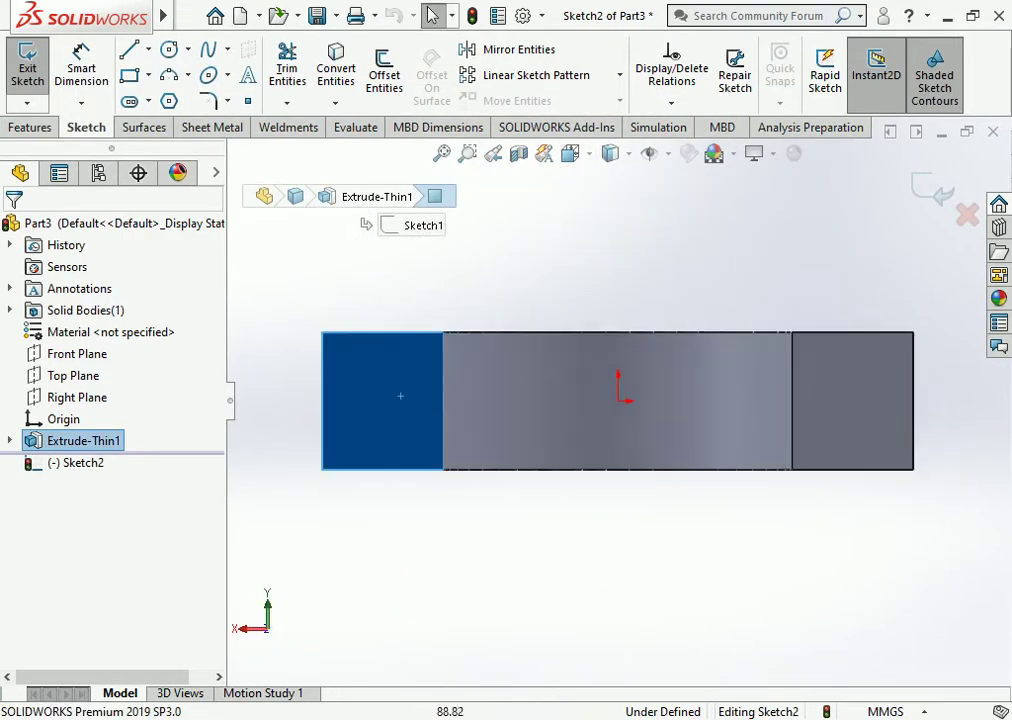
click(148, 49)
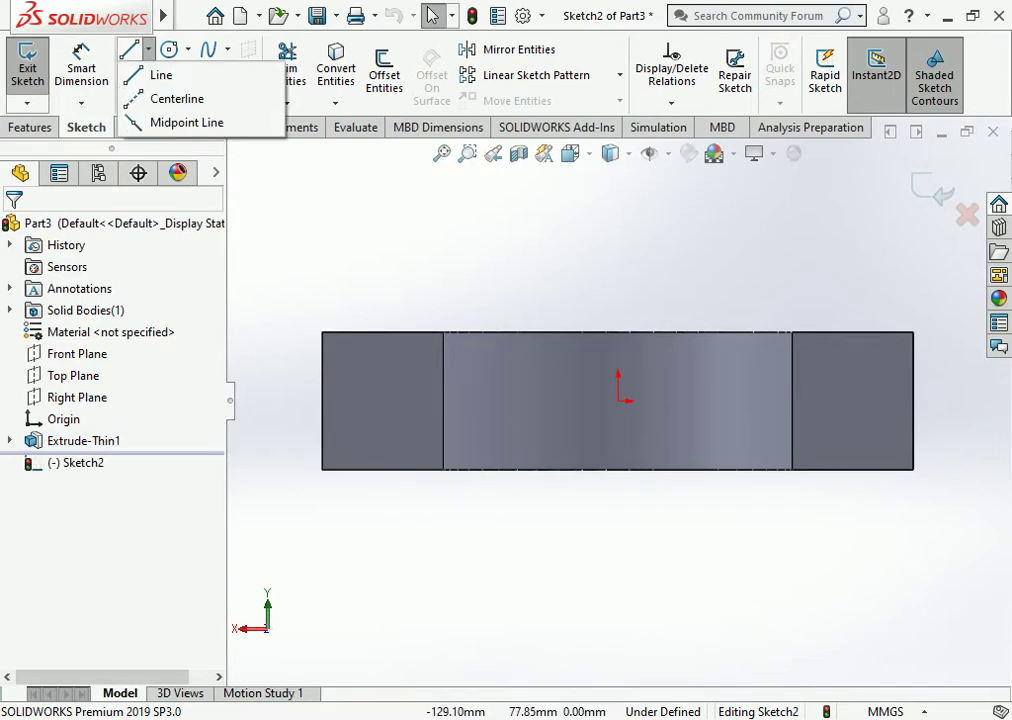
click(176, 98)
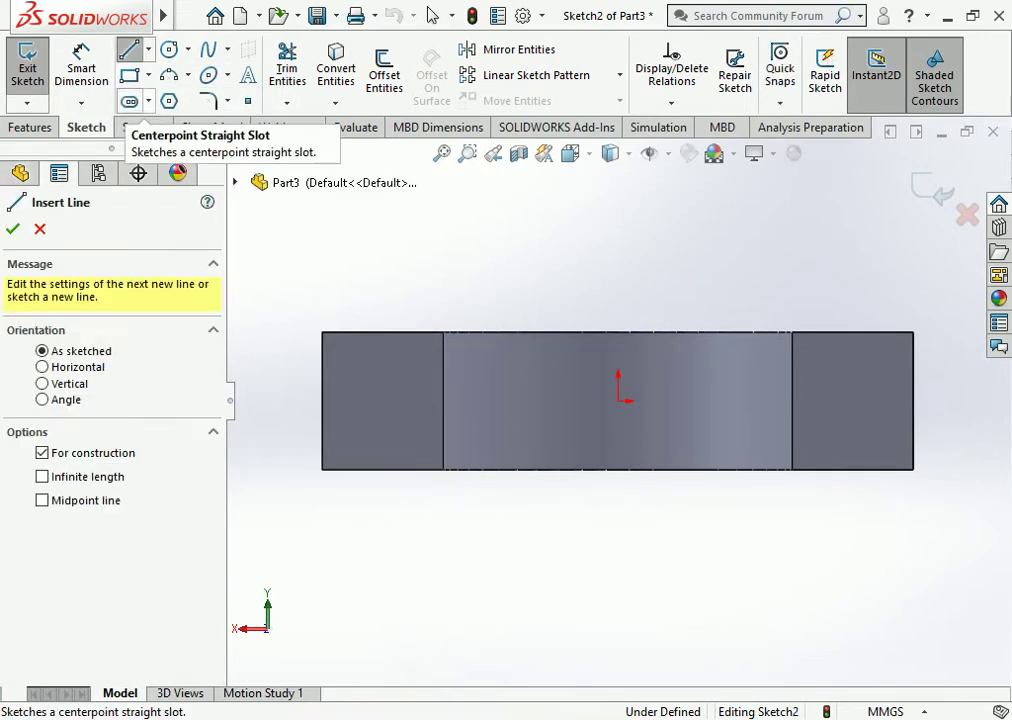
click(322, 400)
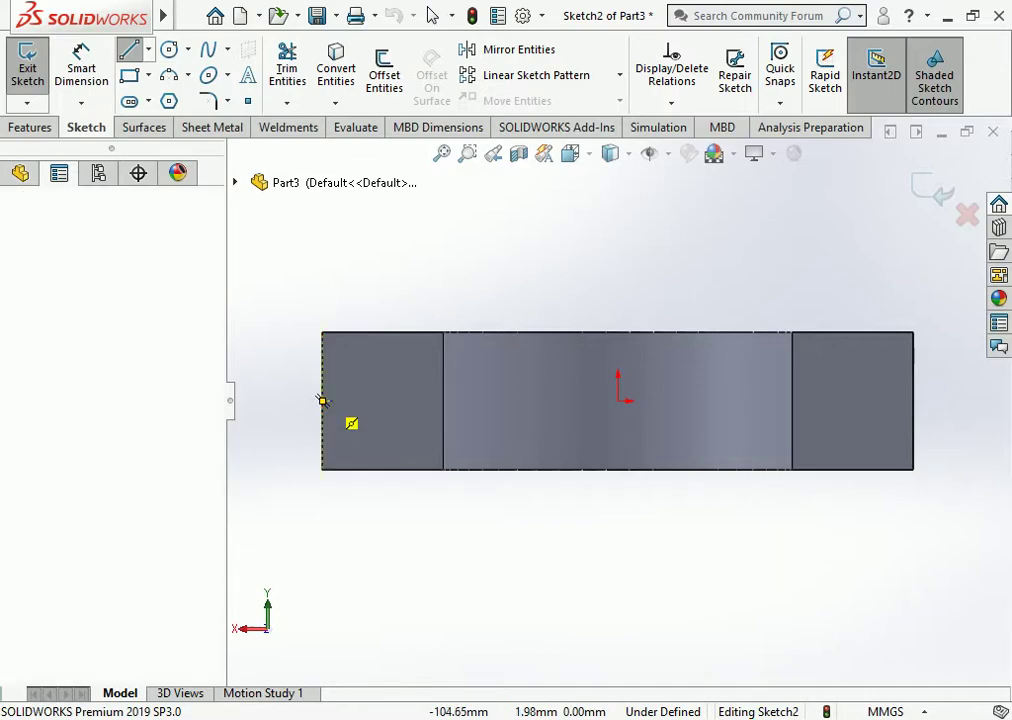
click(443, 400)
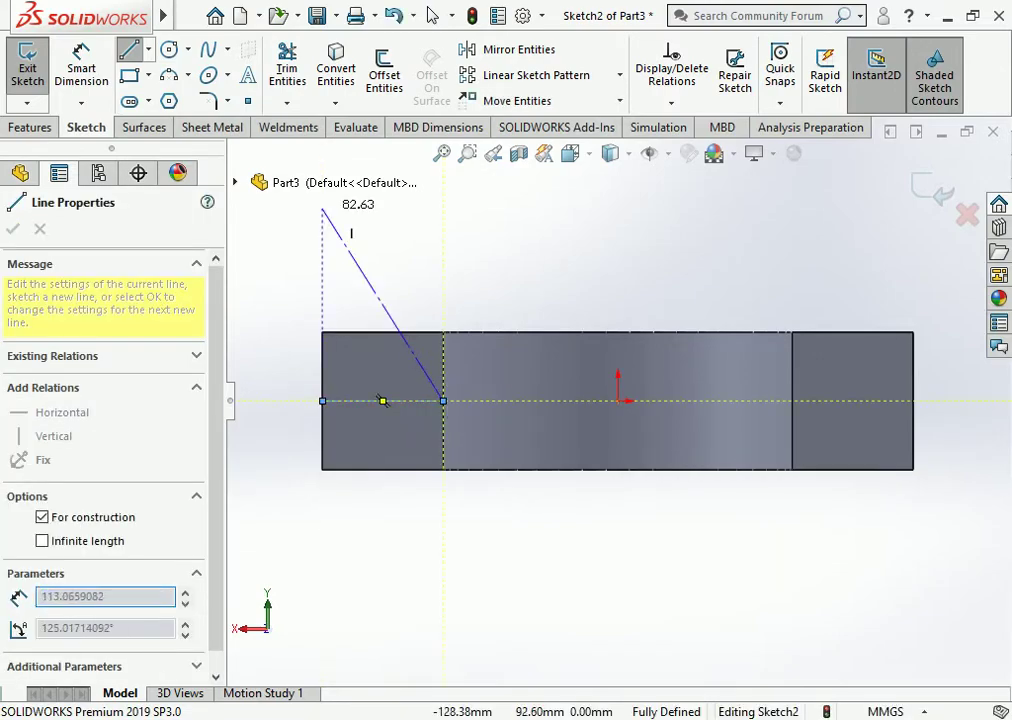
Draw a circle at the centerline midpoint and dimension it to Ø18 mm.
click(170, 49)
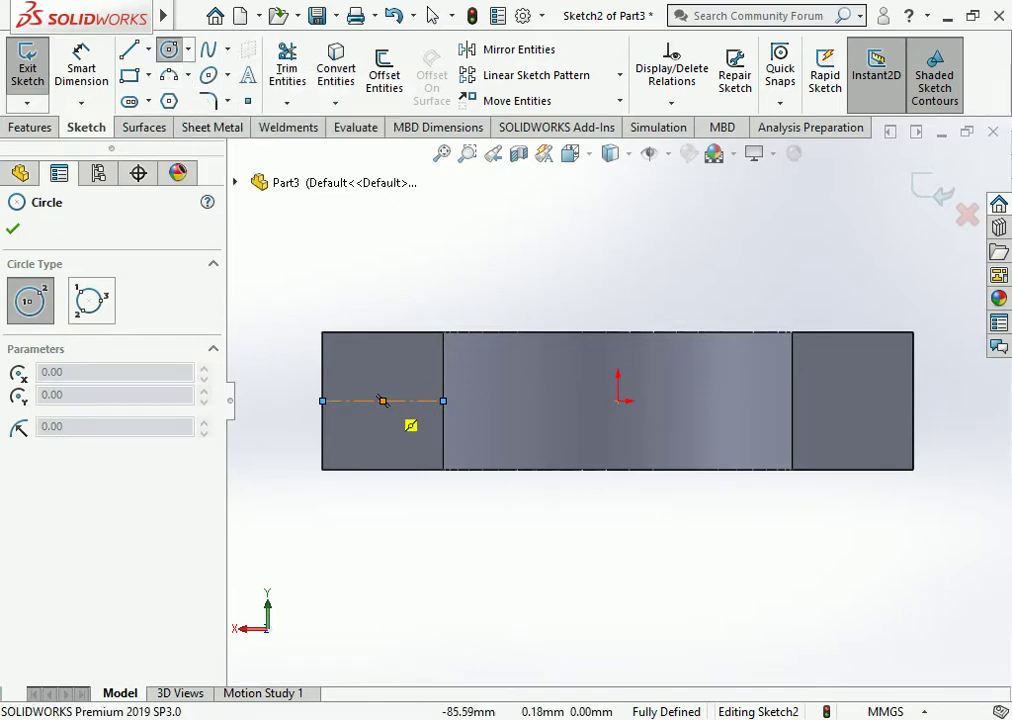
click(382, 400)
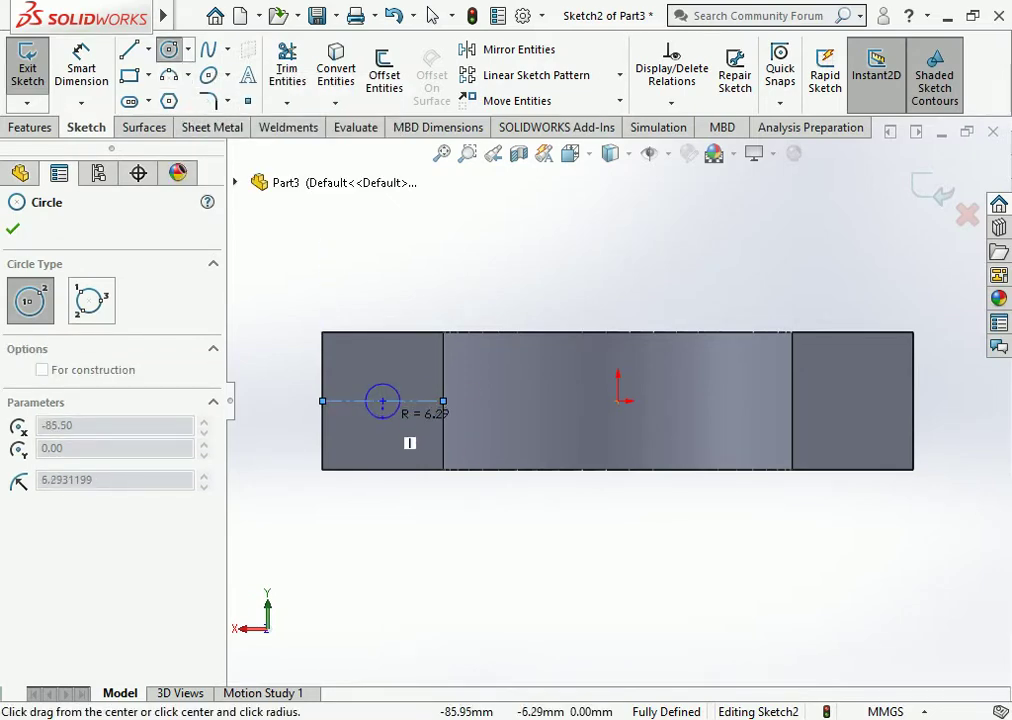
click(399, 404)
click(81, 68)
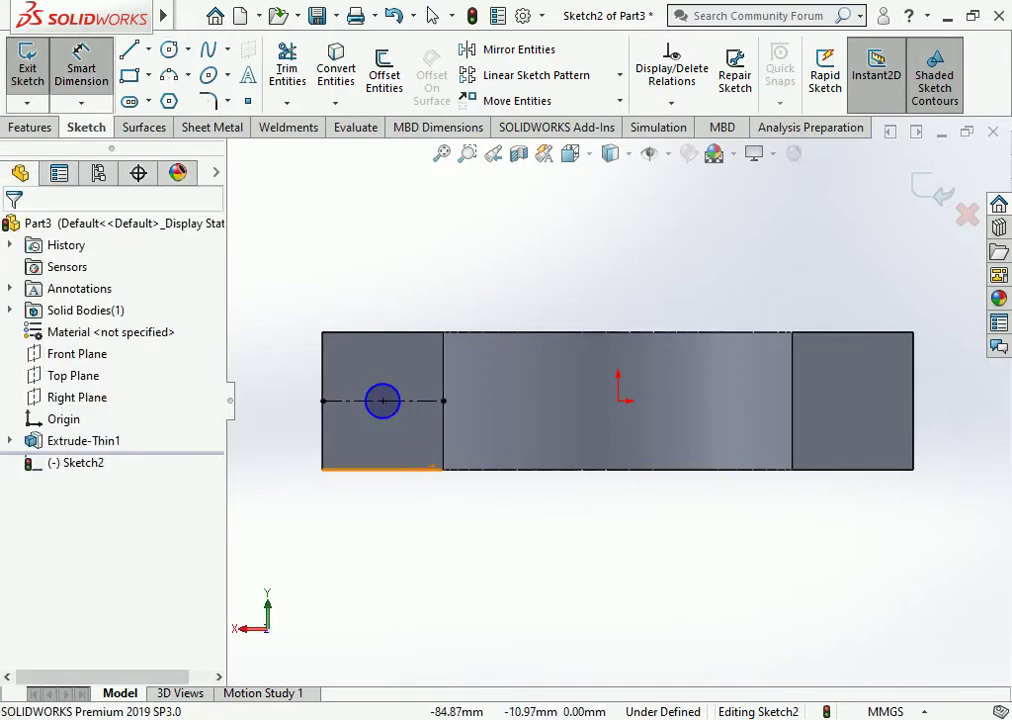
click(372, 414)
click(295, 575)
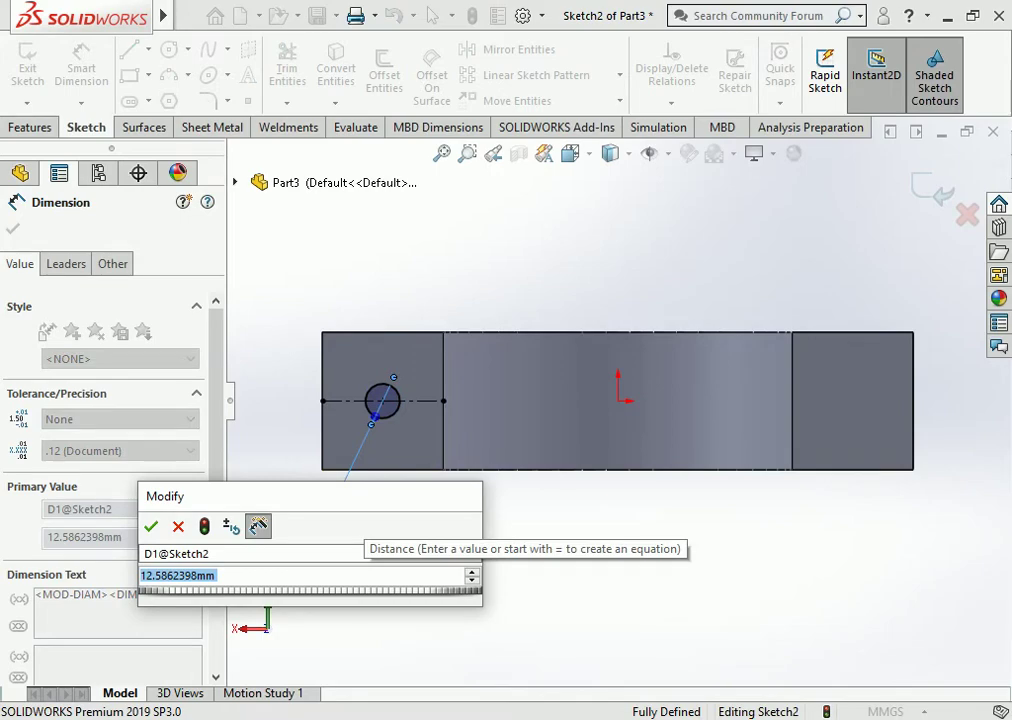
text(18)
key(Return)
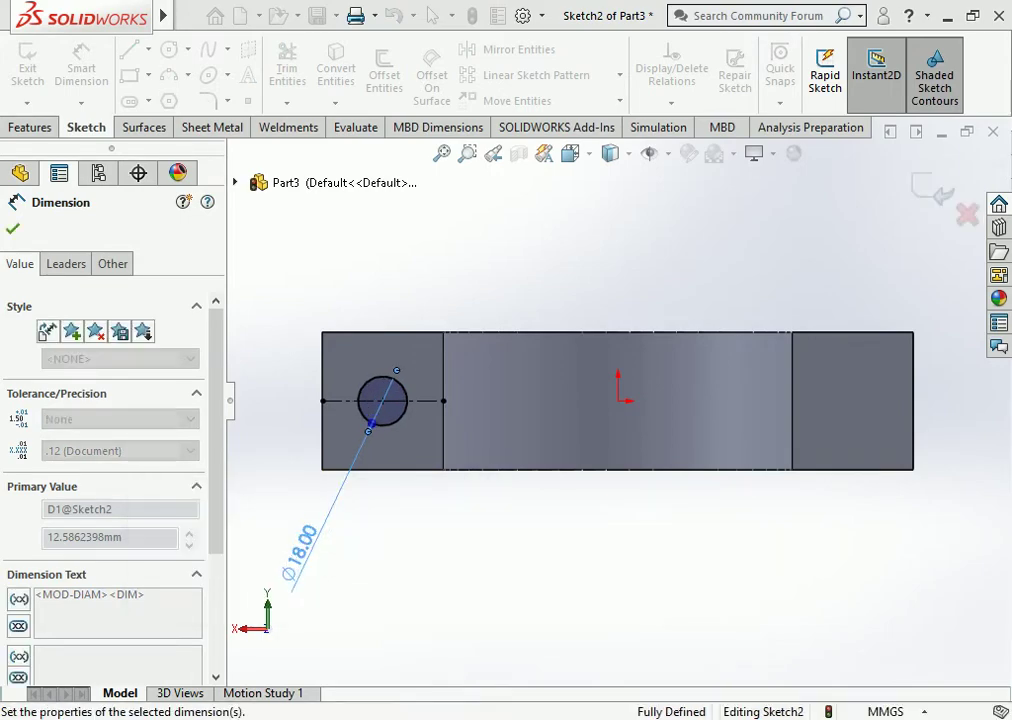
key(Escape)
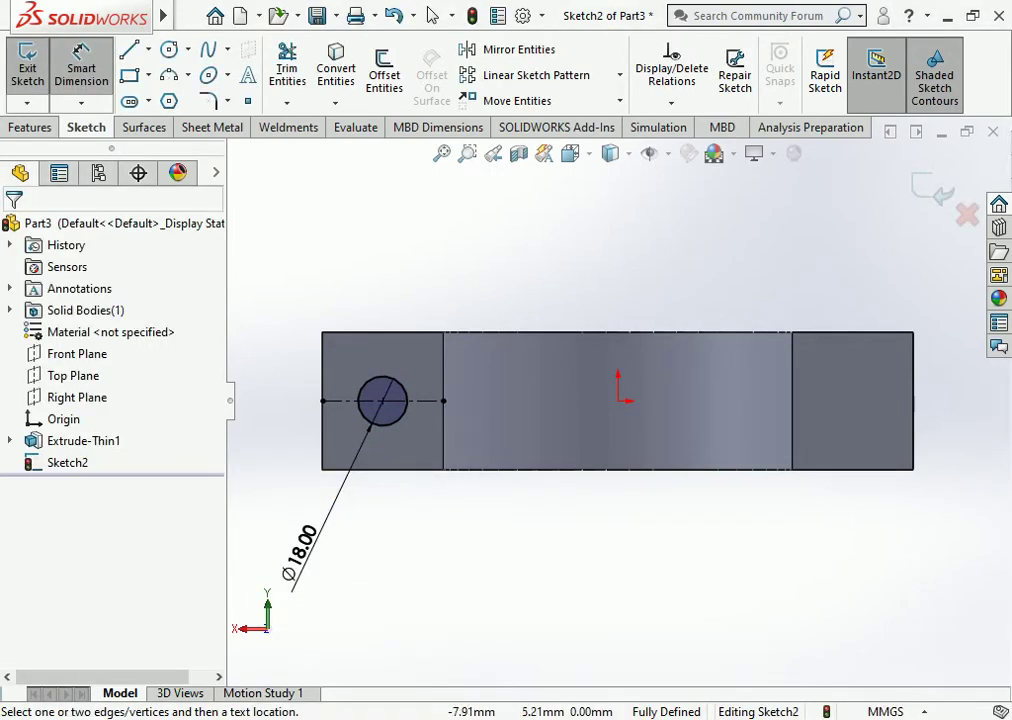
key(Escape)
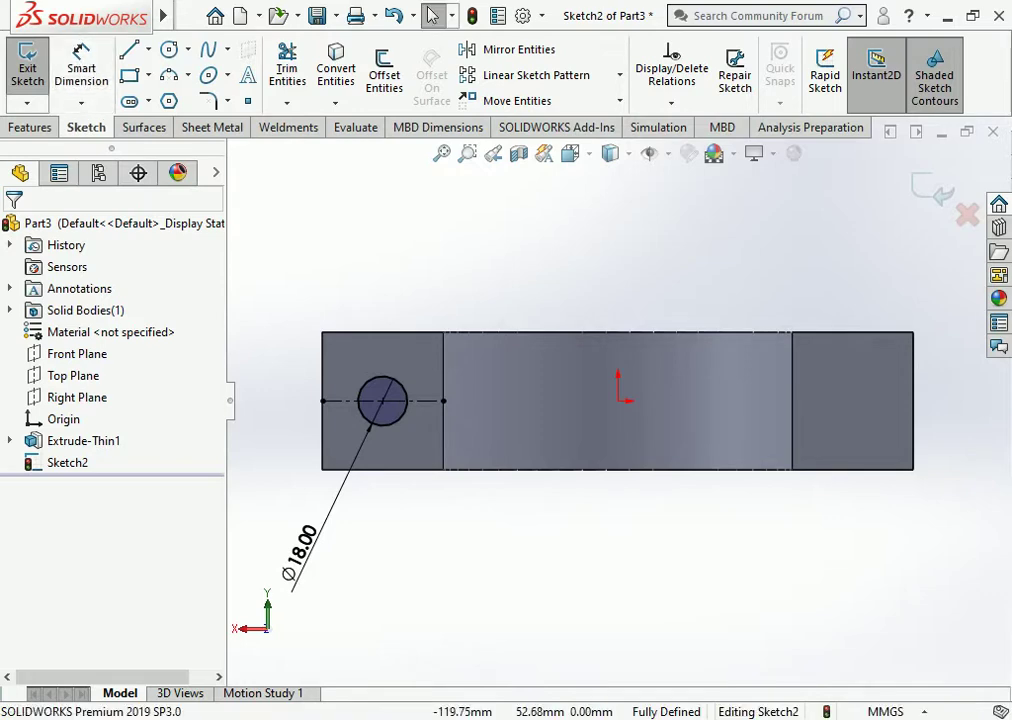
click(31, 127)
Cut the Ø18 circle Through All to make the first flange hole.
click(293, 70)
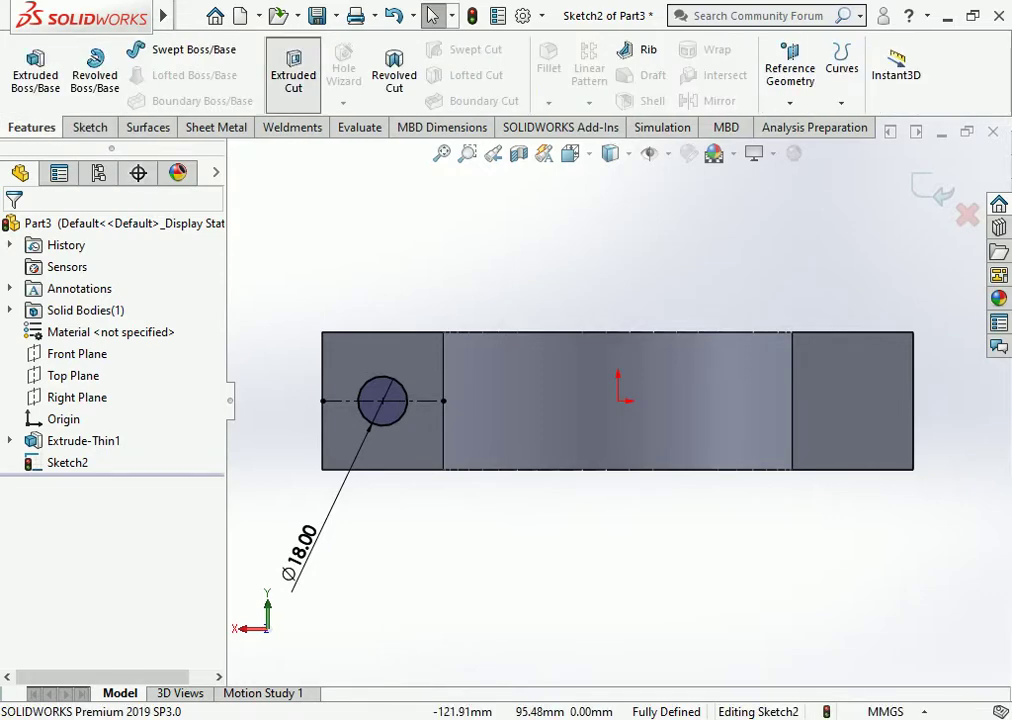
click(124, 347)
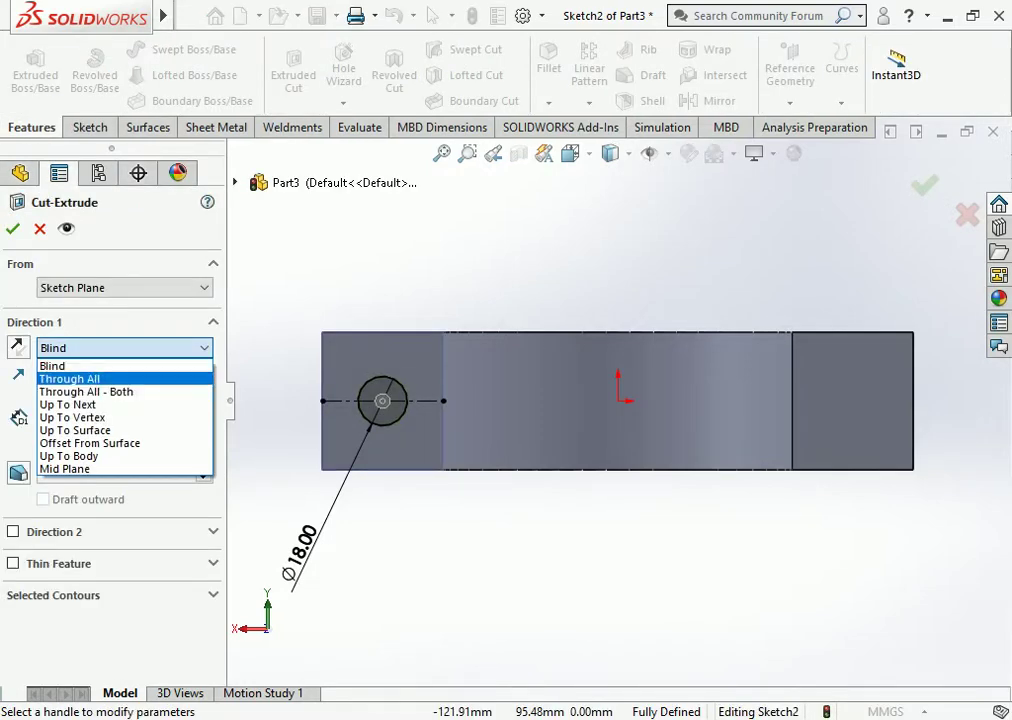
click(70, 377)
key(Return)
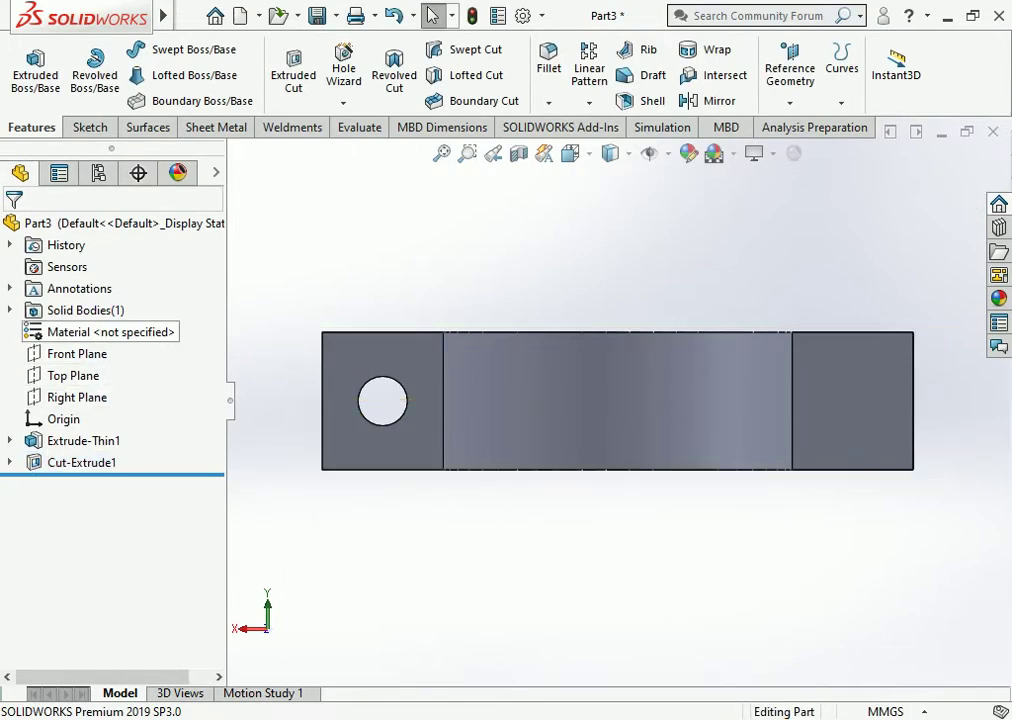
Mirror Cut-Extrude1 across the Right Plane to the other flange.
click(77, 397)
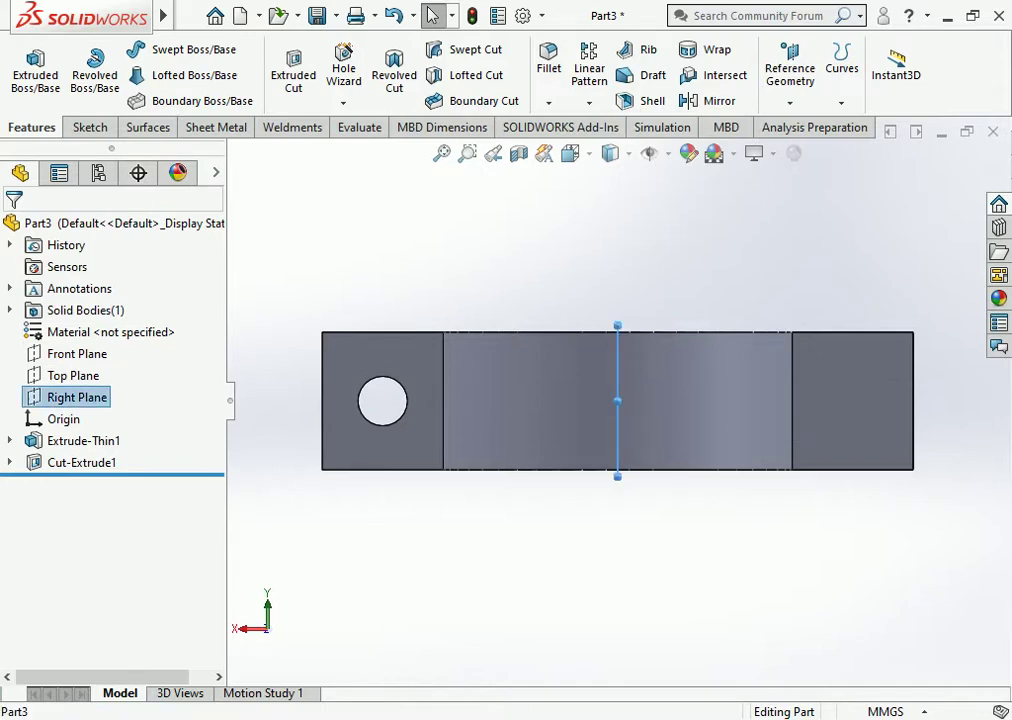
click(712, 100)
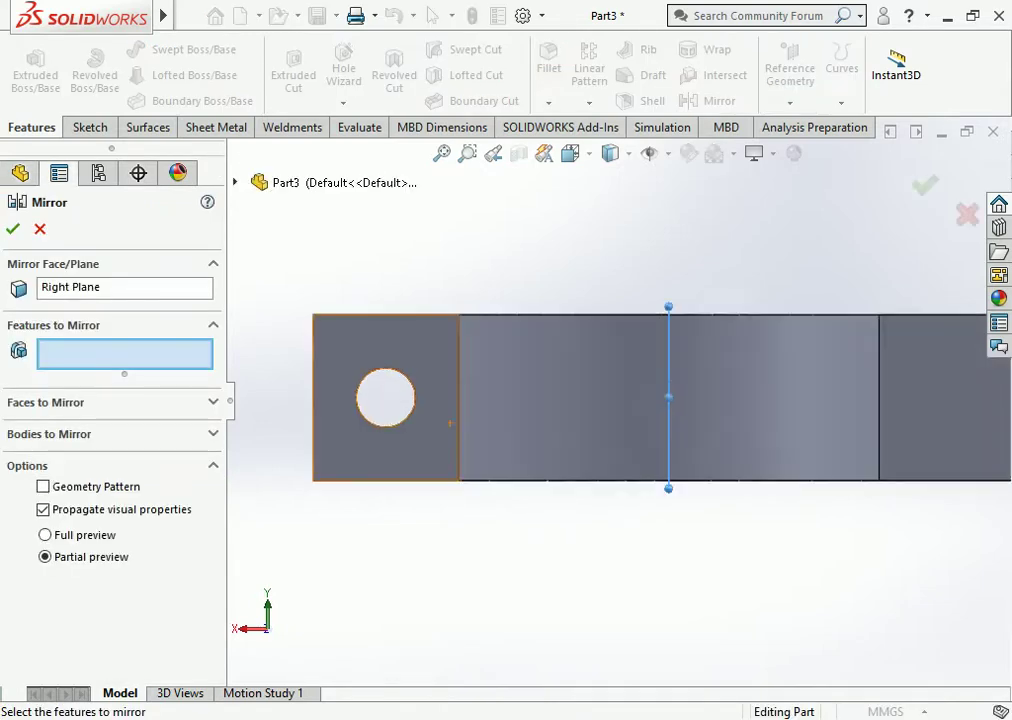
click(388, 352)
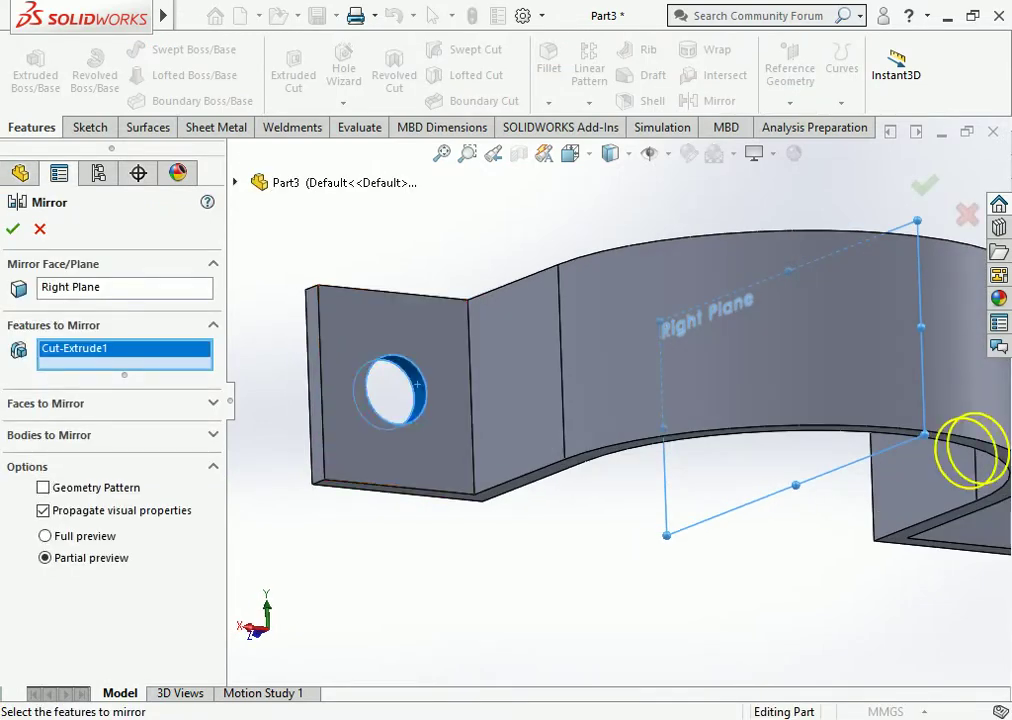
scroll(760, 421, up, 3)
middle_drag(640, 420, 700, 420)
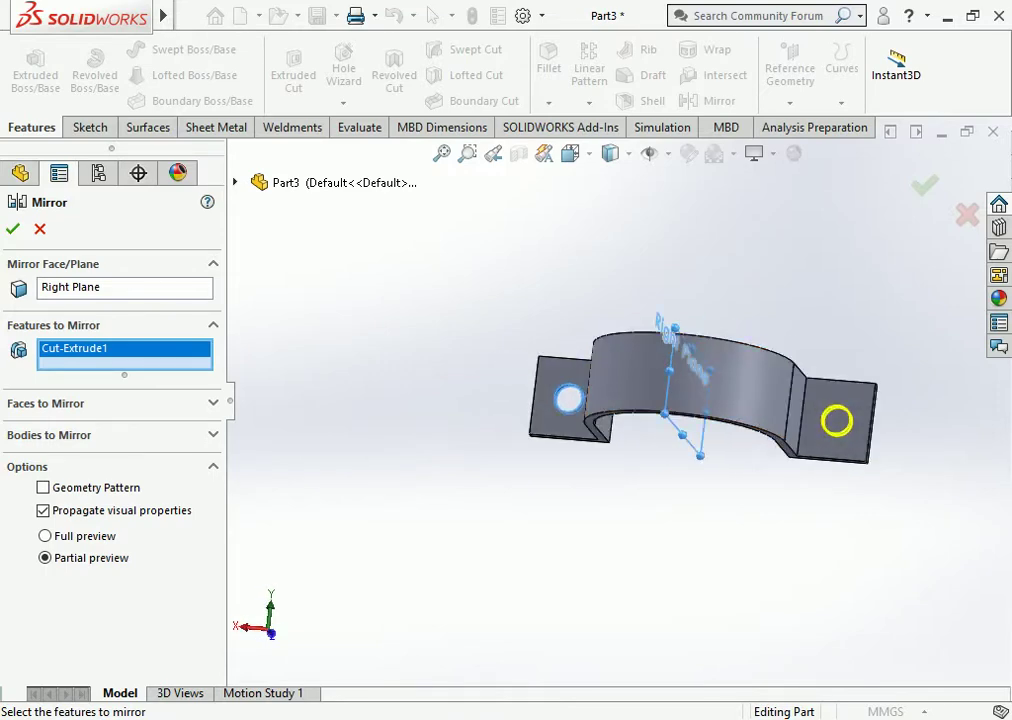
key(Return)
middle_drag(680, 450, 680, 350)
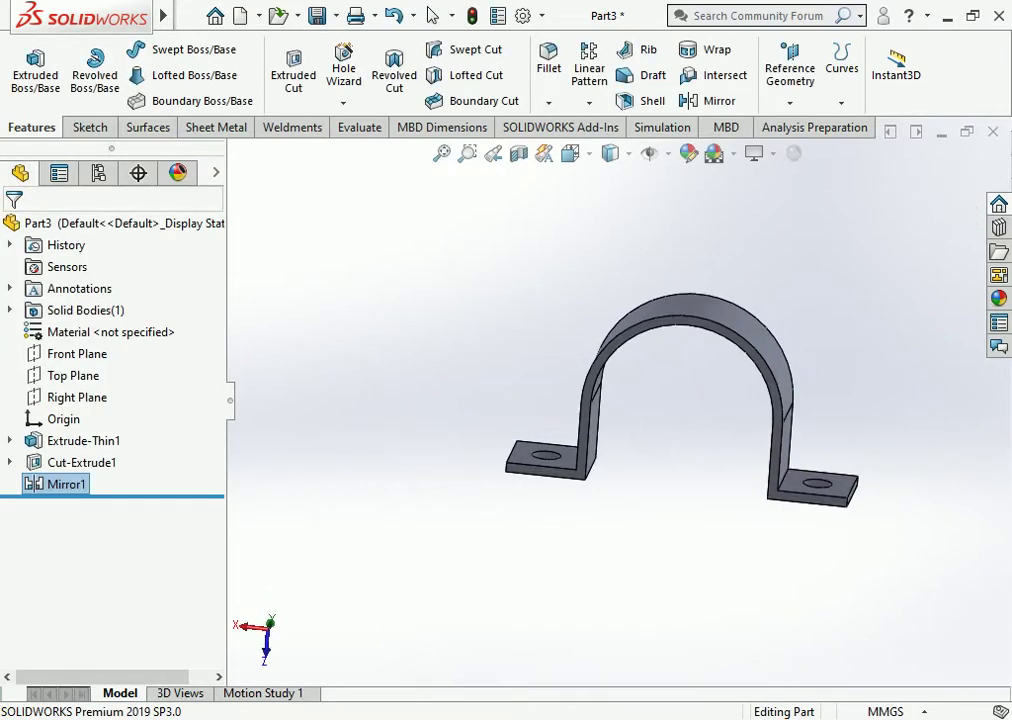
mouse_move(680, 400)
middle_down()
mouse_move(700, 400)
mouse_move(720, 380)
mouse_move(690, 400)
mouse_move(700, 400)
middle_up()
click(433, 16)
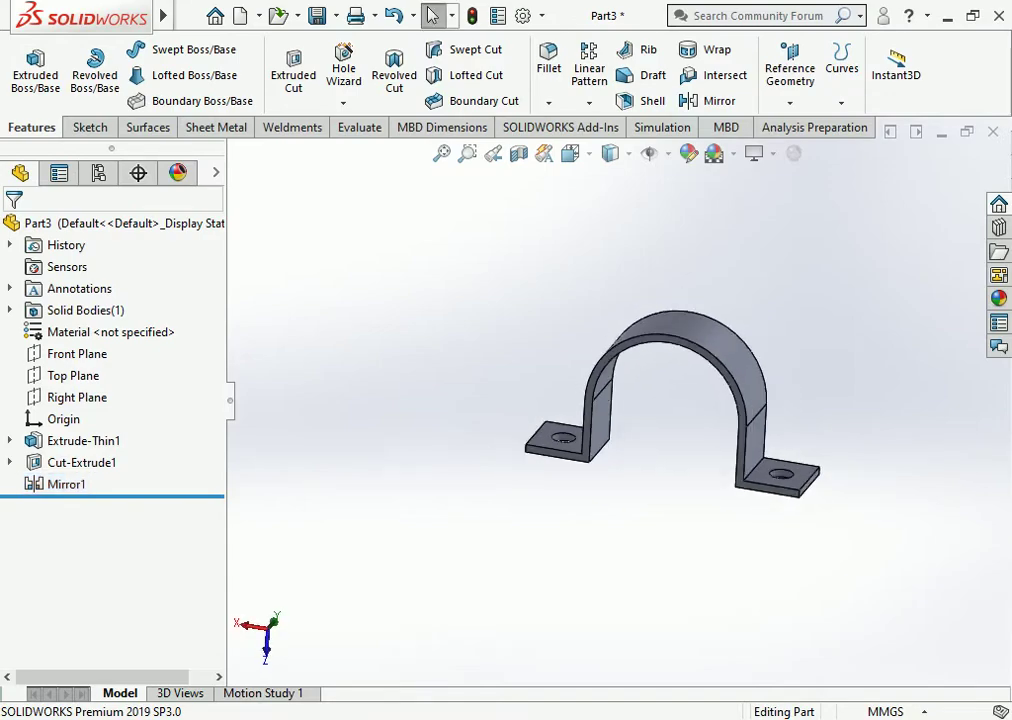
Save the clamp part as TC-2 in the PART DETAIL folder.
key(ctrl+s)
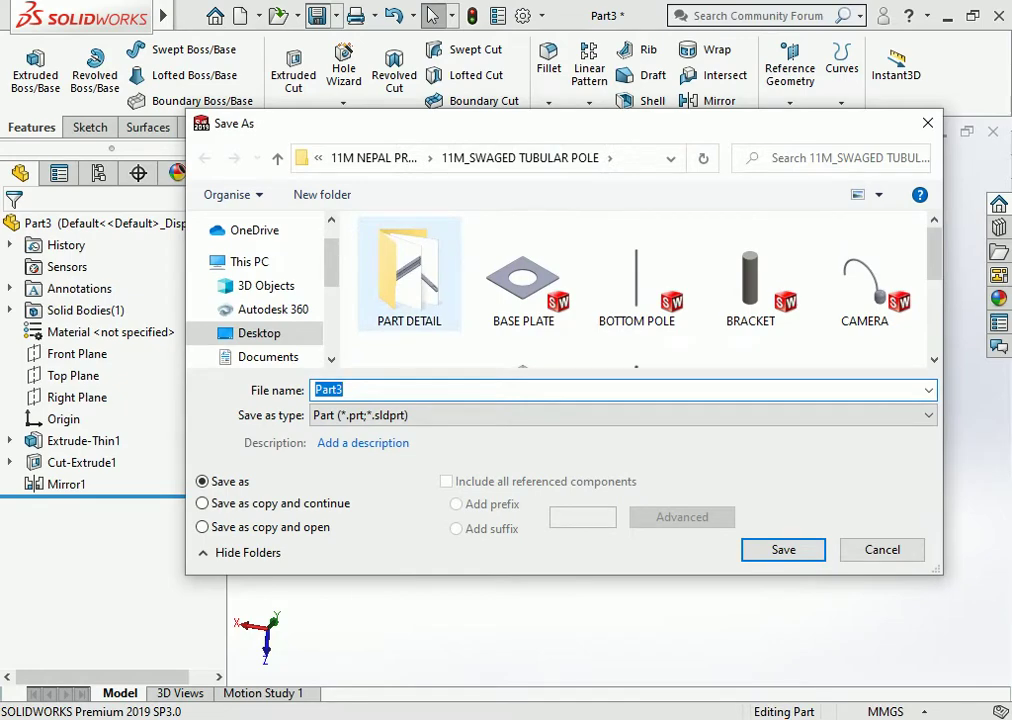
double_click(409, 275)
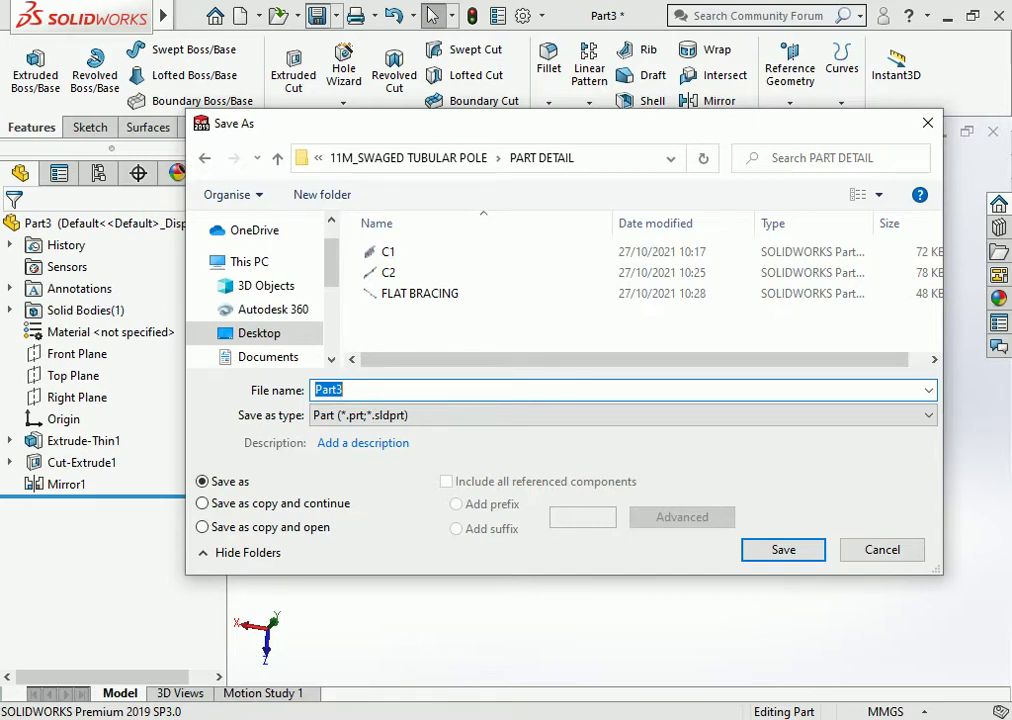
text(TC-2)
key(Return)
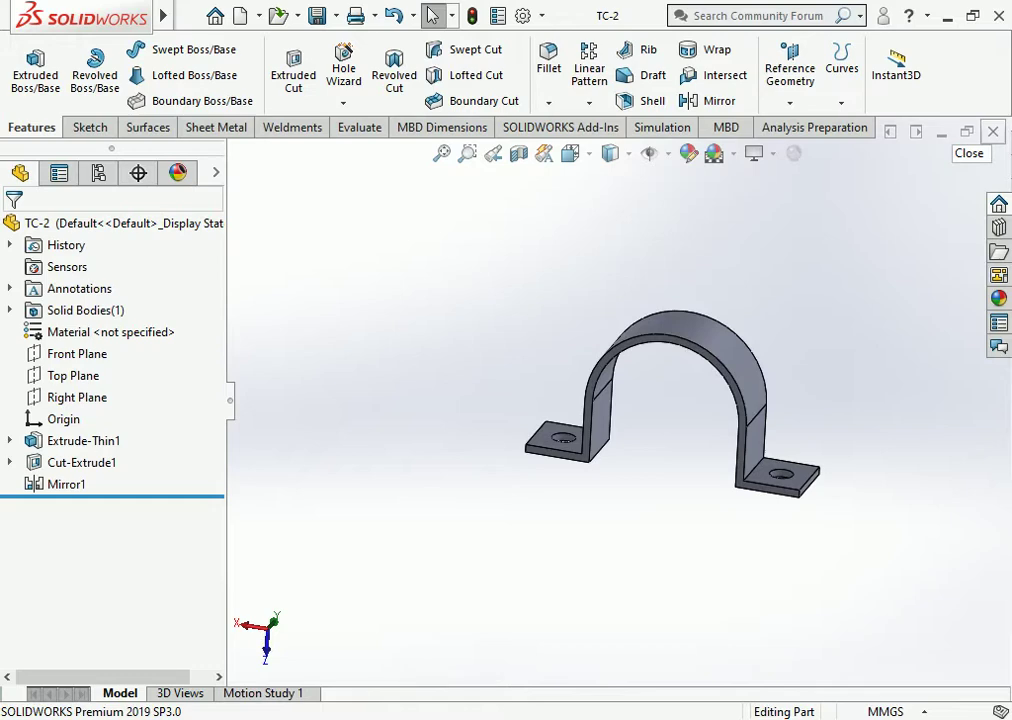
Close TC-2, then change TC-3's sketch height dimension from 107 to 137 mm (131+6).
click(993, 131)
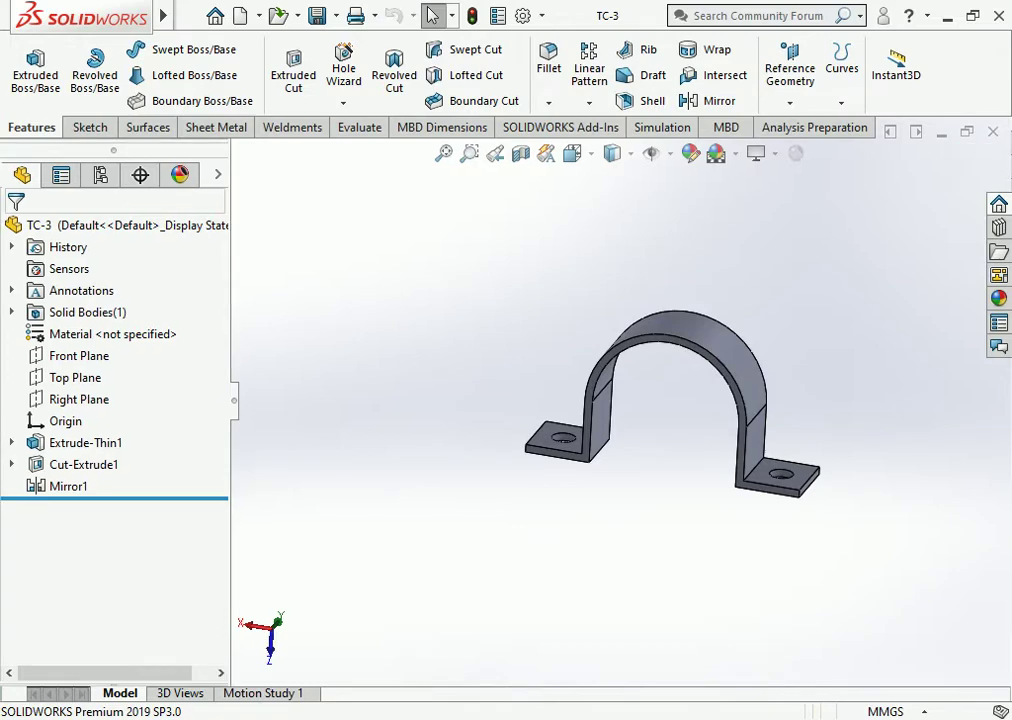
middle_drag(700, 400, 751, 373)
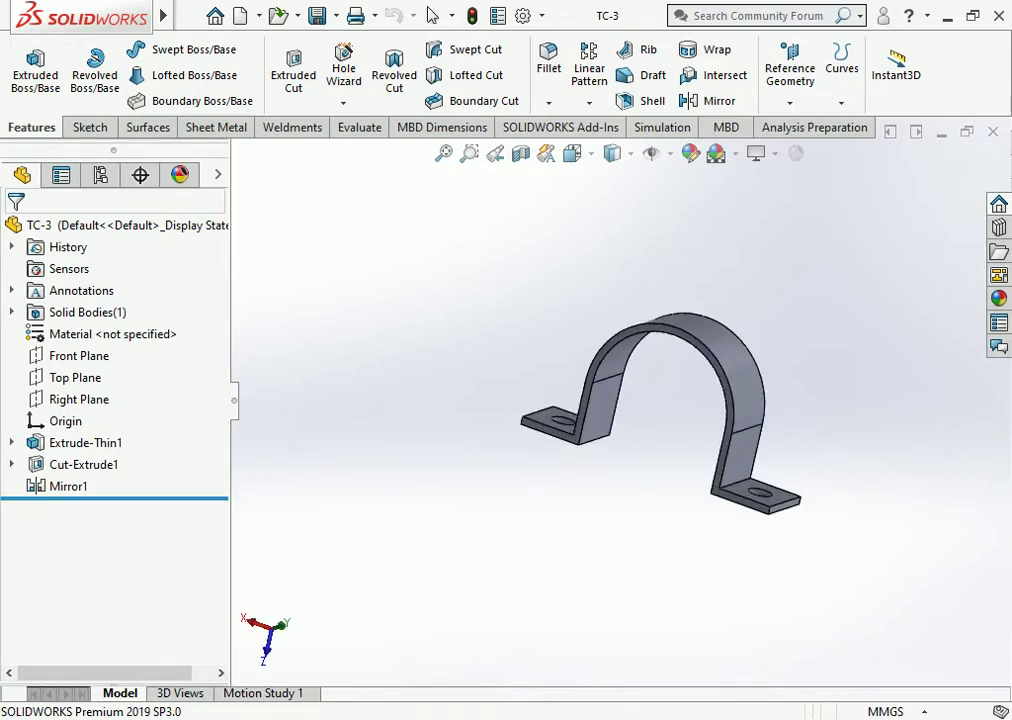
click(751, 373)
click(827, 286)
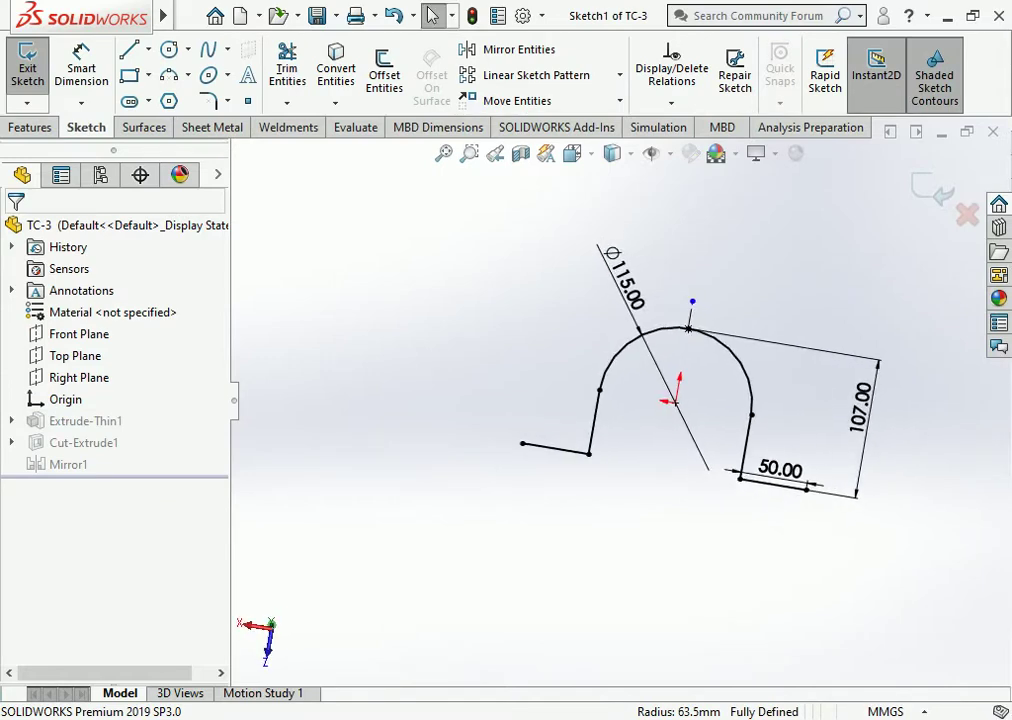
double_click(860, 405)
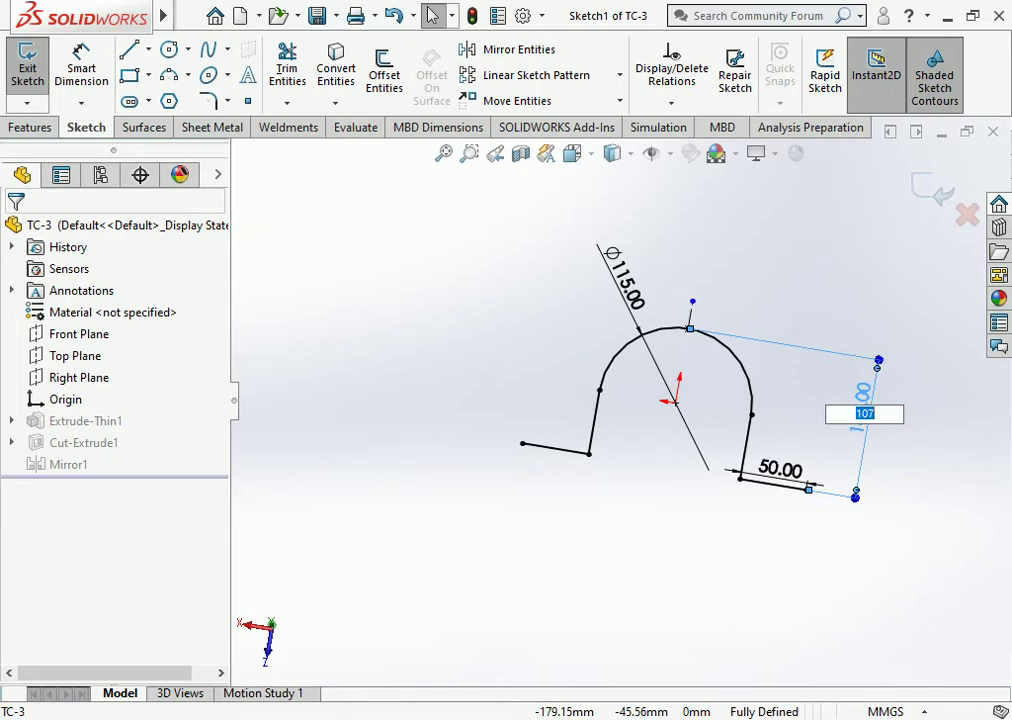
text(131)
text(+6)
key(Return)
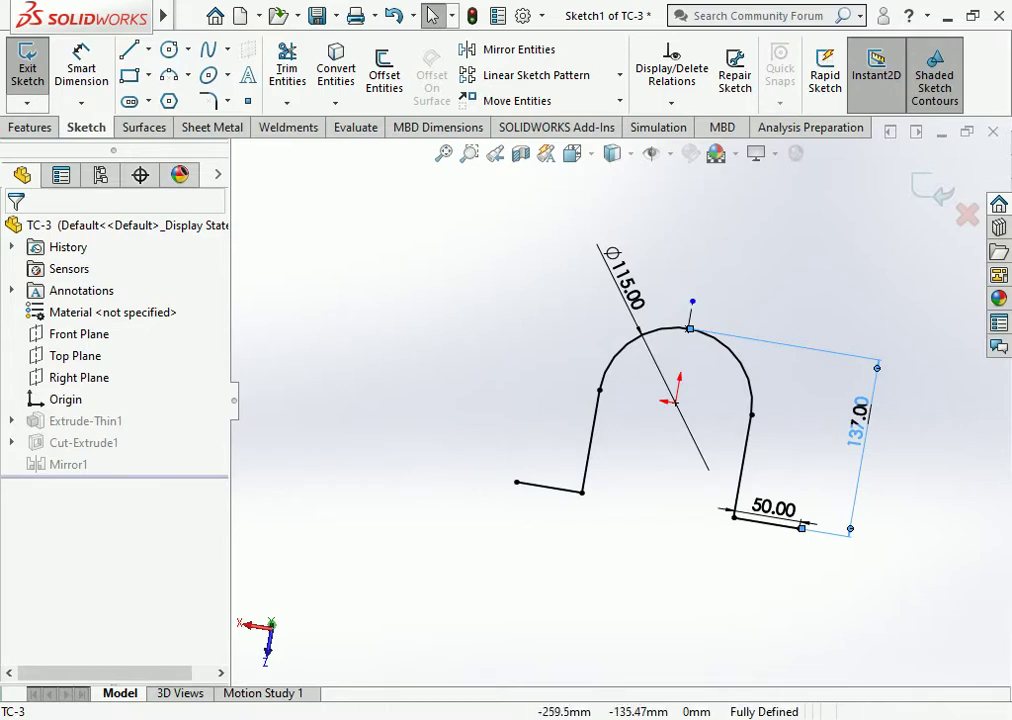
Change the TC-3 arc from Ø115 to Ø140, rebuild the clamp and save it.
double_click(626, 283)
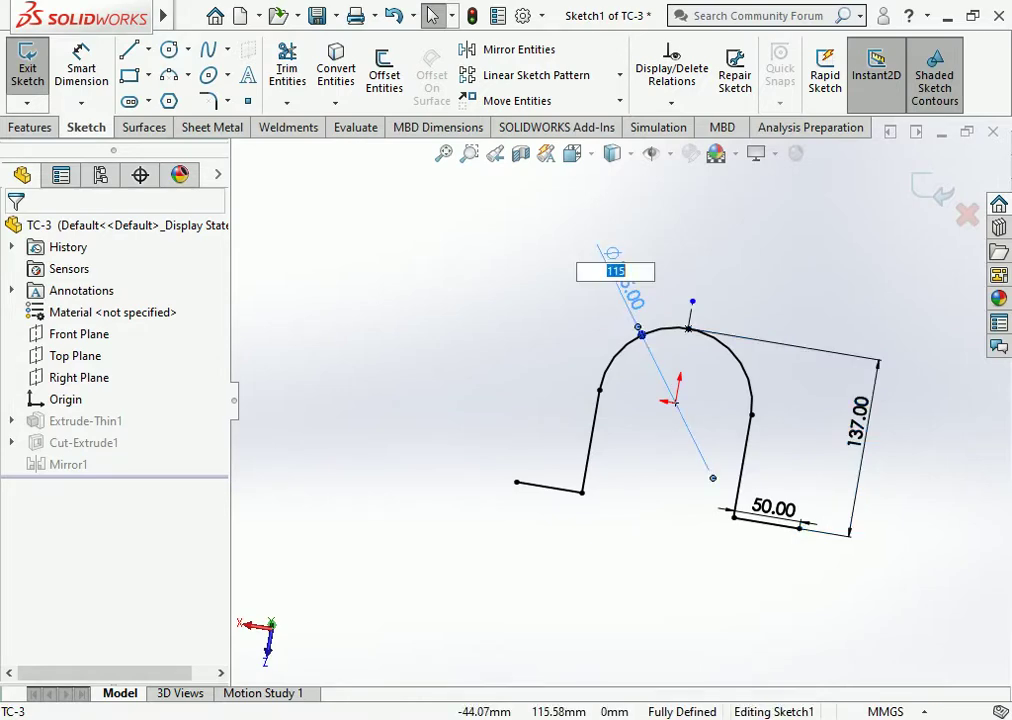
text(140)
key(Return)
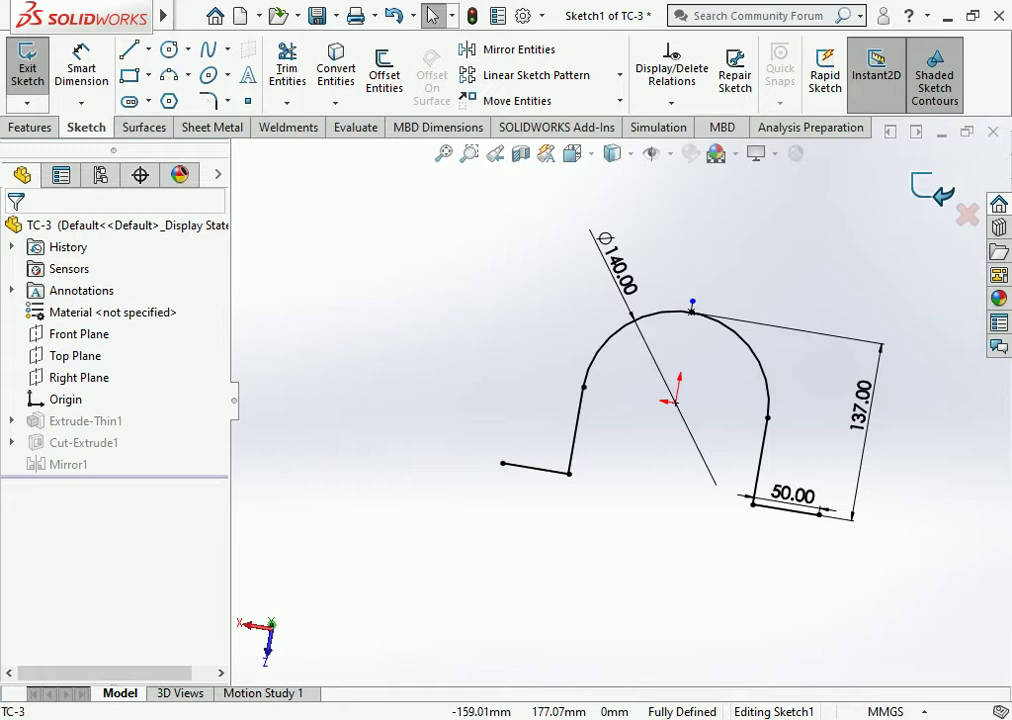
key(ctrl+b)
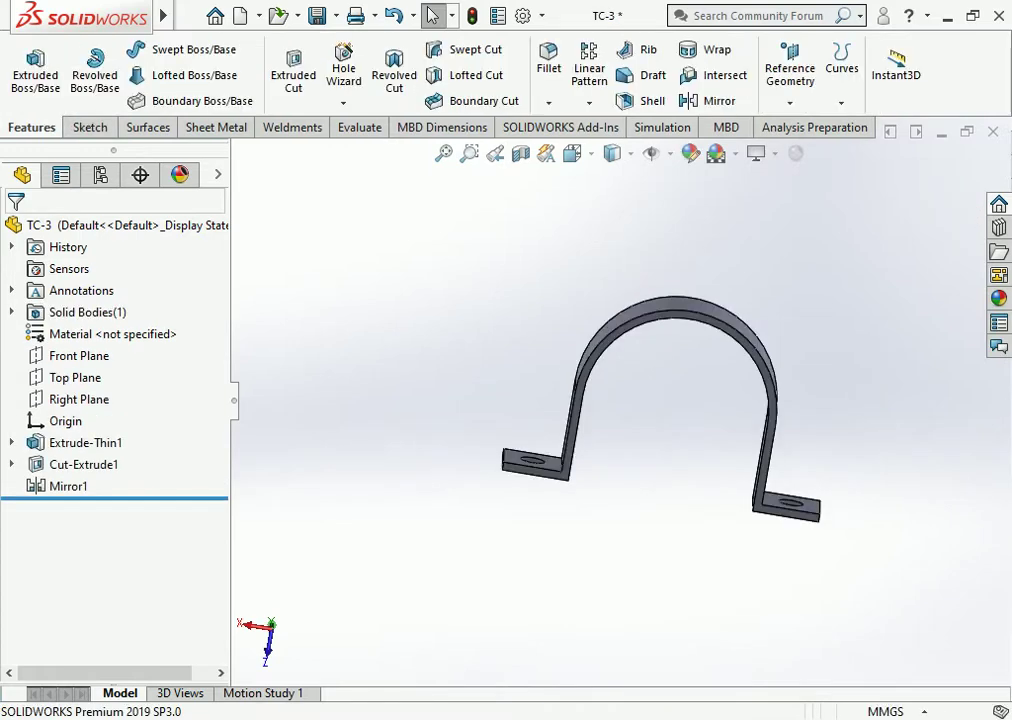
mouse_move(660, 410)
middle_down()
mouse_move(700, 420)
mouse_move(665, 425)
middle_up()
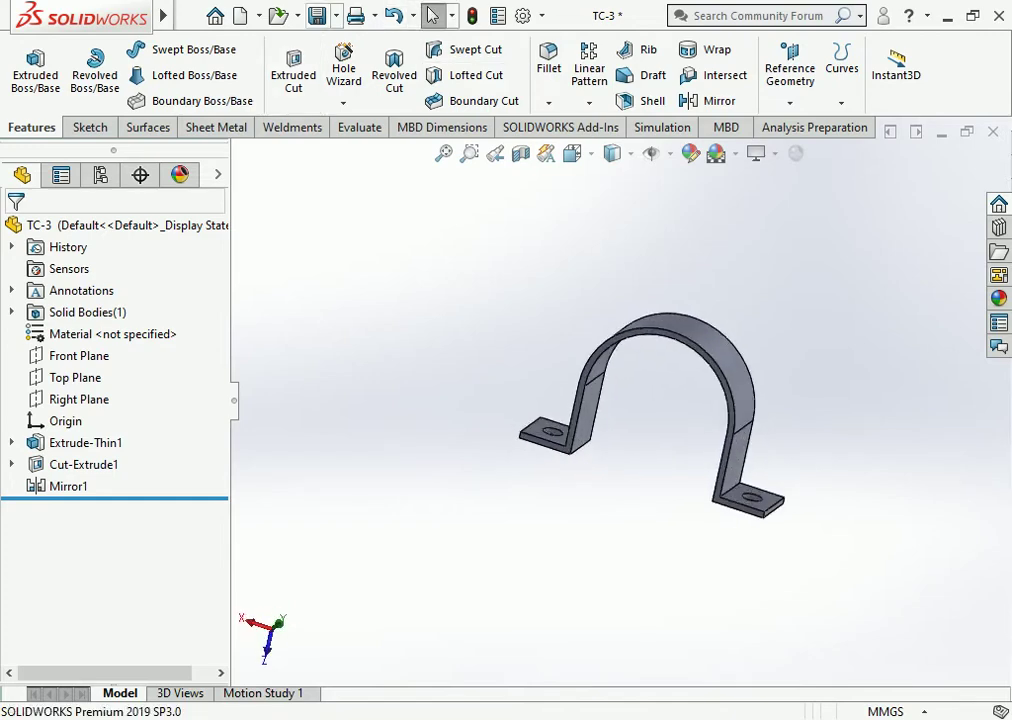
key(ctrl+s)
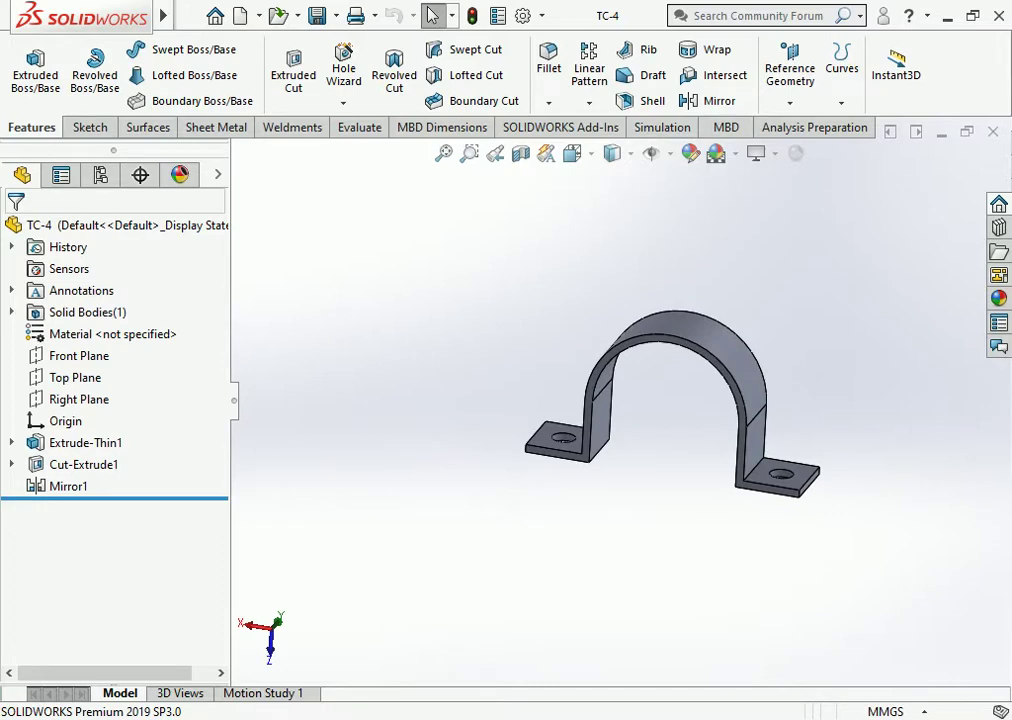
In TC-4's Sketch1, set height 107 to 157 mm (151+6) and Ø115 to Ø160, then rebuild.
middle_drag(670, 400, 700, 360)
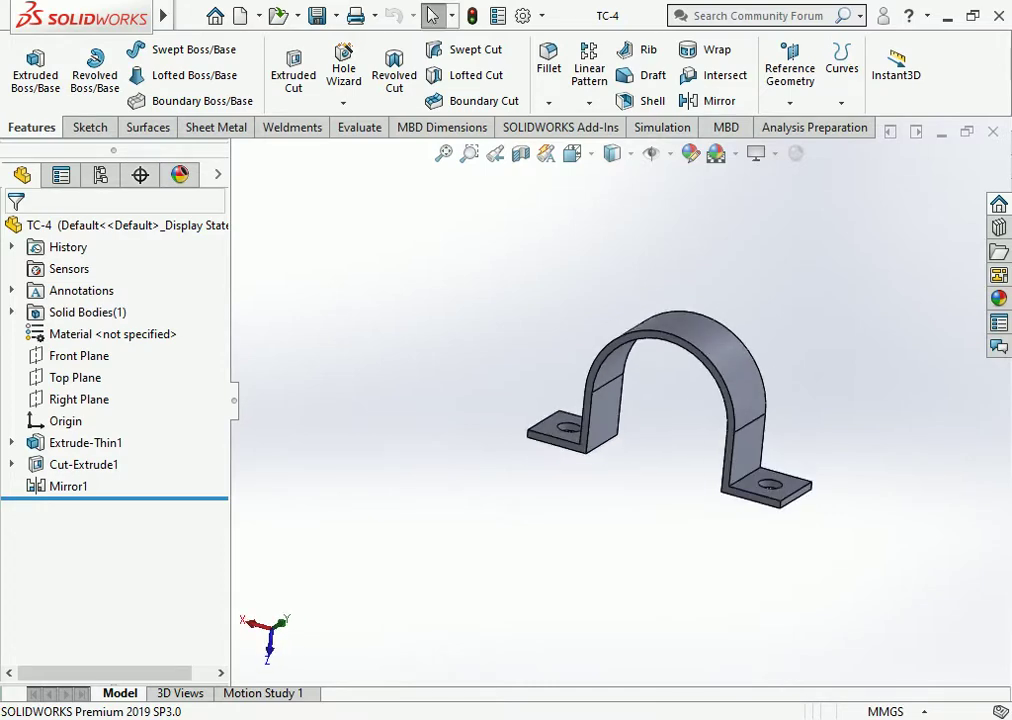
click(713, 345)
click(801, 258)
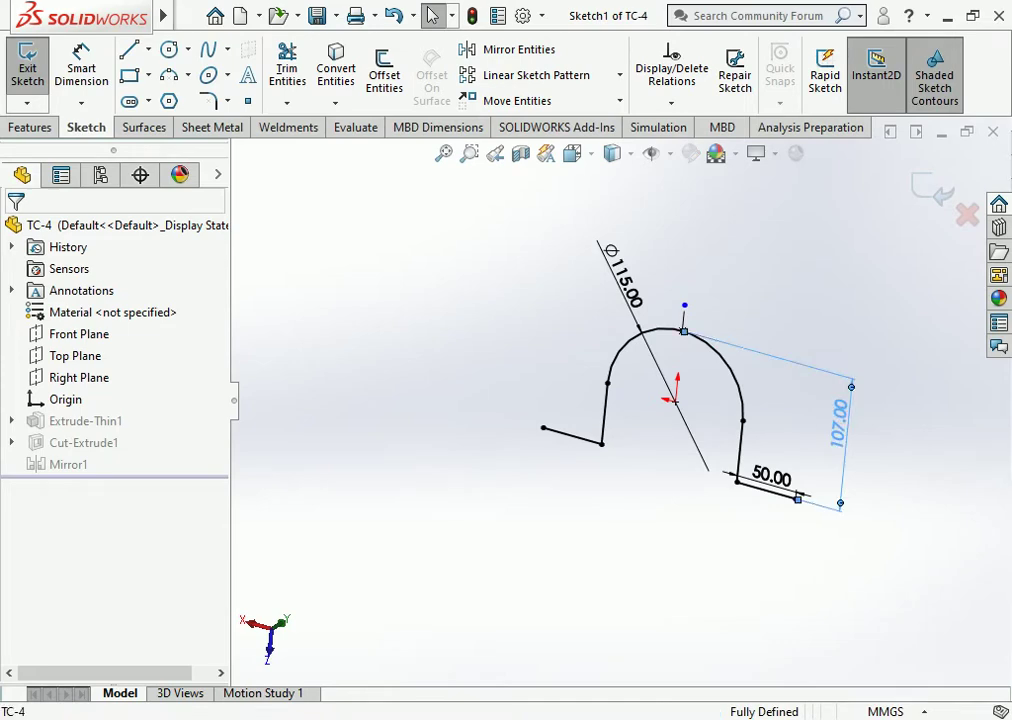
double_click(838, 423)
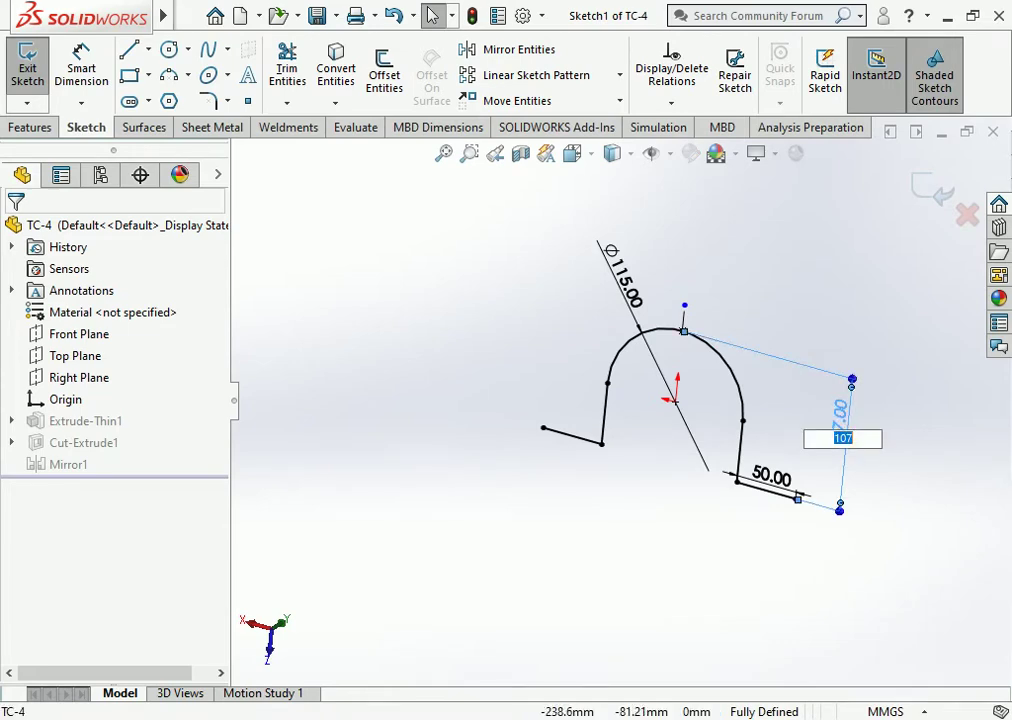
text(1)
text(5)
text(1+)
text(6)
key(Return)
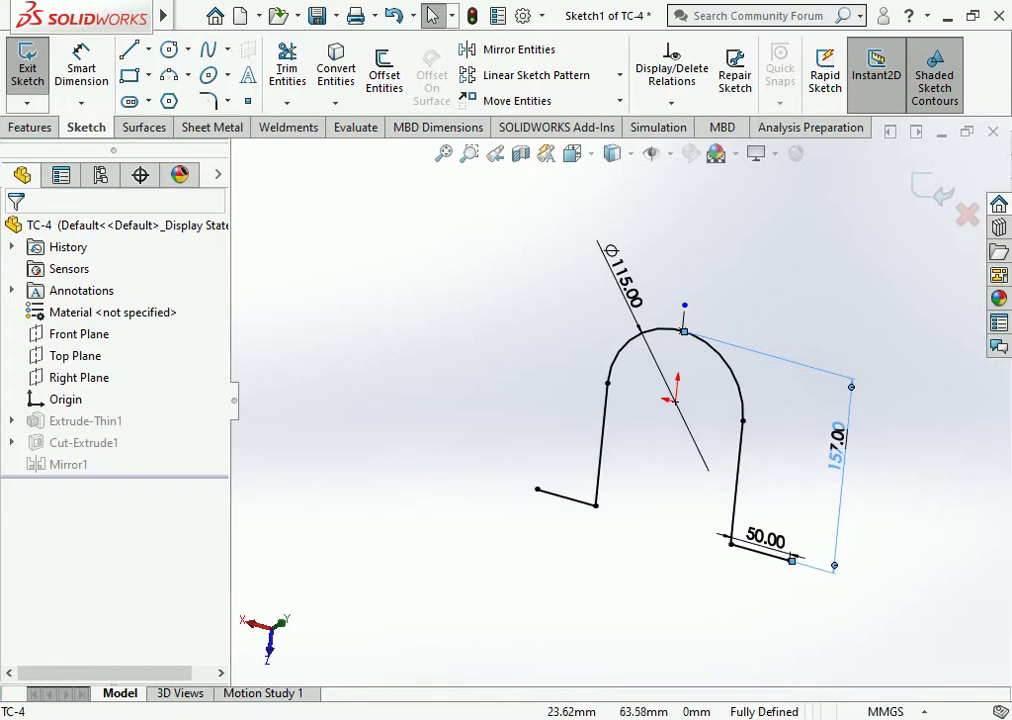
double_click(622, 277)
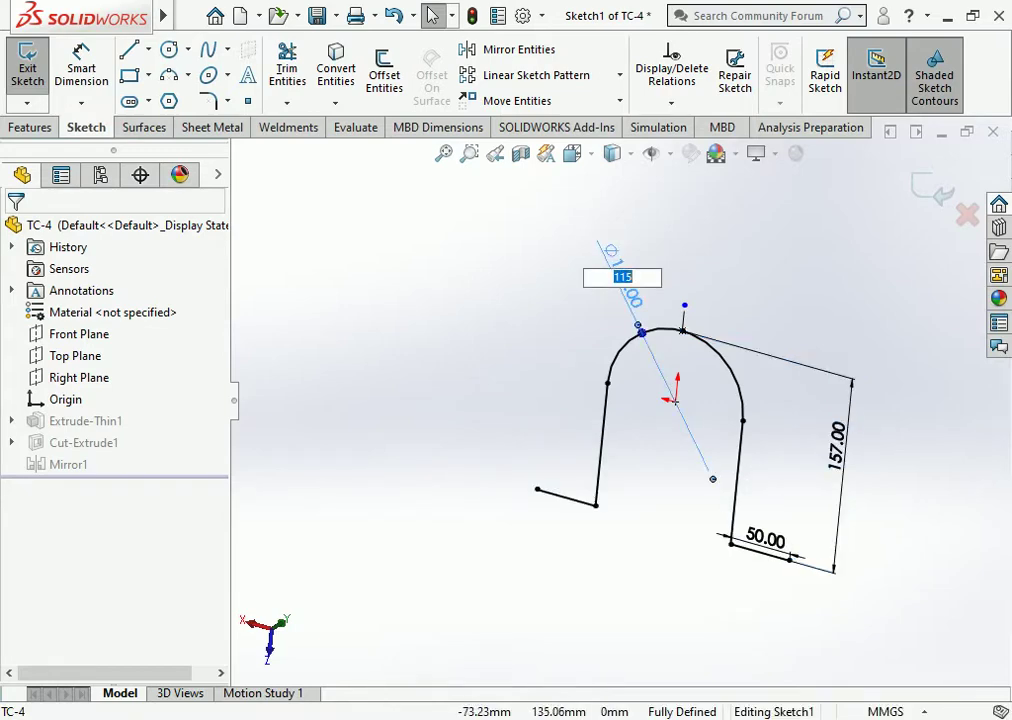
text(160)
key(Return)
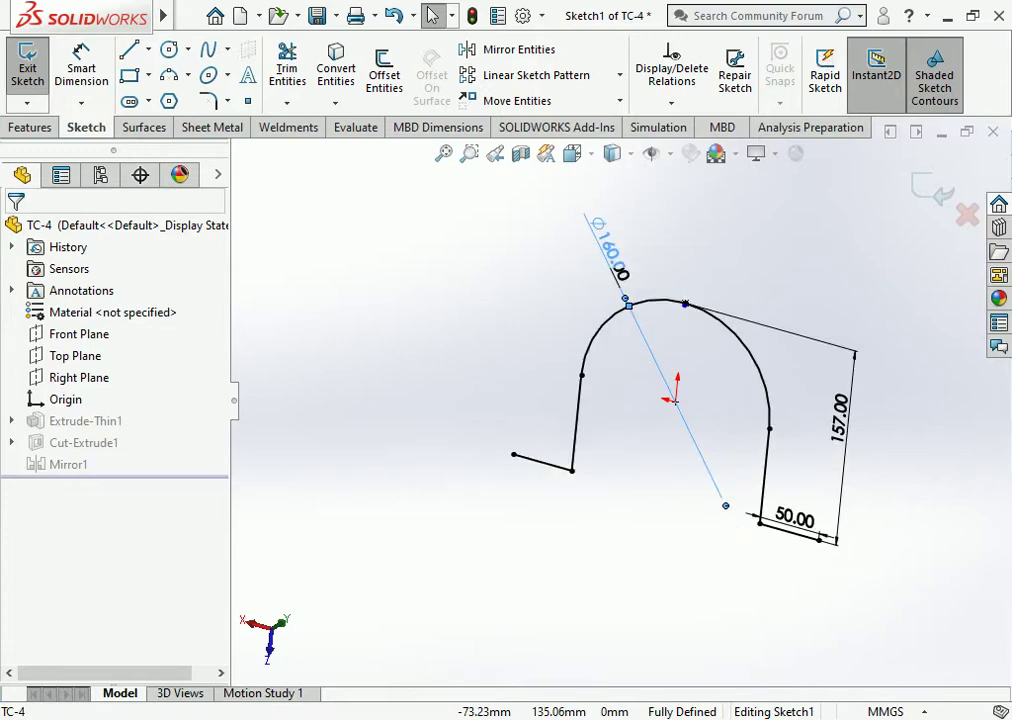
click(27, 70)
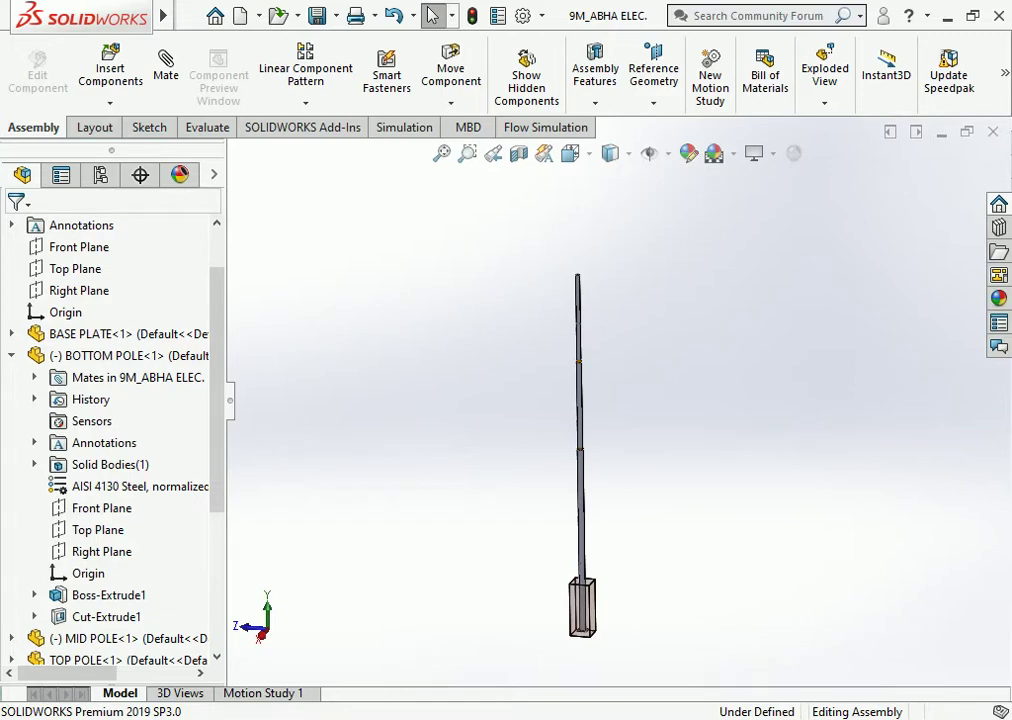
Switch to Dimetric view and inspect the S-2 ring's orange face appearance, leaving it unchanged.
click(570, 153)
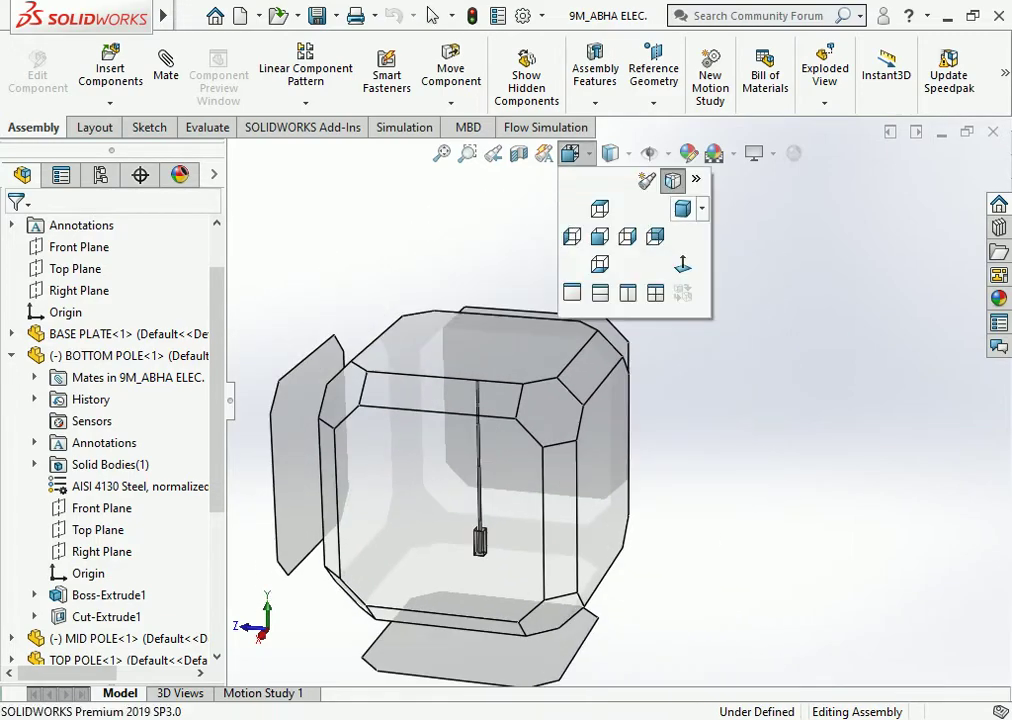
click(648, 176)
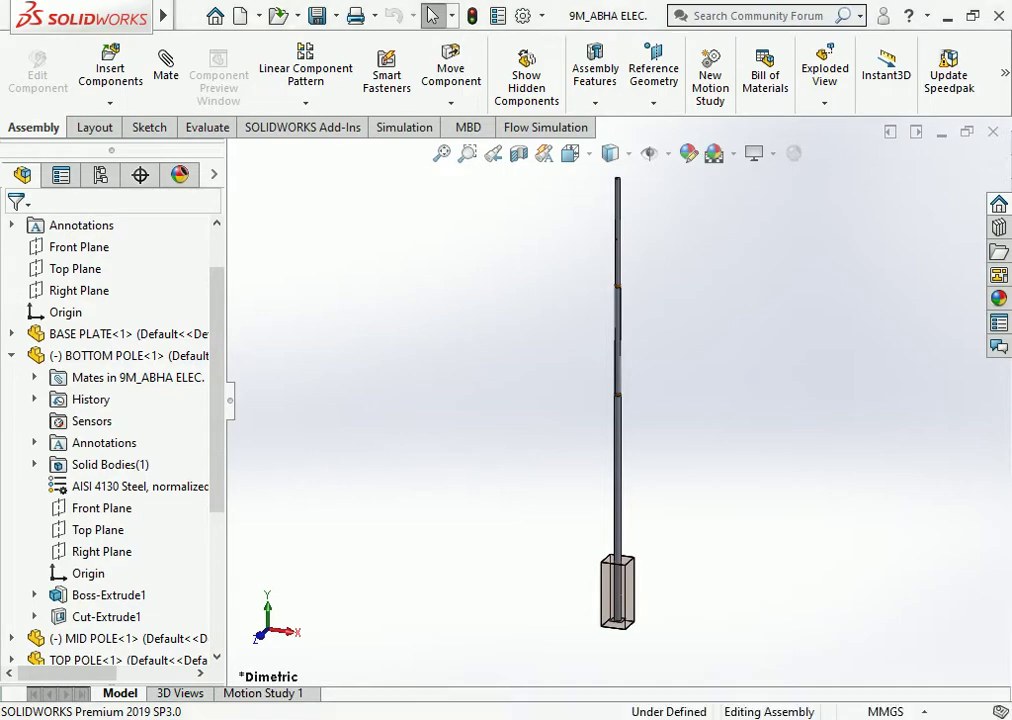
scroll(625, 277, down, 3)
scroll(625, 277, down, 4)
click(550, 372)
right_click(550, 372)
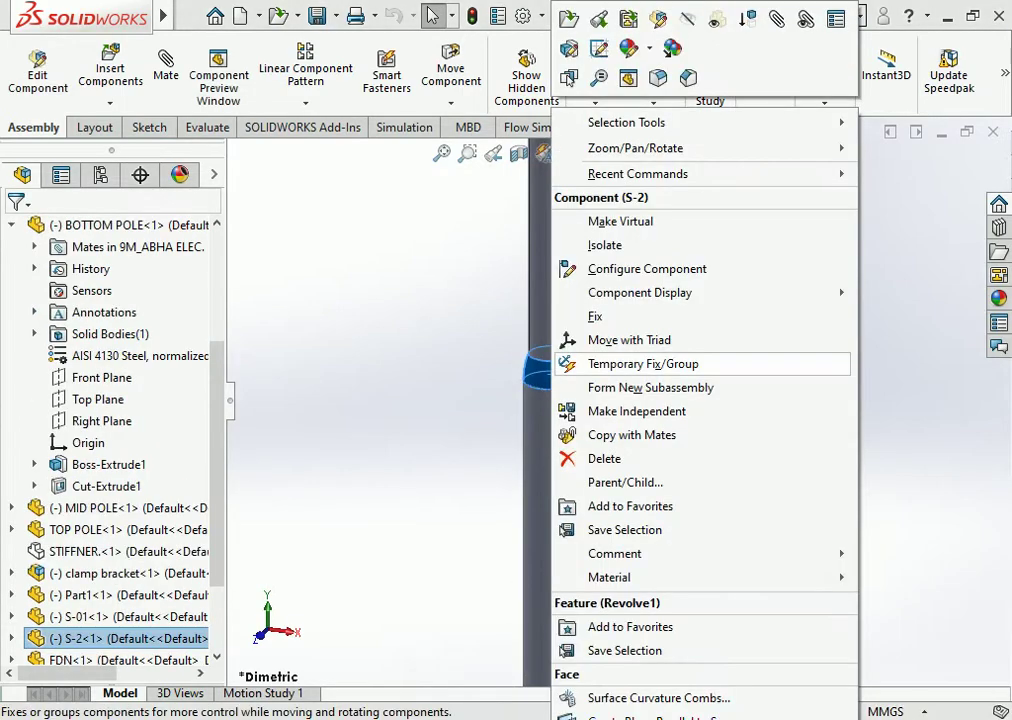
click(628, 78)
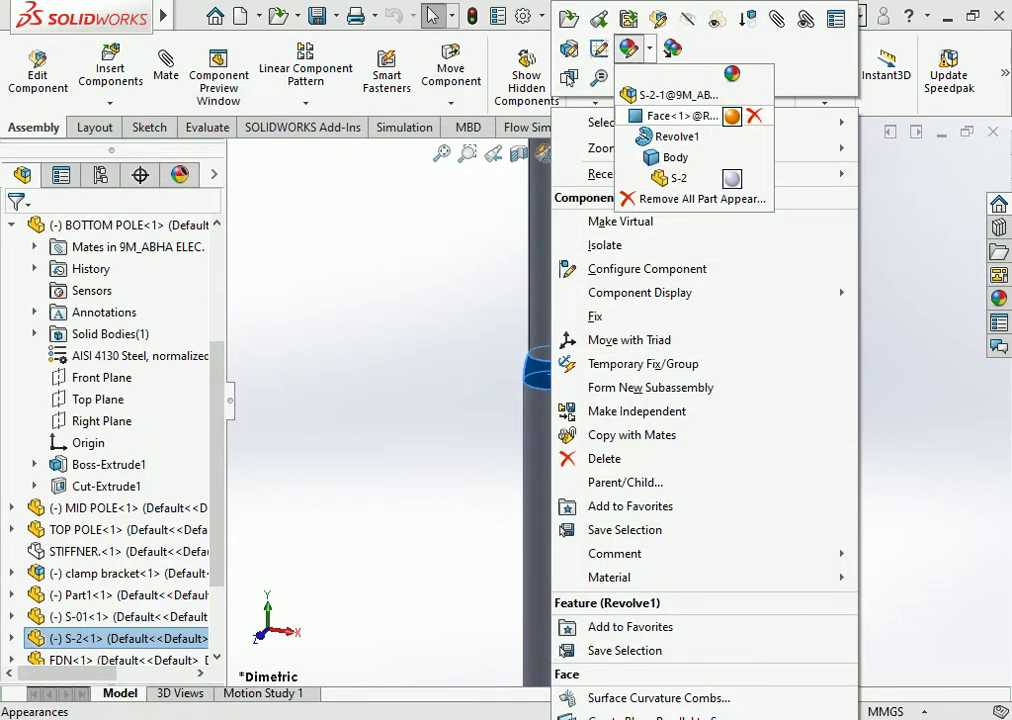
click(644, 93)
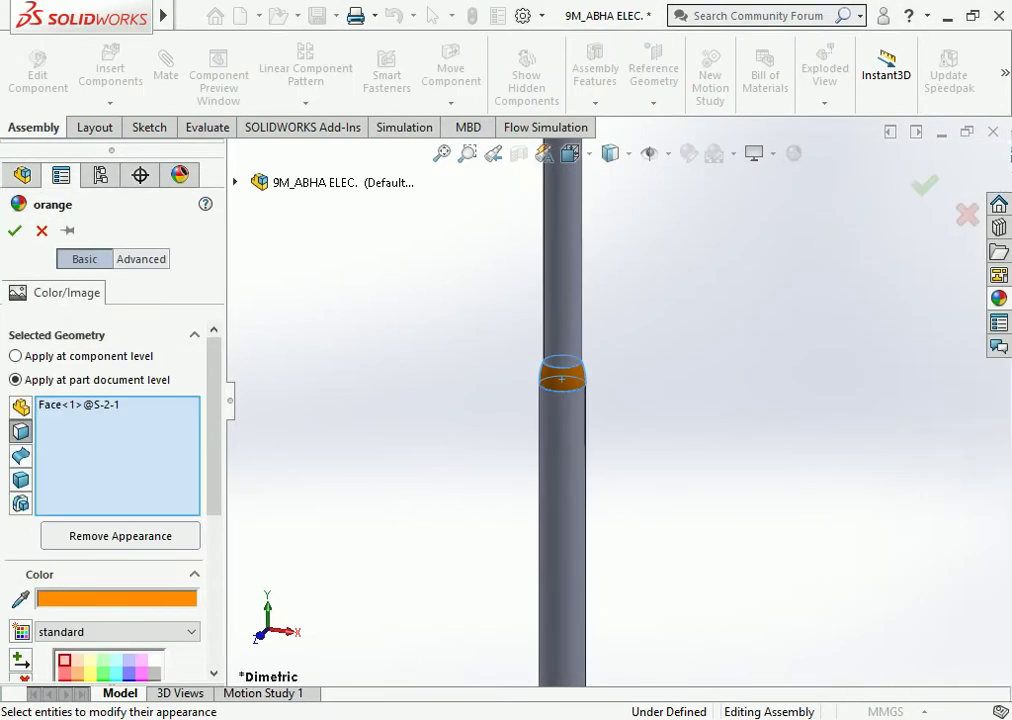
click(41, 230)
Remove the orange face appearance from the S-2 ring using the Appearances flyout's red X.
click(562, 377)
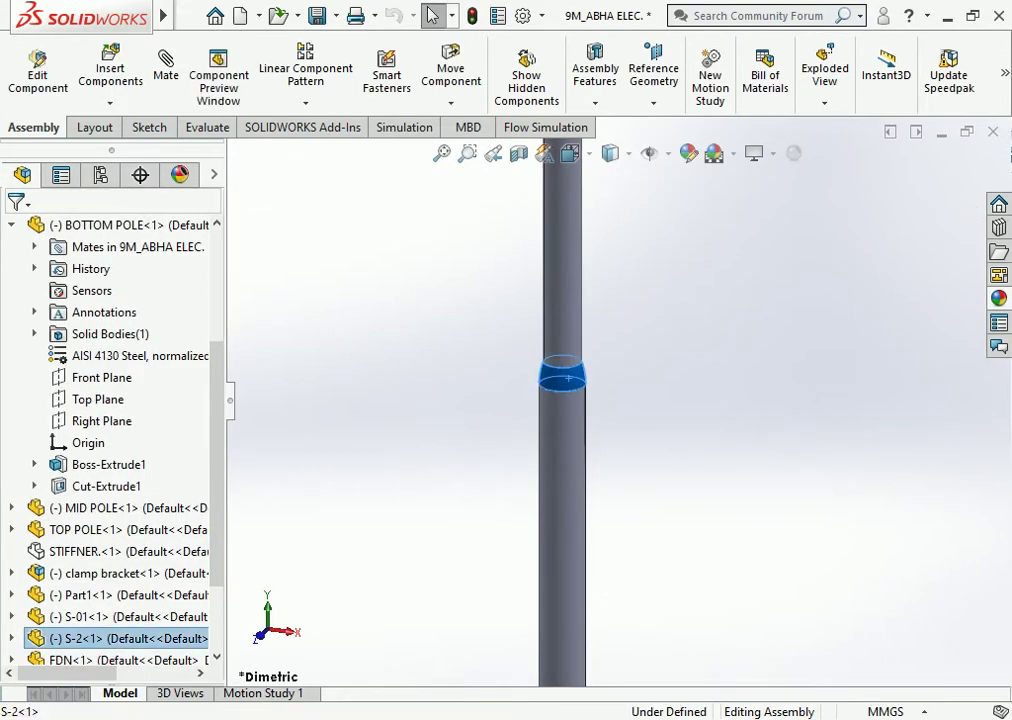
right_click(562, 377)
click(646, 48)
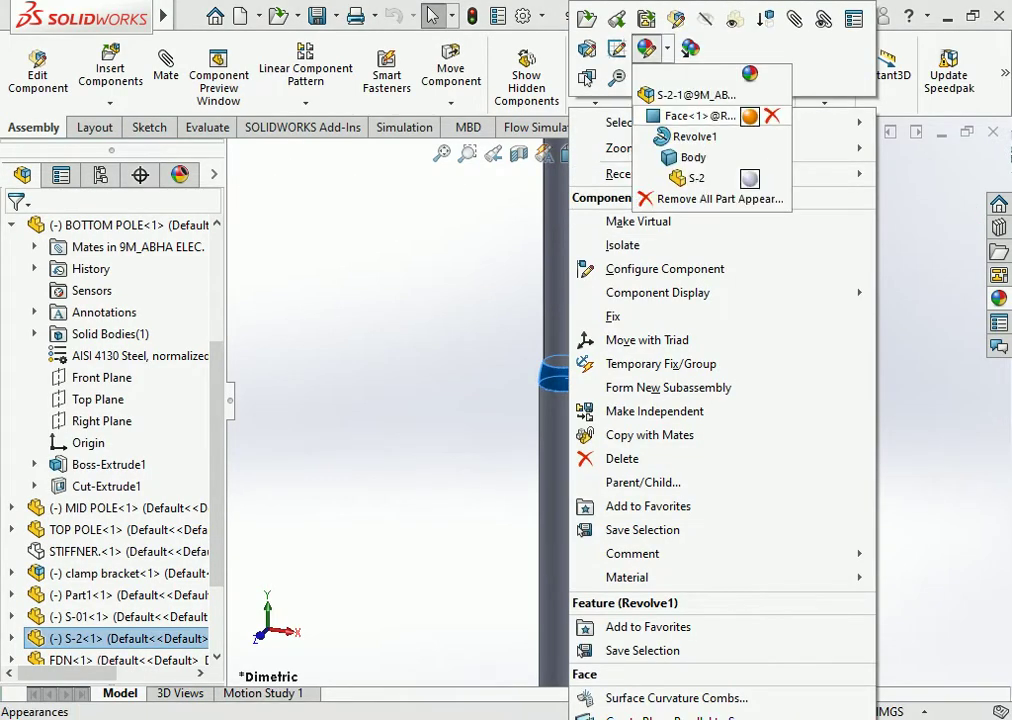
click(772, 116)
key(ctrl+z)
scroll(580, 400, up, 5)
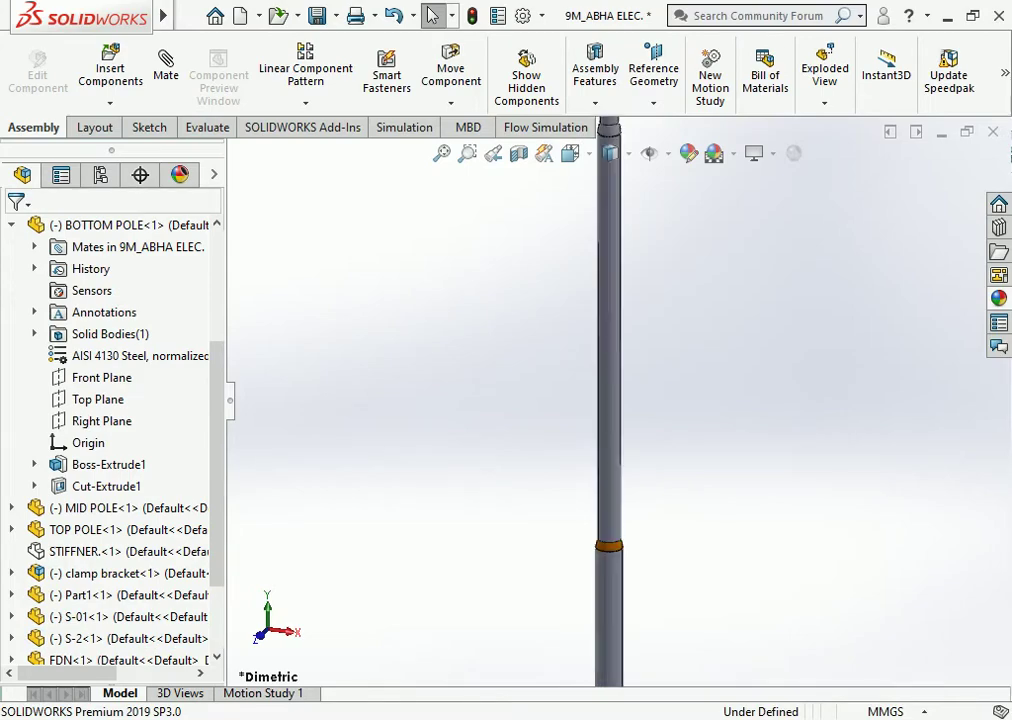
scroll(580, 400, down, 6)
Open the S-01 ring's appearance list, then dismiss it and zoom back out.
click(595, 437)
right_click(595, 437)
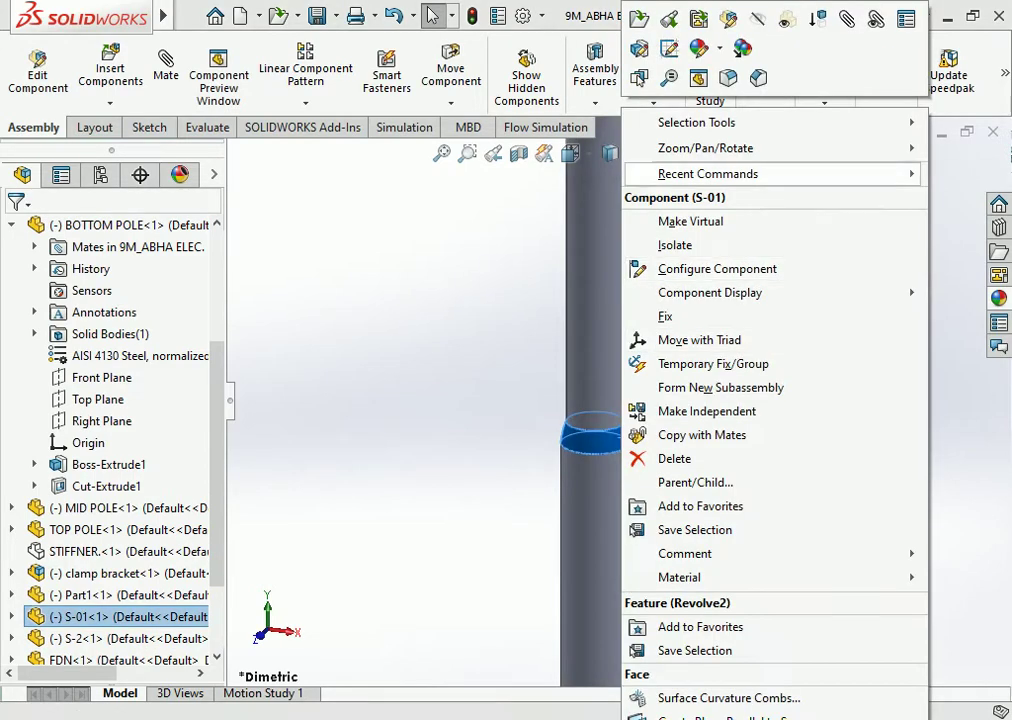
click(698, 48)
key(Escape)
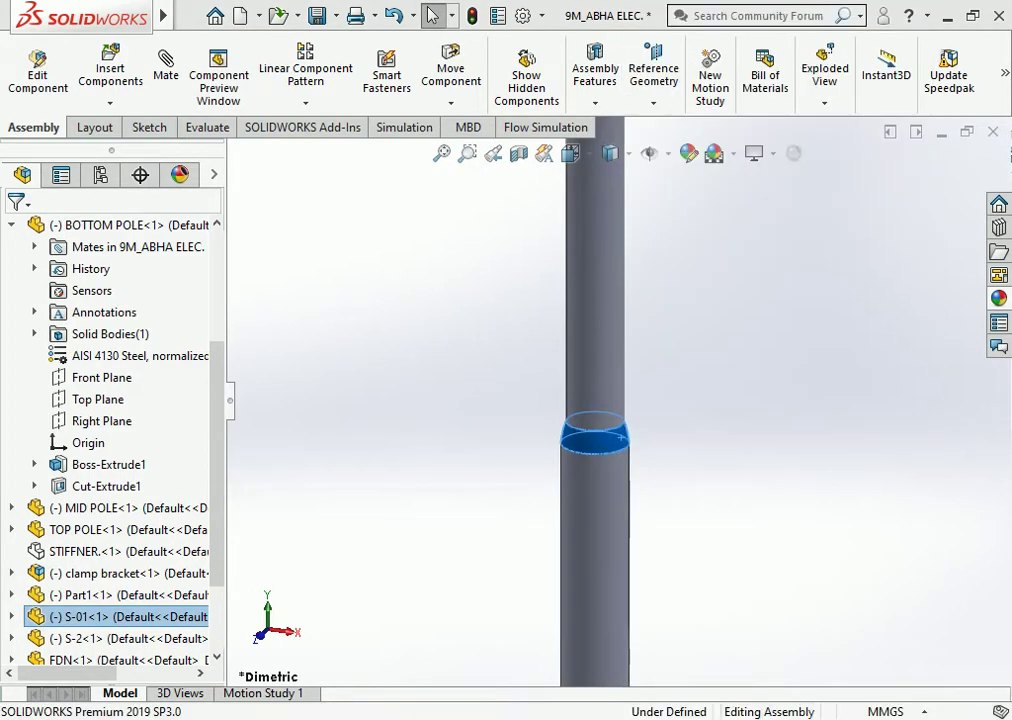
key(Escape)
scroll(610, 410, up, 2)
scroll(610, 410, up, 2)
scroll(590, 420, up, 3)
Set the pole assembly to the standard Front view orientation.
scroll(590, 420, up, 1)
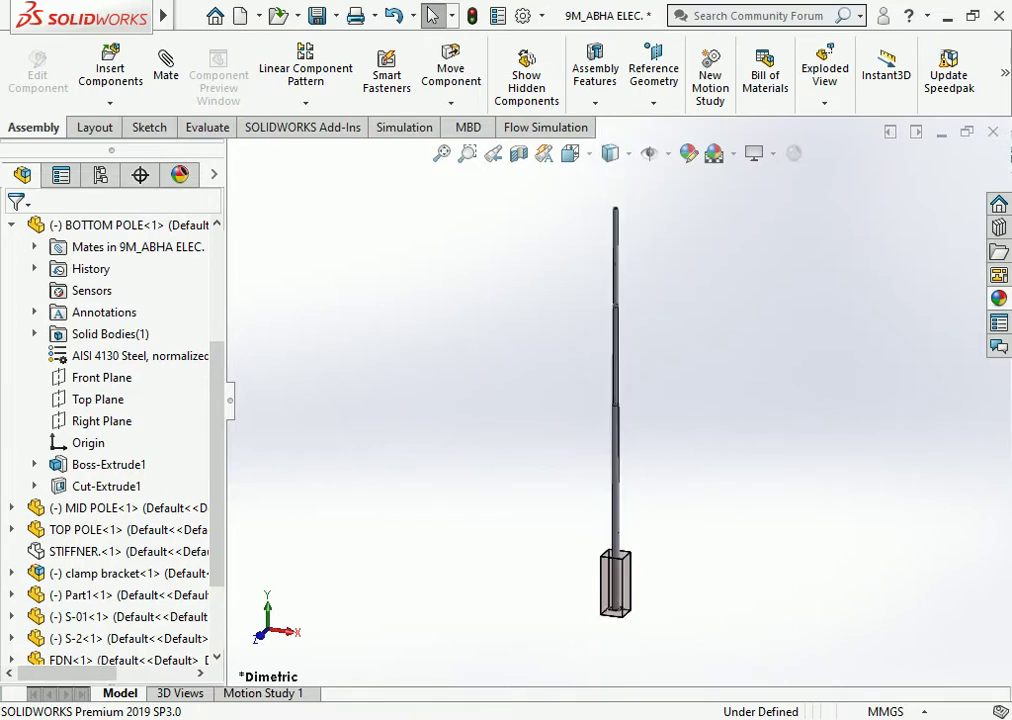
scroll(590, 420, down, 2)
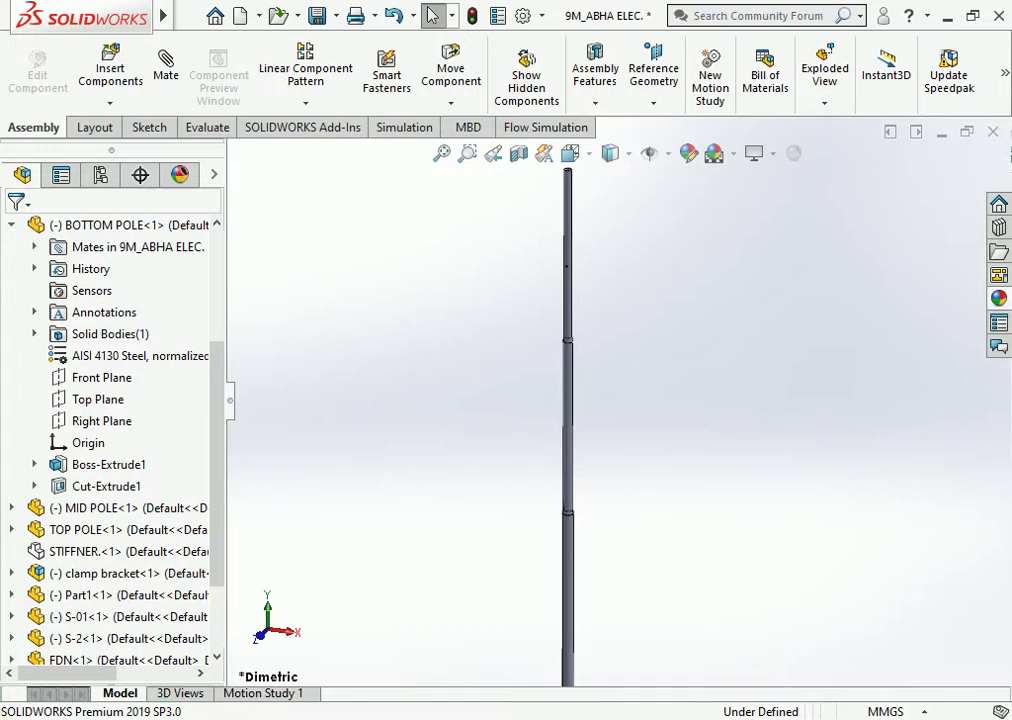
click(570, 153)
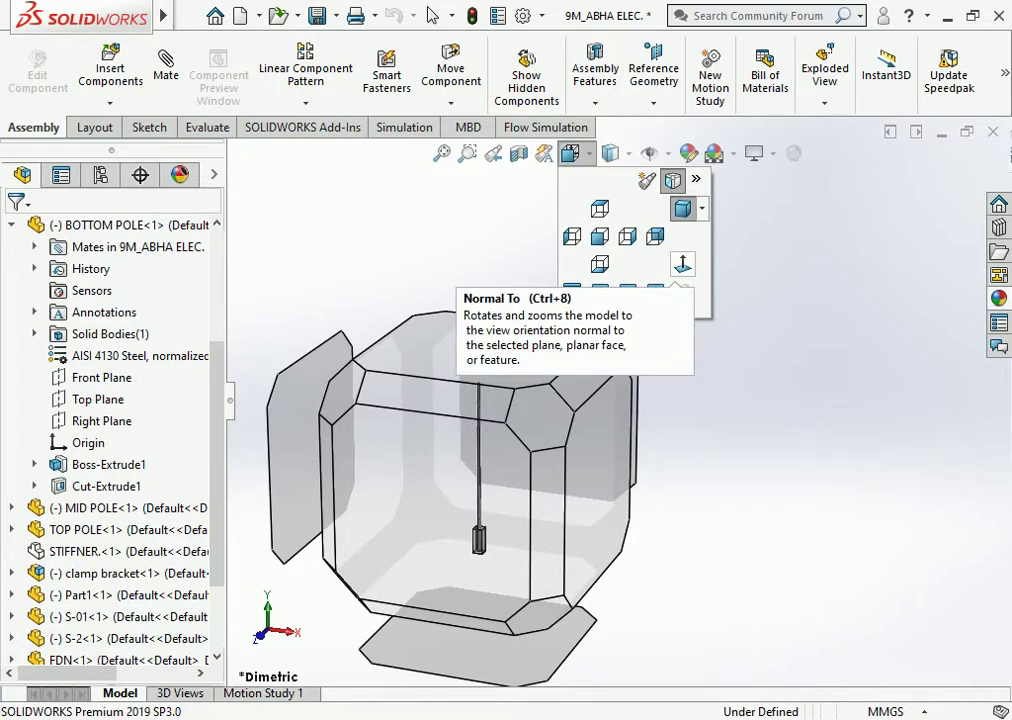
click(599, 236)
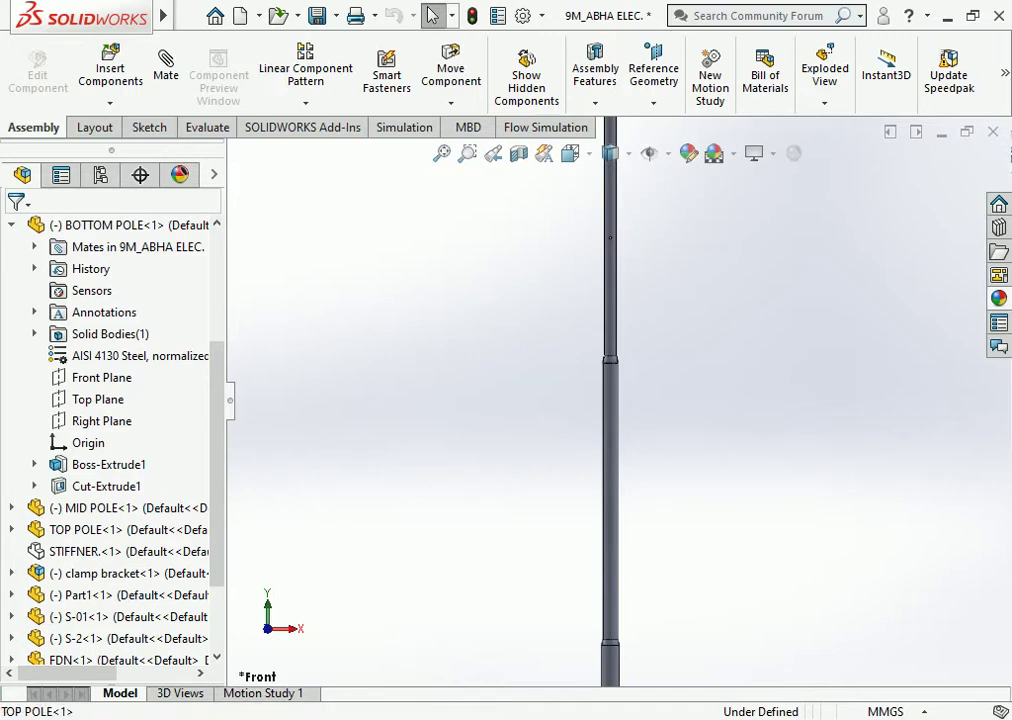
click(100, 529)
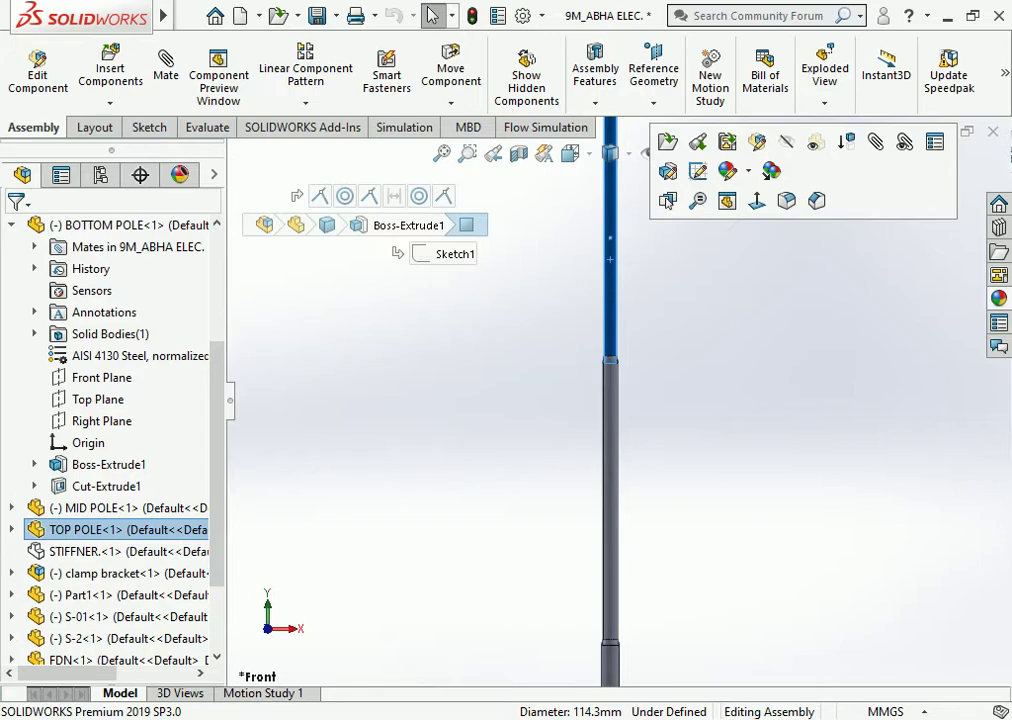
key(Escape)
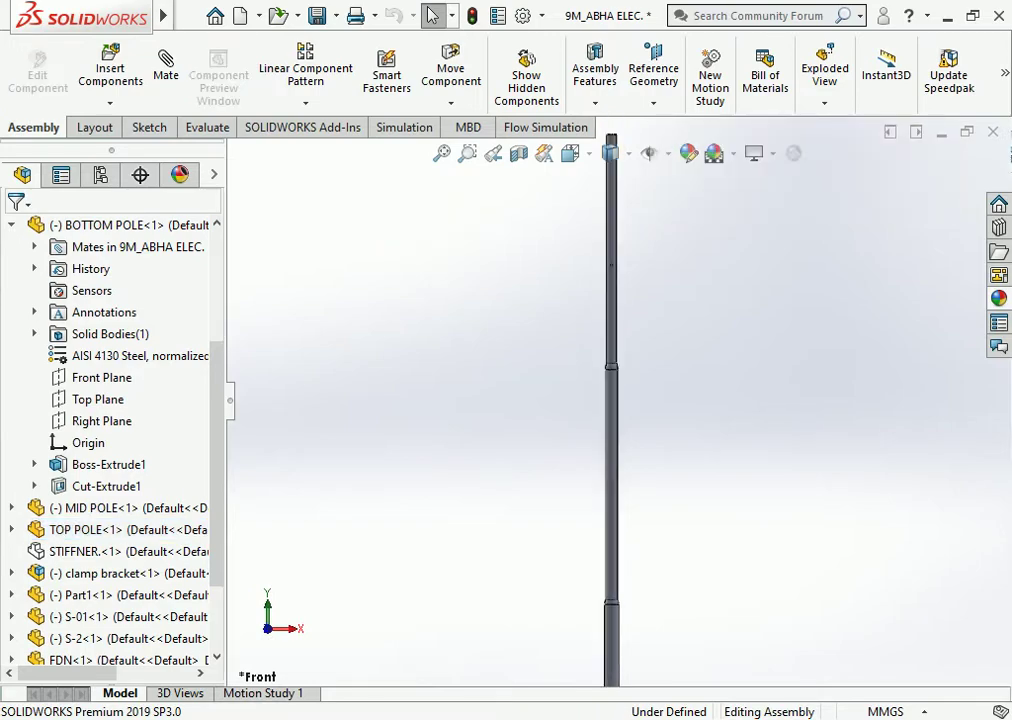
click(611, 237)
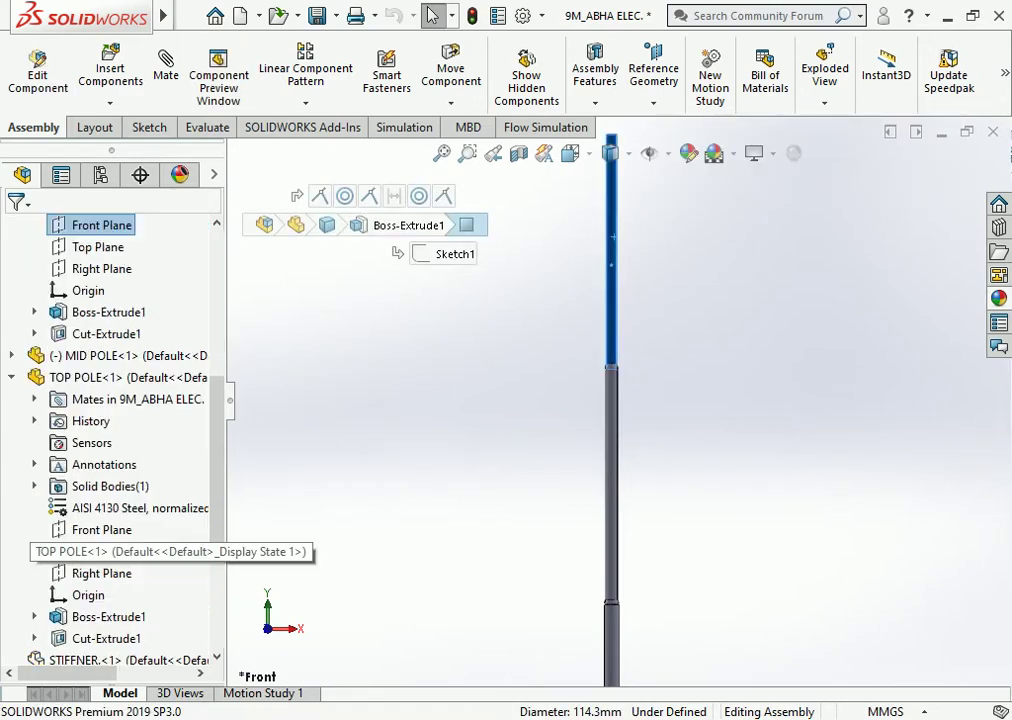
click(105, 638)
click(149, 581)
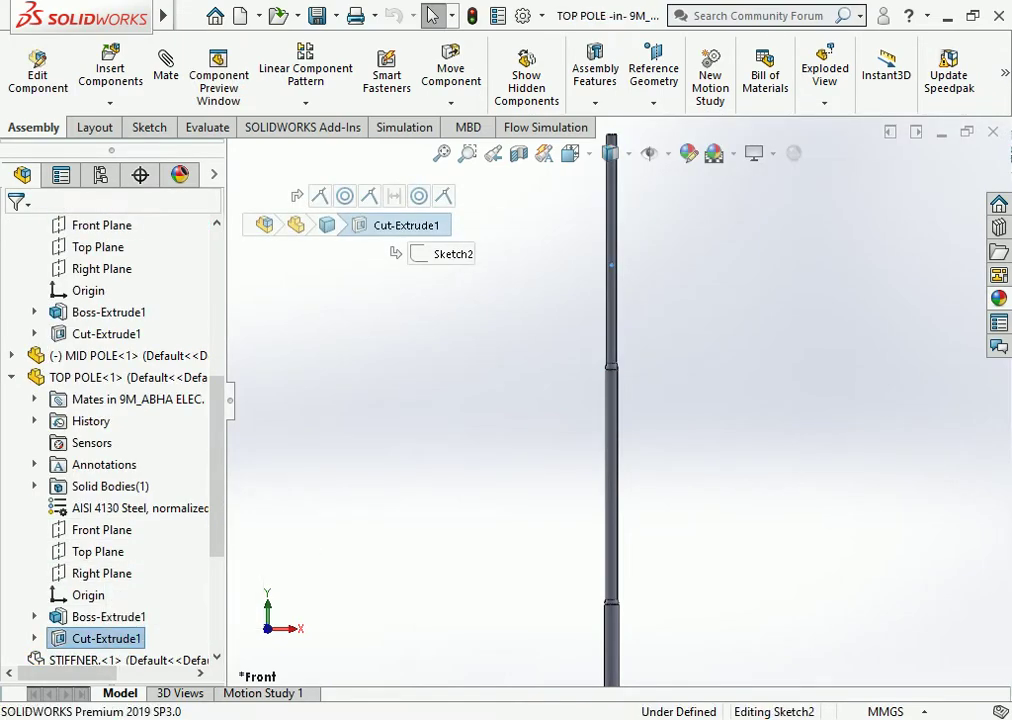
scroll(612, 400, up, 2)
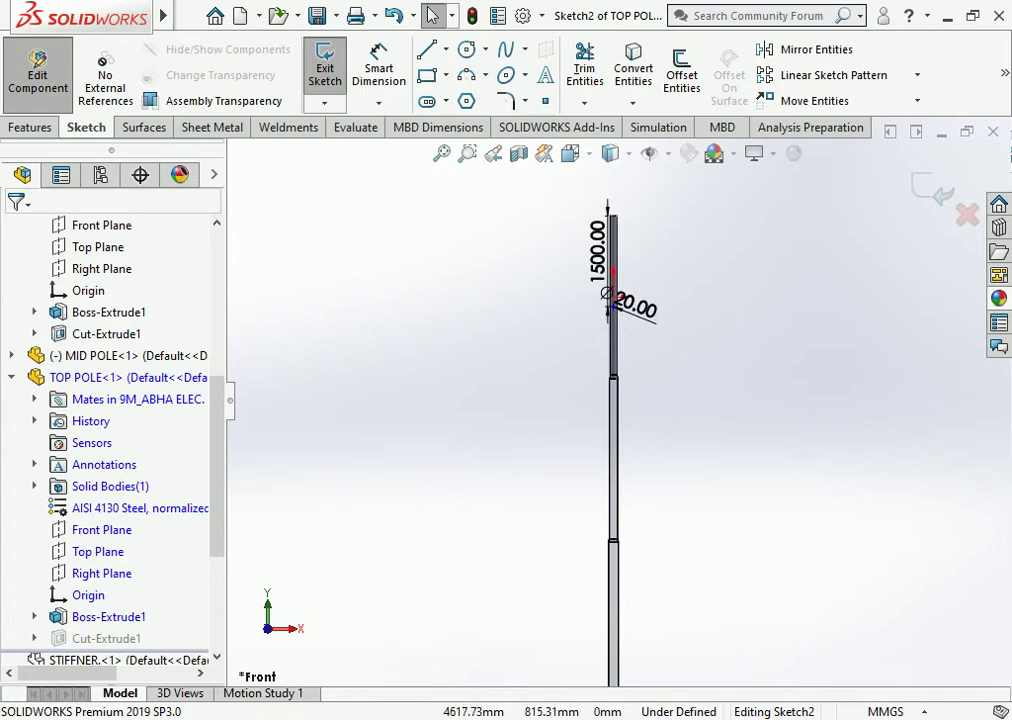
click(325, 70)
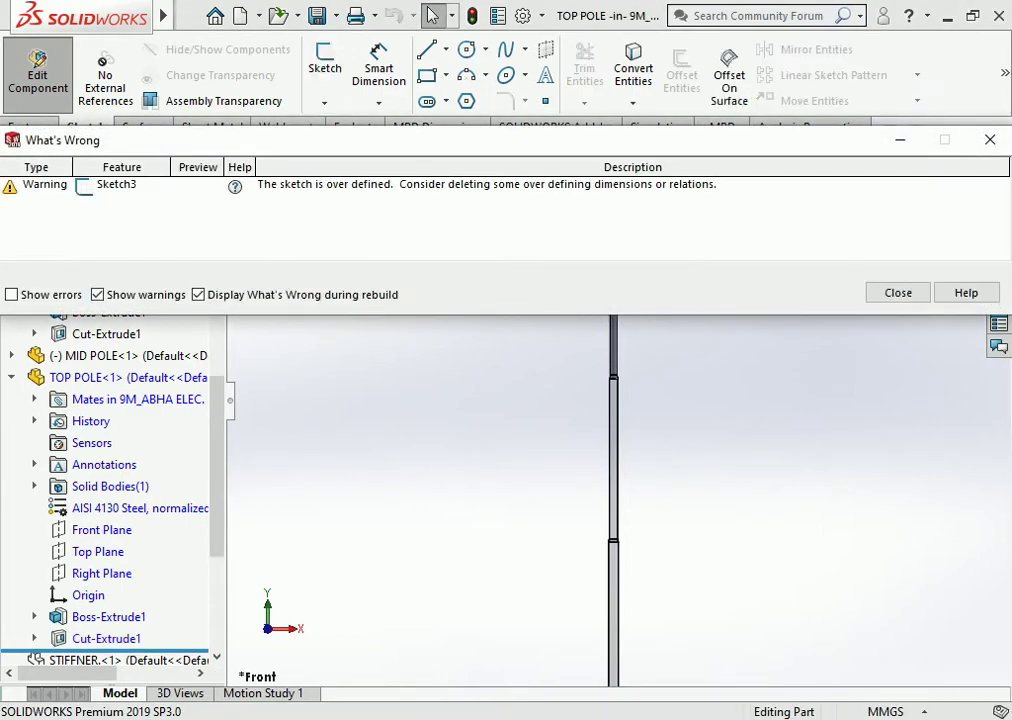
click(897, 291)
scroll(615, 377, down, 5)
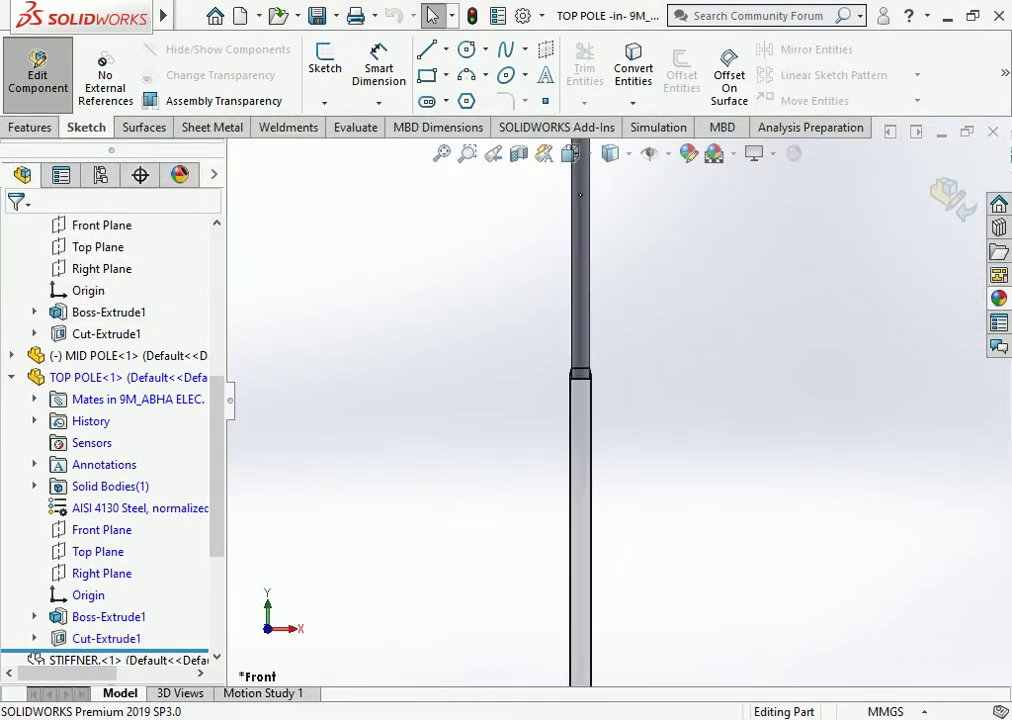
scroll(615, 377, down, 6)
scroll(600, 381, down, 2)
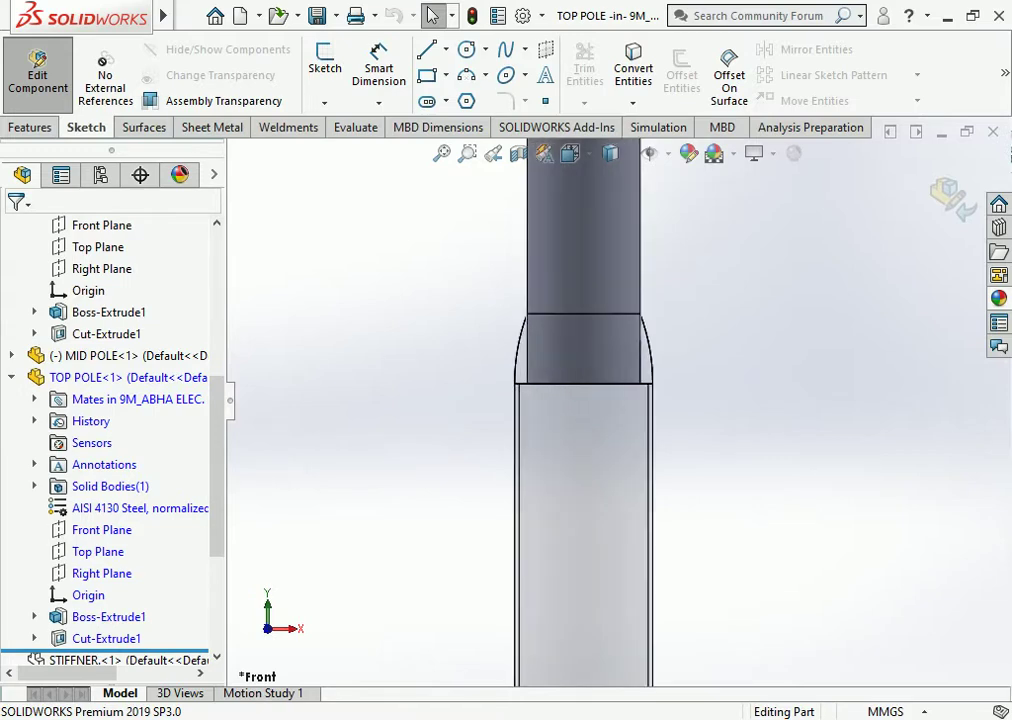
scroll(617, 383, up, 5)
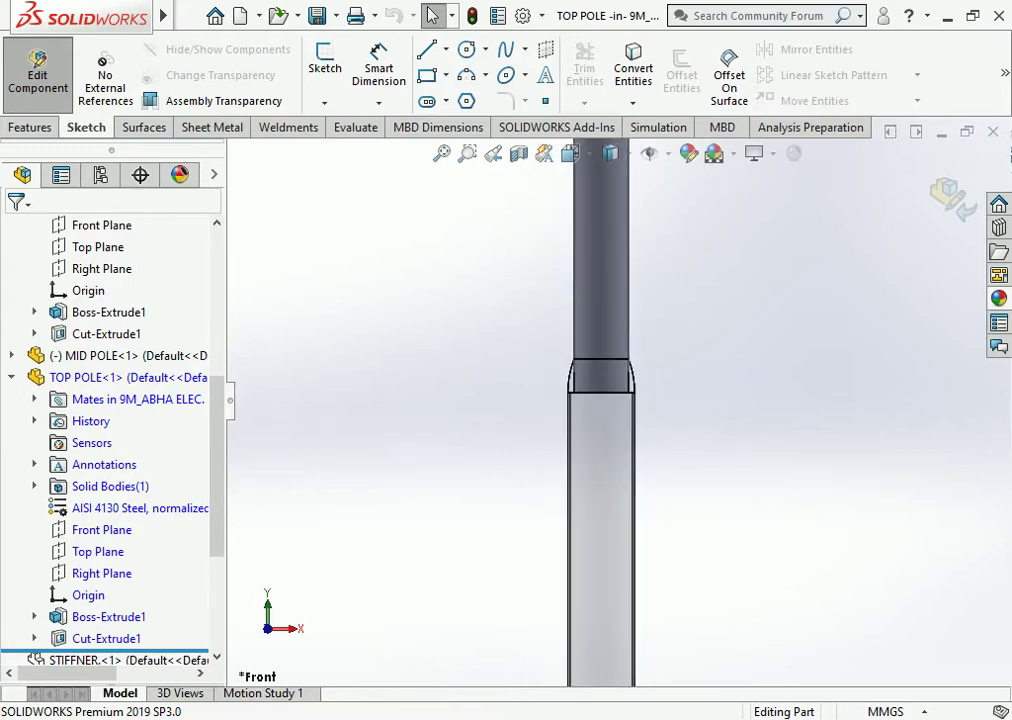
click(955, 197)
scroll(617, 405, up, 3)
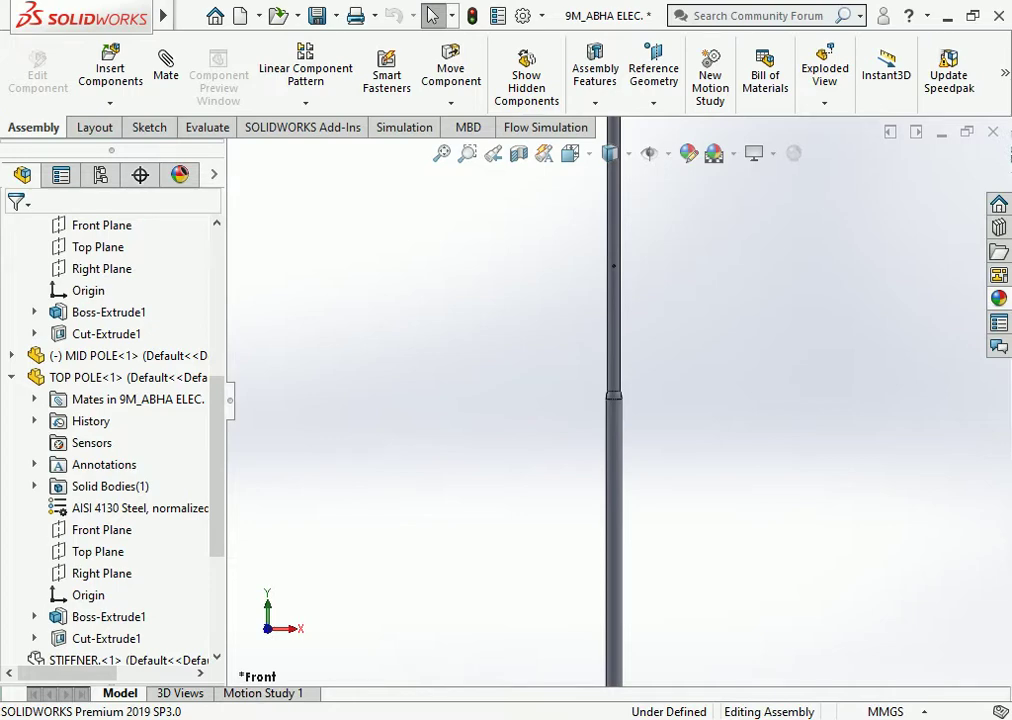
Insert the C1 part using the All Files filter and place it beside the pole top.
scroll(600, 400, up, 3)
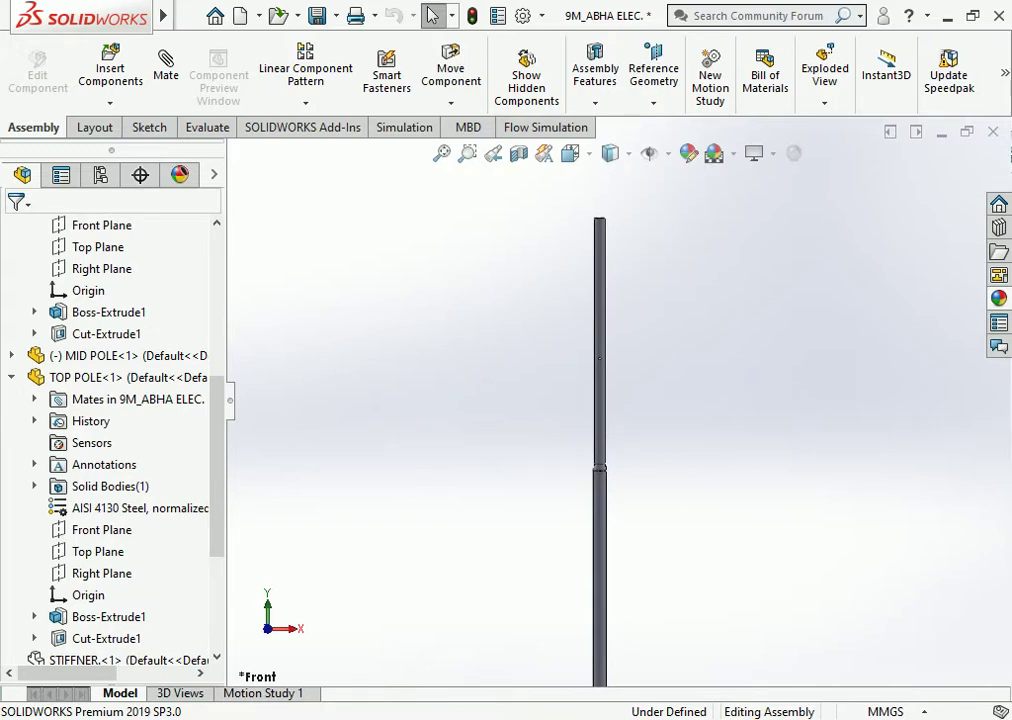
click(110, 68)
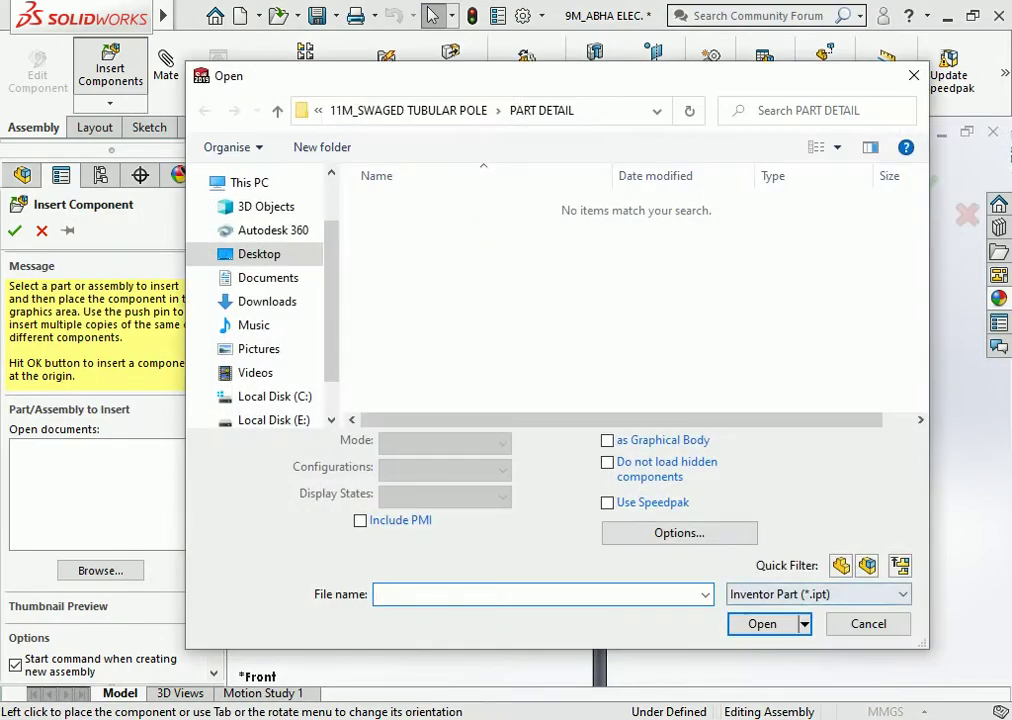
click(818, 594)
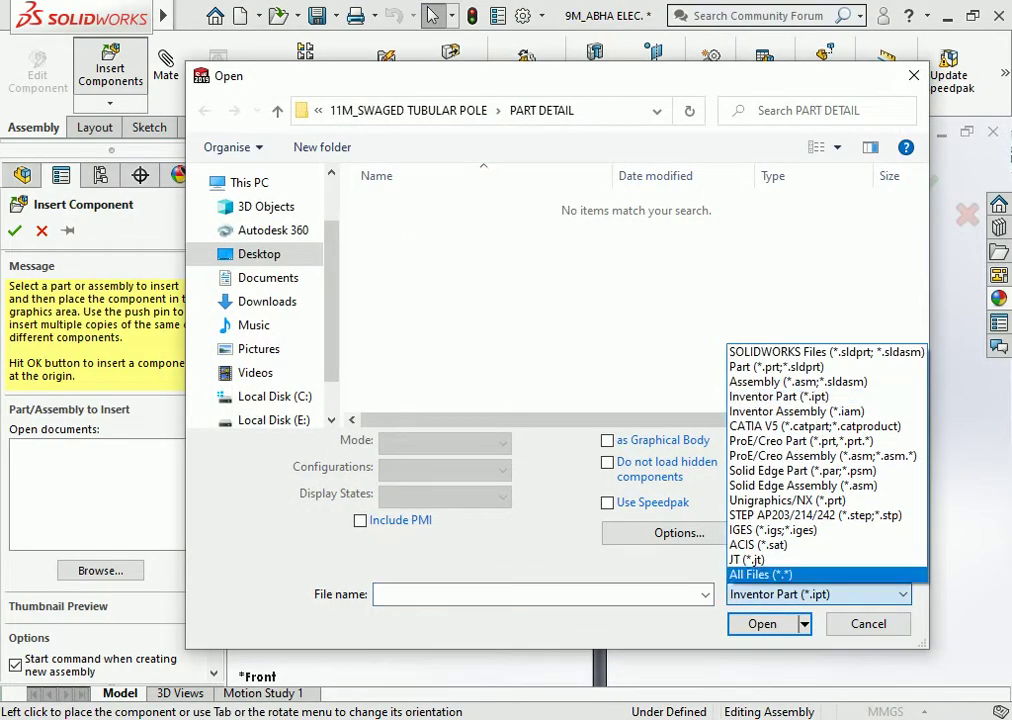
click(745, 569)
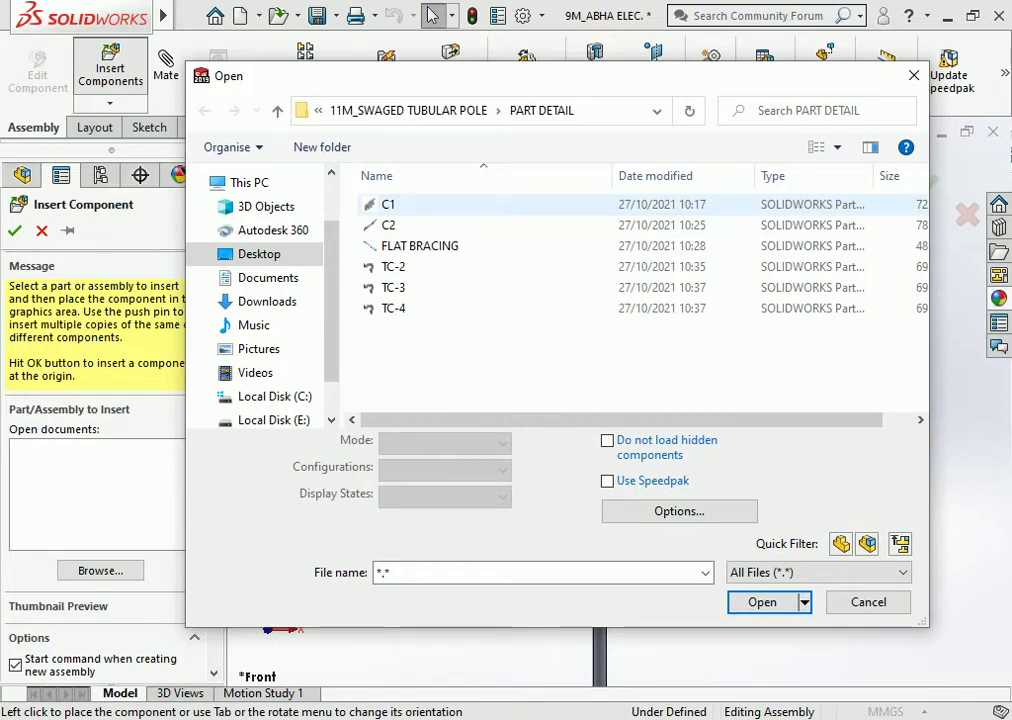
click(388, 204)
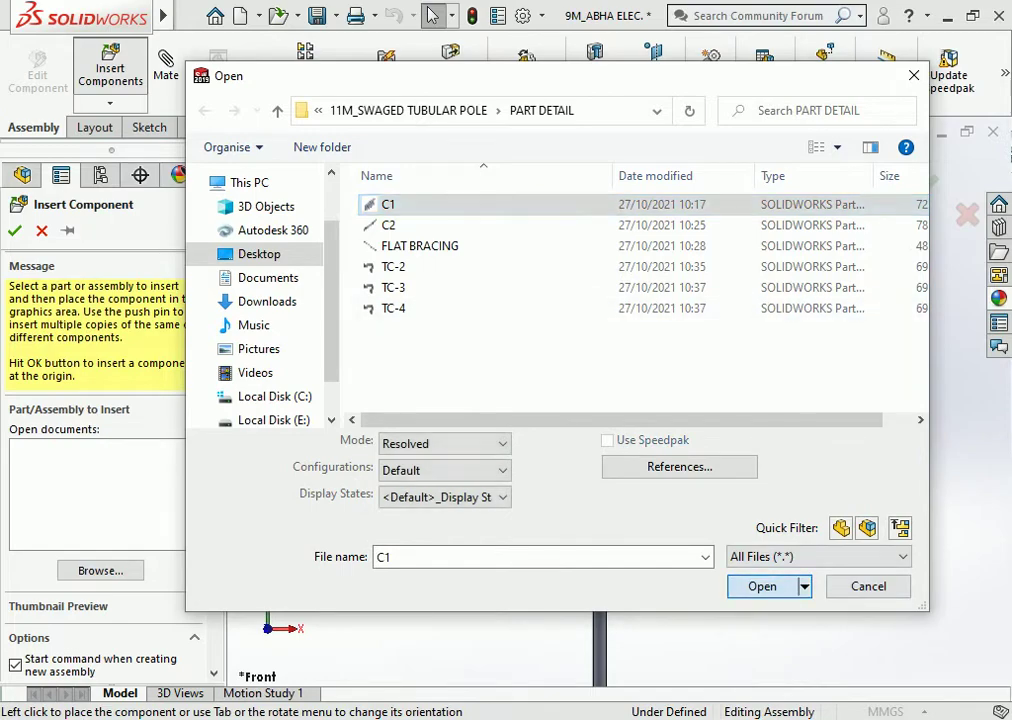
click(762, 586)
scroll(619, 265, down, 2)
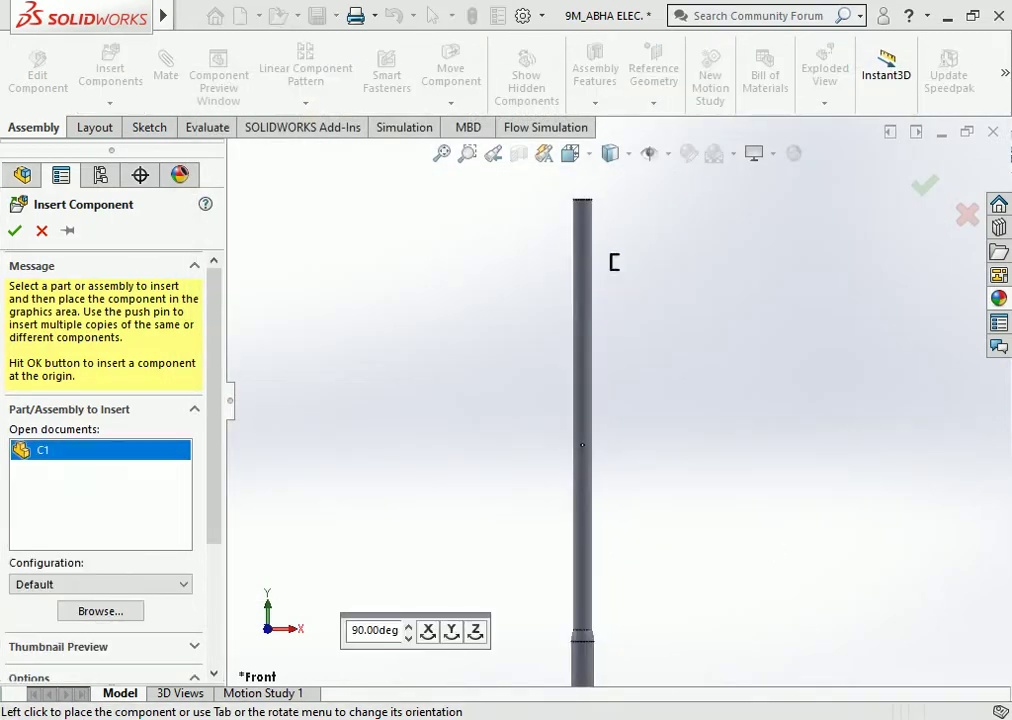
scroll(616, 254, down, 1)
click(575, 489)
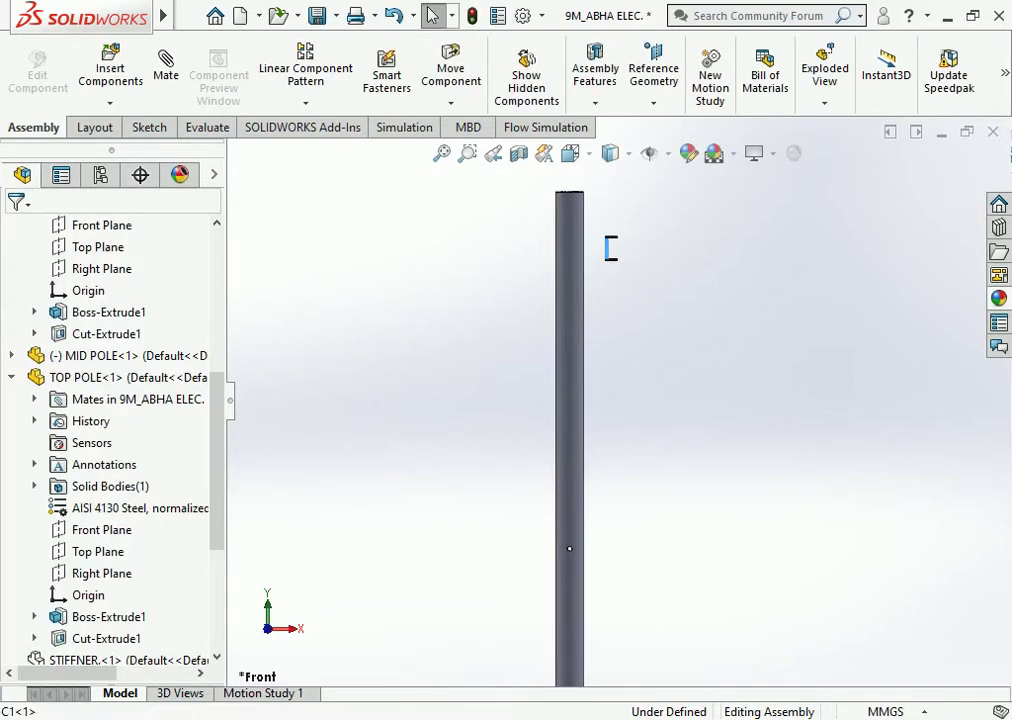
Turn the C1 bracket side-on across the pole, check it in 3D, and return to Front view.
right_drag(610, 248, 612, 248)
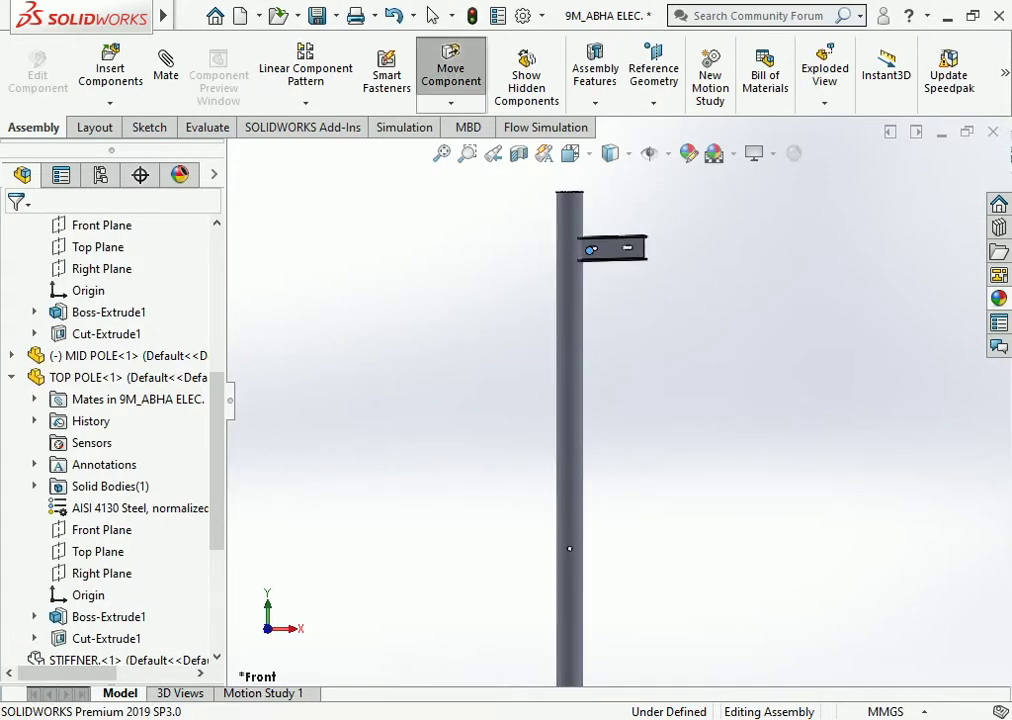
click(610, 249)
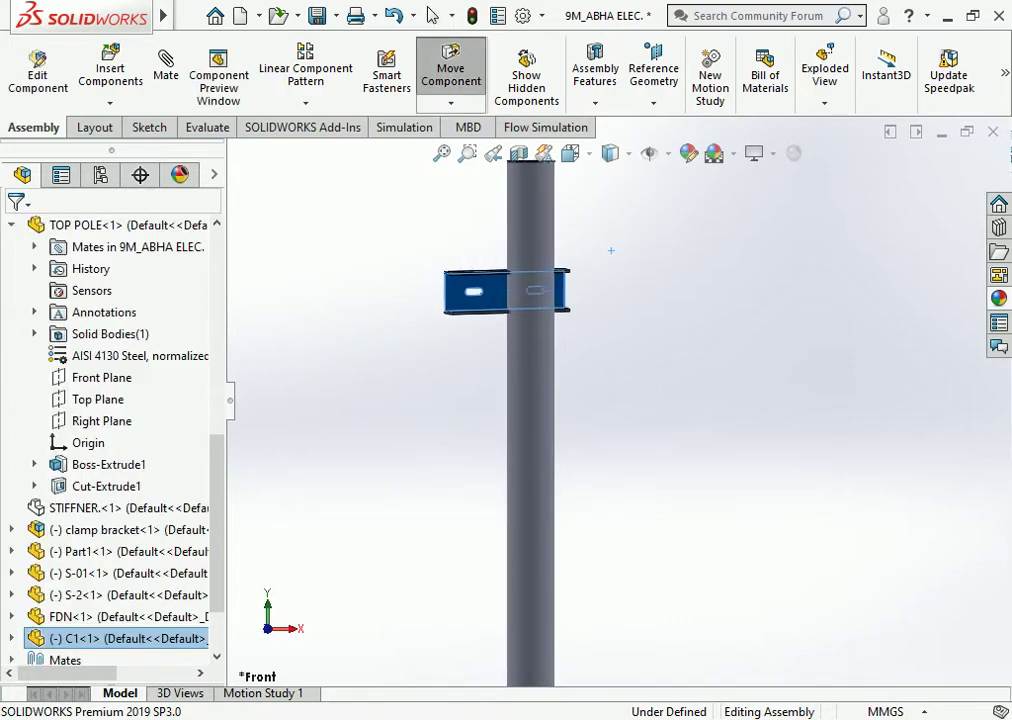
middle_drag(610, 250, 445, 150)
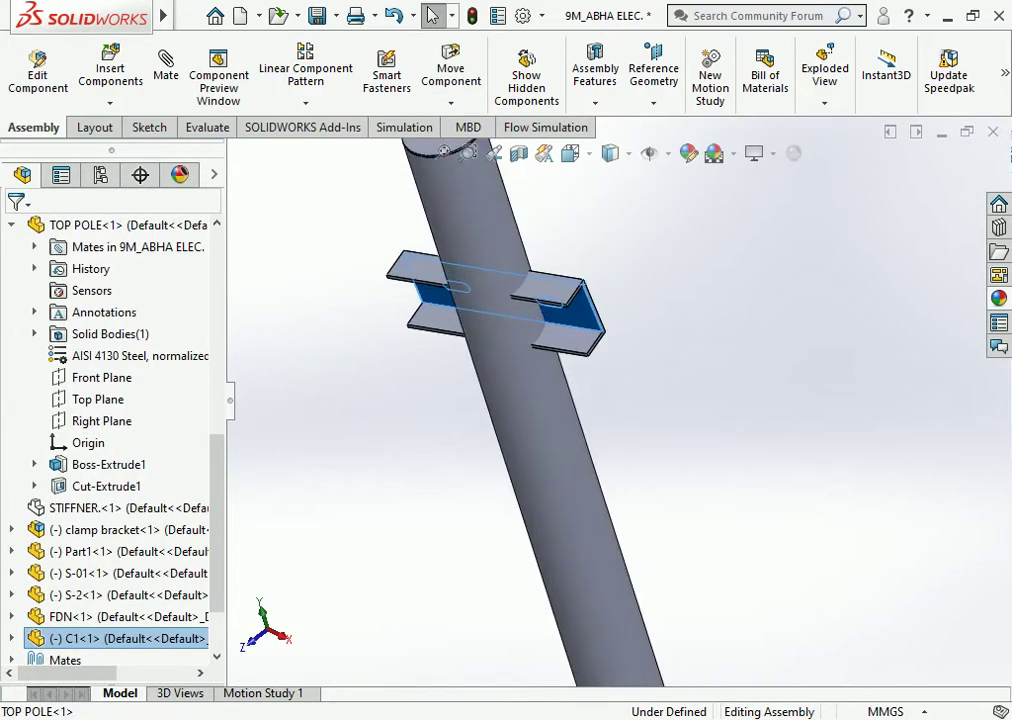
scroll(540, 420, up, 3)
key(Escape)
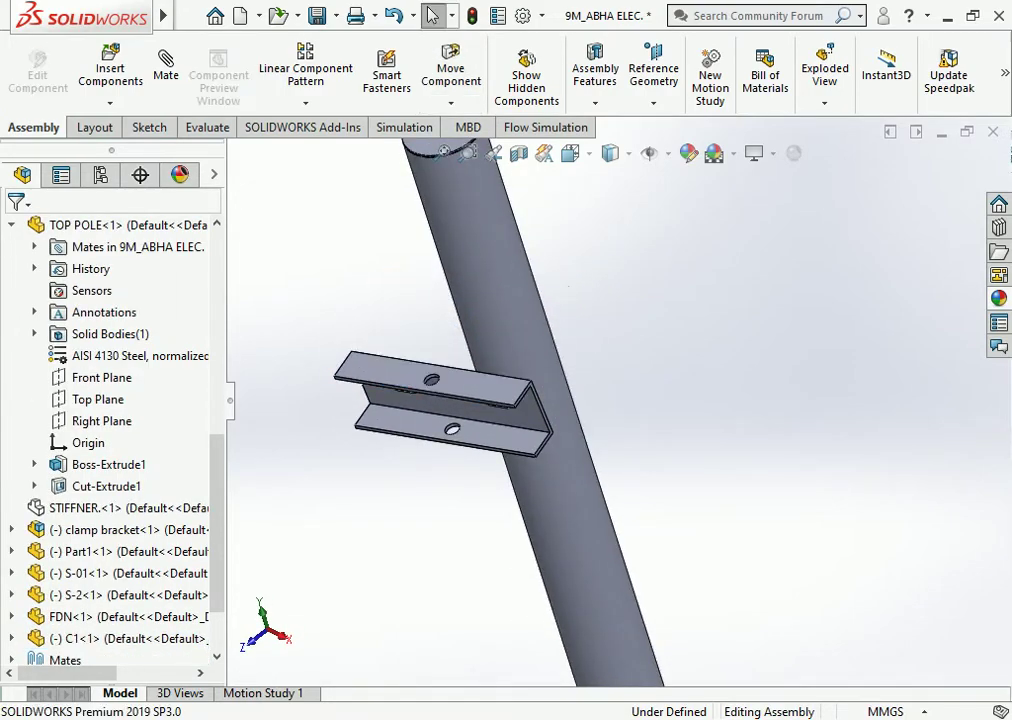
scroll(540, 420, up, 2)
key(ctrl+1)
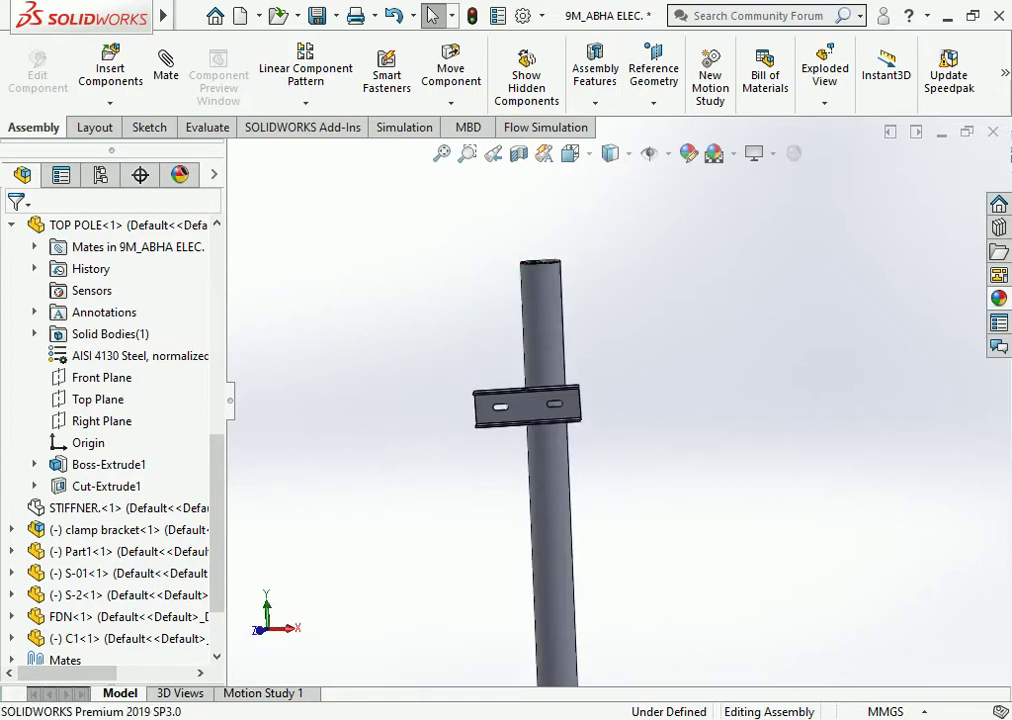
Select the C1 bracket and begin a new mate.
scroll(557, 390, down, 5)
click(579, 406)
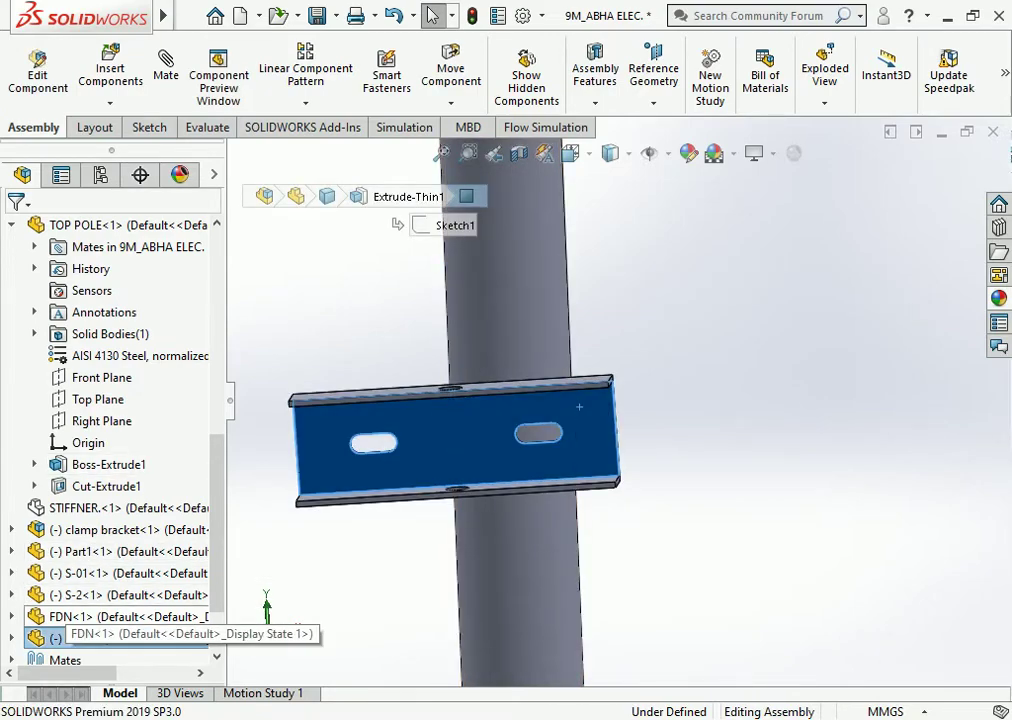
key(Escape)
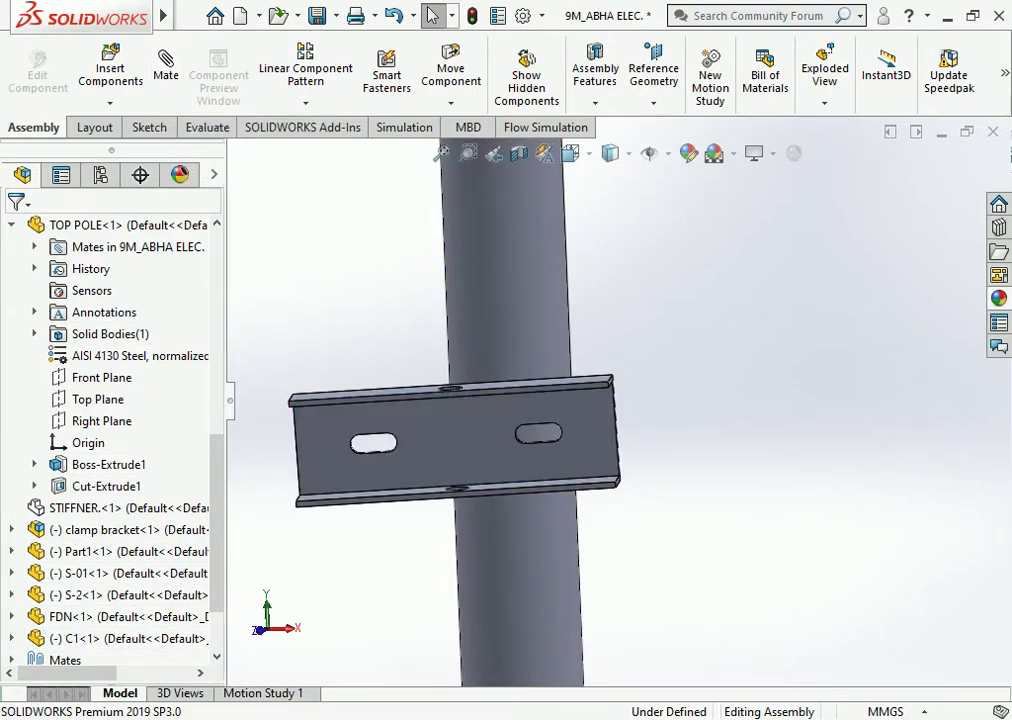
click(166, 65)
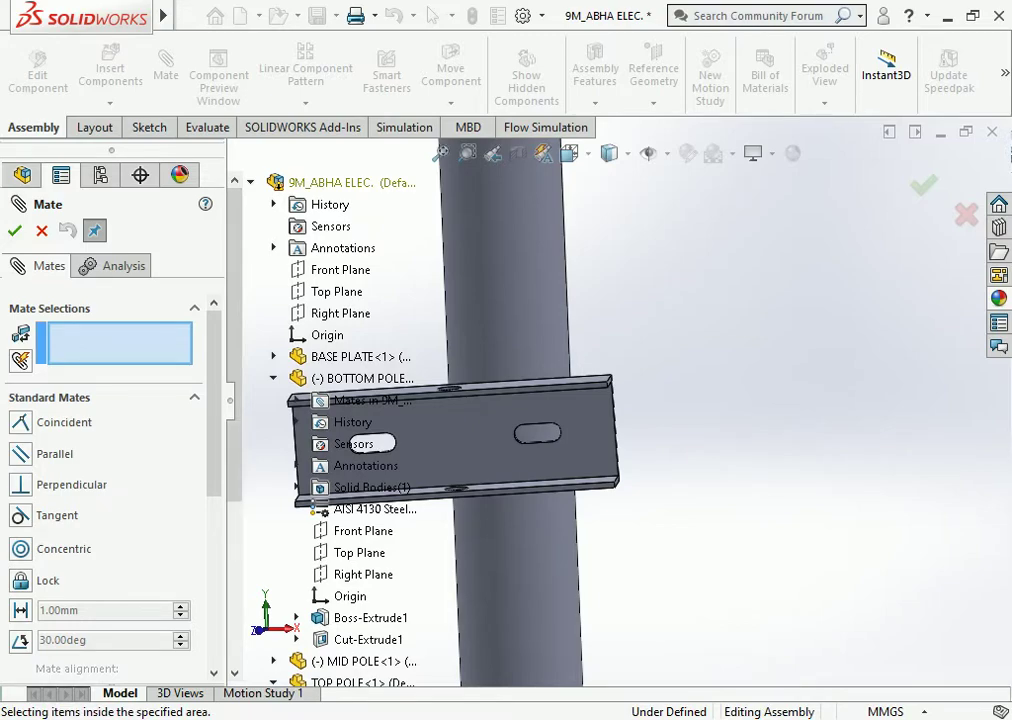
Pick C1's Front Plane and the assembly Front Plane as the mate references.
click(273, 378)
click(273, 421)
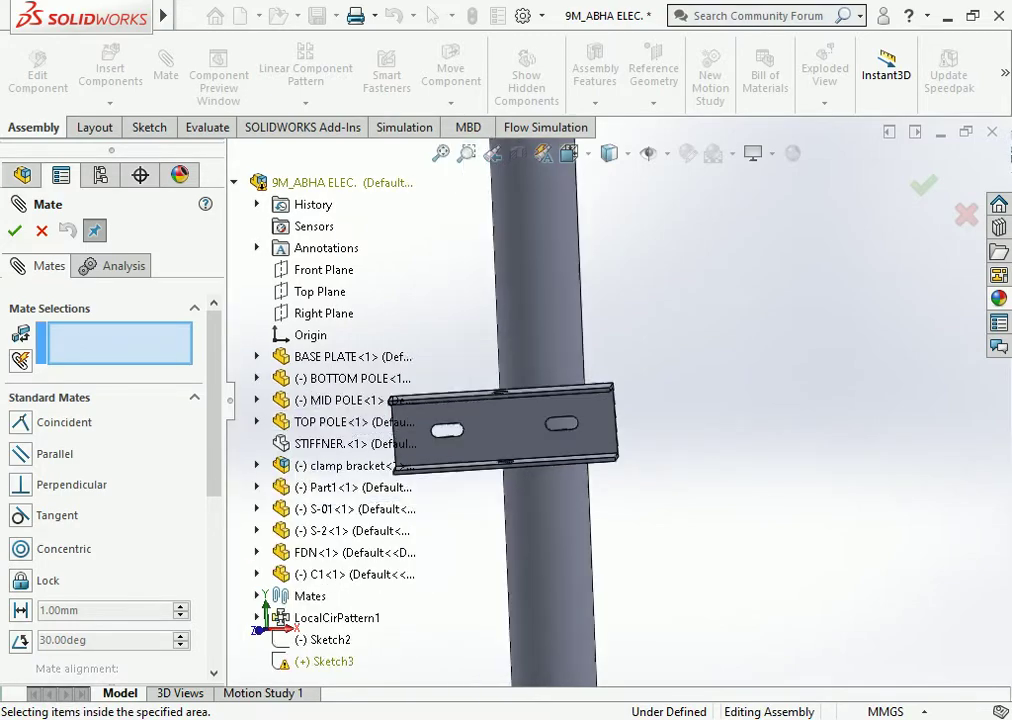
scroll(687, 376, up, 4)
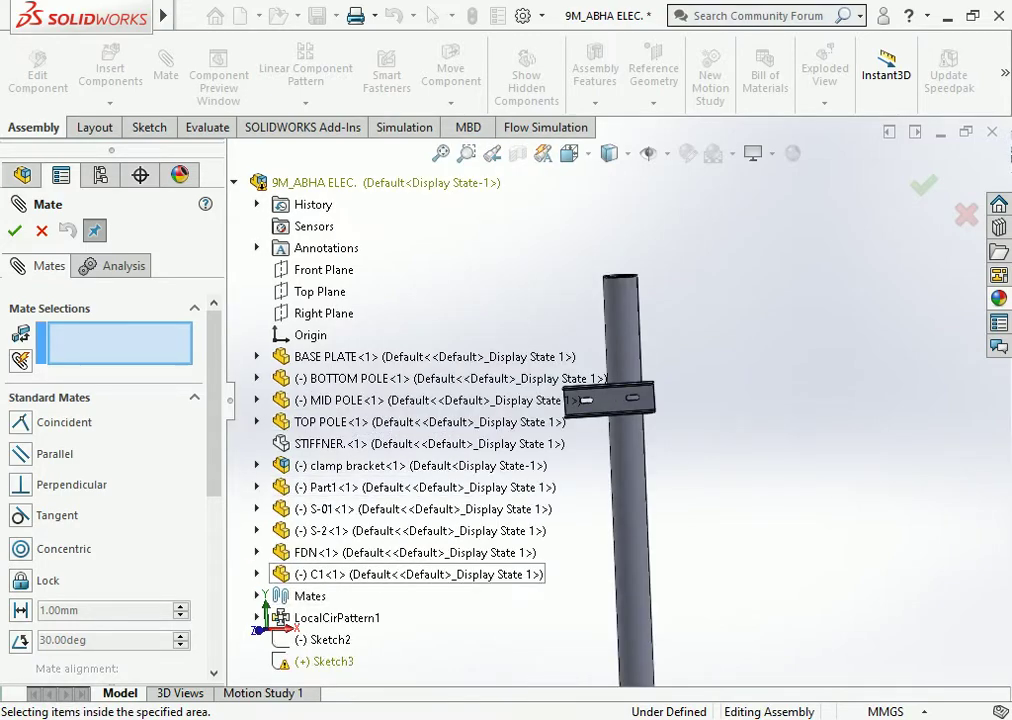
key(Left)
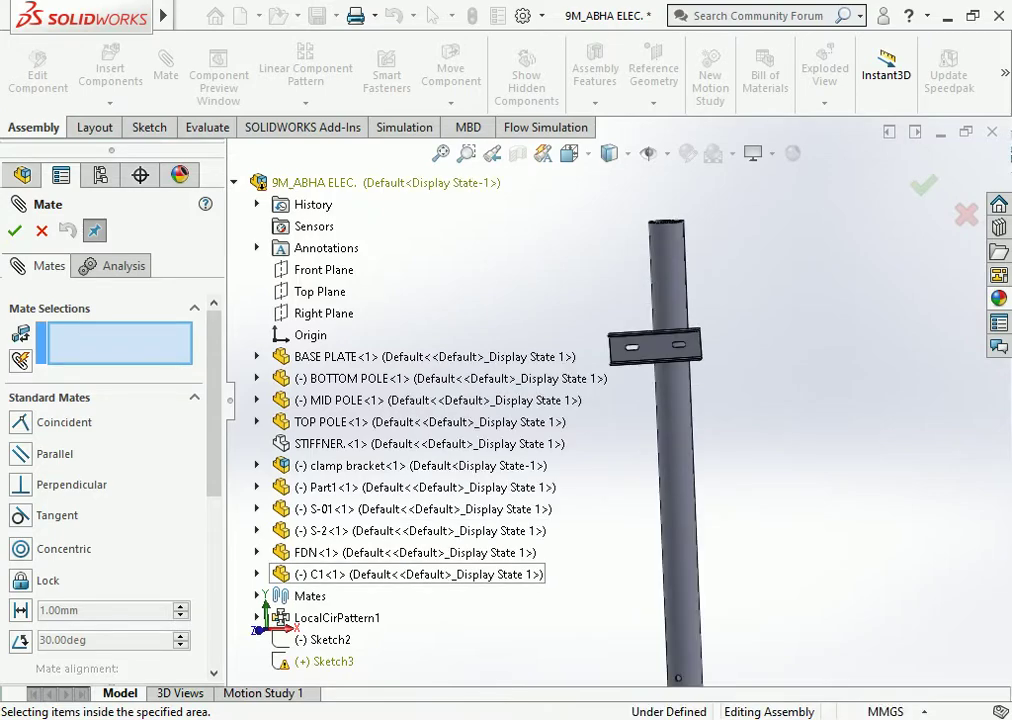
click(257, 574)
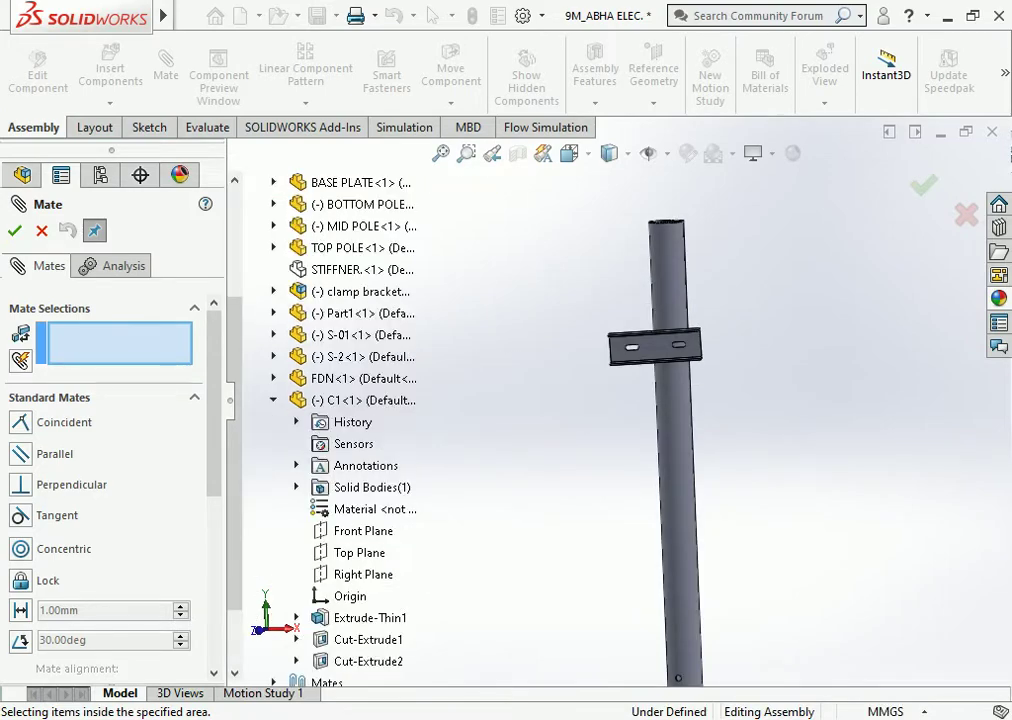
click(363, 530)
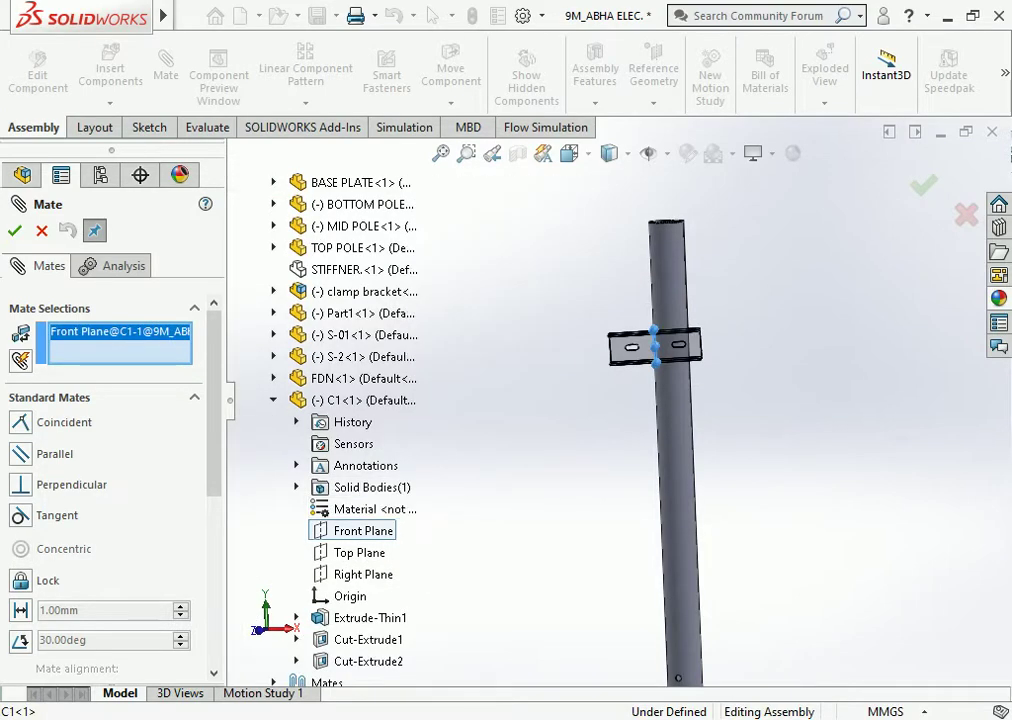
scroll(350, 450, up, 3)
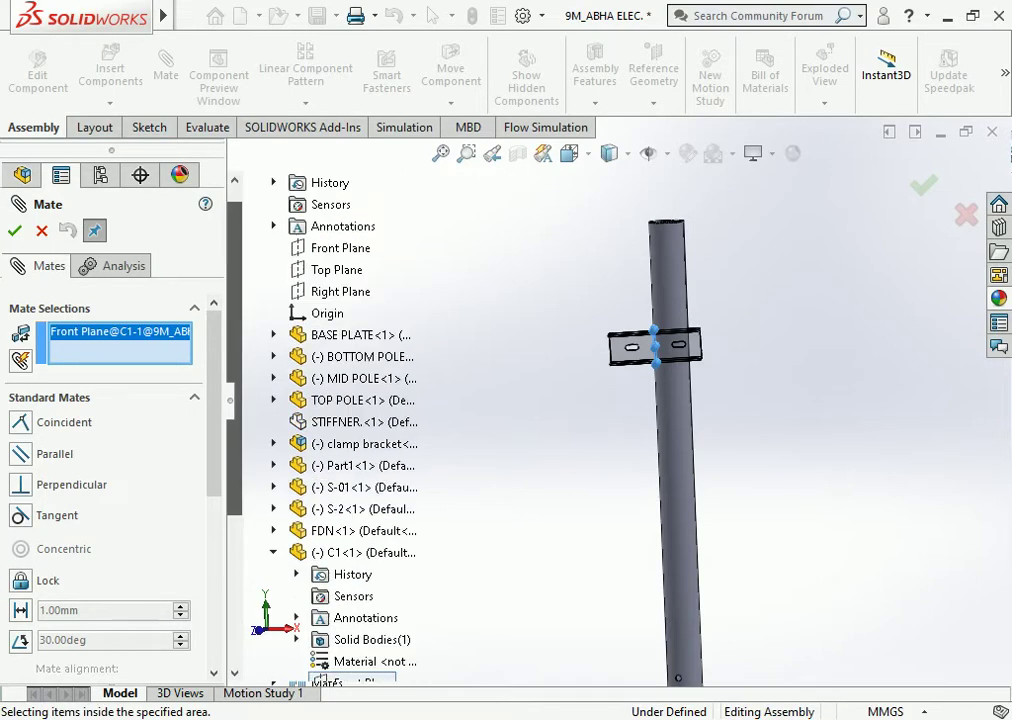
scroll(340, 430, up, 1)
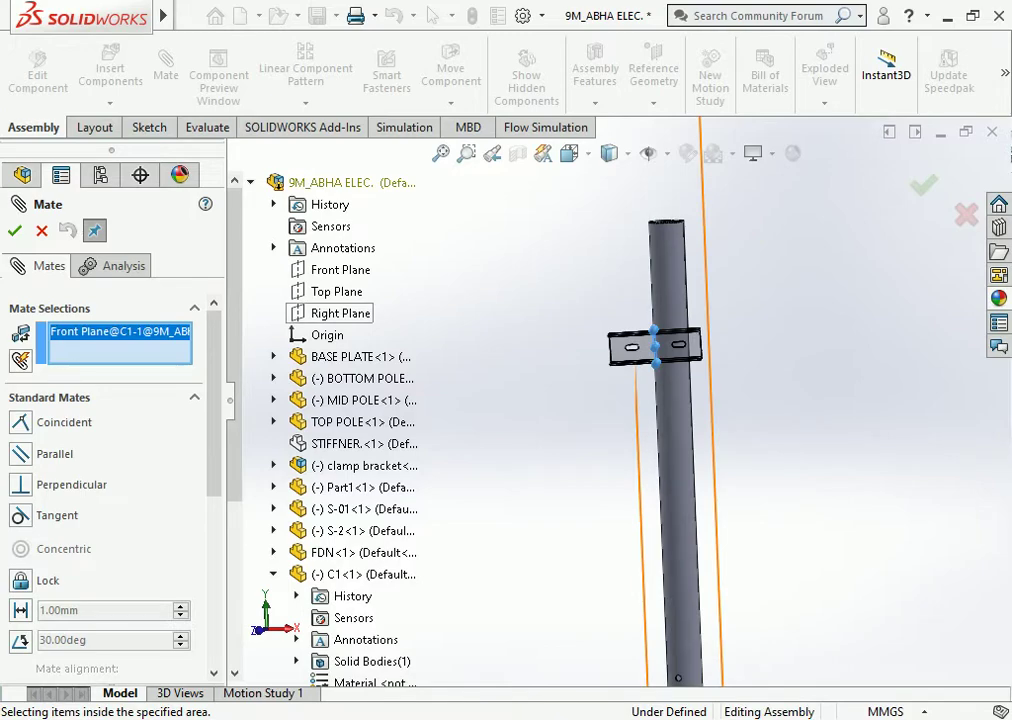
click(340, 270)
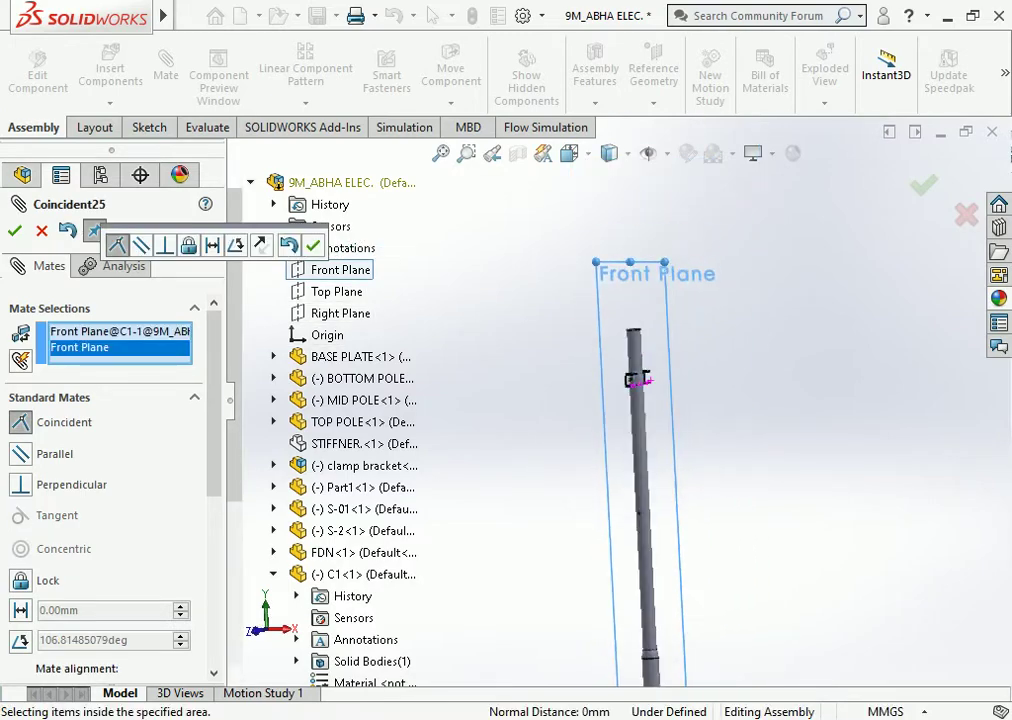
Check the alignment in Front view, then apply the Coincident mate and close Mate.
mouse_move(700, 450)
middle_down()
mouse_move(720, 440)
mouse_move(705, 440)
middle_up()
click(570, 153)
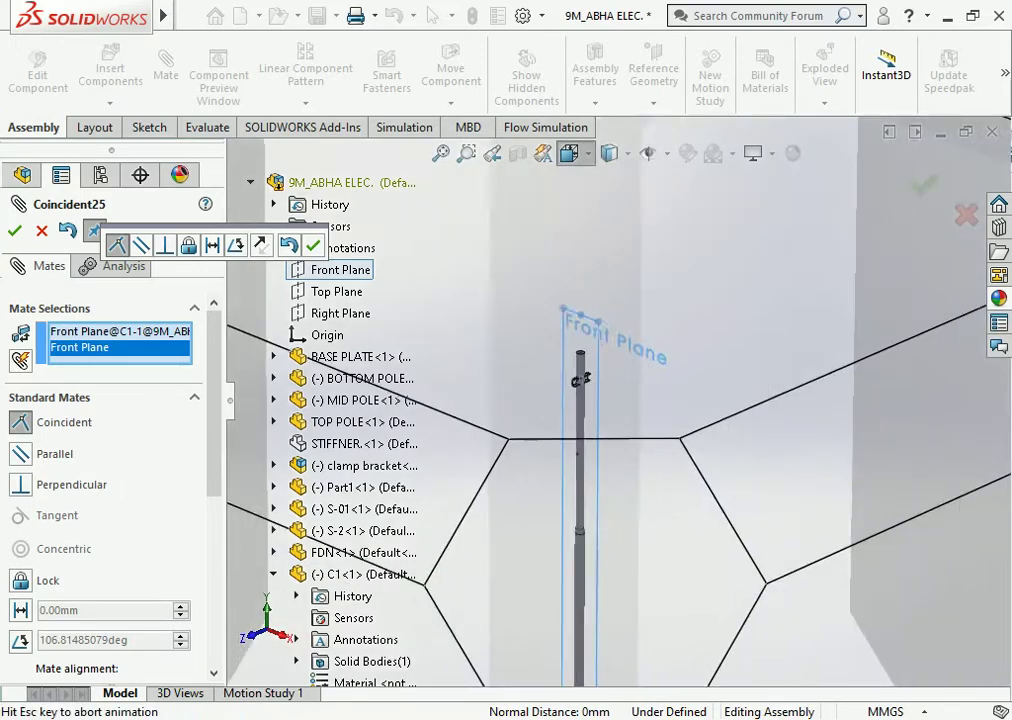
click(598, 236)
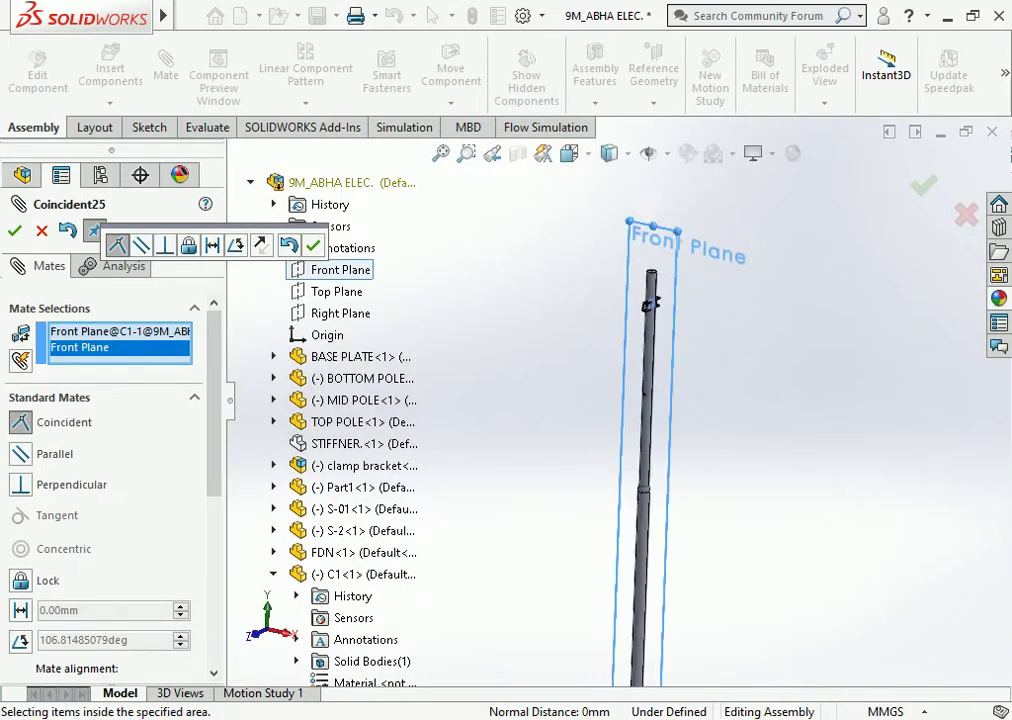
scroll(593, 381, down, 5)
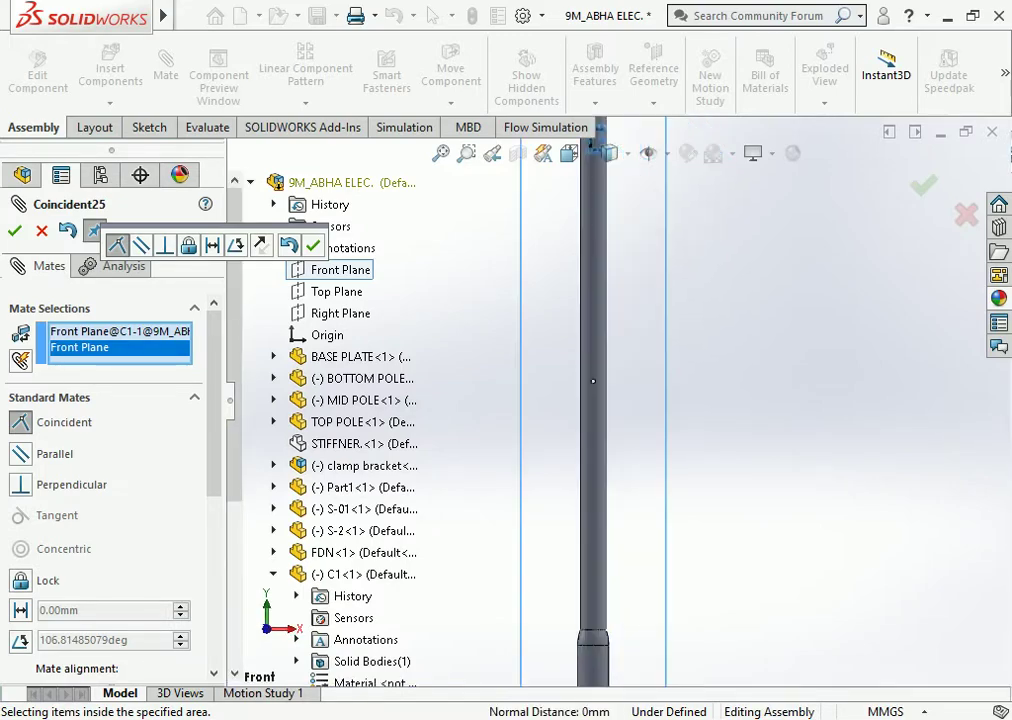
scroll(593, 381, up, 2)
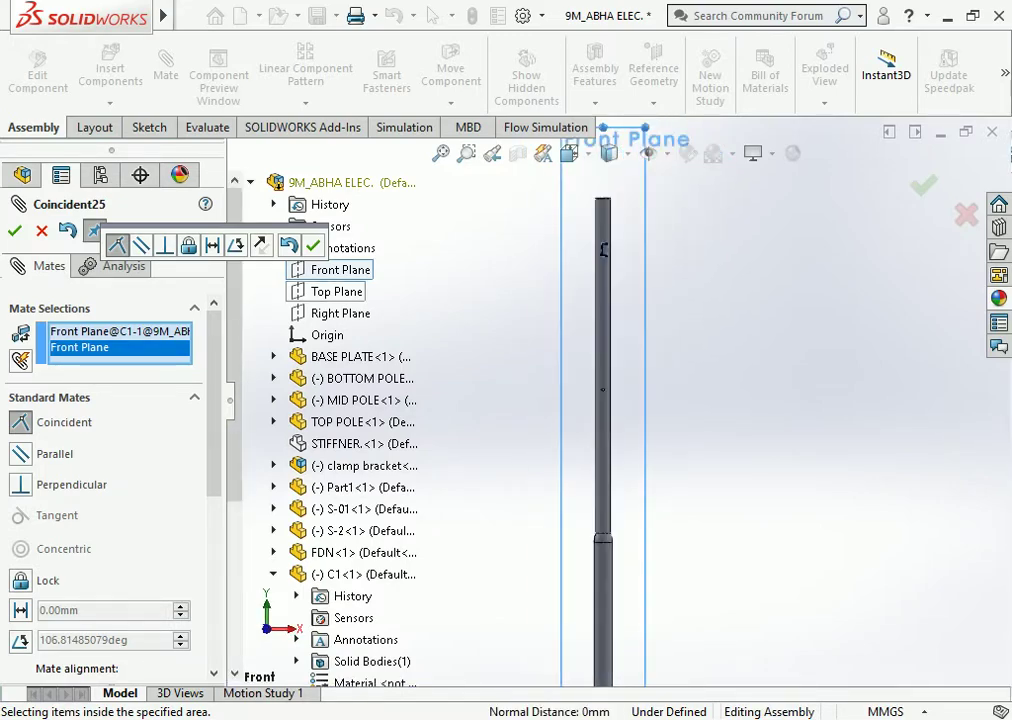
key(Return)
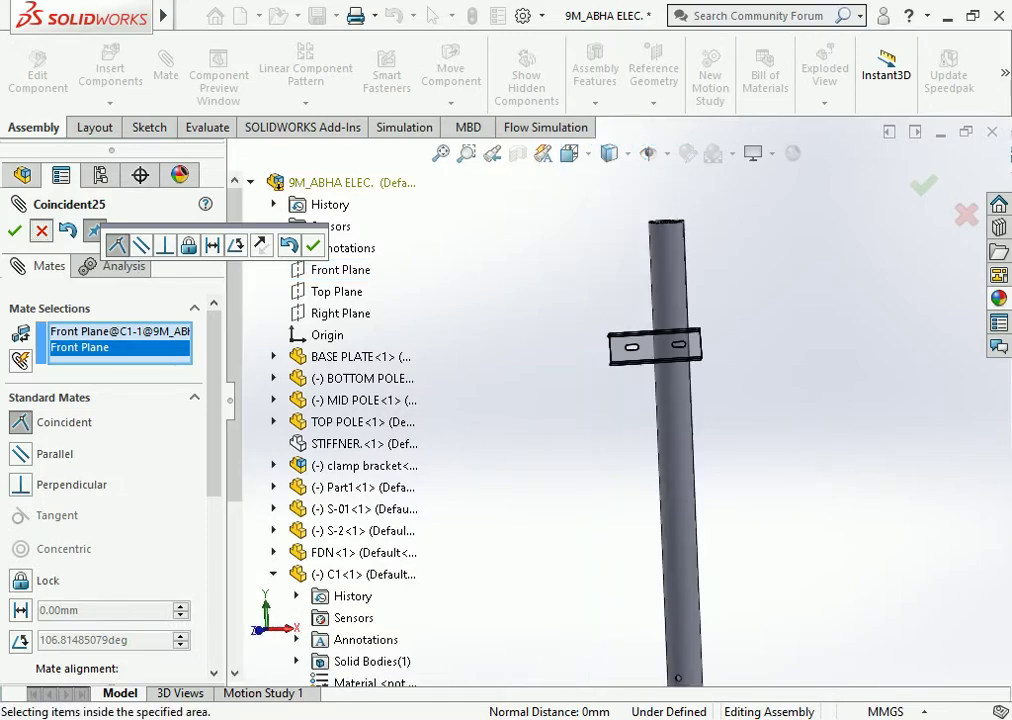
key(Return)
Rotate the C1 bracket around the top pole until its slotted face points front.
scroll(668, 369, down, 3)
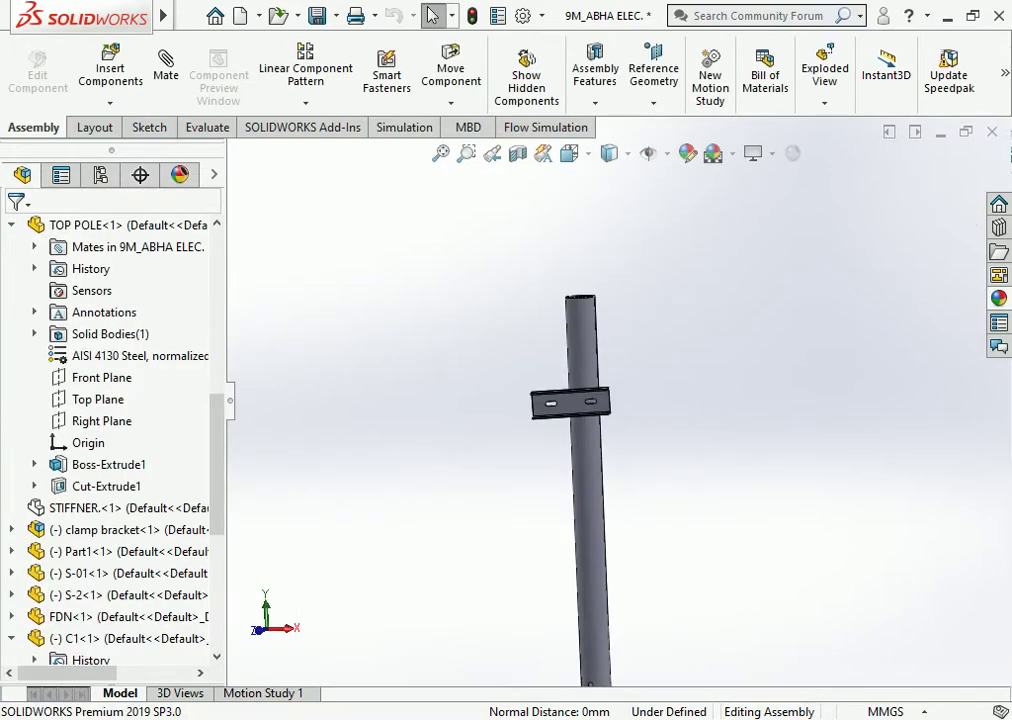
click(570, 403)
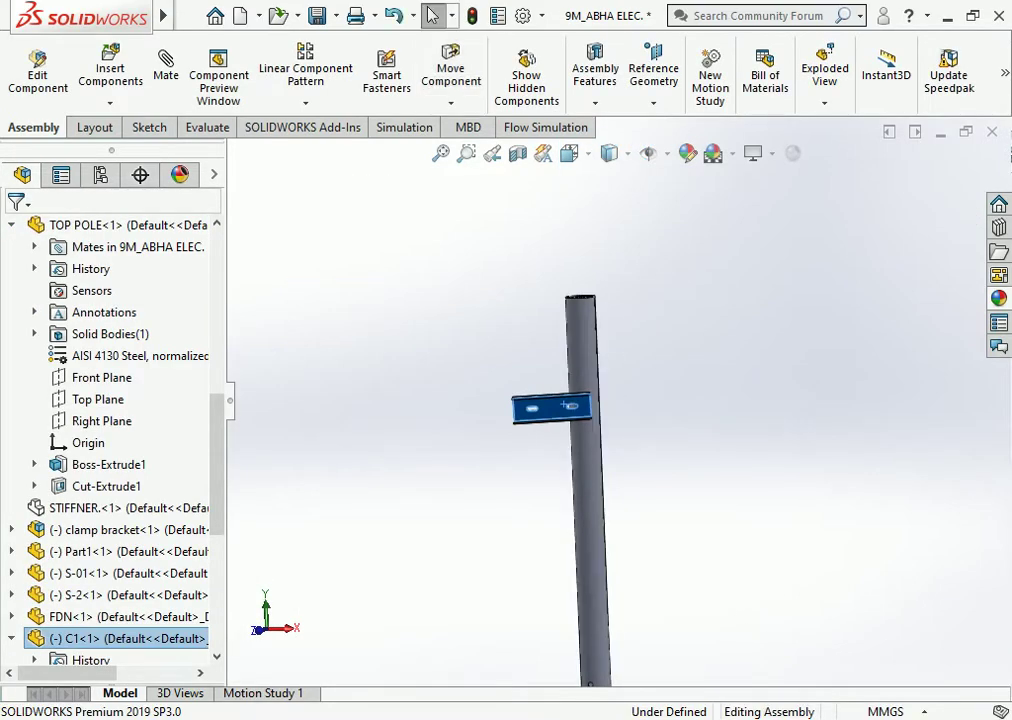
mouse_move(570, 404)
mouse_down()
mouse_move(552, 408)
mouse_move(560, 405)
mouse_up()
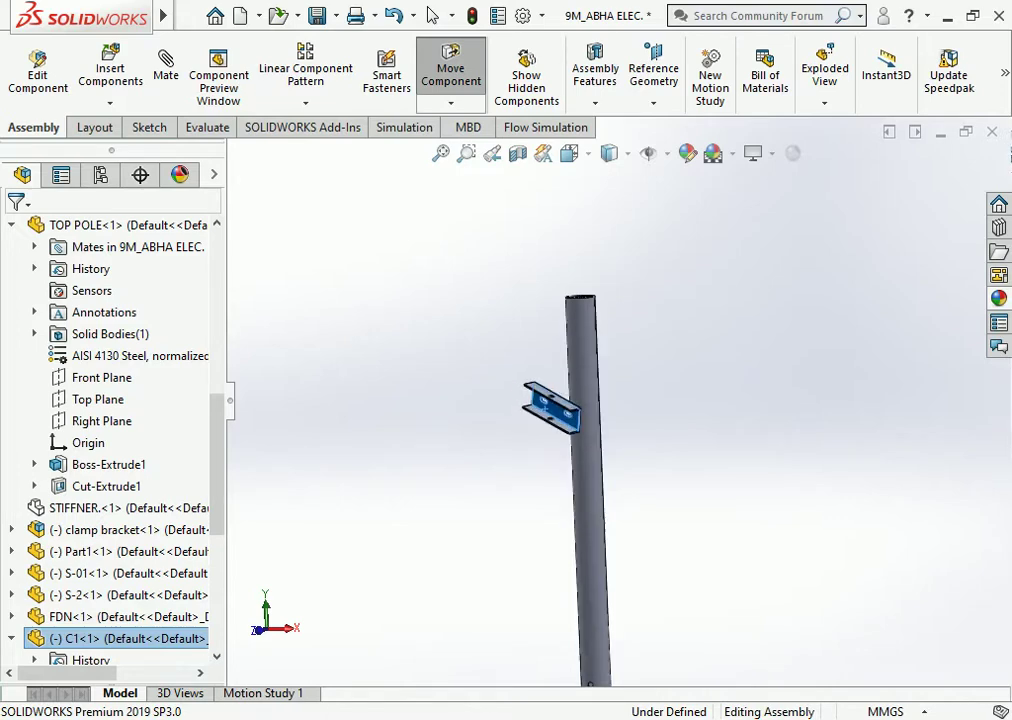
click(432, 15)
scroll(590, 420, down, 5)
click(450, 70)
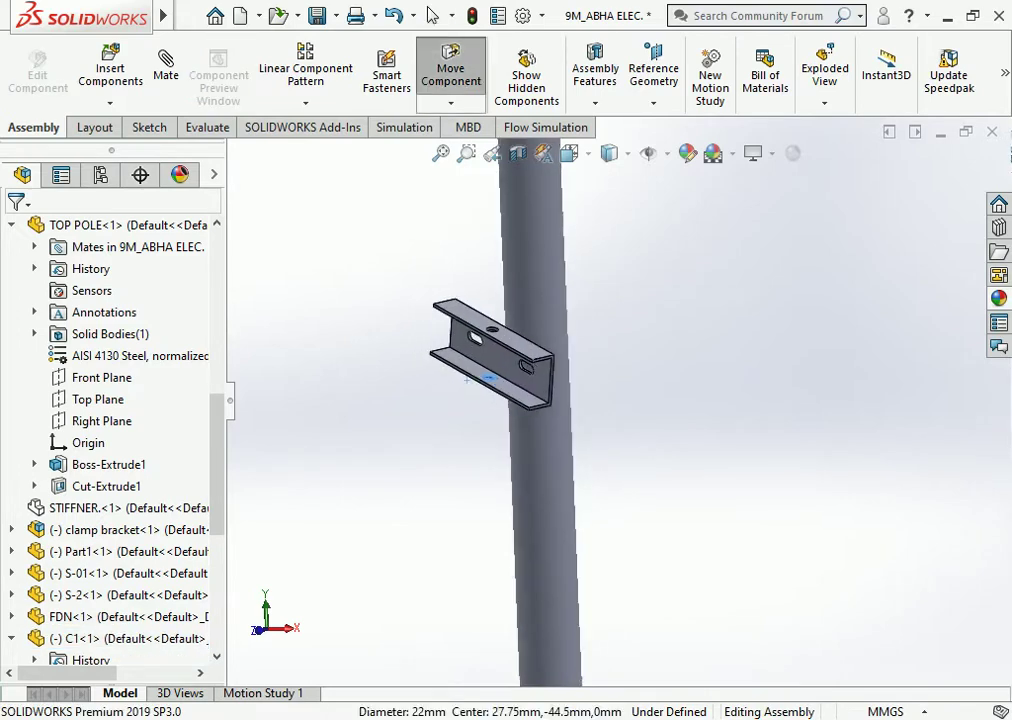
mouse_move(522, 390)
mouse_down()
mouse_move(540, 372)
mouse_move(504, 376)
mouse_up()
click(432, 15)
click(450, 70)
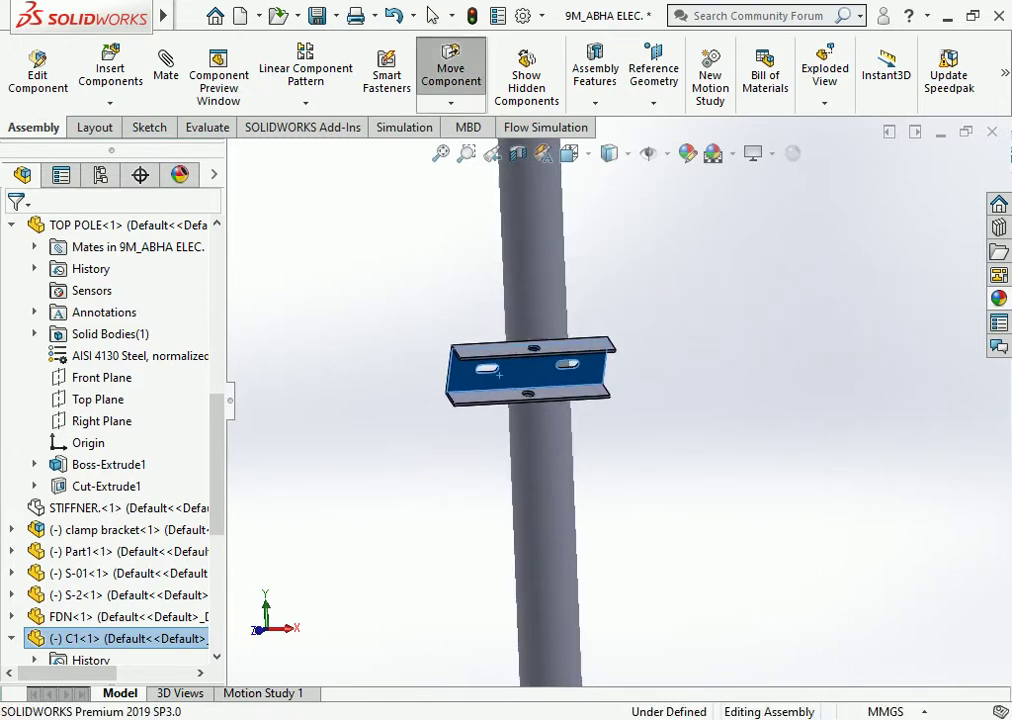
click(432, 15)
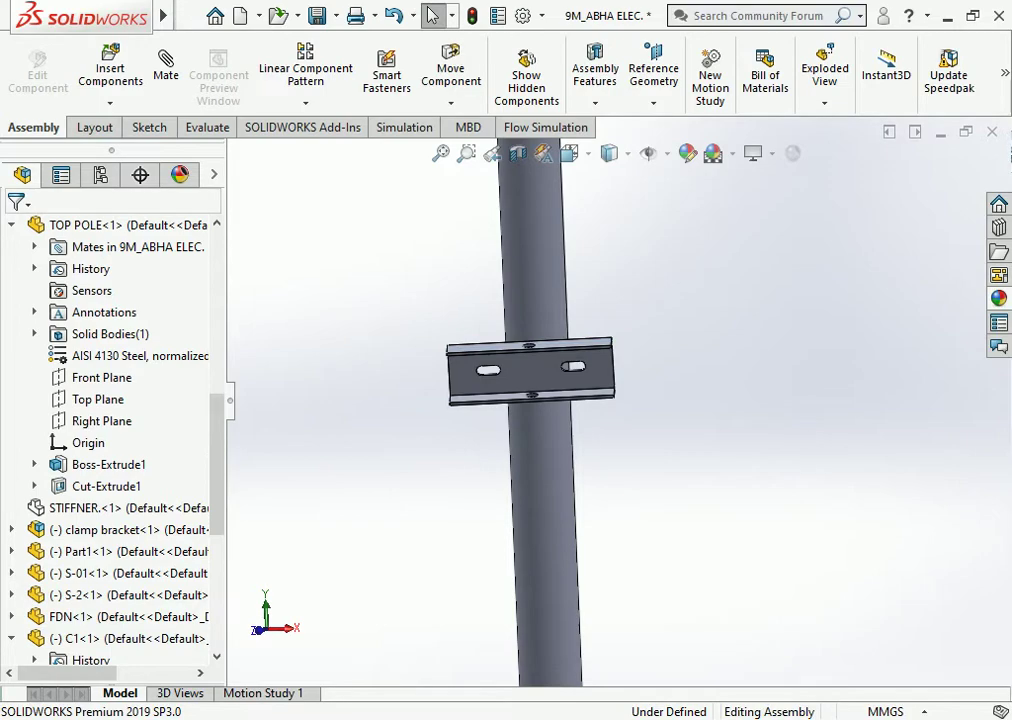
Preselect the assembly's Right Plane in the feature tree as the next mate reference.
click(527, 246)
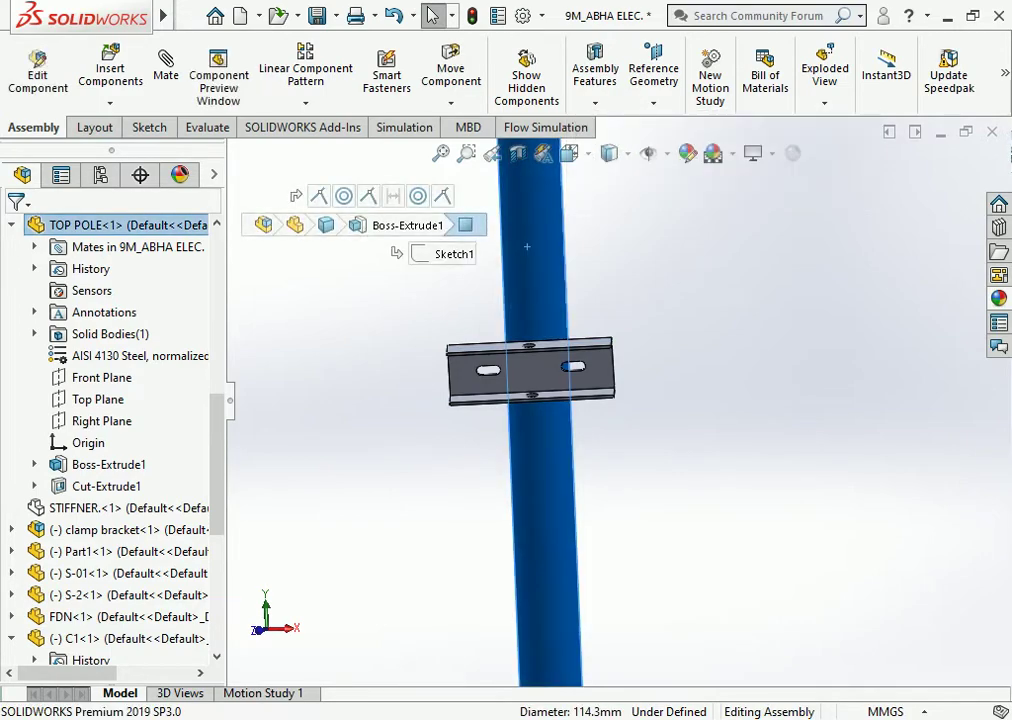
scroll(110, 350, up, 2)
scroll(110, 350, up, 2)
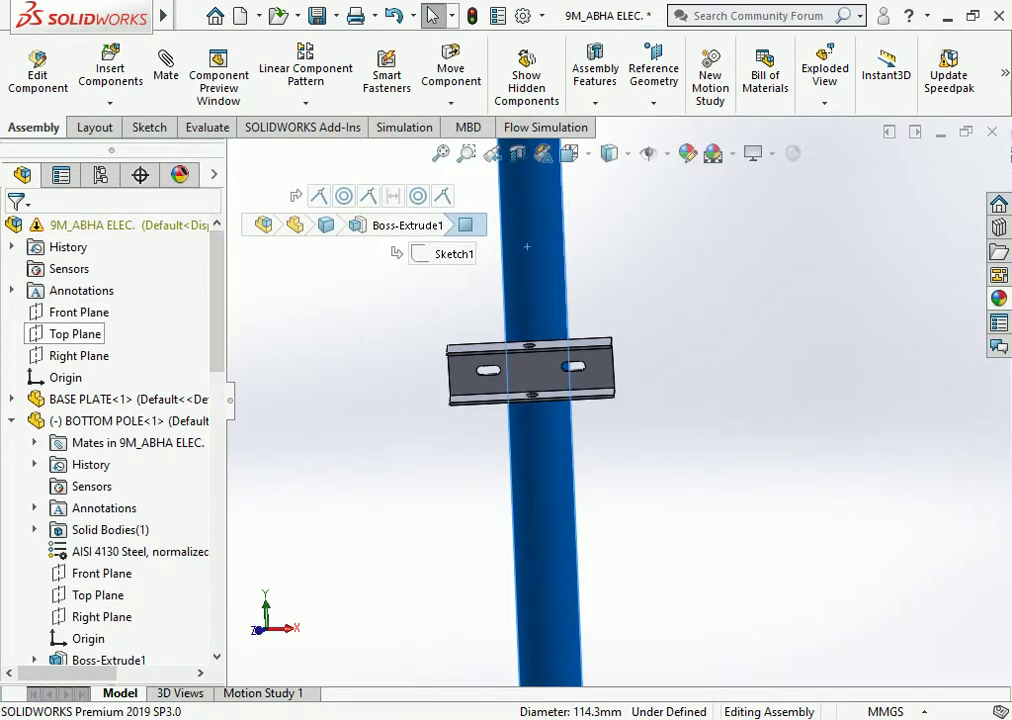
ctrl+click(79, 312)
click(75, 334)
click(79, 356)
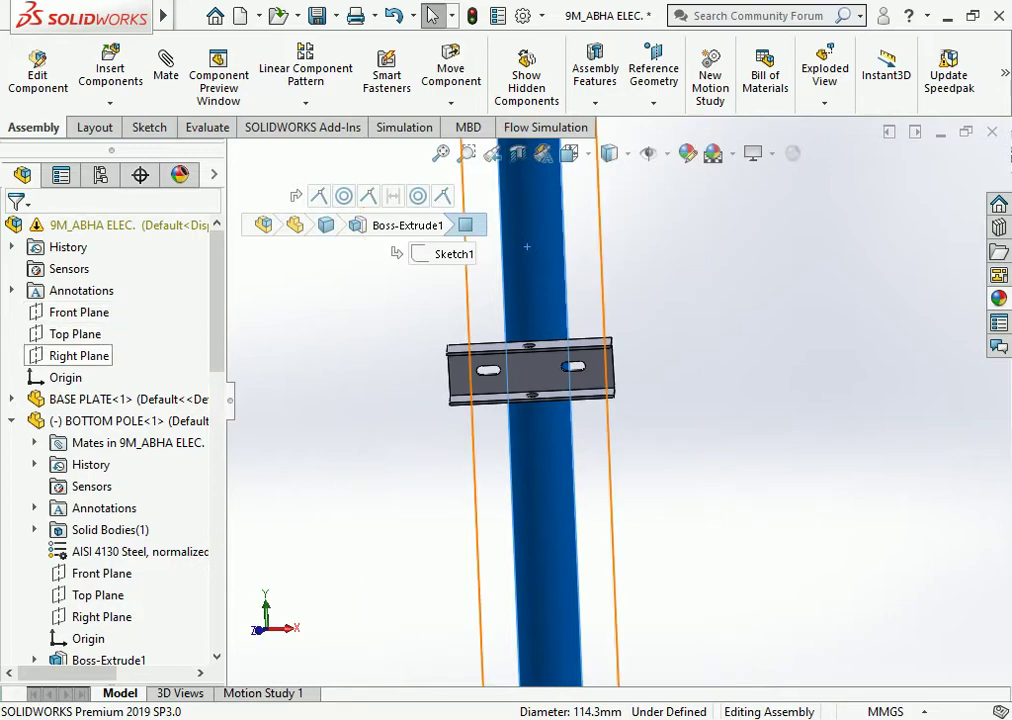
click(79, 356)
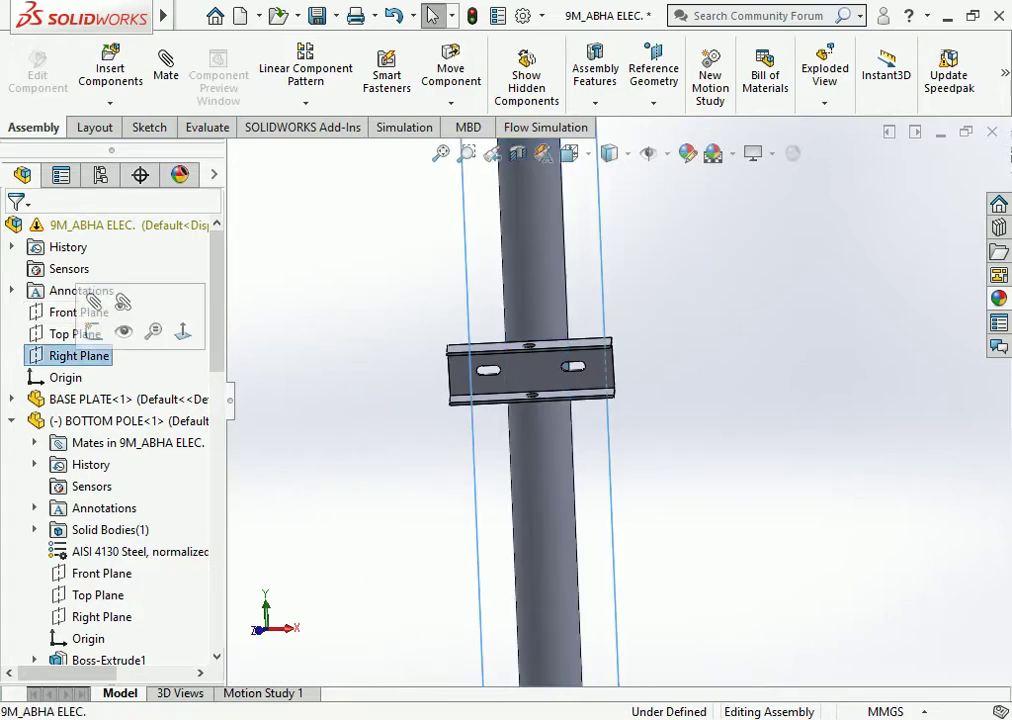
key(ctrl+7)
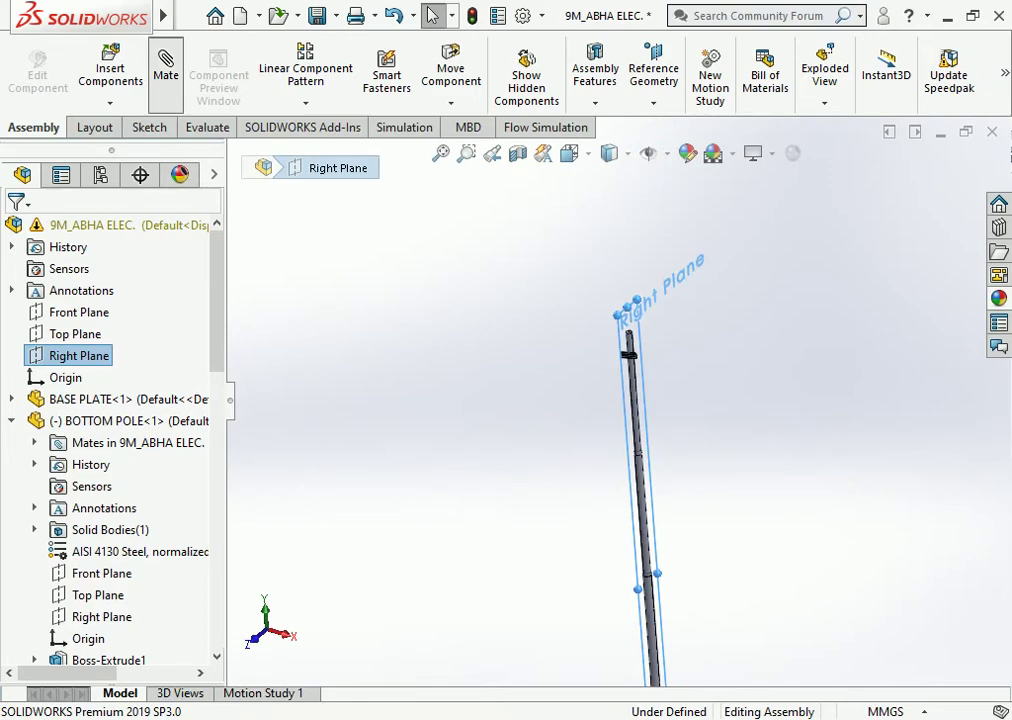
Mate C1's Front Plane coincident with the assembly Right Plane, then select the top pole's round face.
click(166, 70)
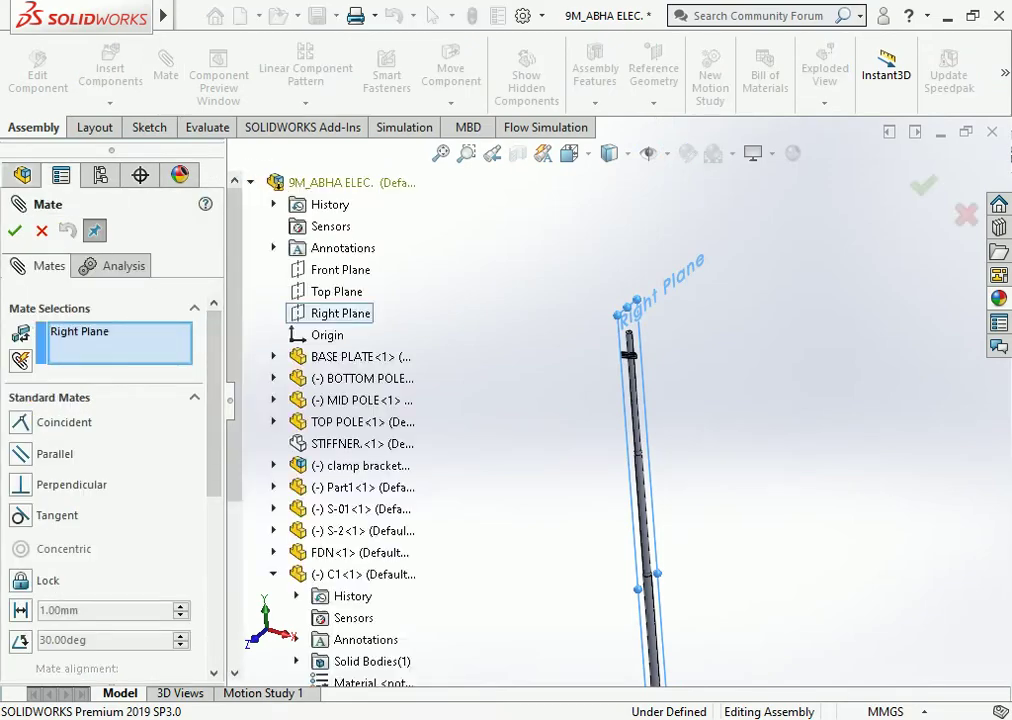
scroll(340, 430, down, 3)
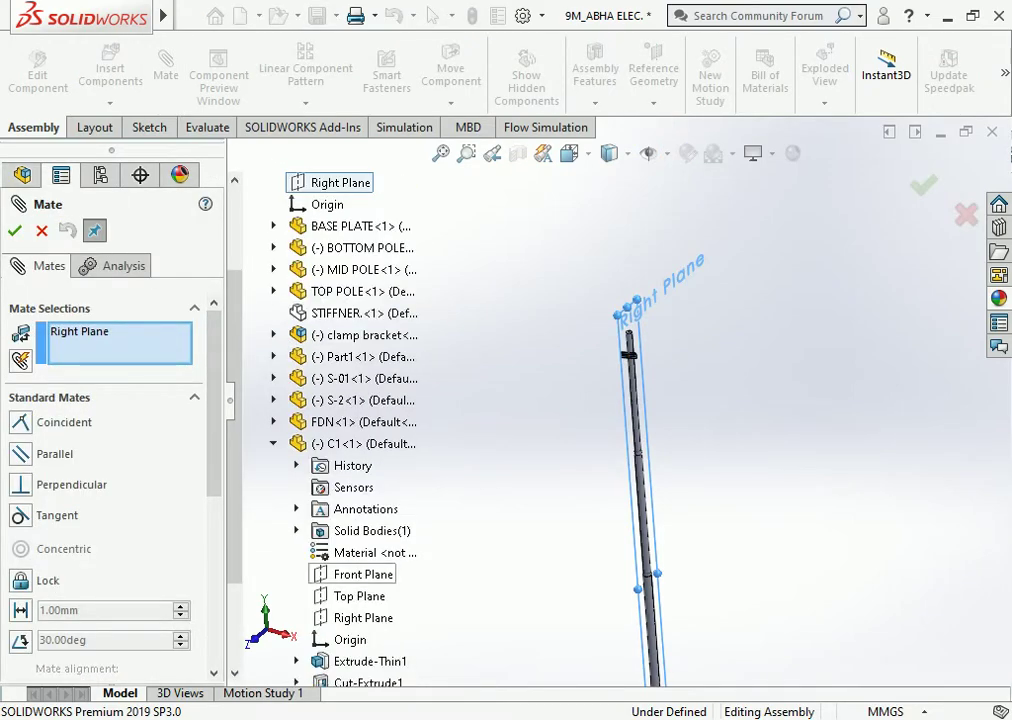
click(363, 574)
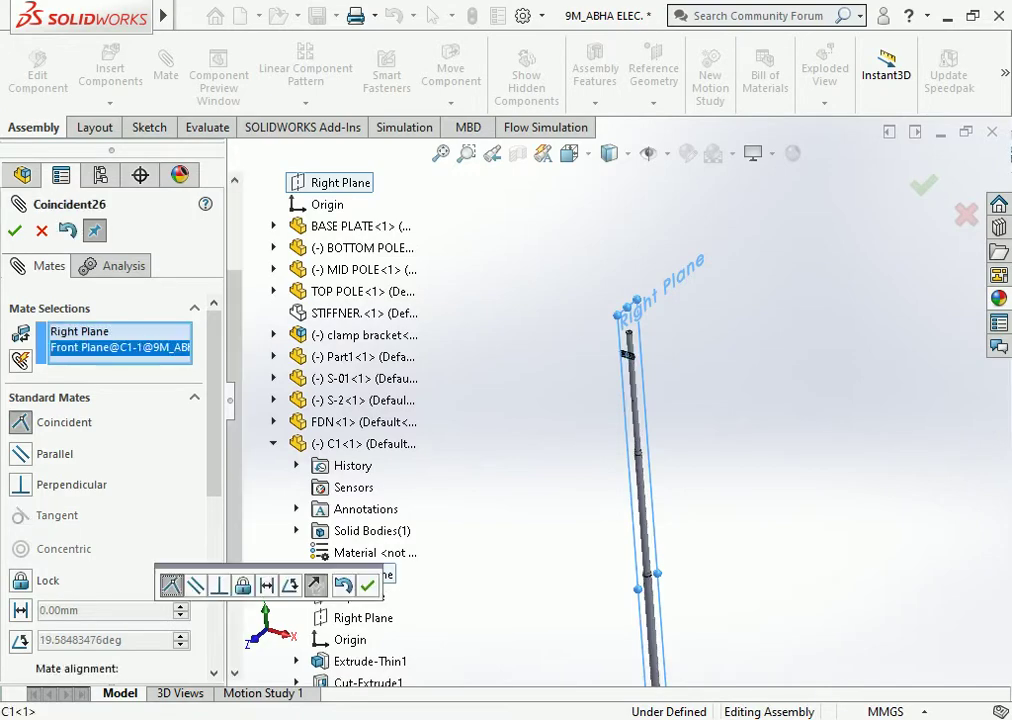
click(367, 585)
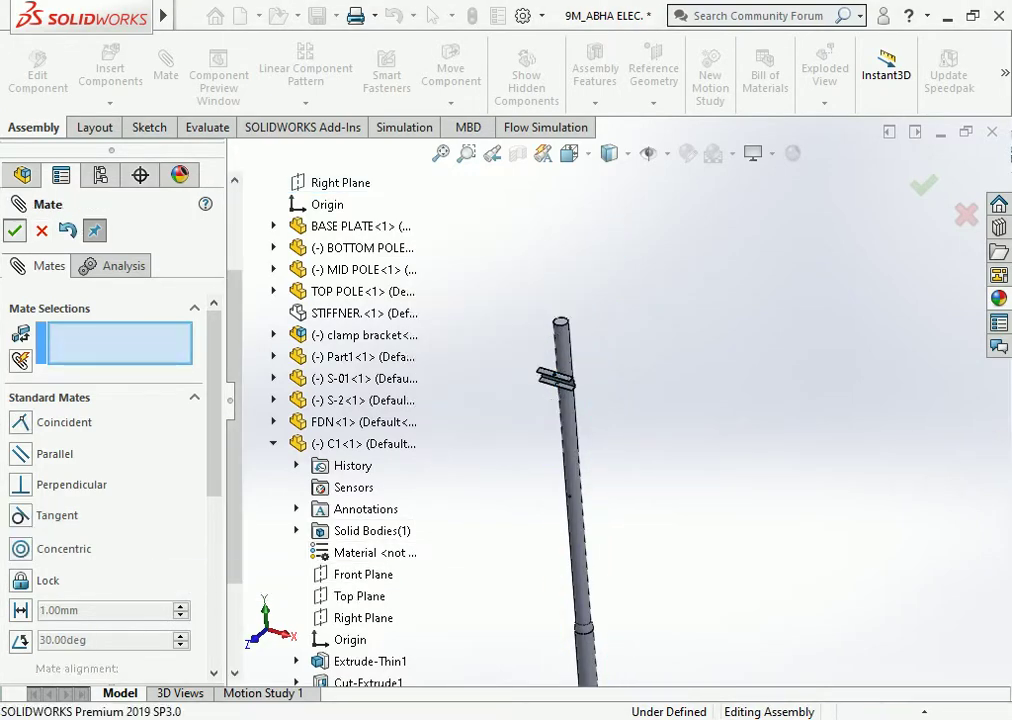
key(Escape)
mouse_move(600, 420)
middle_down()
mouse_move(570, 430)
mouse_move(540, 405)
mouse_move(630, 330)
mouse_move(600, 300)
middle_up()
click(632, 320)
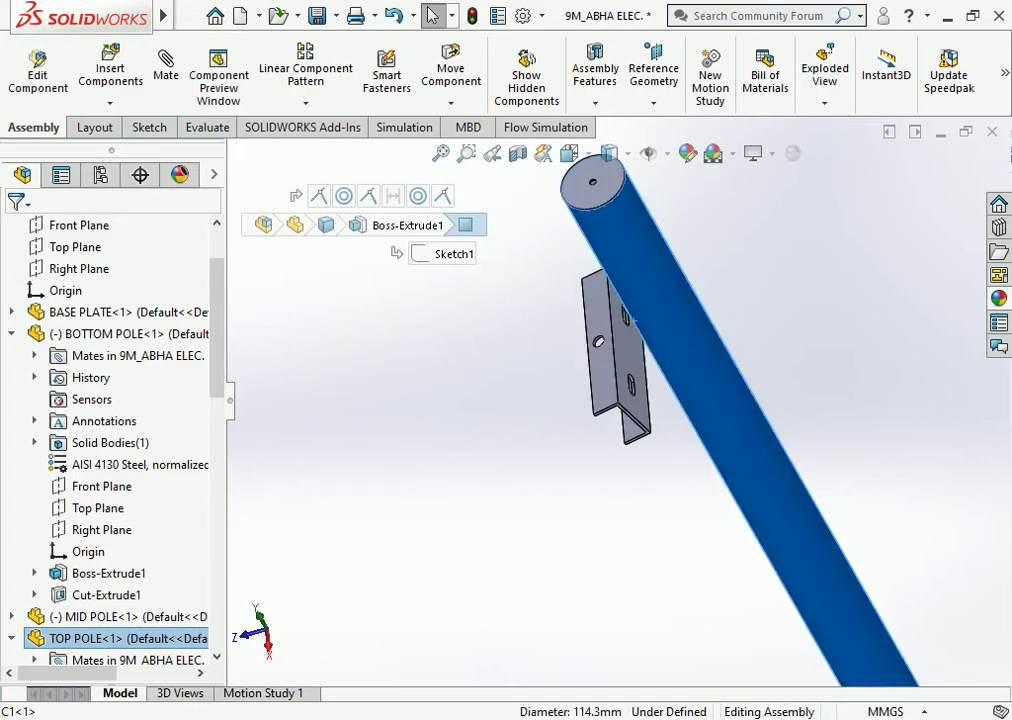
Add a Tangent mate between the top pole's cylindrical face and the C1 bracket face.
click(166, 68)
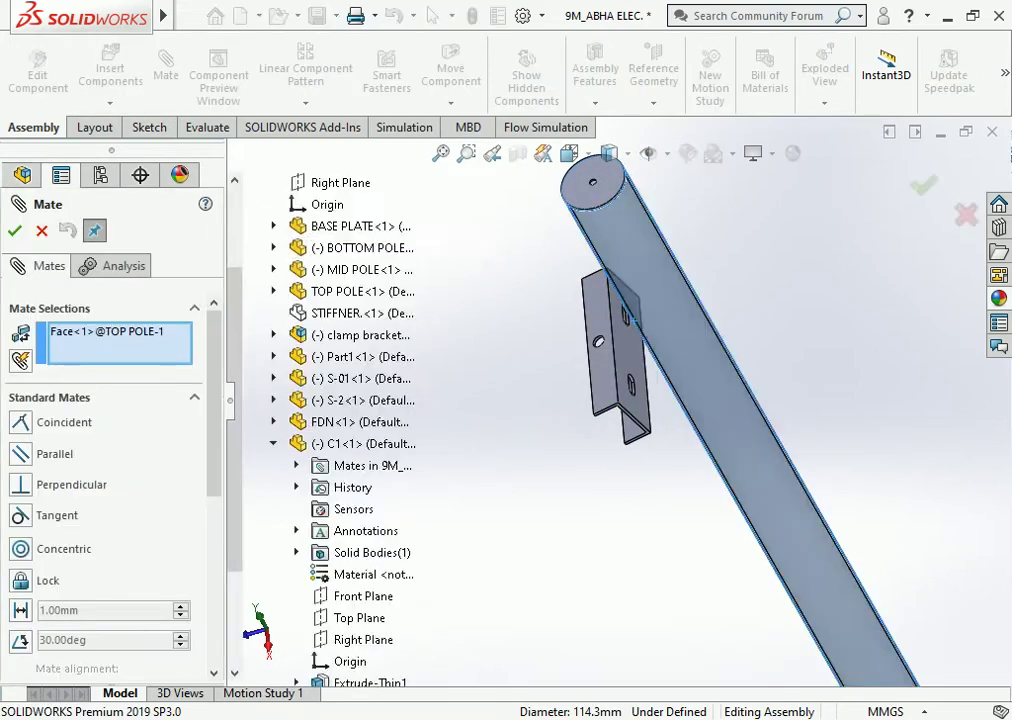
click(628, 325)
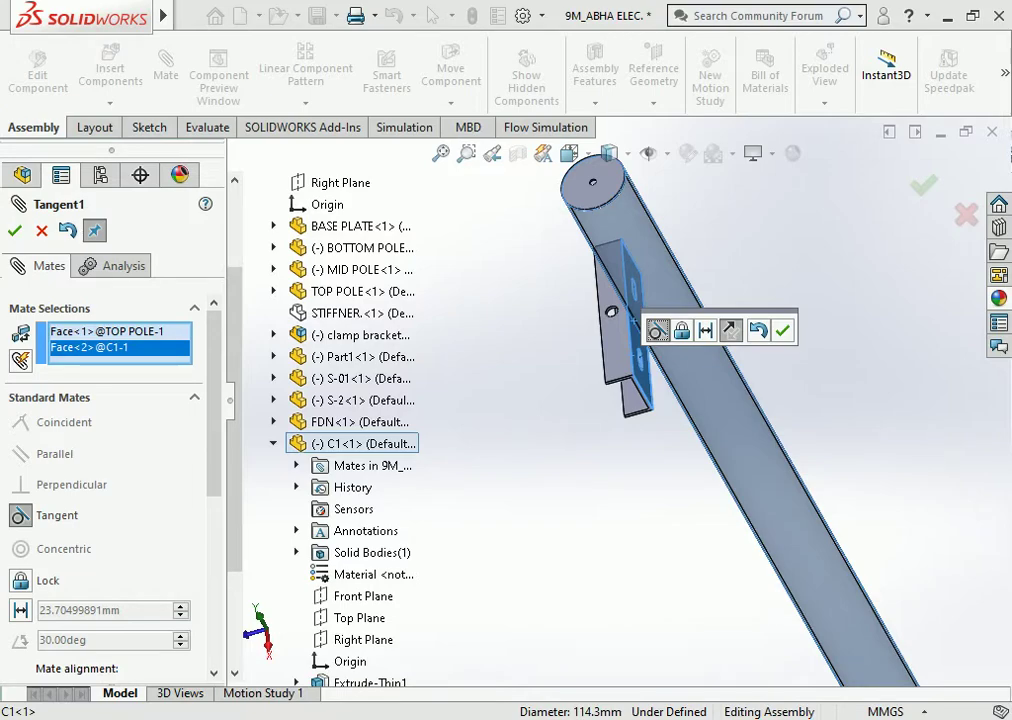
scroll(620, 428, up, 3)
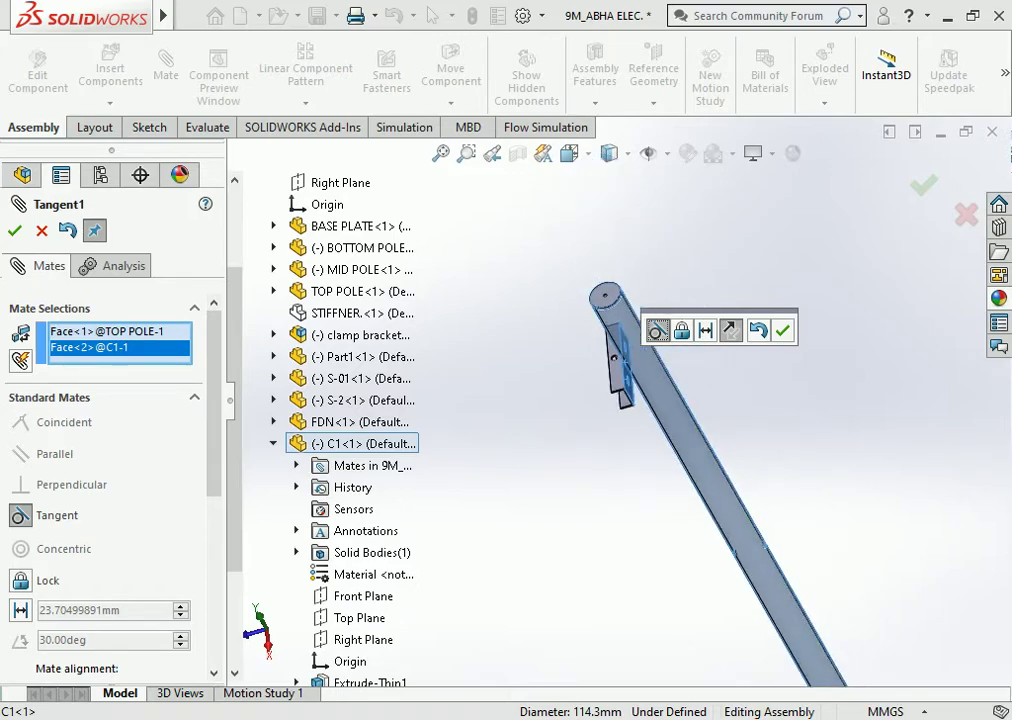
key(Return)
mouse_move(640, 420)
middle_down()
mouse_move(580, 420)
mouse_move(615, 400)
mouse_move(590, 420)
mouse_move(625, 410)
mouse_move(600, 420)
middle_up()
scroll(588, 390, down, 4)
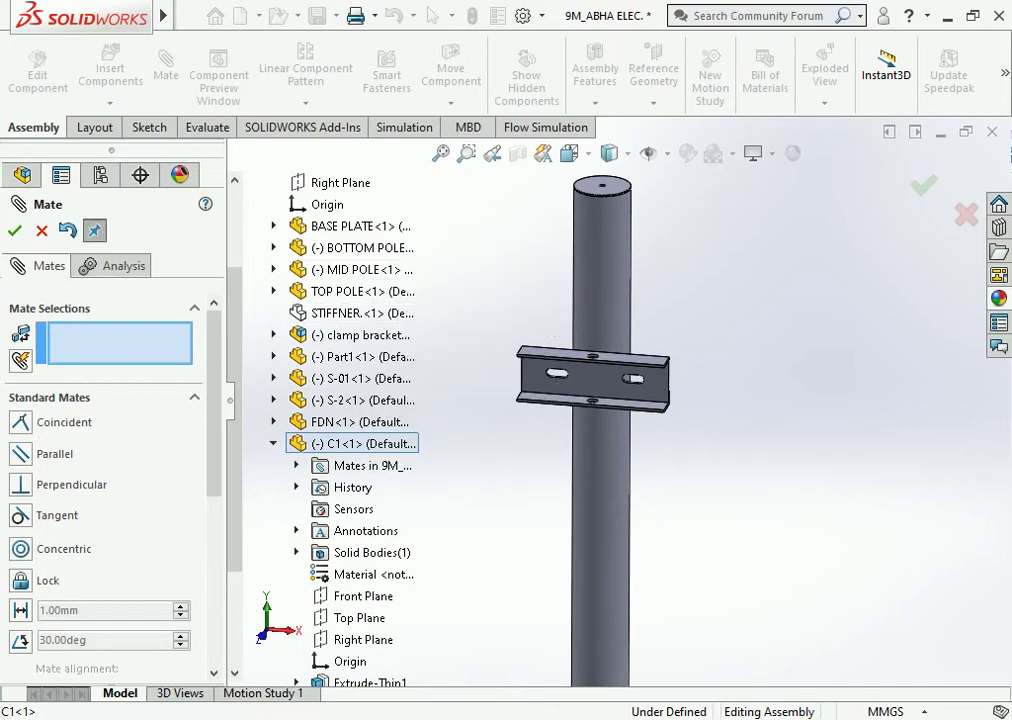
click(41, 231)
scroll(650, 380, down, 2)
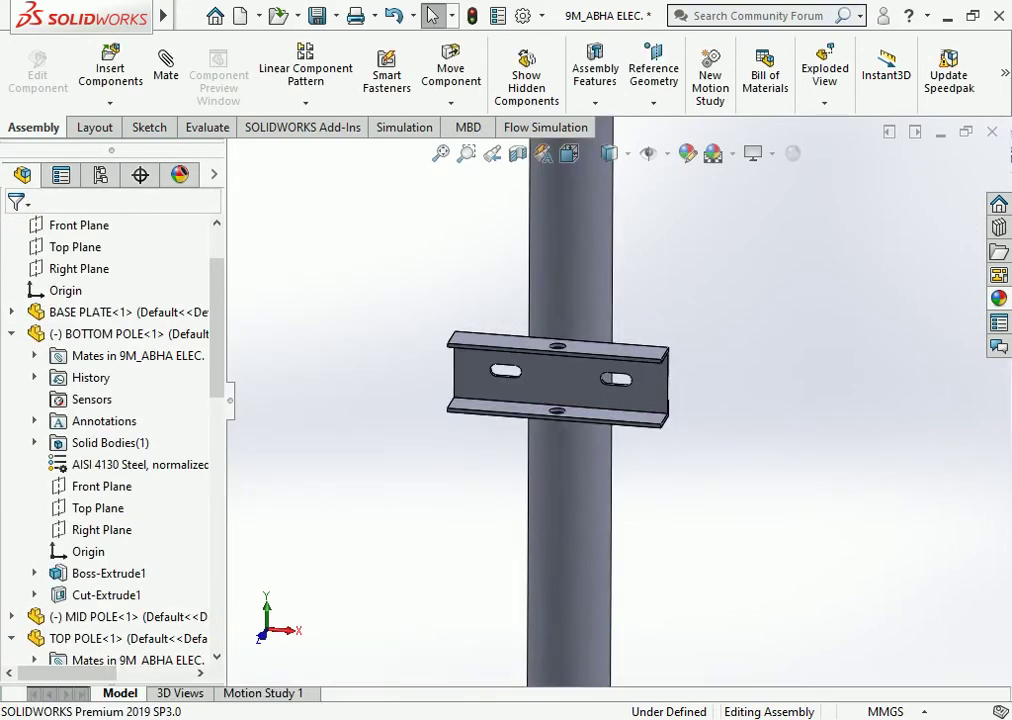
click(647, 379)
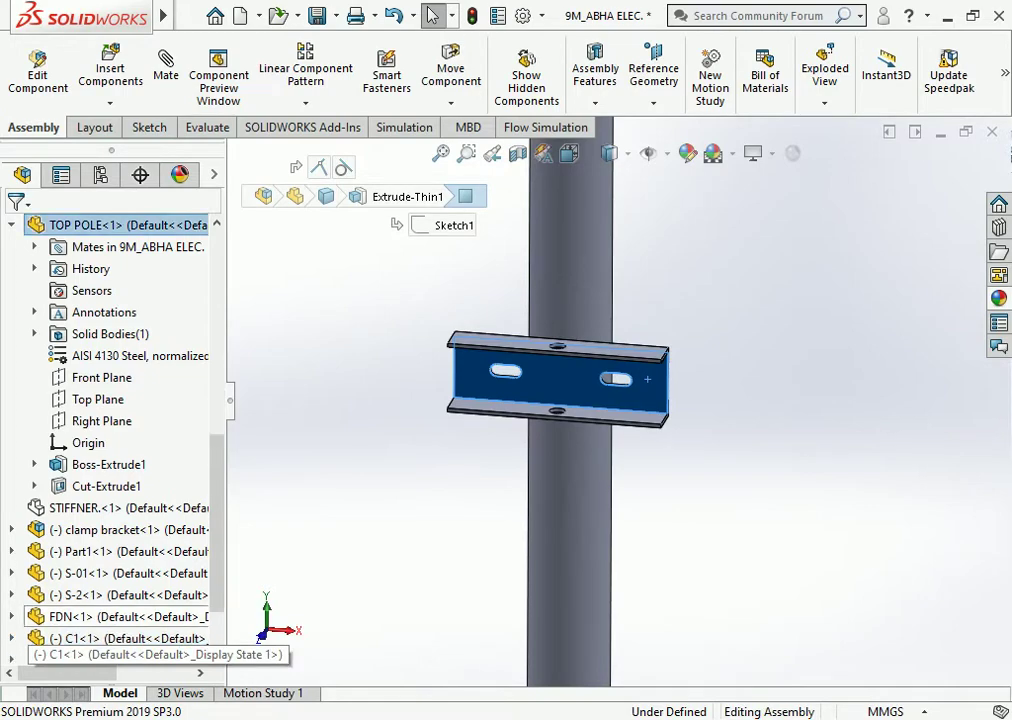
key(Escape)
middle_drag(647, 379, 600, 380)
click(655, 398)
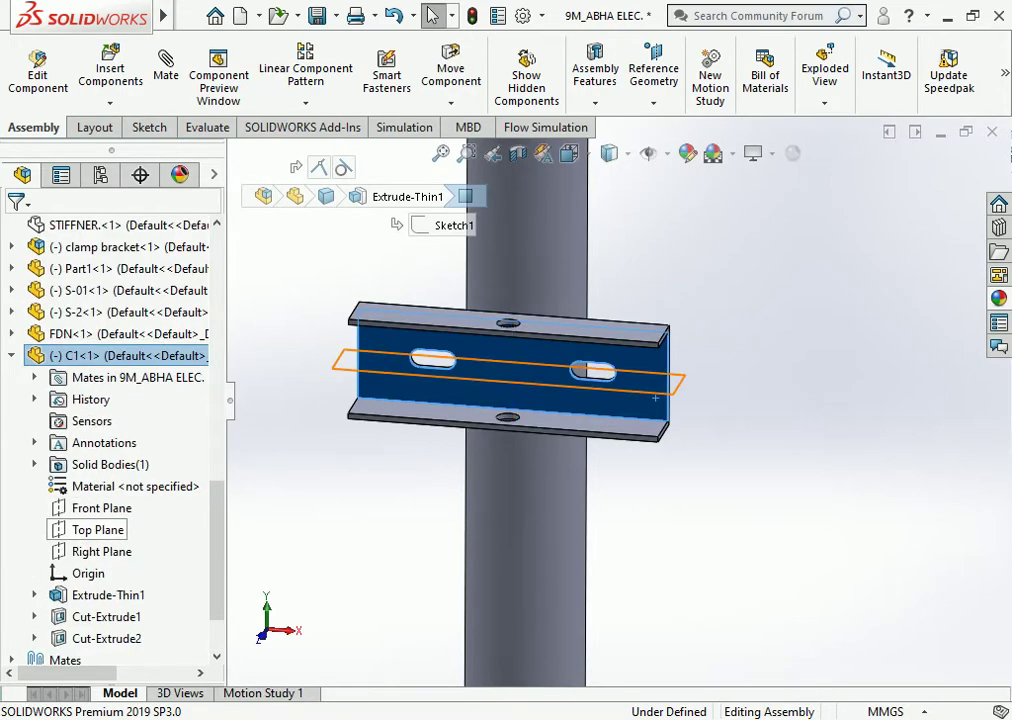
click(98, 530)
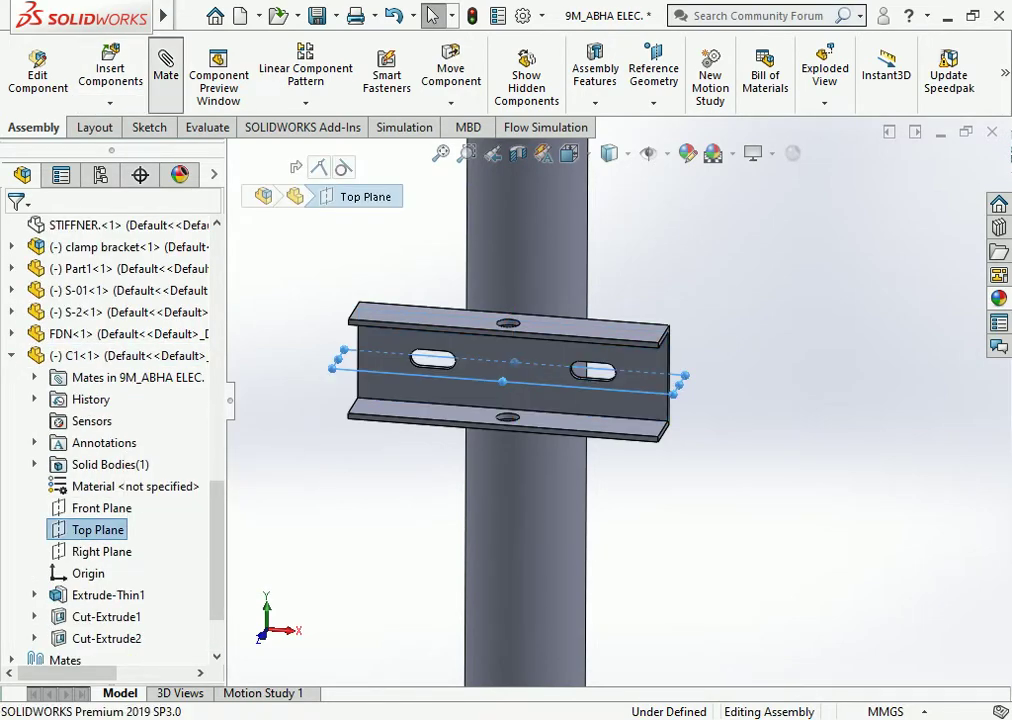
click(165, 70)
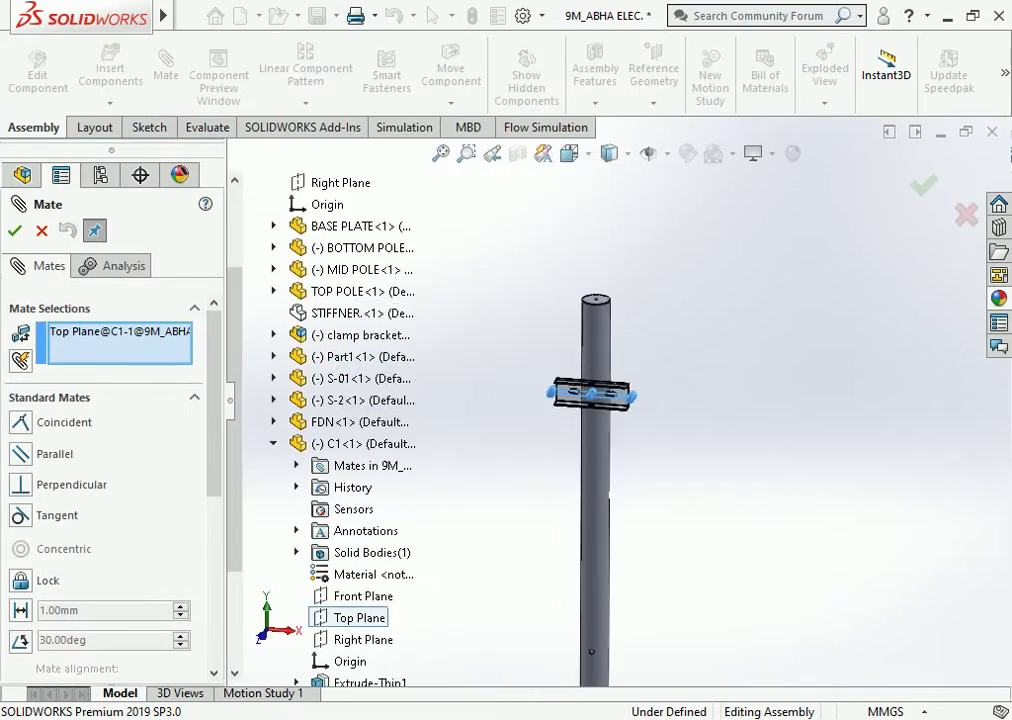
scroll(611, 292, down, 5)
scroll(611, 292, down, 5)
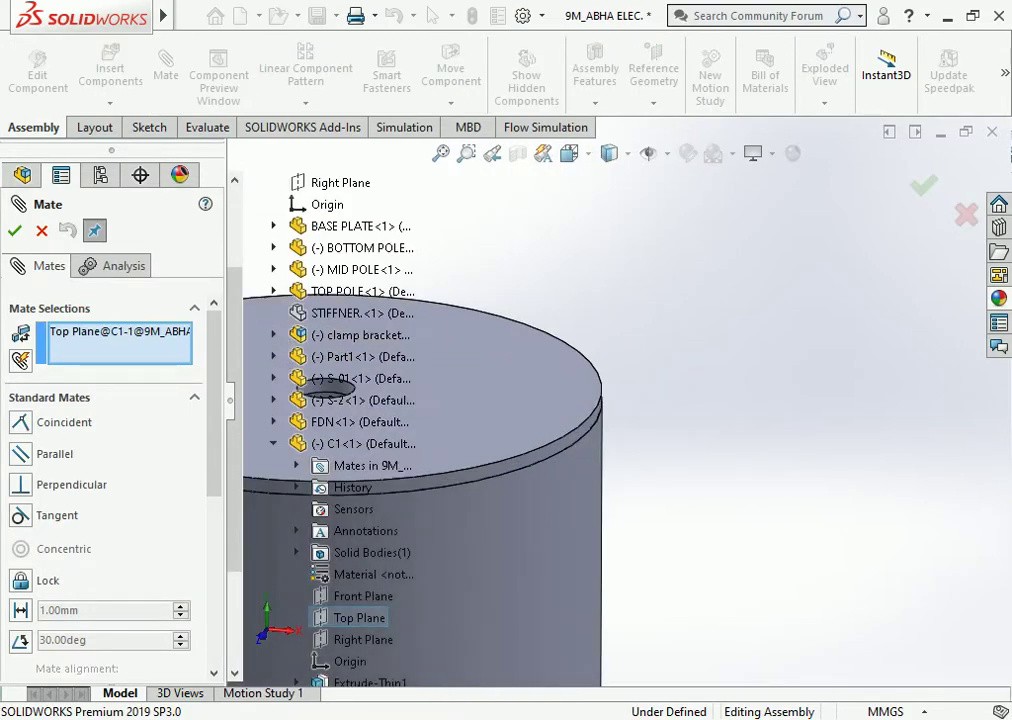
click(592, 418)
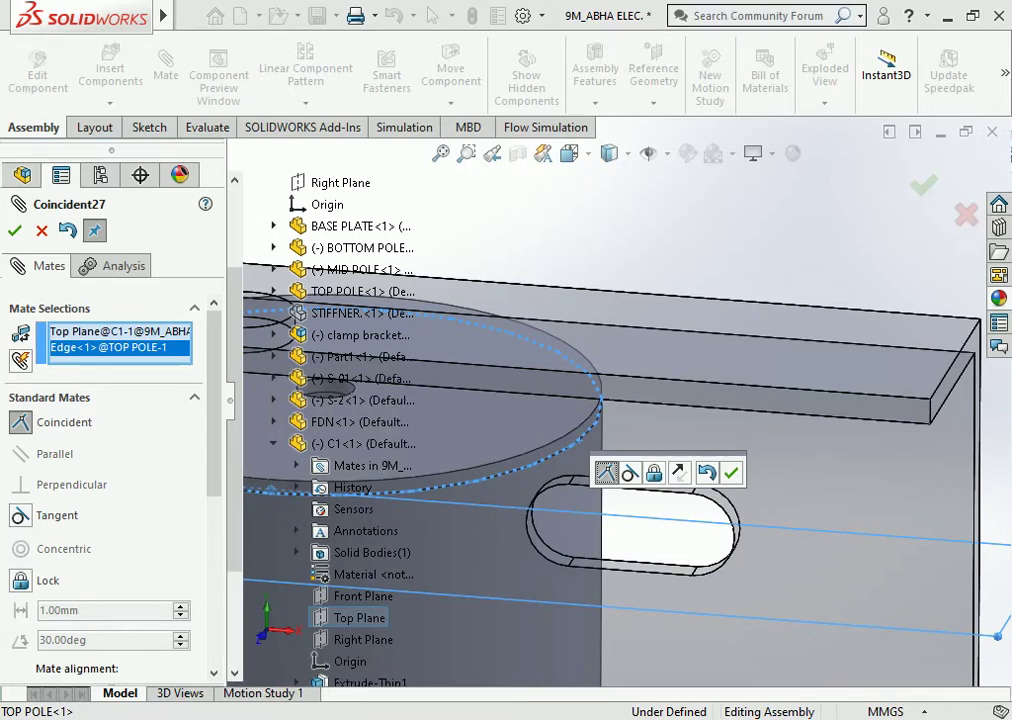
scroll(611, 406, up, 2)
scroll(611, 406, up, 3)
scroll(611, 406, up, 2)
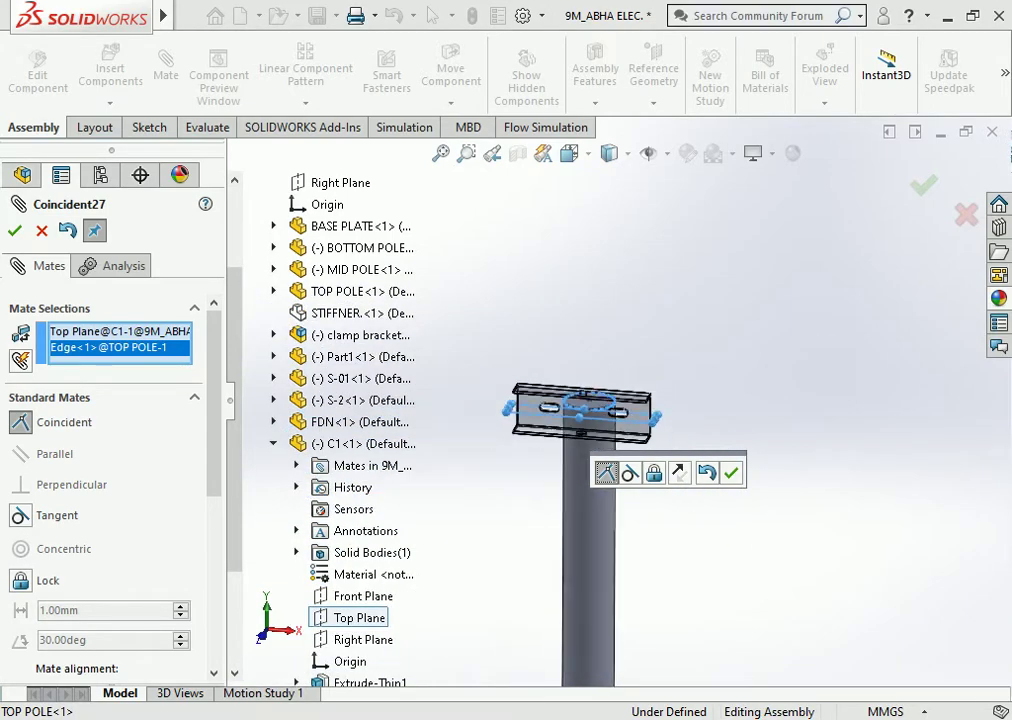
middle_drag(600, 420, 560, 420)
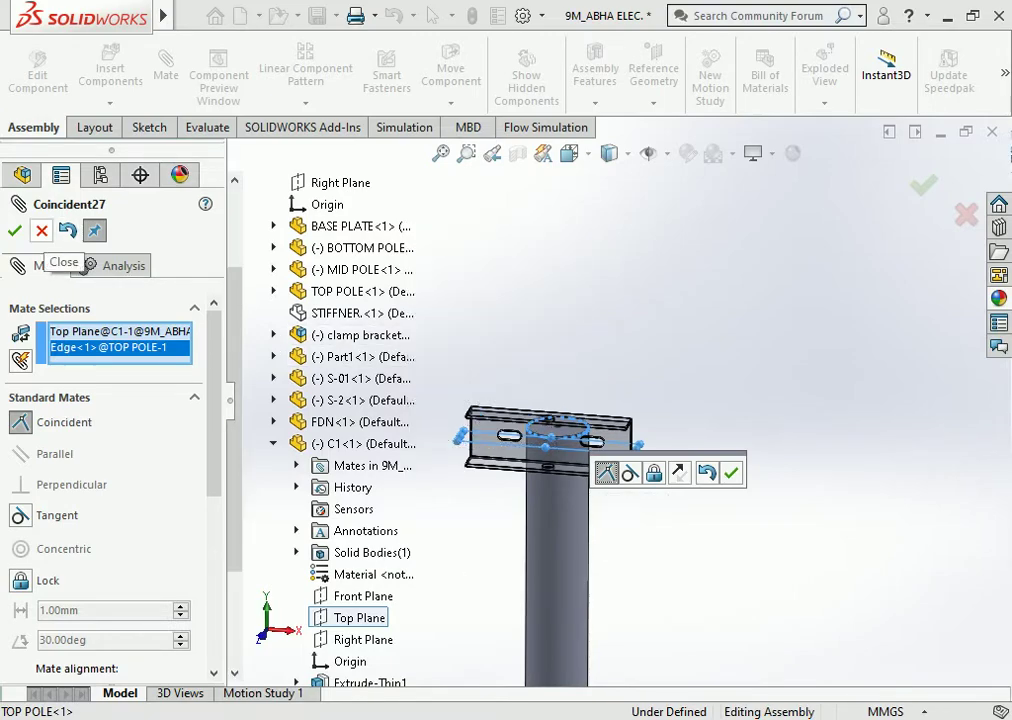
click(41, 231)
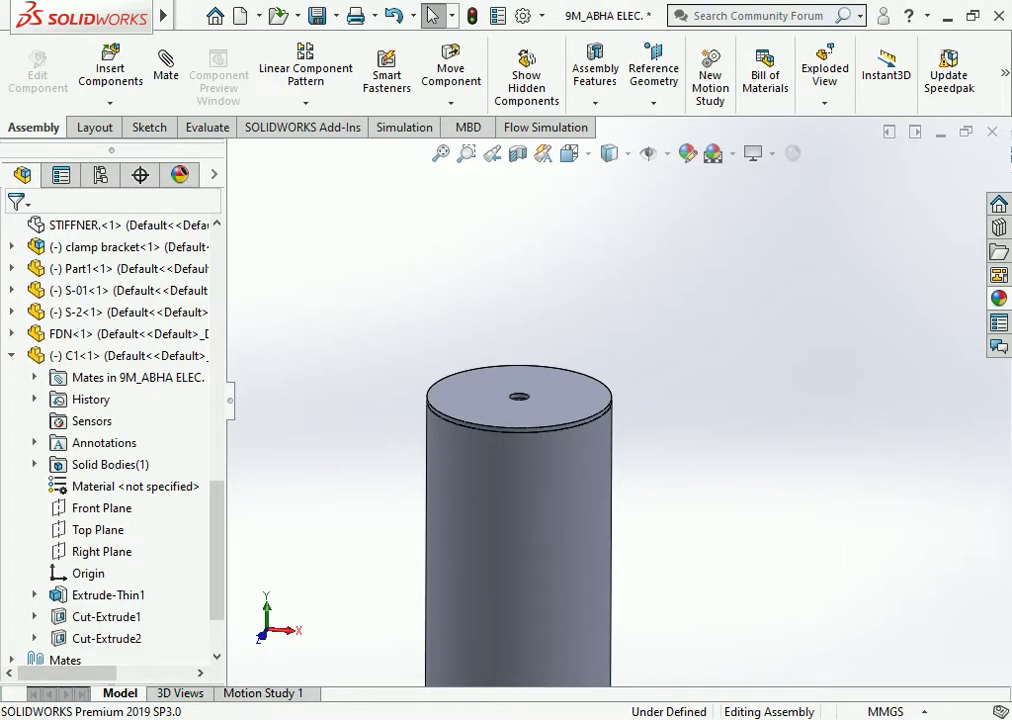
key(f)
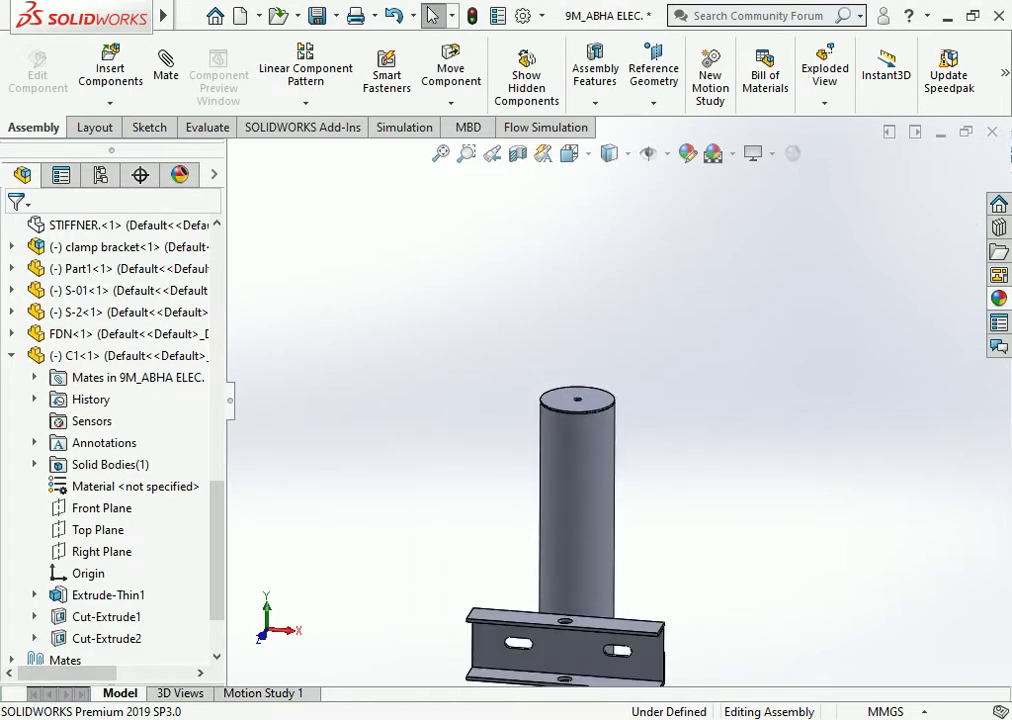
scroll(586, 417, down, 3)
scroll(586, 417, down, 3)
scroll(586, 417, down, 1)
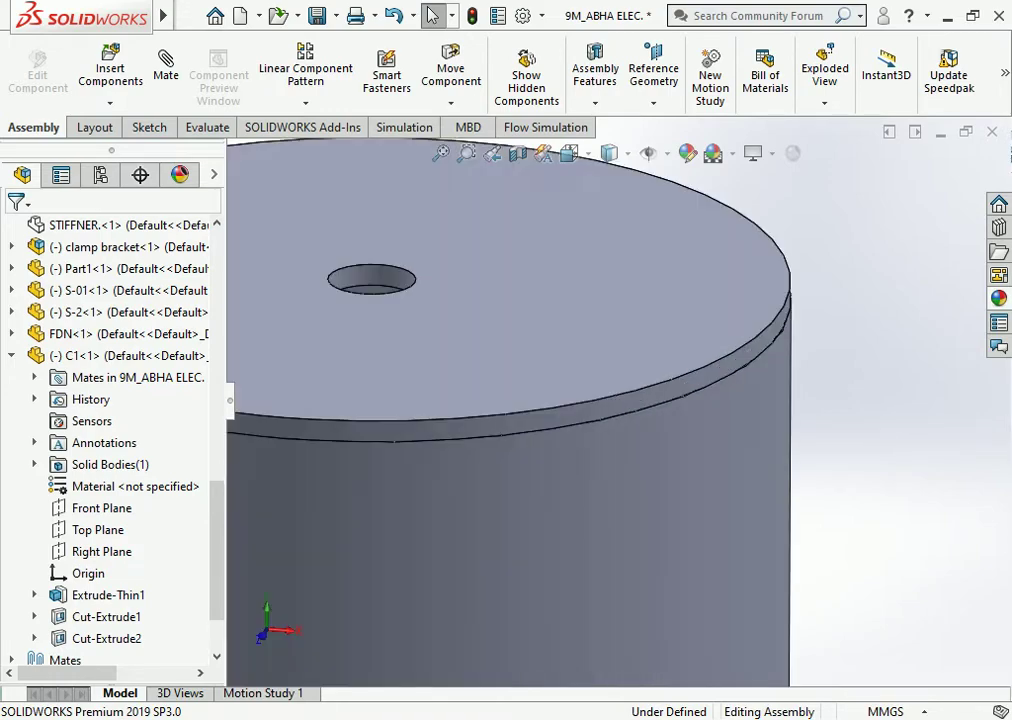
click(598, 411)
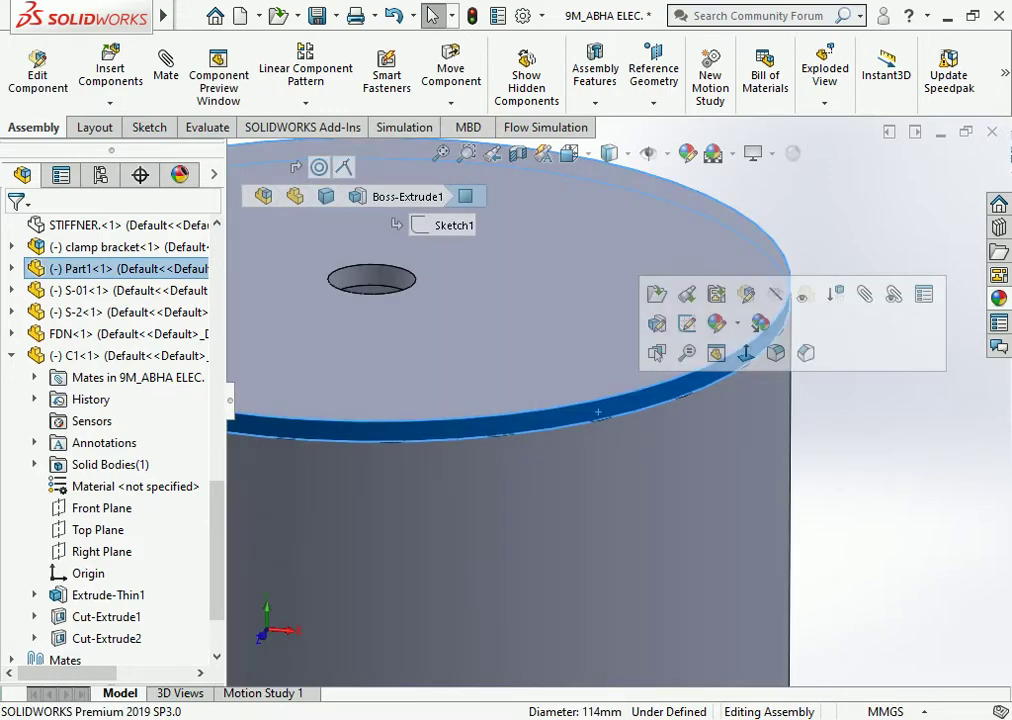
key(Escape)
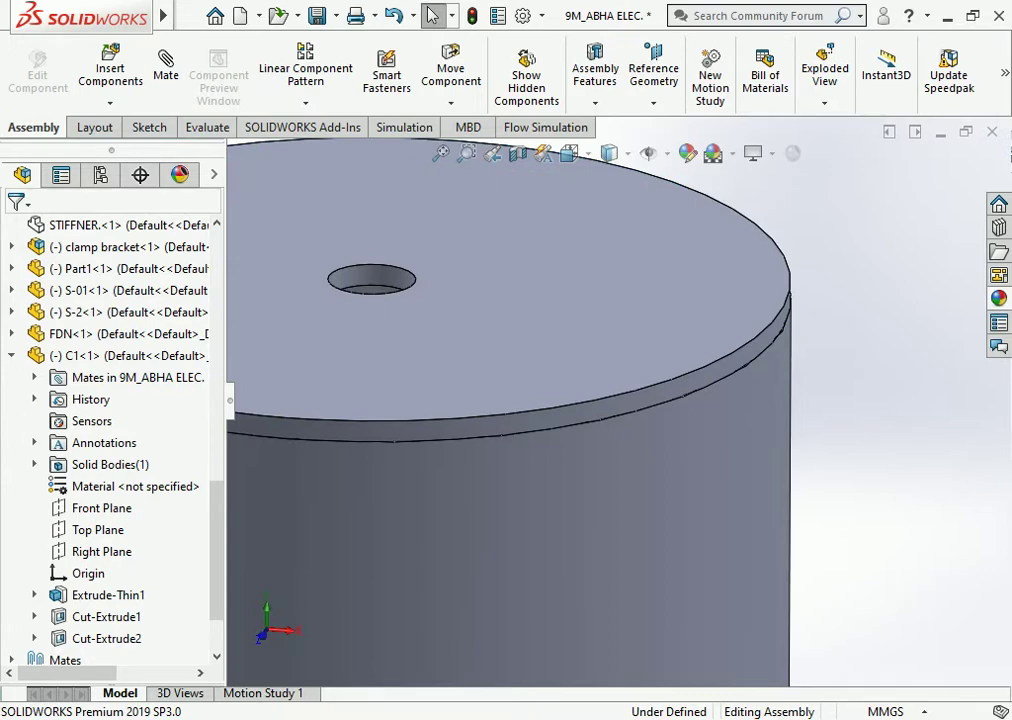
scroll(620, 400, up, 2)
scroll(620, 400, up, 1)
scroll(617, 401, up, 4)
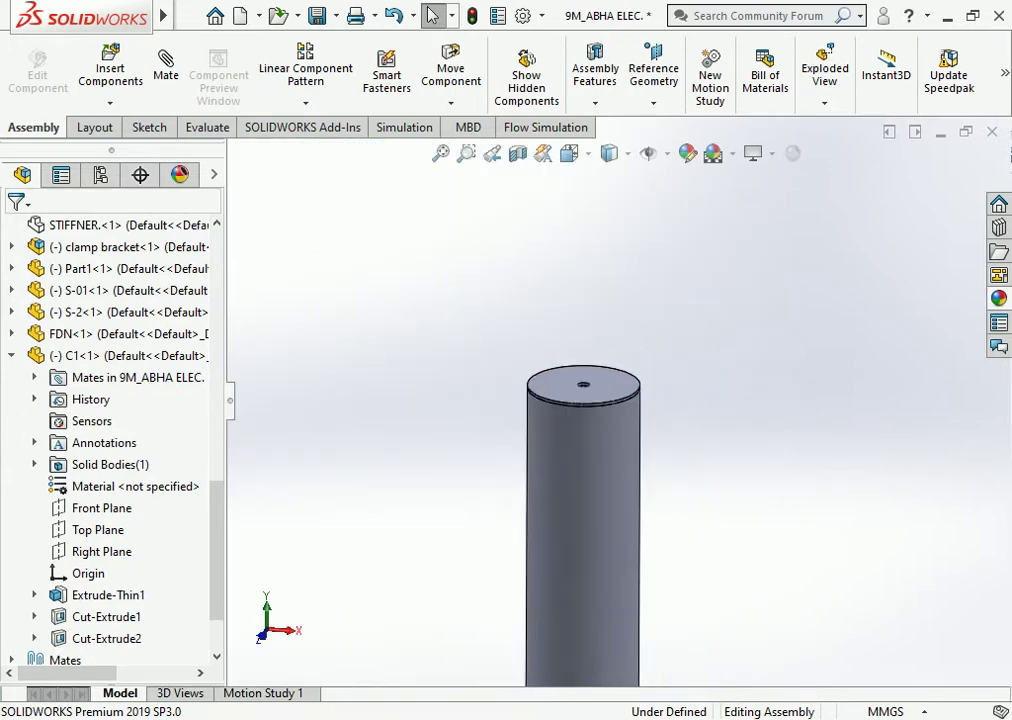
scroll(617, 401, up, 1)
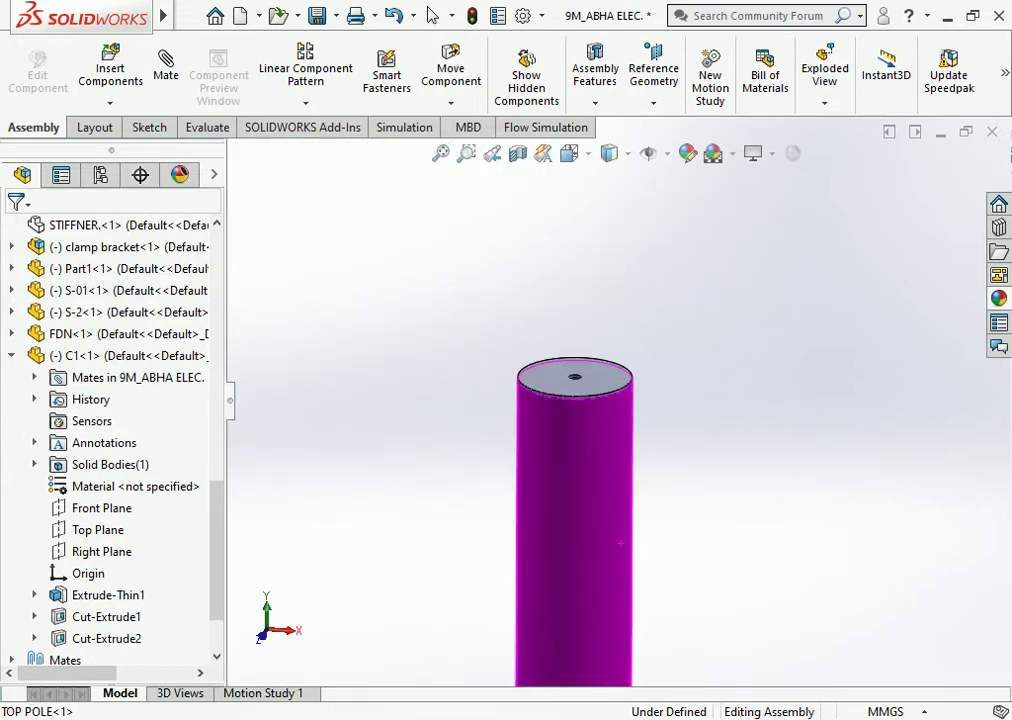
scroll(660, 530, down, 1)
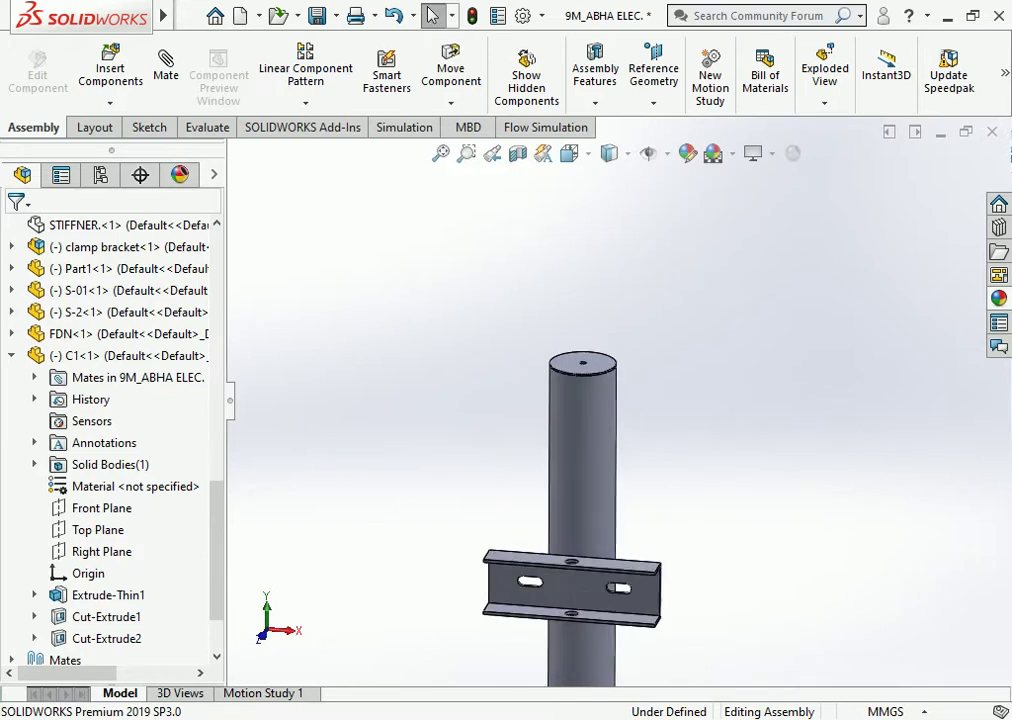
scroll(660, 530, down, 1)
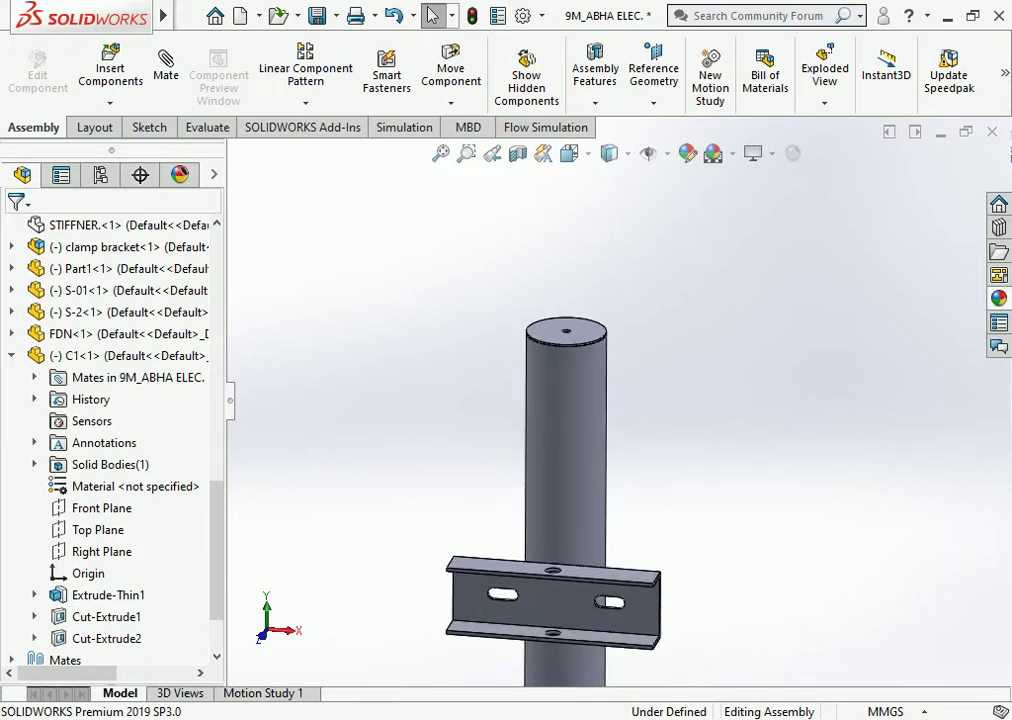
scroll(566, 360, down, 3)
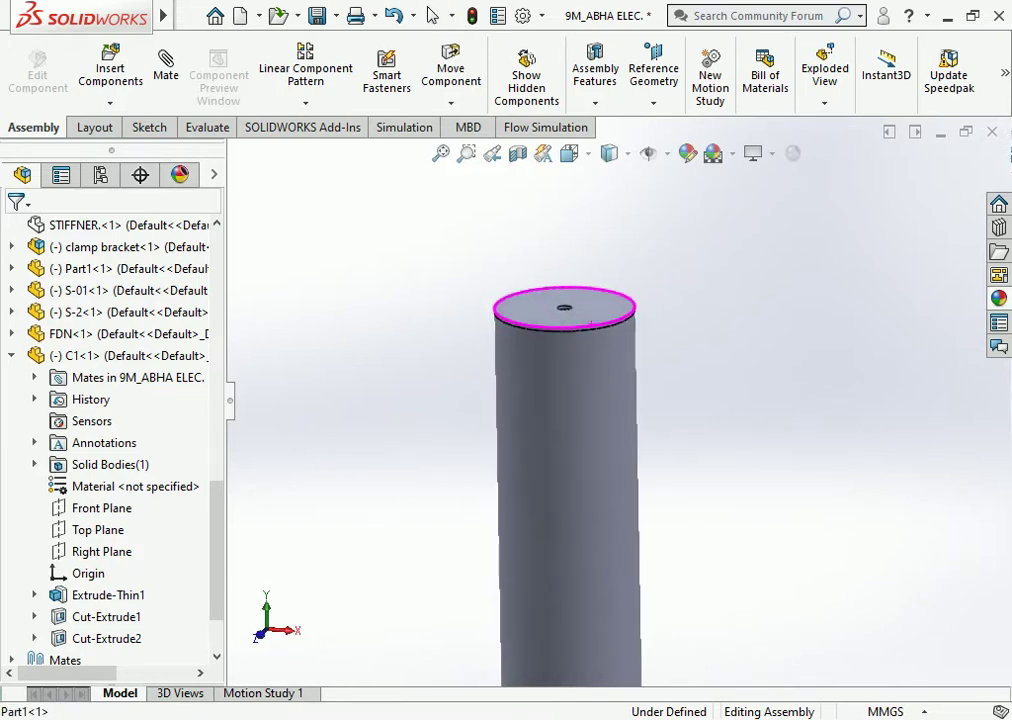
click(589, 398)
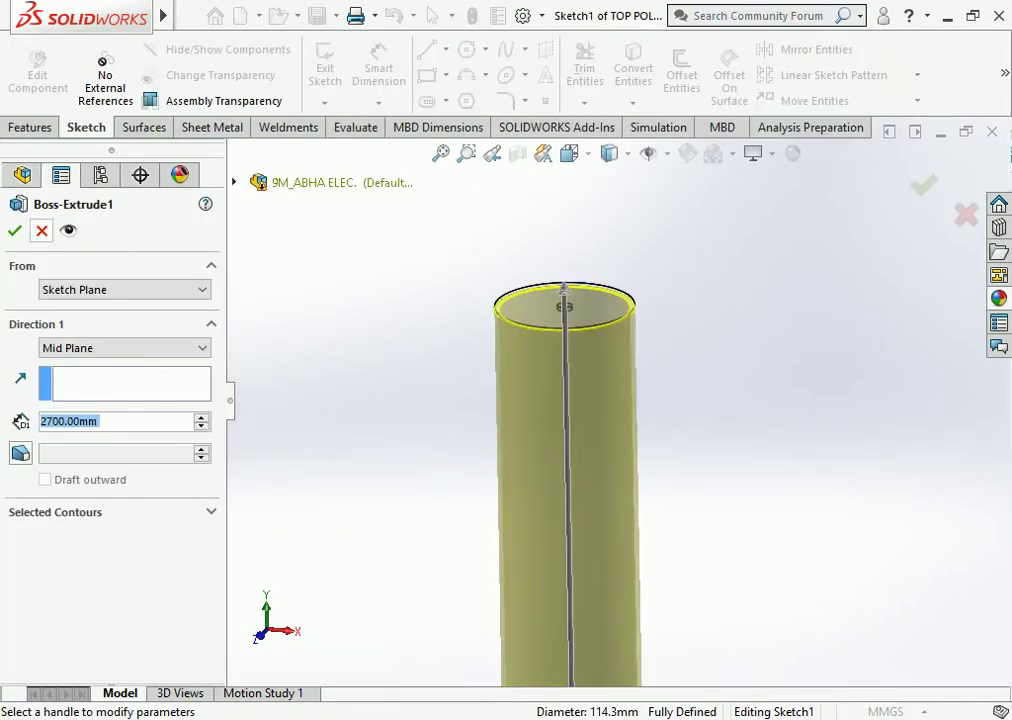
click(38, 70)
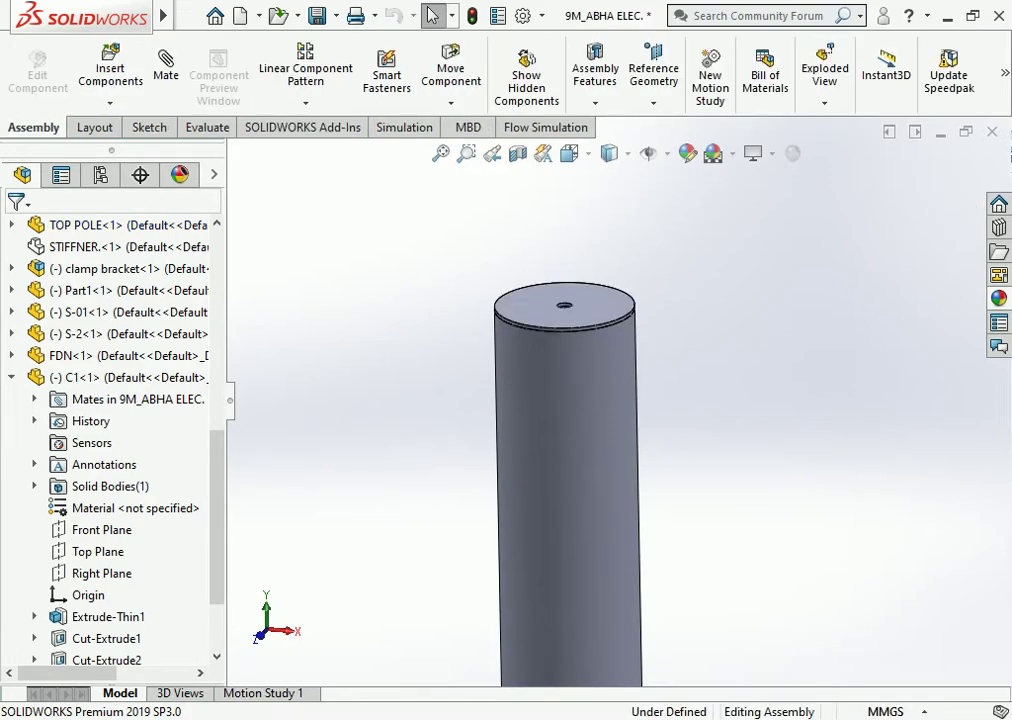
click(587, 307)
click(646, 217)
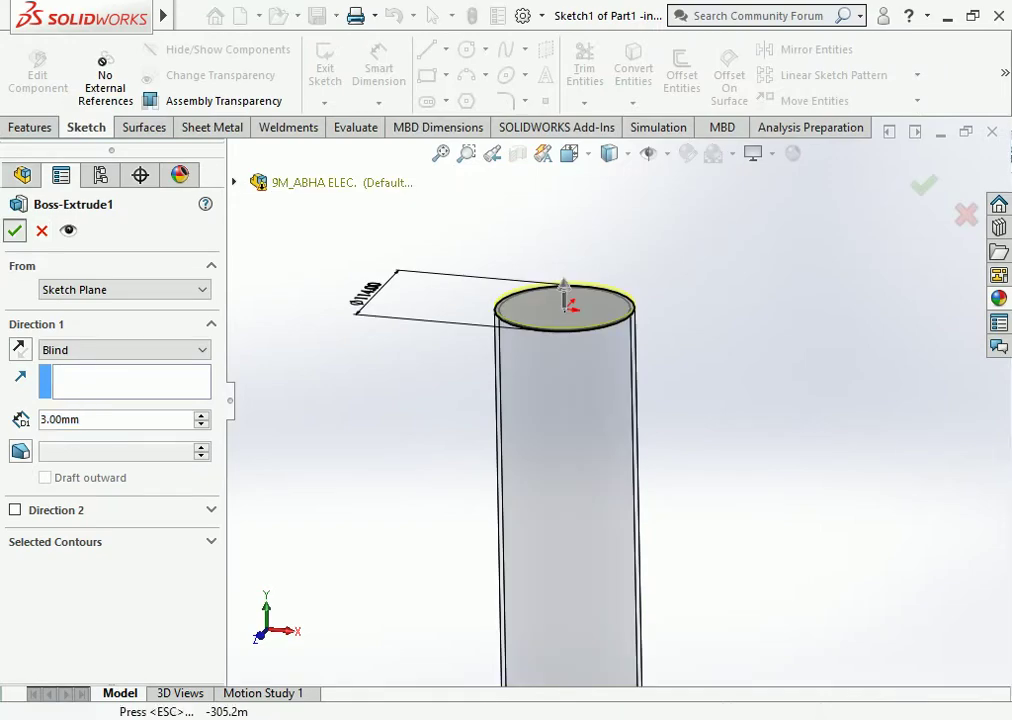
key(Escape)
click(38, 70)
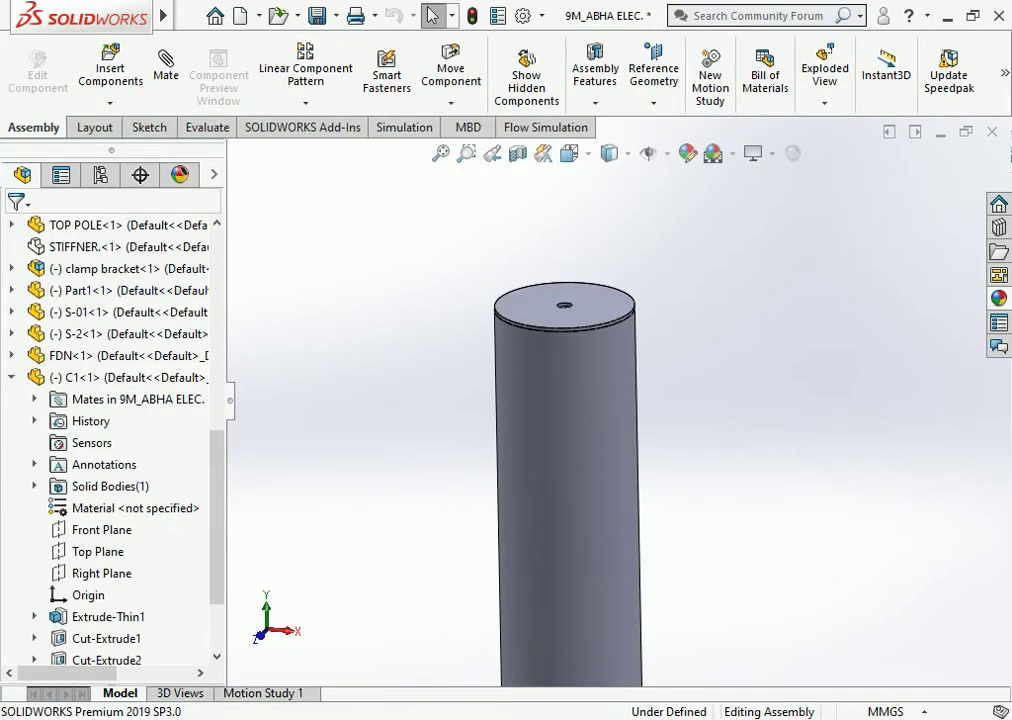
Start a mate between C1's Top Plane and the pole's top cap face.
key(f)
scroll(665, 580, down, 4)
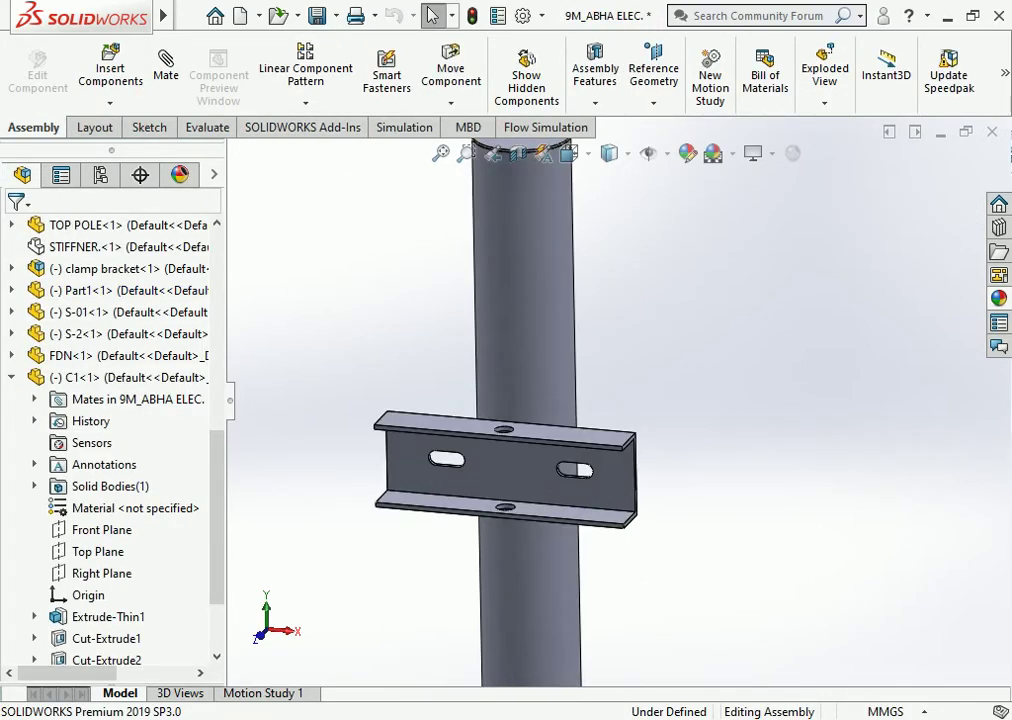
click(604, 470)
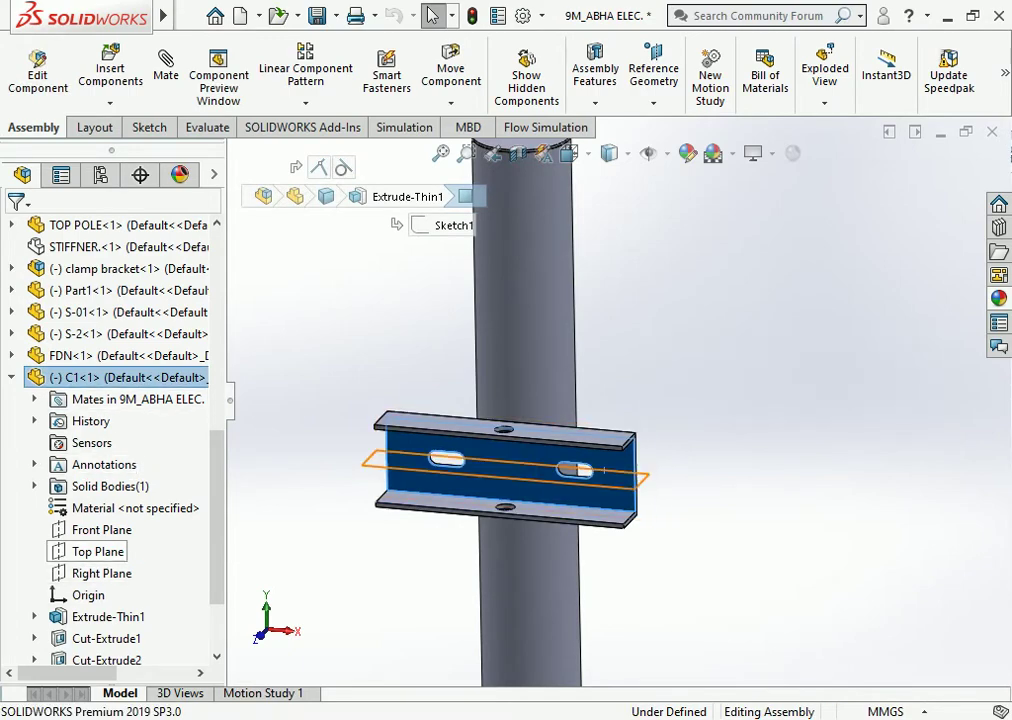
click(98, 551)
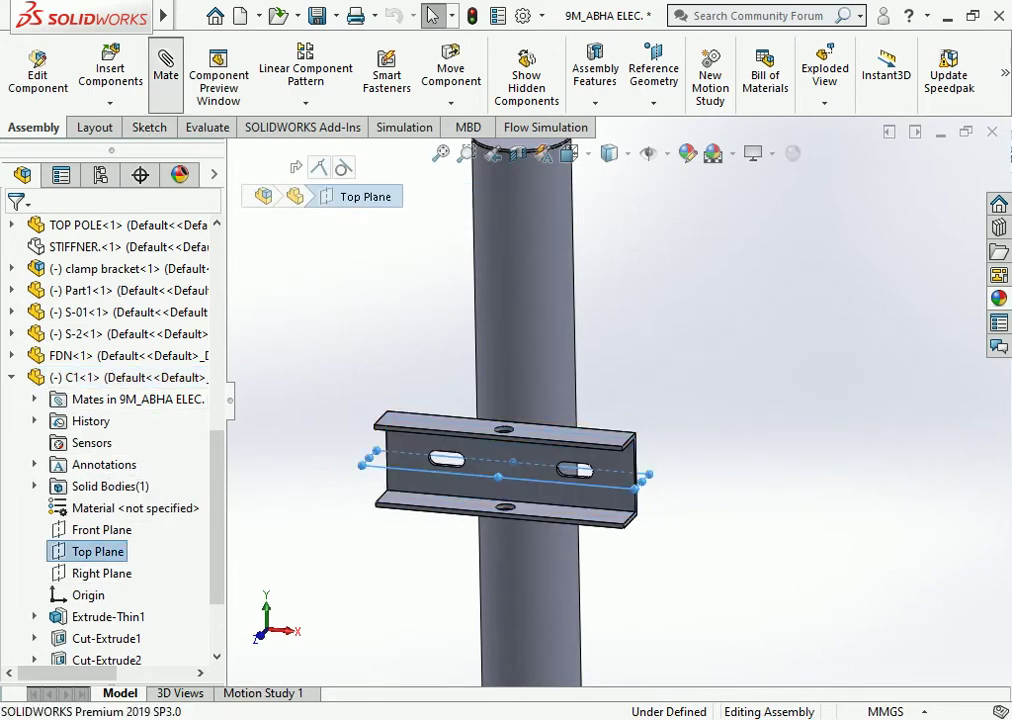
click(166, 65)
scroll(617, 398, up, 3)
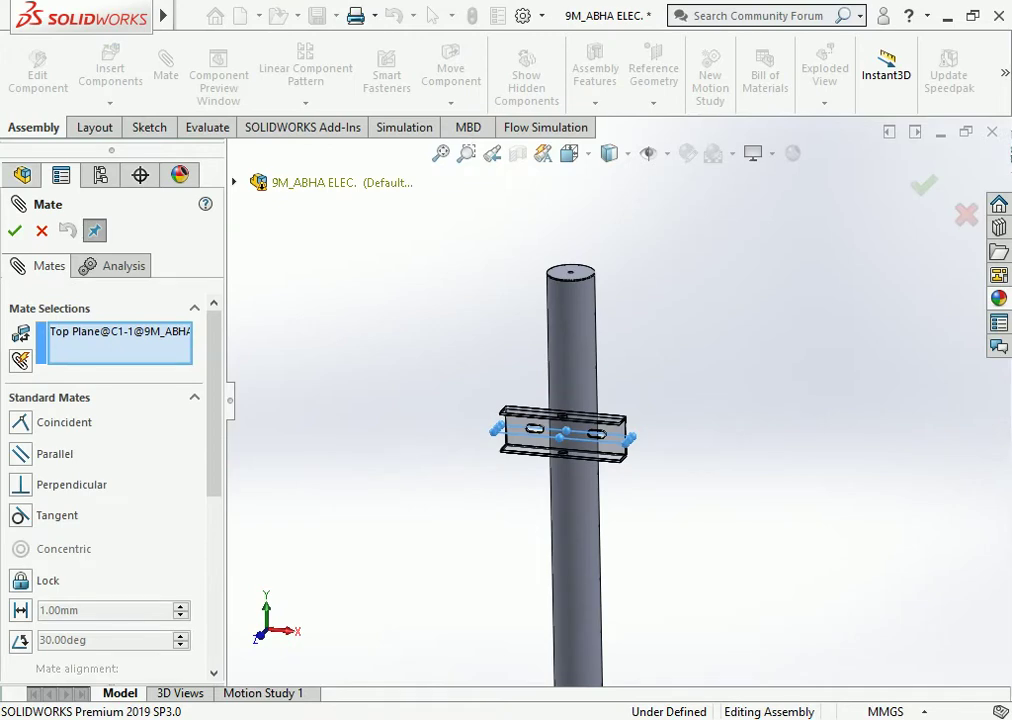
click(570, 272)
Make it a 103 mm distance mate, add it, and check the pole top.
click(702, 245)
text(10)
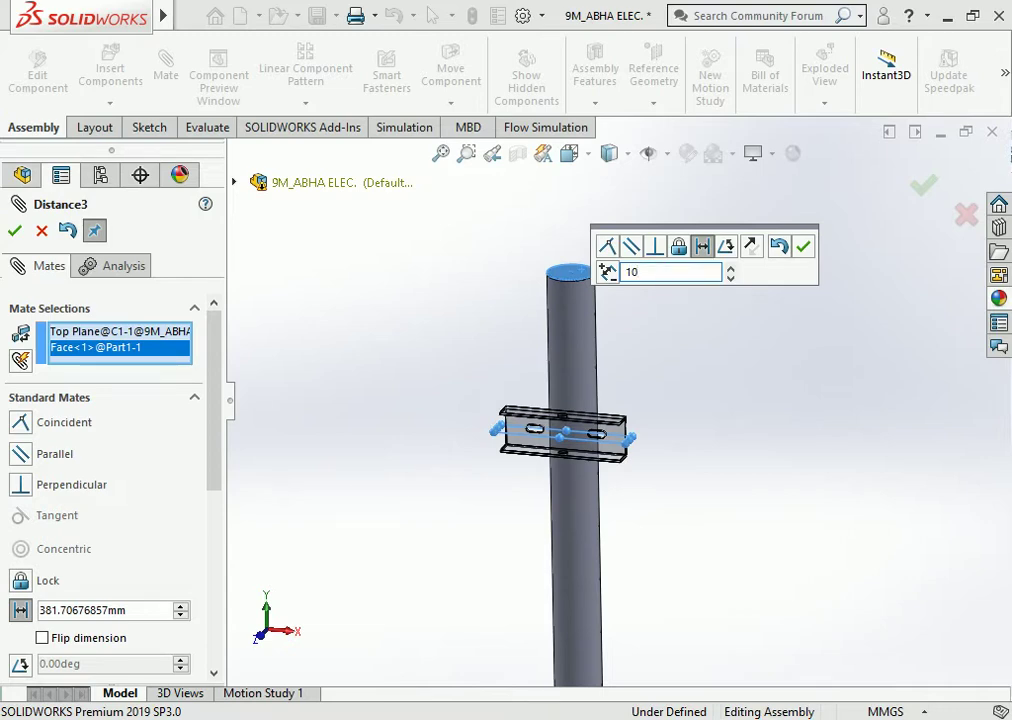
text(3)
key(Return)
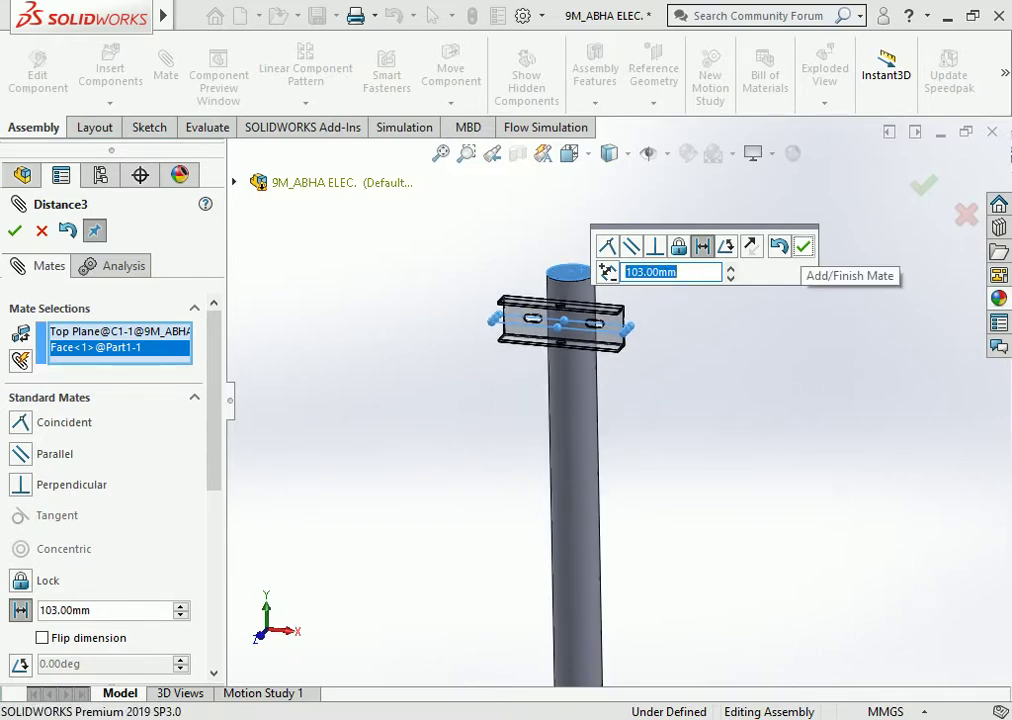
click(803, 246)
scroll(619, 382, up, 2)
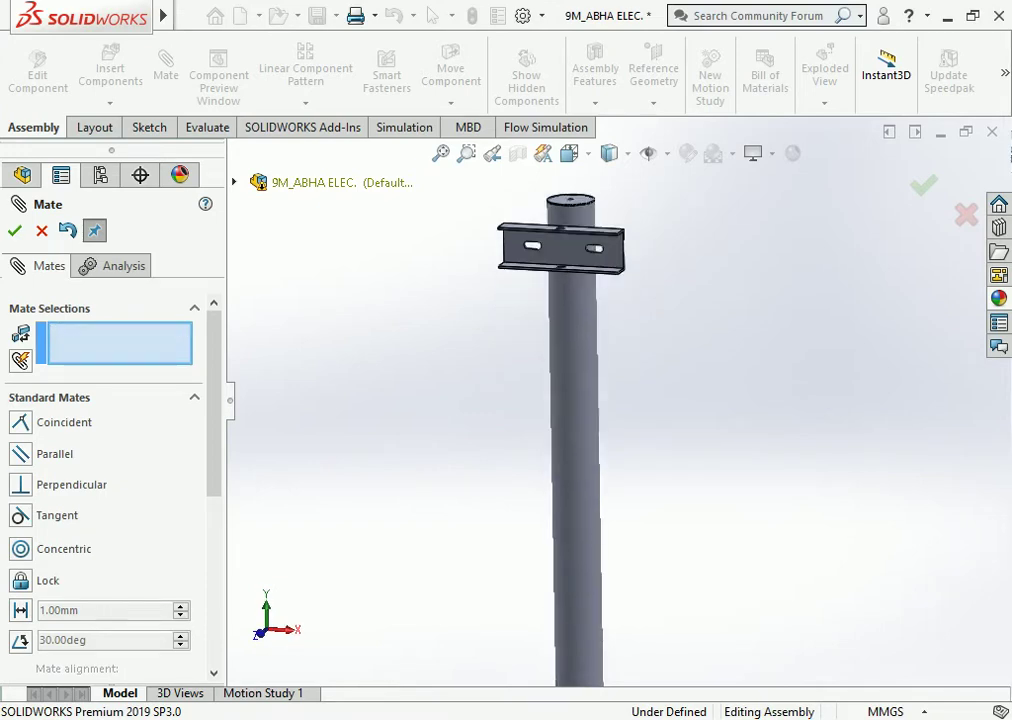
scroll(619, 382, up, 5)
scroll(619, 382, up, 4)
scroll(619, 382, up, 1)
middle_drag(611, 461, 611, 430)
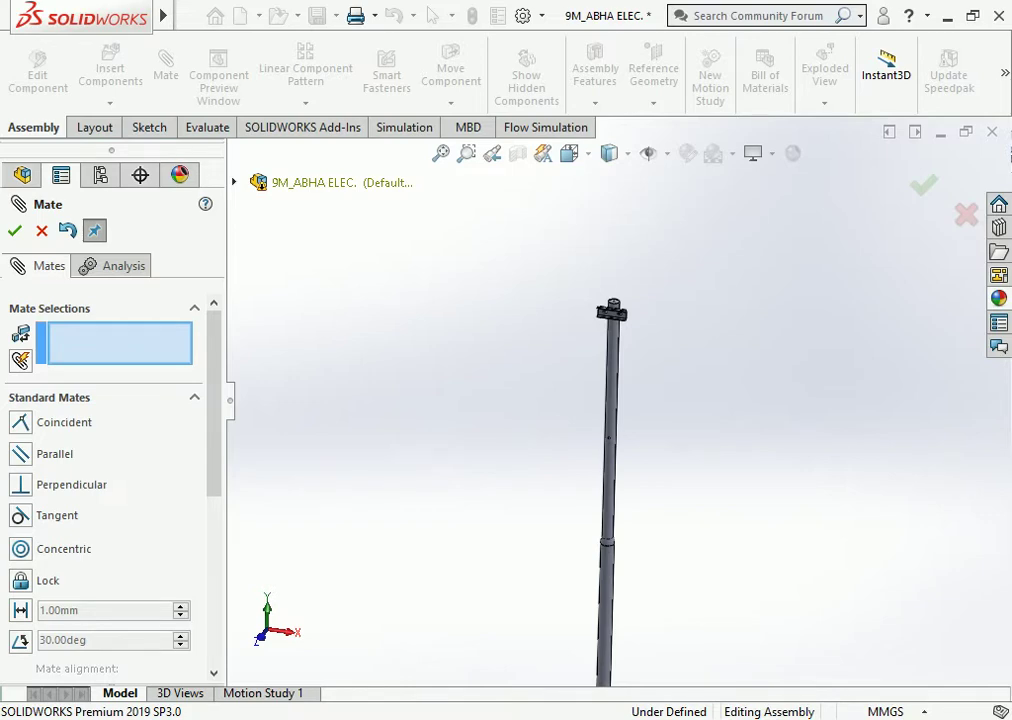
middle_drag(611, 450, 560, 430)
key(Escape)
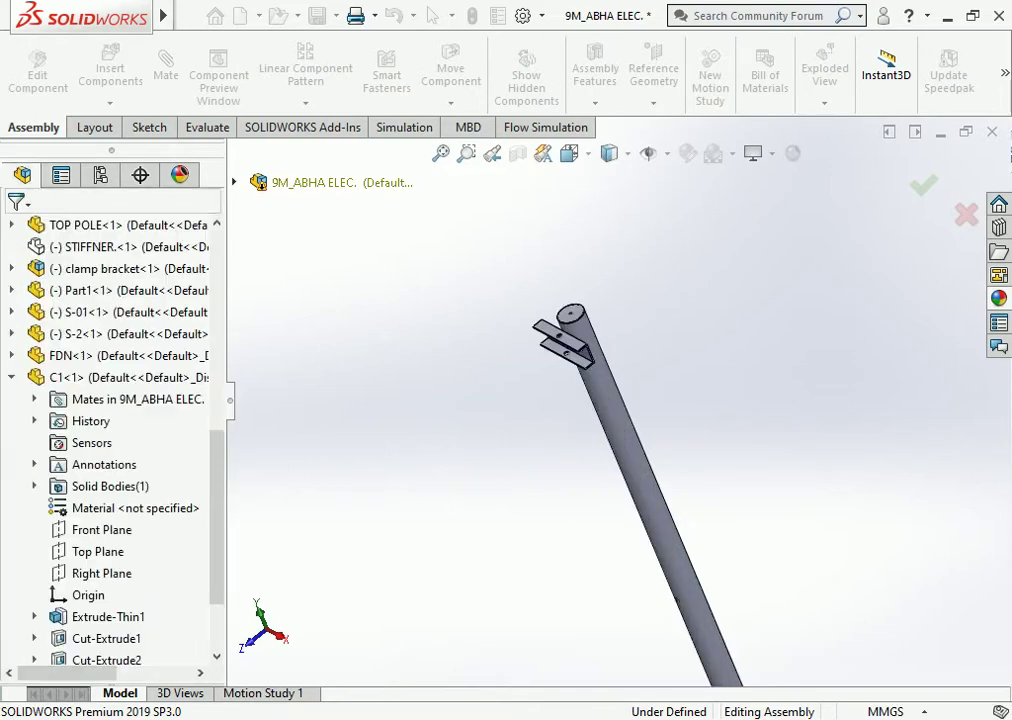
Insert the TC-2 clamp part, showing all file types, and place it beside the pole top.
click(110, 70)
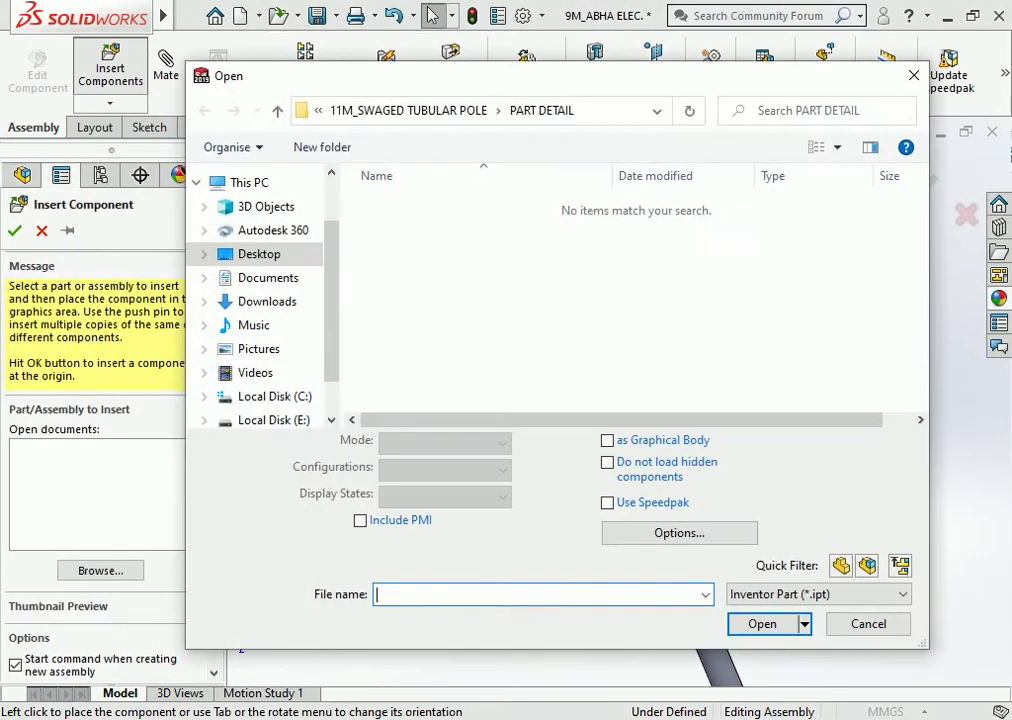
click(818, 594)
click(760, 574)
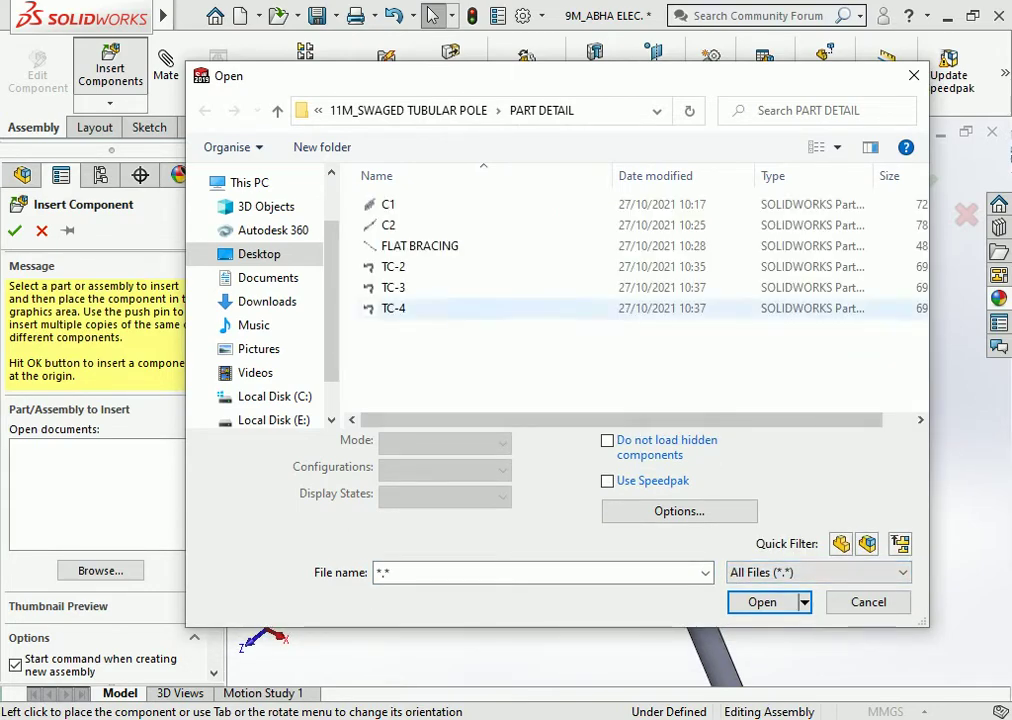
click(393, 266)
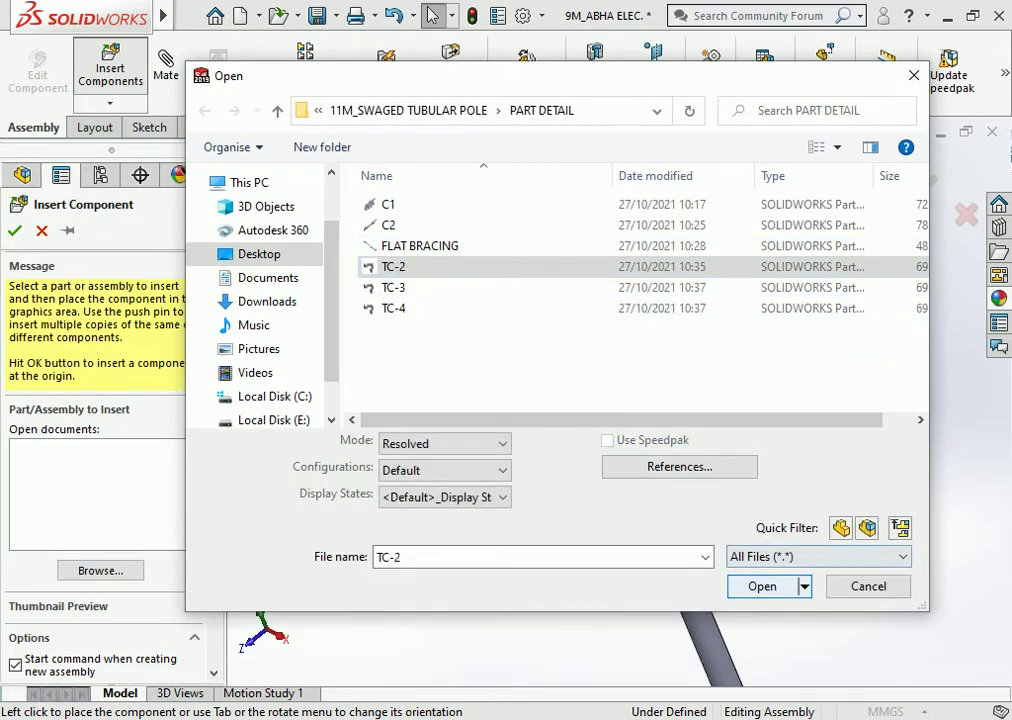
key(Return)
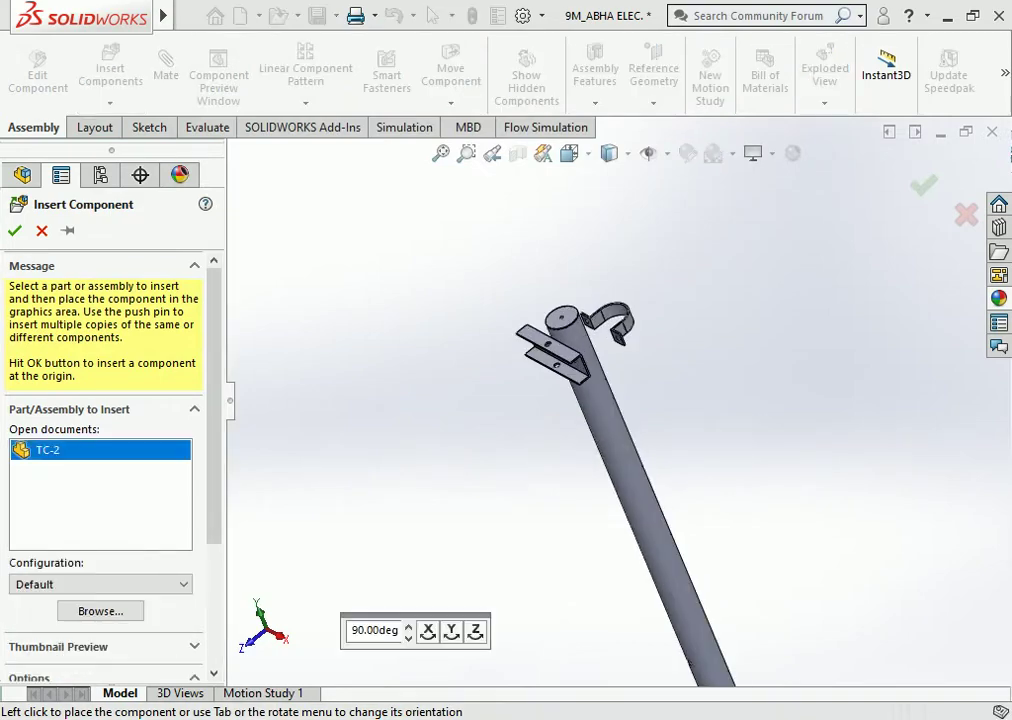
scroll(620, 300, down, 3)
click(616, 310)
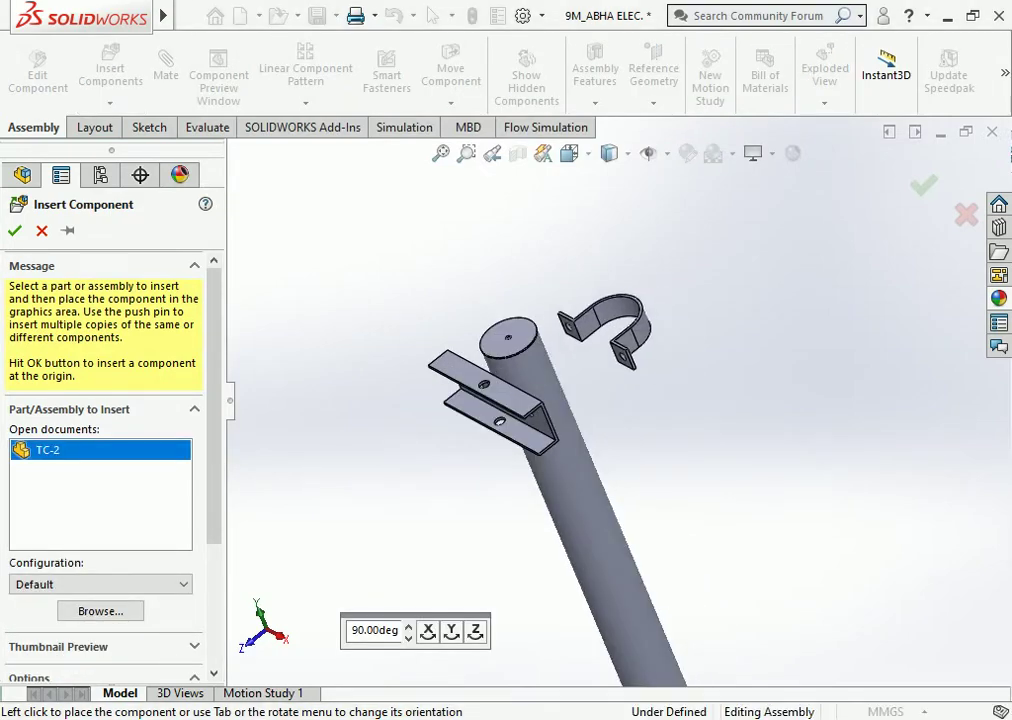
scroll(616, 308, down, 3)
Mate the TC-2 clamp concentric with the pole's outer cylindrical face.
click(466, 436)
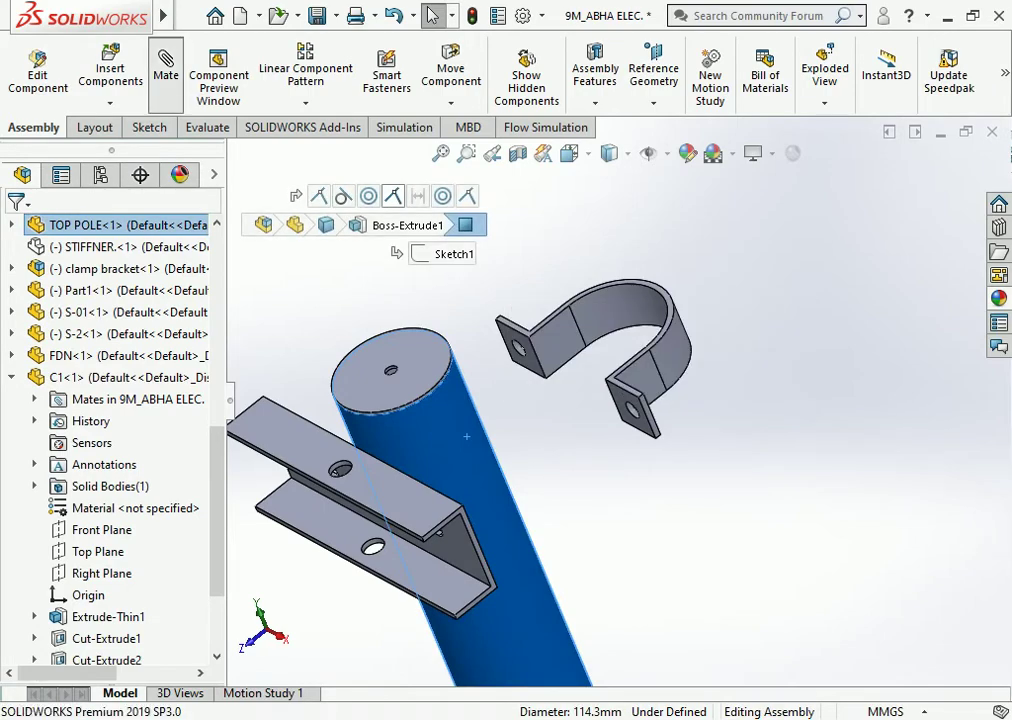
click(625, 260)
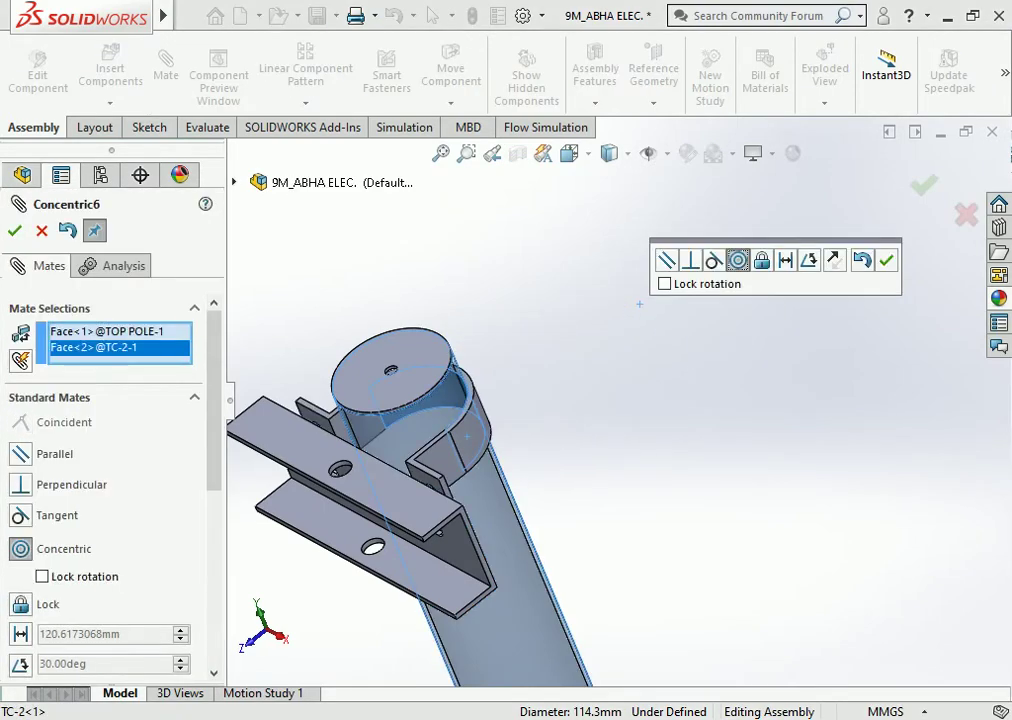
key(Return)
Try a mate on the clamp's top edge, then cancel the unfinished mate.
mouse_move(639, 302)
middle_down()
mouse_move(428, 428)
mouse_move(411, 535)
middle_up()
scroll(420, 440, down, 3)
scroll(410, 455, down, 2)
middle_drag(410, 455, 410, 465)
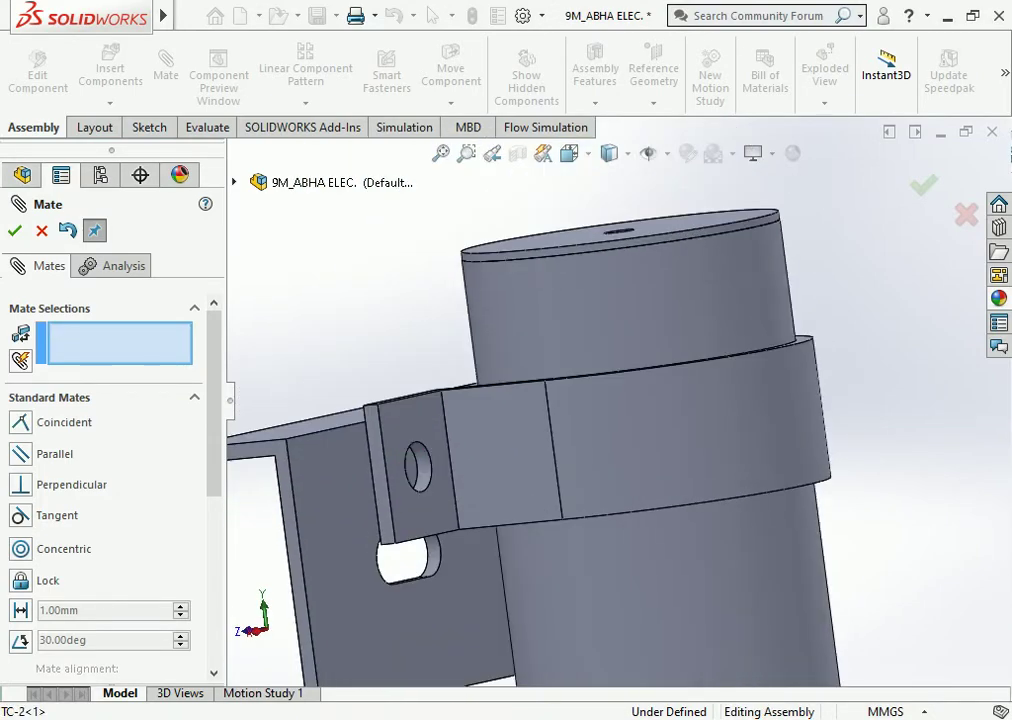
click(410, 396)
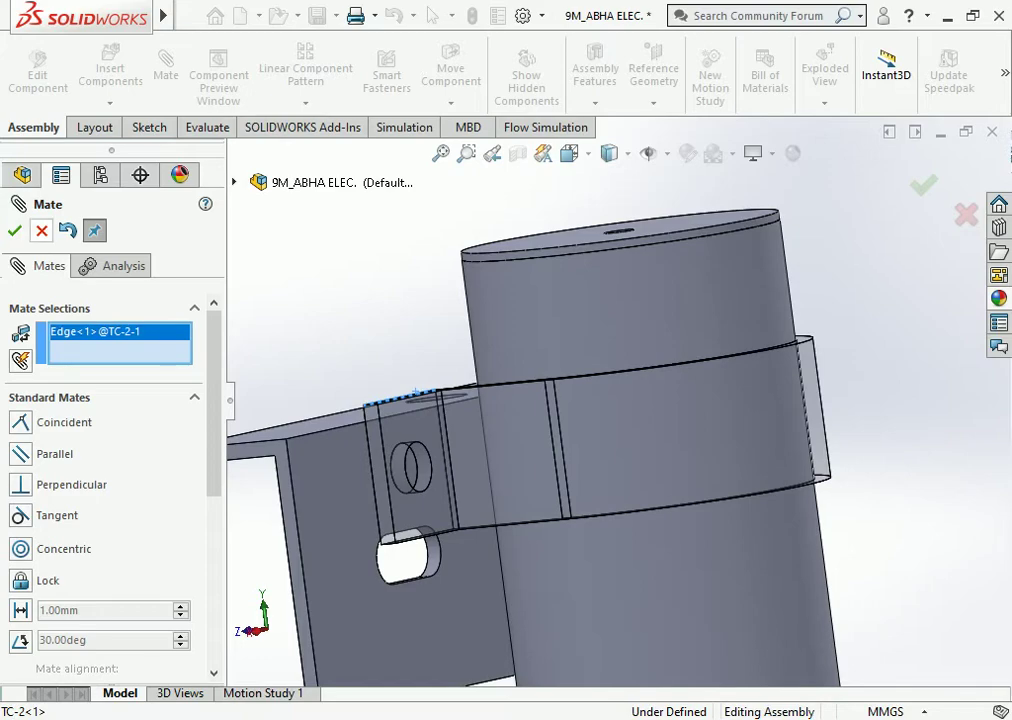
click(41, 231)
Select the C1 bracket's top and front faces together with the clamp's thin faces.
middle_drag(460, 390, 470, 430)
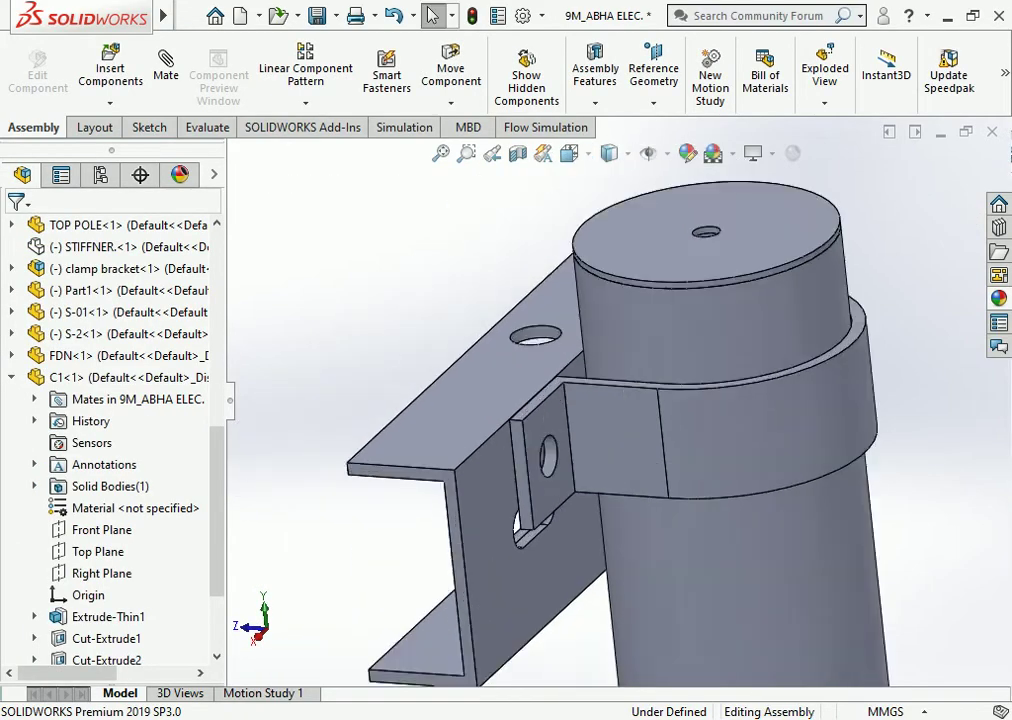
scroll(470, 430, up, 3)
click(497, 428)
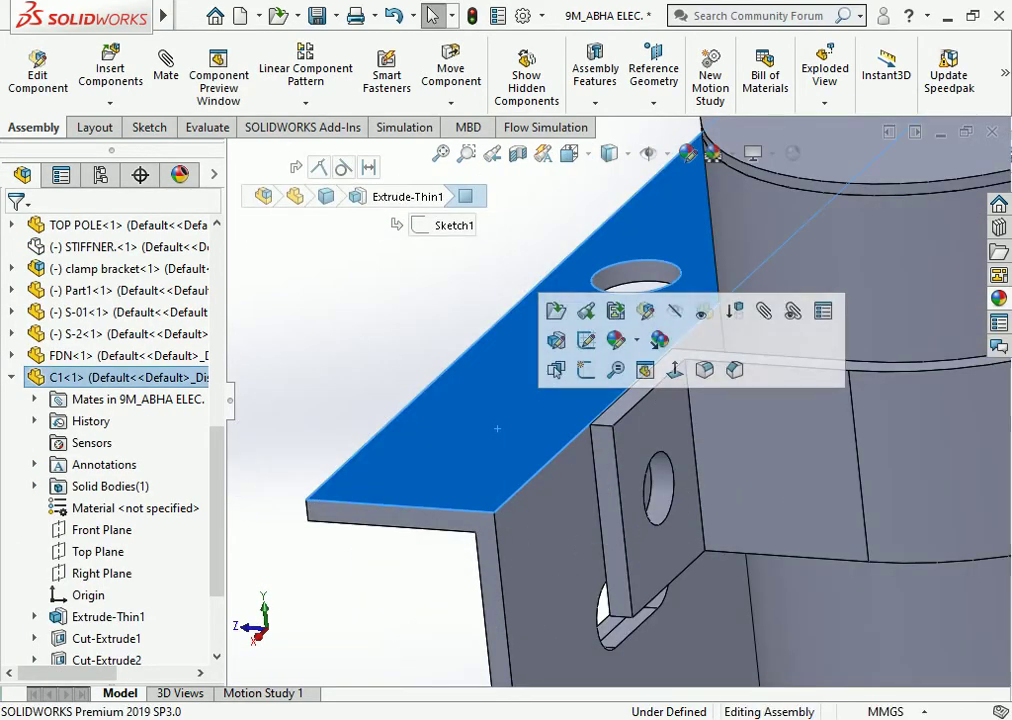
ctrl+click(614, 415)
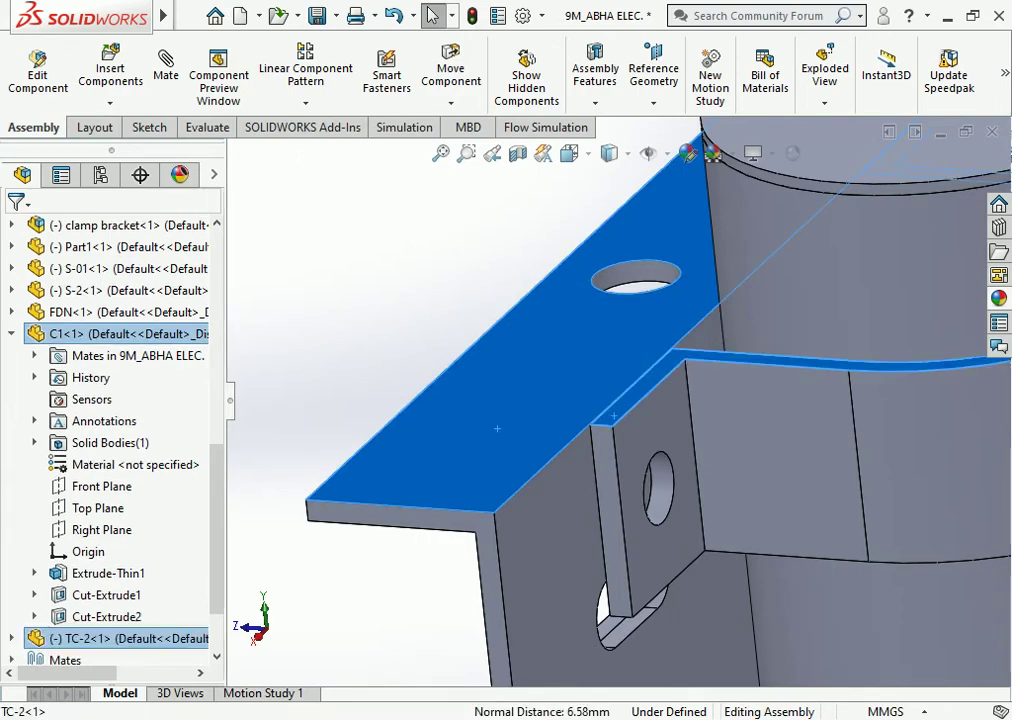
scroll(600, 400, down, 5)
middle_drag(560, 420, 540, 460)
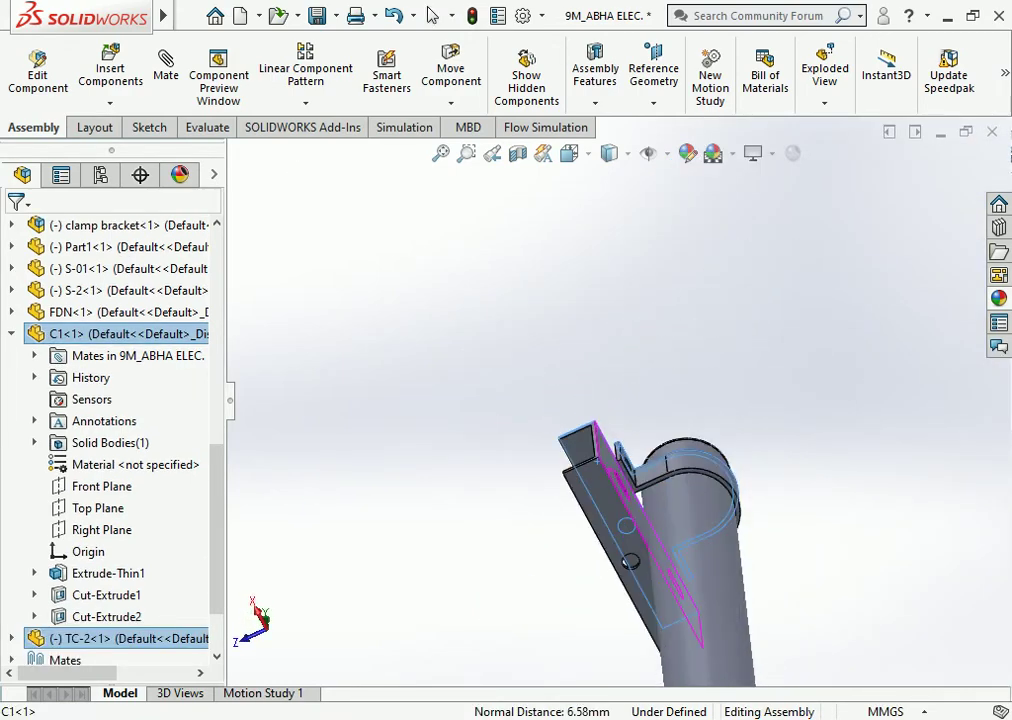
scroll(540, 460, up, 4)
scroll(588, 522, down, 5)
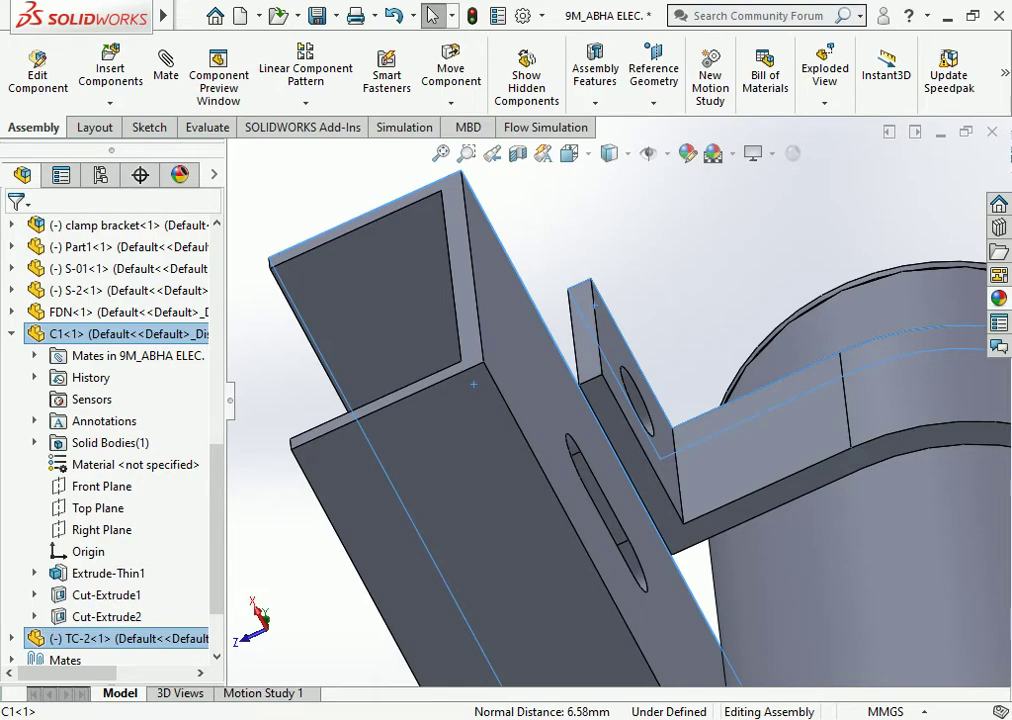
click(607, 411)
ctrl+click(478, 485)
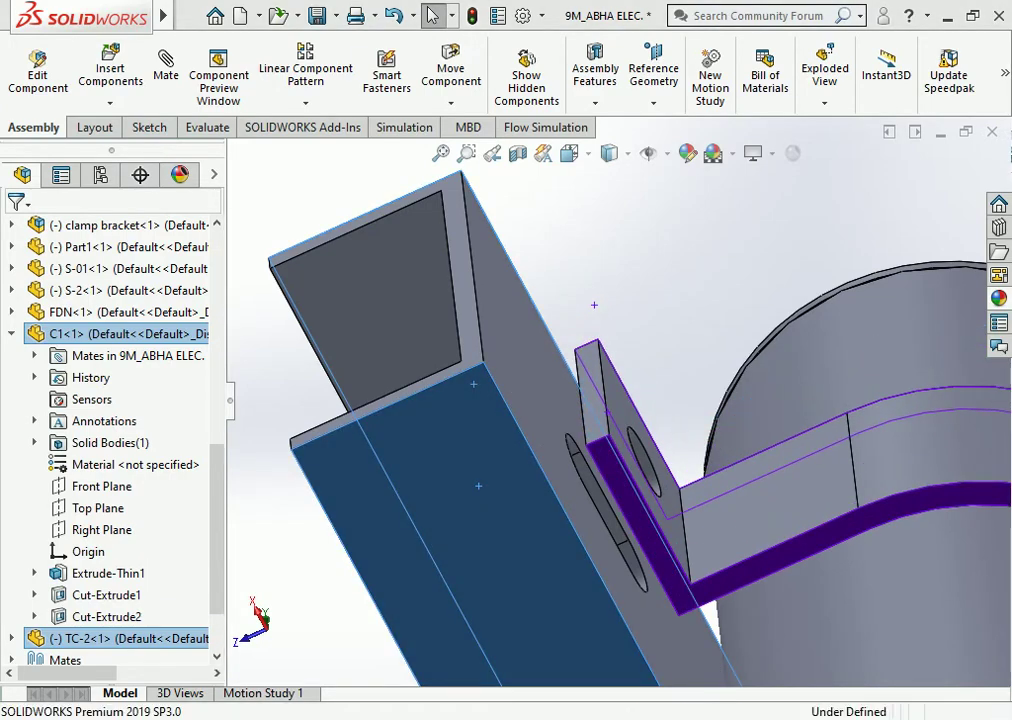
Rotate to an isometric view so the whole pole stands nearly upright.
middle_drag(478, 485, 640, 430)
key(Up)
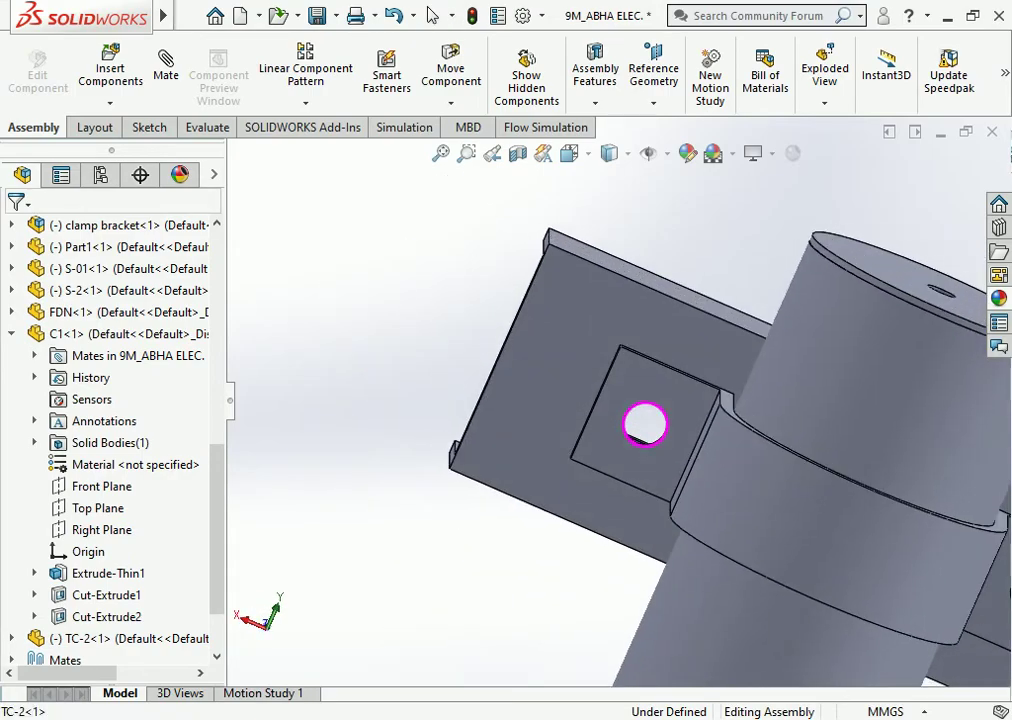
key(Up)
key(Up)
key(Up)
mouse_move(645, 428)
middle_down()
mouse_move(540, 255)
mouse_move(638, 310)
middle_up()
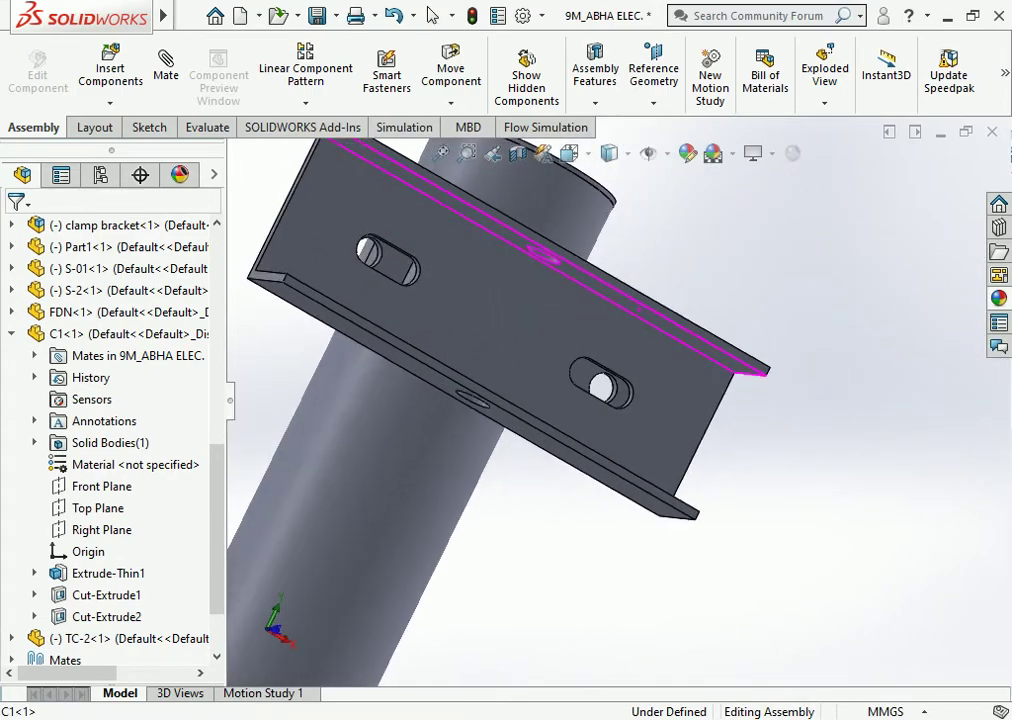
key(ctrl+7)
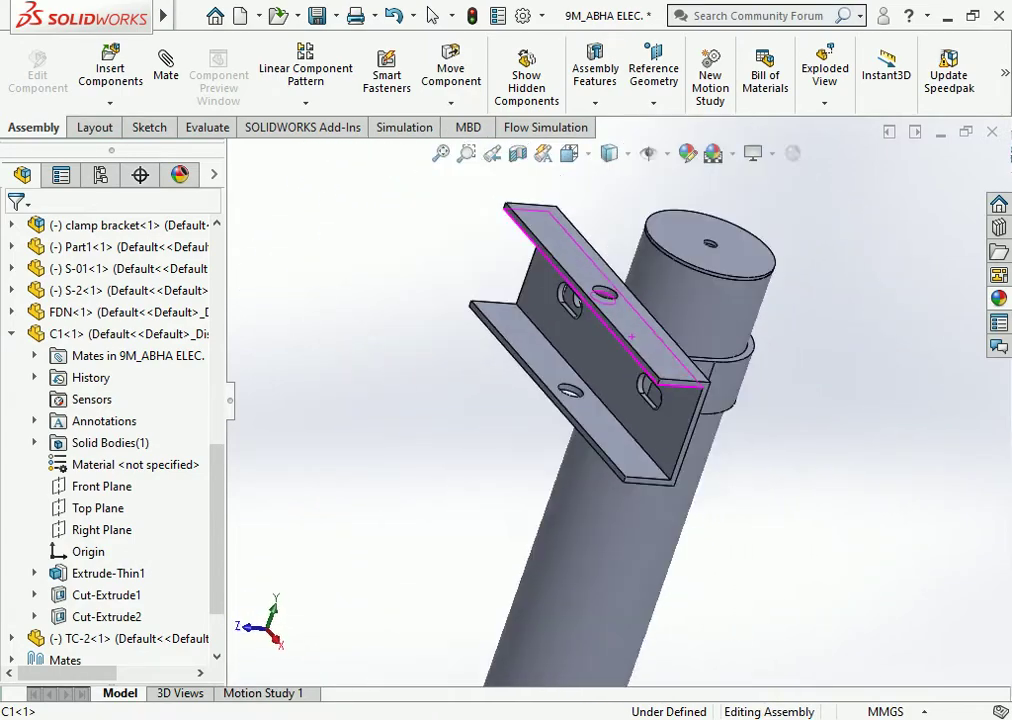
scroll(606, 423, up, 2)
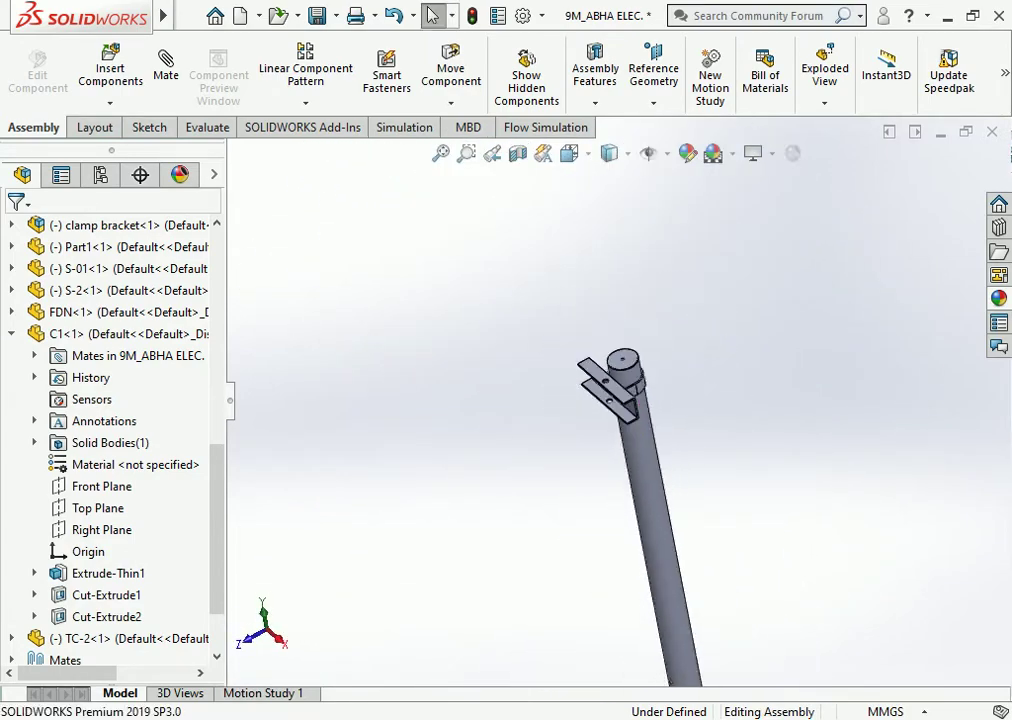
scroll(606, 423, up, 2)
scroll(606, 423, up, 2)
scroll(606, 423, up, 1)
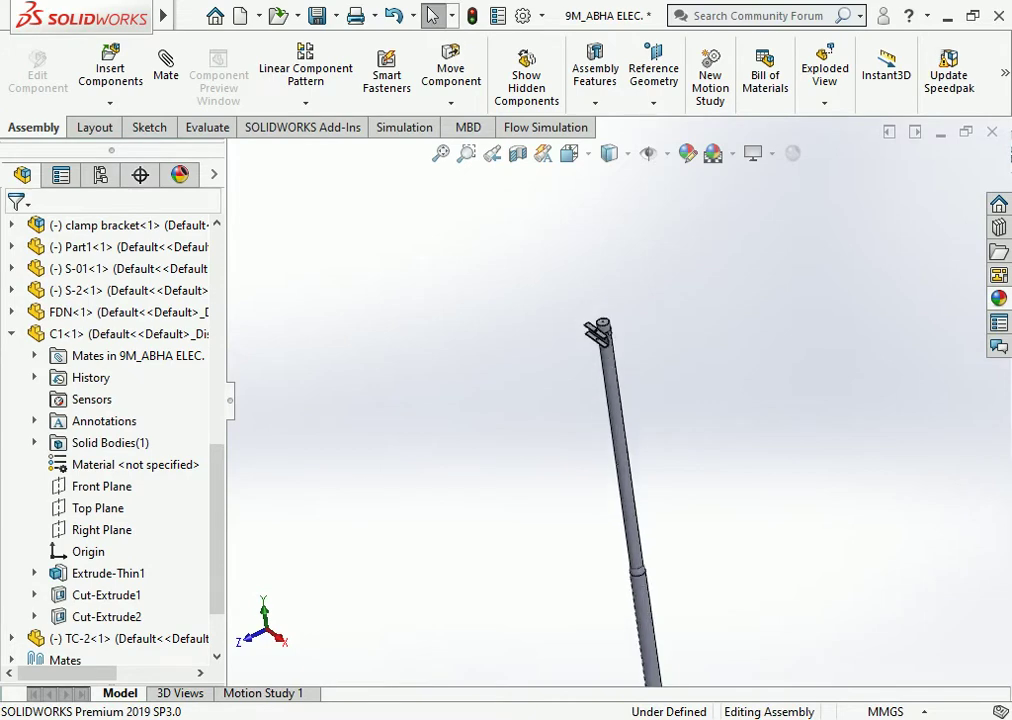
middle_drag(606, 450, 638, 436)
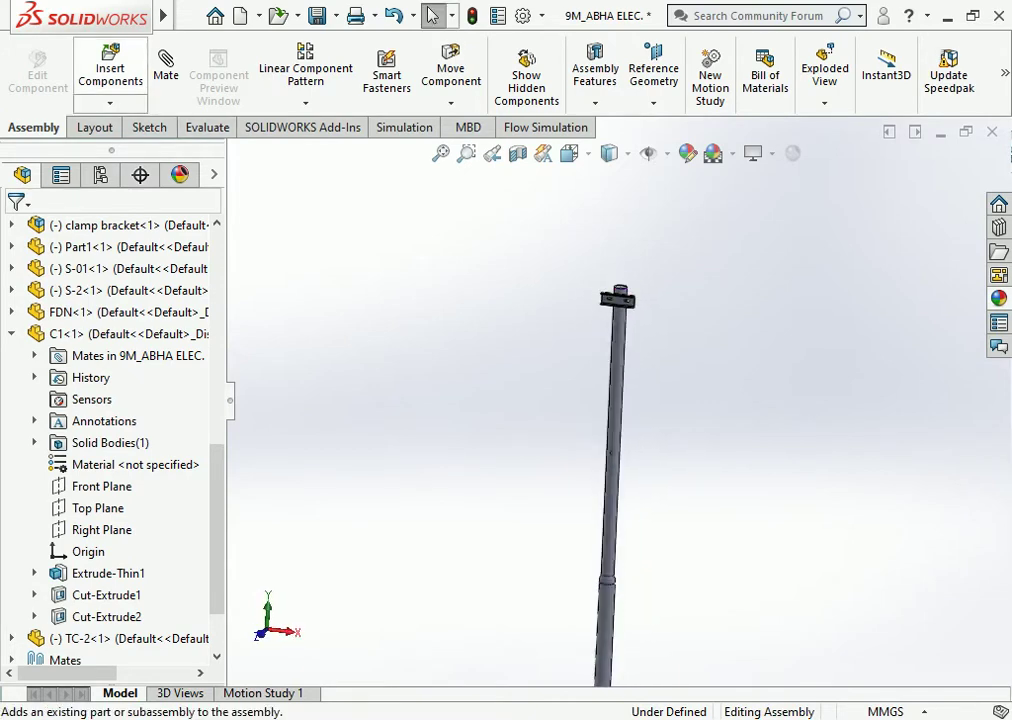
Insert the C2 cross-arm part, listing All Files, and place it beside the pole.
click(110, 70)
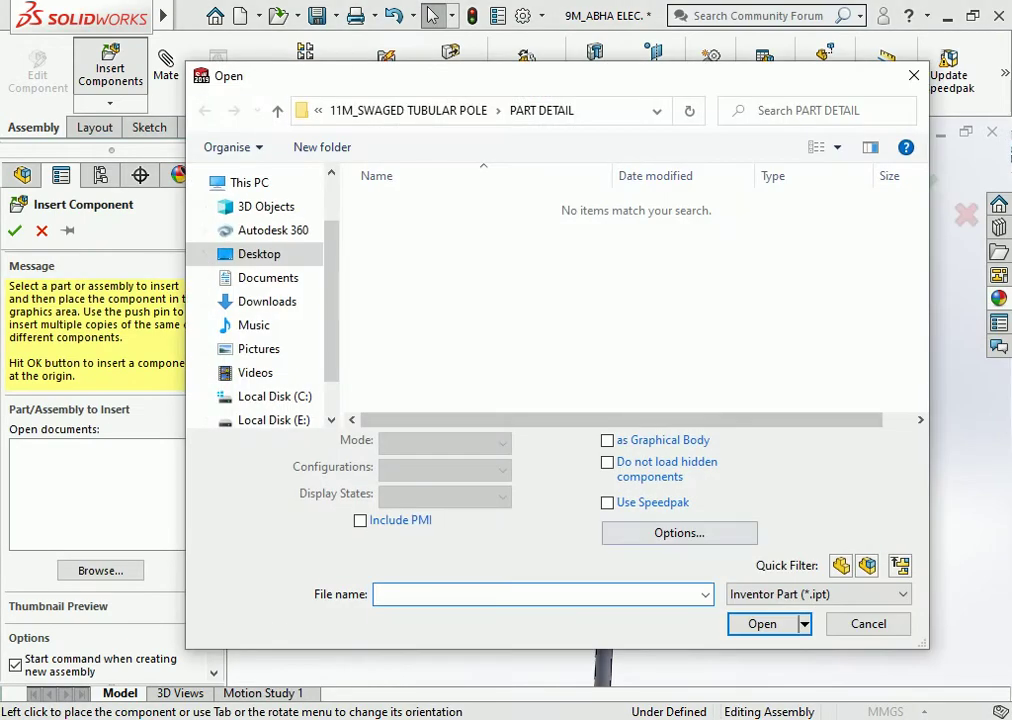
click(818, 594)
click(779, 571)
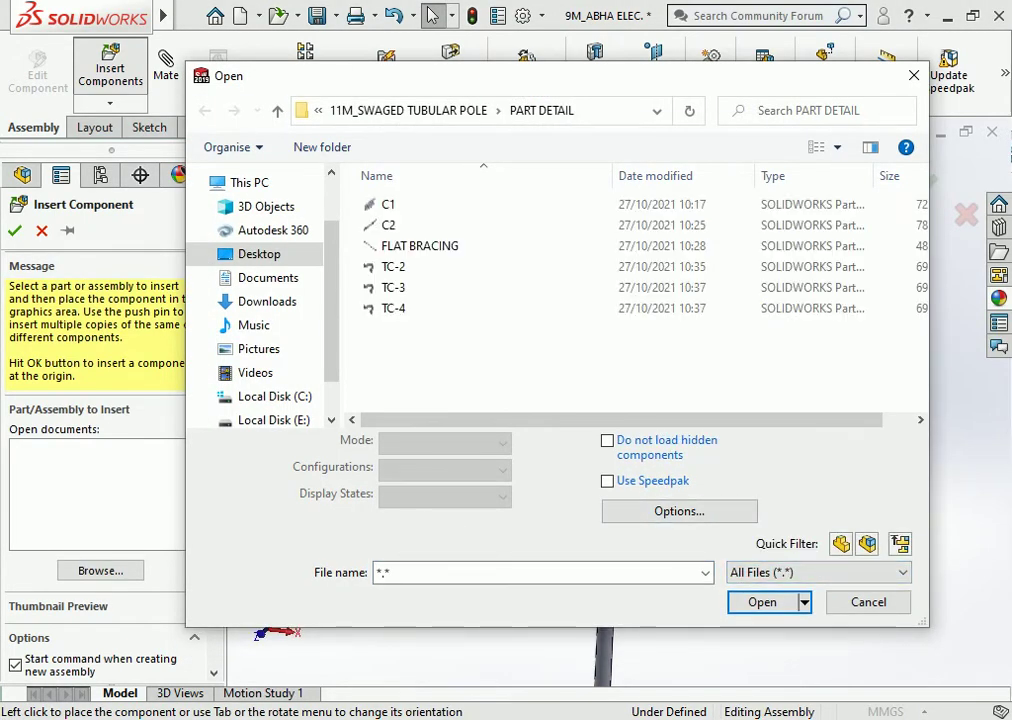
click(388, 225)
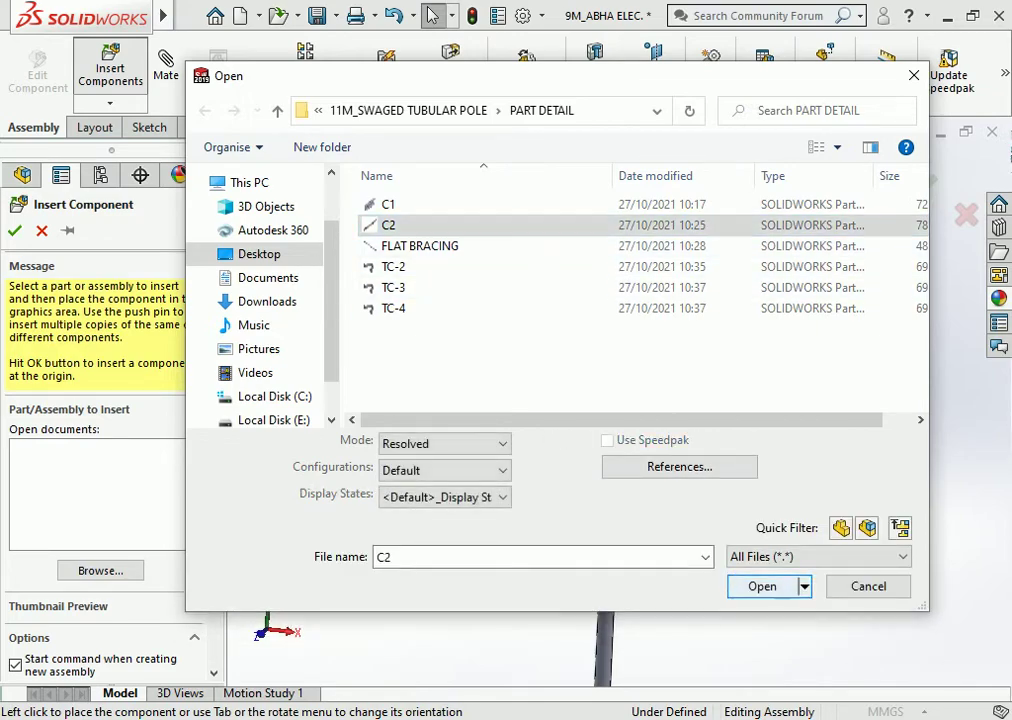
click(762, 586)
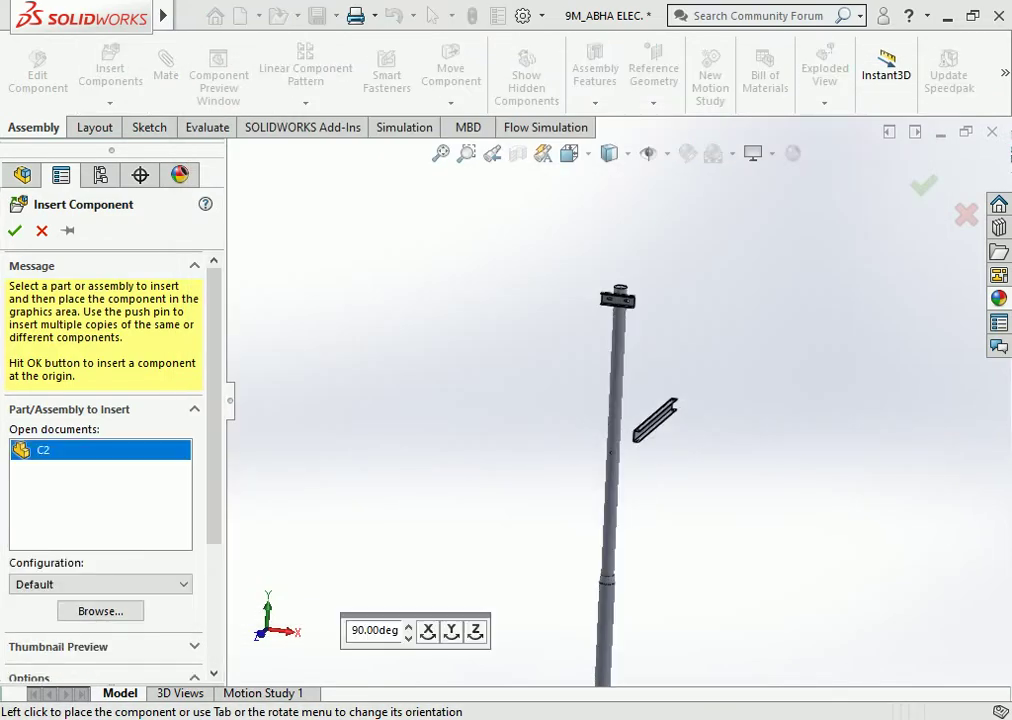
click(655, 420)
Drag C2 horizontal across the mast below its top, then orbit to check it.
scroll(662, 425, down, 5)
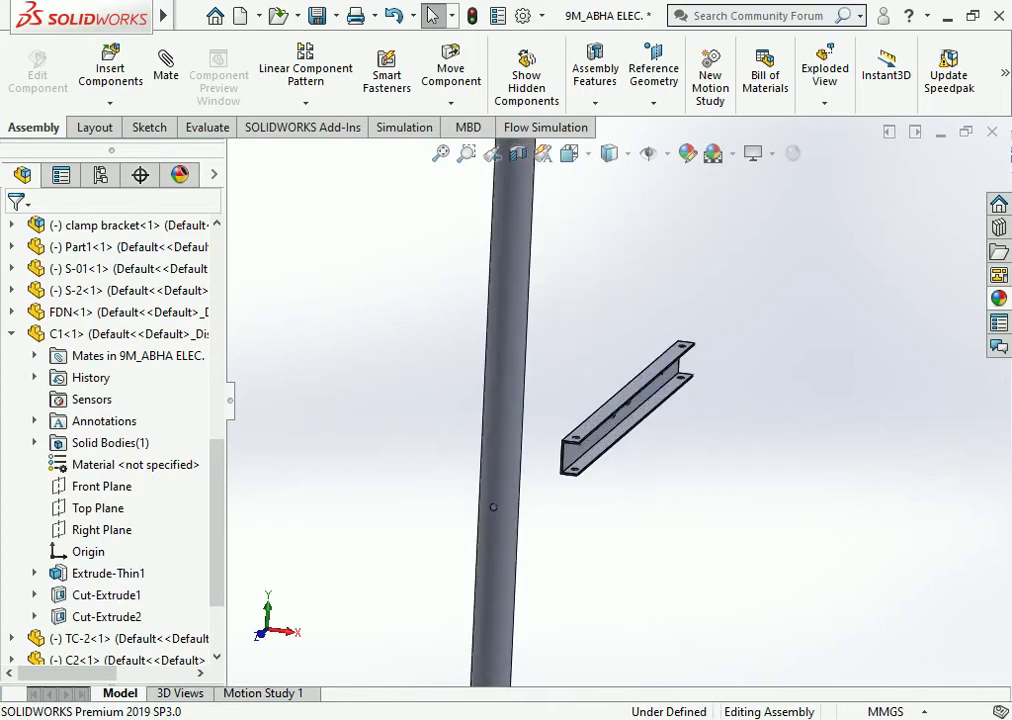
mouse_move(628, 408)
right_down()
mouse_move(600, 410)
mouse_move(643, 405)
right_up()
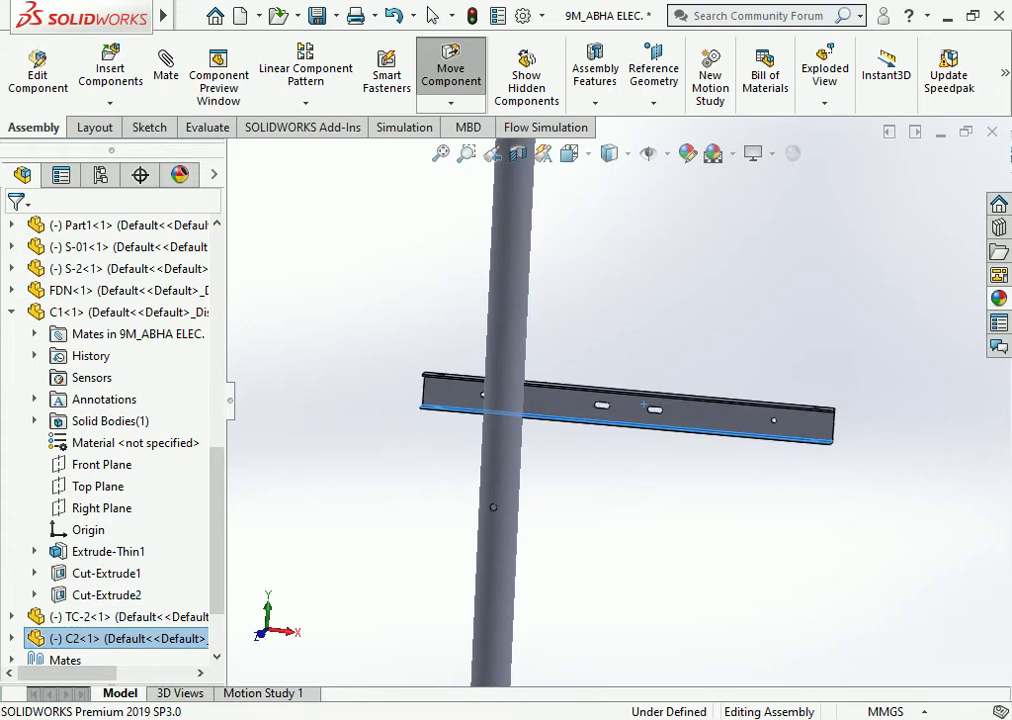
click(643, 405)
key(Escape)
scroll(620, 402, up, 3)
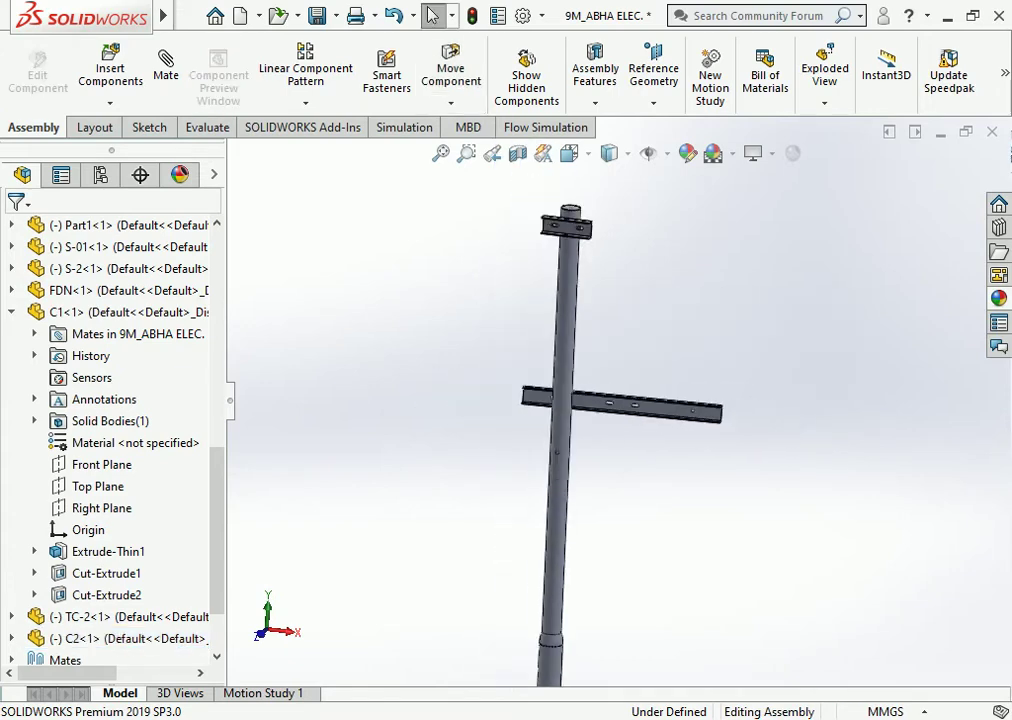
middle_drag(620, 402, 660, 403)
scroll(660, 403, down, 2)
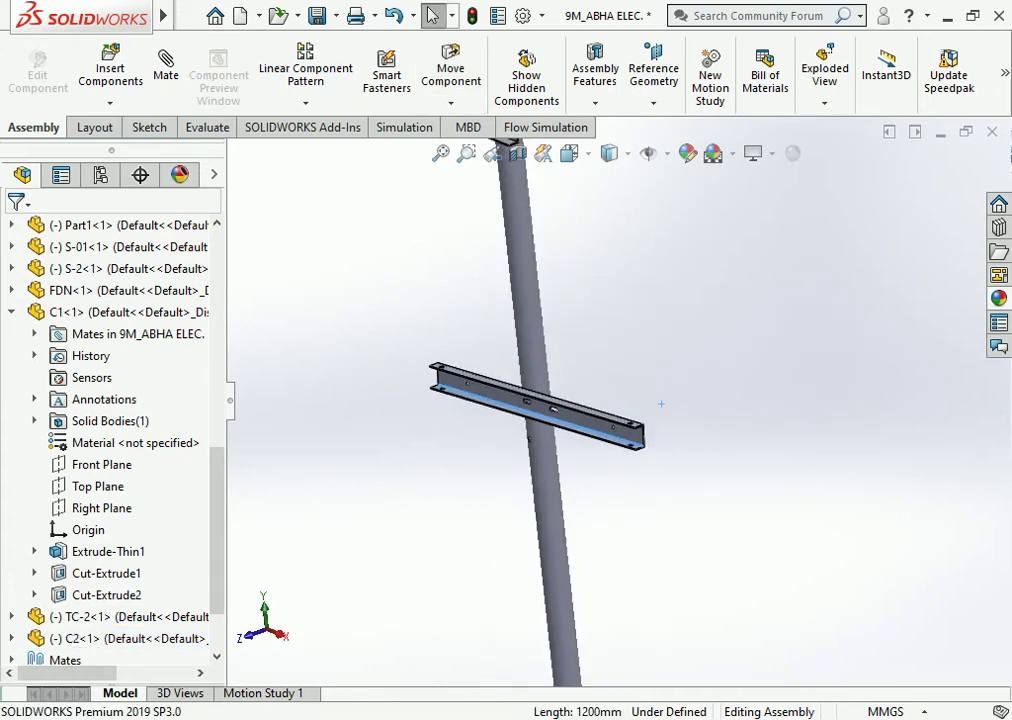
scroll(660, 403, up, 2)
middle_drag(660, 403, 577, 362)
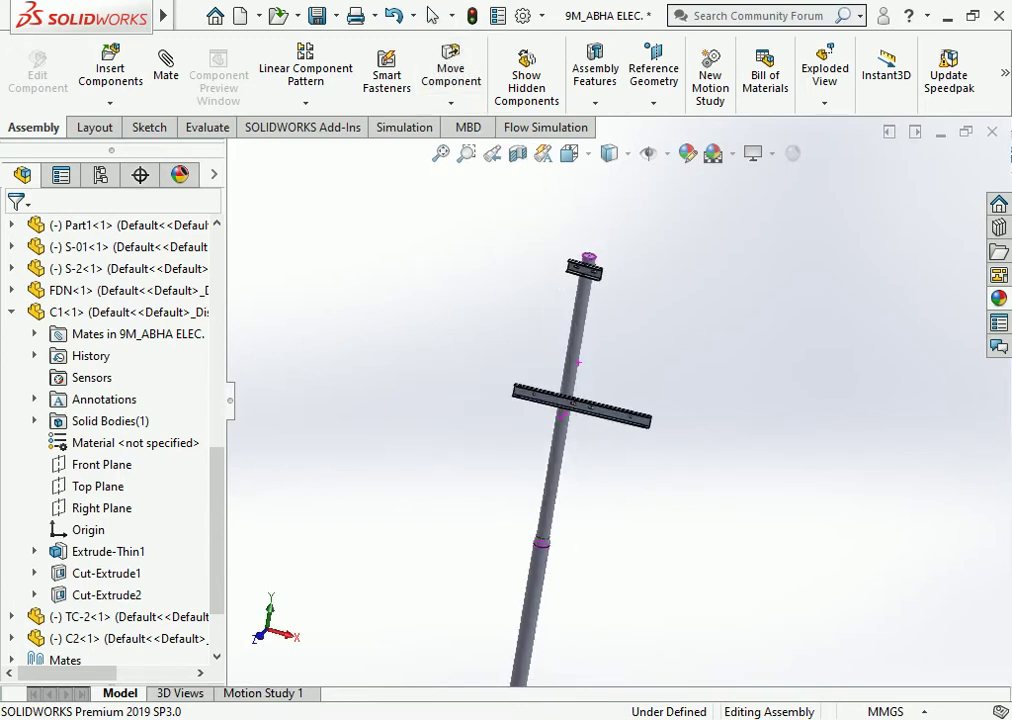
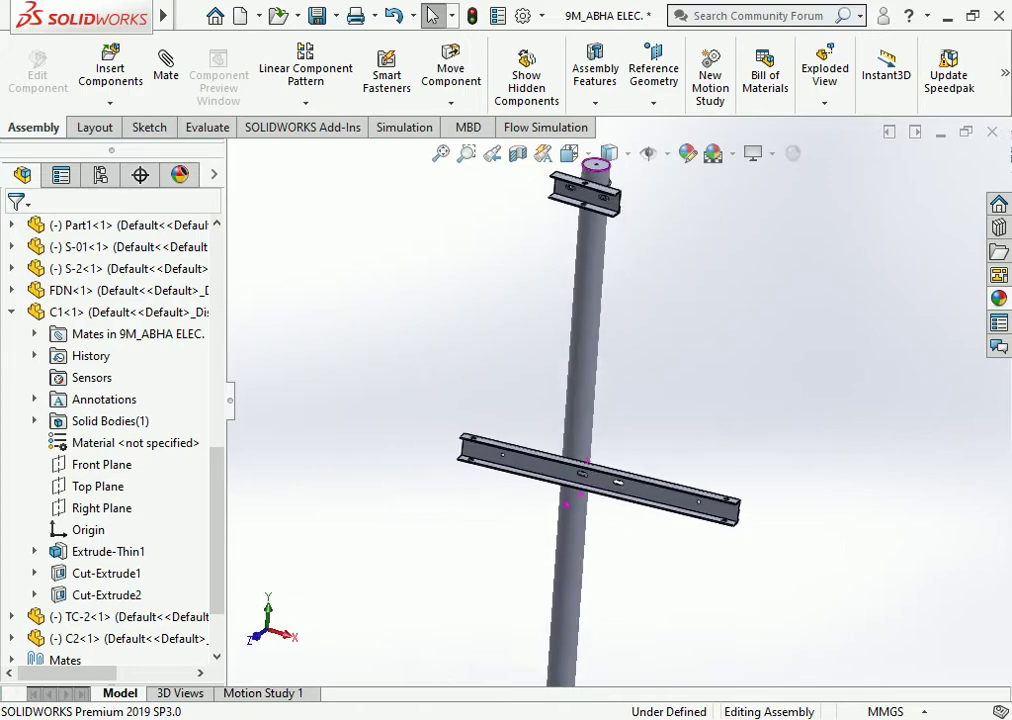
Add a Tangent mate between the top pole's cylindrical face and the C2 channel face.
click(572, 424)
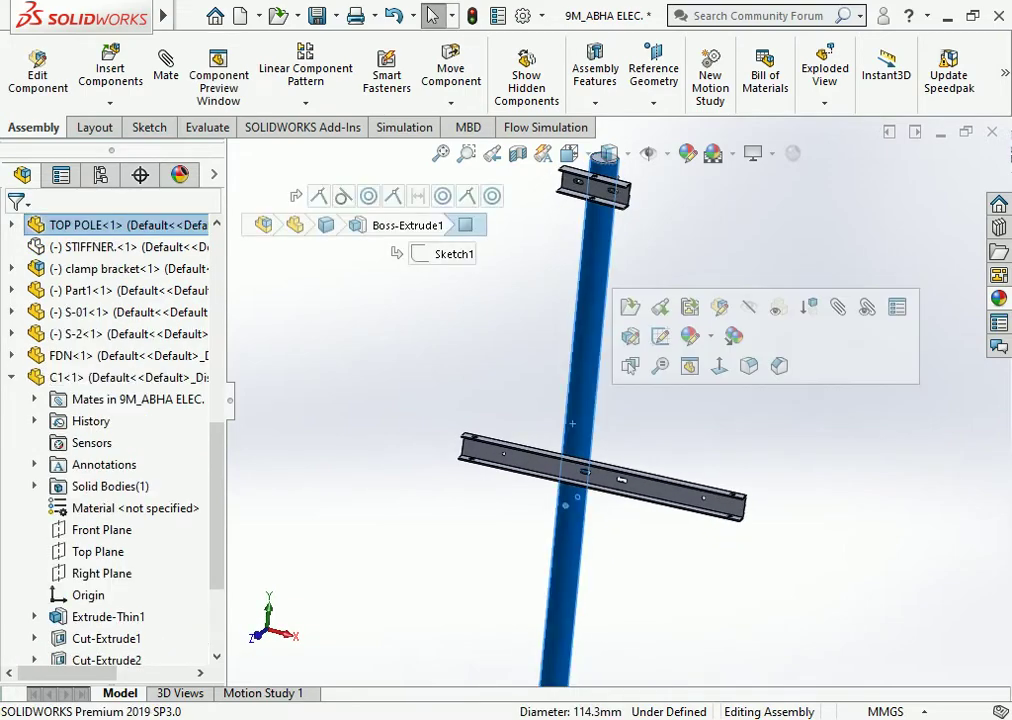
click(166, 68)
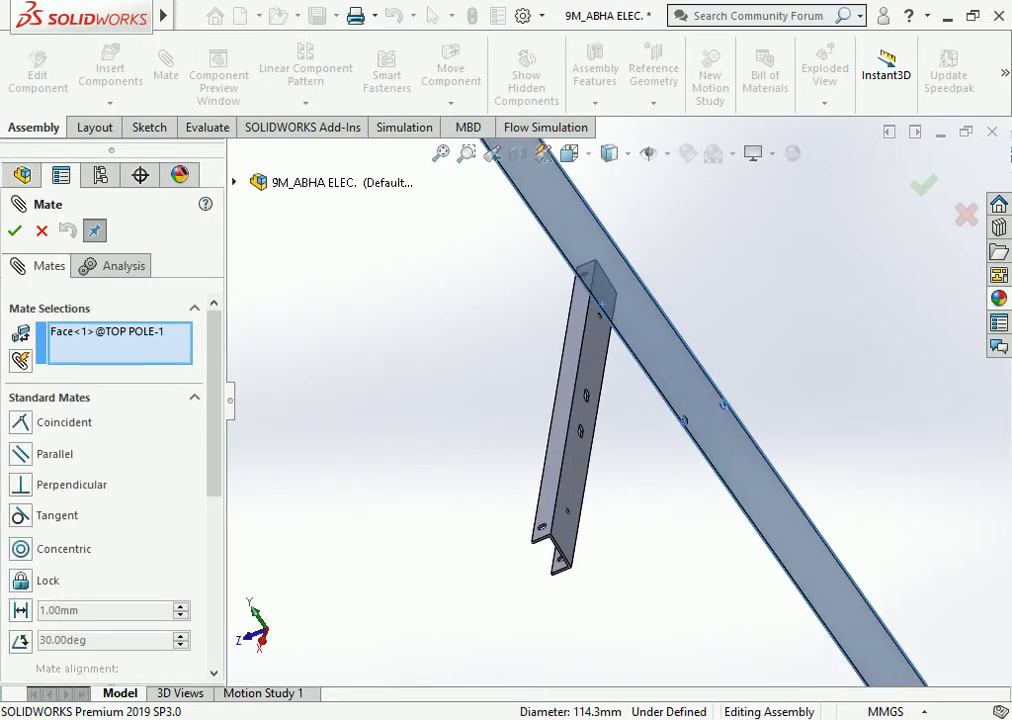
click(575, 440)
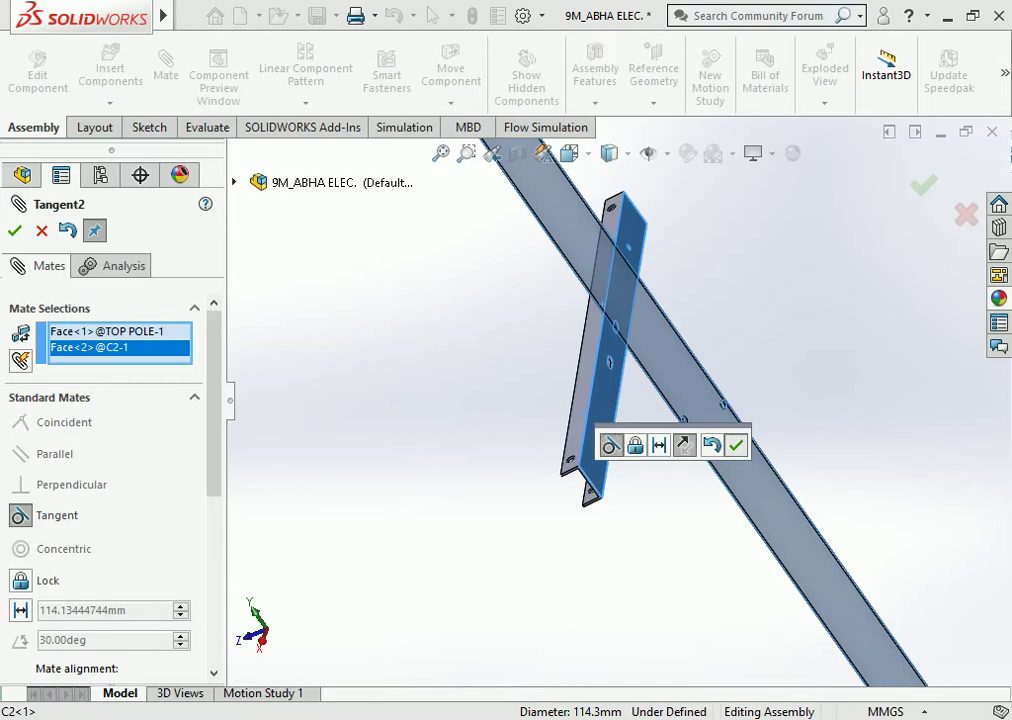
click(736, 445)
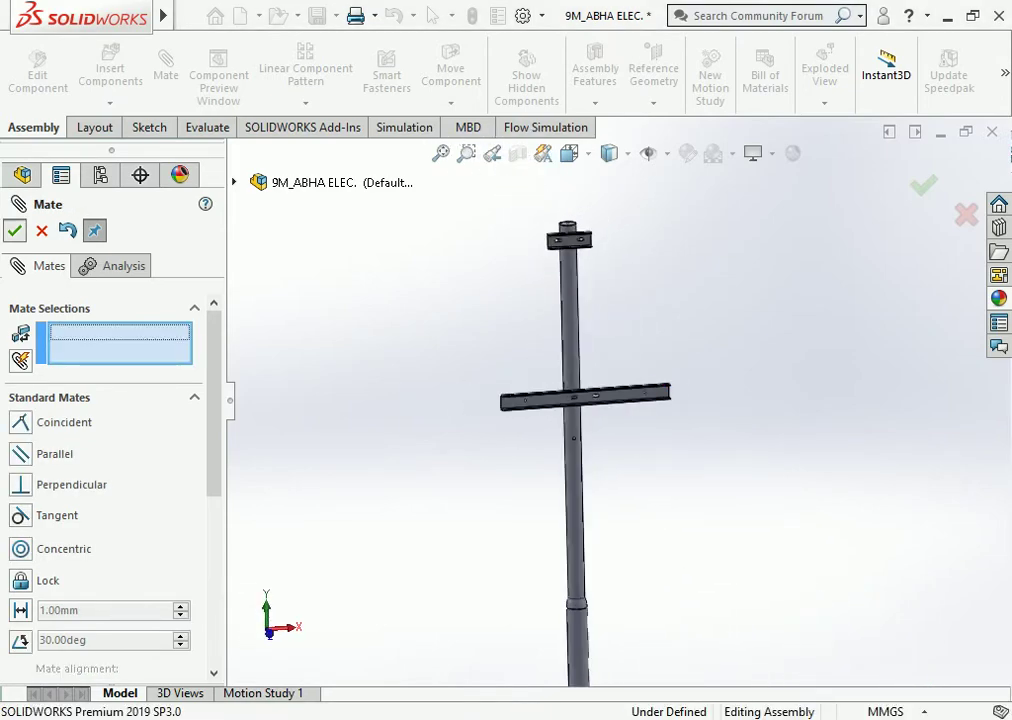
key(Escape)
scroll(587, 226, down, 3)
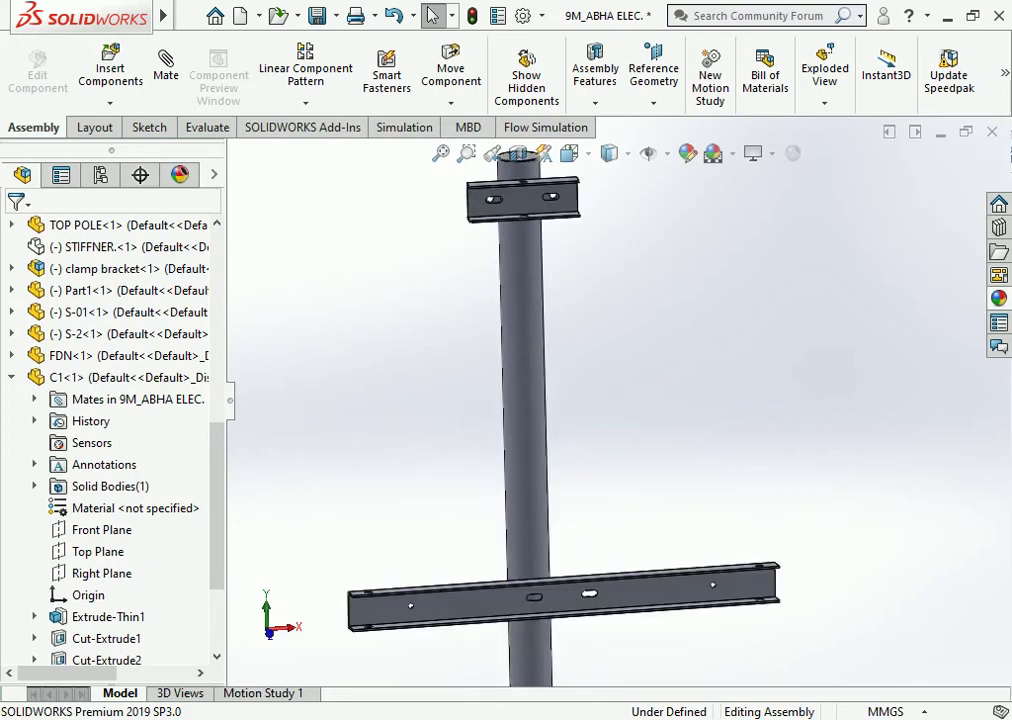
Add a flipped 1000 mm Distance mate between C1's Top Plane and C2's Top Plane.
click(535, 198)
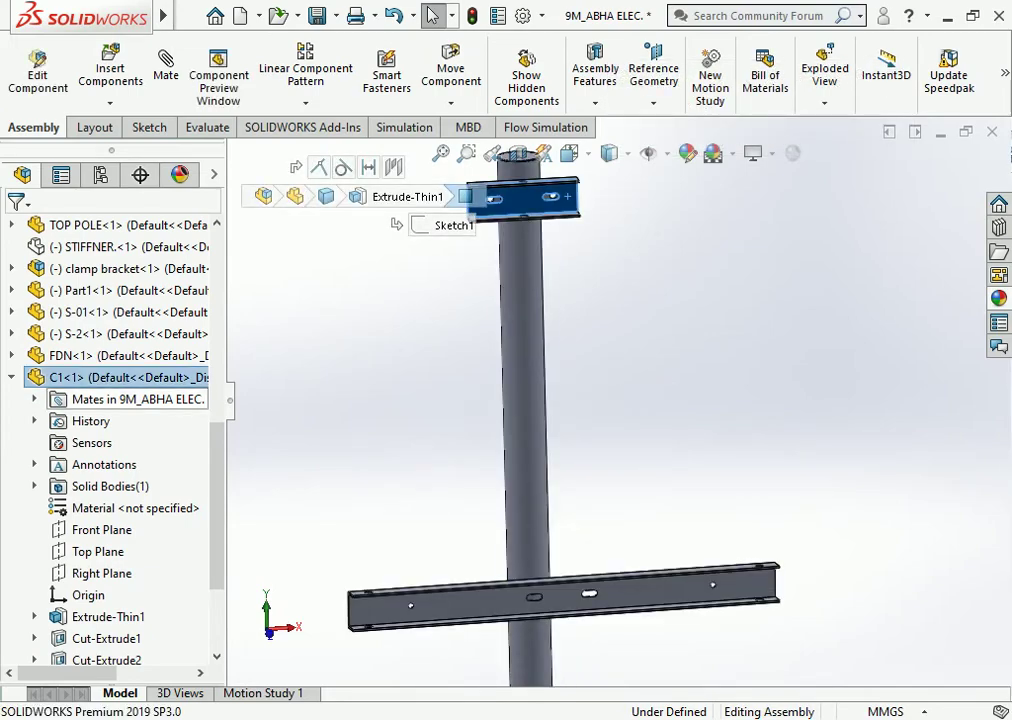
click(97, 551)
scroll(598, 400, up, 2)
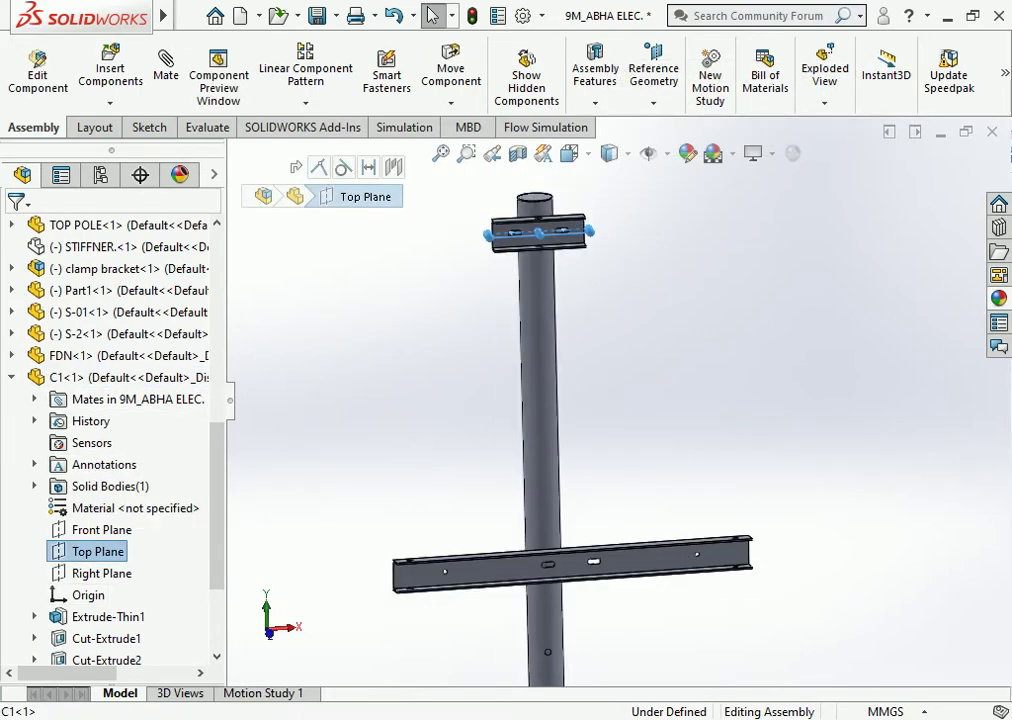
click(166, 70)
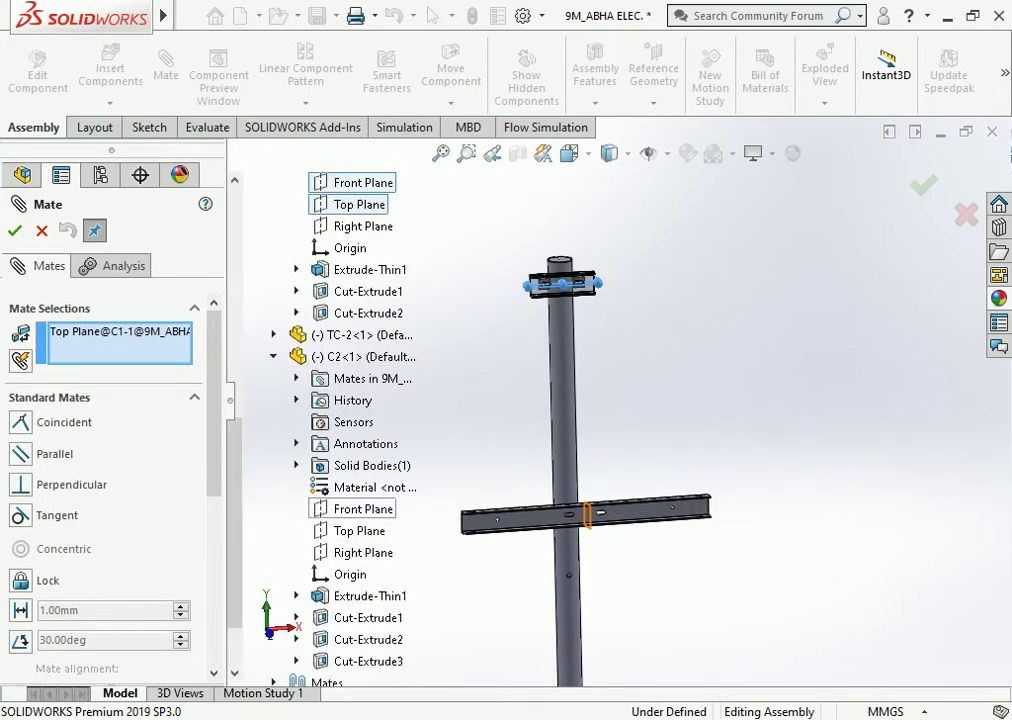
click(359, 530)
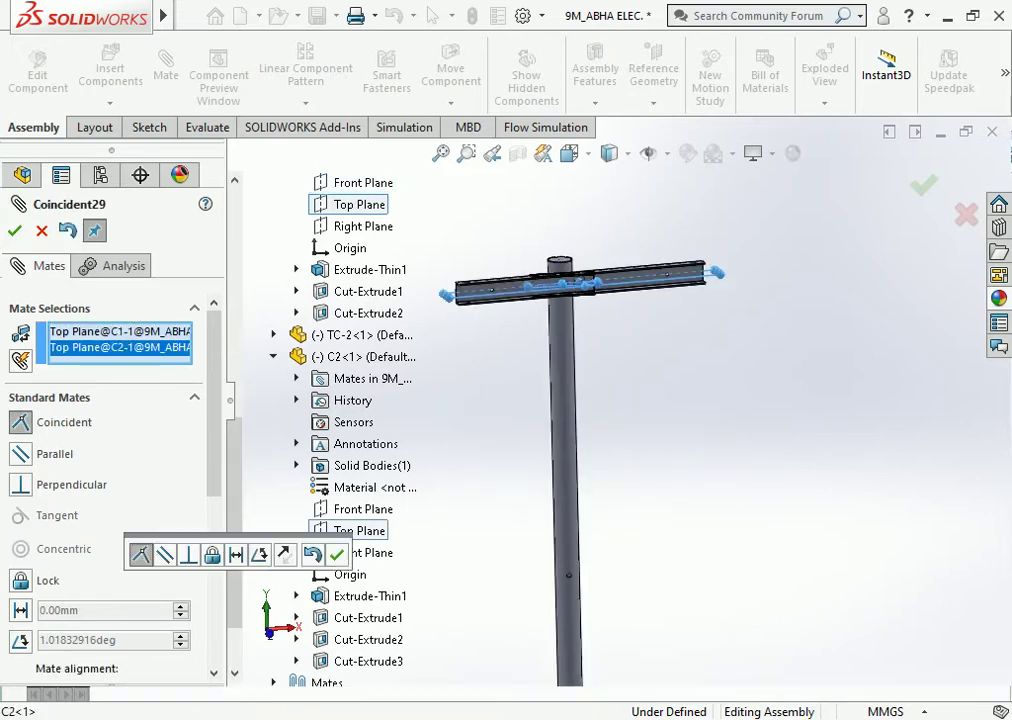
click(236, 554)
text(1000)
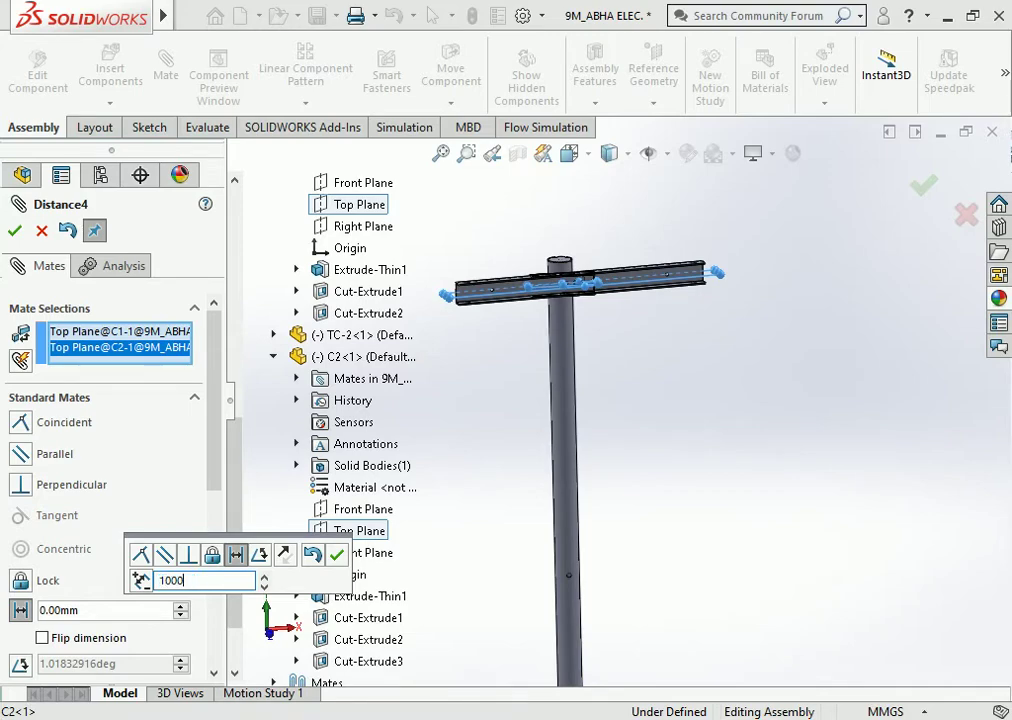
key(Return)
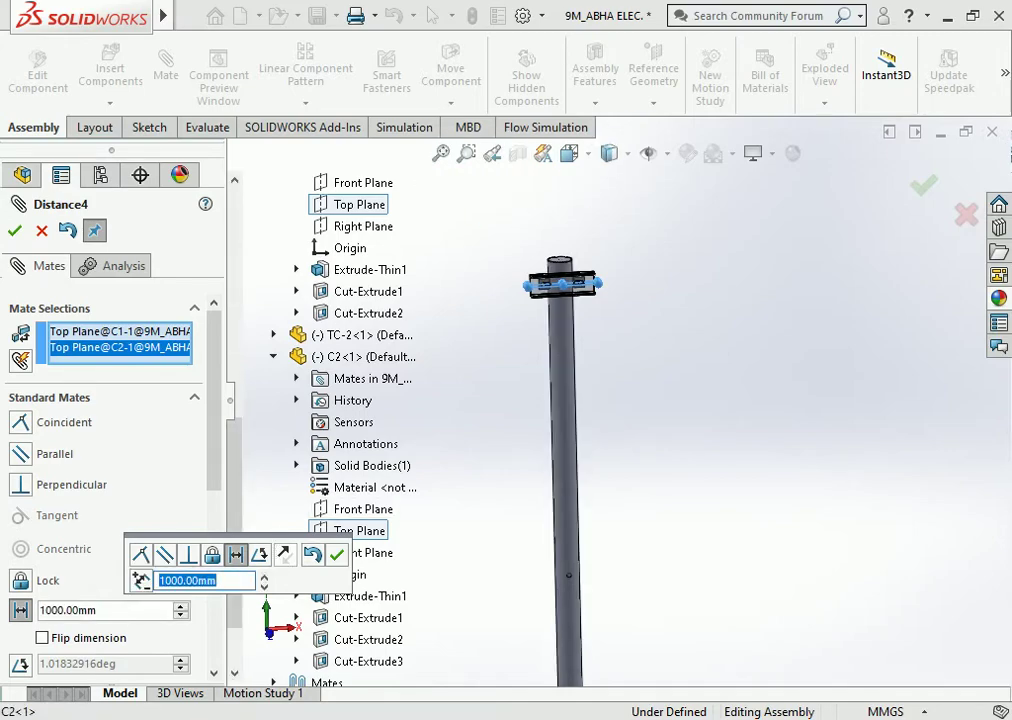
key(Up)
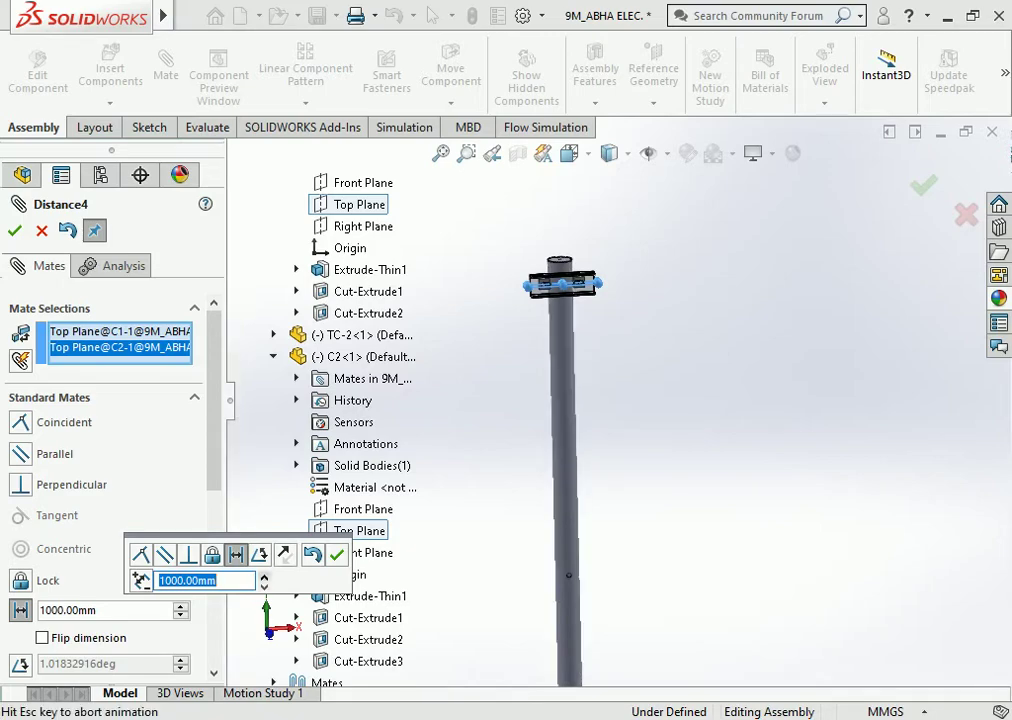
key(Down)
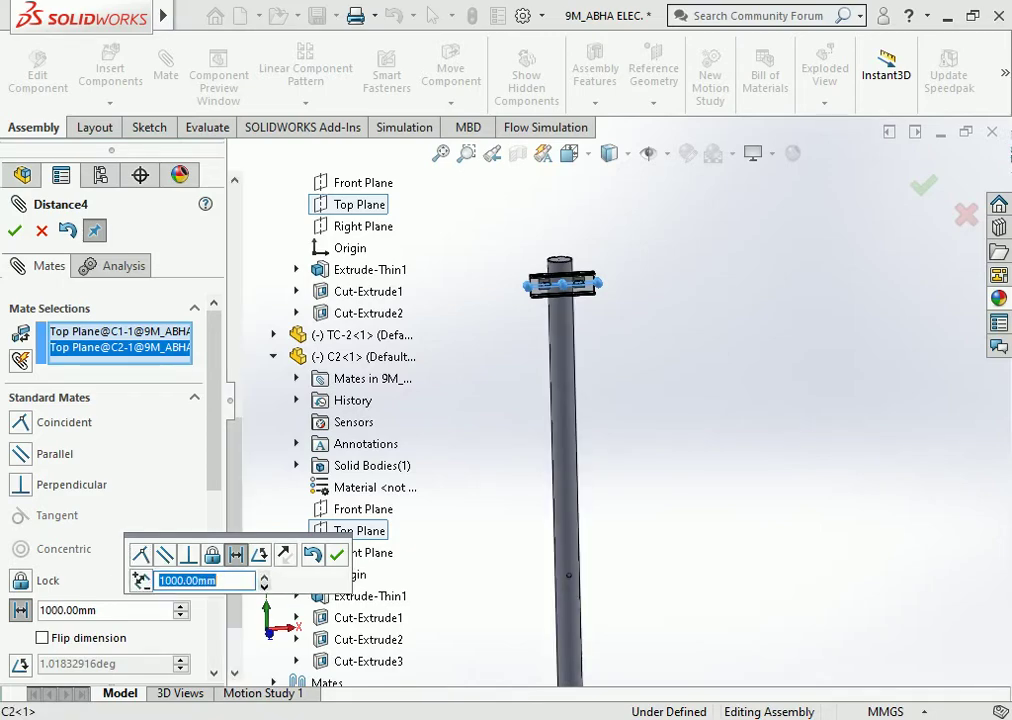
click(42, 637)
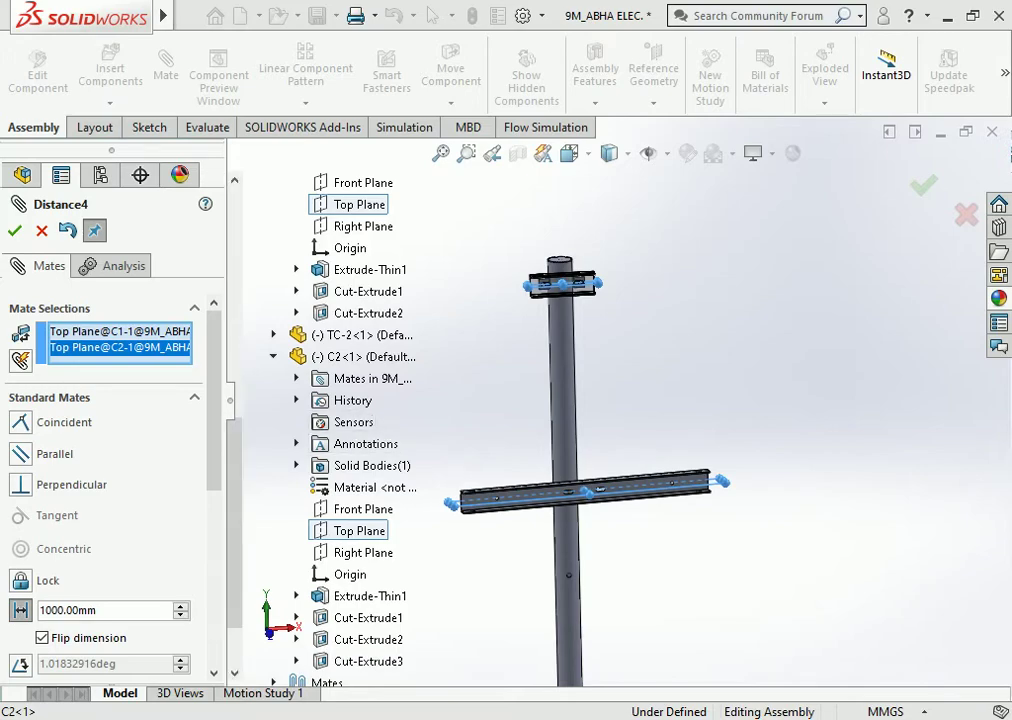
Accept the distance mate, then make C2's Front Plane coincident with the assembly Right Plane.
key(Return)
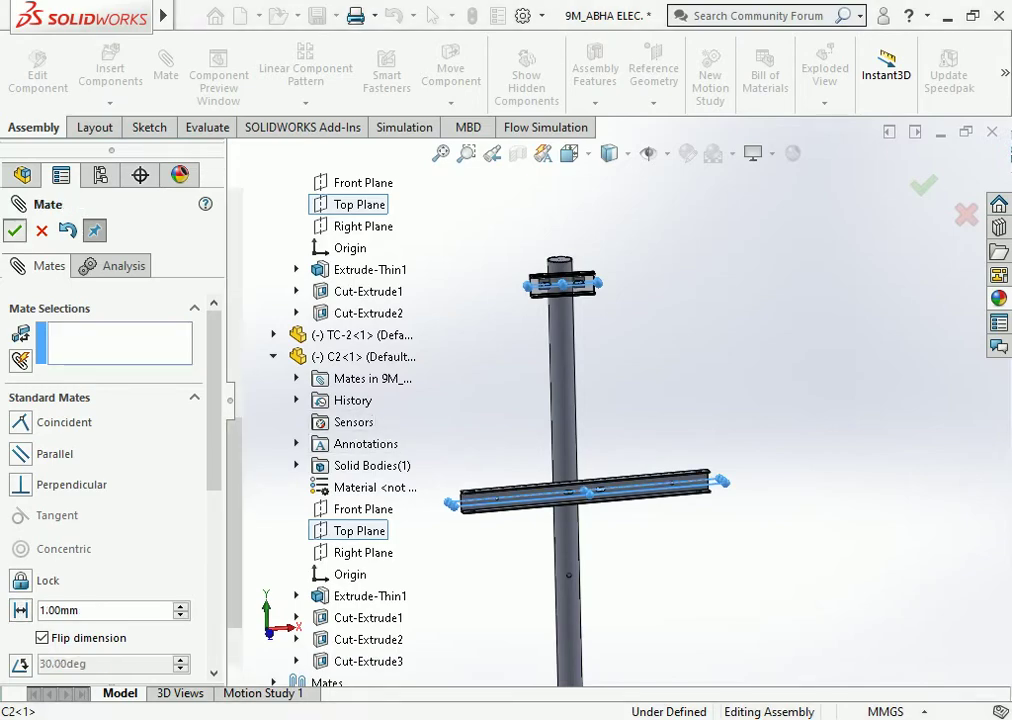
scroll(618, 393, up, 3)
middle_drag(620, 450, 650, 420)
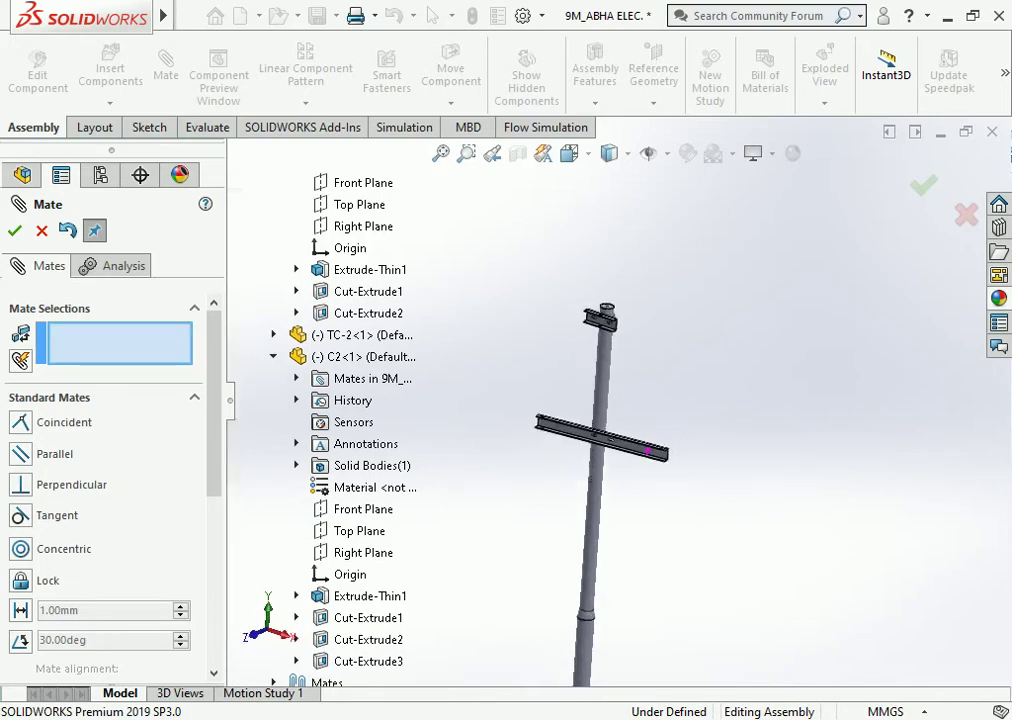
click(273, 356)
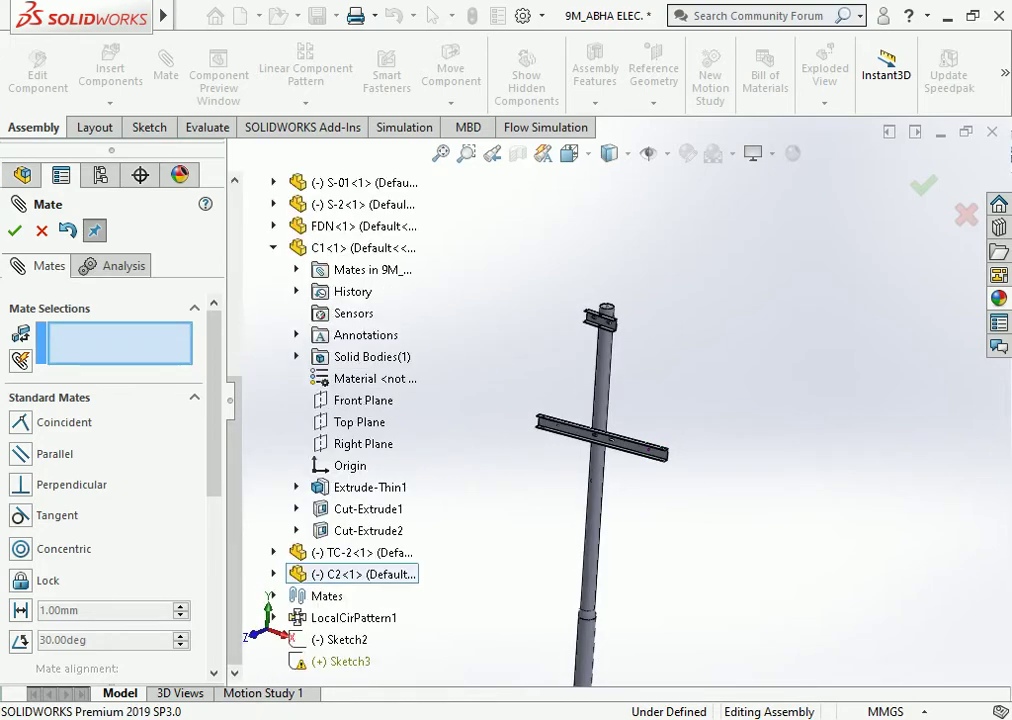
key(Right)
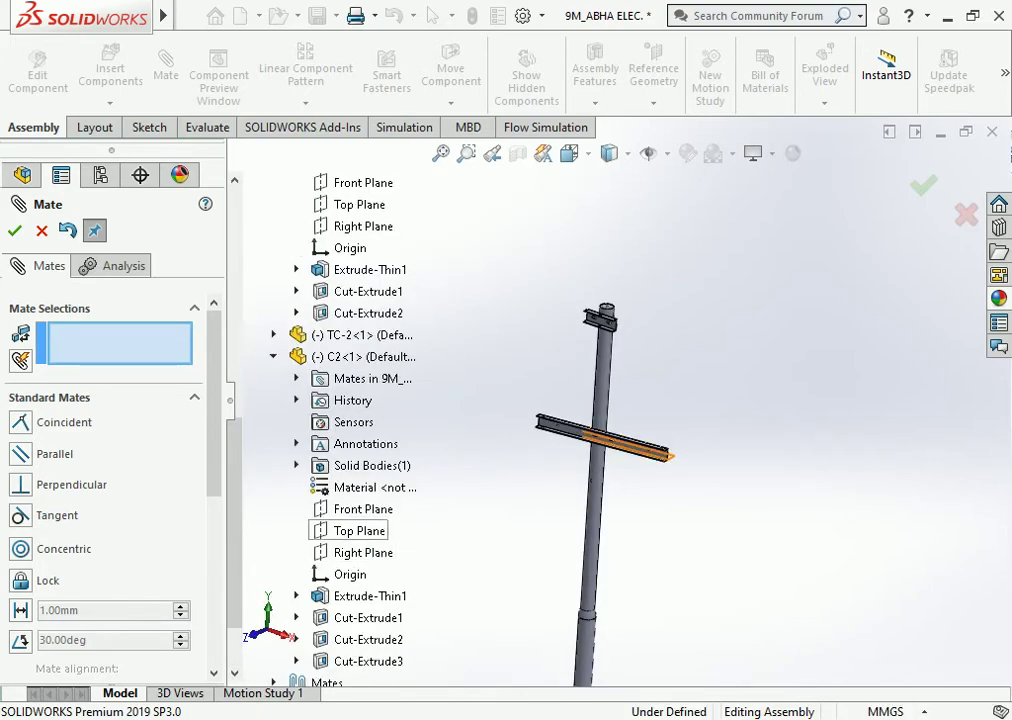
click(363, 509)
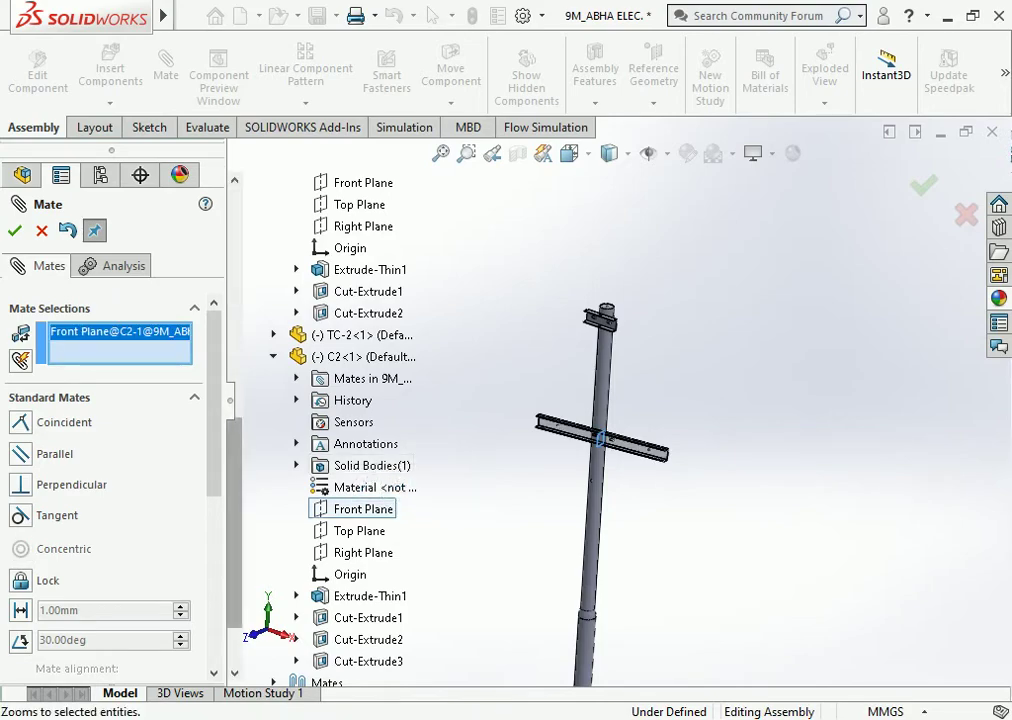
scroll(330, 430, up, 7)
scroll(330, 430, up, 1)
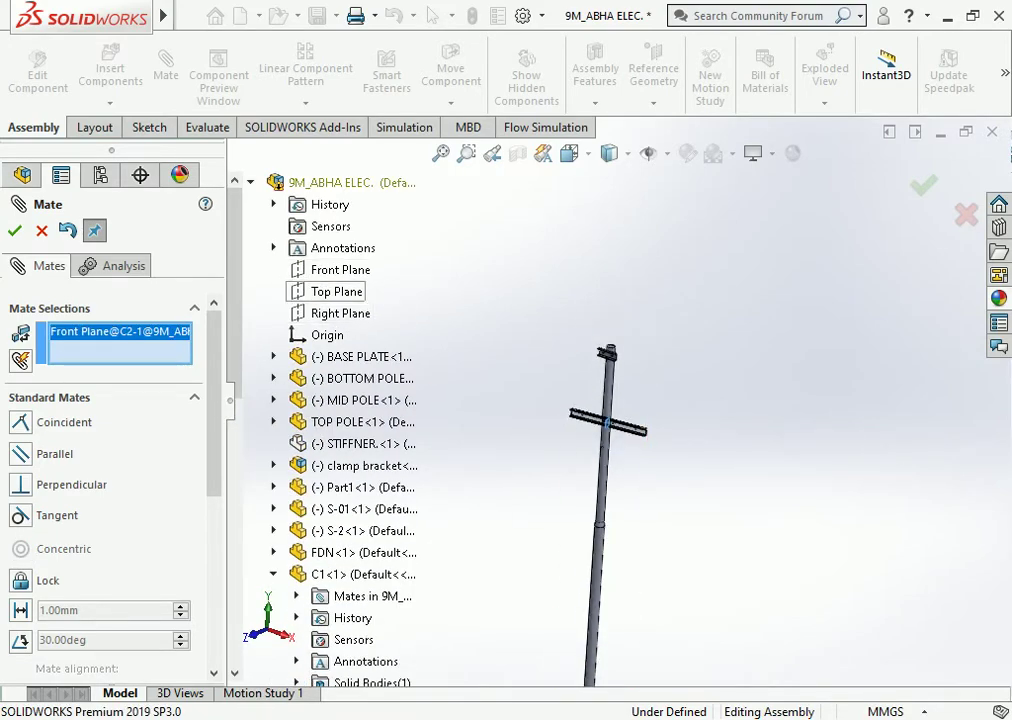
click(340, 313)
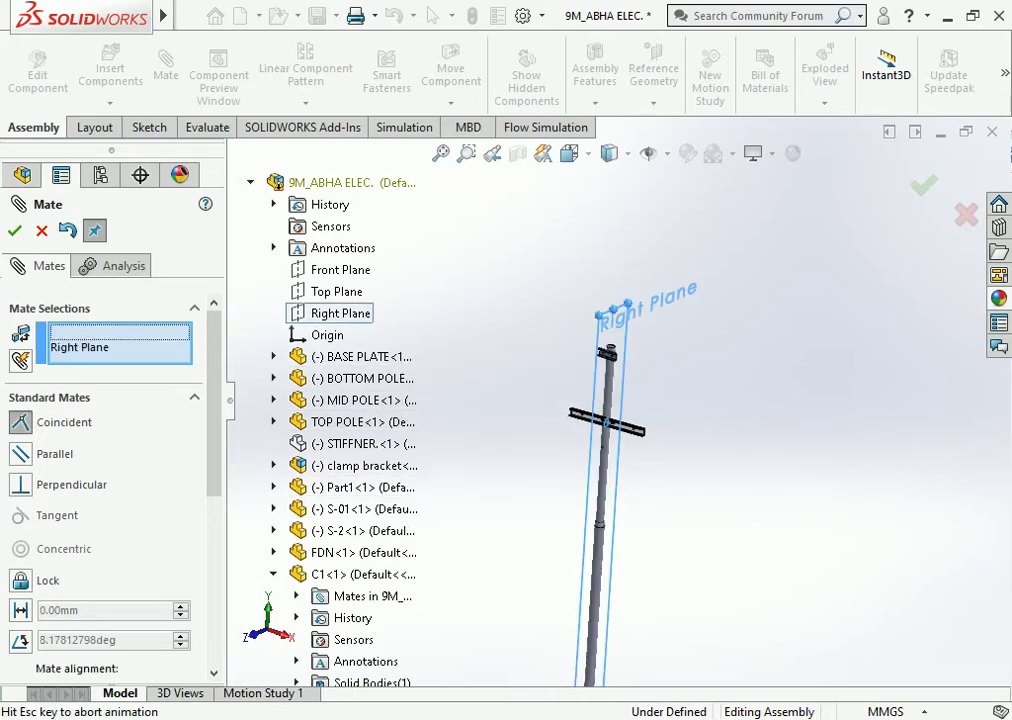
click(345, 270)
key(Return)
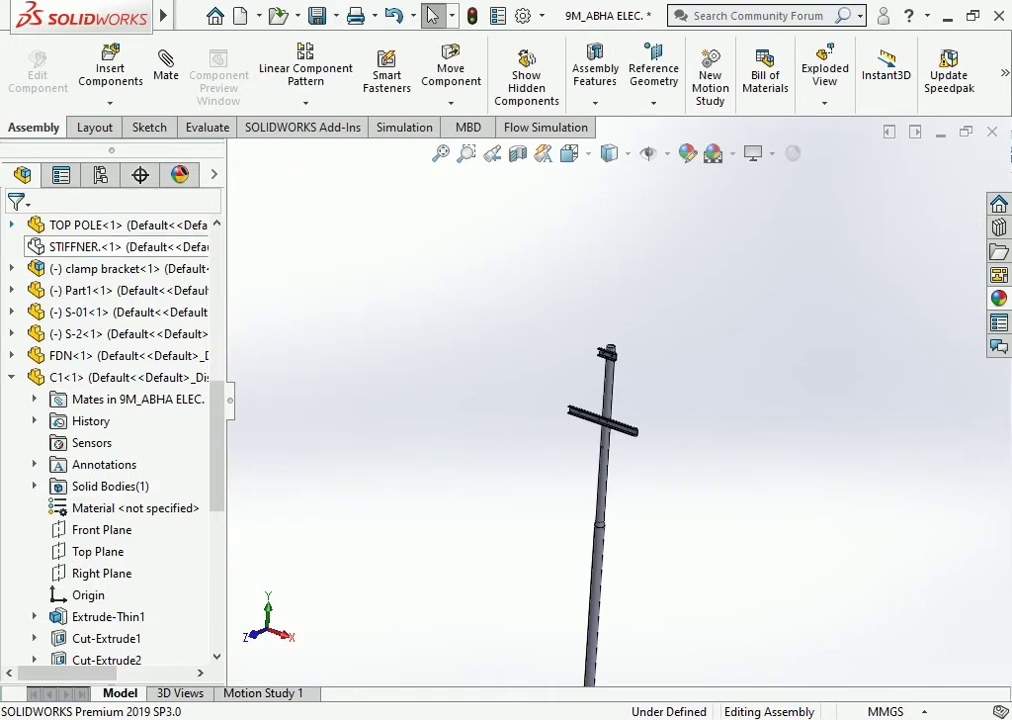
Switch to a Dimetric view, orbit toward the cross arm, and launch Insert Components.
click(569, 153)
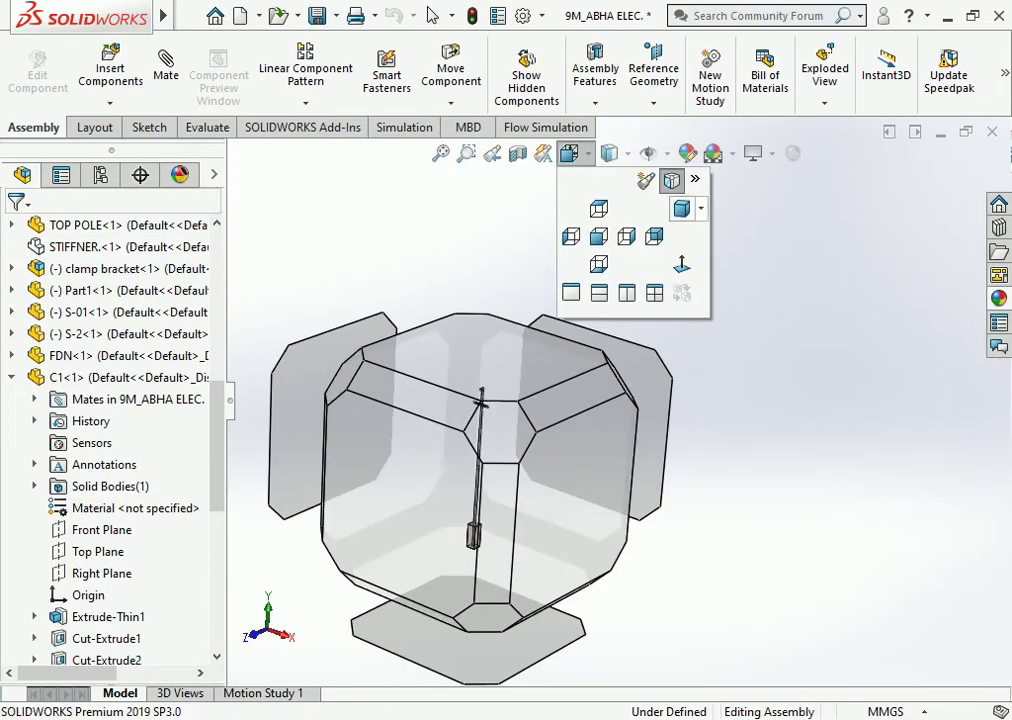
click(681, 208)
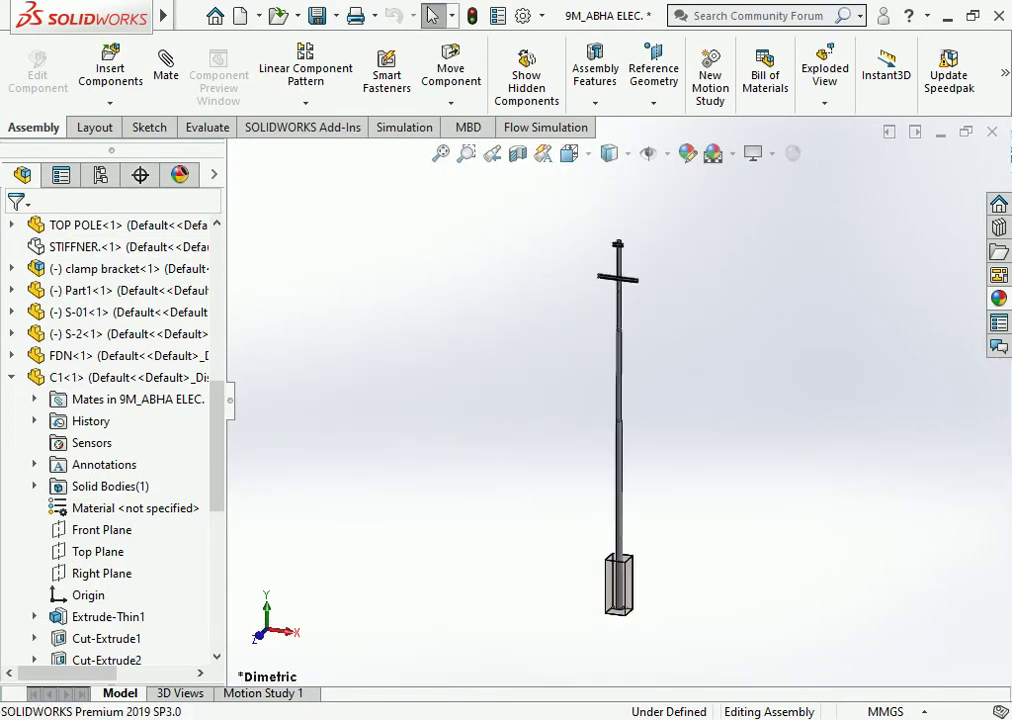
scroll(618, 279, down, 6)
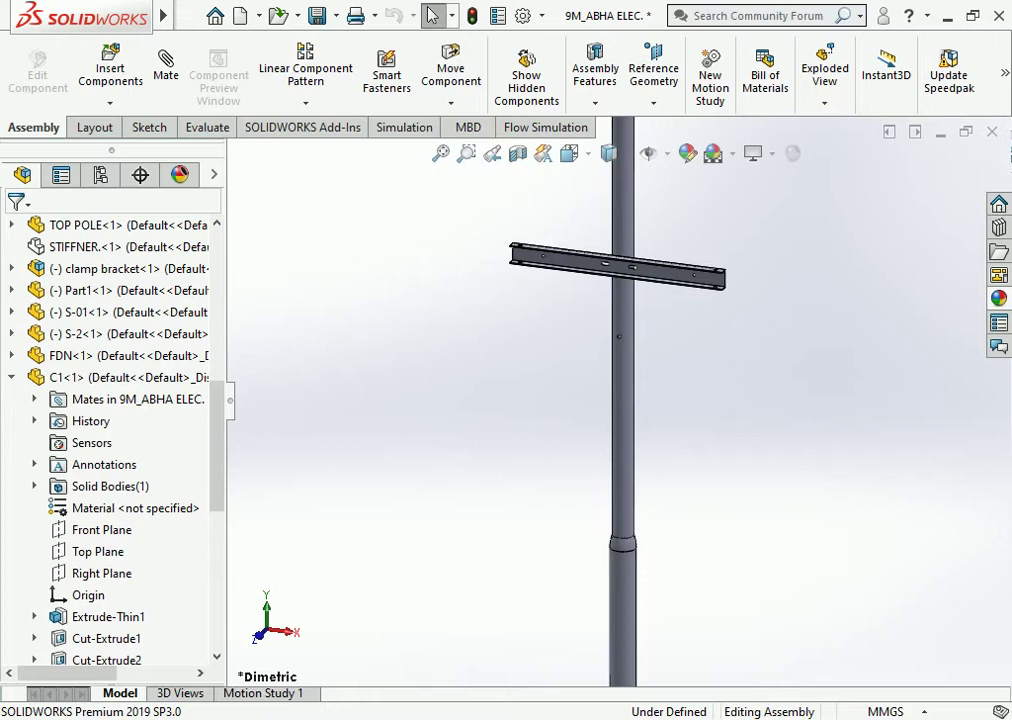
mouse_move(618, 340)
middle_down()
mouse_move(632, 350)
mouse_move(640, 330)
mouse_move(612, 376)
mouse_move(647, 394)
middle_up()
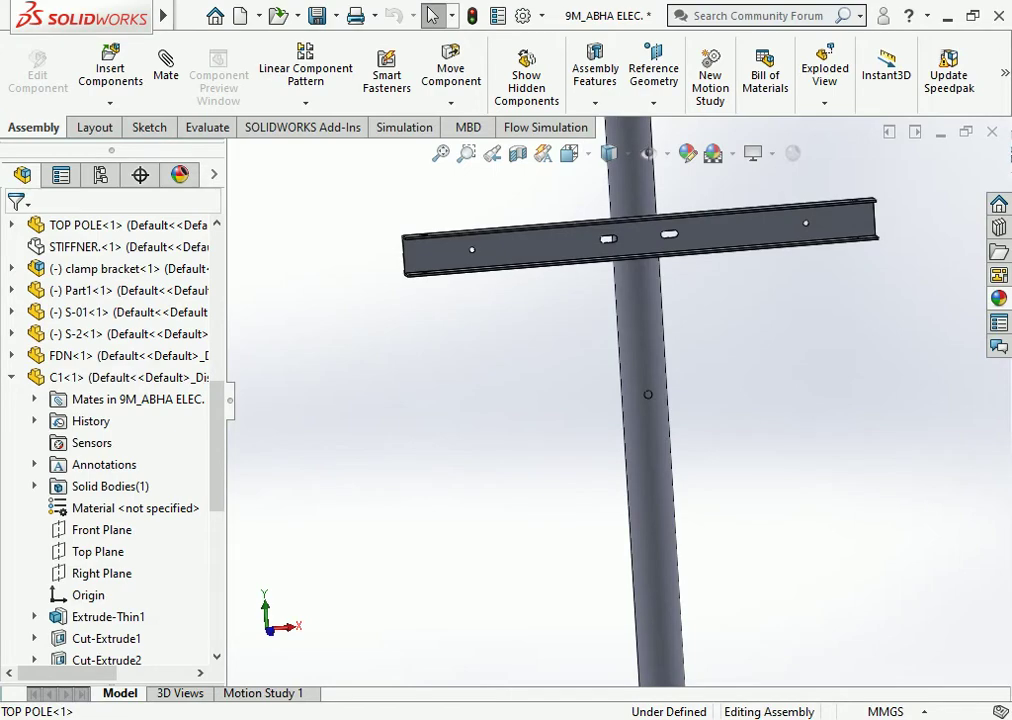
click(110, 66)
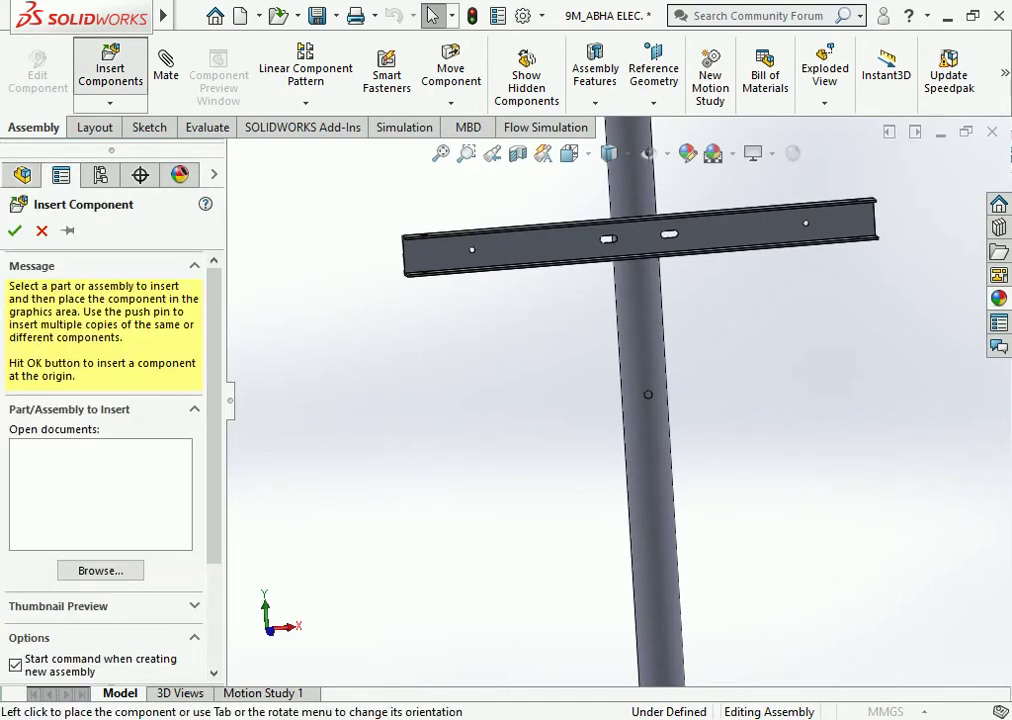
Restart Insert Components, set the file type to All Files, and open TC-2.
key(Escape)
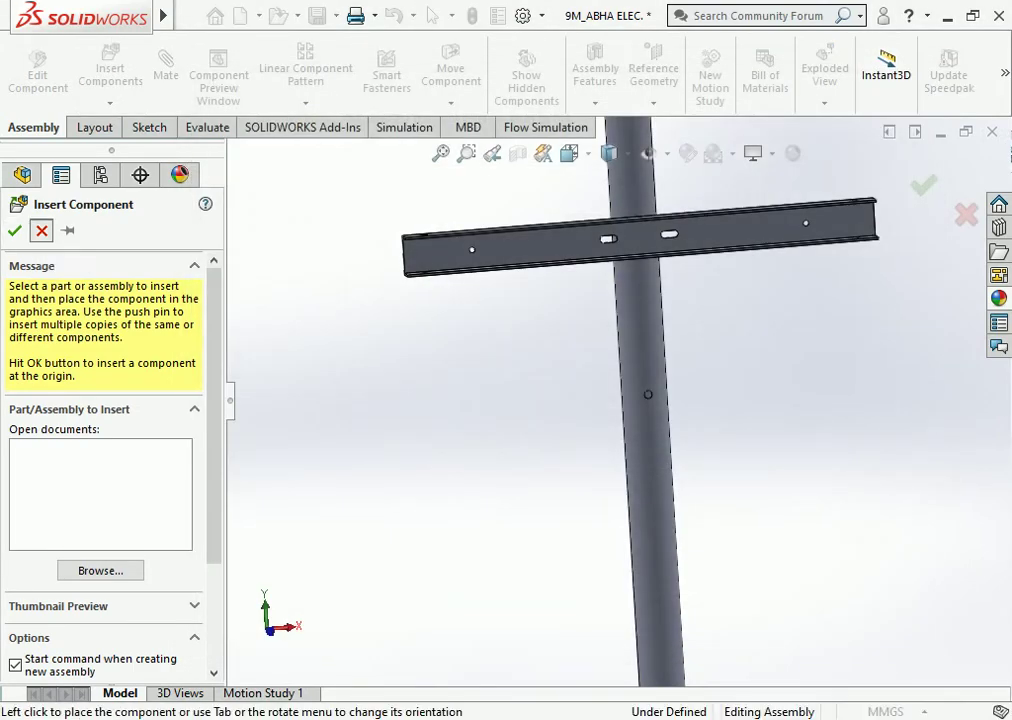
click(41, 231)
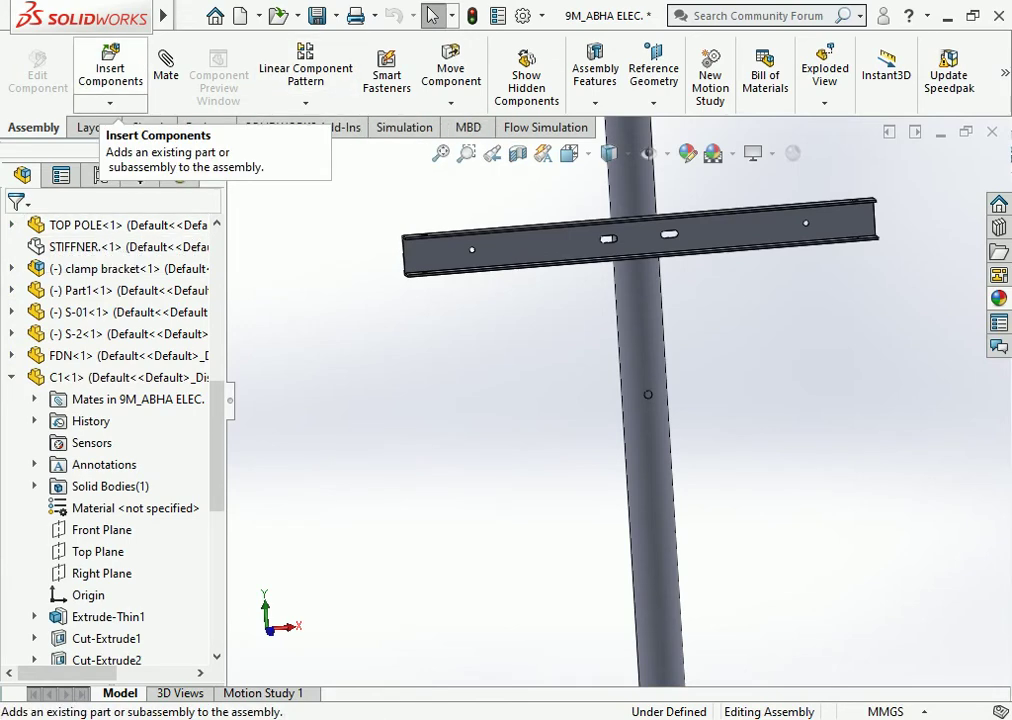
click(110, 70)
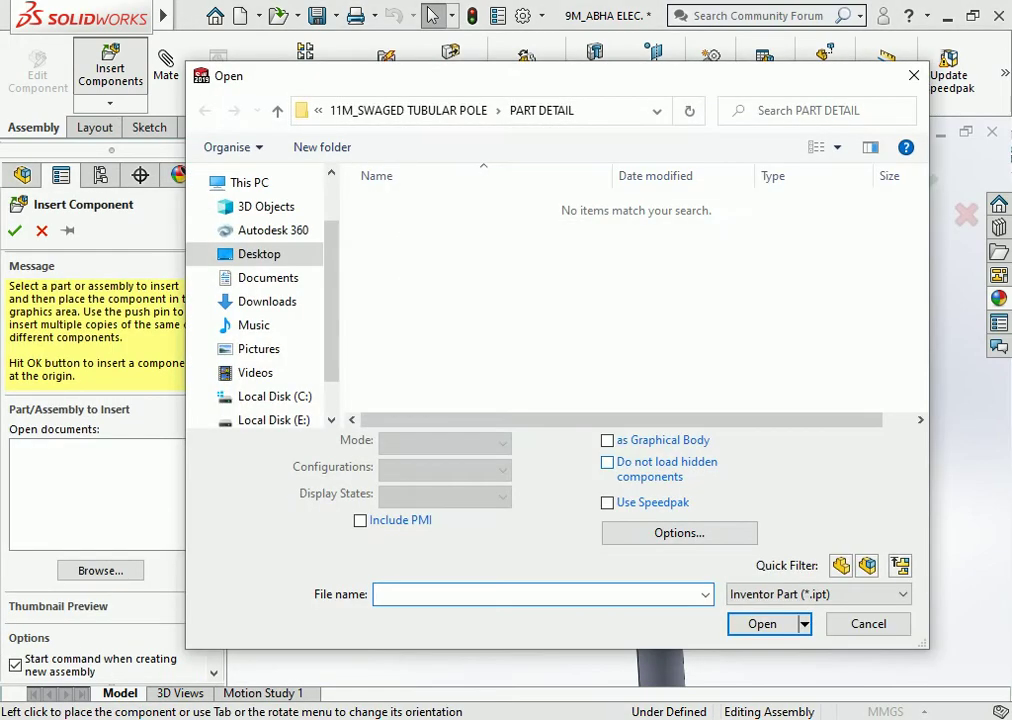
key(Escape)
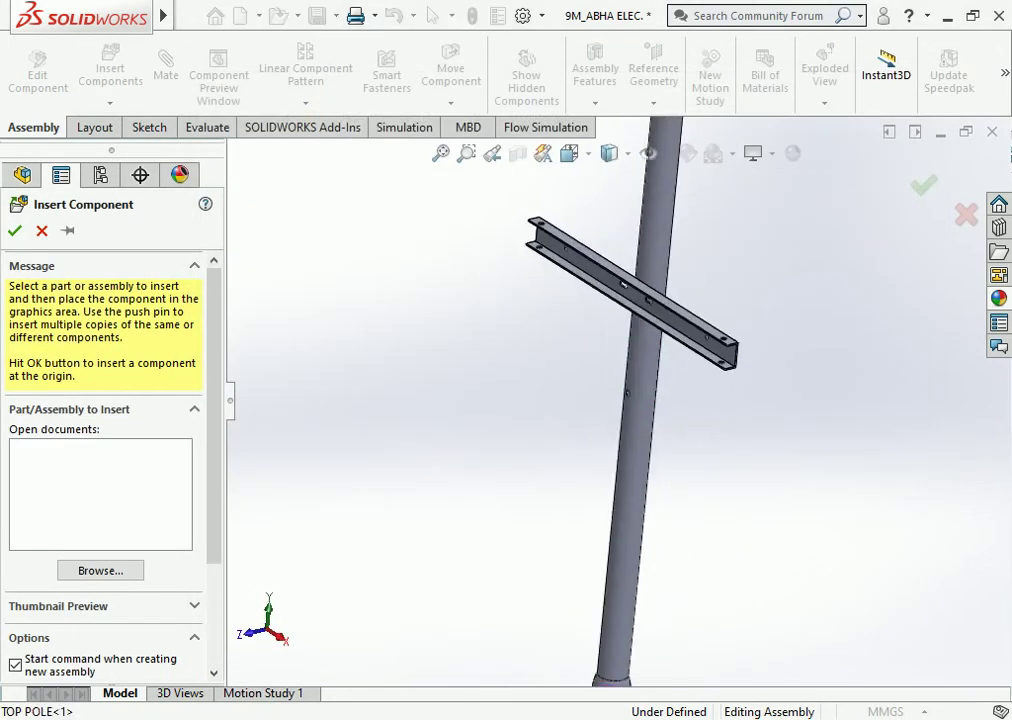
key(Escape)
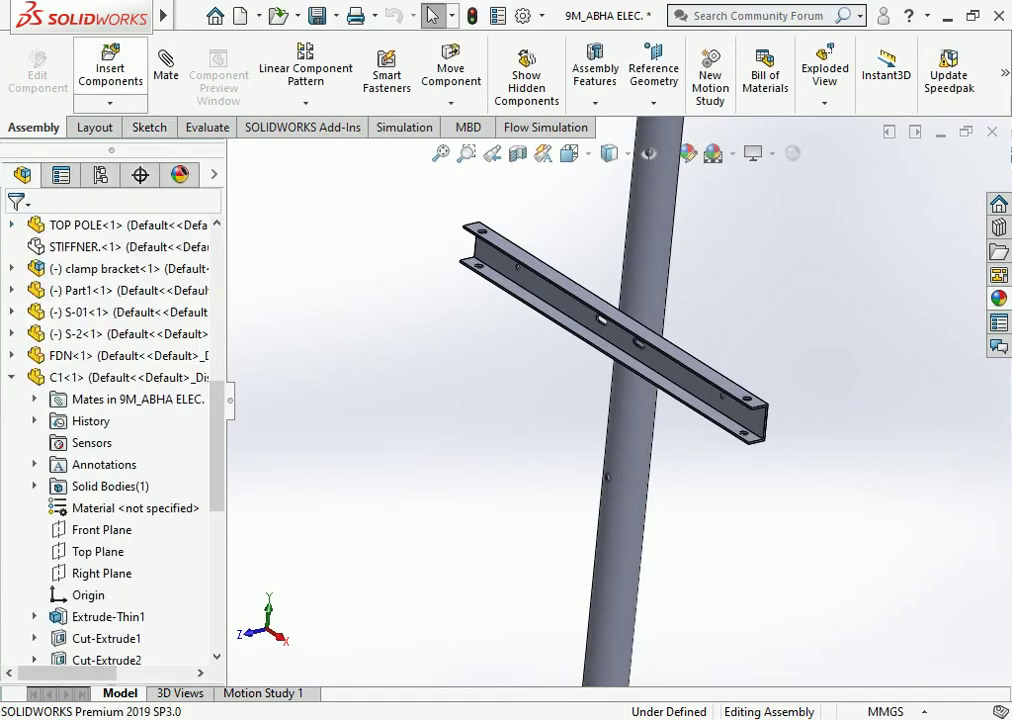
click(110, 70)
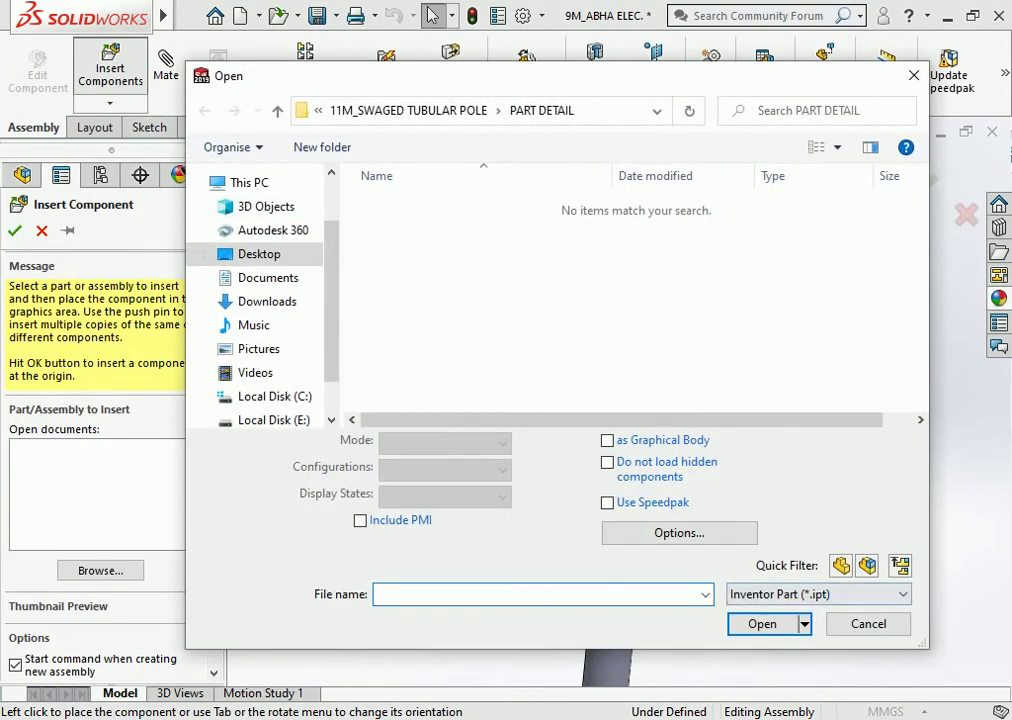
click(818, 594)
click(770, 556)
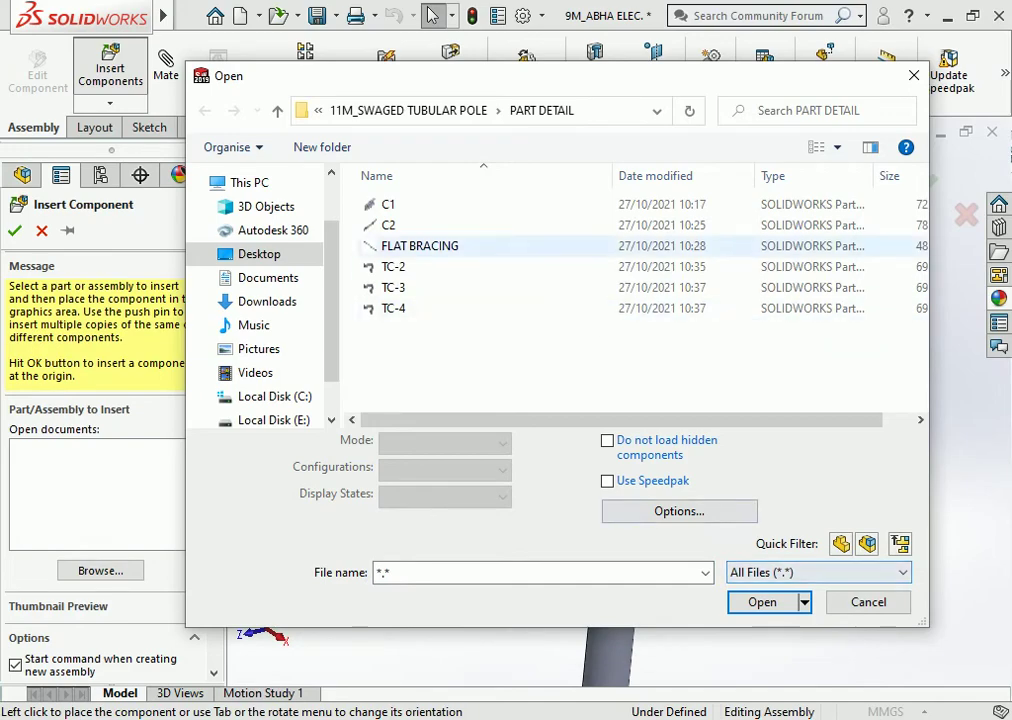
double_click(393, 266)
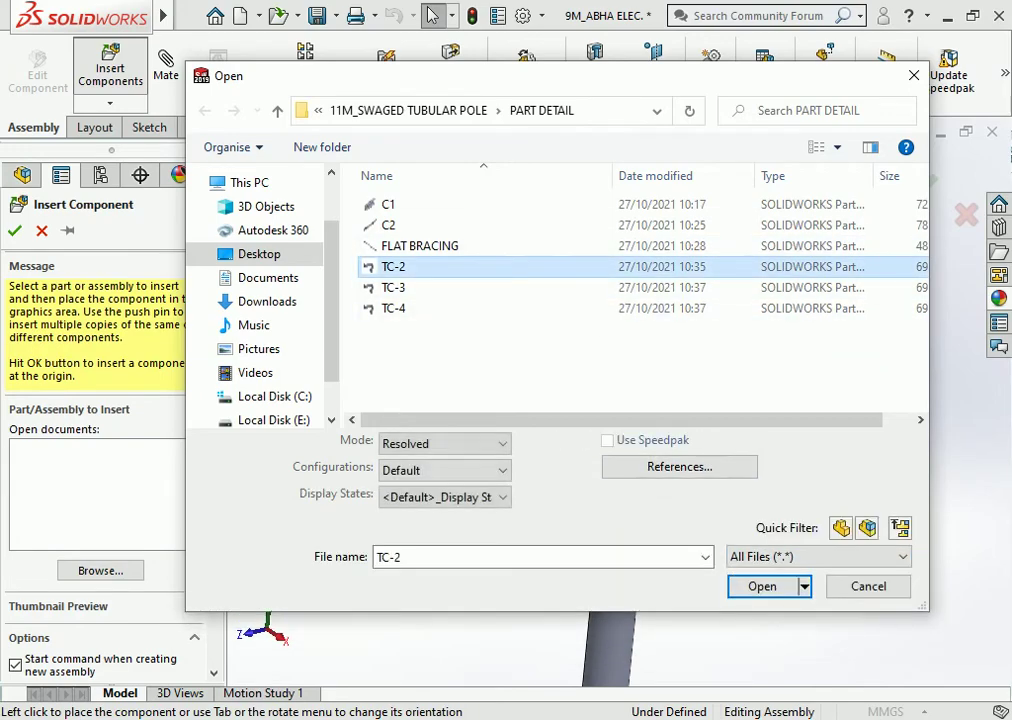
Place the second TC-2 clamp in the assembly and end the insertion.
scroll(617, 400, up, 10)
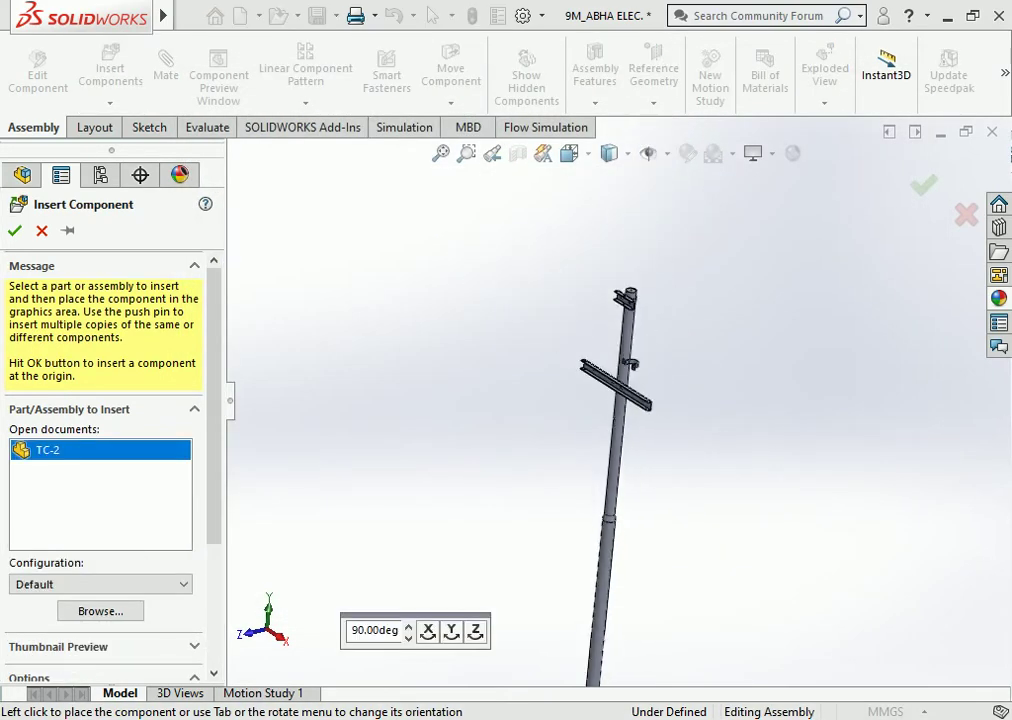
scroll(640, 393, down, 4)
scroll(640, 393, down, 2)
scroll(640, 393, down, 4)
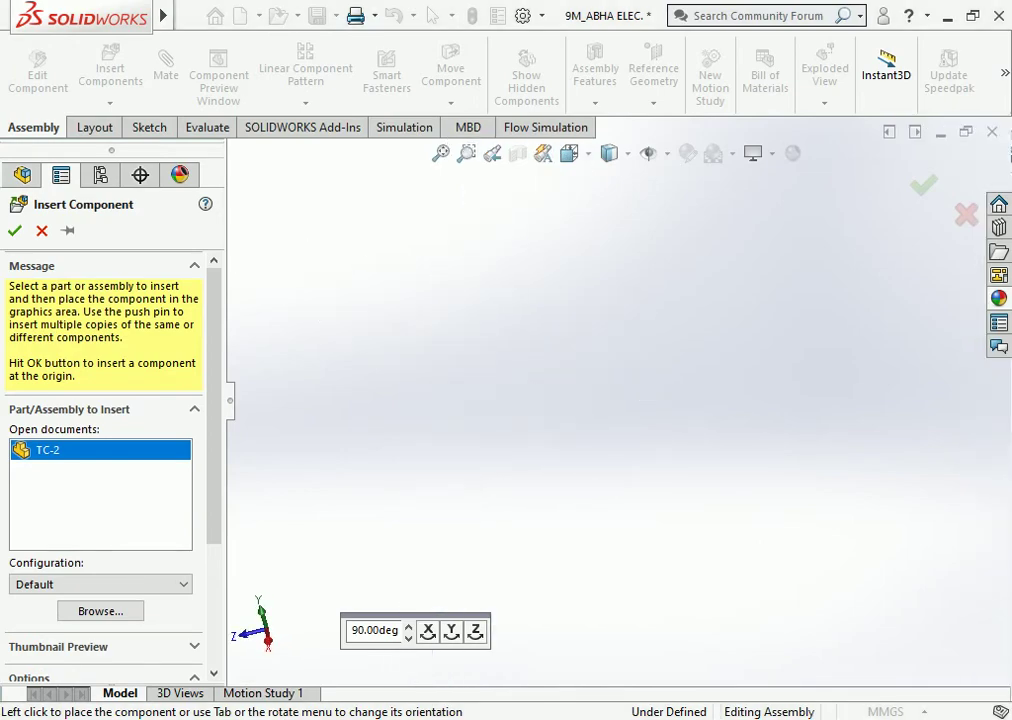
scroll(695, 350, up, 3)
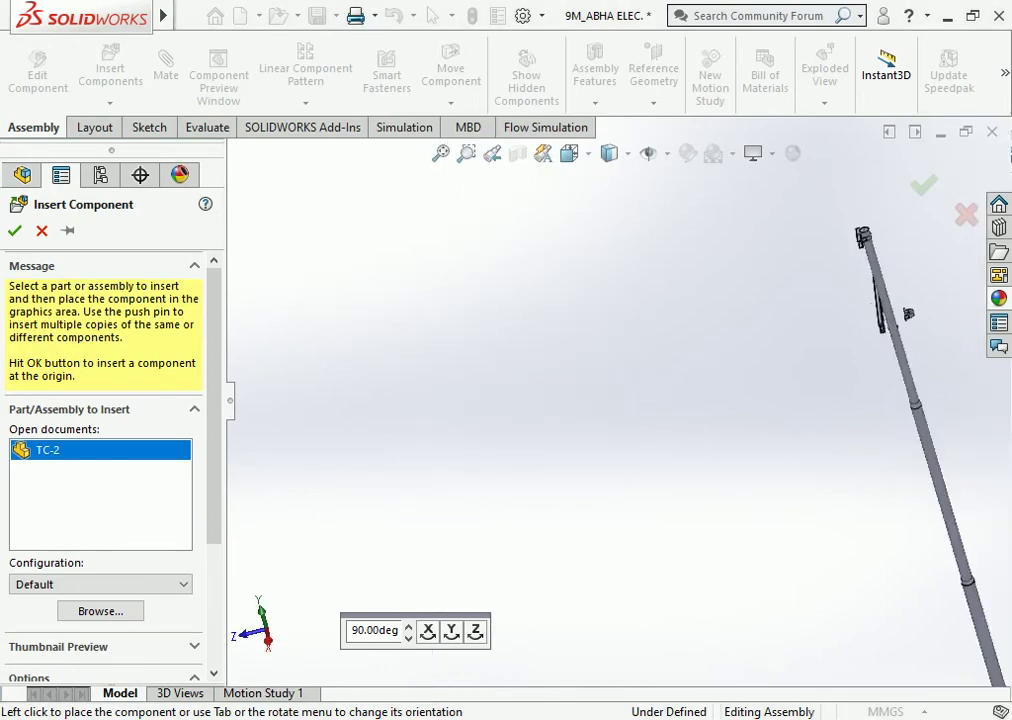
scroll(880, 320, down, 2)
key(Escape)
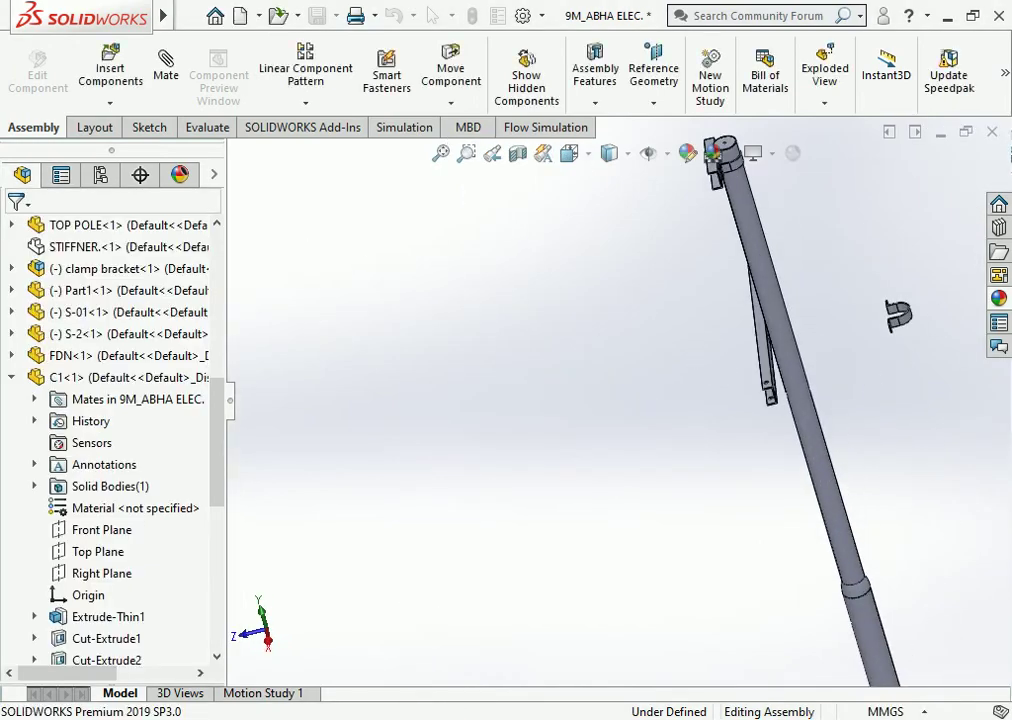
scroll(880, 320, down, 3)
Mate the TC-2 clamp's inner face concentric with the top pole's round face.
click(720, 339)
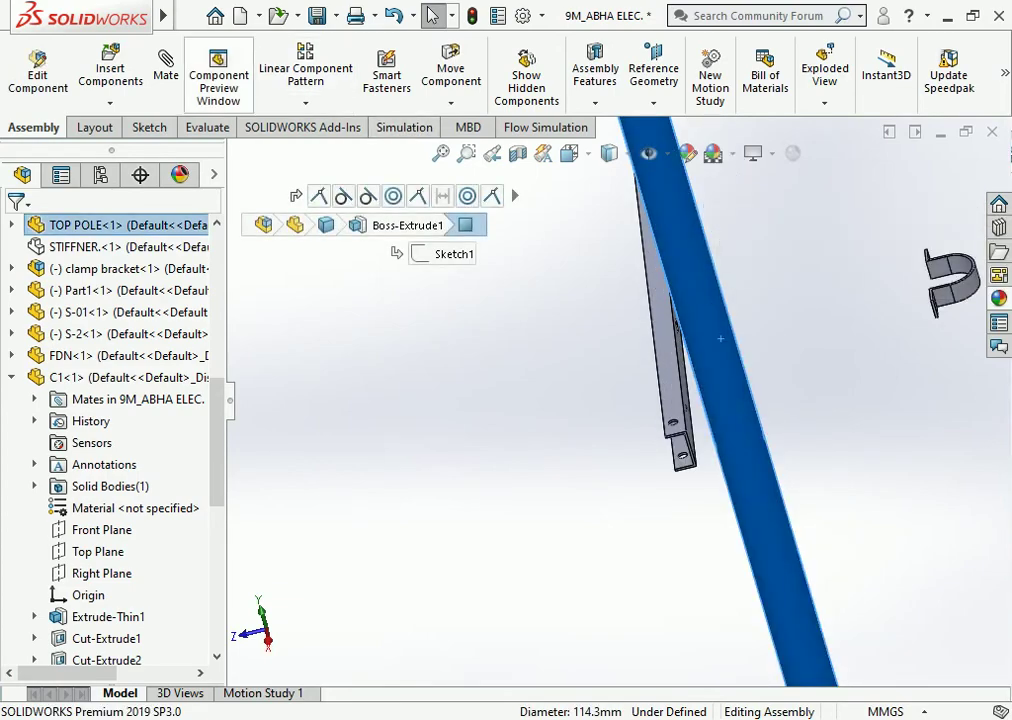
scroll(720, 339, down, 3)
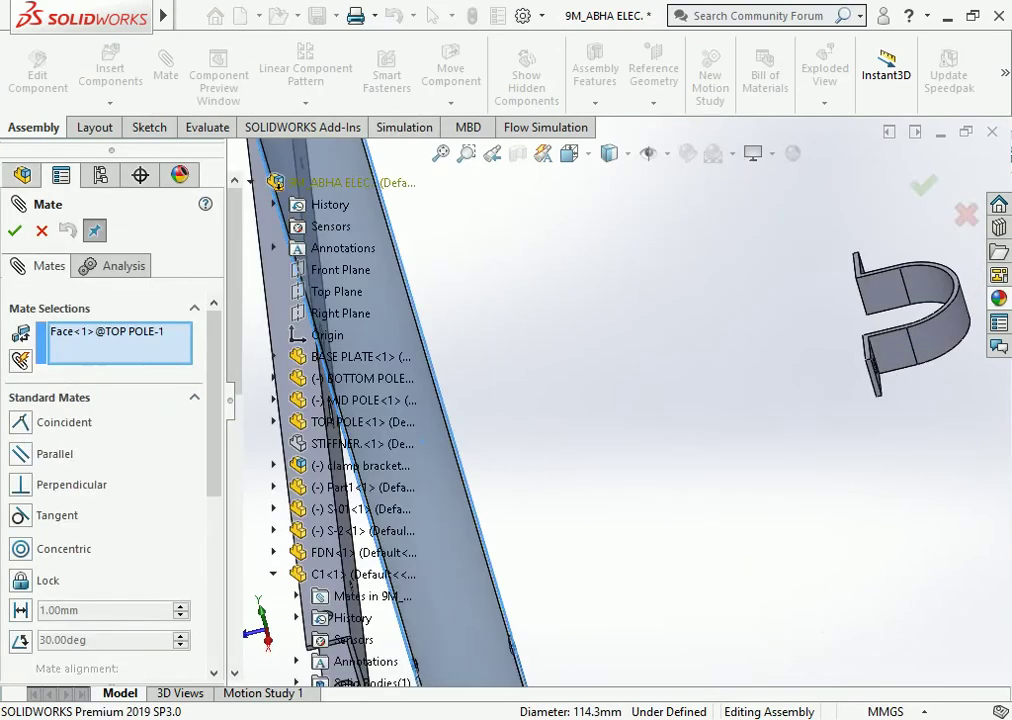
click(922, 284)
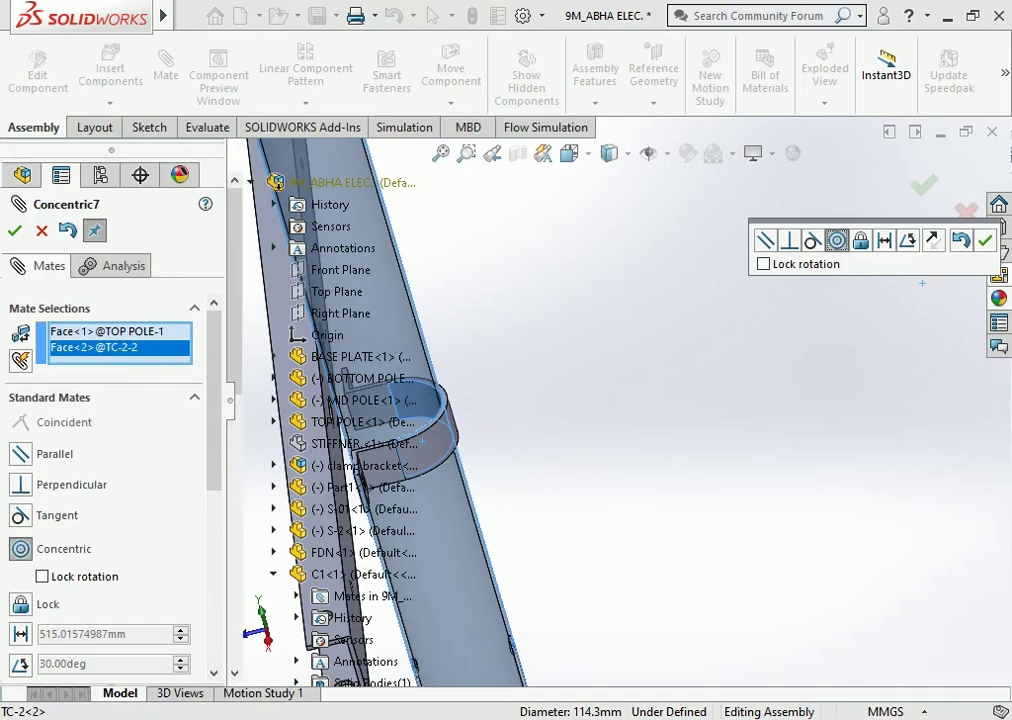
click(984, 240)
scroll(520, 400, up, 5)
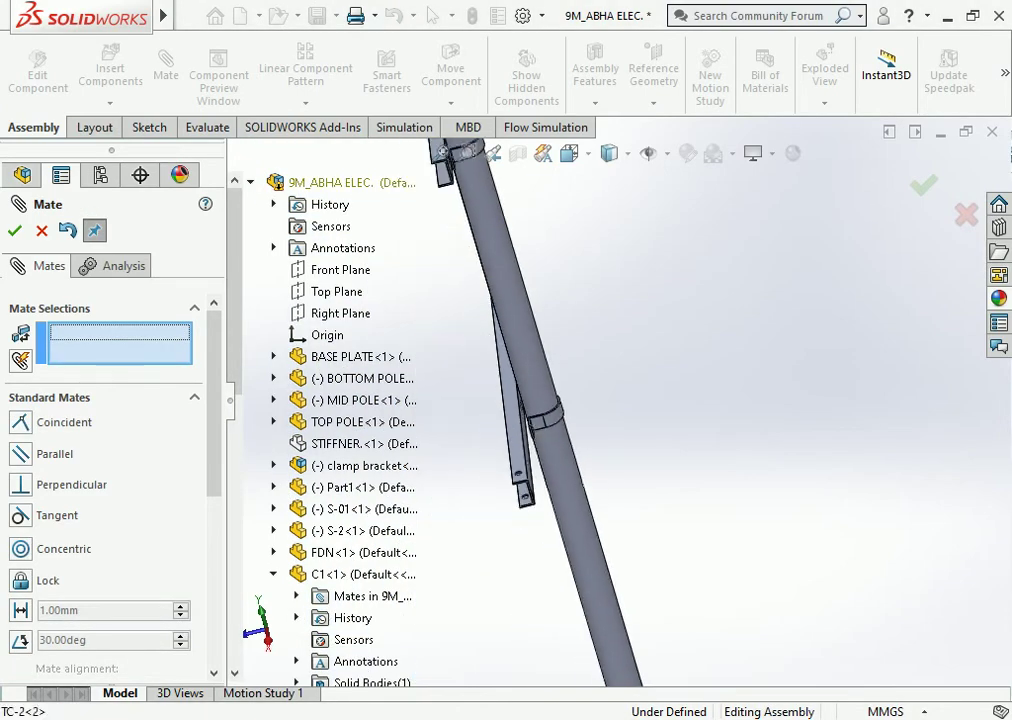
scroll(523, 423, down, 3)
scroll(523, 423, down, 3)
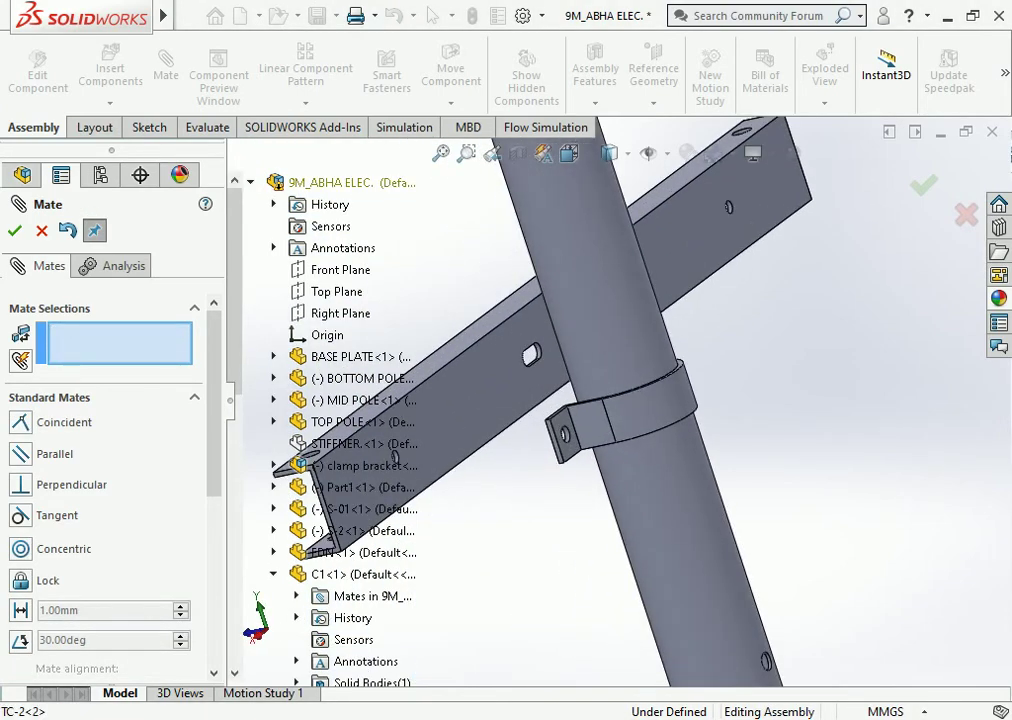
middle_drag(560, 420, 600, 420)
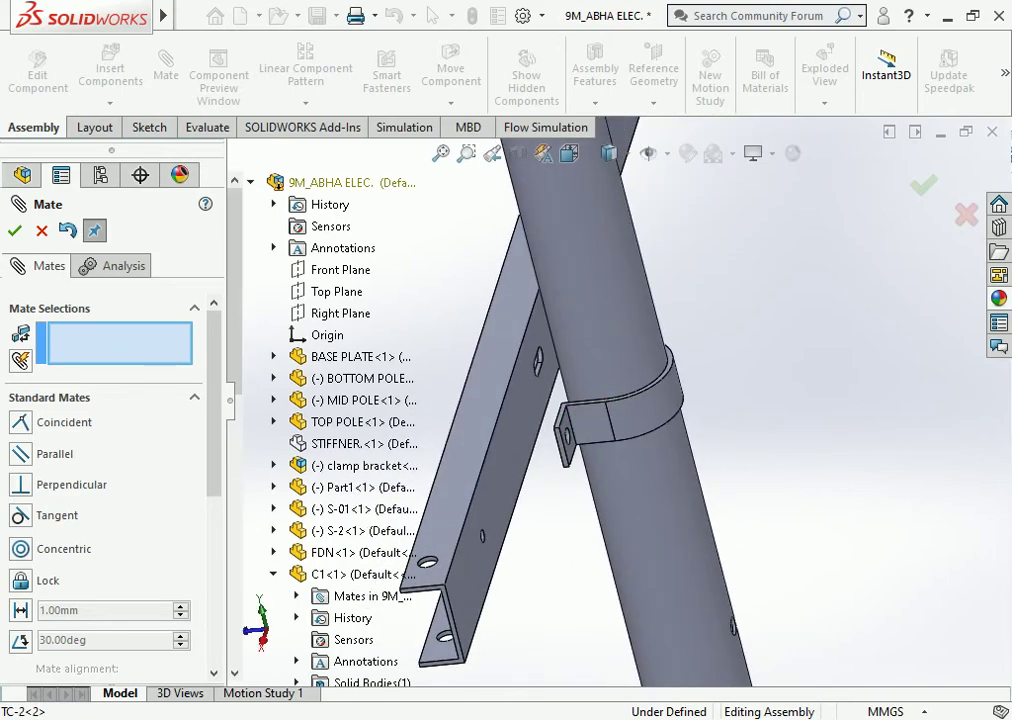
key(Escape)
Select C2 bracket and clamp faces, then clear the selection and orbit the pole upright.
click(470, 450)
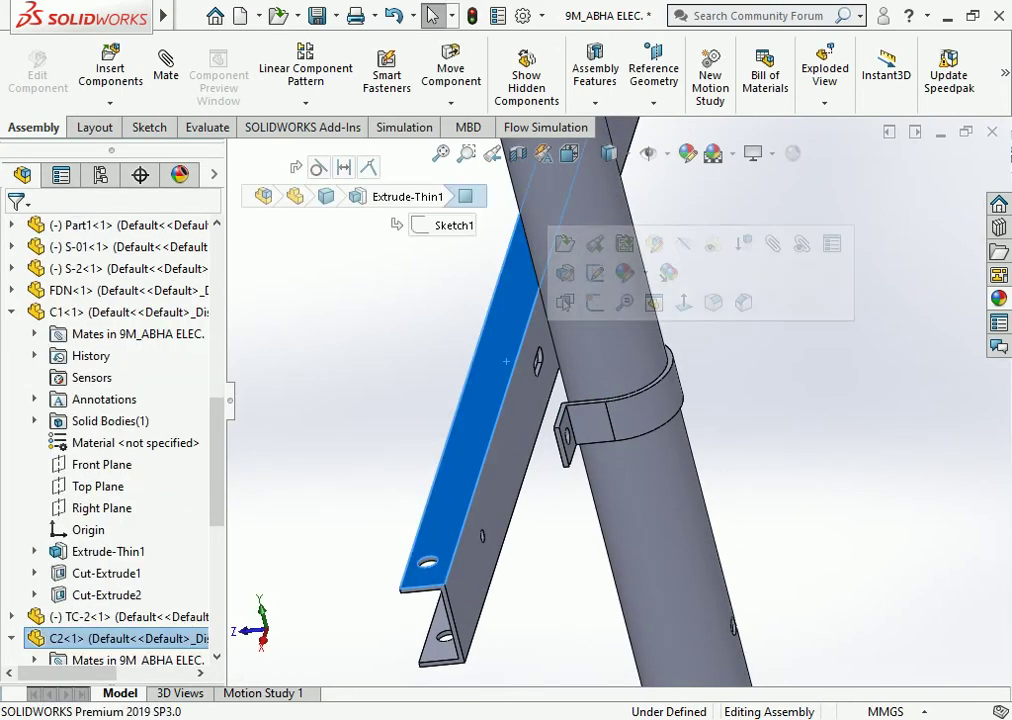
scroll(558, 405, down, 5)
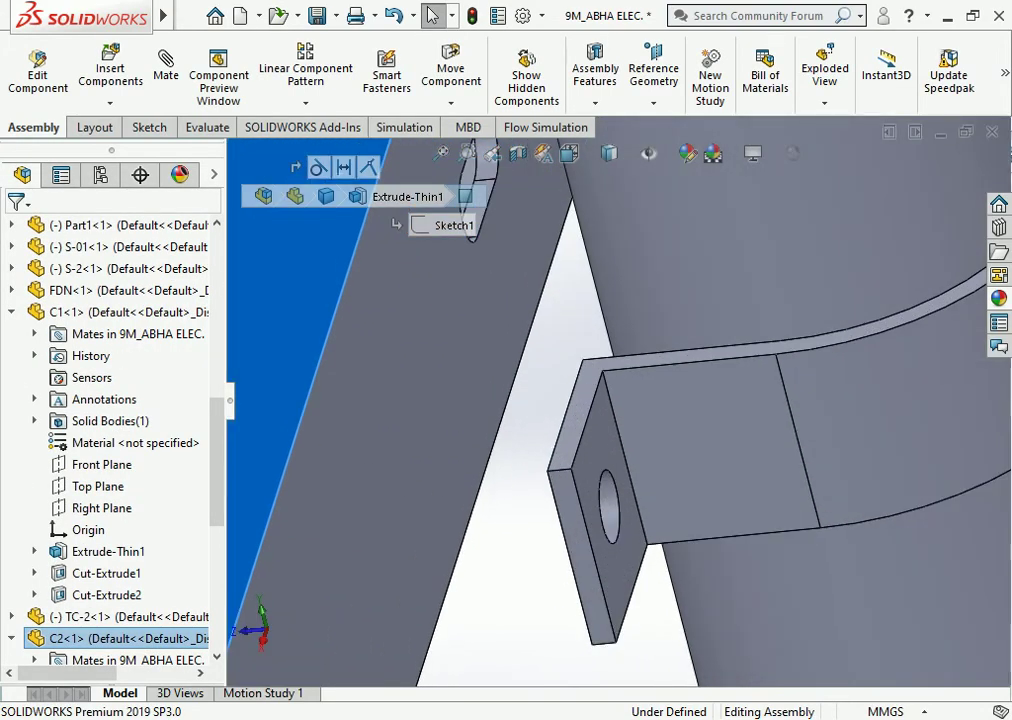
click(800, 450)
mouse_move(800, 450)
middle_down()
mouse_move(600, 350)
mouse_move(505, 264)
middle_up()
scroll(600, 350, up, 2)
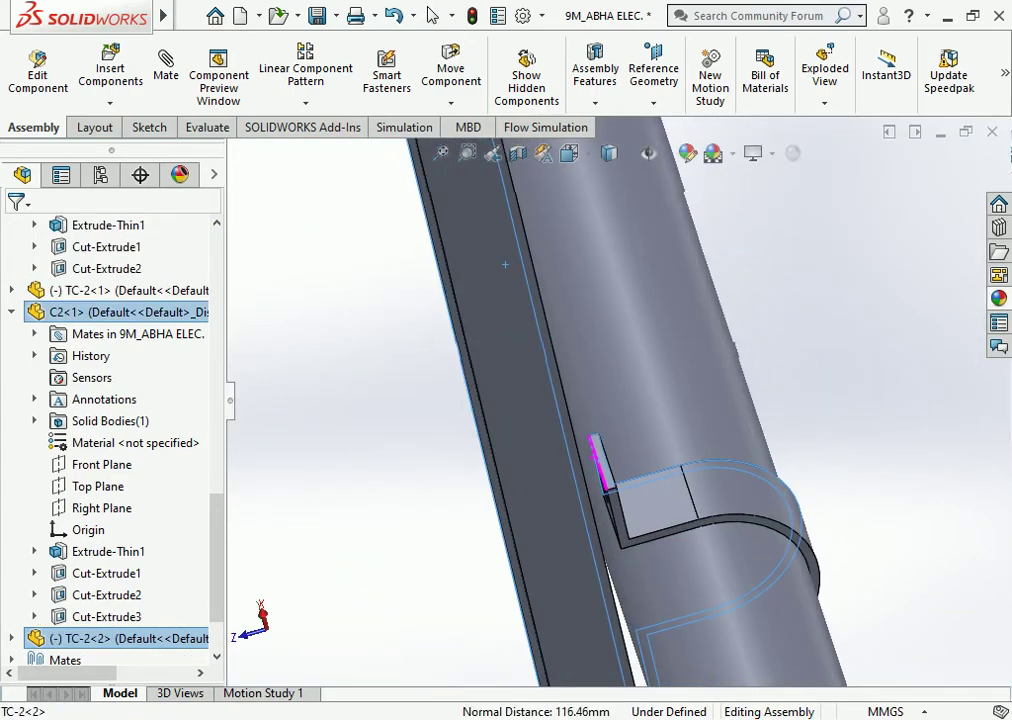
click(505, 264)
scroll(463, 283, down, 2)
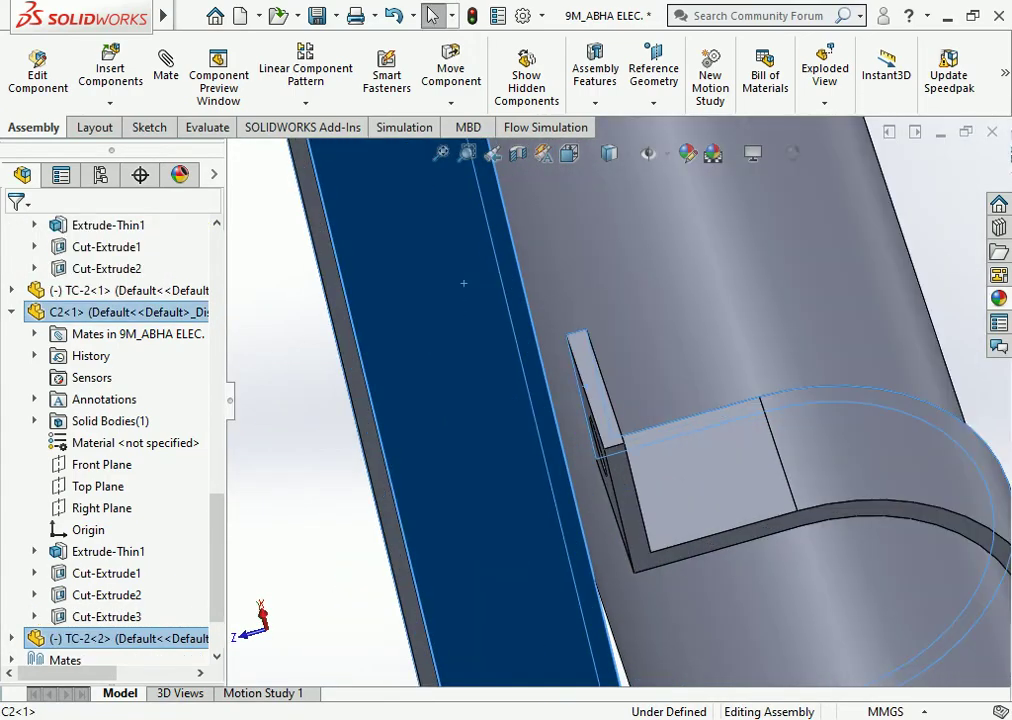
click(617, 486)
scroll(617, 486, up, 2)
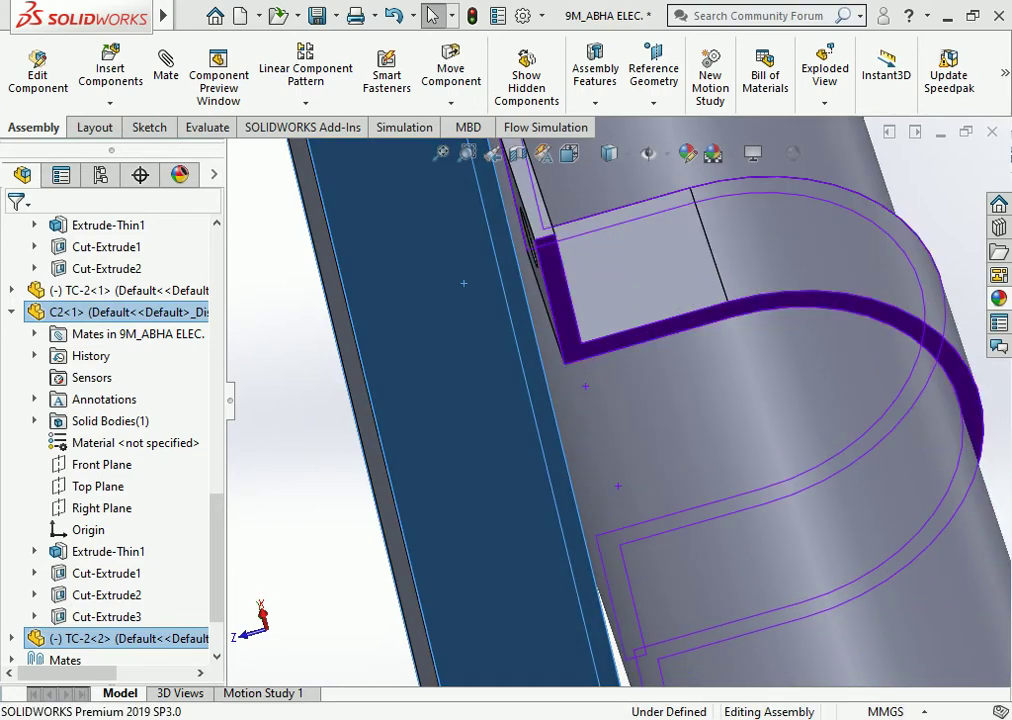
key(Escape)
scroll(617, 486, up, 2)
scroll(617, 486, up, 2)
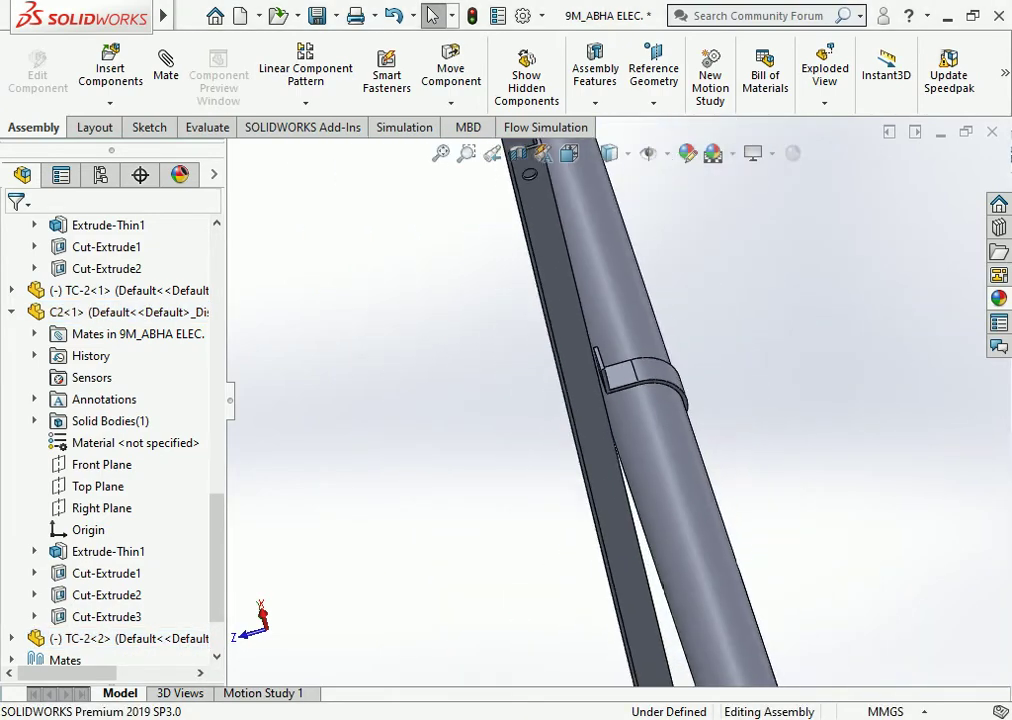
mouse_move(617, 486)
middle_down()
mouse_move(640, 420)
mouse_move(600, 380)
mouse_move(620, 360)
mouse_move(640, 380)
mouse_move(595, 420)
middle_up()
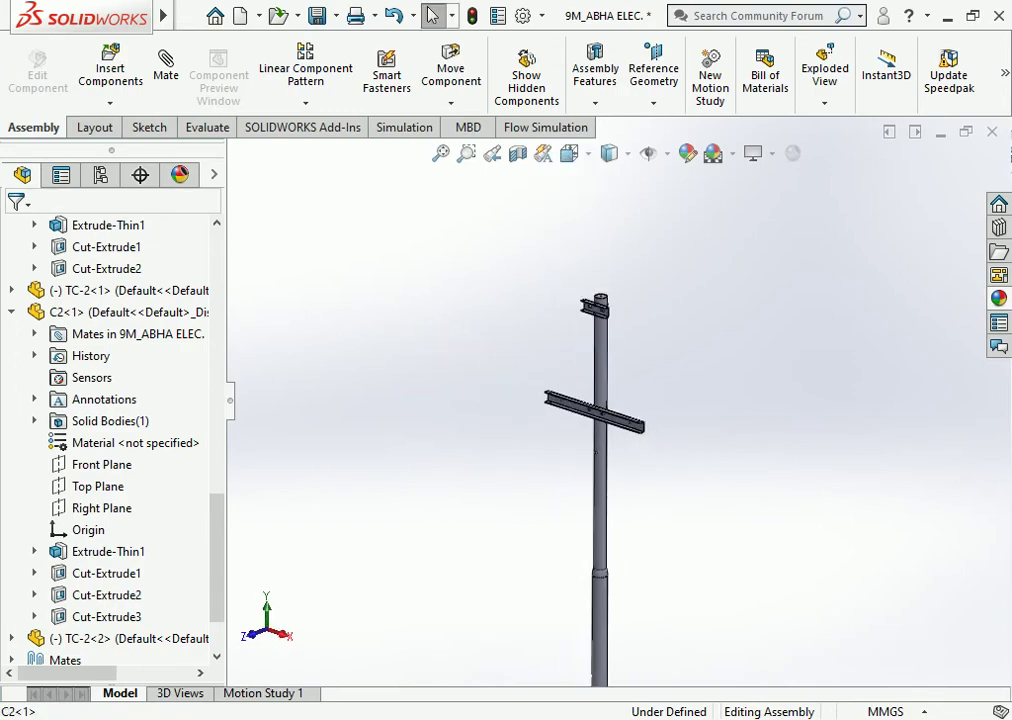
Insert the FLAT BRACING part from All Files and place it beside the pole.
click(110, 70)
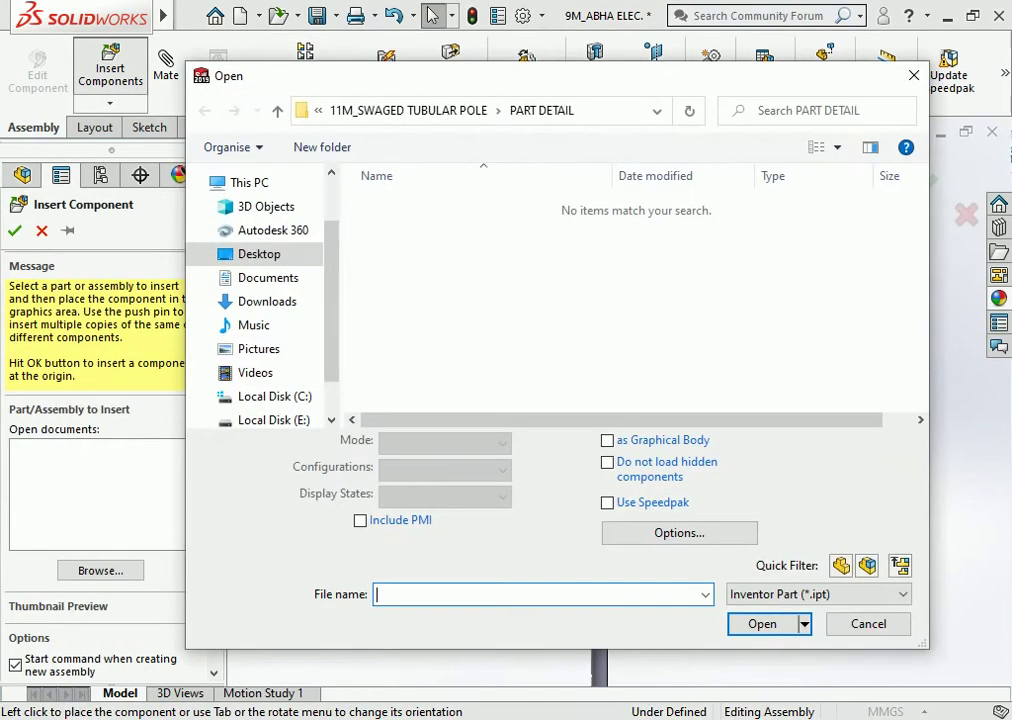
click(818, 594)
click(760, 571)
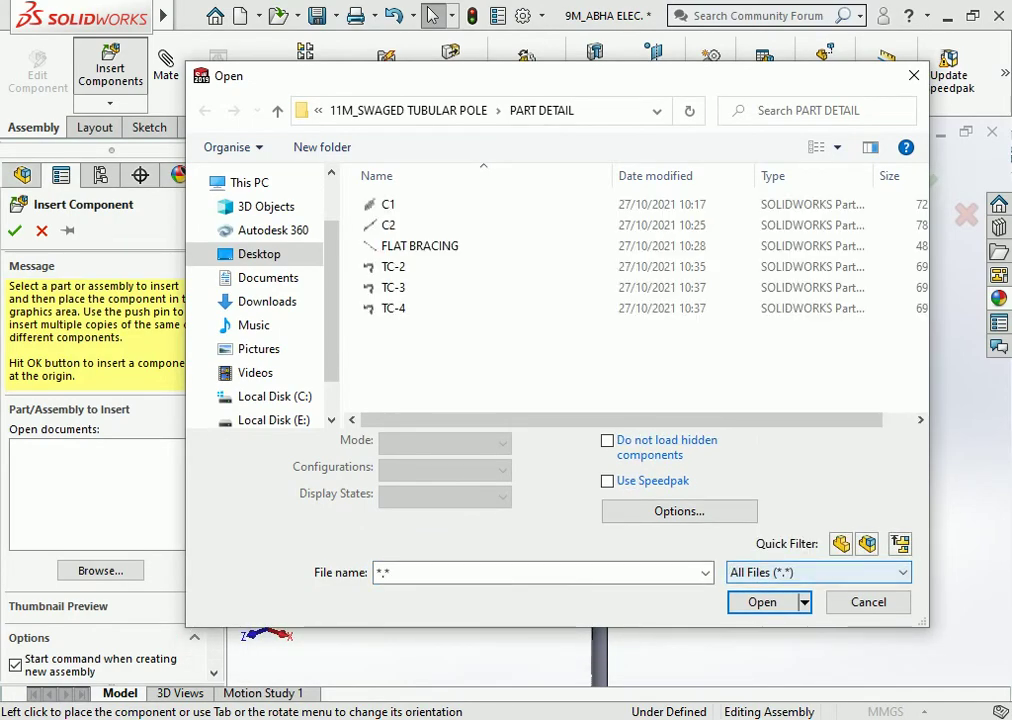
click(420, 246)
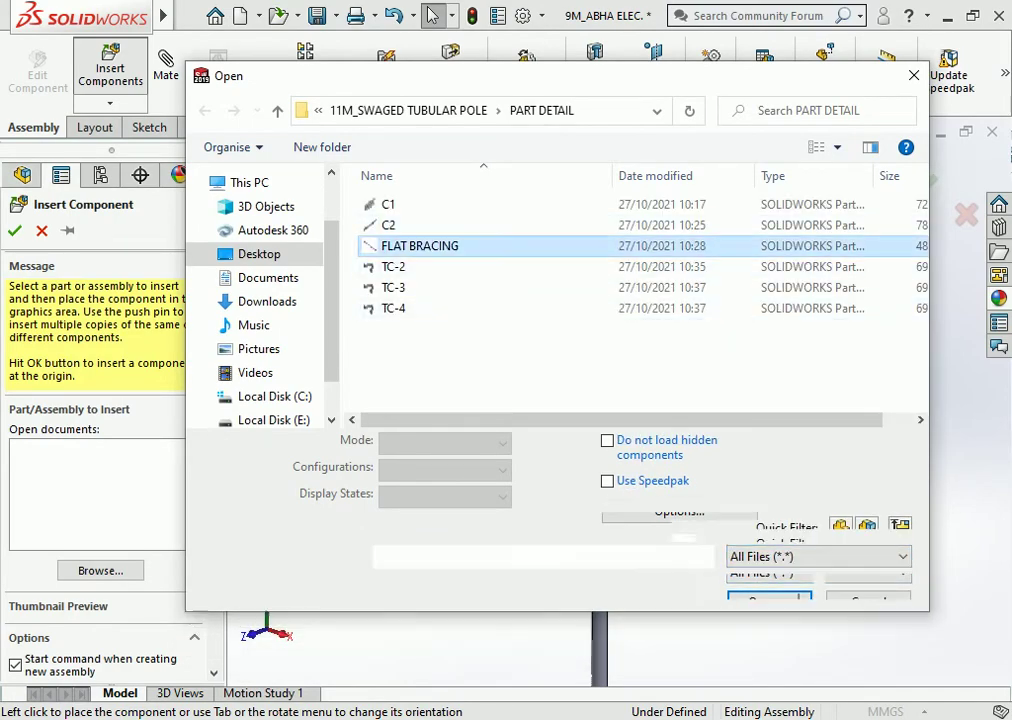
click(762, 586)
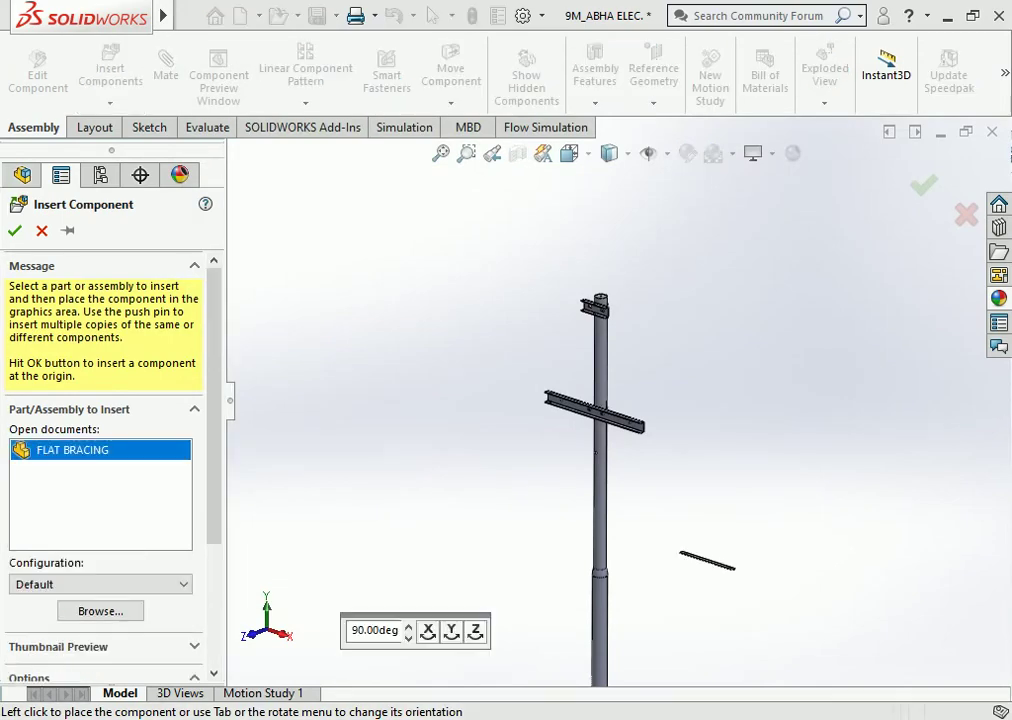
click(598, 382)
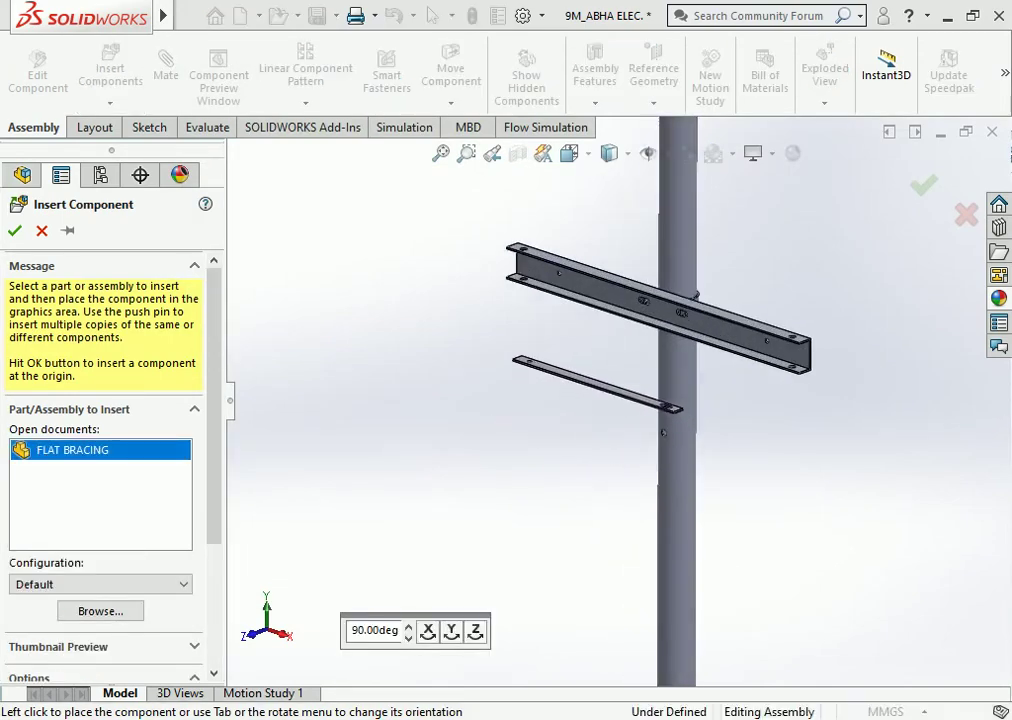
scroll(591, 370, down, 1)
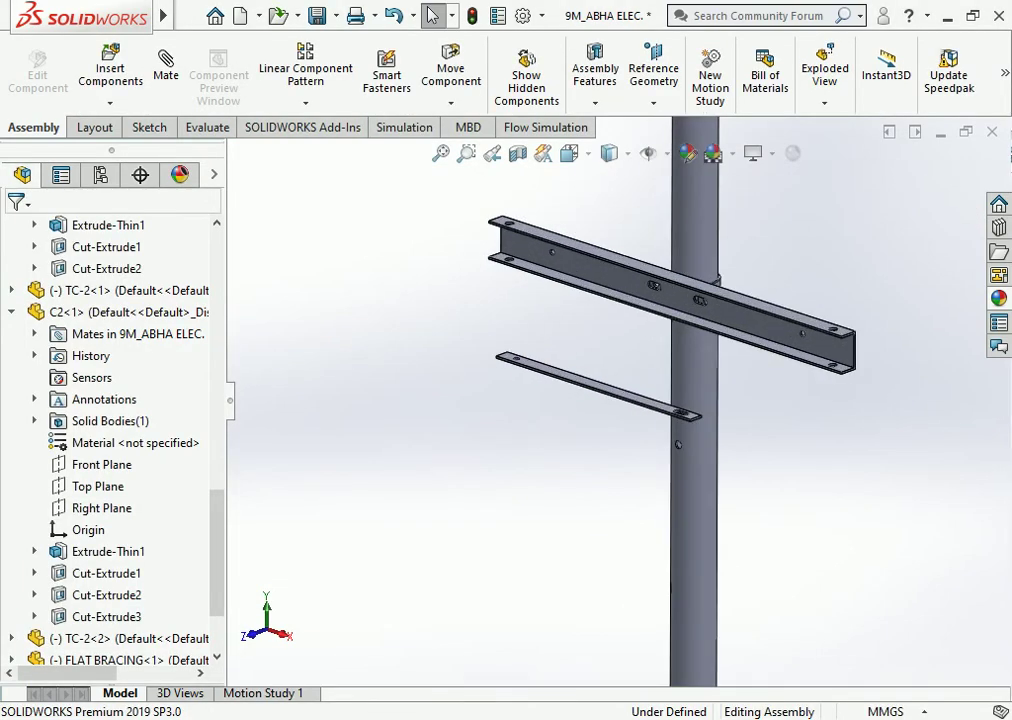
Drag the flat bracing to a diagonal angle, orbit to face the pole, and show Sketch tools.
right_drag(598, 384, 614, 390)
click(614, 390)
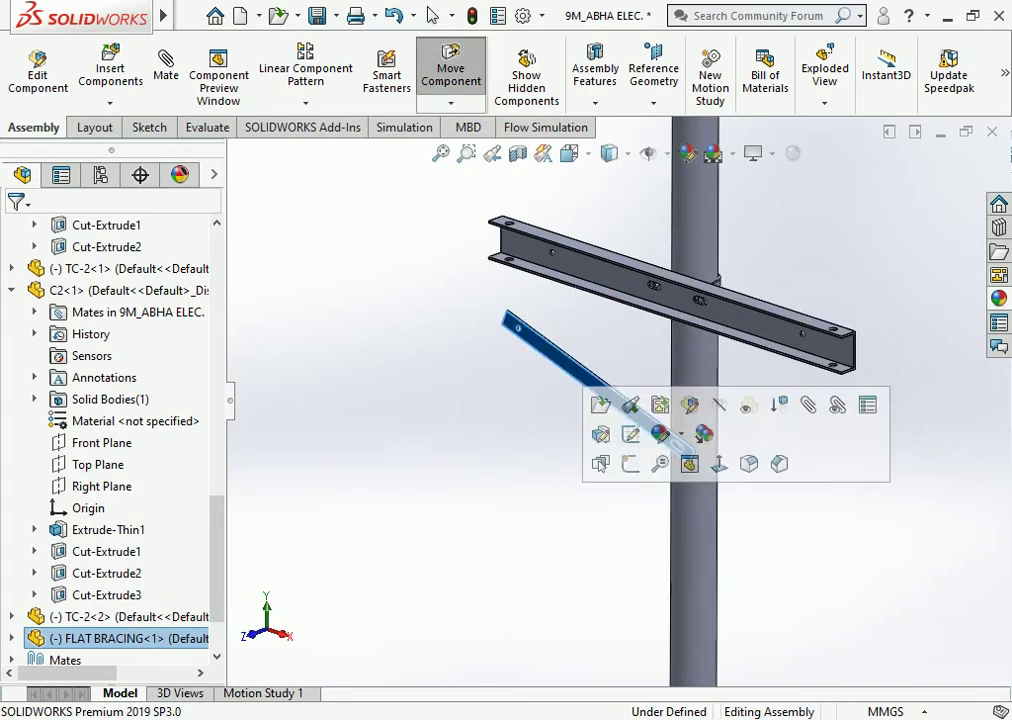
scroll(614, 390, up, 2)
scroll(614, 390, down, 1)
mouse_move(614, 390)
middle_down()
mouse_move(757, 463)
mouse_move(760, 475)
middle_up()
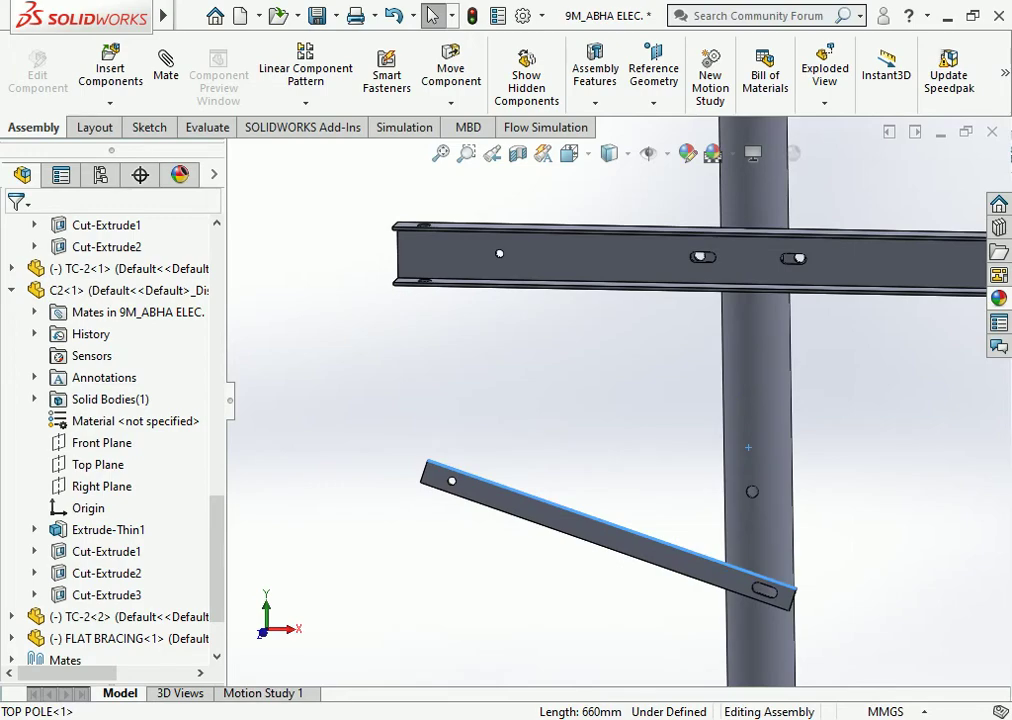
scroll(619, 399, up, 3)
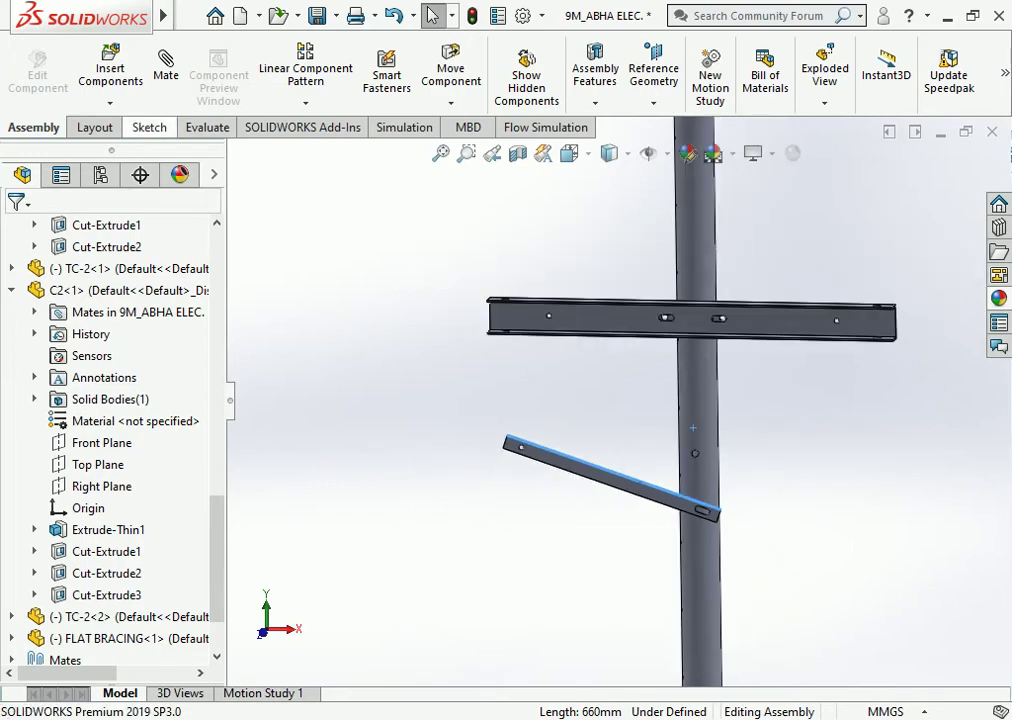
click(149, 127)
Start a new 3D Sketch and pick the Centerline tool.
click(145, 49)
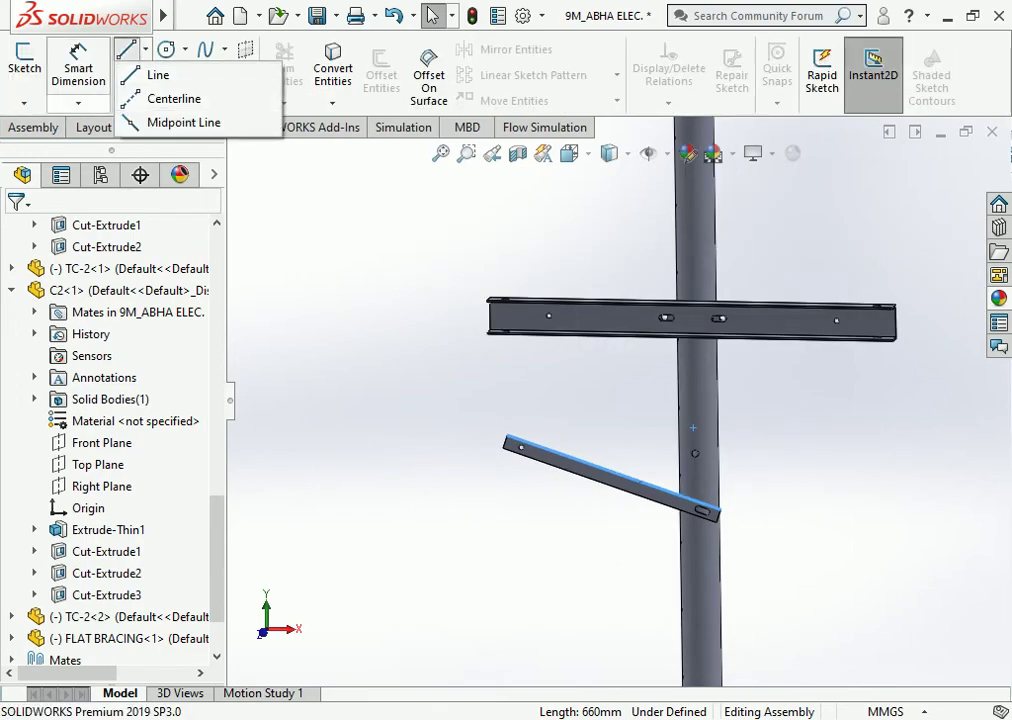
click(23, 103)
click(55, 149)
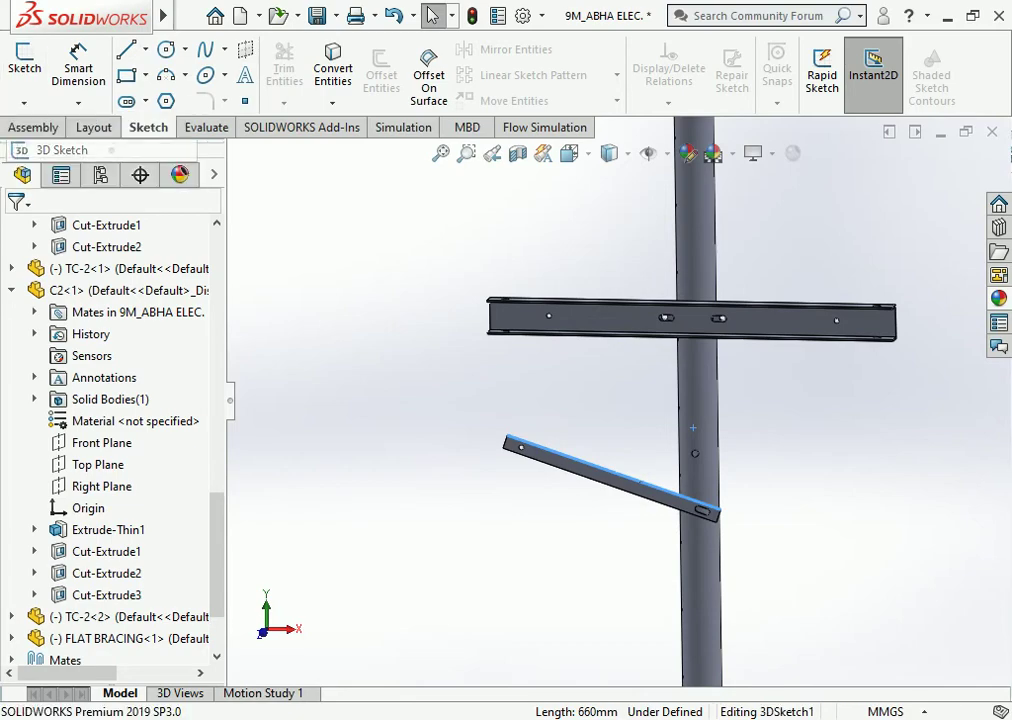
click(145, 49)
click(169, 101)
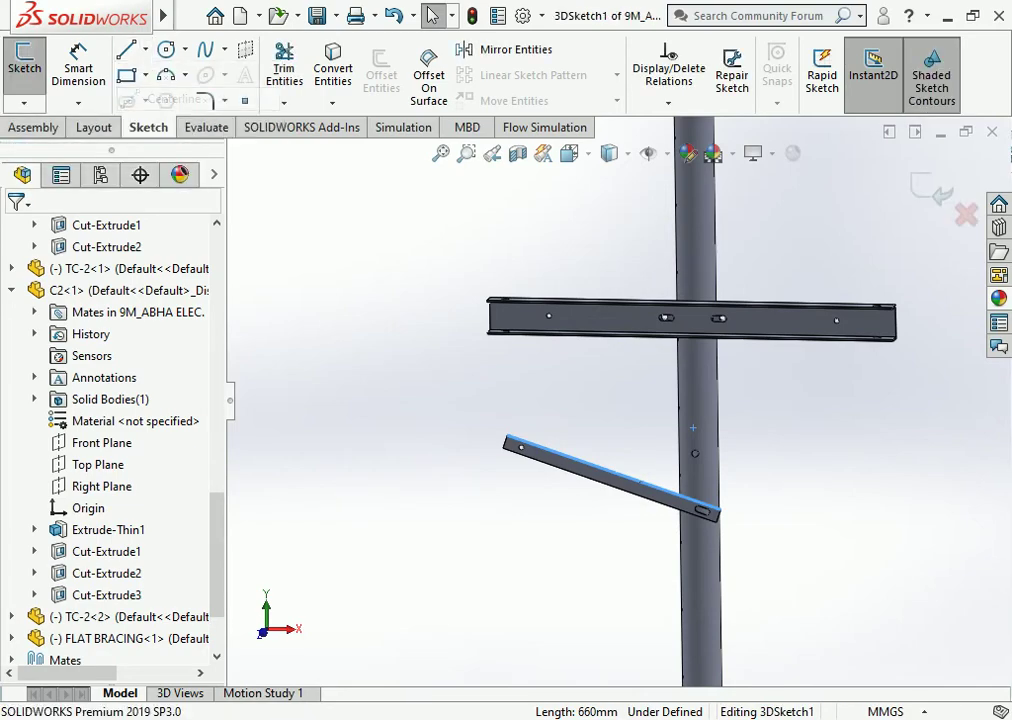
Draw a roughly 576 mm centerline from the pole's hole to the cross arm's hole.
scroll(726, 485, down, 5)
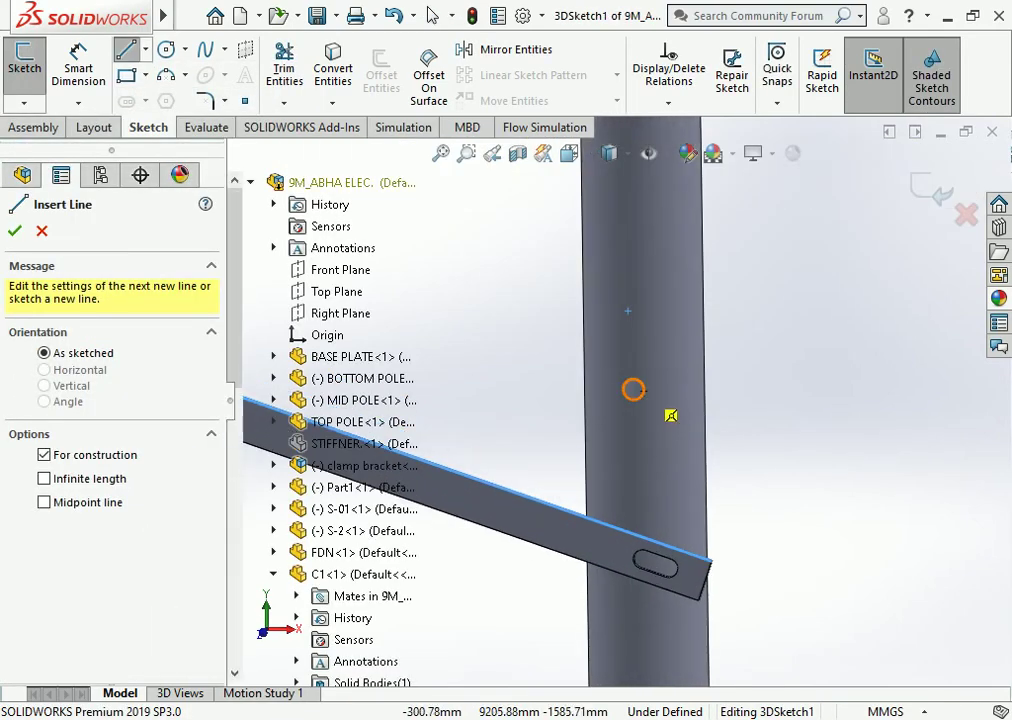
middle_drag(662, 416, 674, 420)
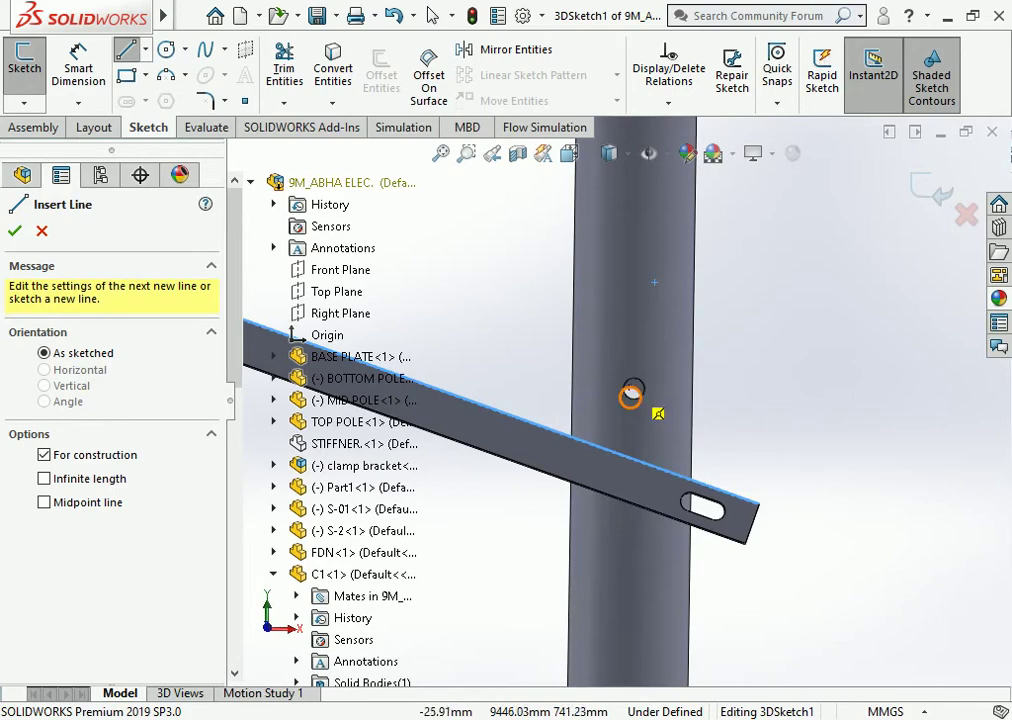
click(633, 389)
scroll(625, 395, up, 5)
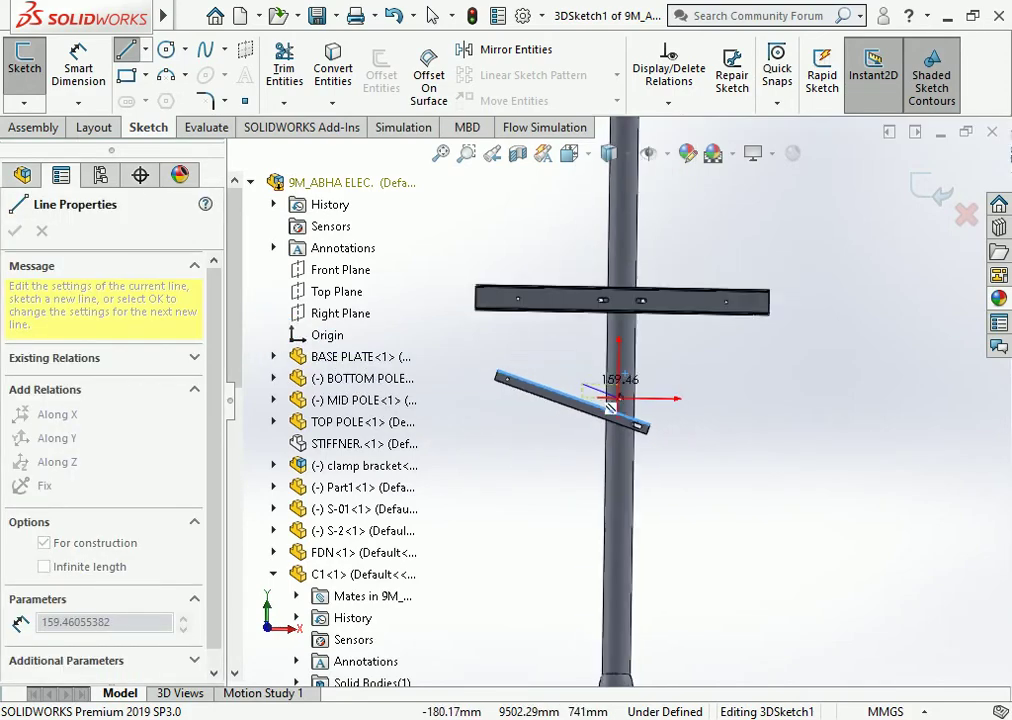
scroll(560, 345, down, 3)
scroll(550, 380, down, 2)
mouse_move(550, 380)
middle_down()
mouse_move(515, 377)
mouse_move(531, 343)
middle_up()
scroll(515, 323, down, 2)
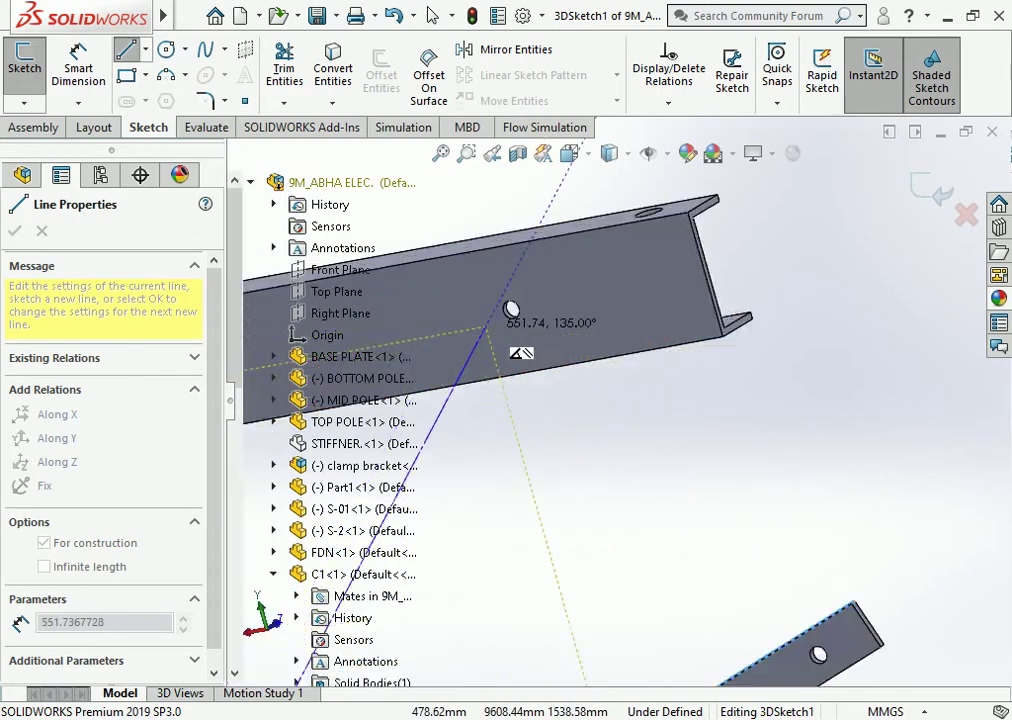
scroll(530, 315, down, 2)
scroll(529, 314, down, 1)
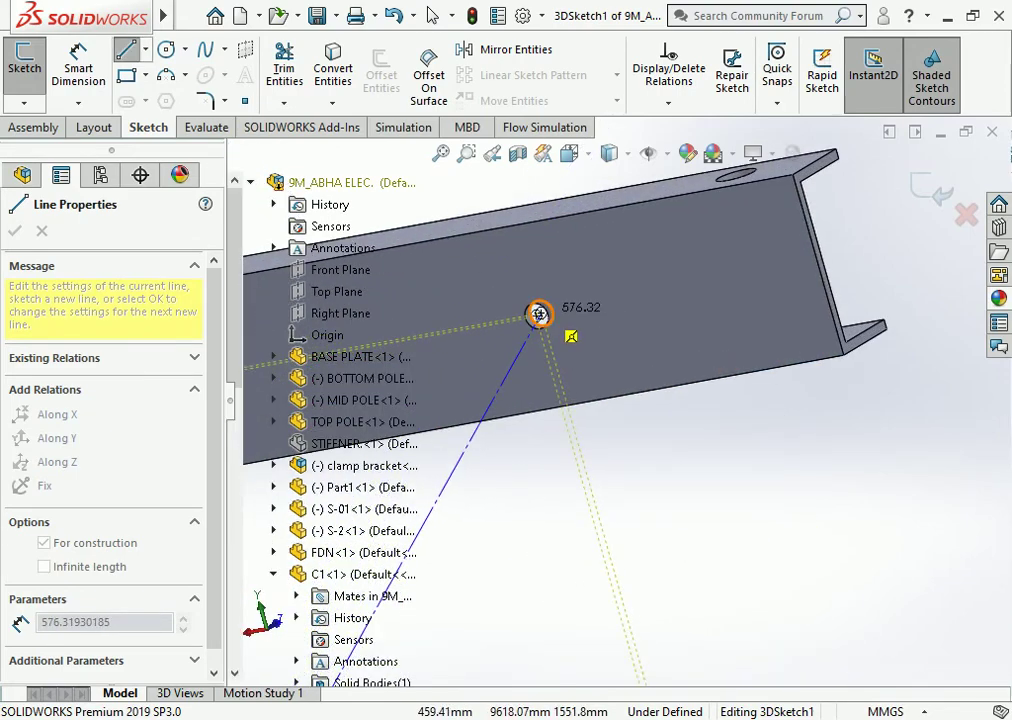
scroll(540, 315, down, 1)
scroll(550, 325, down, 1)
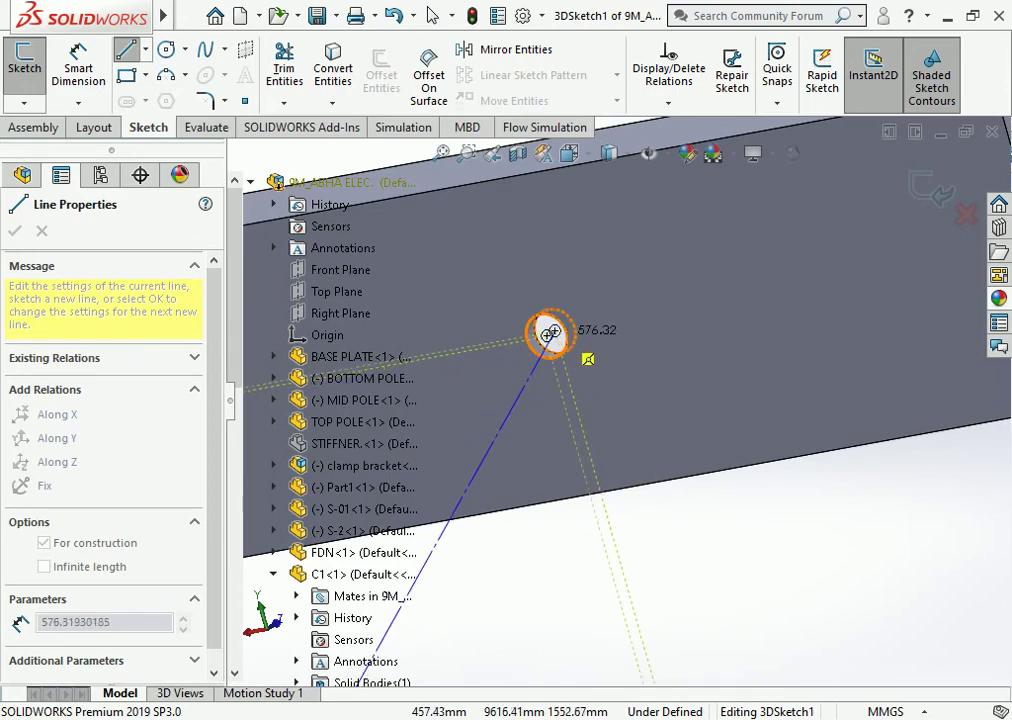
click(546, 336)
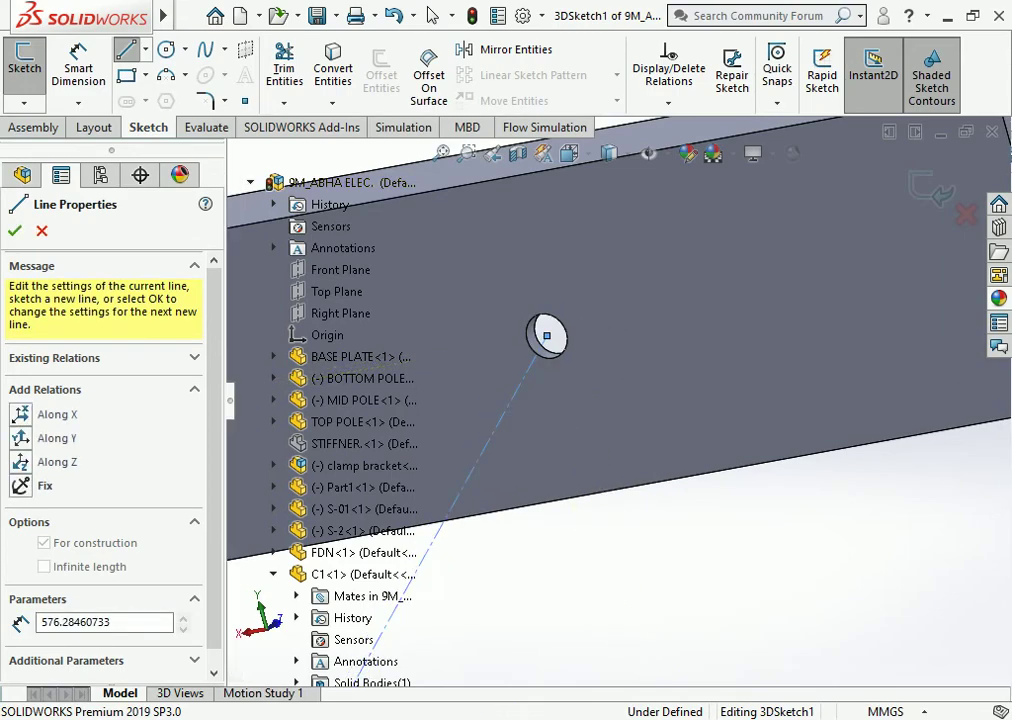
scroll(550, 338, down, 1)
scroll(555, 340, down, 2)
scroll(565, 346, down, 2)
scroll(566, 347, up, 2)
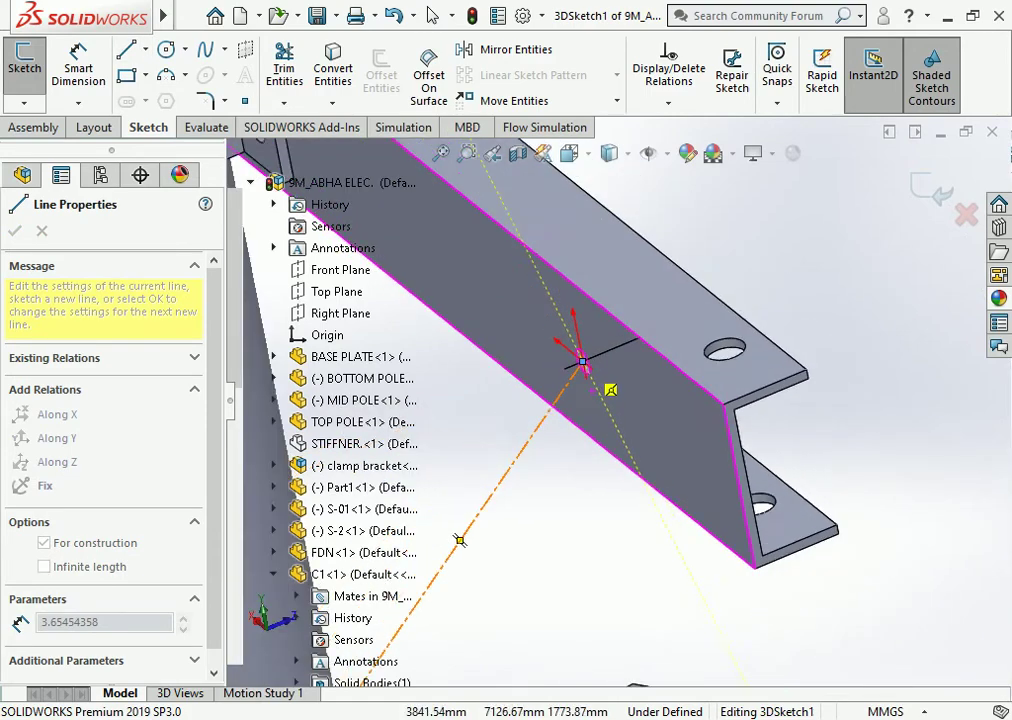
scroll(583, 358, up, 3)
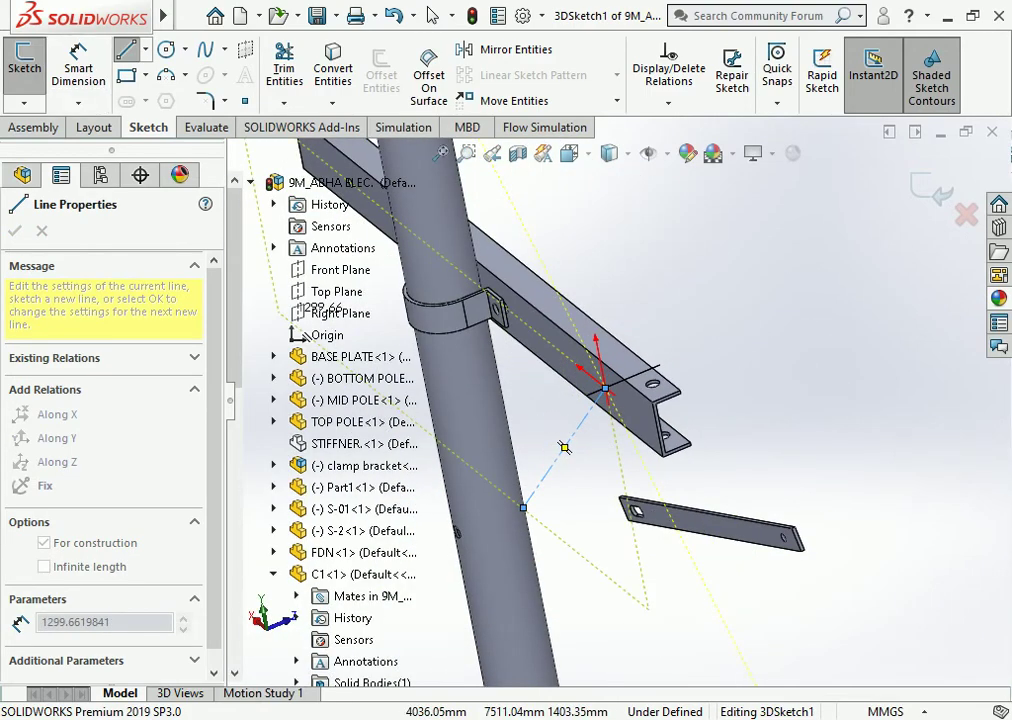
key(Escape)
key(Escape)
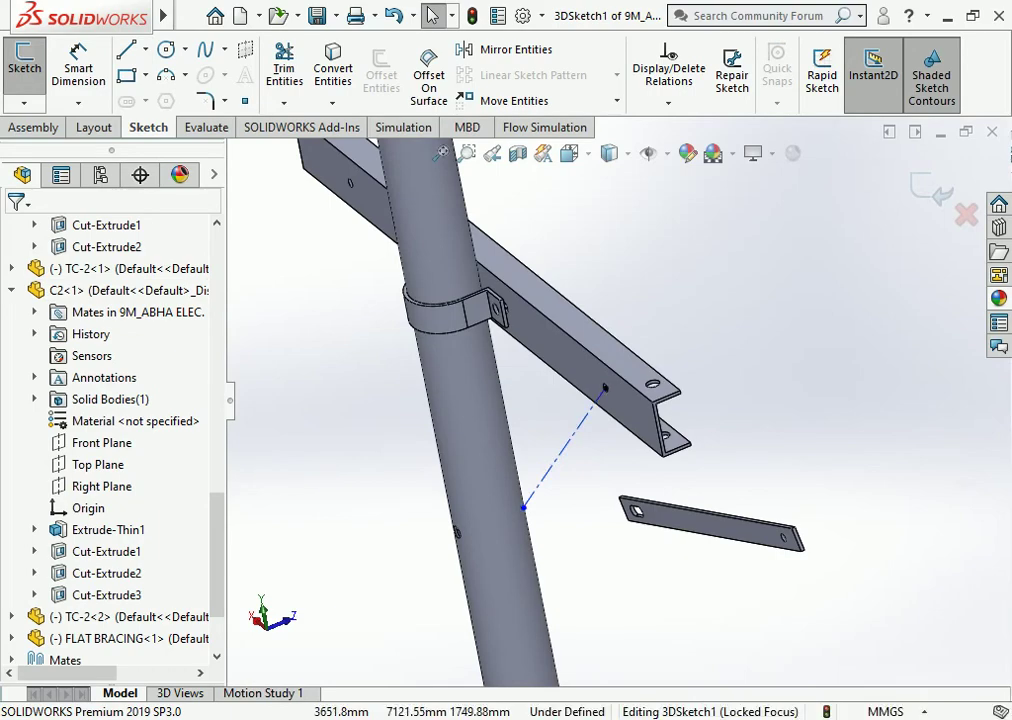
Snap the centerline's lower end onto the pole's hole and dismiss the over-define warning.
mouse_move(560, 420)
middle_down()
mouse_move(541, 505)
mouse_move(445, 540)
middle_up()
scroll(445, 540, down, 5)
click(480, 433)
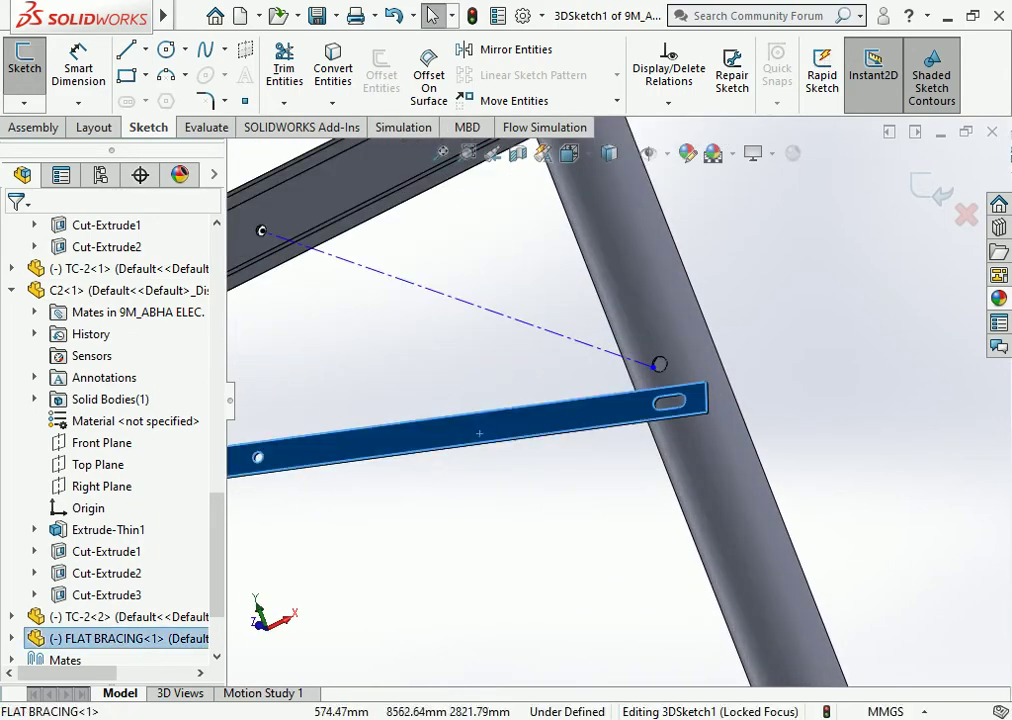
key(l)
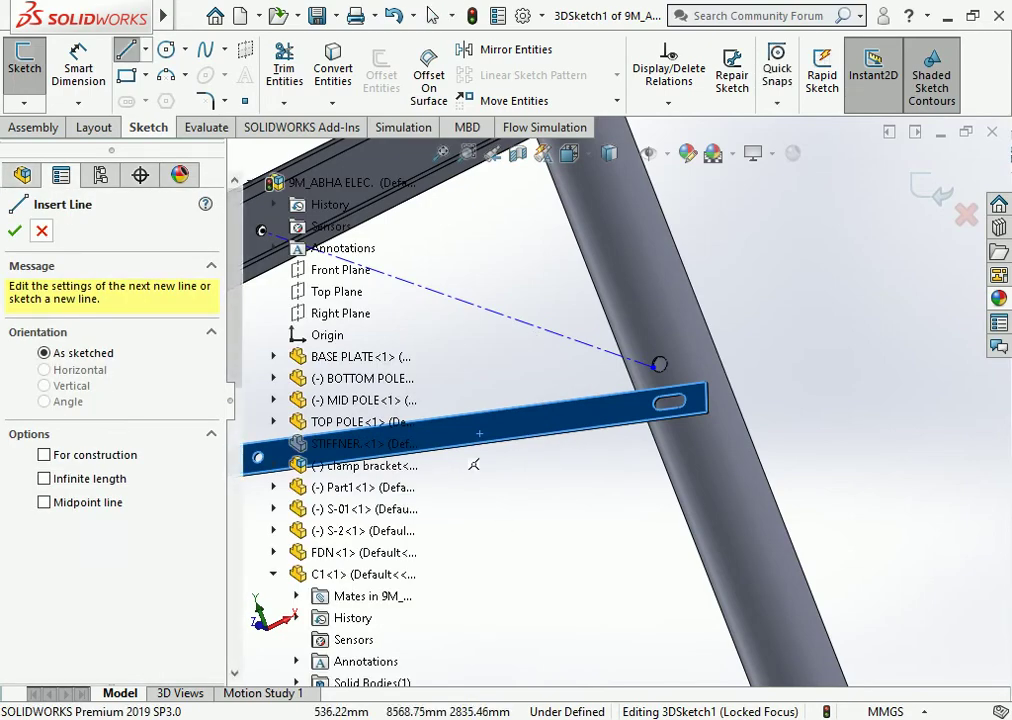
key(Escape)
key(Escape)
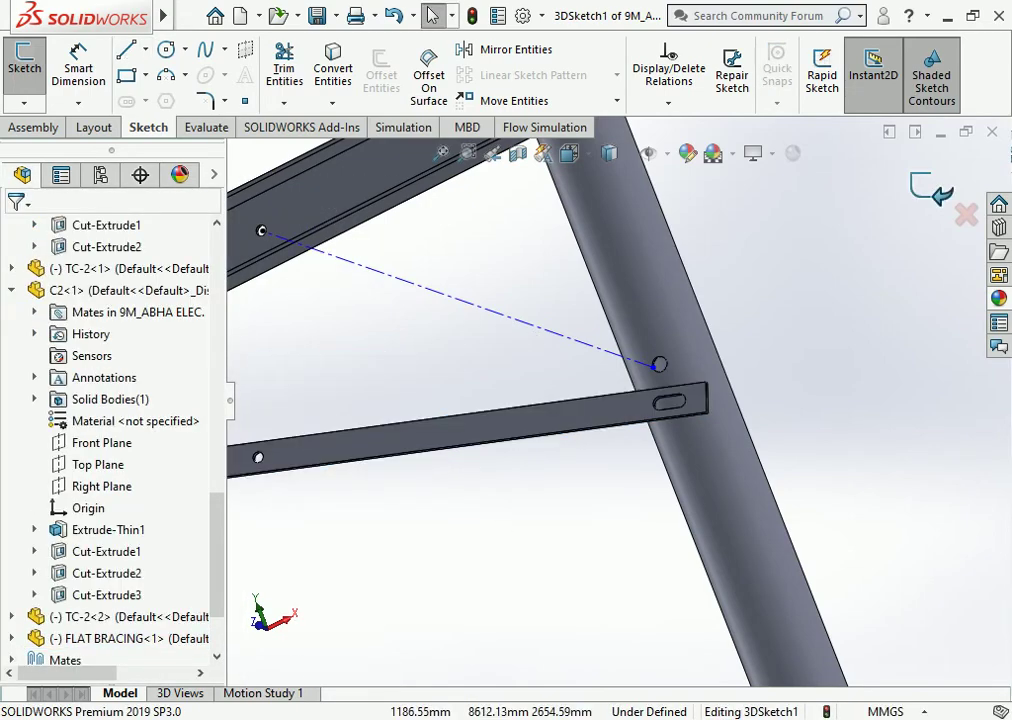
scroll(682, 342, down, 3)
scroll(682, 342, down, 3)
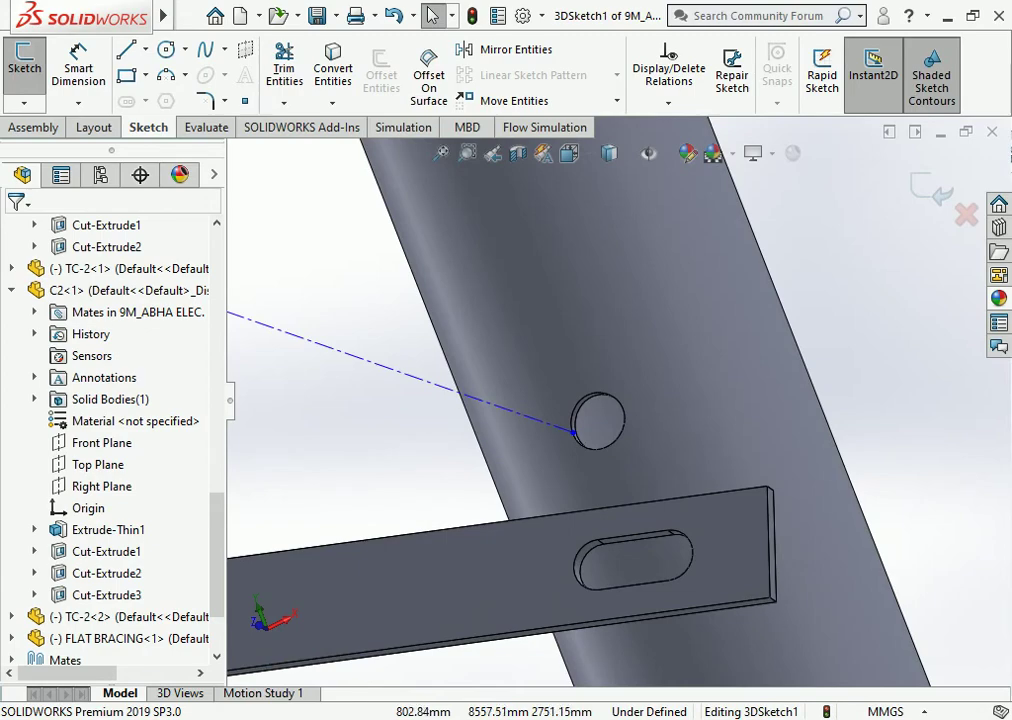
drag(573, 432, 572, 425)
key(Return)
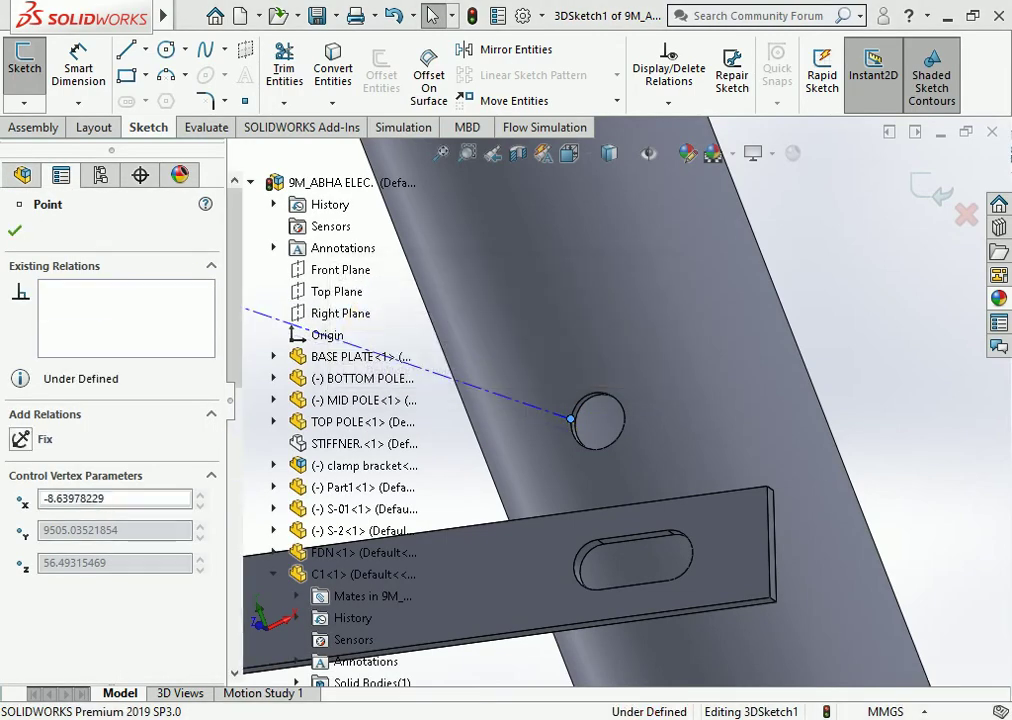
Switch to Front view and exit the 3D sketch as 3DSketch1.
scroll(629, 394, up, 3)
scroll(629, 394, up, 3)
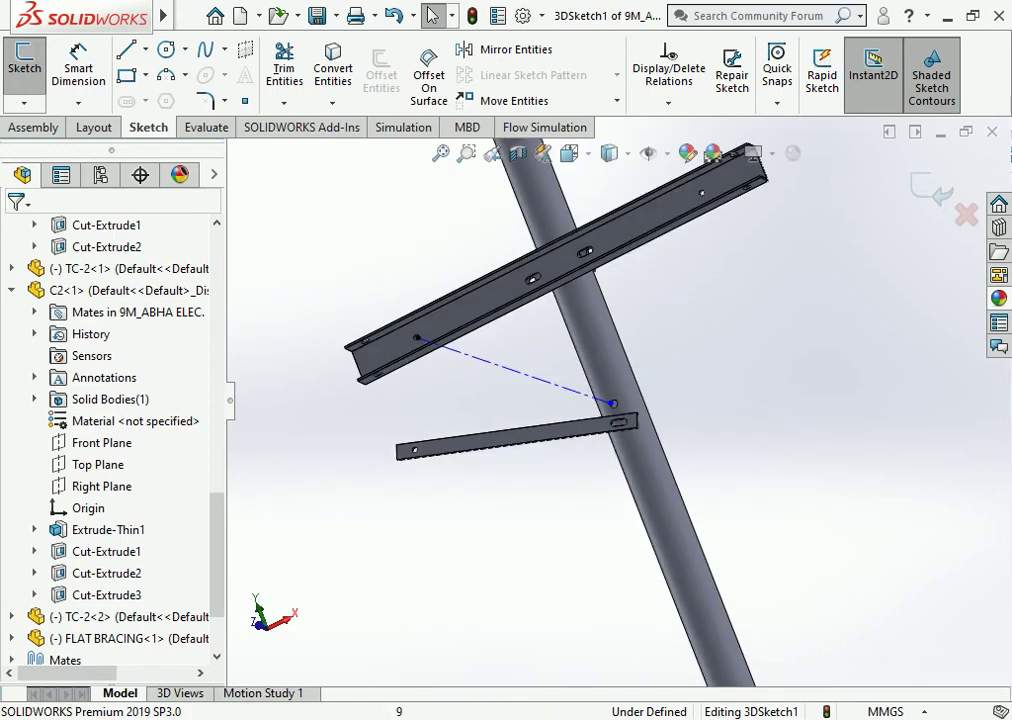
click(608, 153)
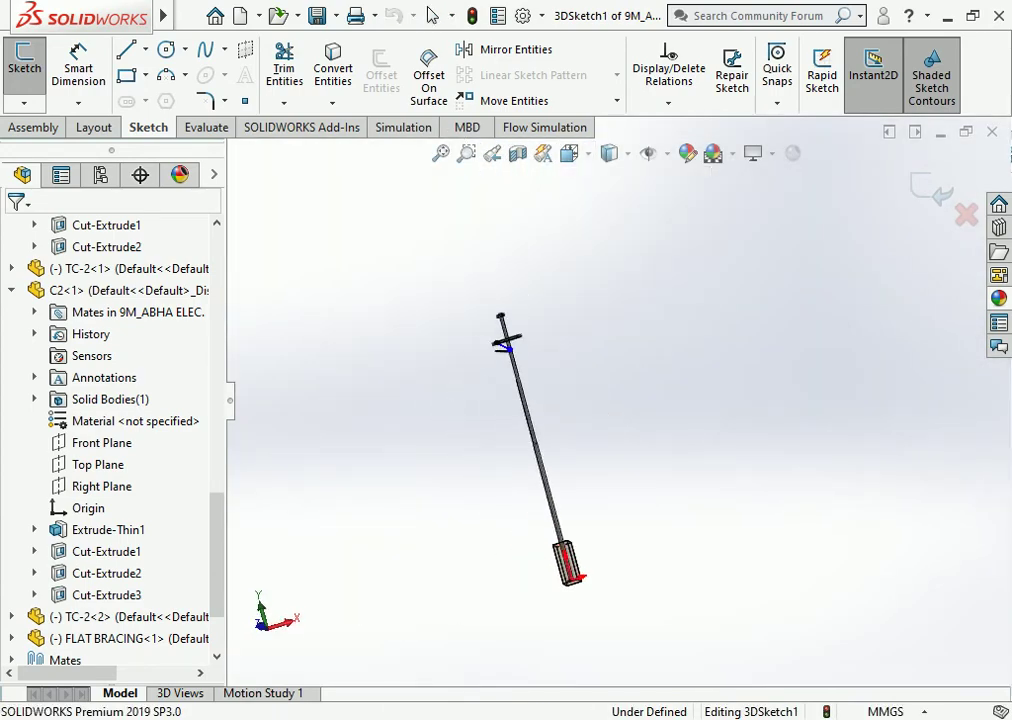
key(ctrl+1)
scroll(612, 240, down, 2)
scroll(603, 231, down, 5)
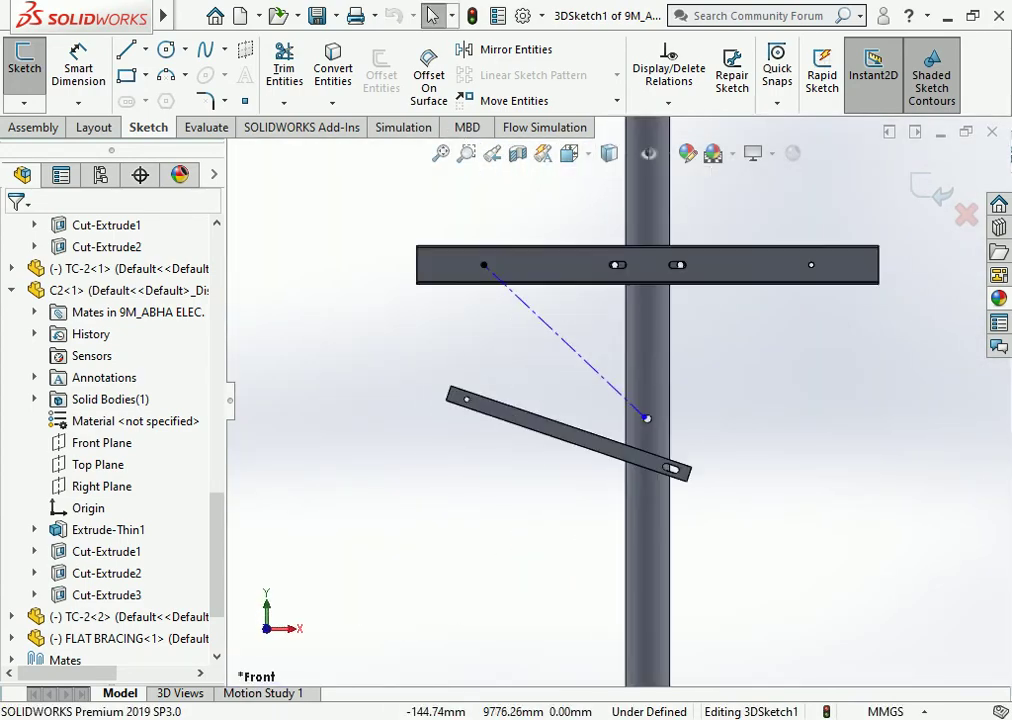
scroll(638, 450, down, 2)
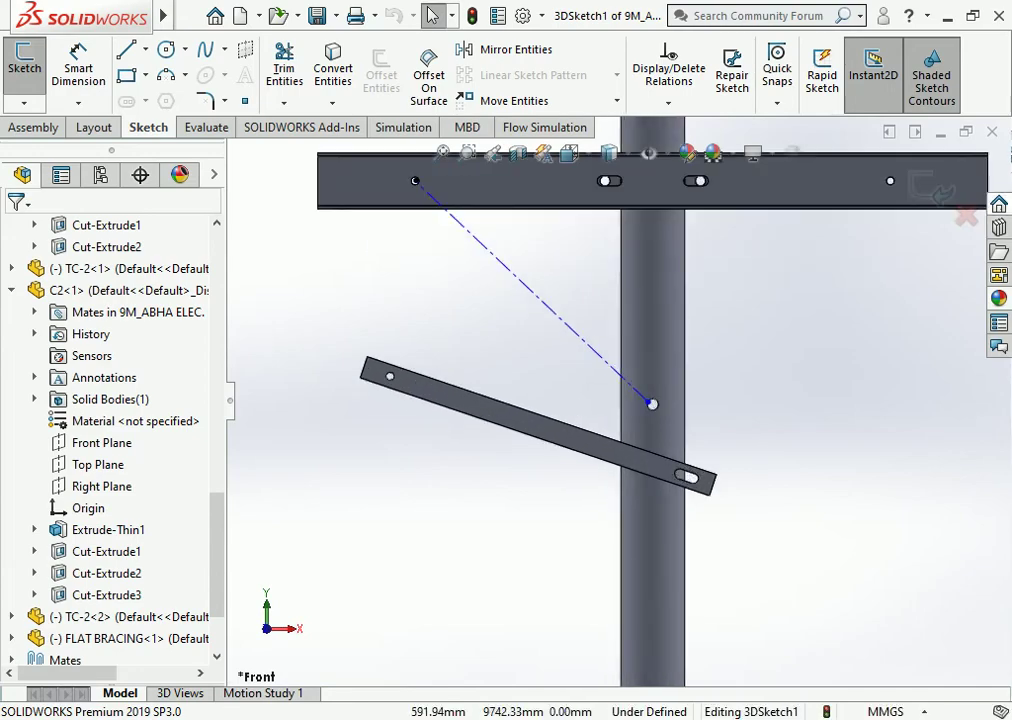
key(ctrl+b)
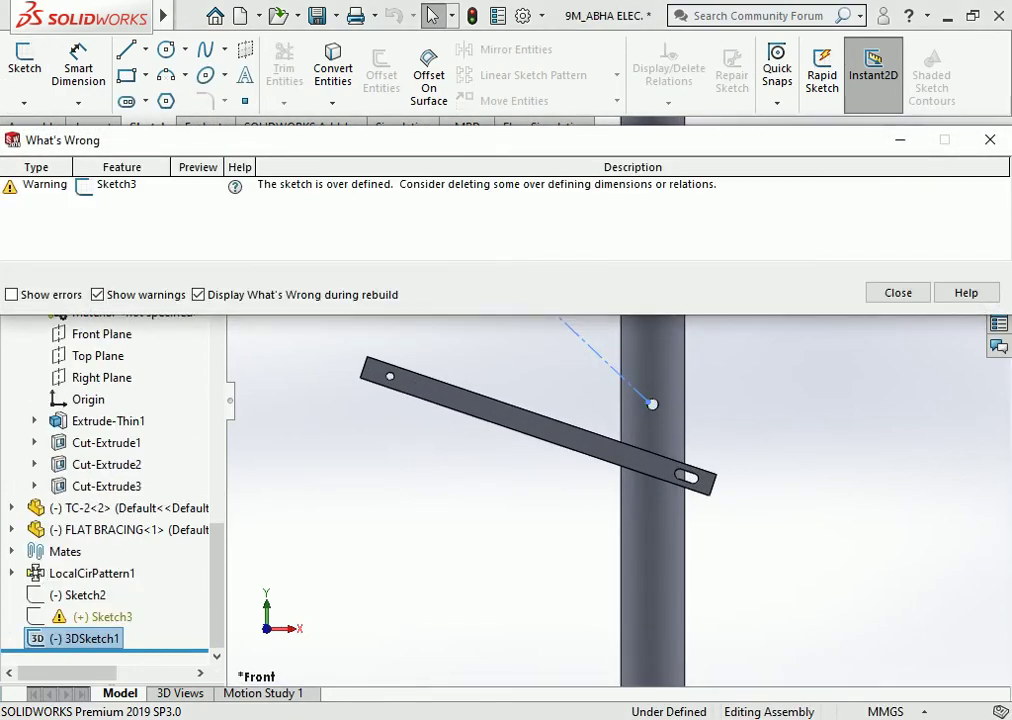
Swing the FLAT BRACING about its pin hole onto the diagonal line, upper end at the cross arm hole.
key(Escape)
scroll(569, 344, down, 3)
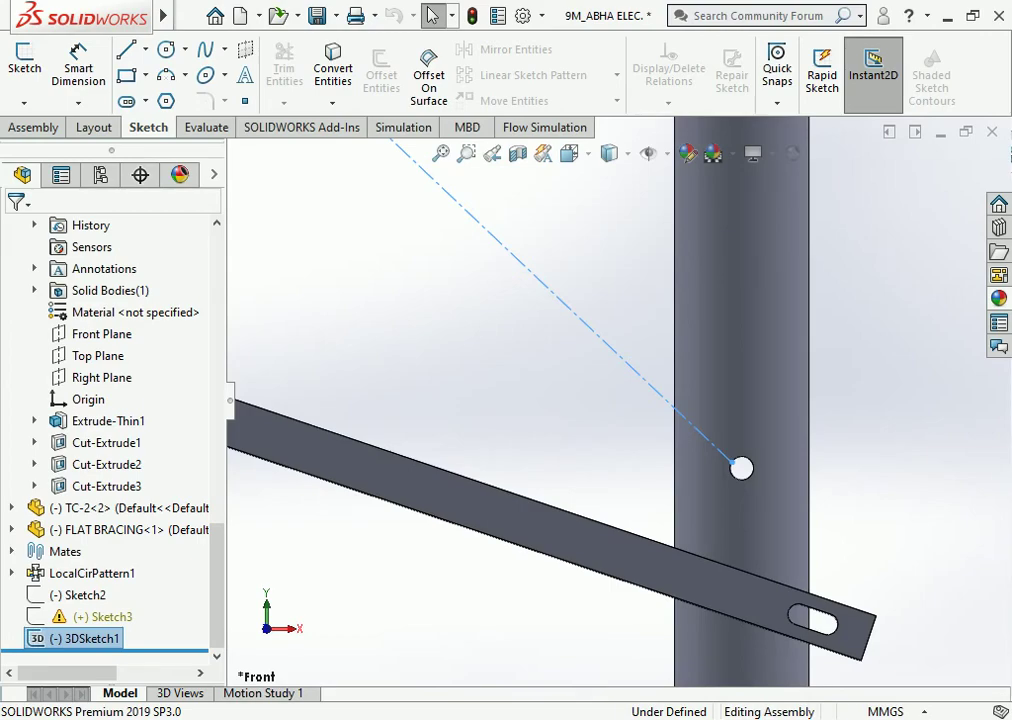
drag(480, 485, 518, 308)
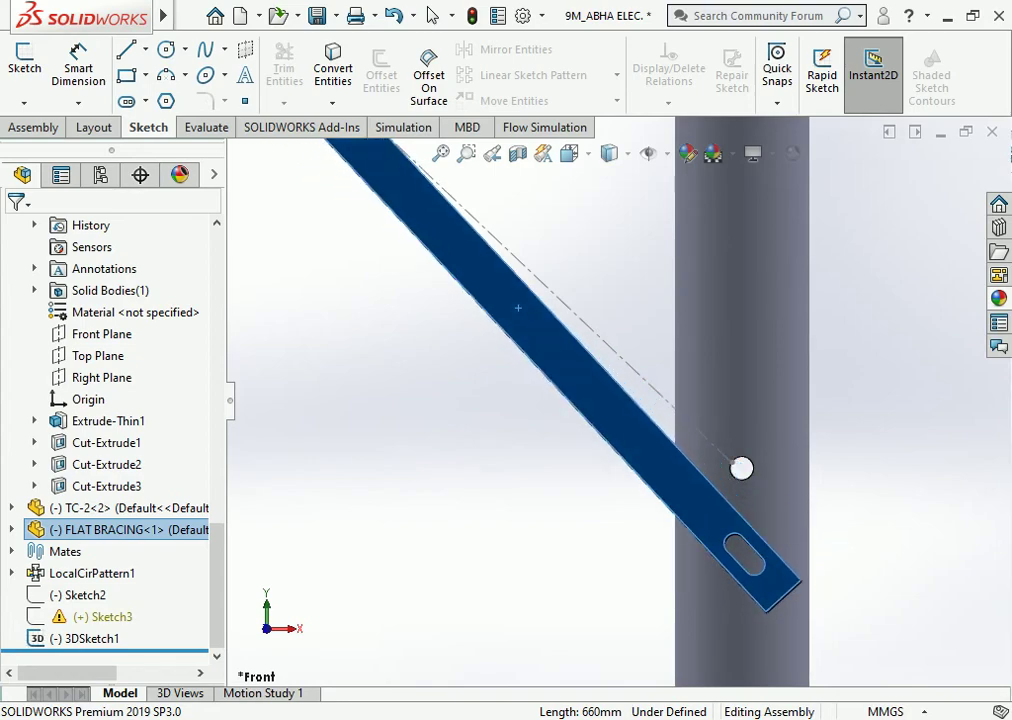
drag(518, 308, 518, 308)
scroll(518, 300, up, 3)
scroll(520, 254, down, 3)
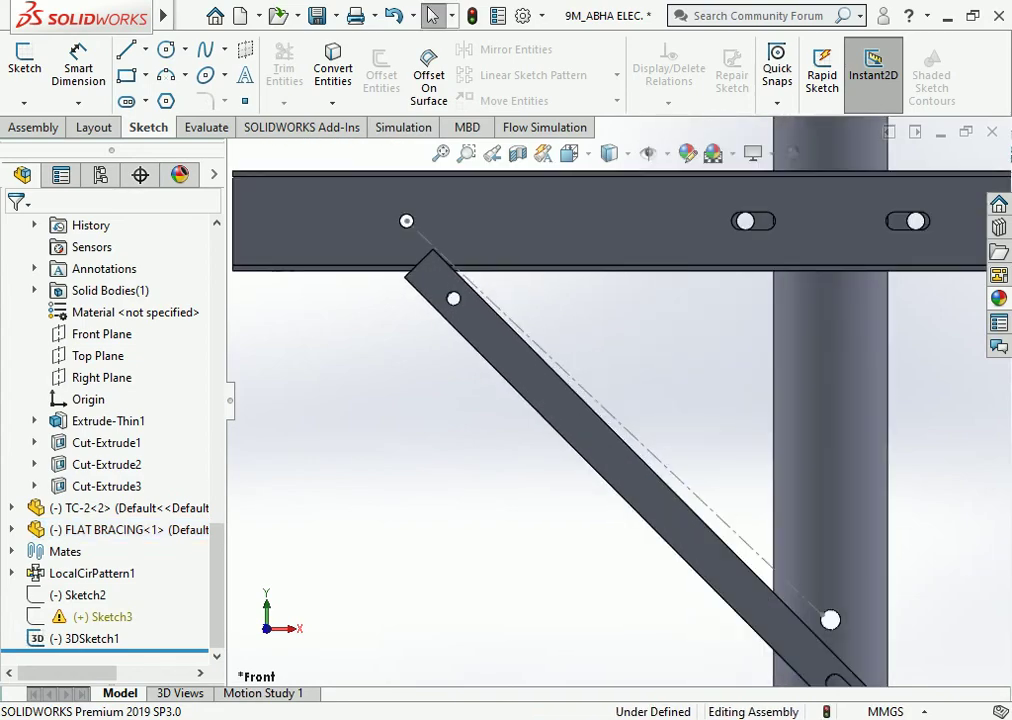
drag(518, 355, 492, 330)
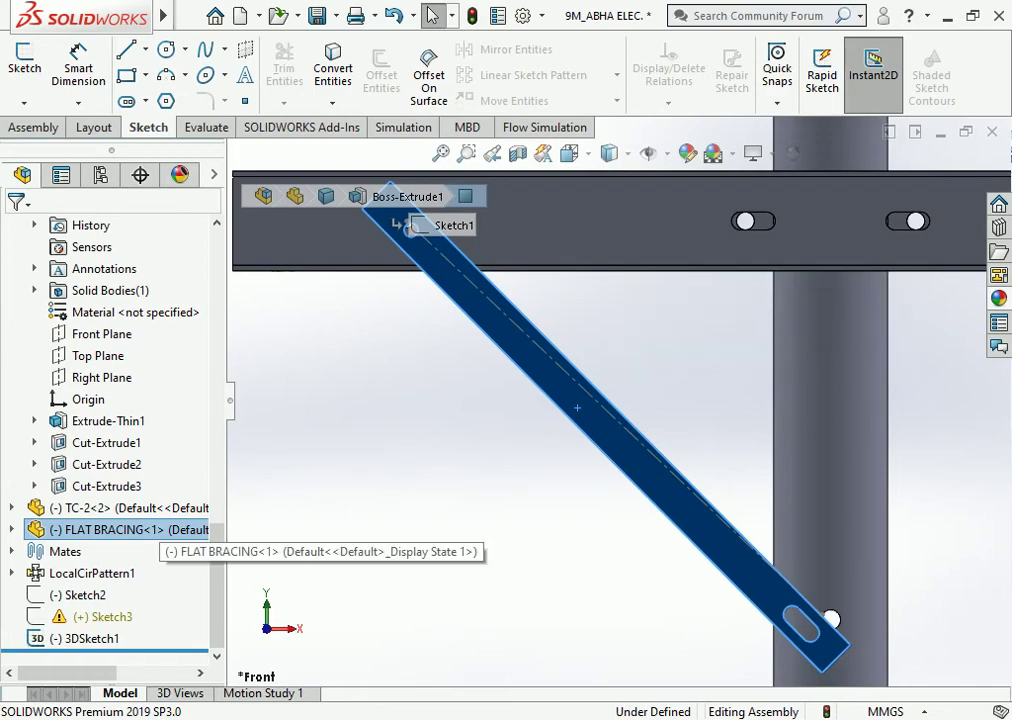
Mate the FLAT BRACING Front Plane coincident to the diagonal sketch line Line2@3DSketch1.
click(11, 529)
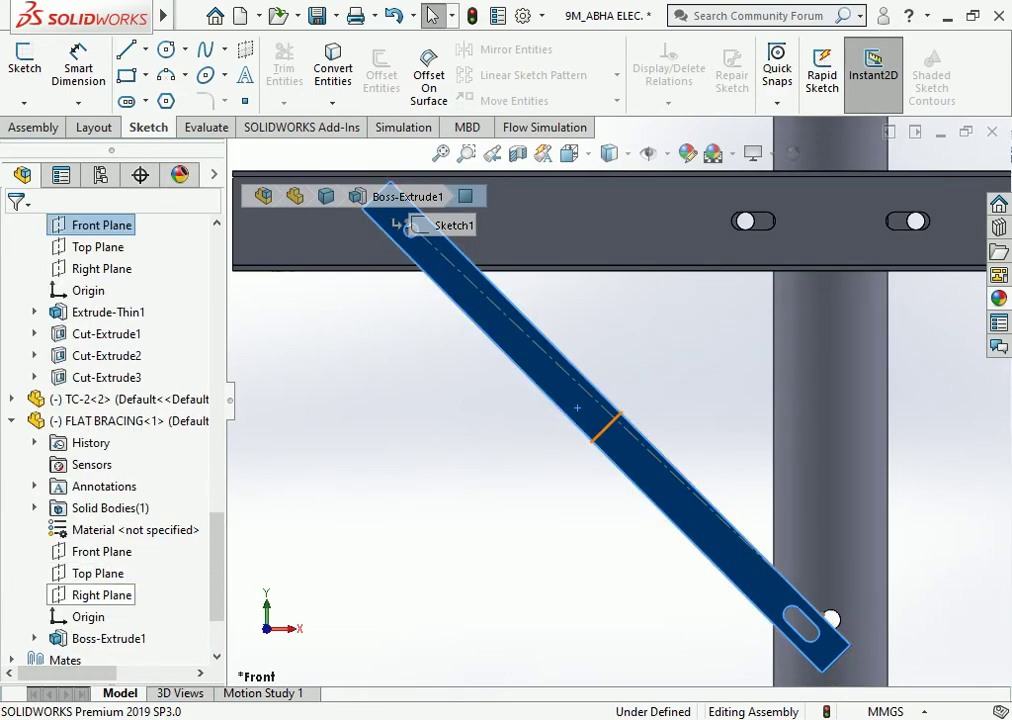
click(100, 551)
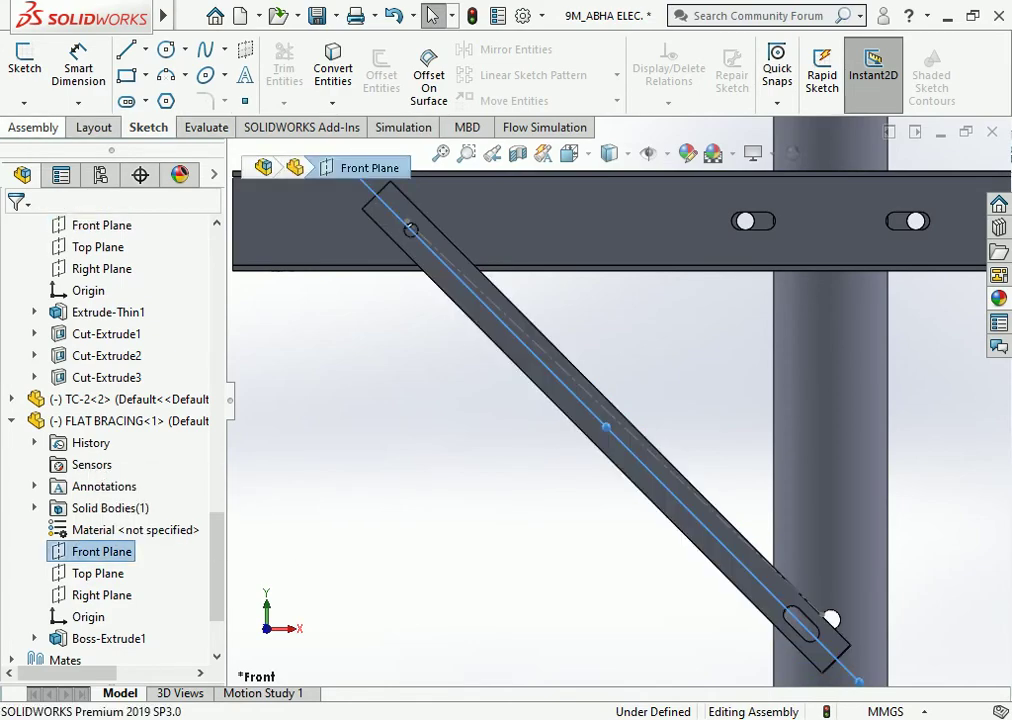
click(33, 127)
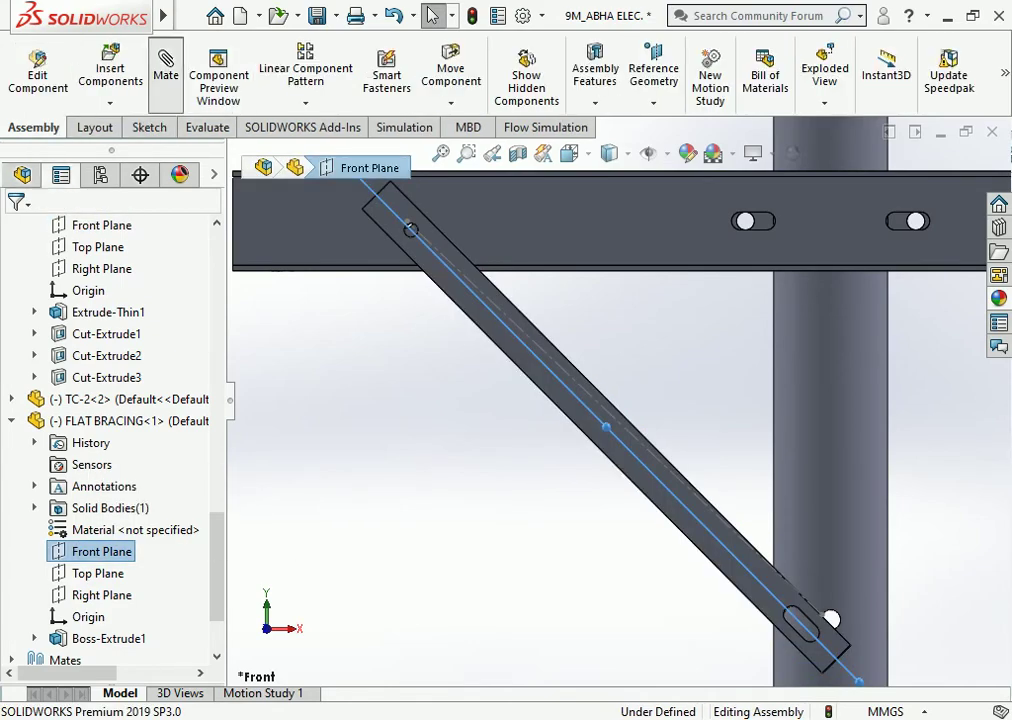
click(166, 62)
click(828, 618)
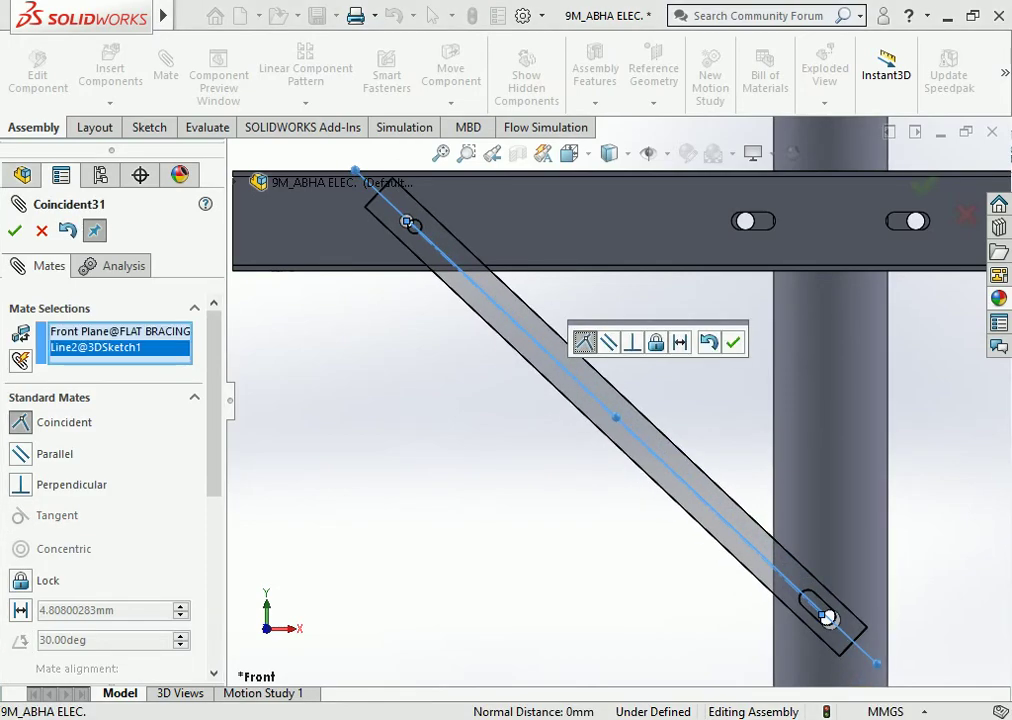
key(Return)
Add a trial tangent mate between a bracing face and the pole's cylindrical face.
scroll(828, 618, down, 2)
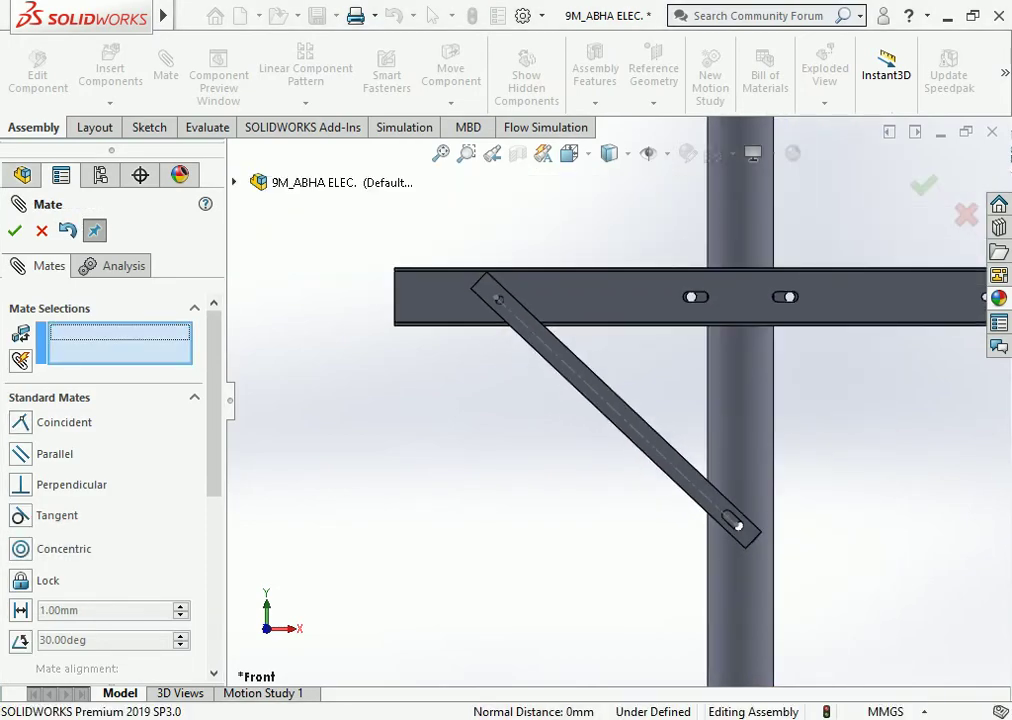
scroll(828, 618, up, 3)
scroll(594, 376, down, 2)
mouse_move(780, 450)
middle_down()
mouse_move(800, 520)
mouse_move(750, 470)
middle_up()
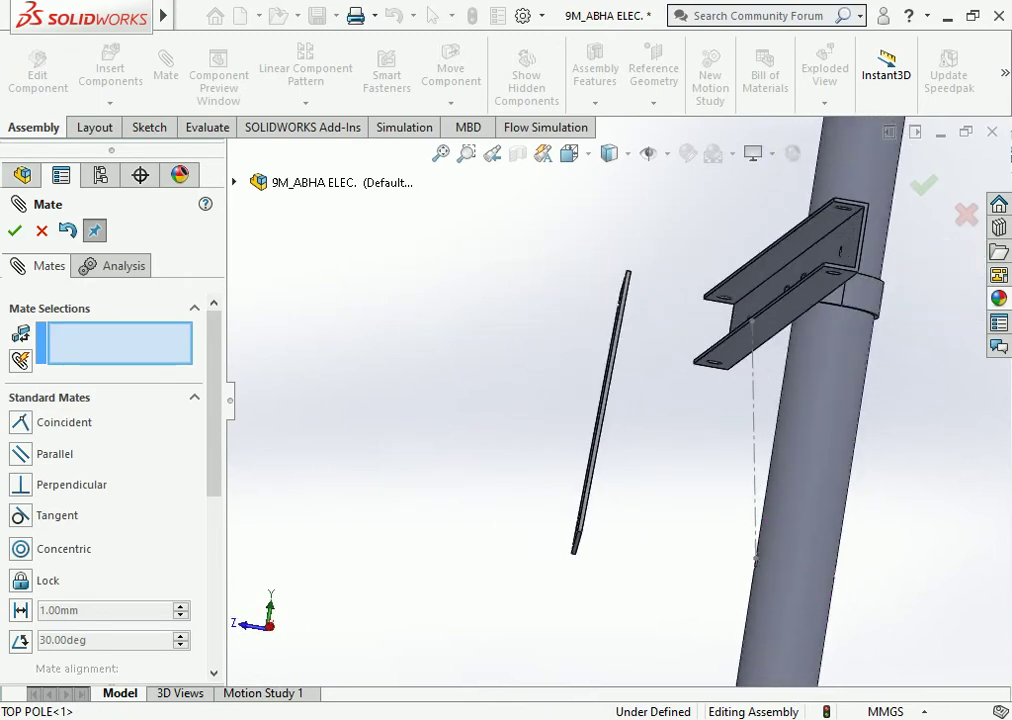
scroll(755, 556, down, 3)
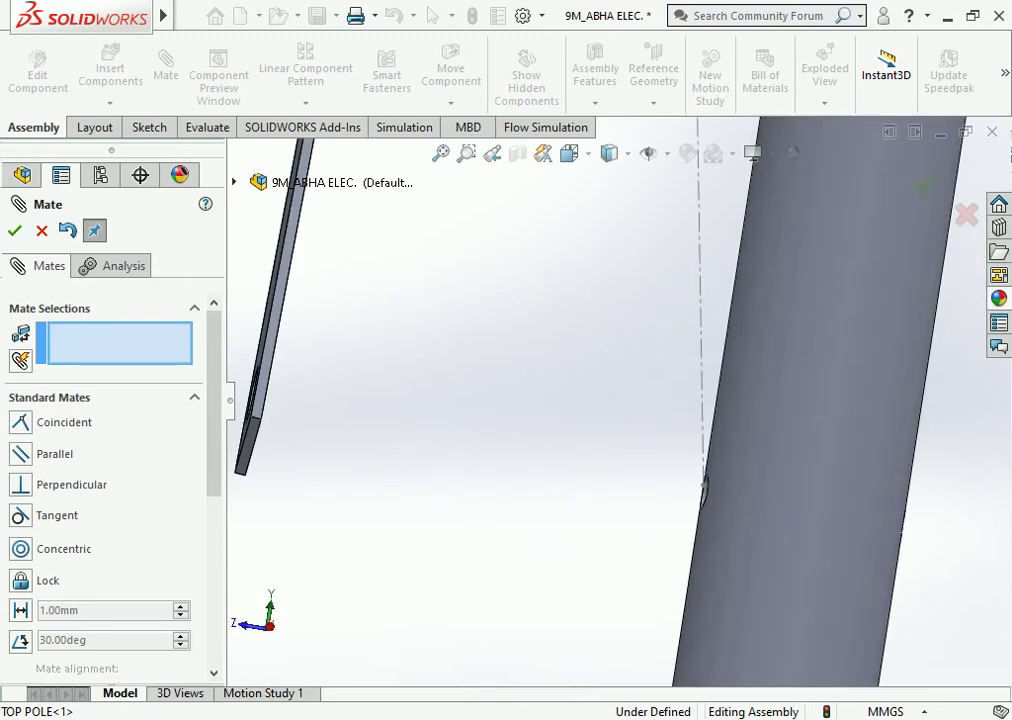
click(703, 486)
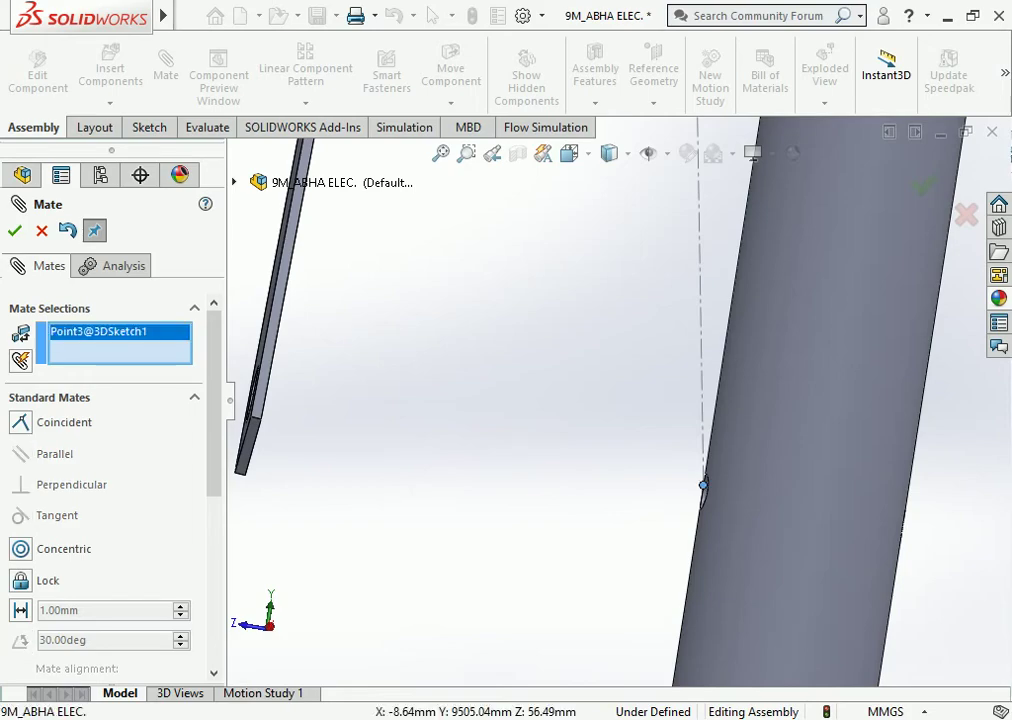
key(Escape)
click(780, 400)
scroll(620, 406, up, 2)
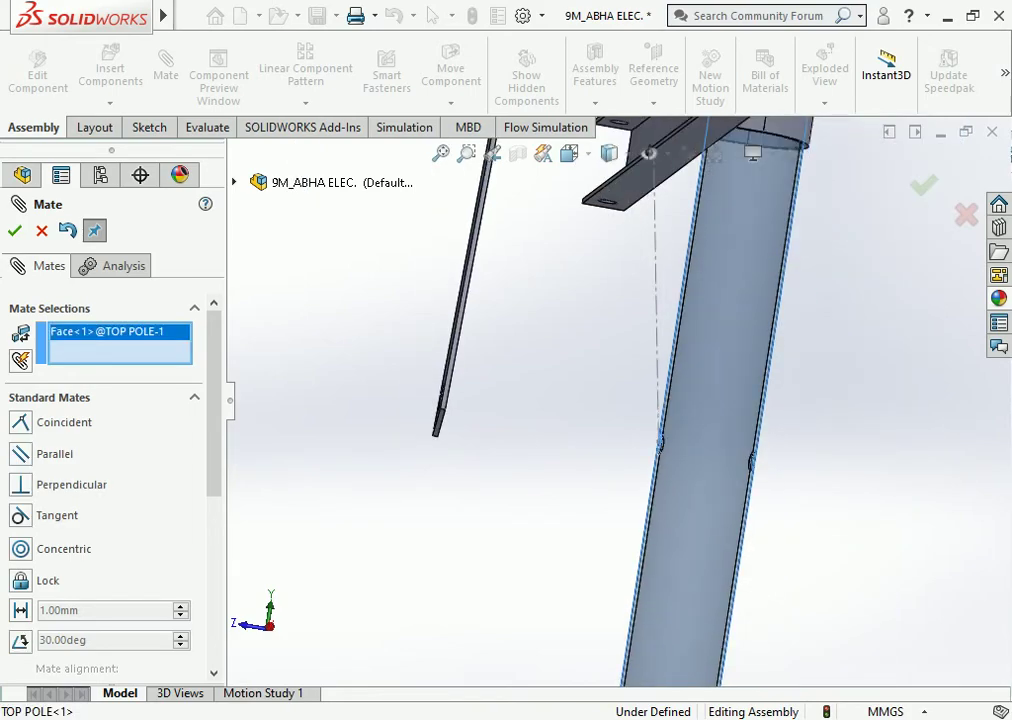
scroll(620, 406, up, 2)
scroll(620, 406, up, 1)
click(521, 371)
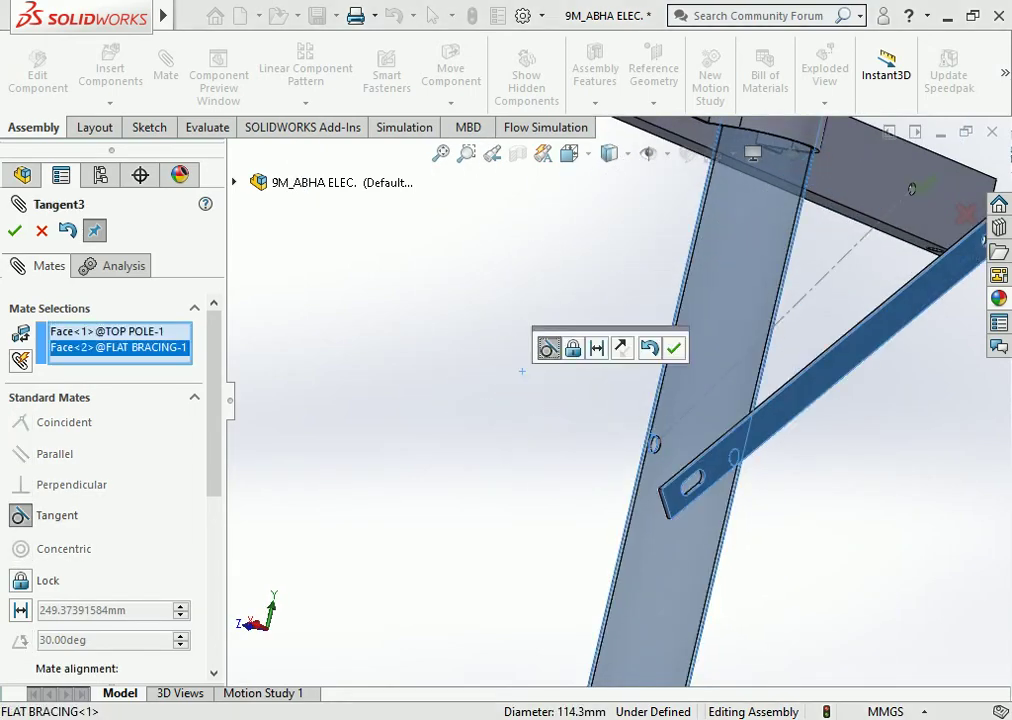
key(Return)
Undo the tangent mate and close the Mate PropertyManager.
mouse_move(521, 371)
middle_down()
mouse_move(635, 425)
mouse_move(760, 425)
middle_up()
scroll(635, 425, down, 2)
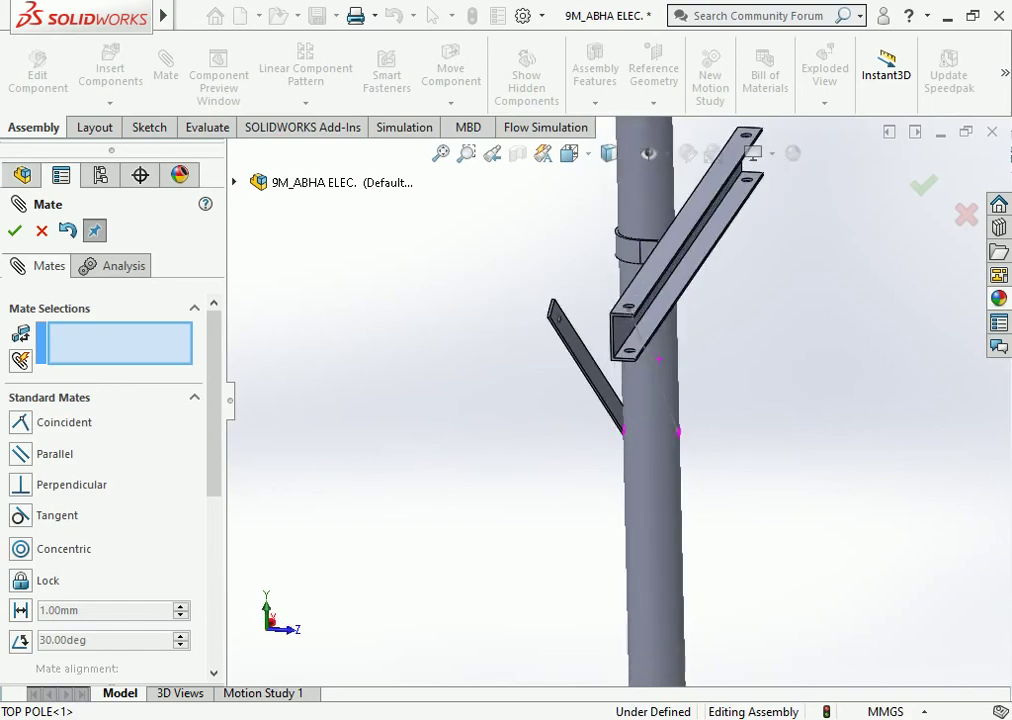
key(ctrl+z)
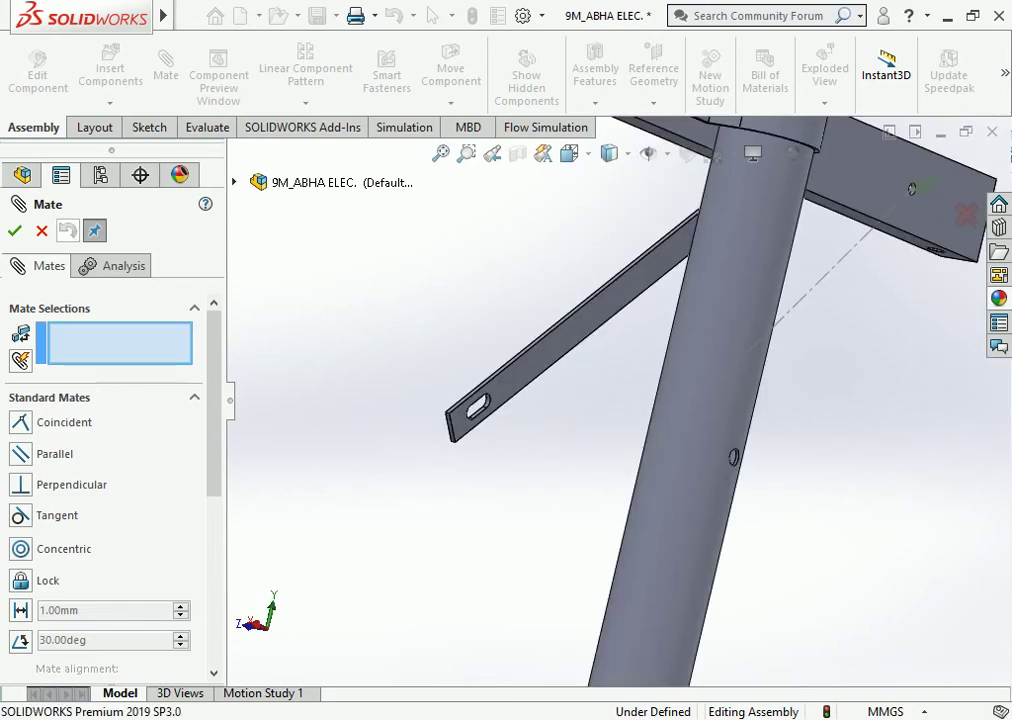
middle_drag(640, 420, 715, 420)
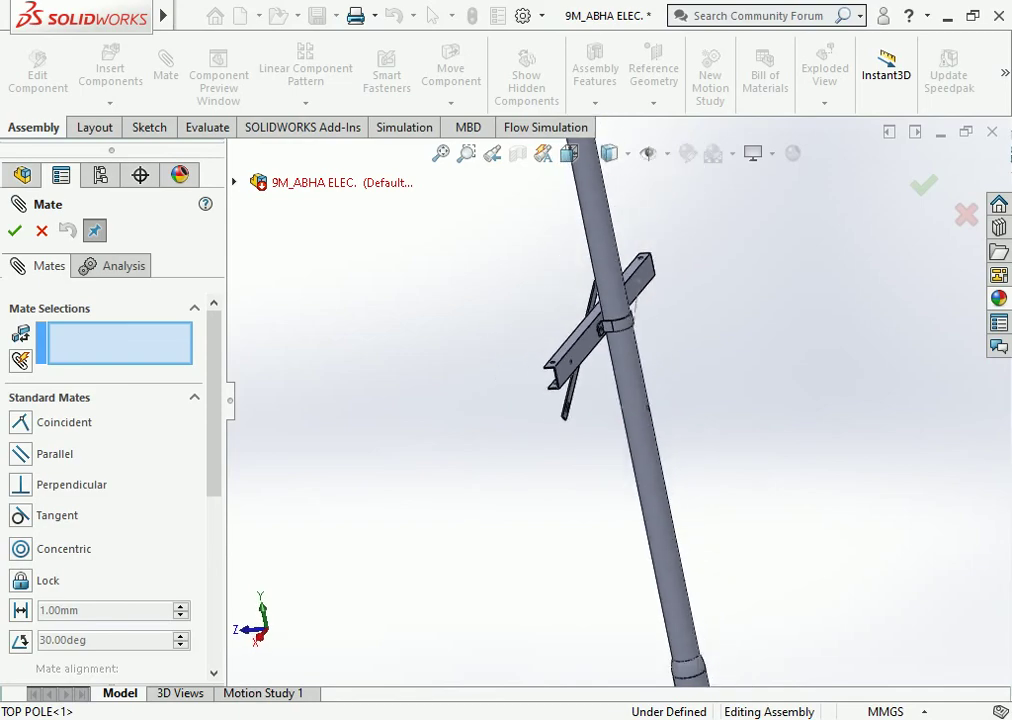
click(41, 231)
mouse_move(640, 420)
middle_down()
mouse_move(685, 435)
mouse_move(775, 435)
middle_up()
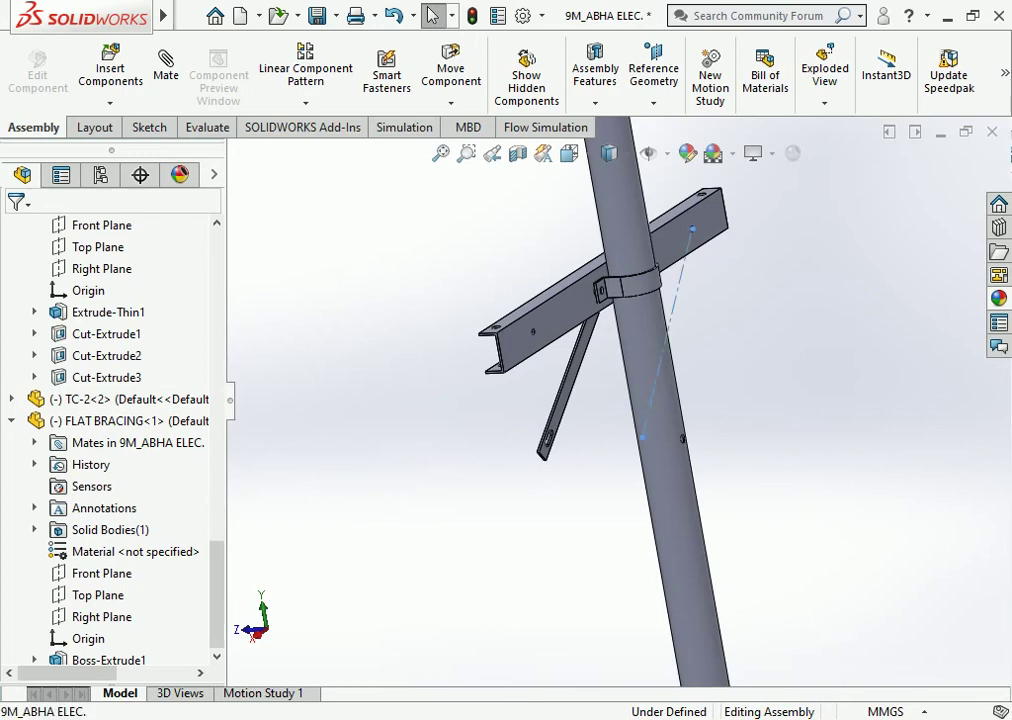
Mate a bracing face coincident to the 3D sketch line beside the pole.
click(683, 270)
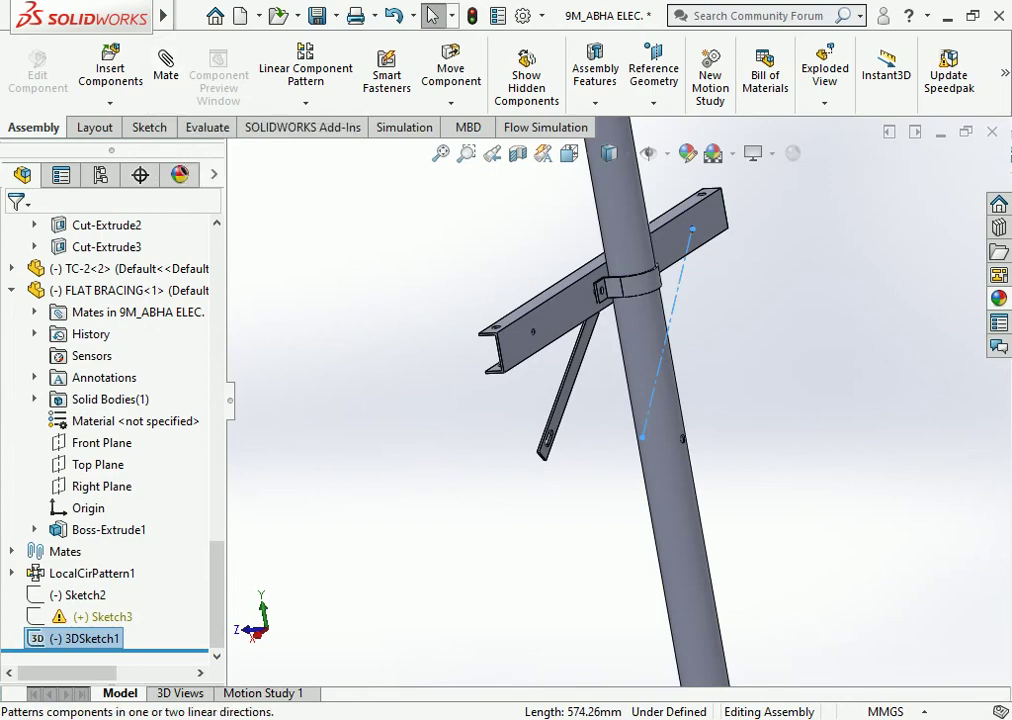
click(166, 65)
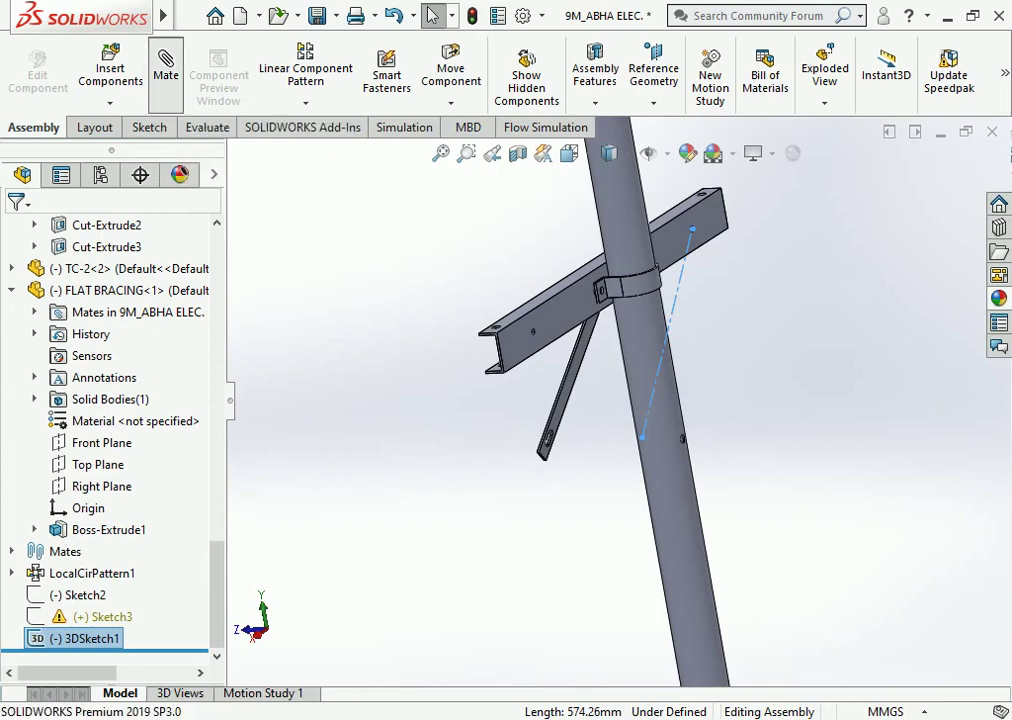
click(559, 410)
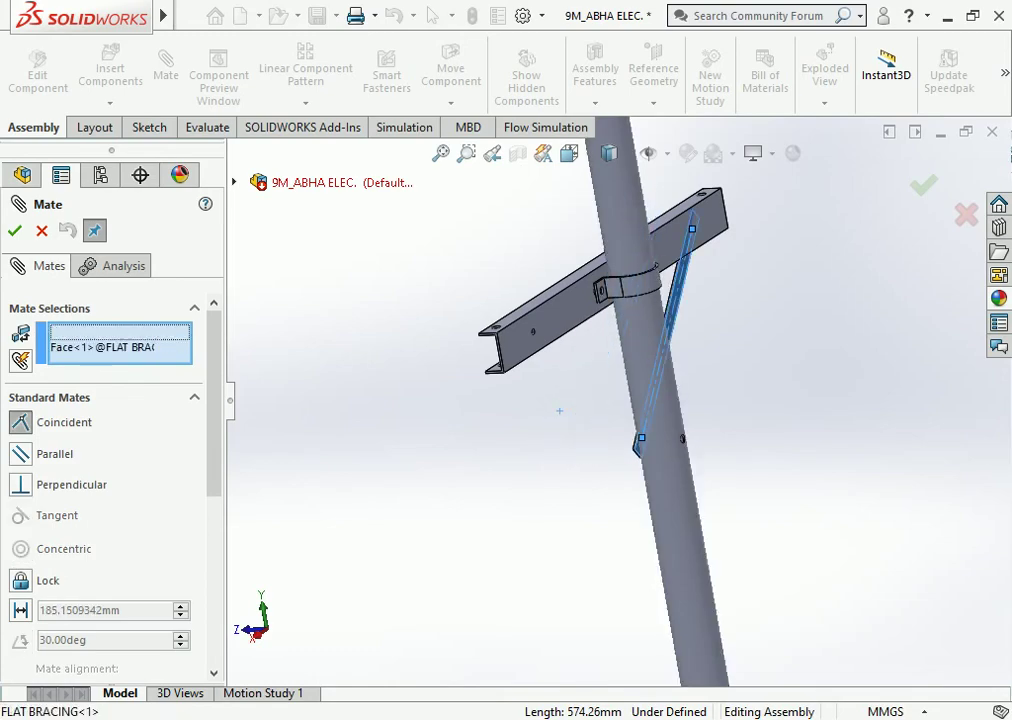
key(Return)
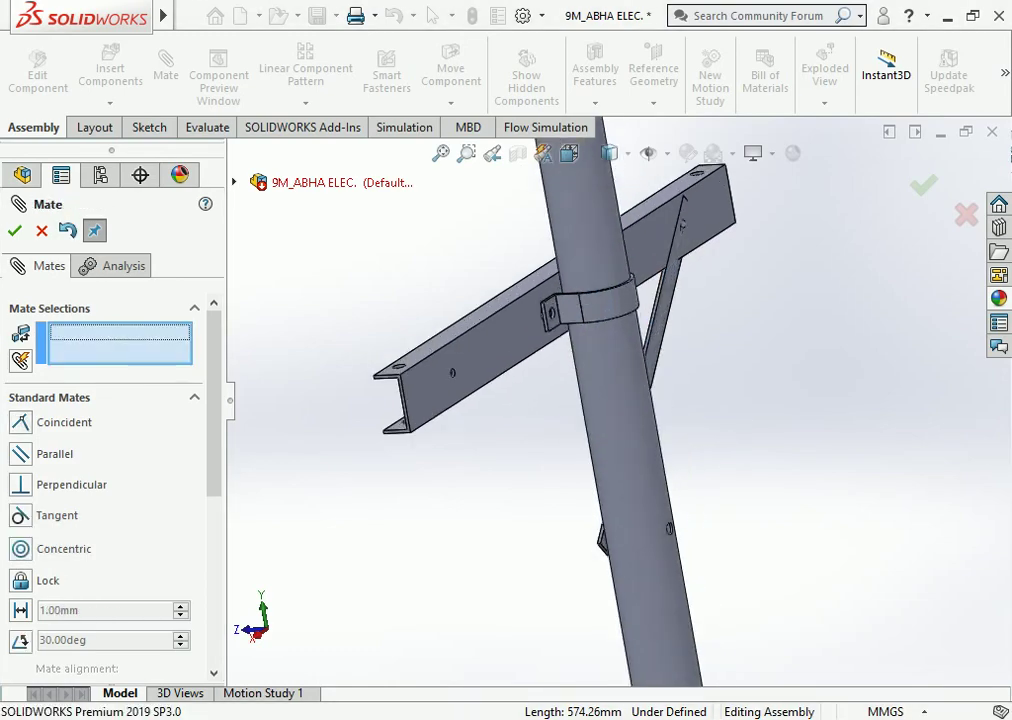
middle_drag(559, 410, 620, 380)
scroll(800, 370, up, 5)
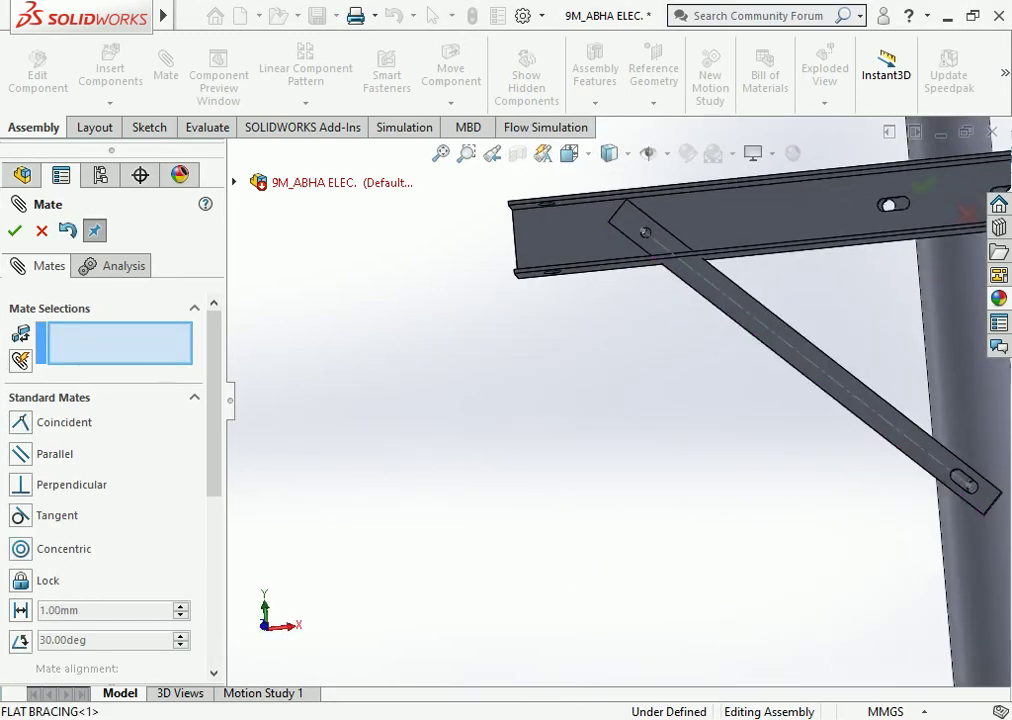
middle_drag(700, 380, 740, 360)
scroll(720, 370, up, 2)
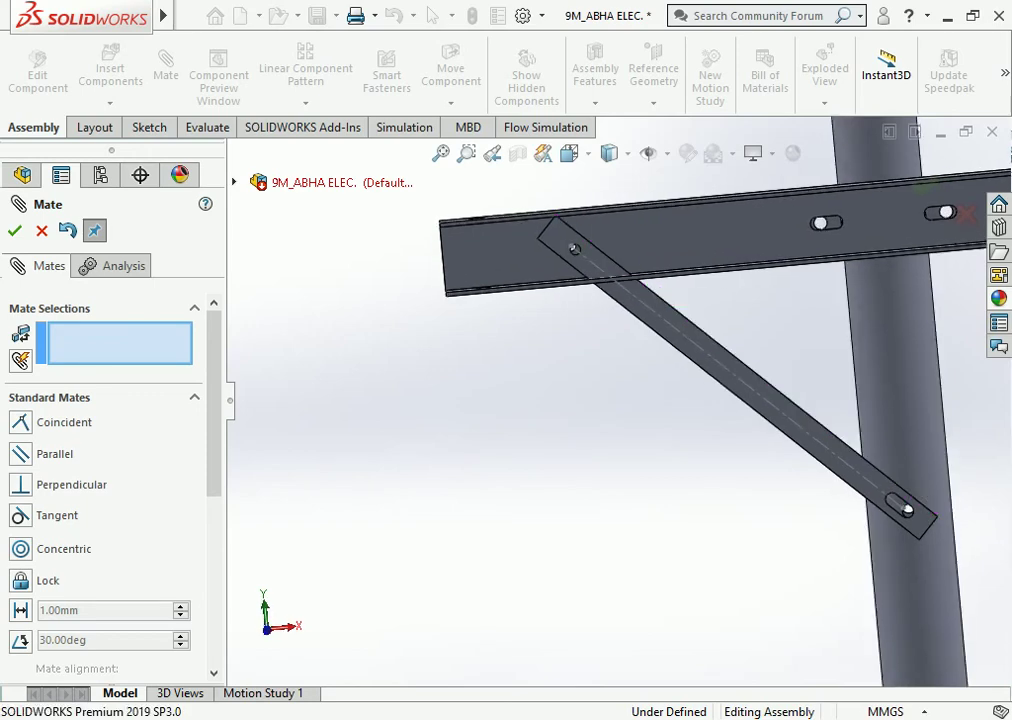
drag(815, 432, 812, 427)
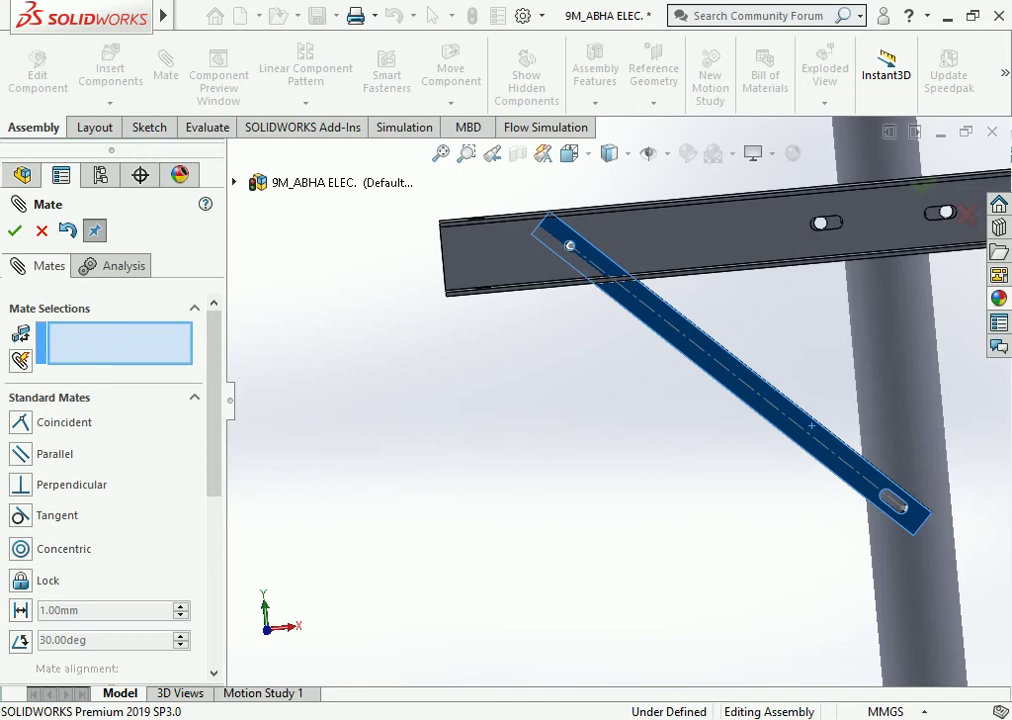
scroll(620, 405, up, 5)
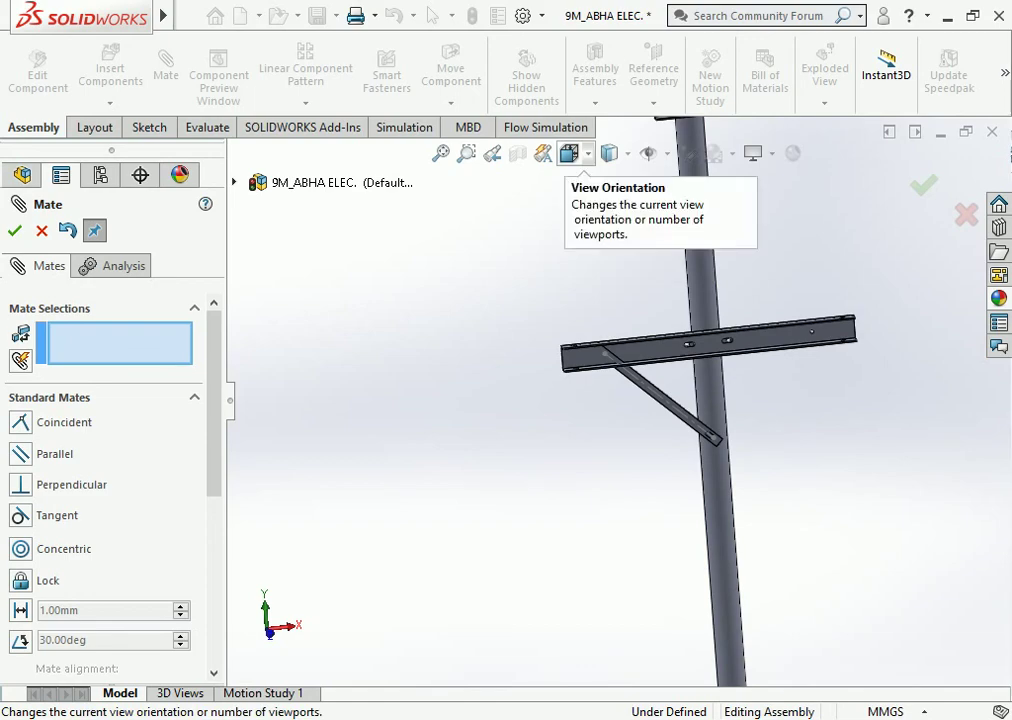
In Front view, make the brace's long edge parallel to Line2@3DSketch1.
click(569, 153)
click(596, 208)
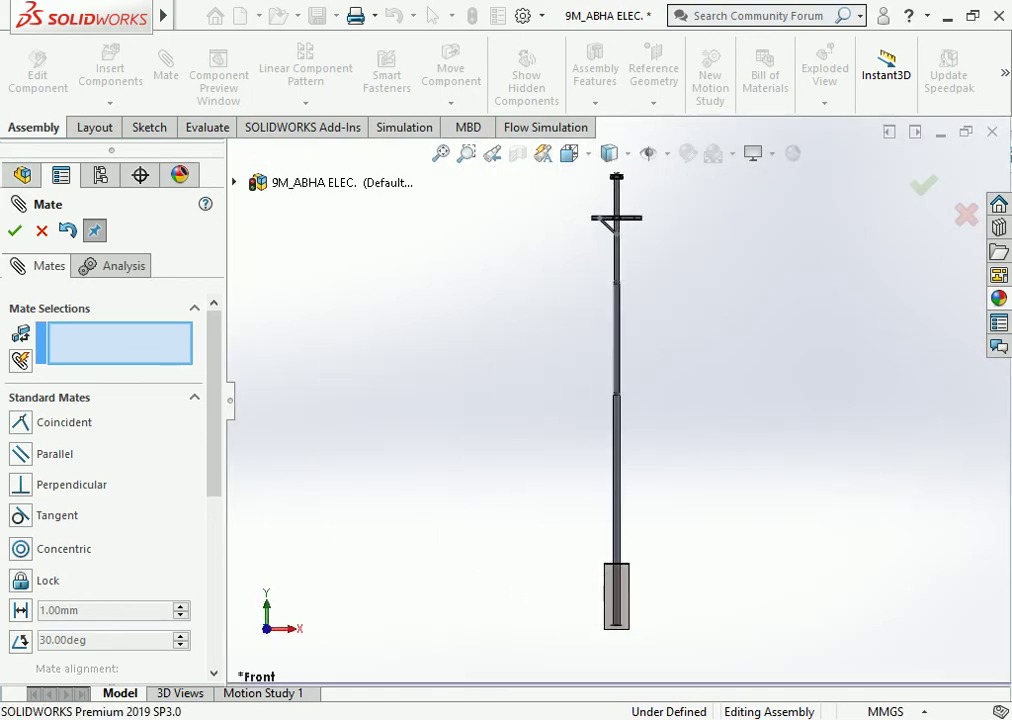
scroll(600, 262, down, 5)
scroll(600, 262, up, 3)
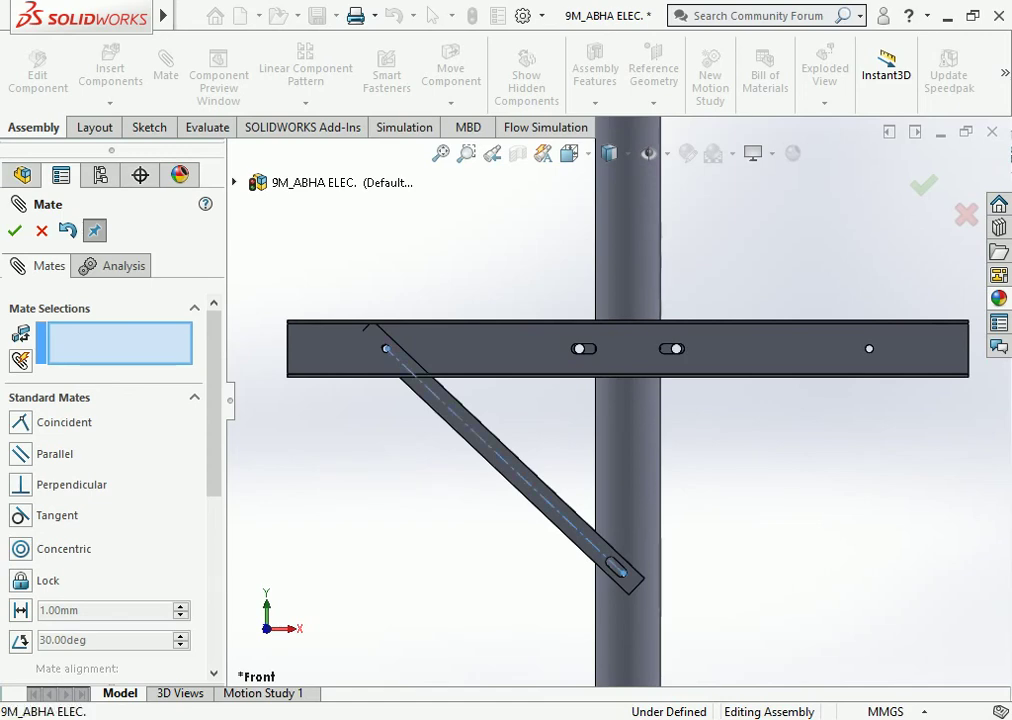
click(505, 461)
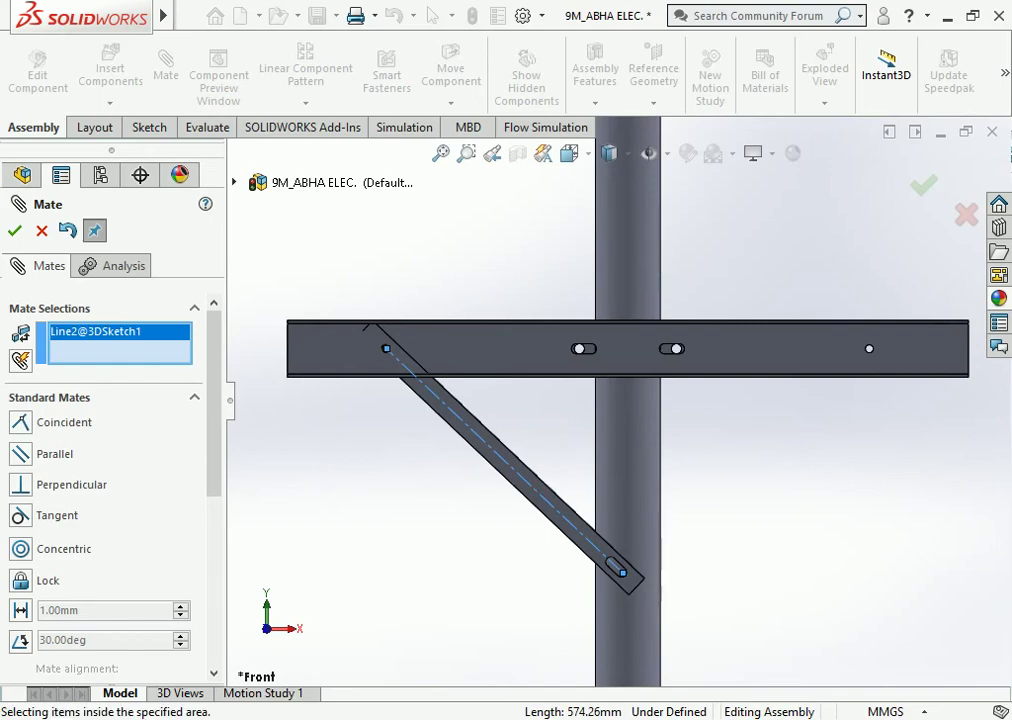
click(480, 455)
click(14, 230)
Close the mate setup and shift the diagonal brace slightly.
click(14, 230)
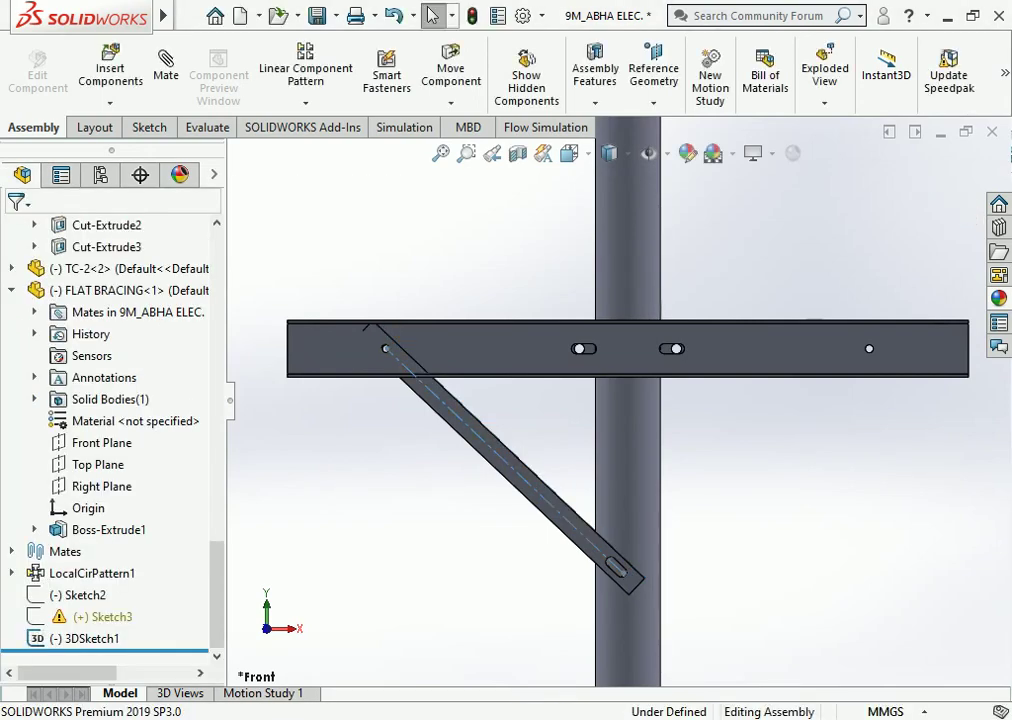
click(512, 466)
drag(512, 466, 498, 436)
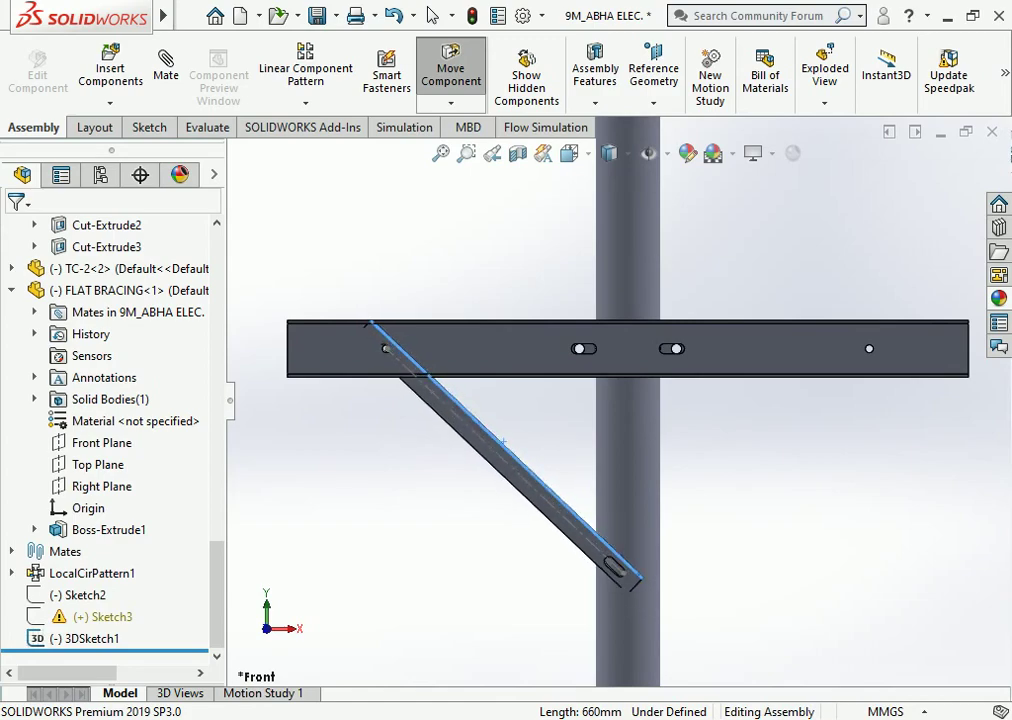
click(432, 15)
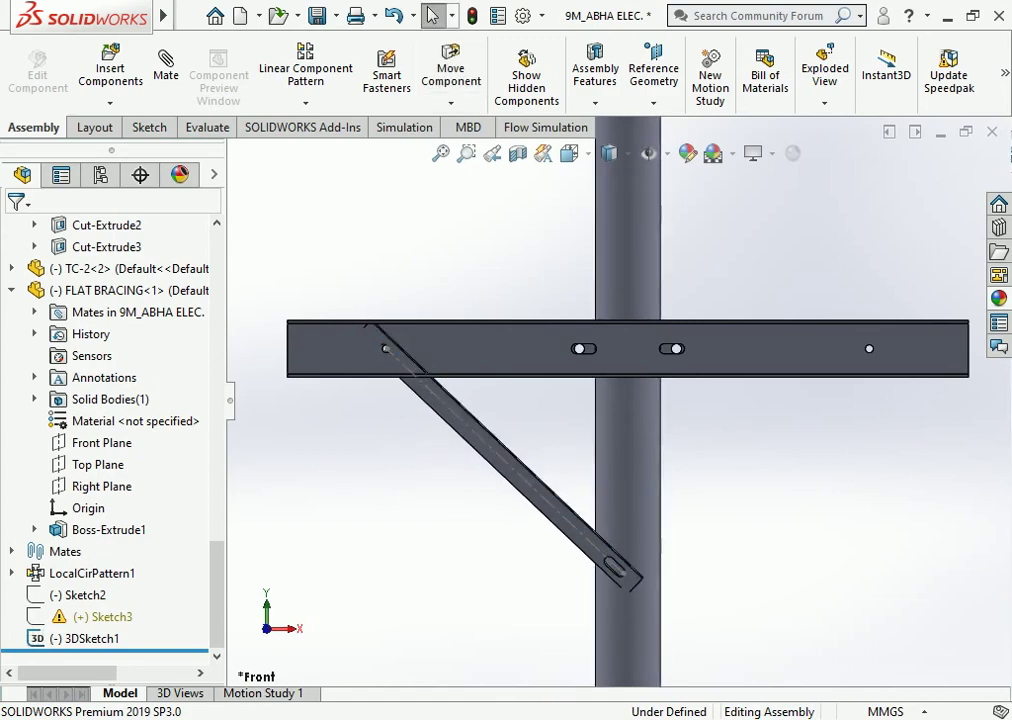
Select the C2 cross arm's long flat face and launch a new Mate by mouse gesture.
middle_drag(620, 450, 560, 400)
scroll(500, 300, down, 3)
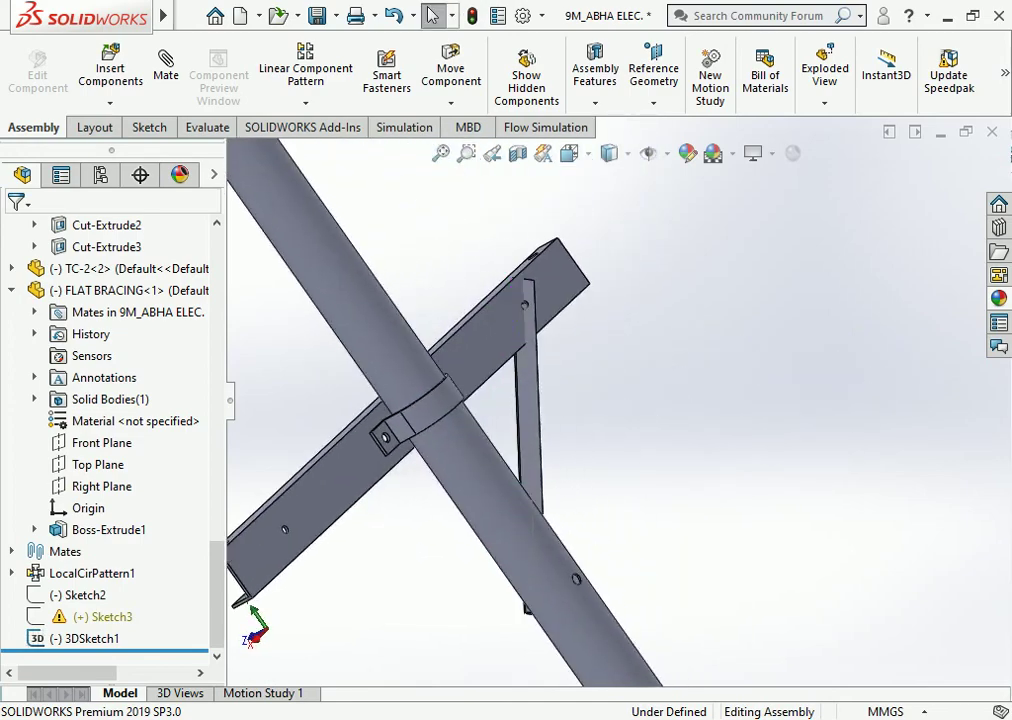
scroll(500, 300, down, 3)
click(527, 300)
key(Escape)
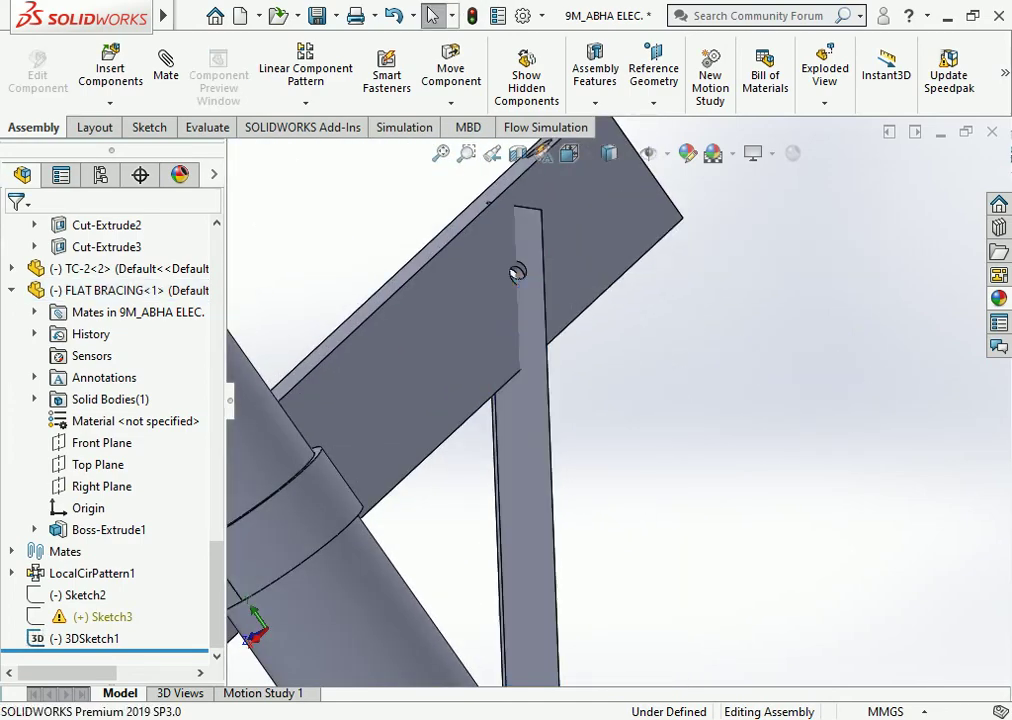
middle_drag(600, 400, 560, 430)
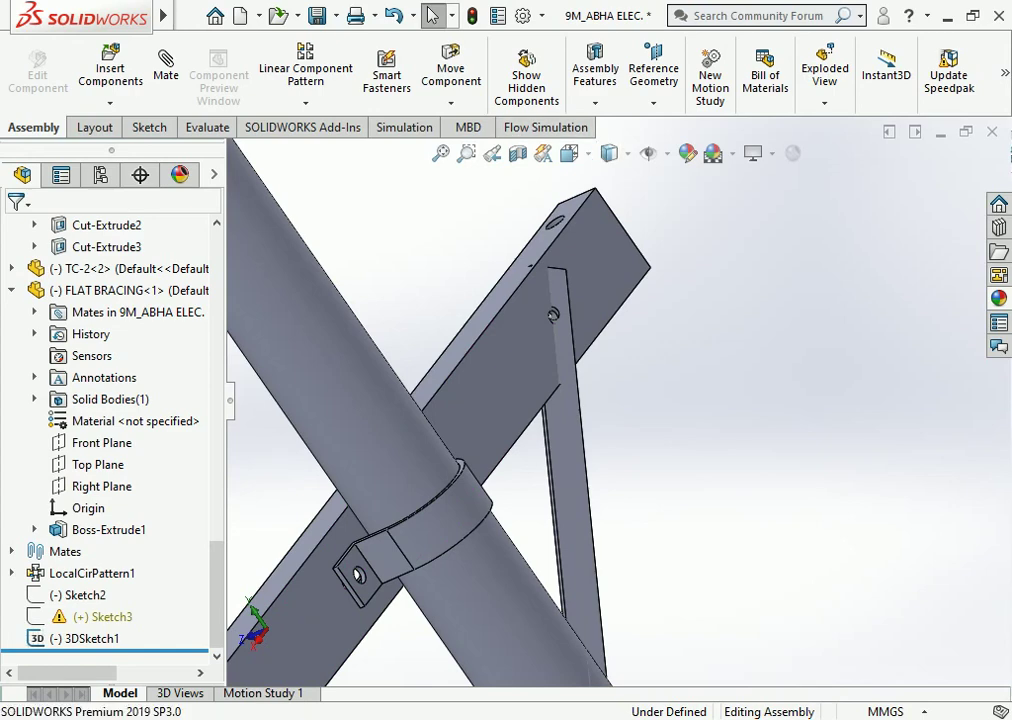
click(573, 330)
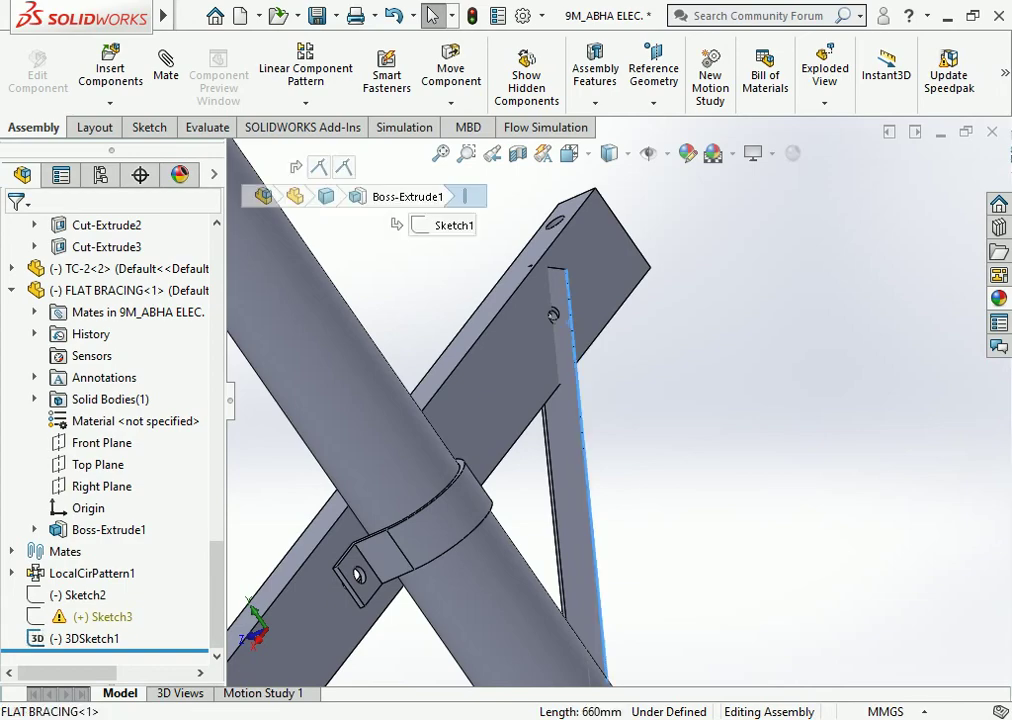
key(Escape)
click(596, 312)
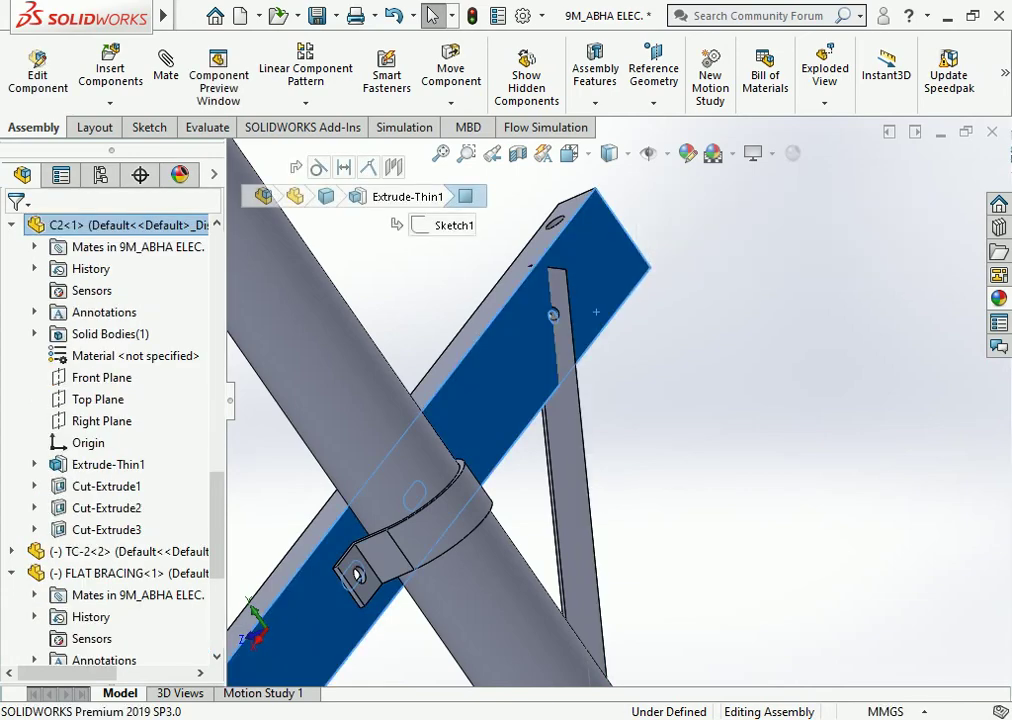
right_drag(350, 560, 440, 470)
Pick the flat bracing face as second reference, then cancel the incomplete mate.
click(568, 447)
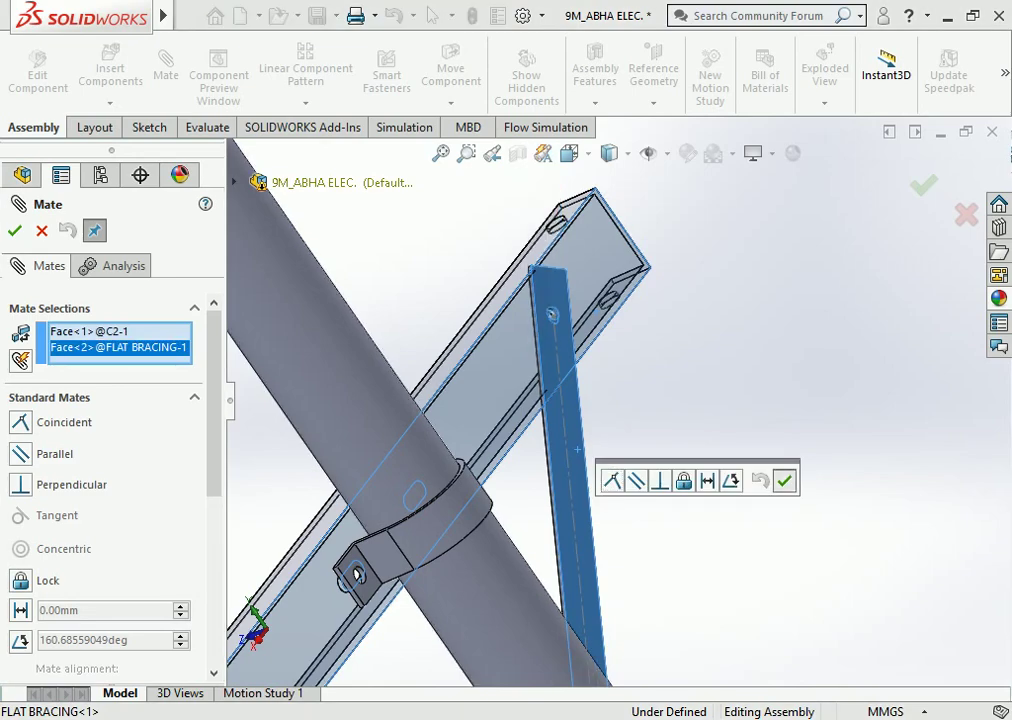
key(ctrl+shift+z)
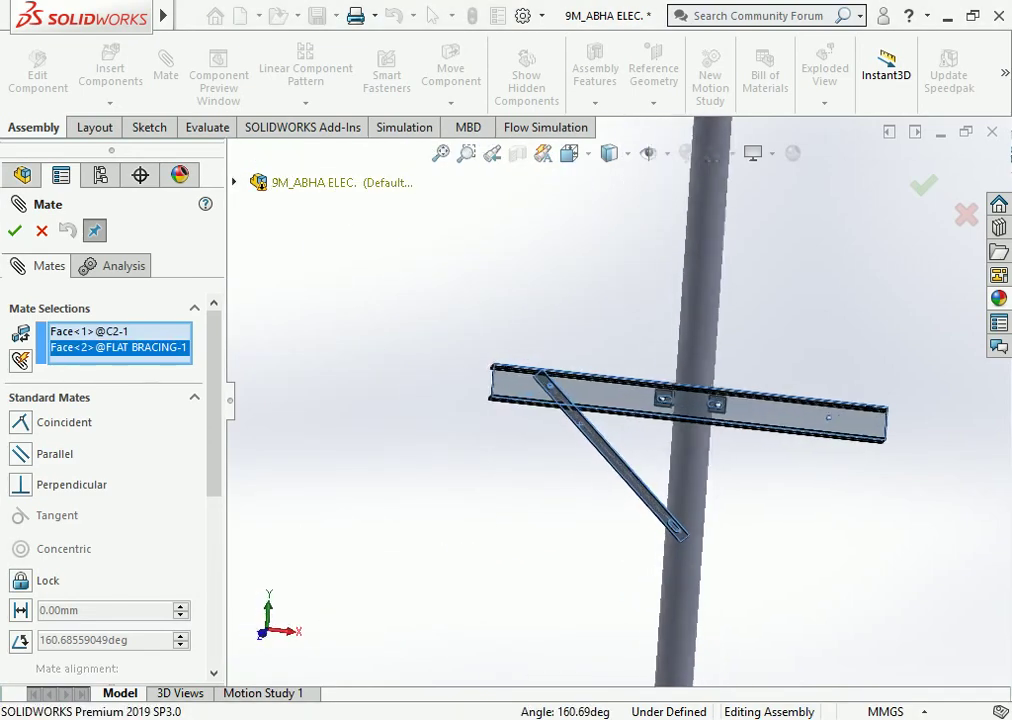
key(Return)
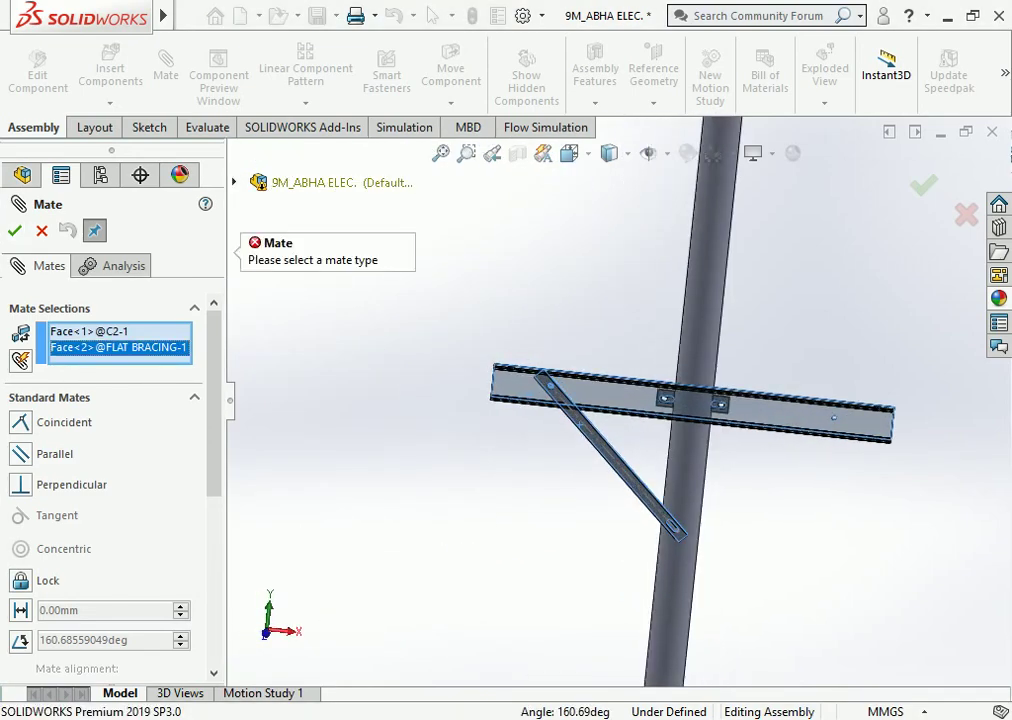
key(Escape)
Move the flat bracing's lower slotted end slightly down along the pole.
scroll(750, 438, down, 3)
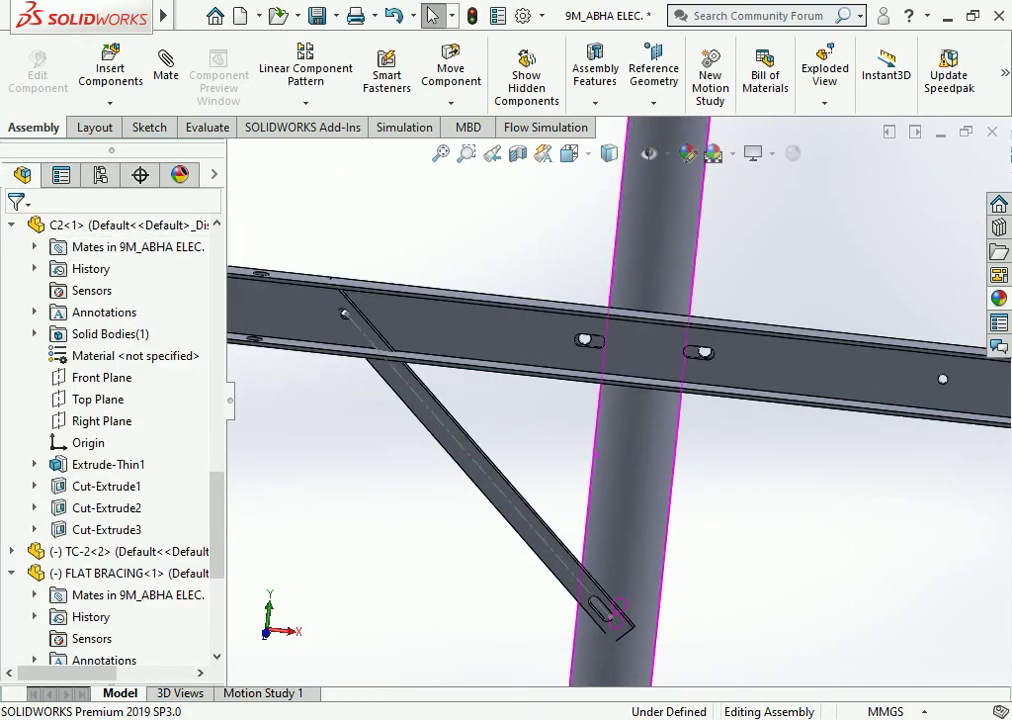
middle_drag(615, 612, 545, 266)
scroll(490, 478, down, 3)
click(509, 470)
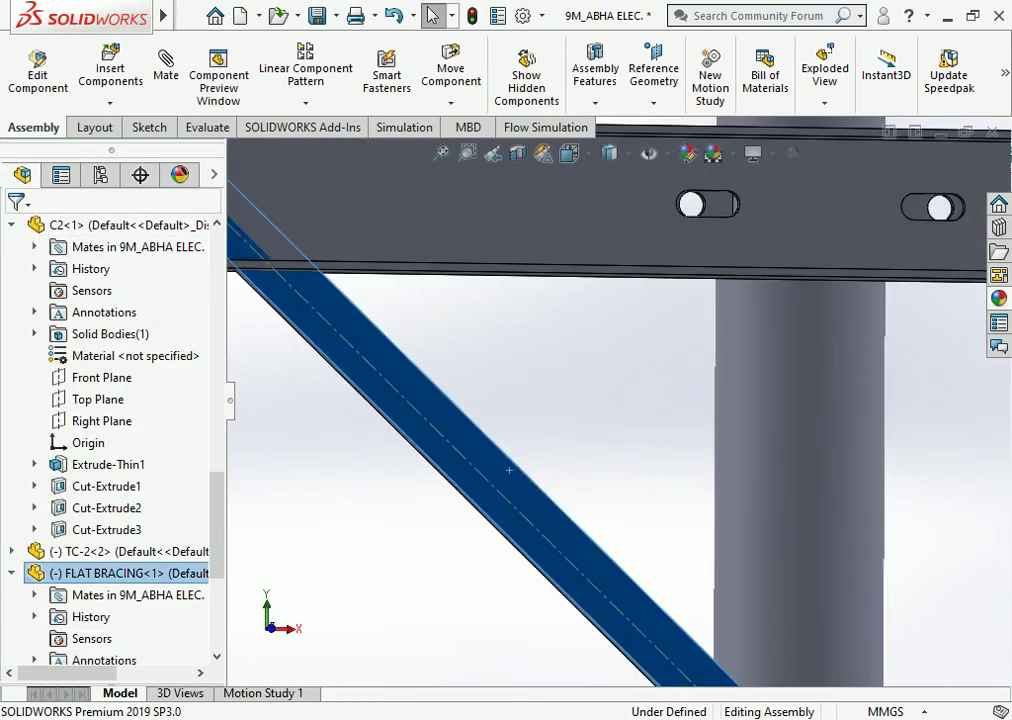
click(450, 70)
key(Escape)
scroll(595, 380, up, 2)
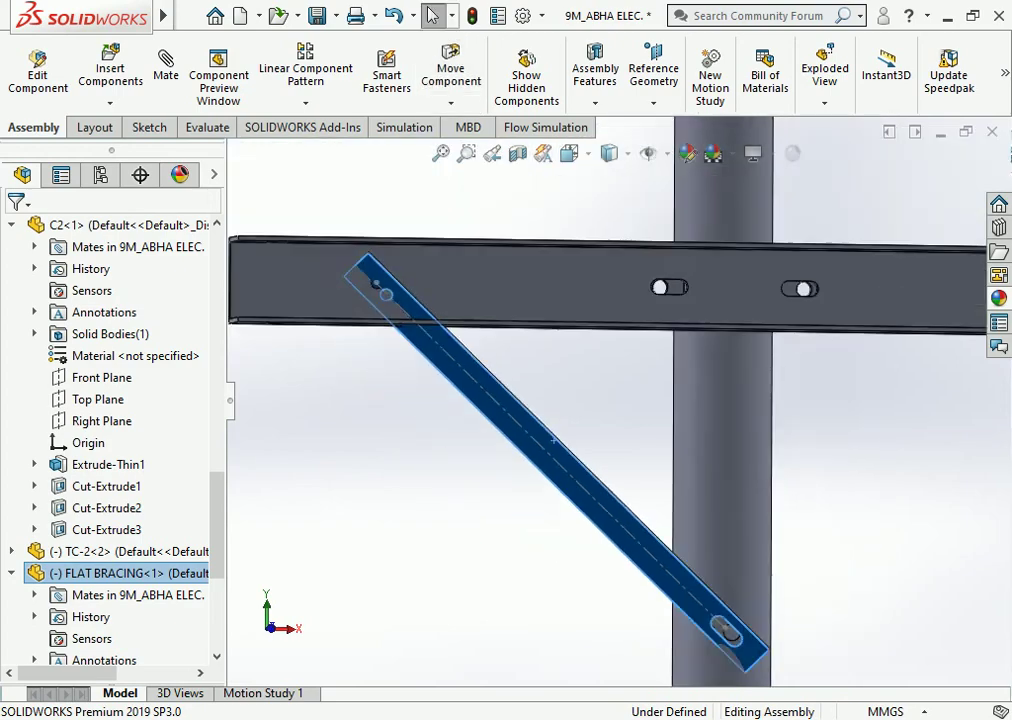
scroll(595, 380, up, 2)
scroll(595, 380, up, 1)
scroll(669, 503, down, 3)
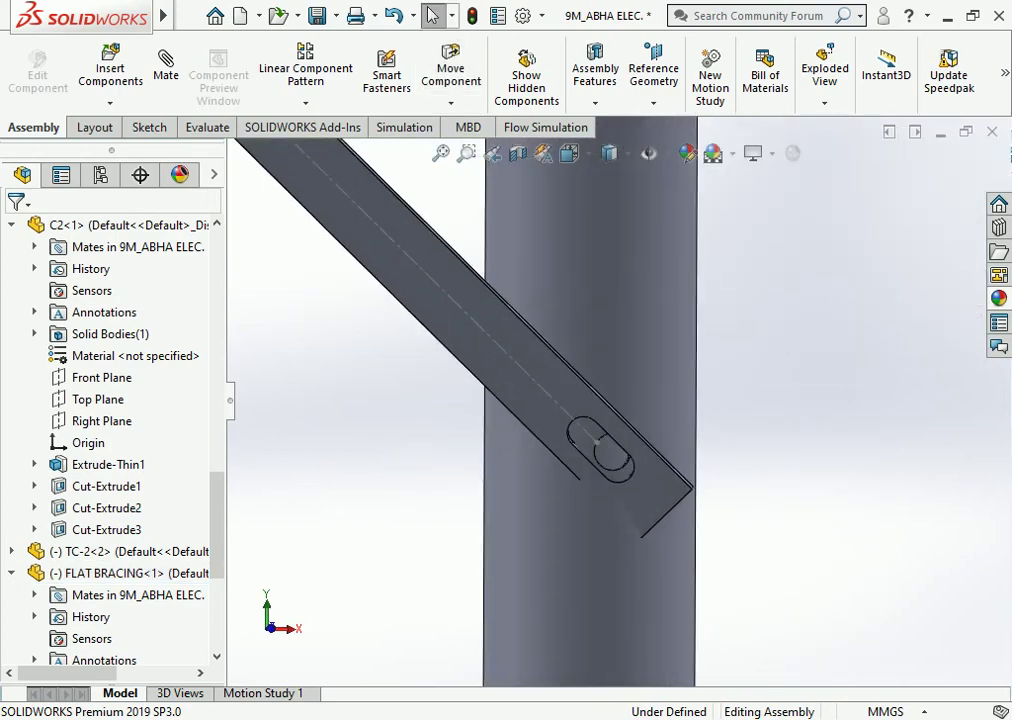
drag(650, 477, 655, 475)
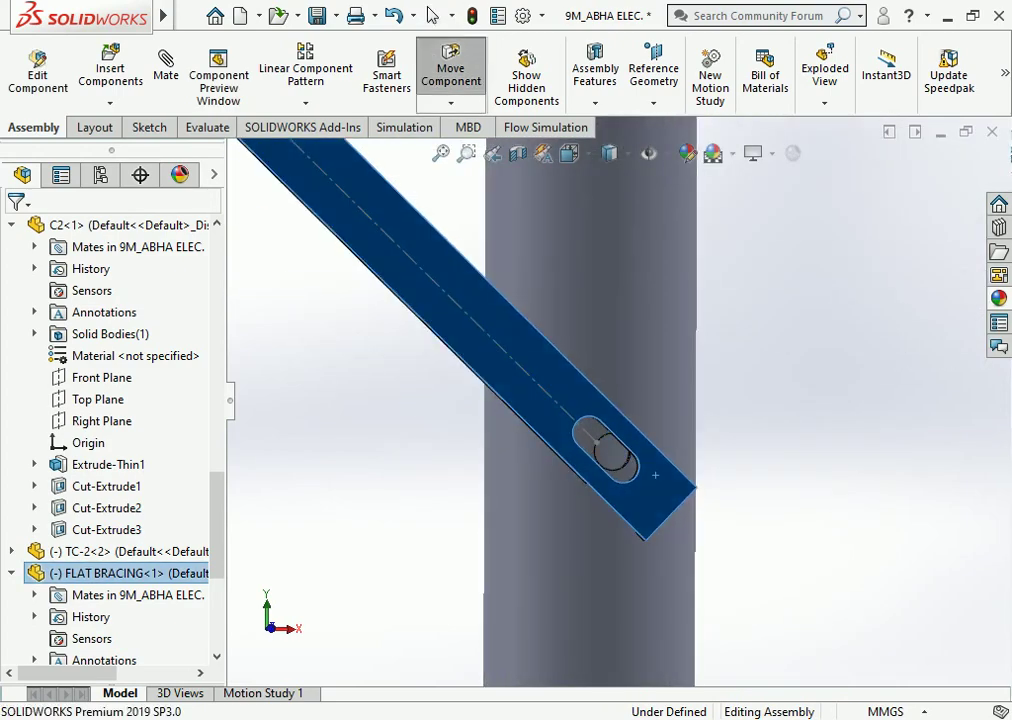
key(Escape)
Orbit and zoom to view the assembly from below.
scroll(705, 460, up, 2)
scroll(705, 460, up, 1)
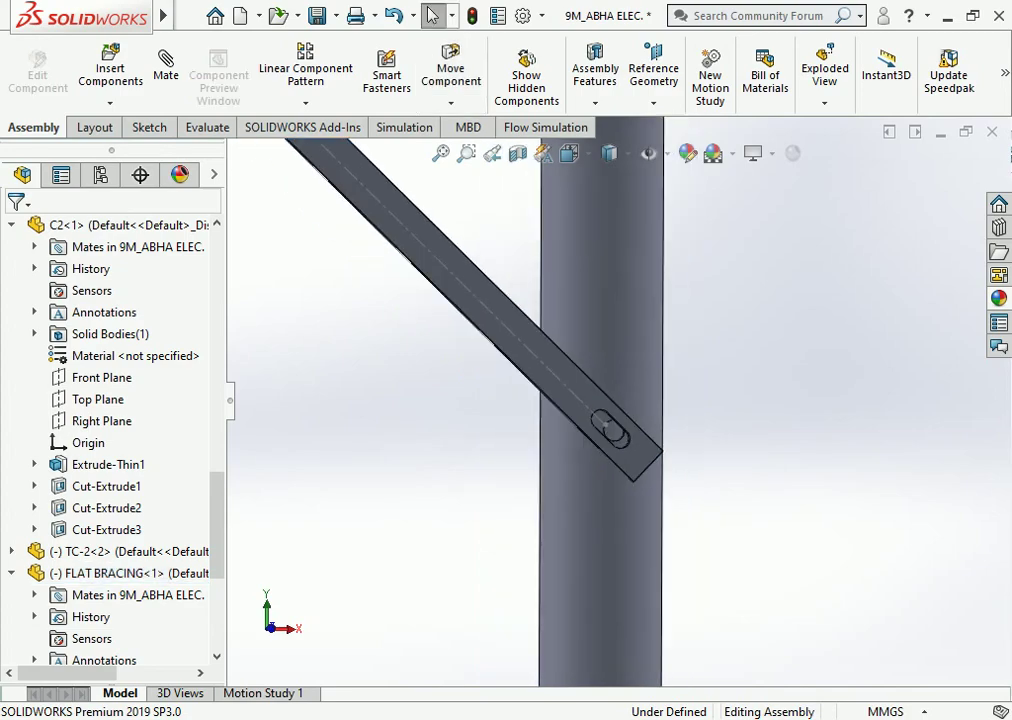
scroll(705, 460, up, 2)
scroll(705, 460, down, 1)
mouse_move(600, 400)
middle_down()
mouse_move(560, 470)
mouse_move(540, 450)
middle_up()
scroll(500, 420, up, 2)
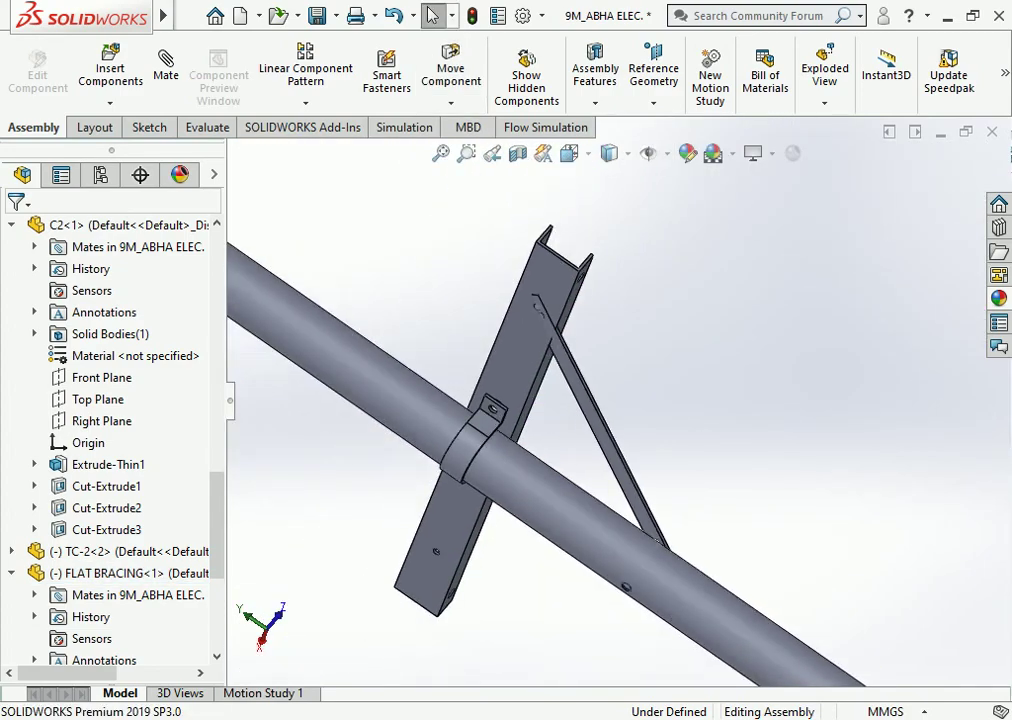
scroll(500, 420, down, 2)
scroll(500, 420, down, 1)
Delete the Coincident32 mate from the assembly's Mates folder.
click(11, 573)
click(128, 225)
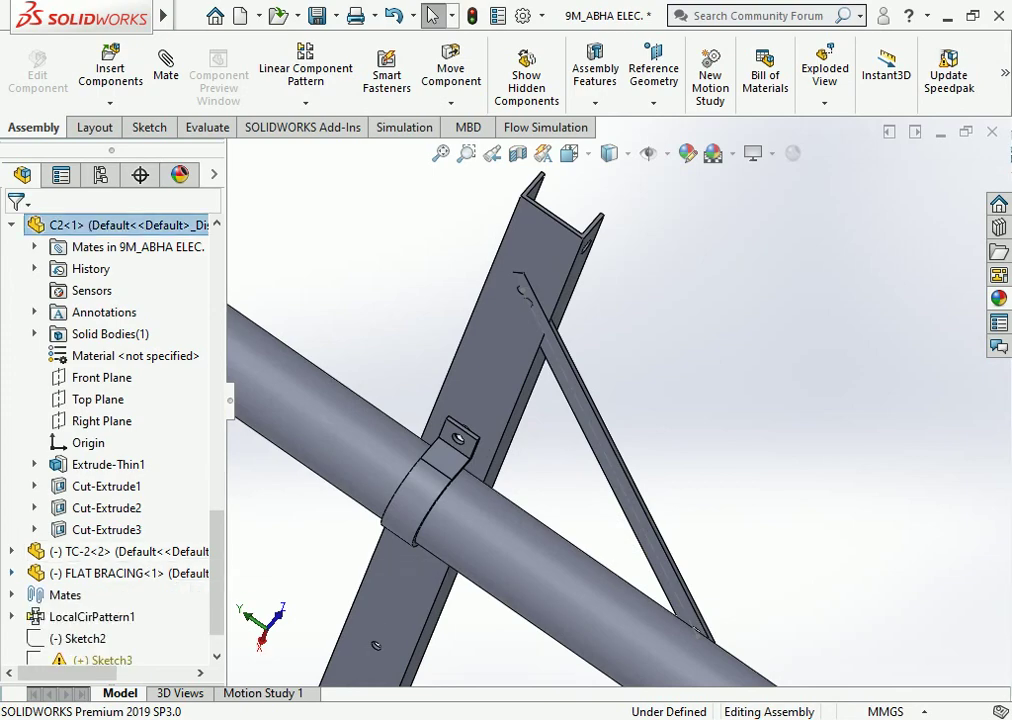
click(11, 595)
scroll(100, 595, down, 5)
scroll(100, 595, down, 4)
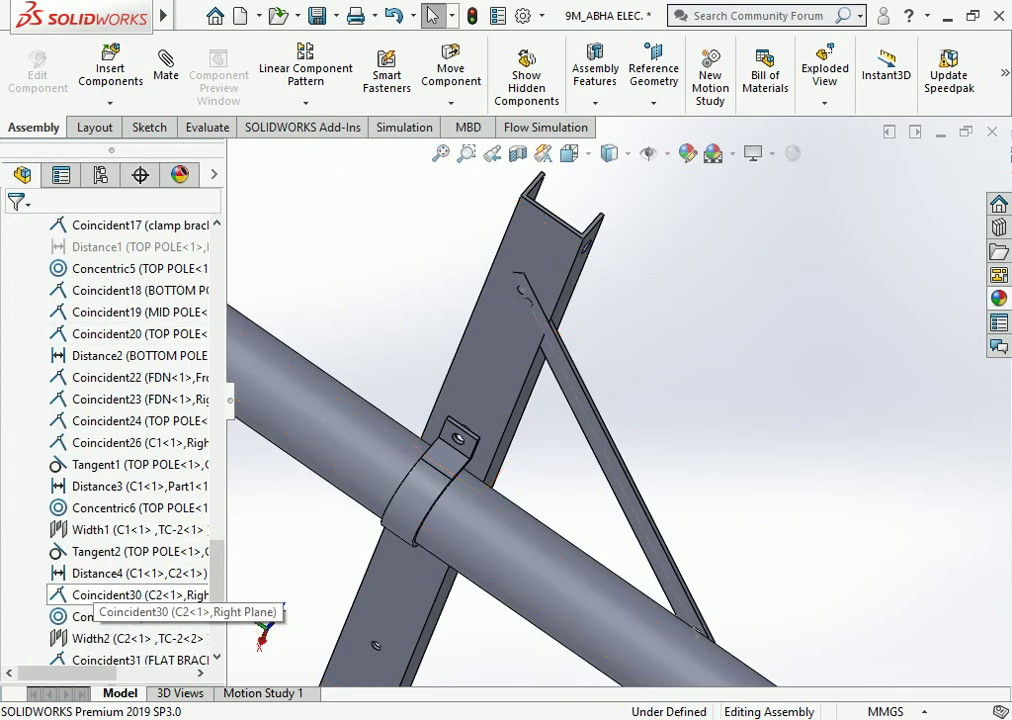
scroll(100, 595, down, 2)
click(140, 551)
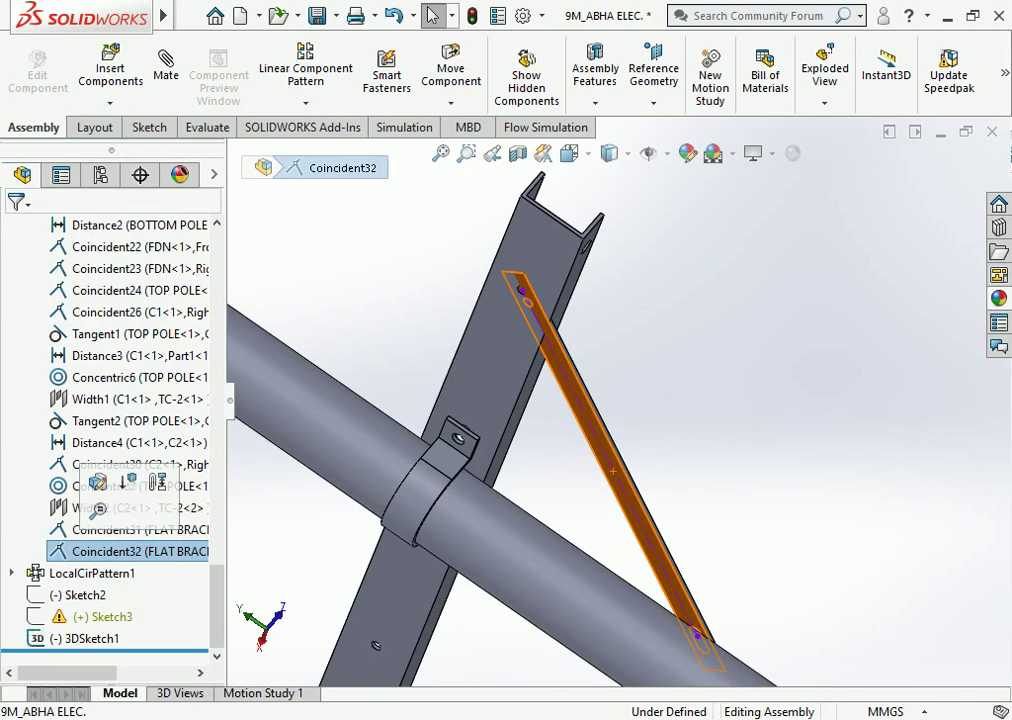
right_click(100, 551)
click(135, 451)
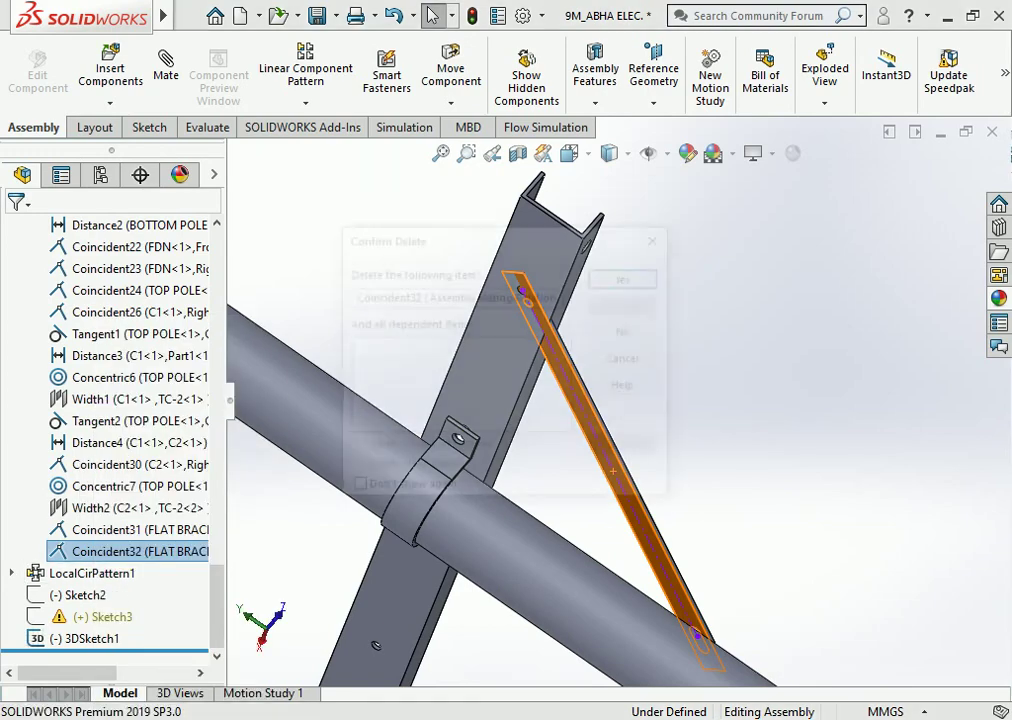
key(Return)
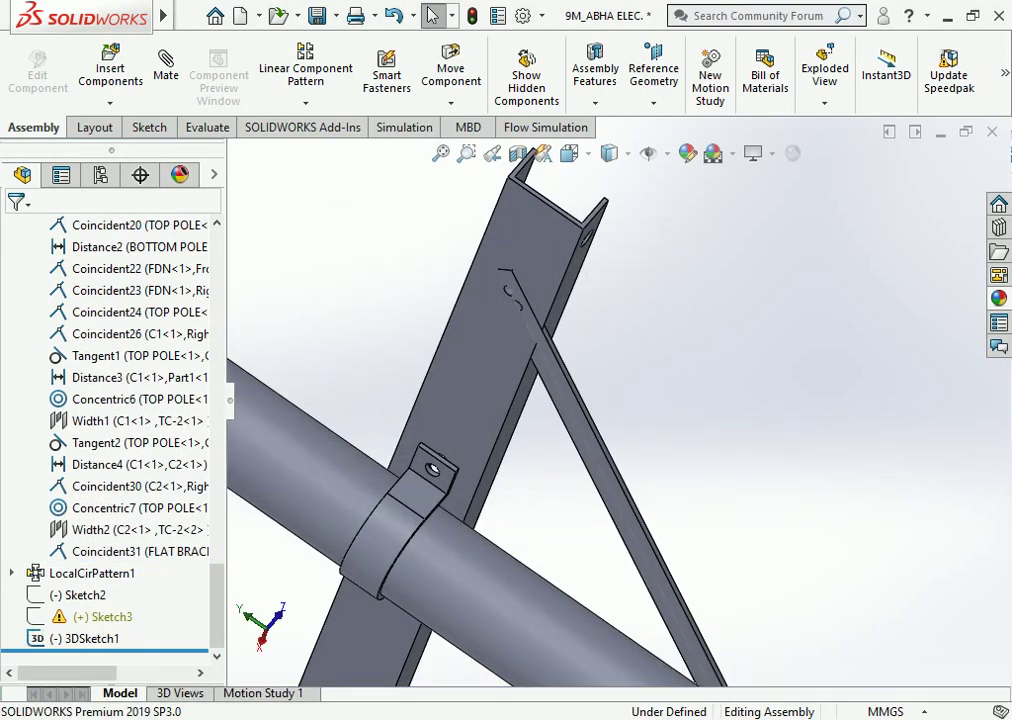
Select and clear the bracing's 3D sketch line, then begin a new mate.
click(525, 325)
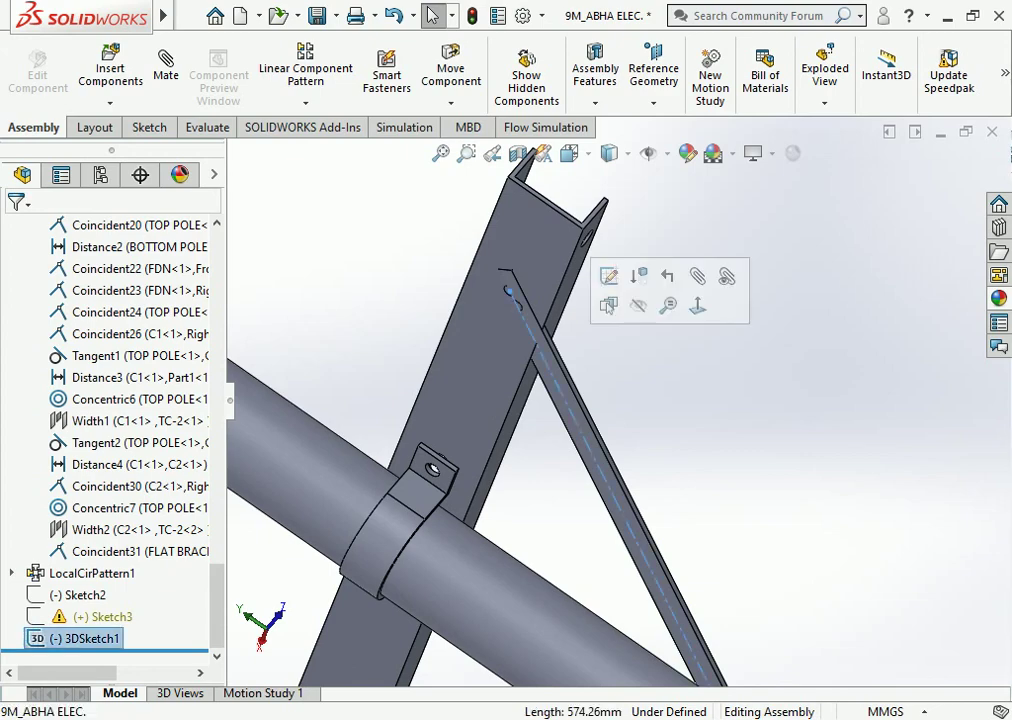
key(Escape)
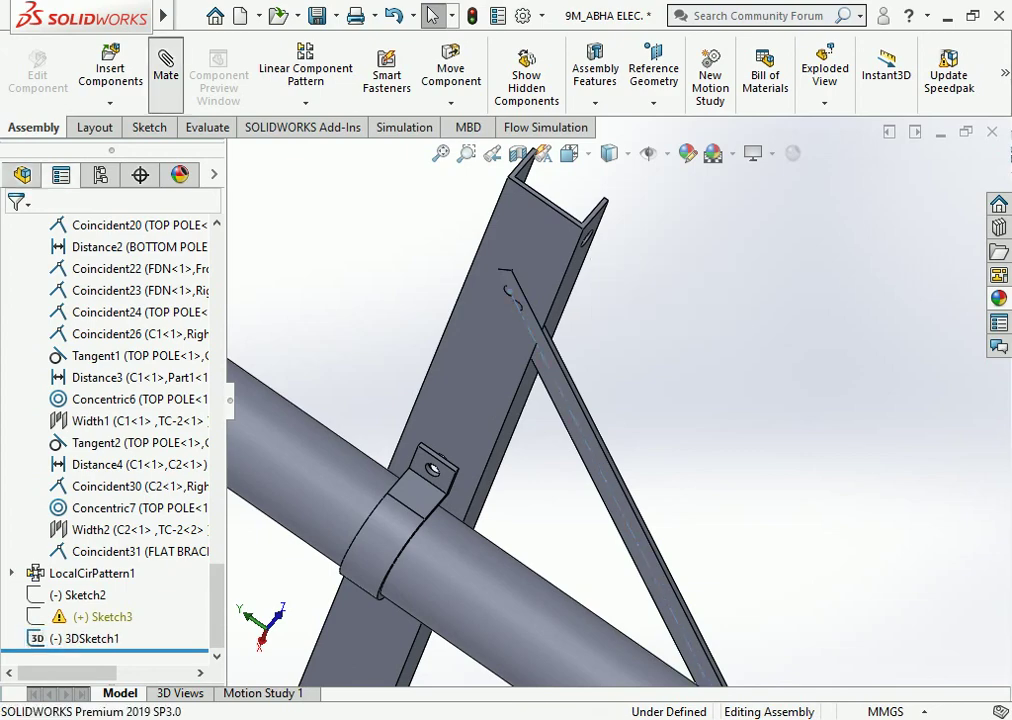
click(166, 62)
Mate the flat bracing face coincident with the C2 cross arm face.
click(502, 288)
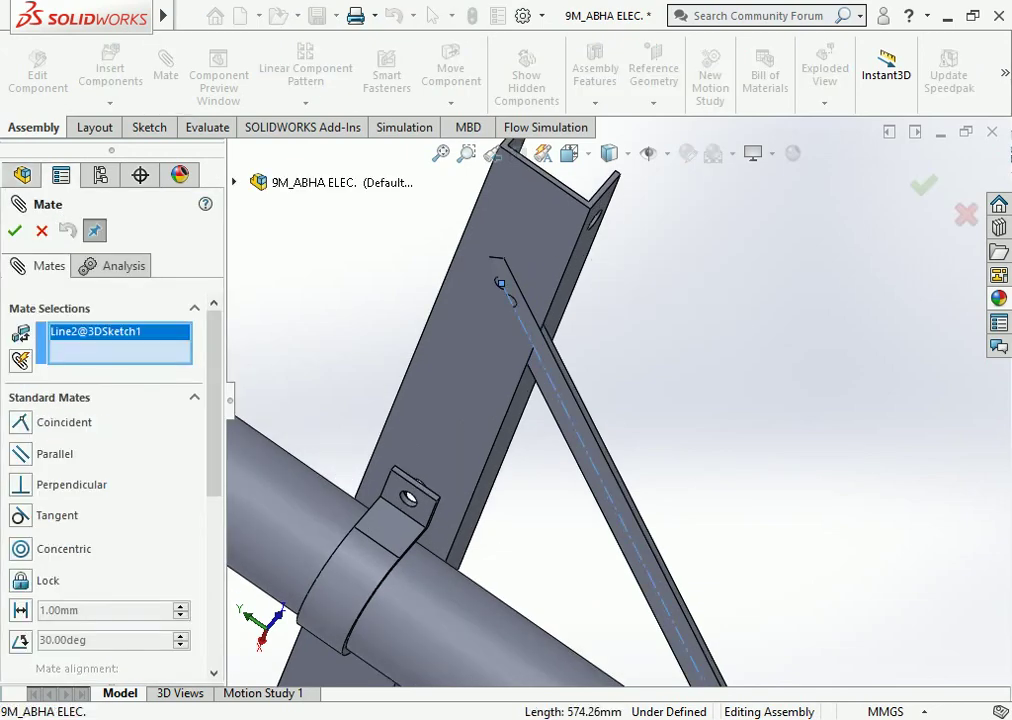
key(Delete)
click(508, 300)
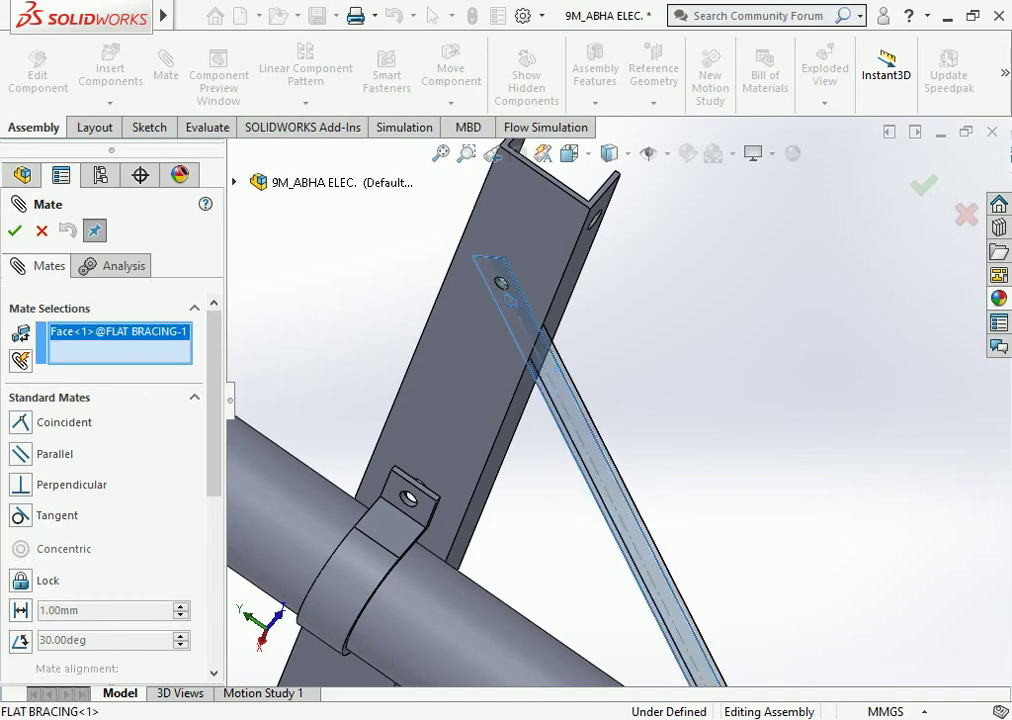
click(486, 372)
click(467, 346)
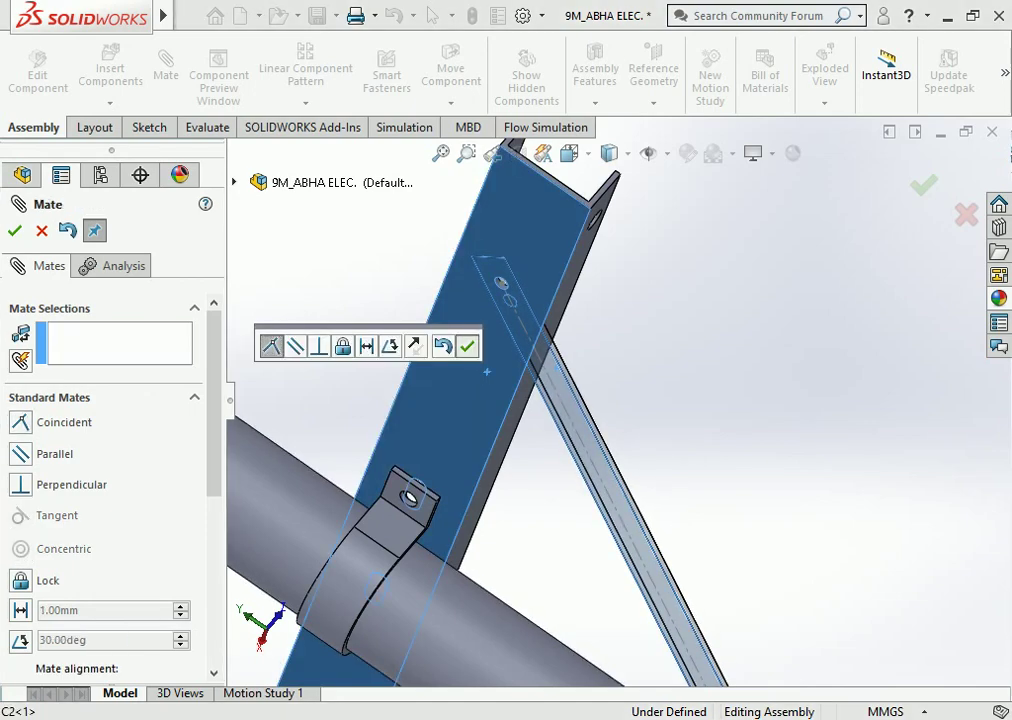
Inspect the bracing from several angles, switch to Front view and close the Mate PropertyManager.
mouse_move(437, 270)
middle_down()
mouse_move(607, 422)
mouse_move(640, 400)
middle_up()
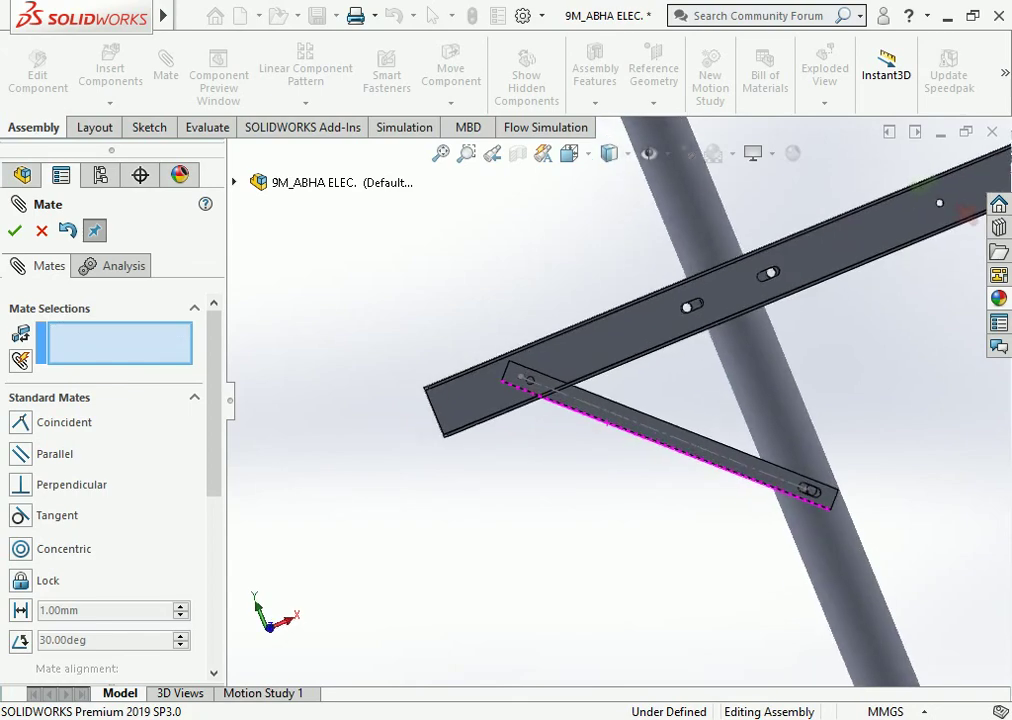
mouse_move(543, 340)
middle_down()
mouse_move(650, 430)
mouse_move(723, 471)
mouse_move(740, 458)
middle_up()
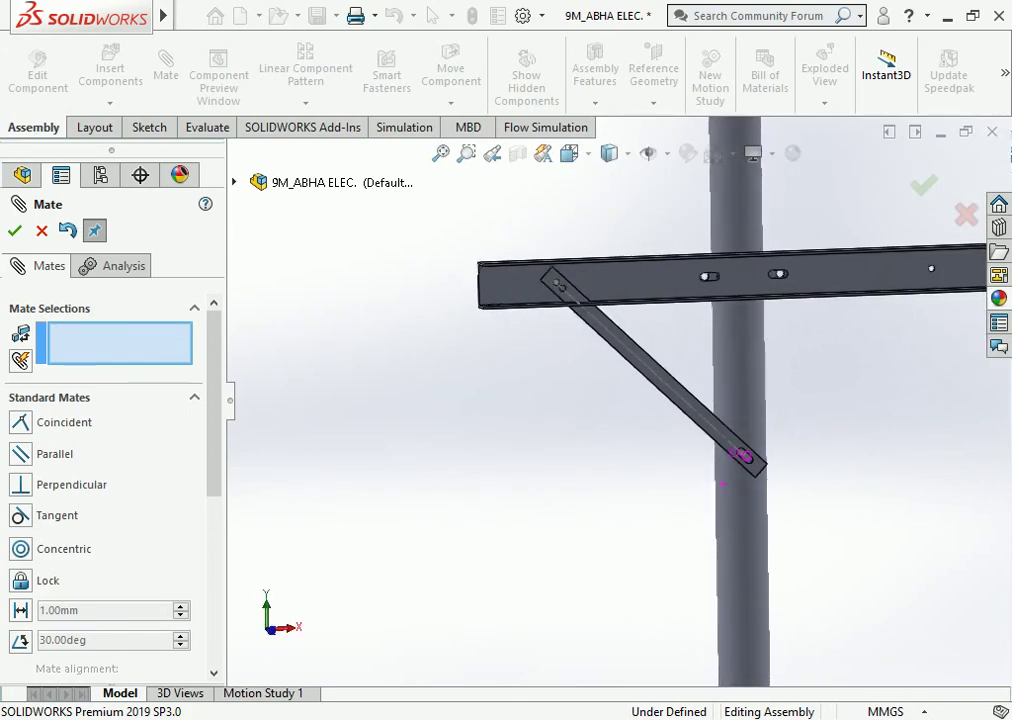
scroll(565, 292, down, 3)
scroll(555, 295, down, 2)
scroll(555, 295, up, 3)
scroll(615, 400, up, 5)
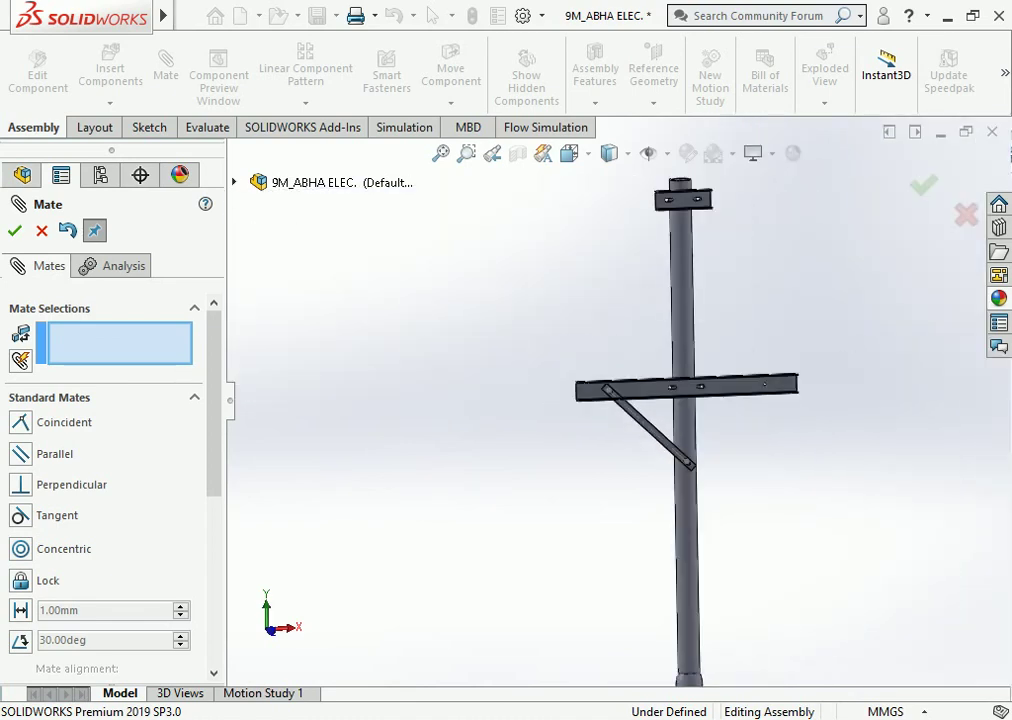
scroll(660, 430, down, 4)
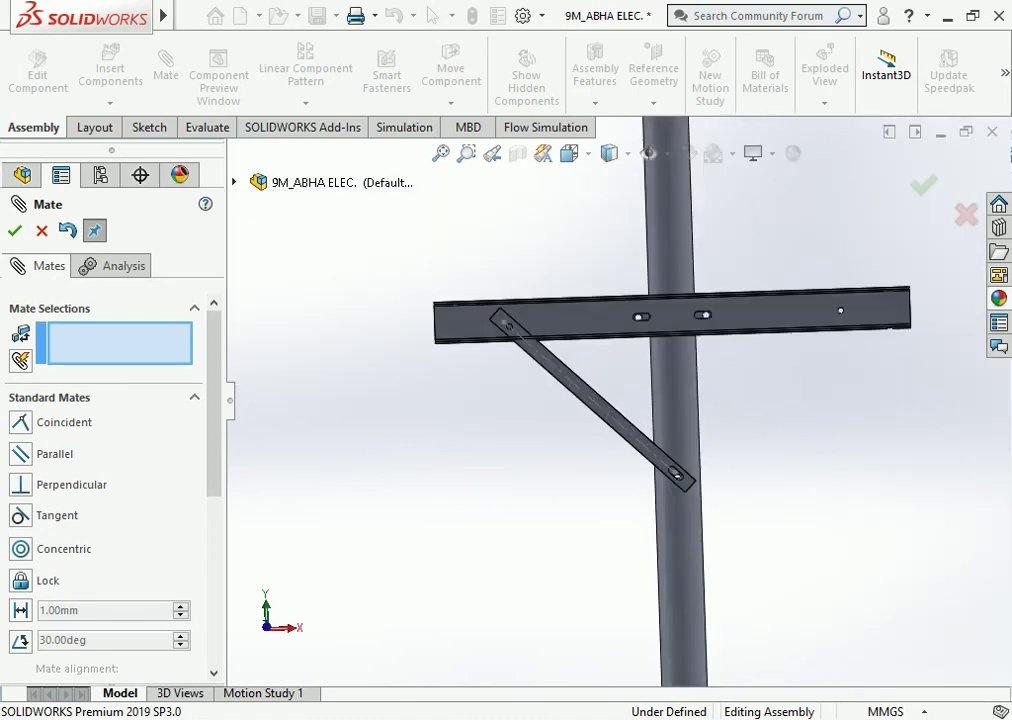
middle_drag(660, 400, 585, 355)
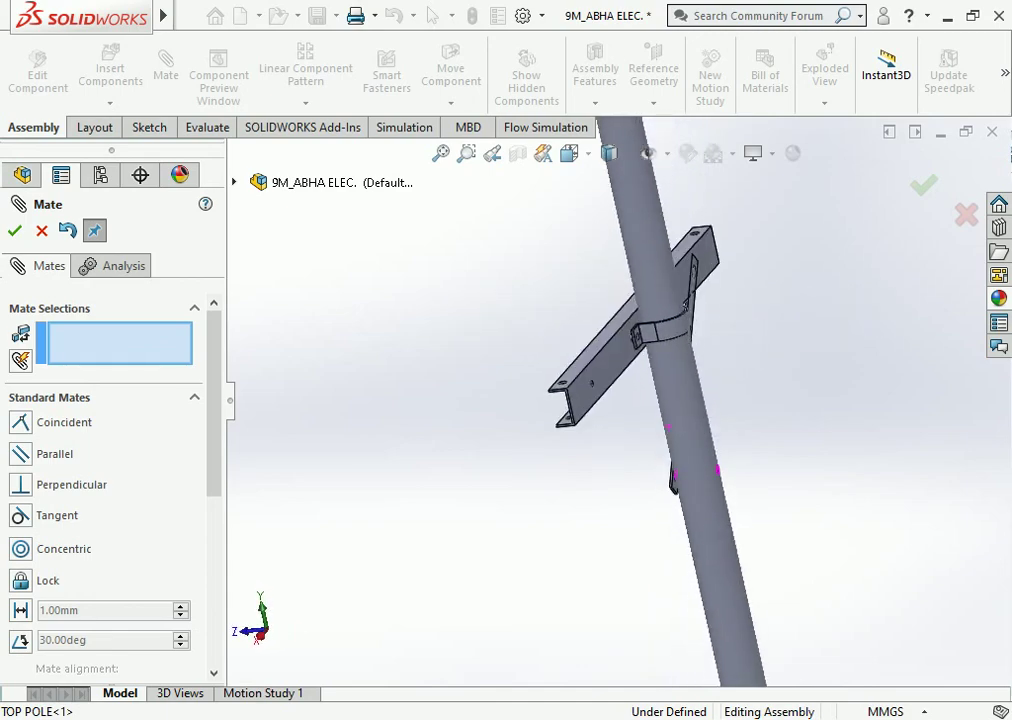
key(ctrl+1)
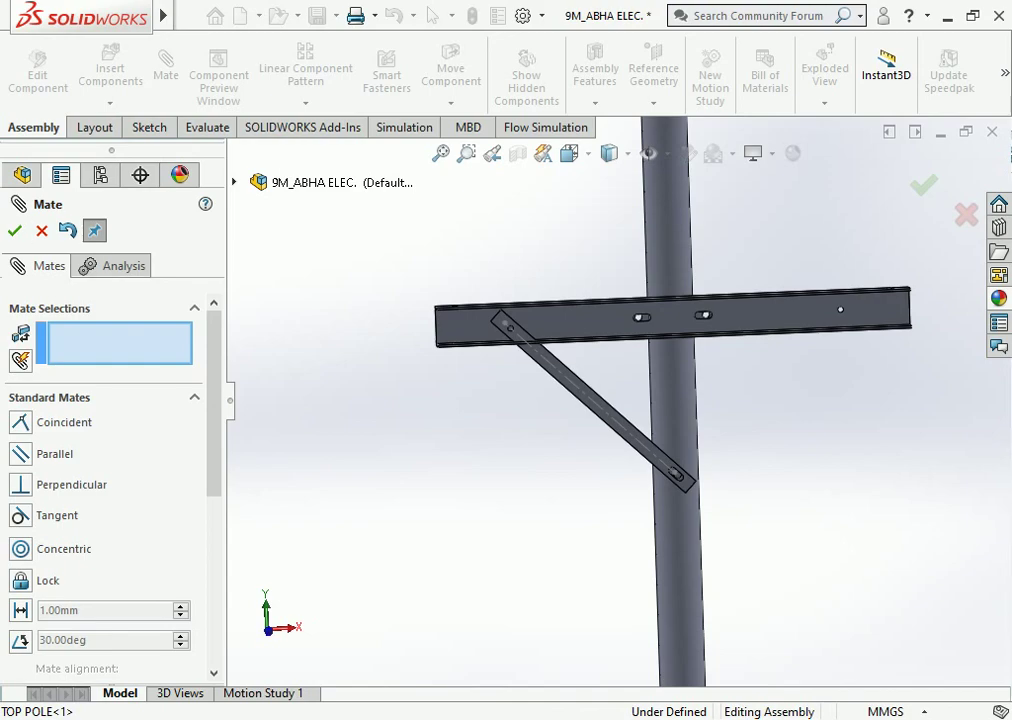
key(Escape)
scroll(617, 400, up, 3)
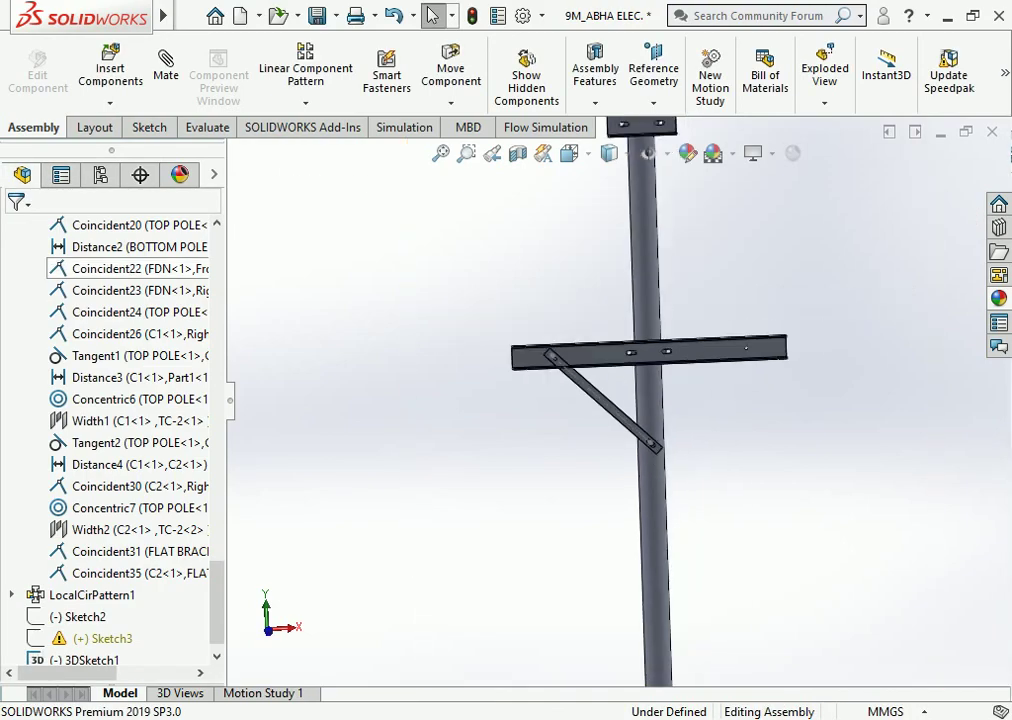
Select Right Plane as the mirror reference and show the Linear Component Pattern options.
scroll(645, 310, up, 3)
scroll(660, 315, down, 3)
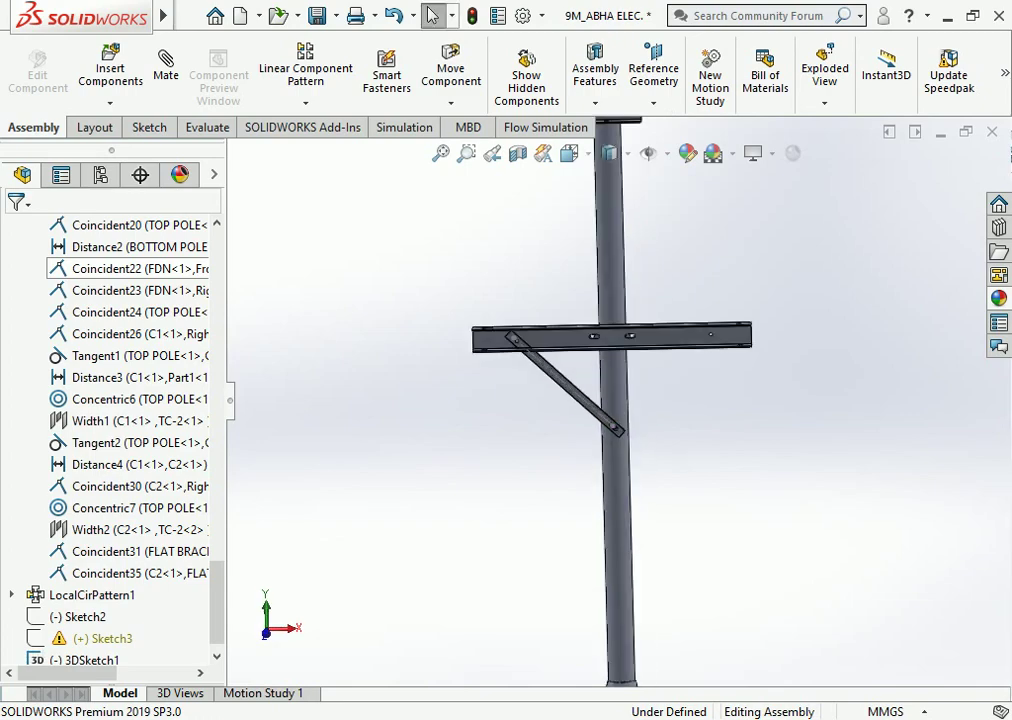
scroll(612, 394, up, 1)
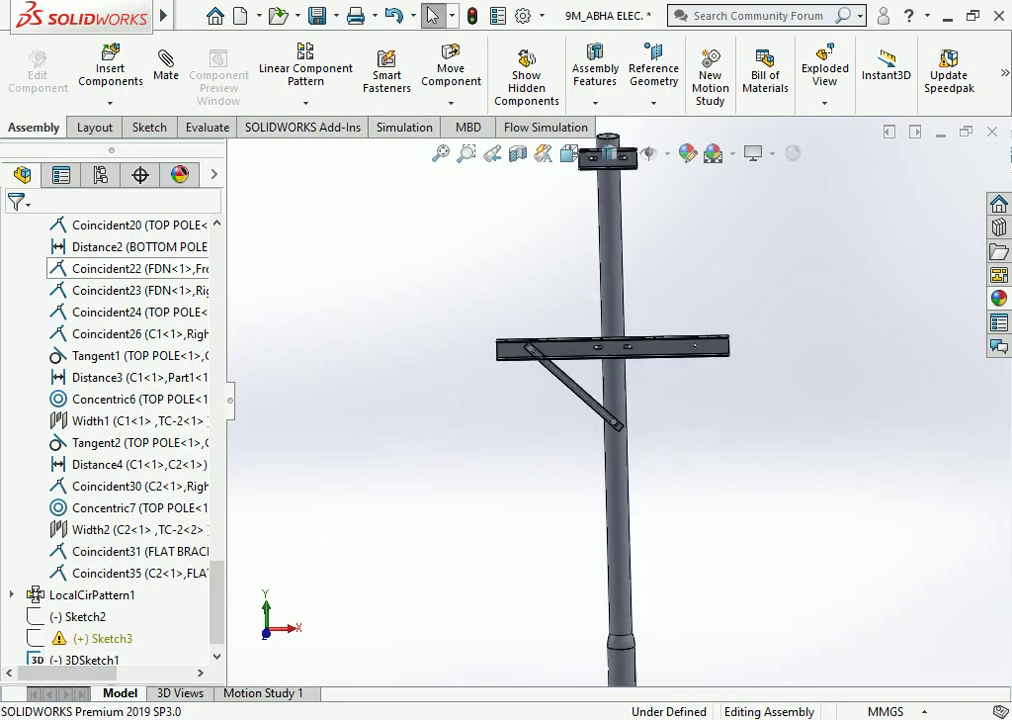
scroll(105, 383, up, 4)
scroll(100, 400, up, 4)
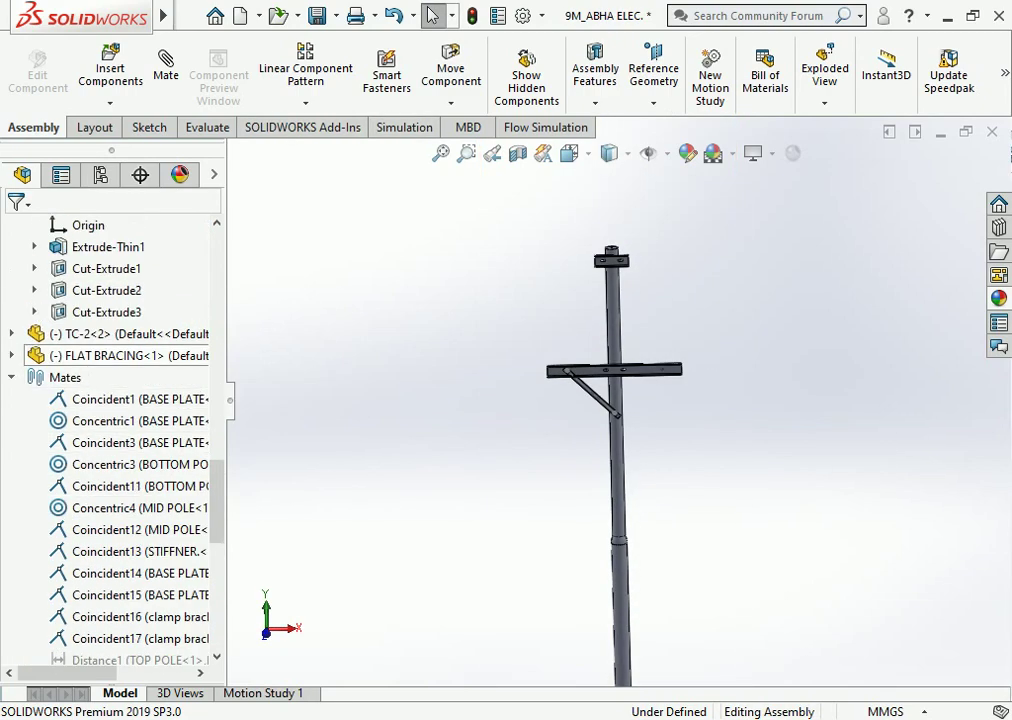
scroll(80, 450, up, 3)
scroll(30, 550, up, 2)
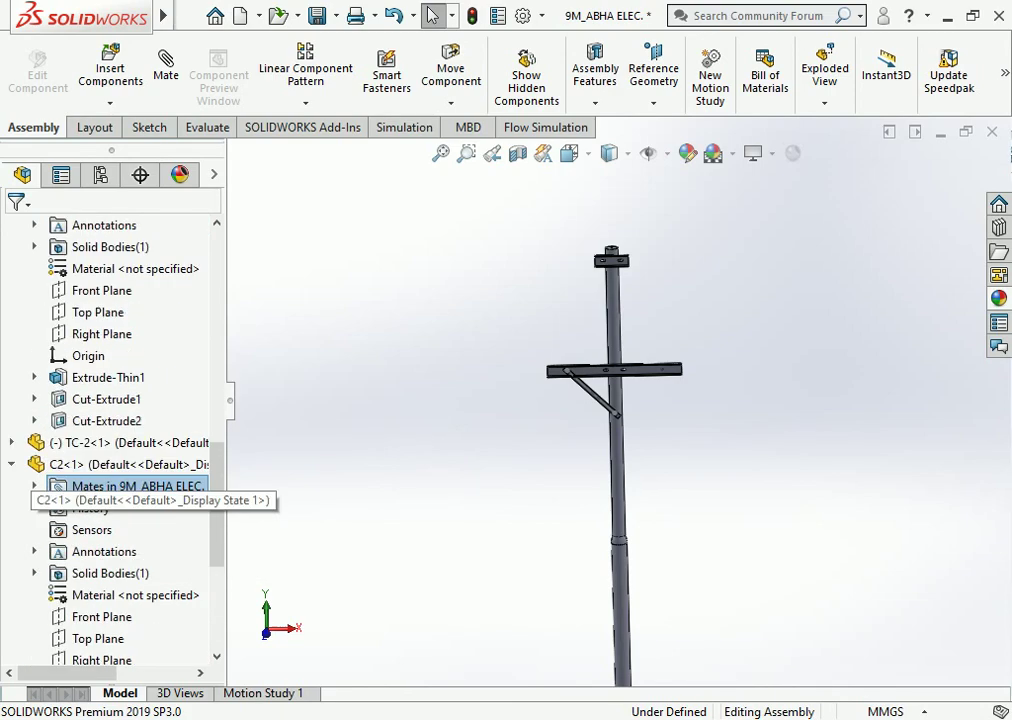
scroll(32, 520, up, 2)
scroll(33, 488, up, 2)
scroll(33, 488, up, 2)
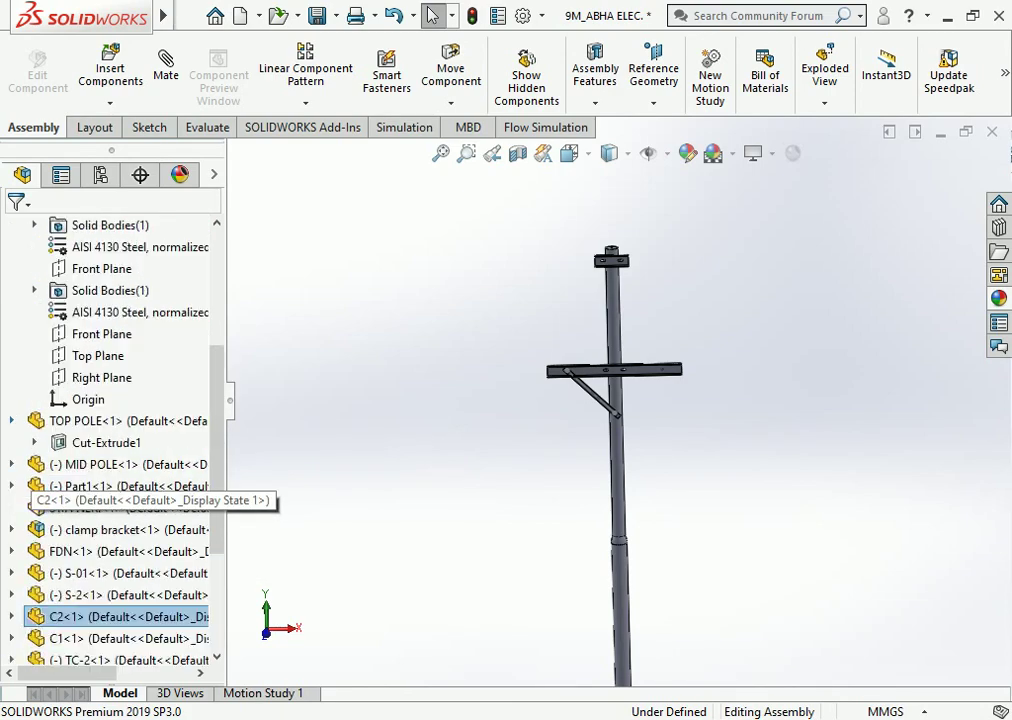
scroll(33, 488, up, 2)
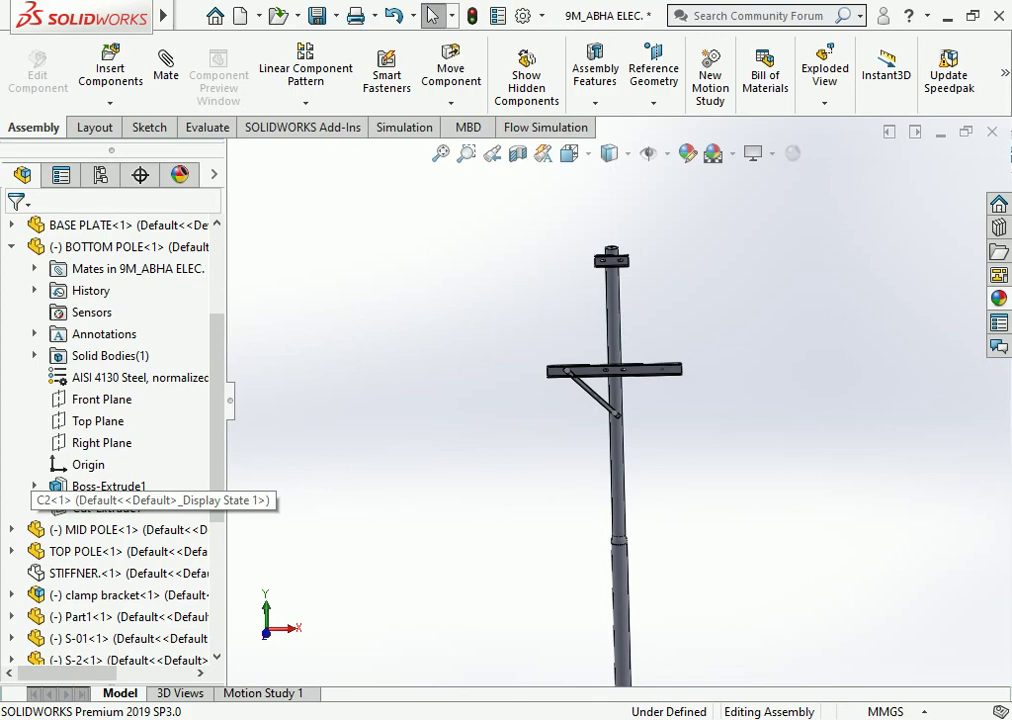
scroll(33, 488, up, 3)
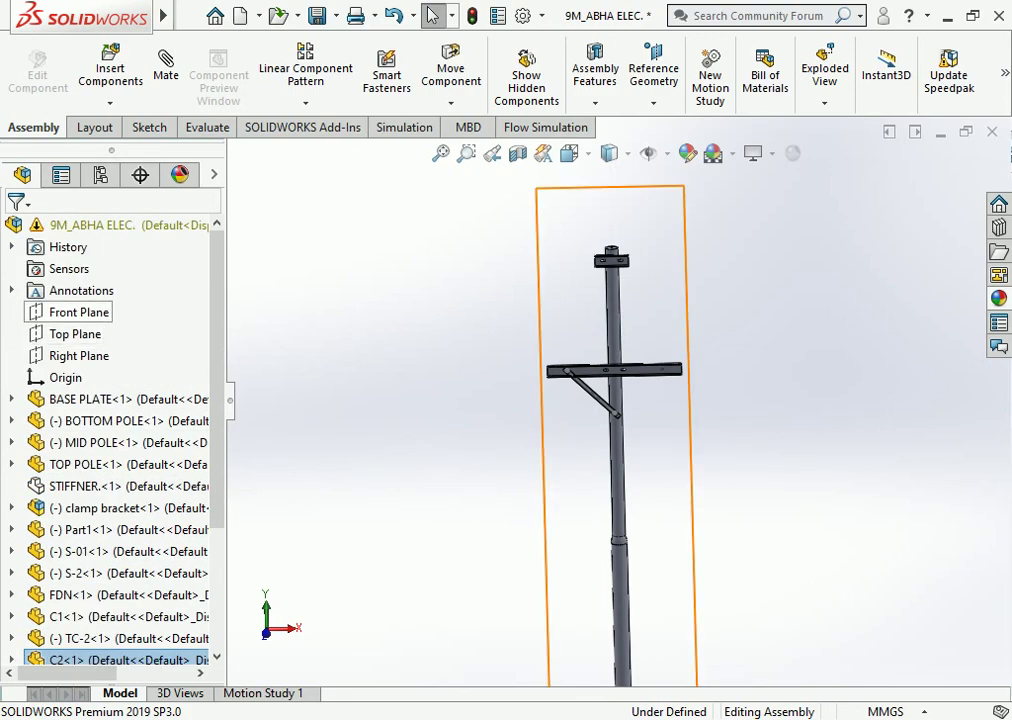
click(79, 356)
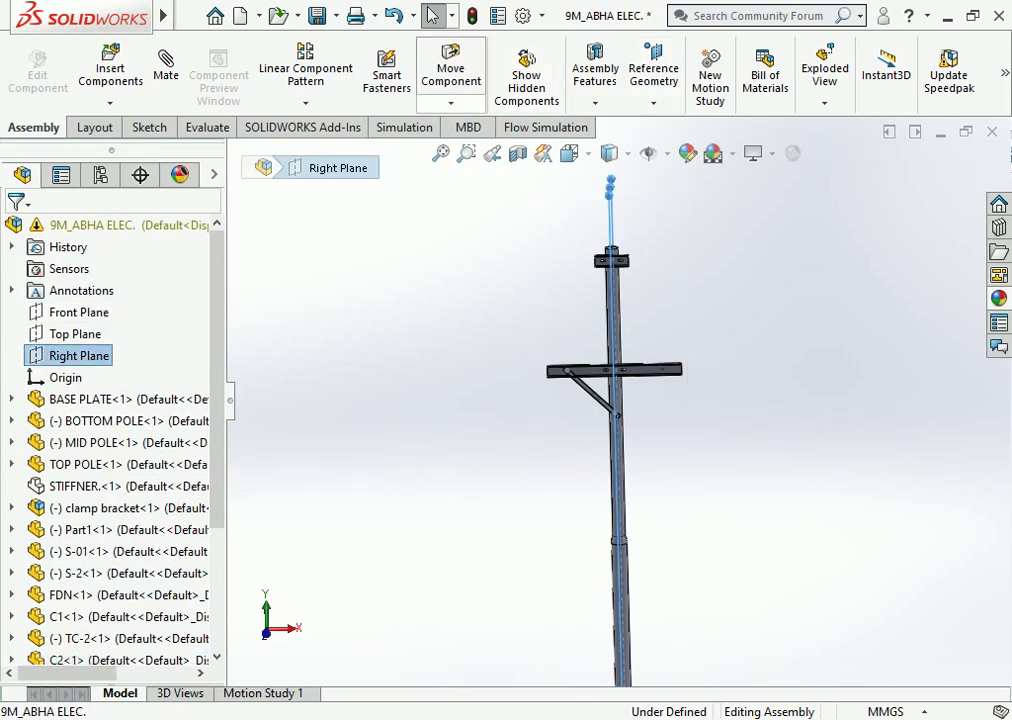
click(305, 103)
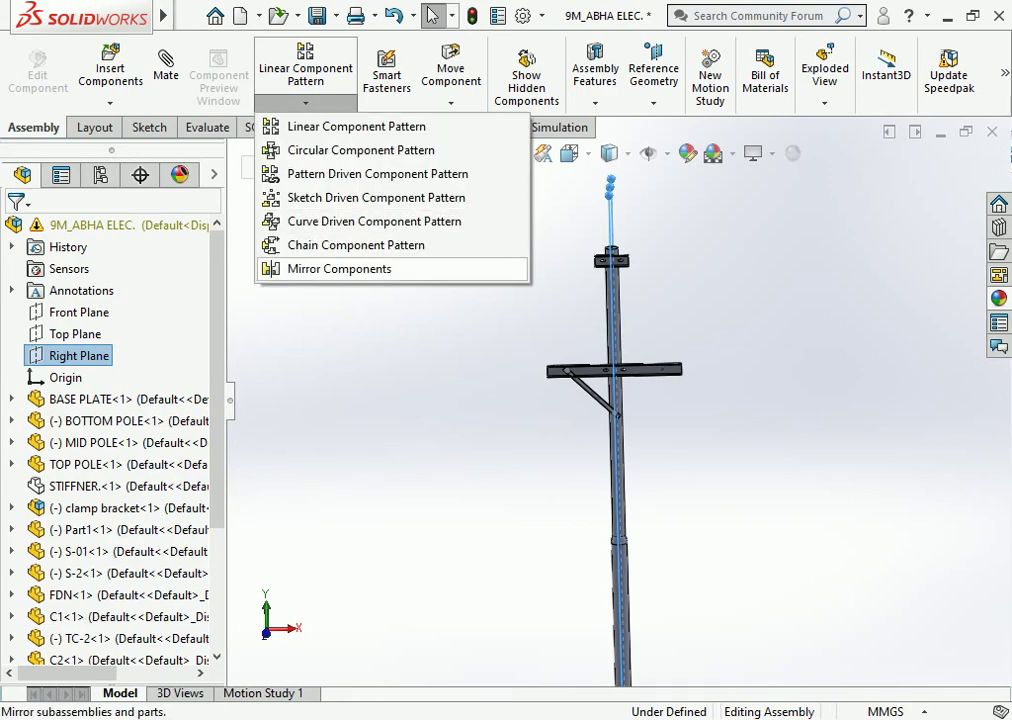
Mirror FLAT BRACING-1 about the Right Plane to create the opposite diagonal strap.
click(300, 268)
scroll(584, 410, down, 5)
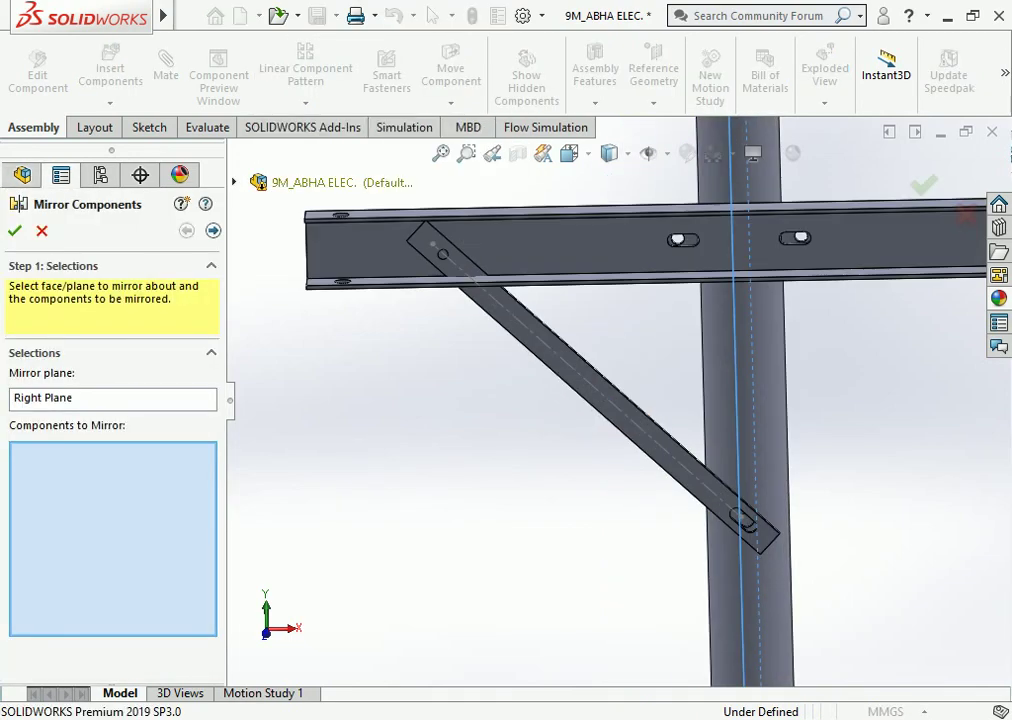
click(588, 395)
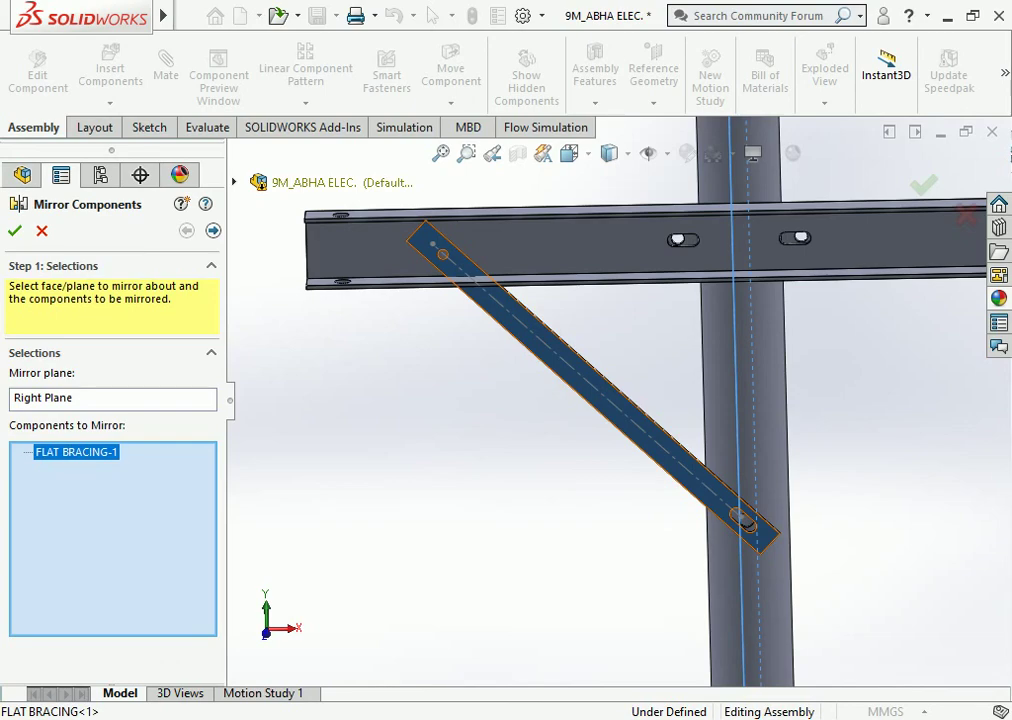
click(213, 230)
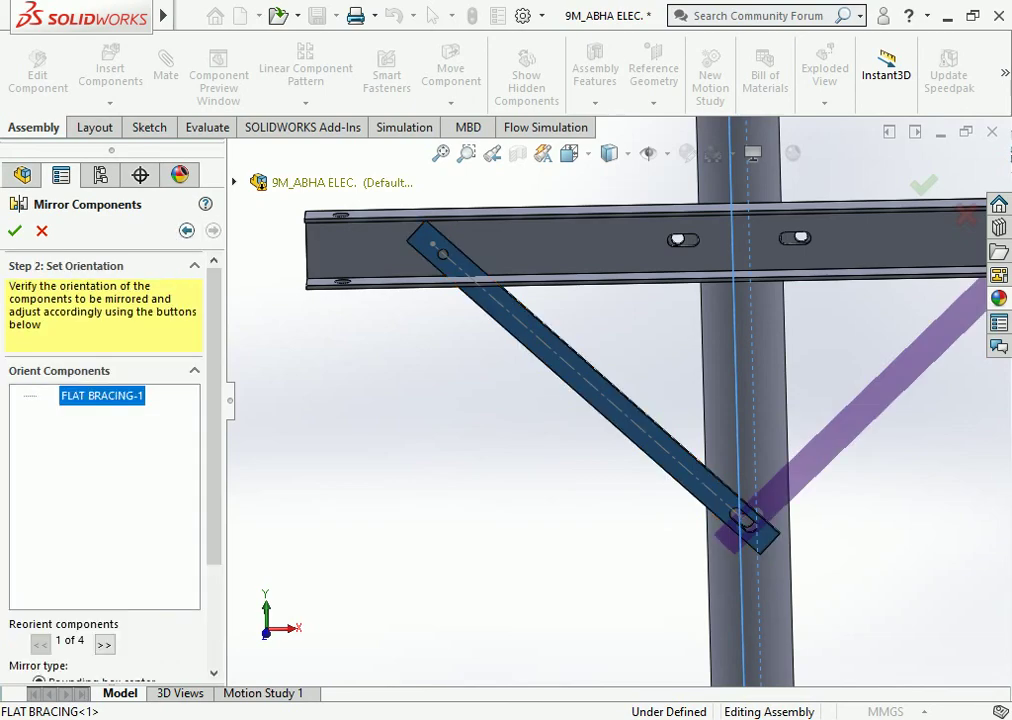
click(14, 231)
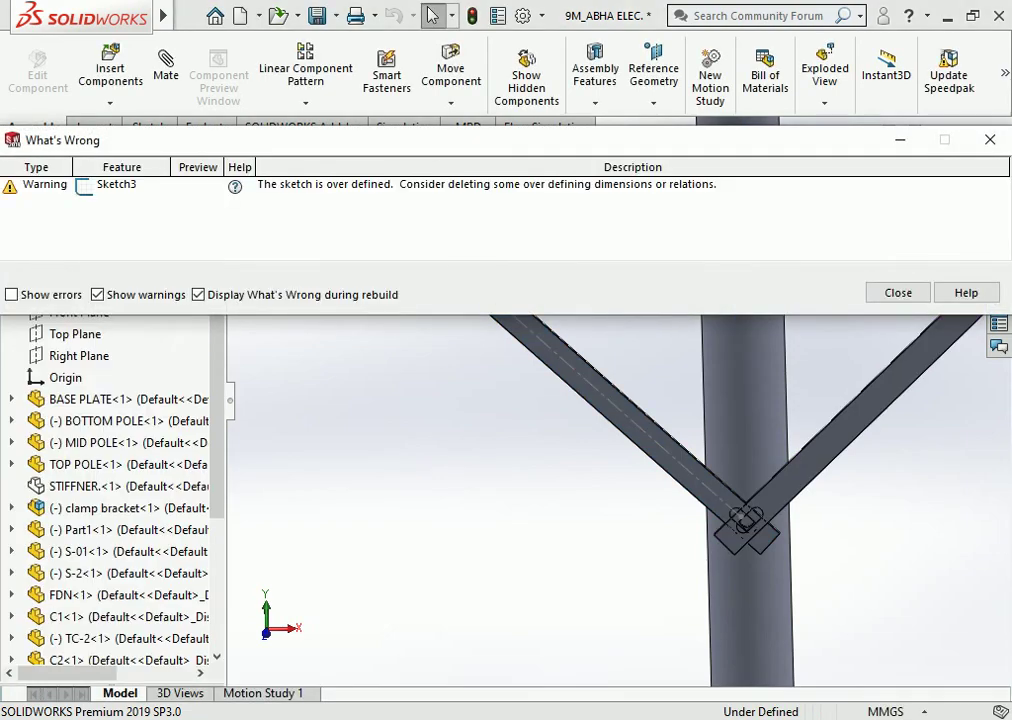
Dismiss the over-defined sketch warning and tilt the view to inspect the braces at an angle.
key(Escape)
scroll(620, 400, up, 5)
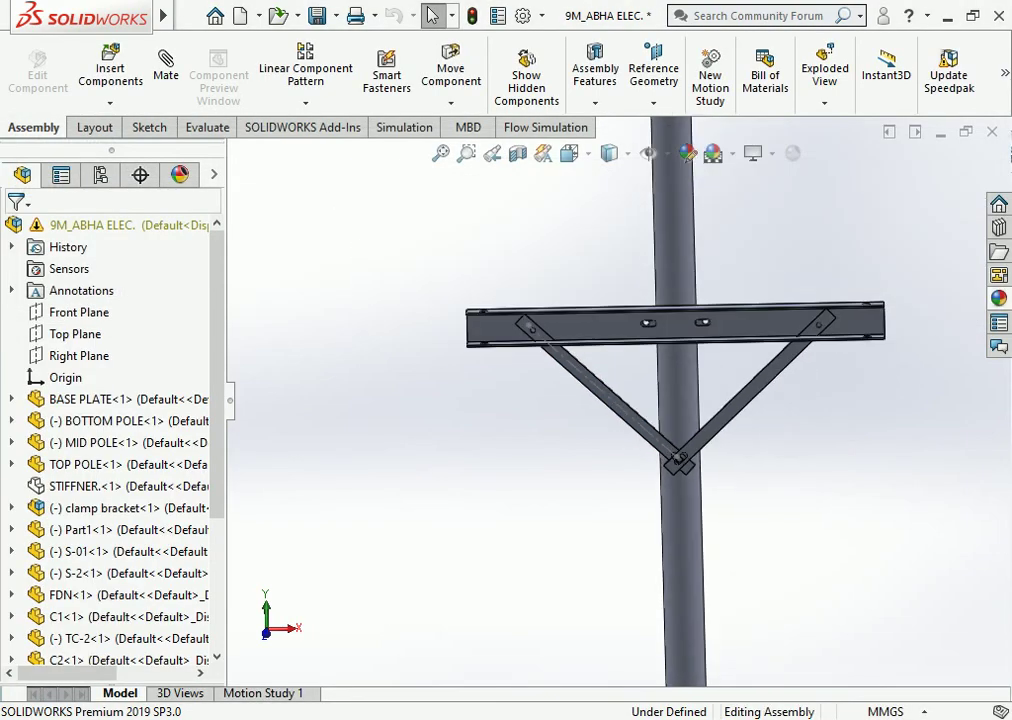
middle_drag(790, 370, 790, 420)
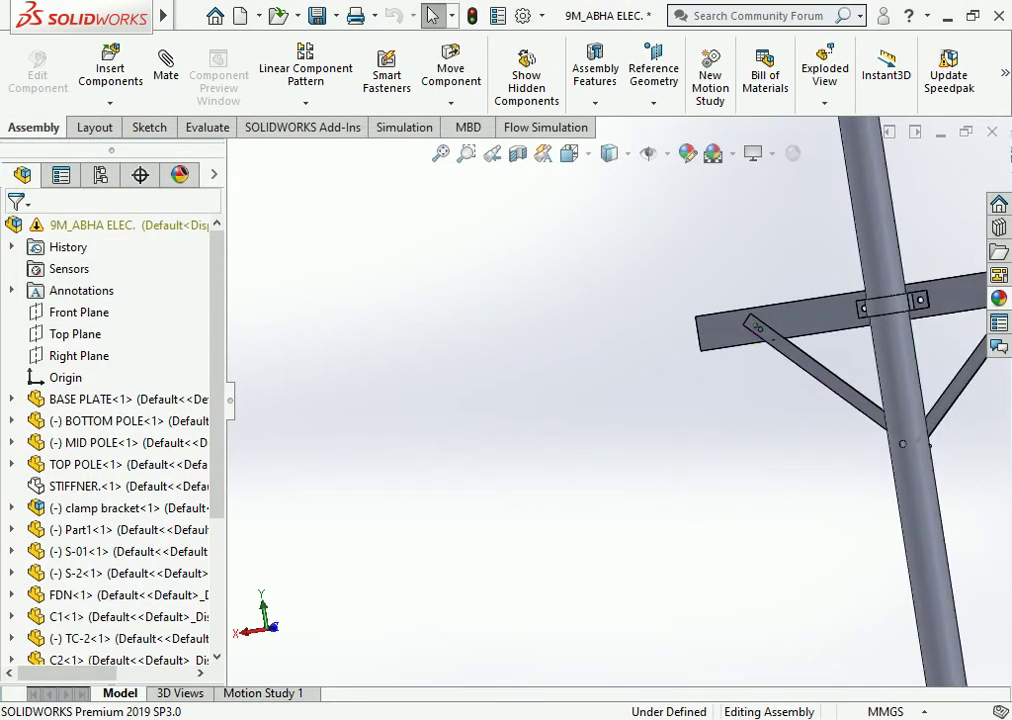
scroll(861, 361, down, 3)
scroll(740, 368, down, 2)
scroll(740, 368, up, 3)
scroll(740, 368, up, 3)
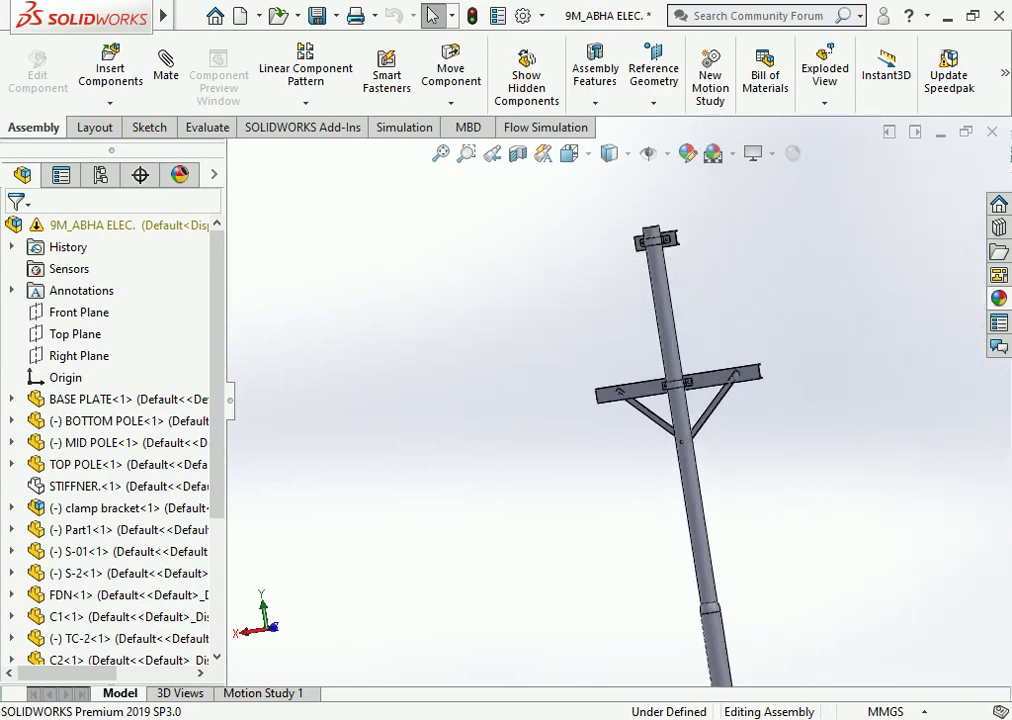
Orbit around the pole to check both diagonal braces from the other side.
middle_drag(740, 368, 900, 368)
scroll(740, 368, up, 2)
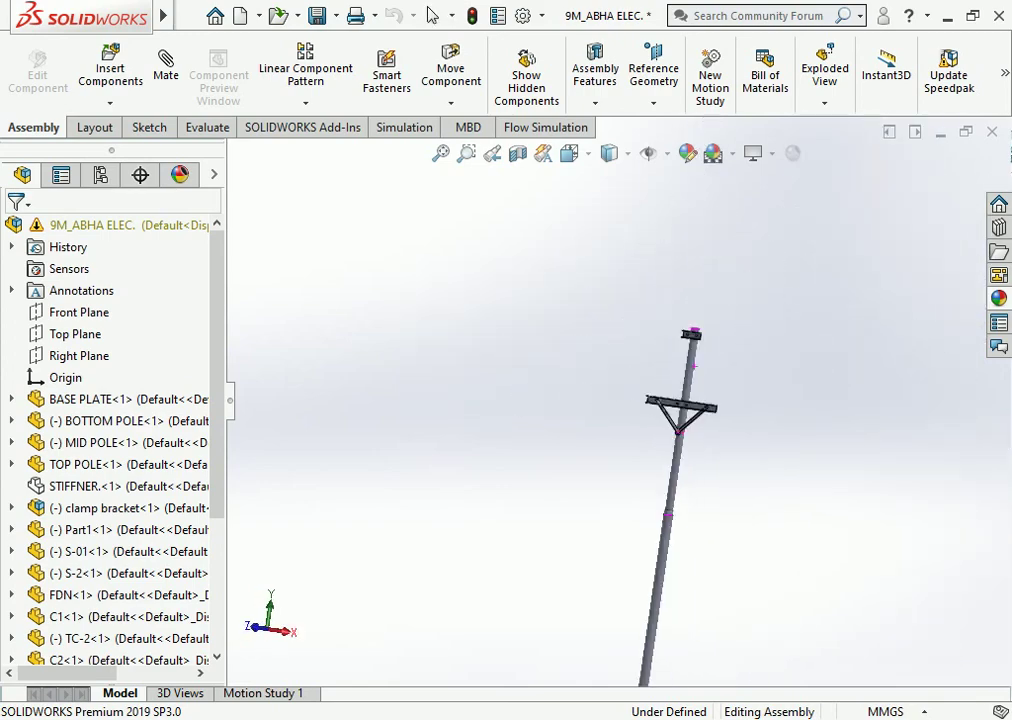
mouse_move(700, 420)
middle_down()
mouse_move(720, 420)
mouse_move(690, 420)
mouse_move(715, 420)
mouse_move(580, 330)
middle_up()
scroll(680, 420, up, 2)
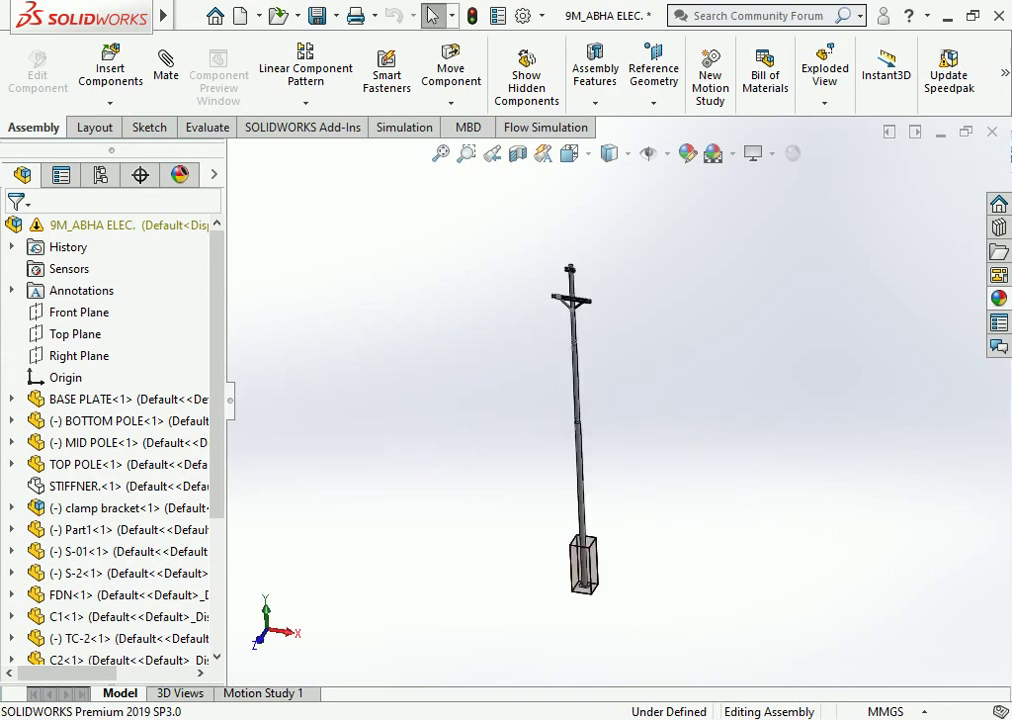
scroll(570, 420, down, 1)
scroll(565, 243, down, 1)
scroll(565, 243, down, 3)
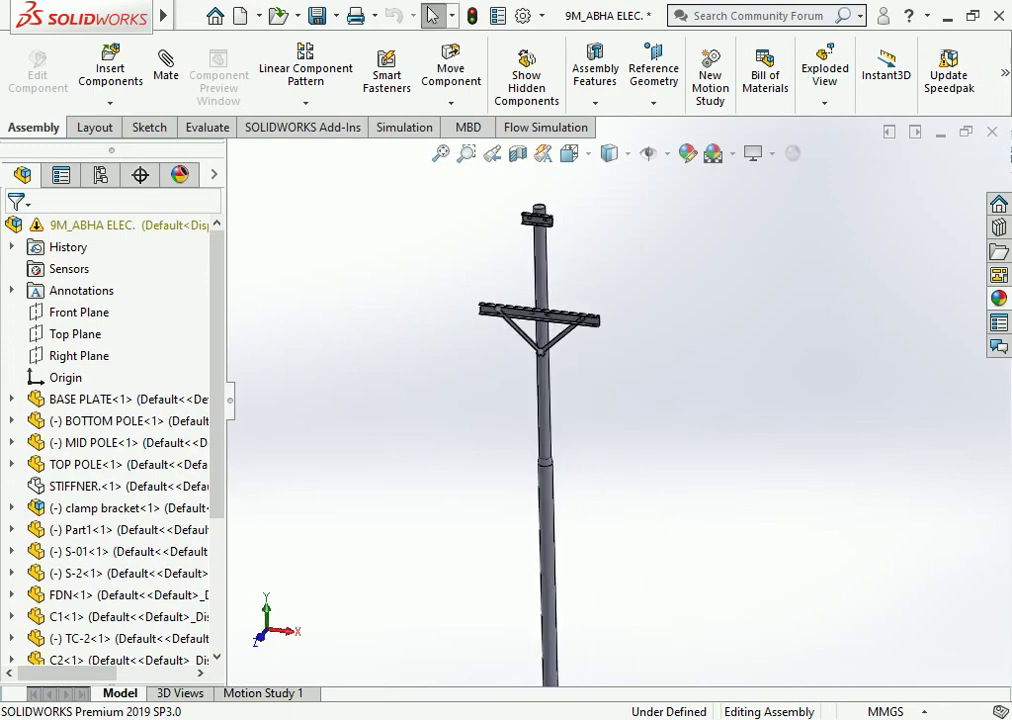
scroll(110, 450, down, 3)
Save the assembly with all its modified parts, then zoom out to show the whole pole.
click(316, 15)
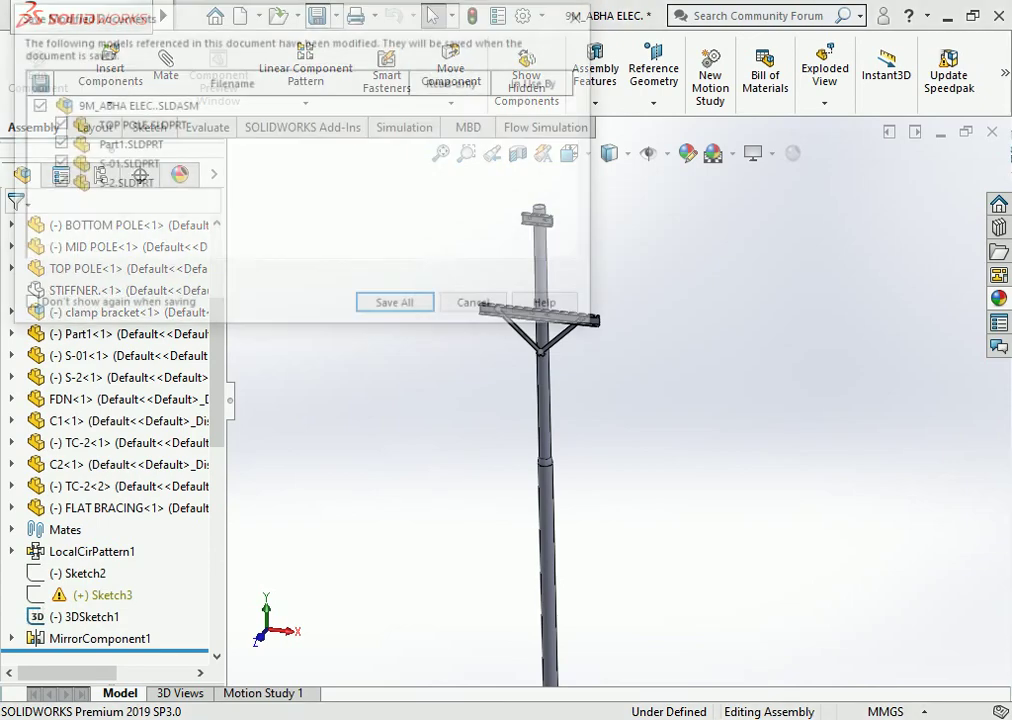
key(Return)
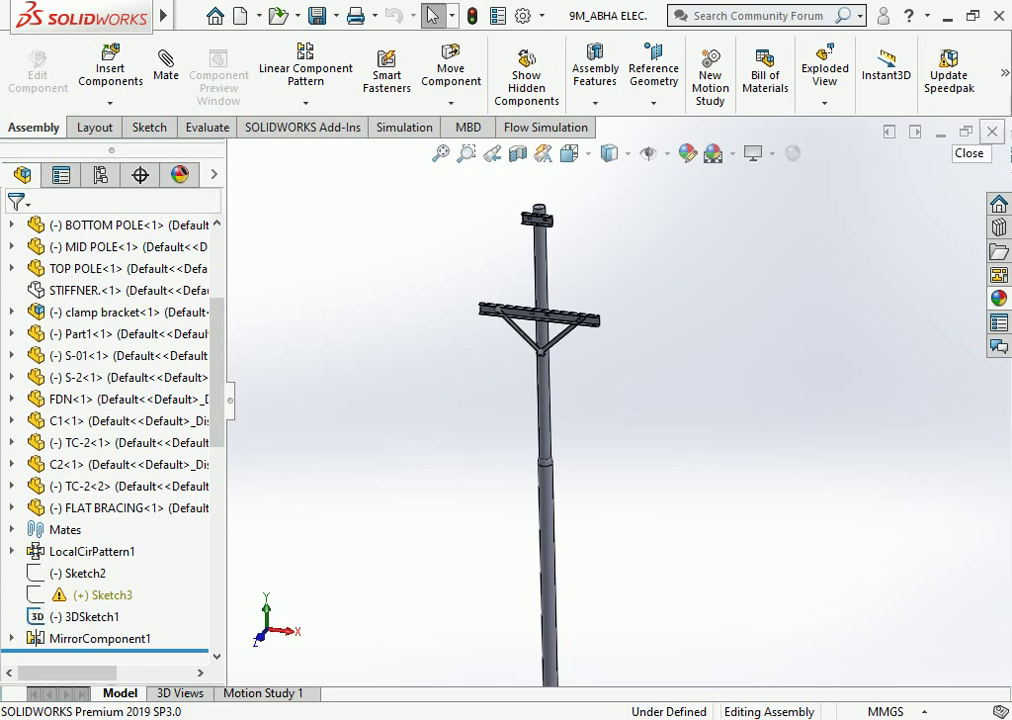
scroll(617, 405, up, 1)
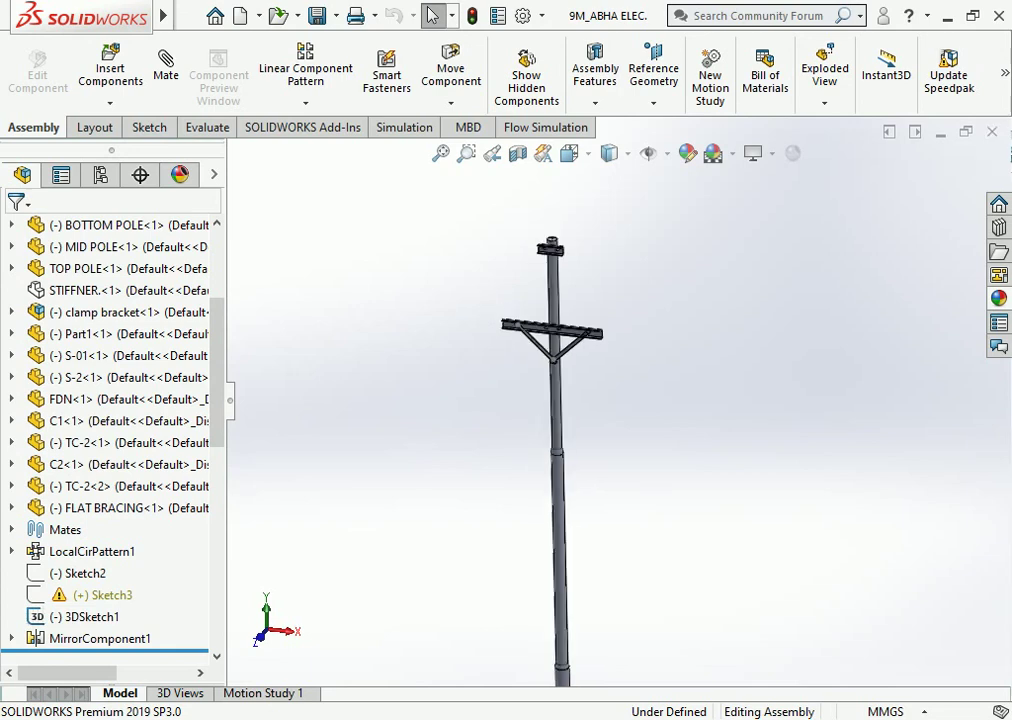
scroll(617, 405, up, 2)
scroll(617, 405, up, 2)
scroll(720, 458, down, 2)
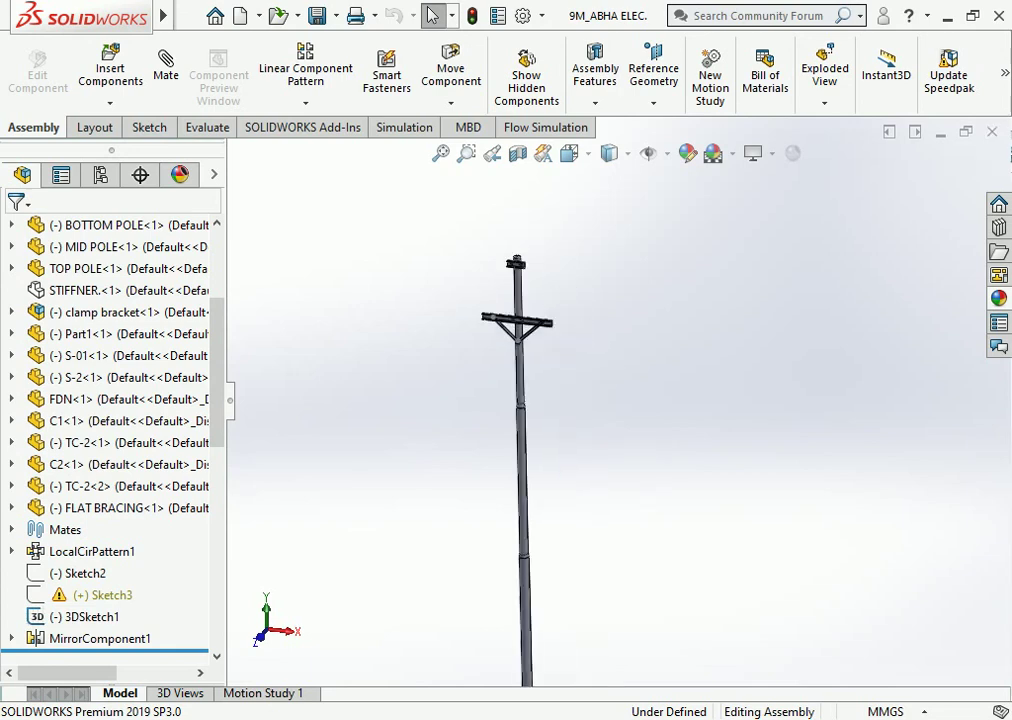
scroll(540, 420, up, 1)
scroll(540, 420, down, 1)
scroll(540, 420, up, 1)
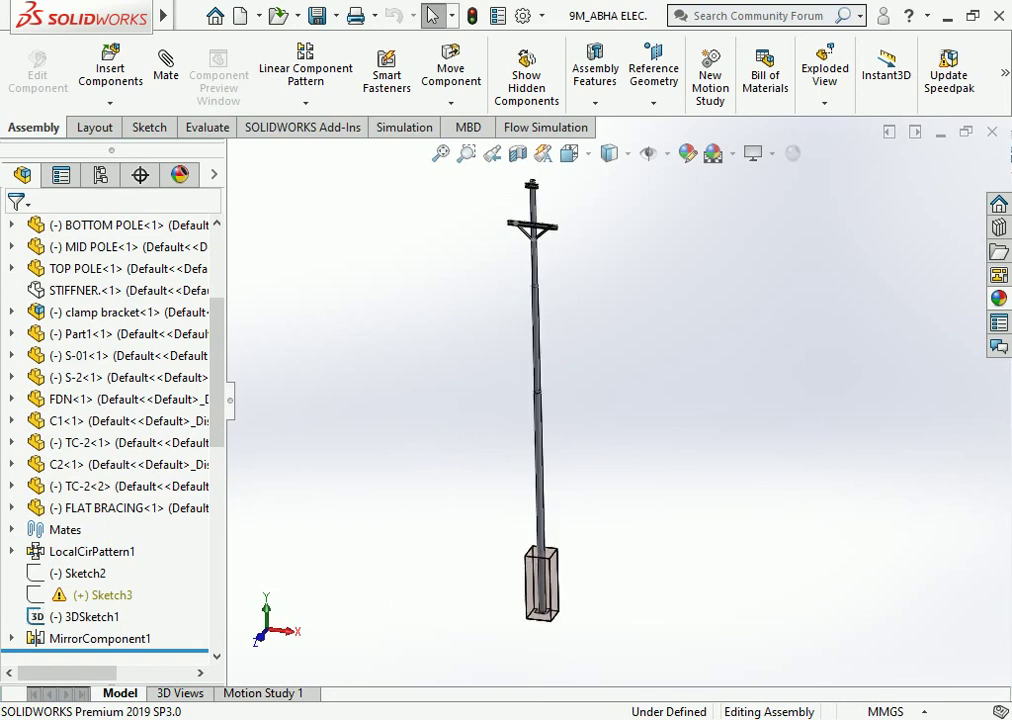
scroll(530, 420, down, 1)
scroll(530, 420, up, 1)
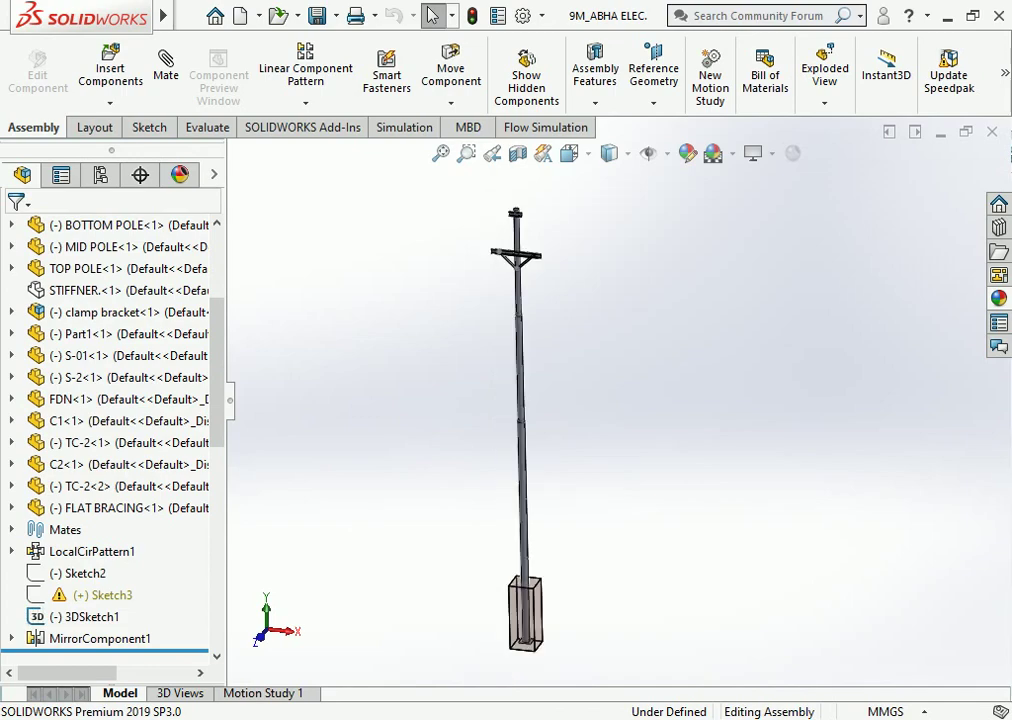
Open the View Orientation choices and close them without changing the view.
click(569, 153)
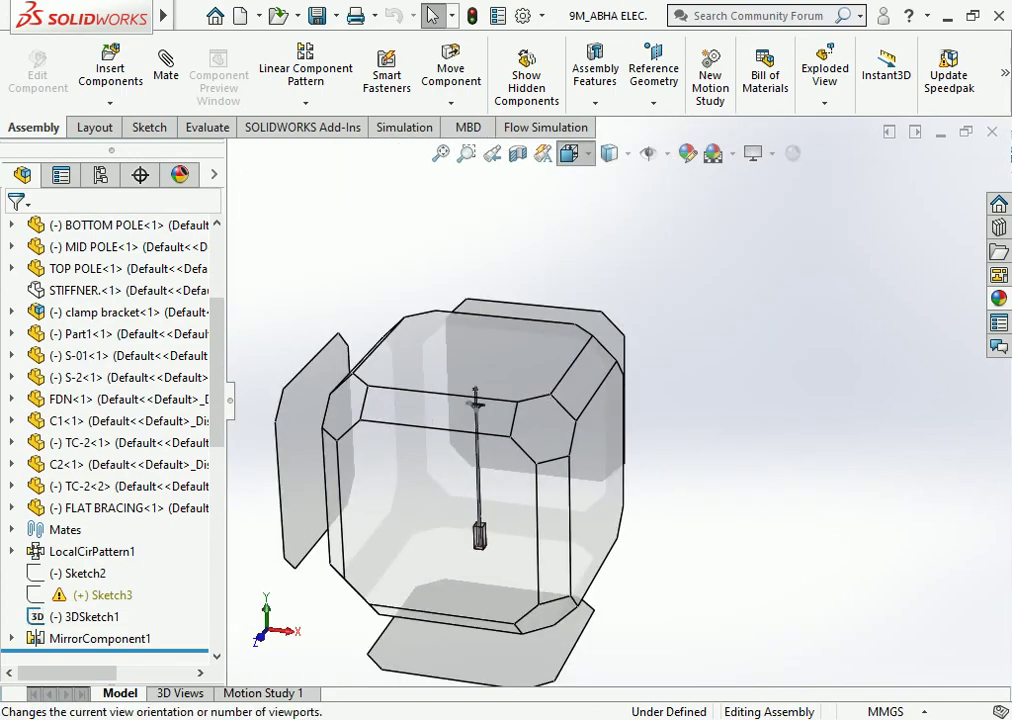
click(611, 153)
key(Escape)
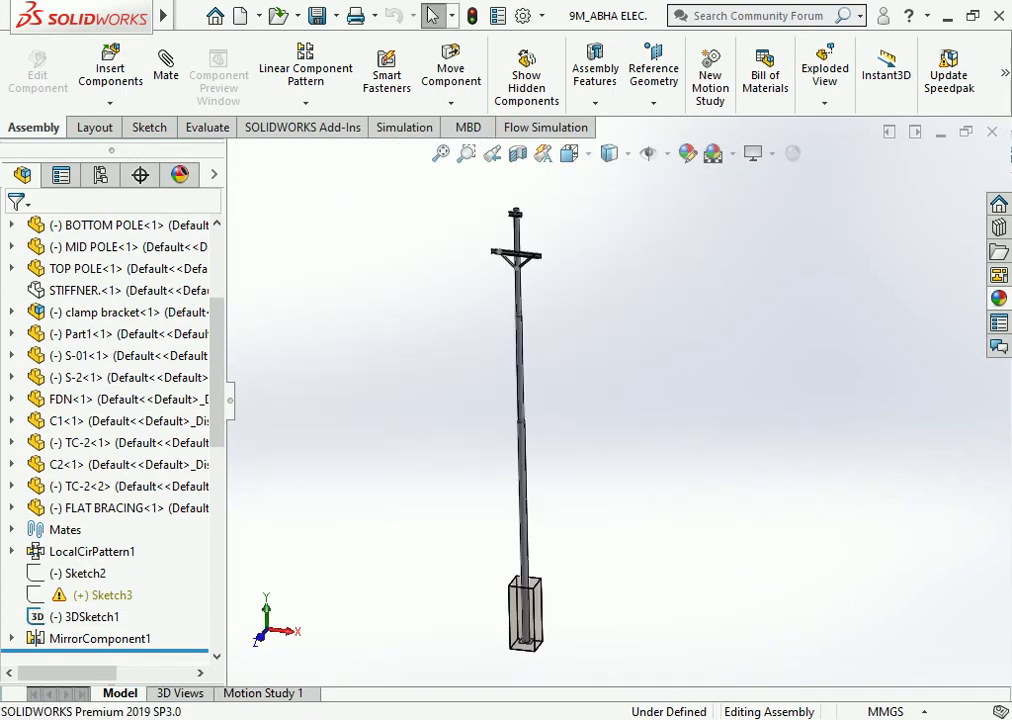